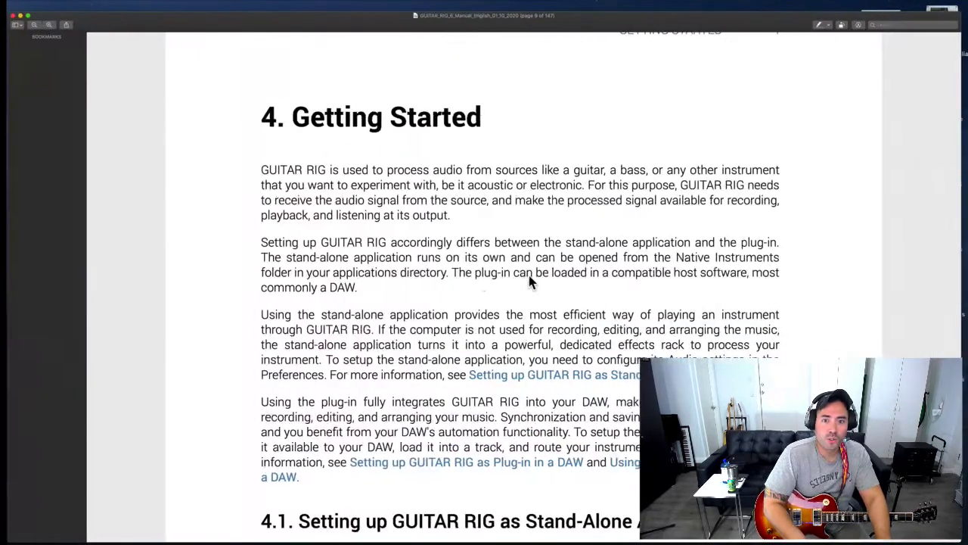
- Read the Getting Started introduction in the GUITAR RIG 6 manual, including the paragraph on using the stand-alone application
scroll(547, 309, down, 2)
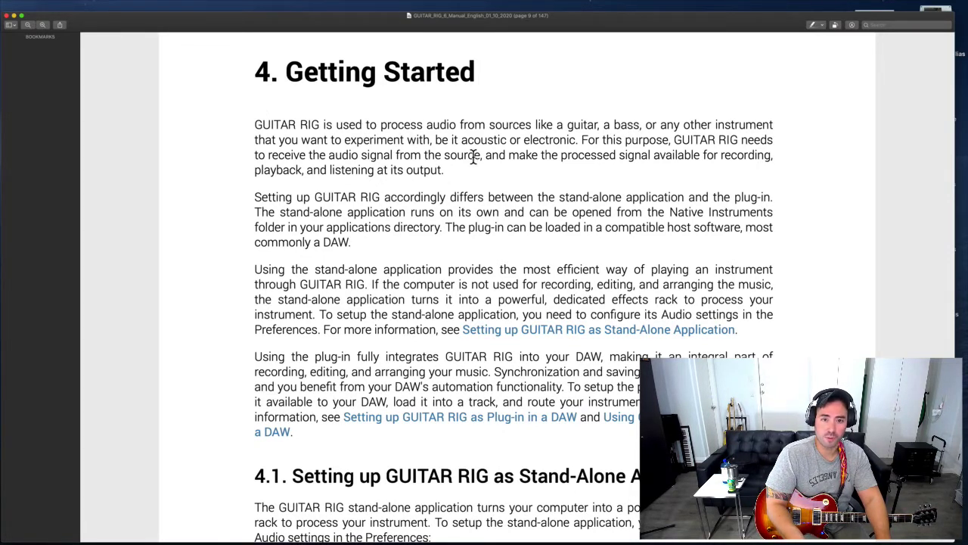
scroll(473, 155, down, 2)
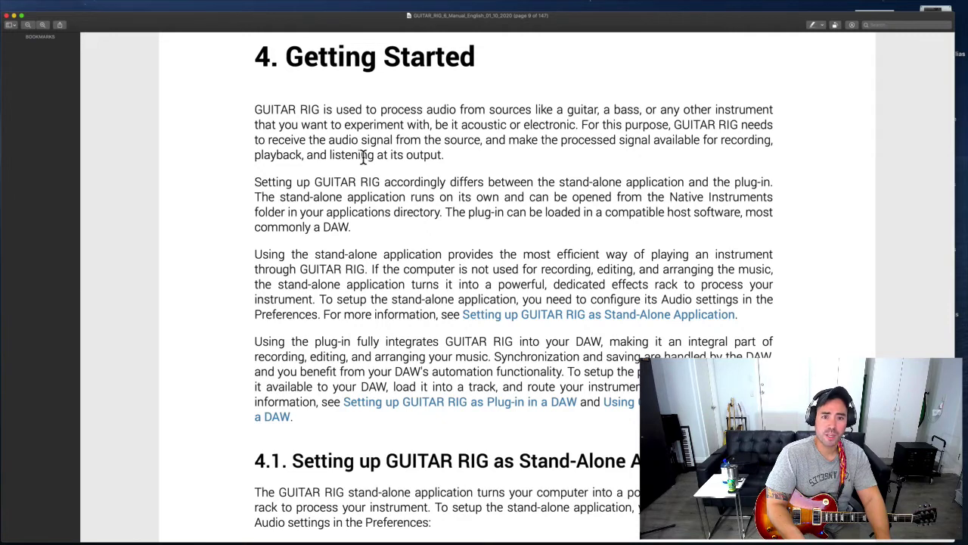
scroll(371, 159, down, 1)
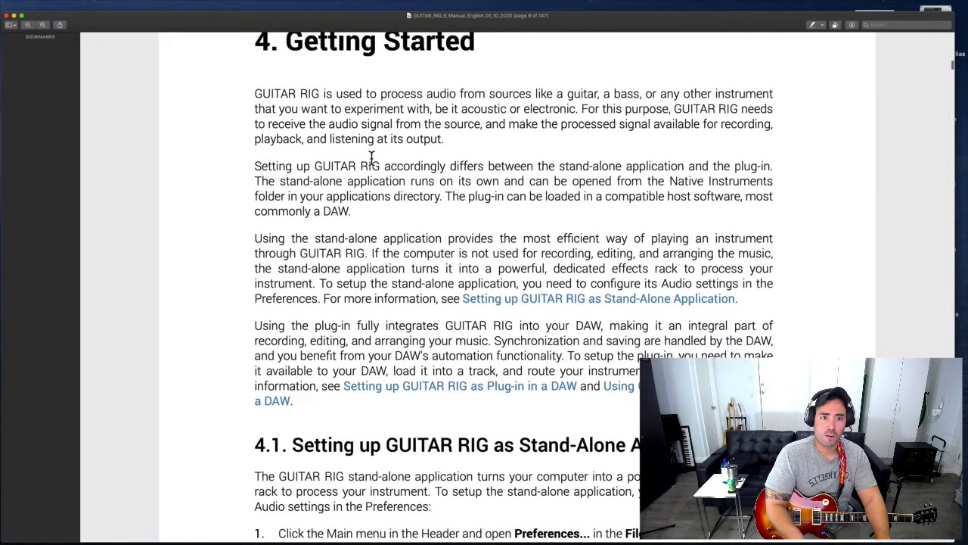
scroll(453, 163, down, 1)
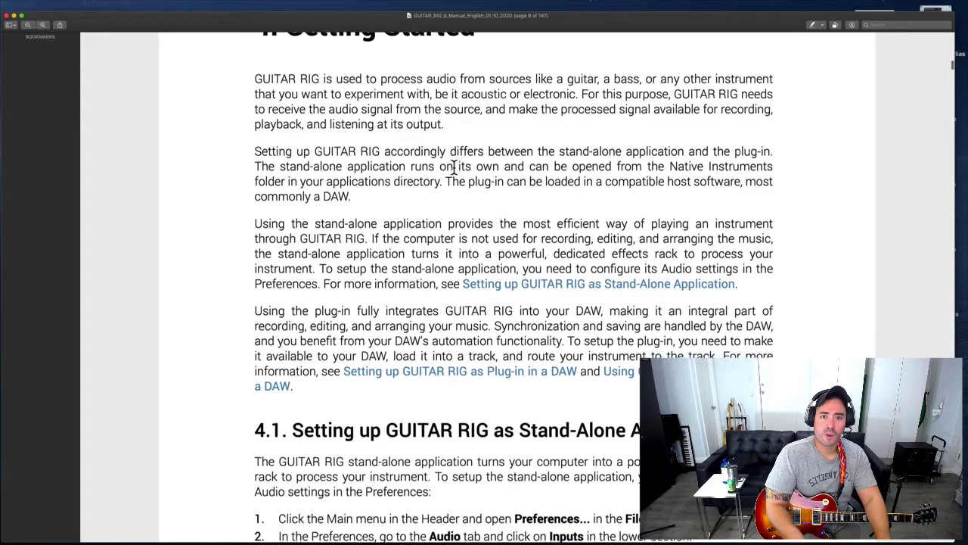
scroll(453, 167, down, 1)
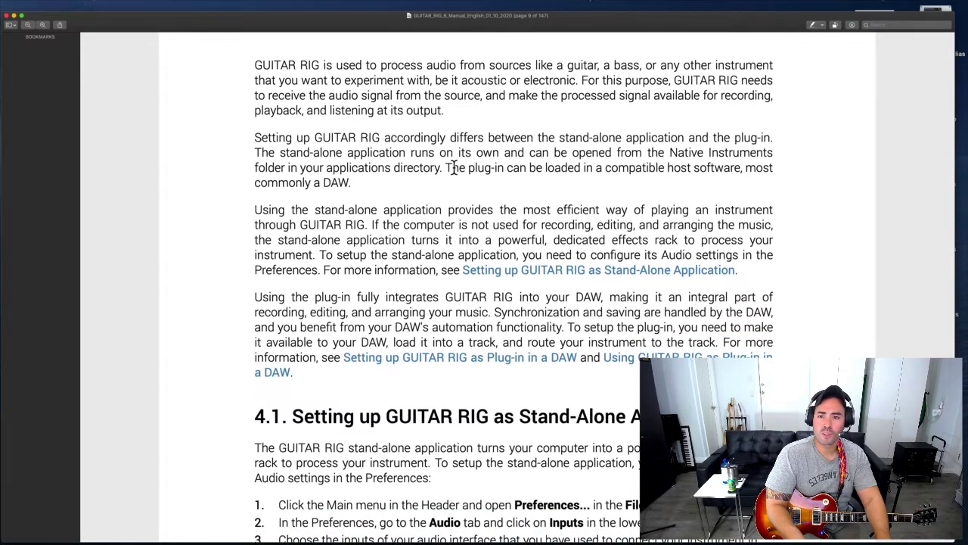
drag(295, 139, 788, 137)
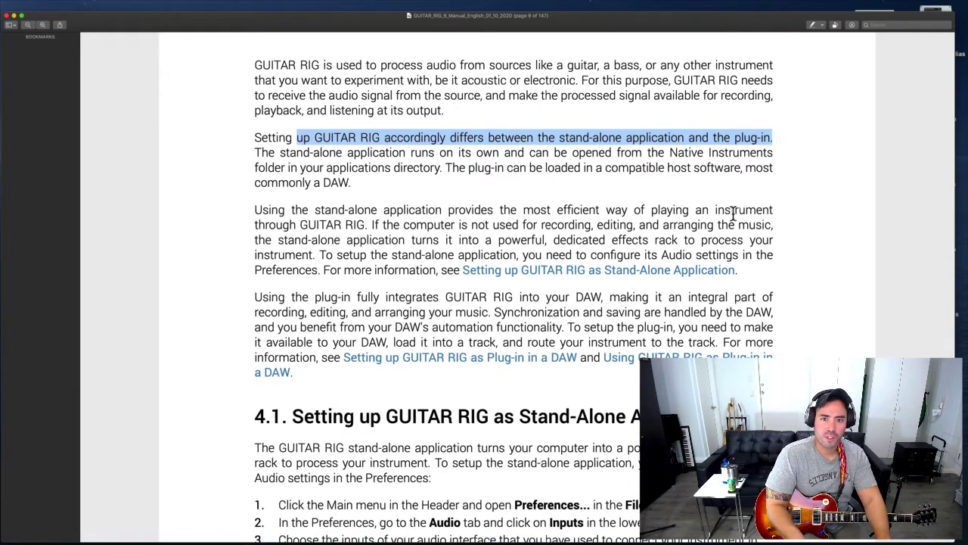
scroll(733, 212, down, 2)
scroll(733, 213, down, 3)
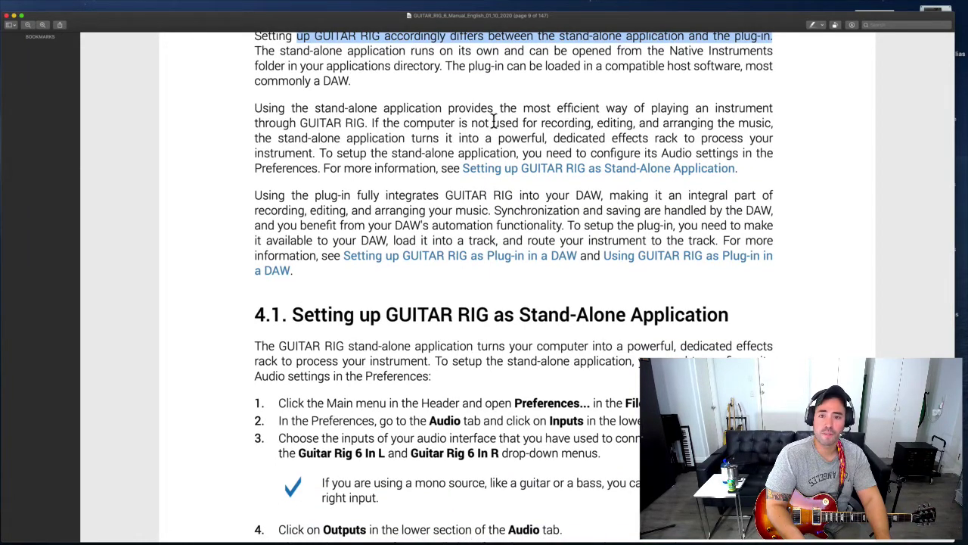
drag(599, 109, 703, 109)
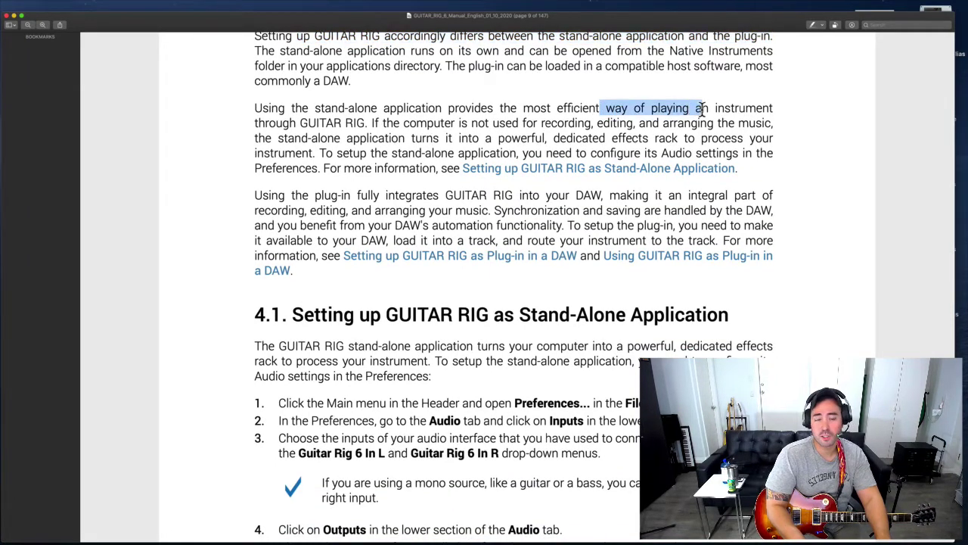
click(522, 124)
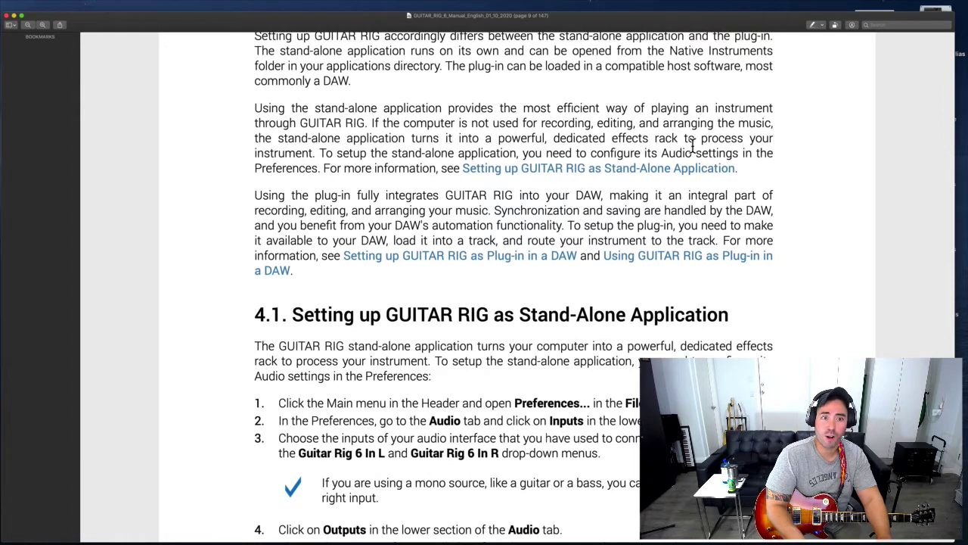
drag(342, 151, 766, 159)
click(447, 169)
- Read the manual's paragraph on using the plug-in in a DAW, continuing to section 4.1 on stand-alone setup
scroll(448, 171, down, 3)
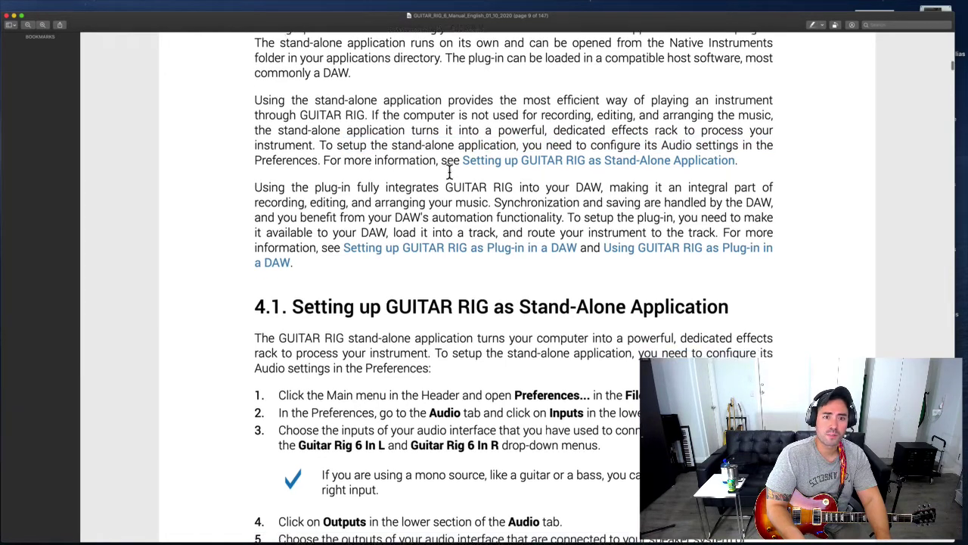
scroll(449, 172, down, 2)
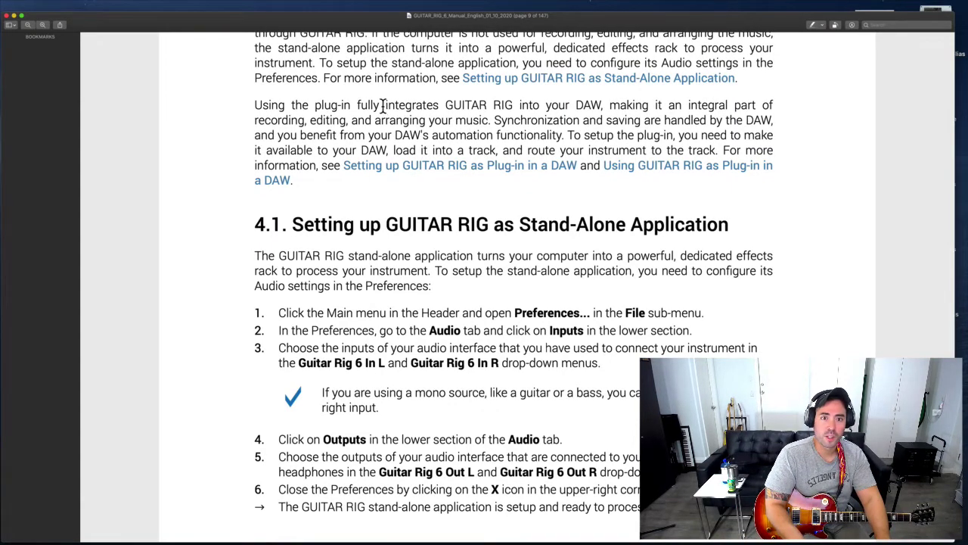
drag(371, 105, 607, 110)
click(607, 110)
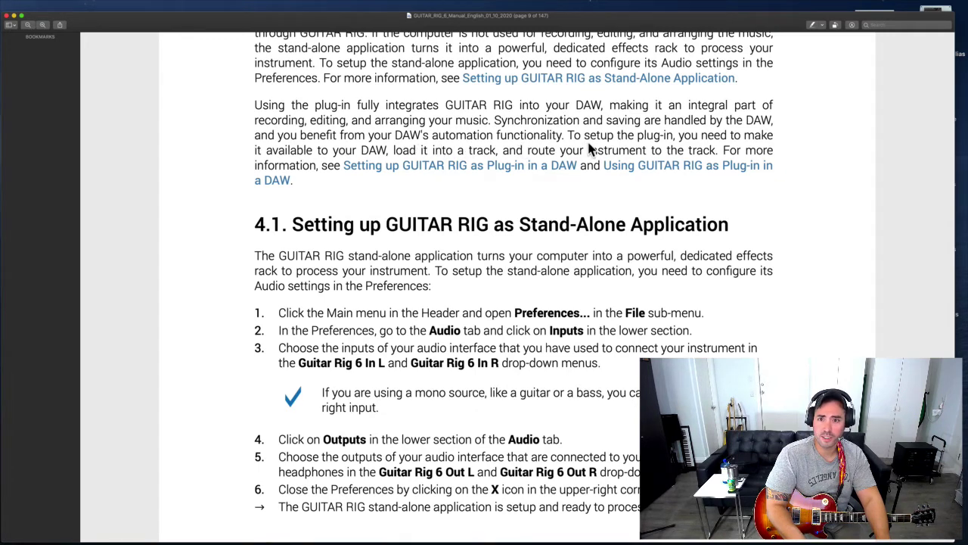
scroll(480, 155, down, 2)
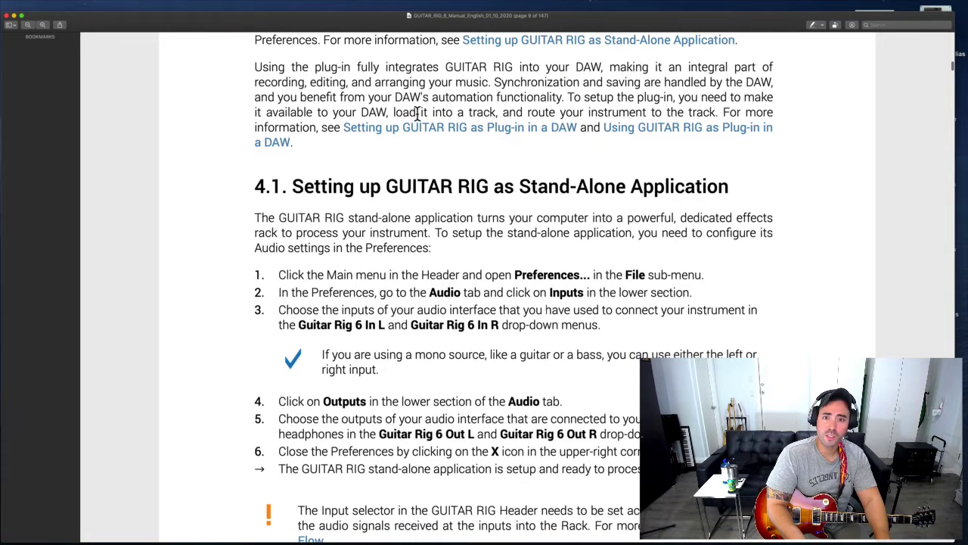
scroll(417, 112, down, 1)
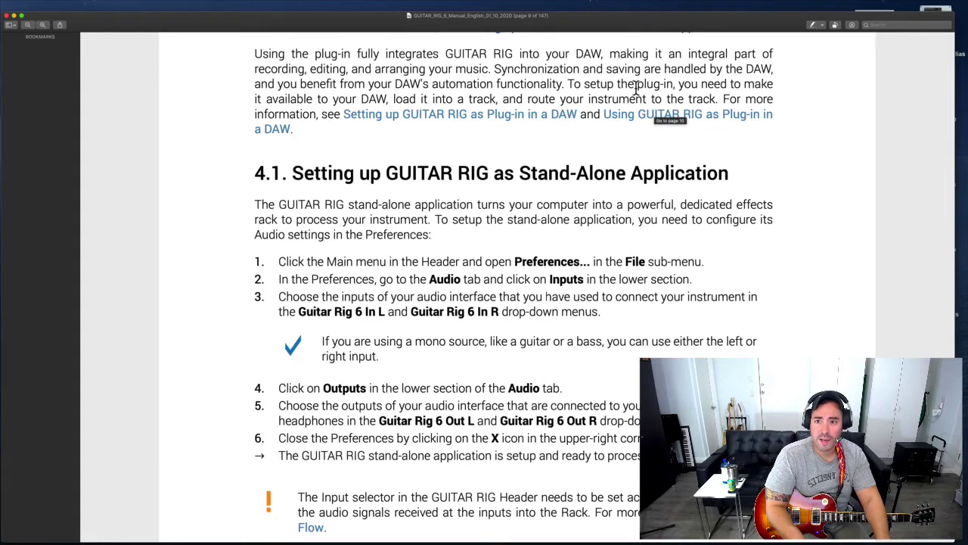
scroll(628, 117, down, 2)
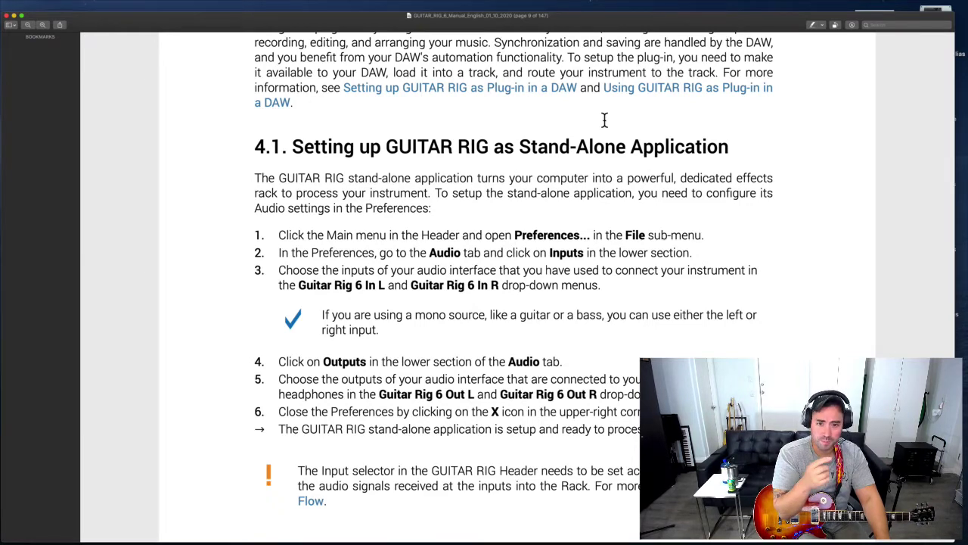
scroll(601, 155, down, 1)
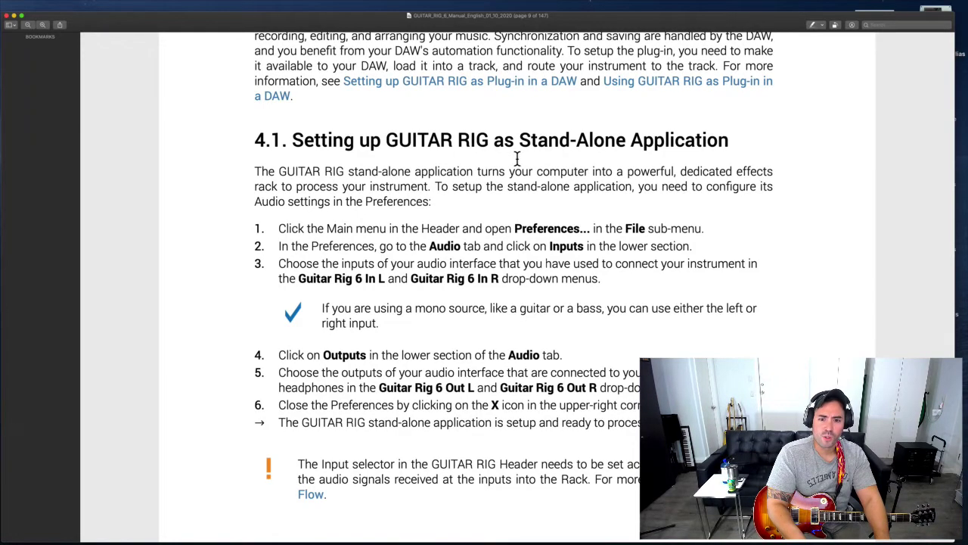
- Skim the plug-in setup section and chapter 5, Overview of GUITAR RIG, and read section 5.1 on the Header
scroll(518, 159, down, 5)
scroll(432, 296, down, 20)
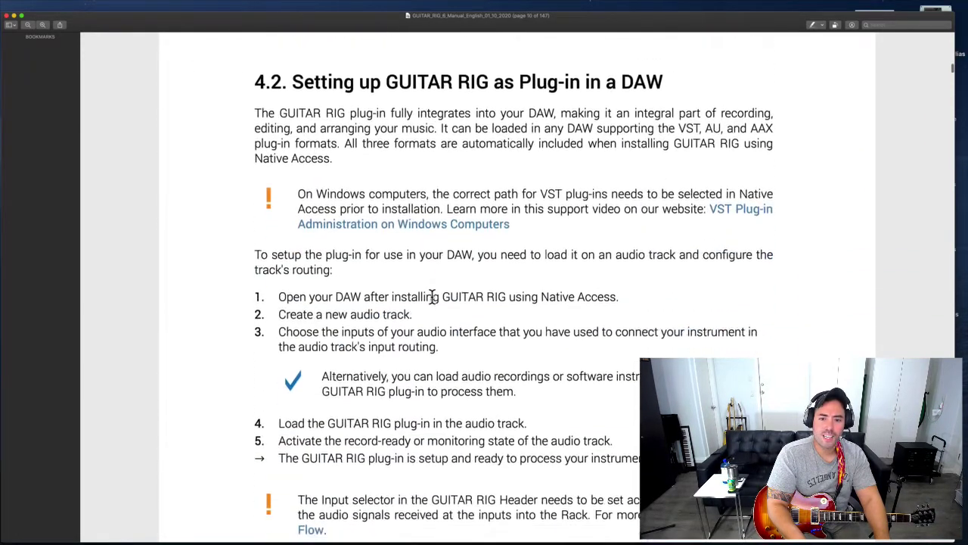
scroll(432, 296, down, 12)
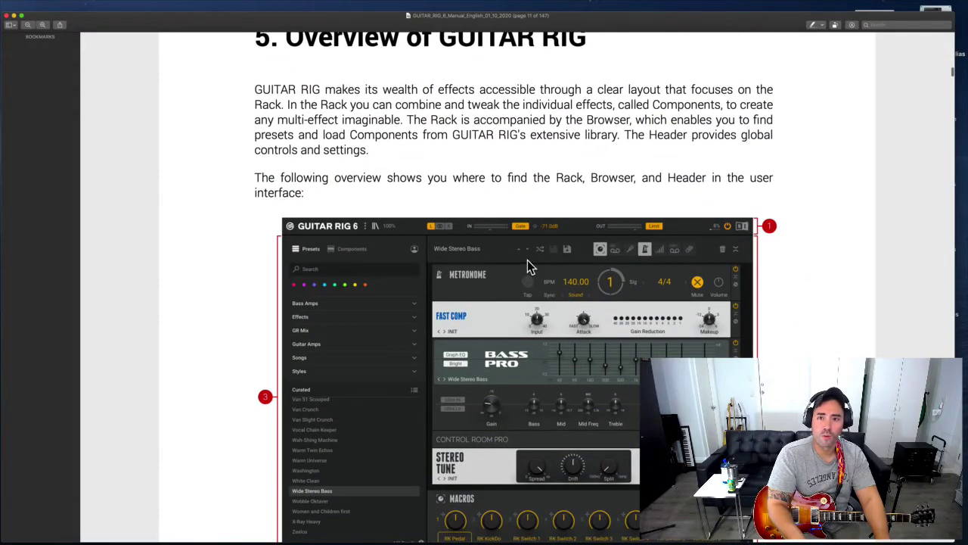
scroll(530, 266, down, 2)
scroll(530, 266, down, 13)
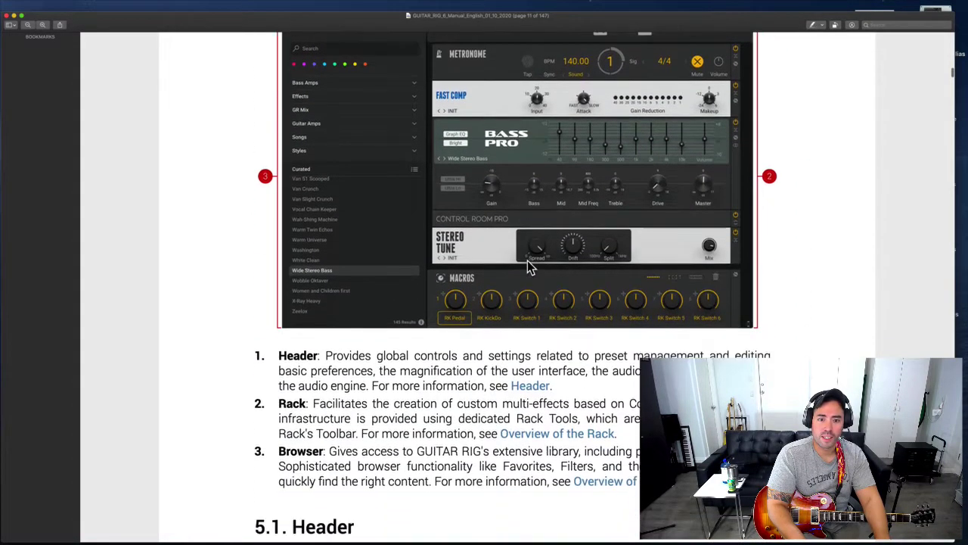
scroll(528, 260, down, 8)
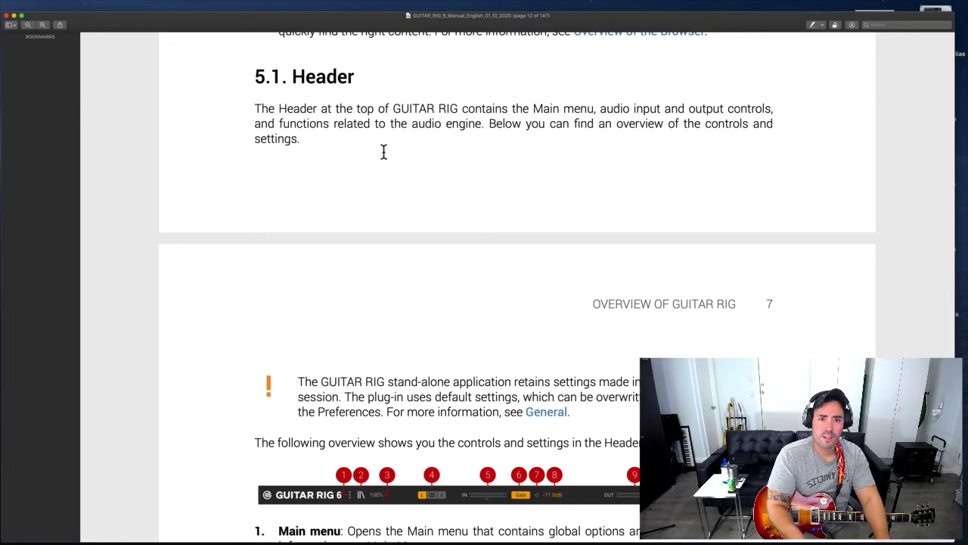
scroll(546, 126, down, 2)
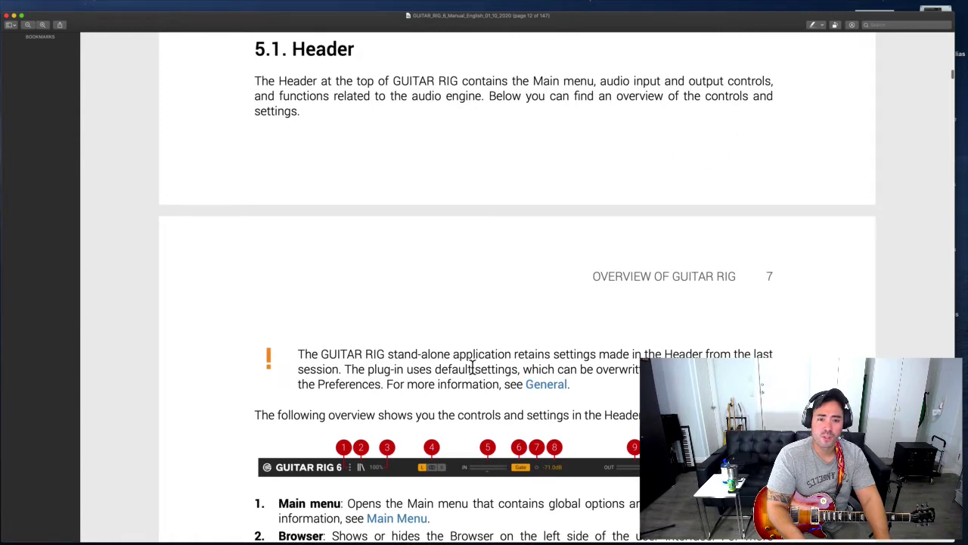
- Switch to the Guitar Rig 6 plug-in in Logic Pro and review its General, MIDI and Library preferences
key(F11)
key(ctrl+Left)
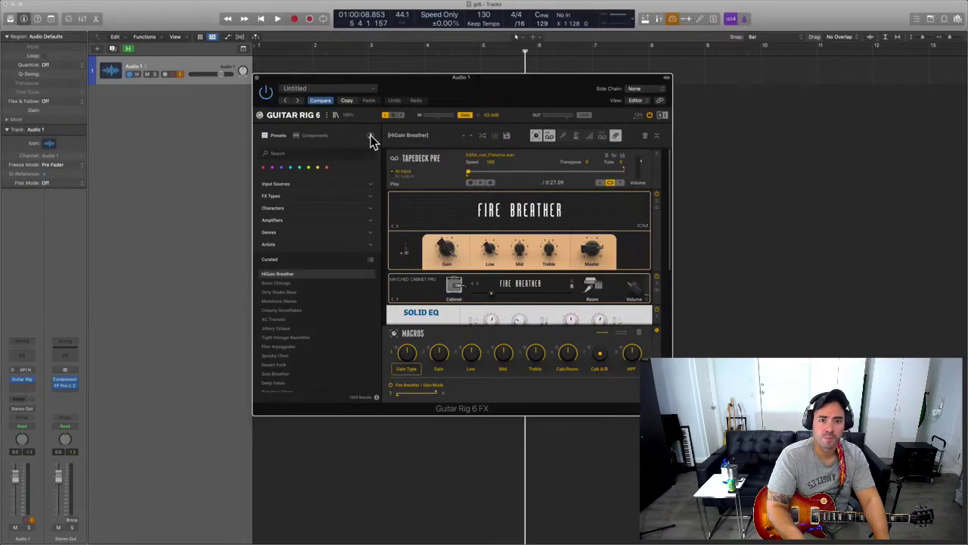
click(329, 118)
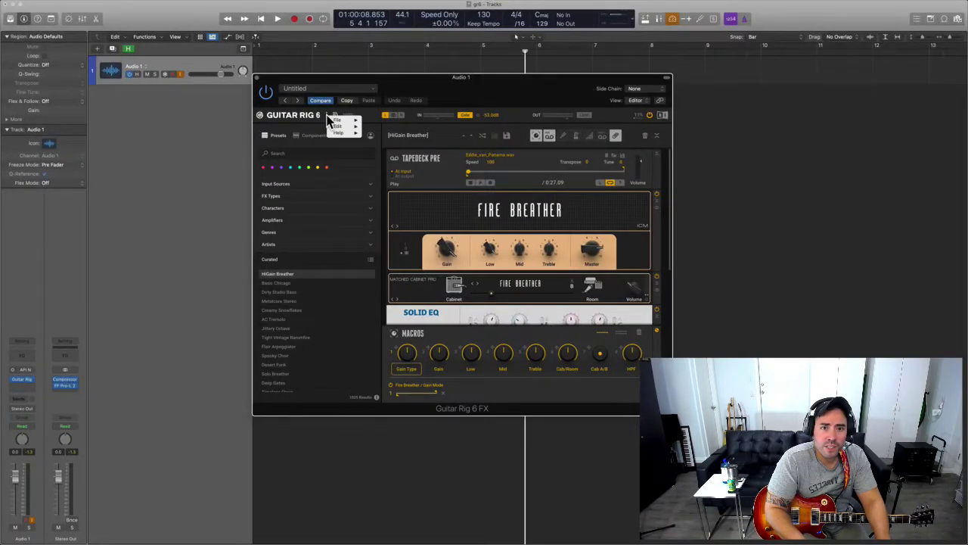
mouse_move(336, 123)
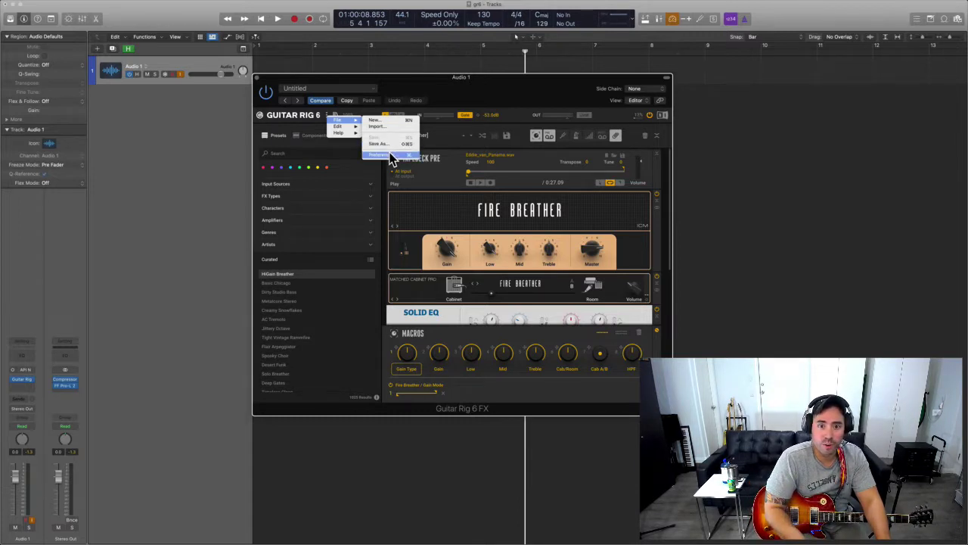
click(391, 156)
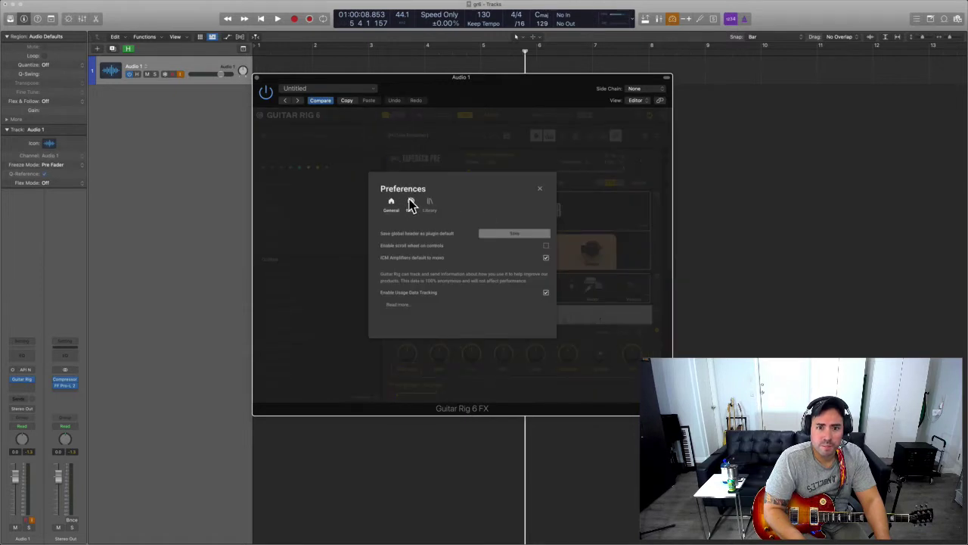
click(410, 203)
click(429, 206)
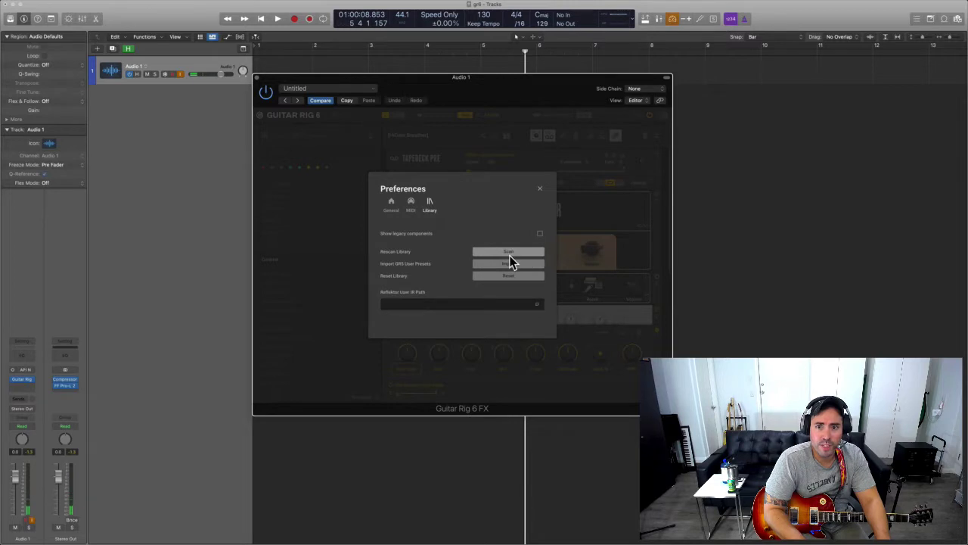
click(541, 189)
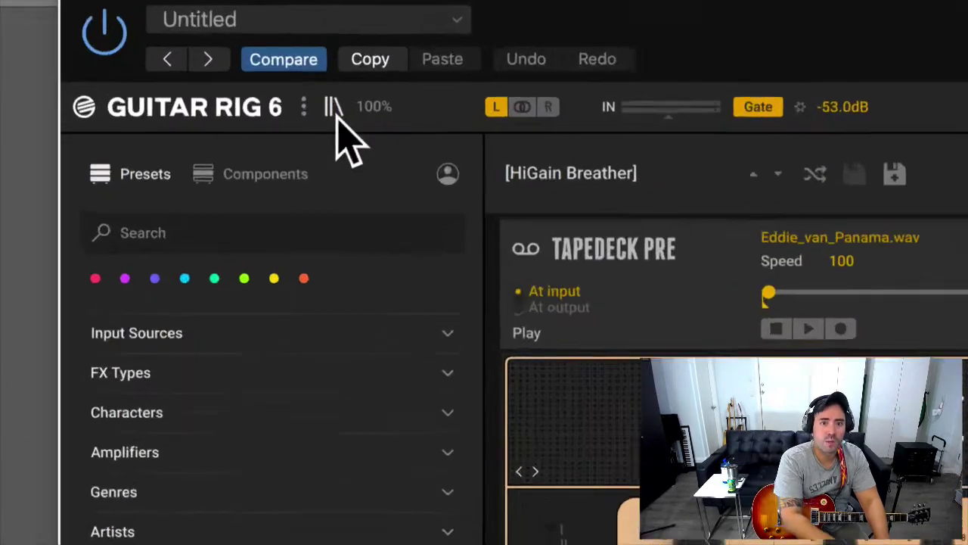
- Hide the plug-in's preset Browser and show it again
click(336, 112)
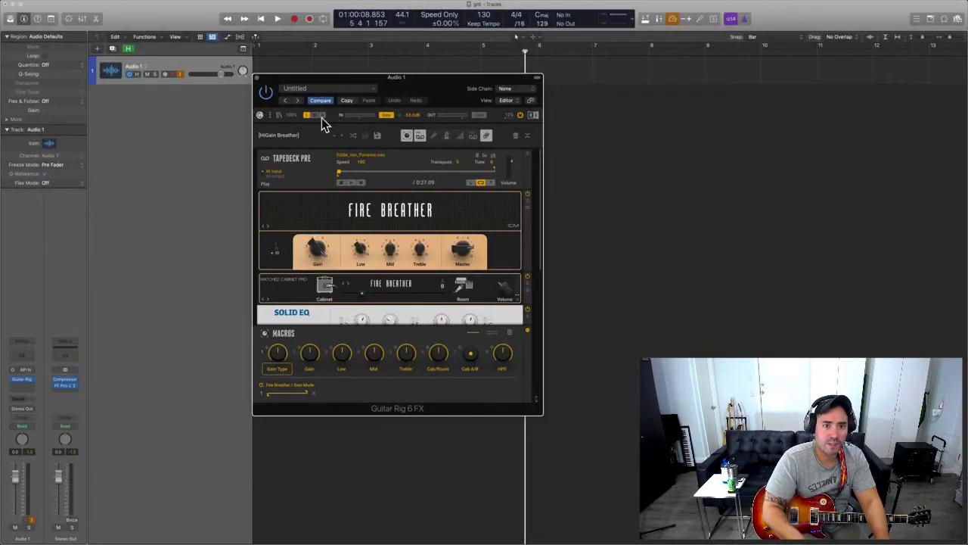
click(278, 118)
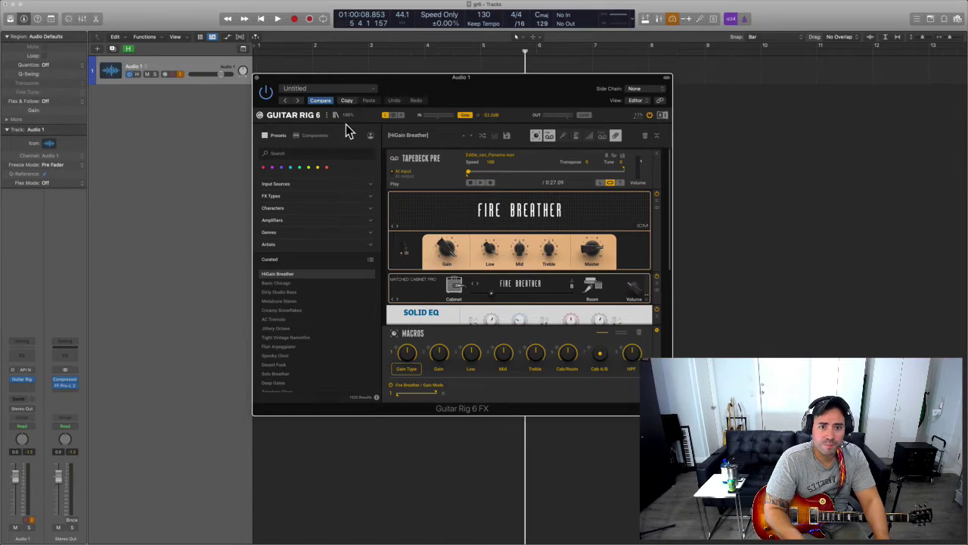
- Set the Guitar Rig interface magnification to 150% and reposition the plug-in window so the enlarged interface fits on screen
click(349, 117)
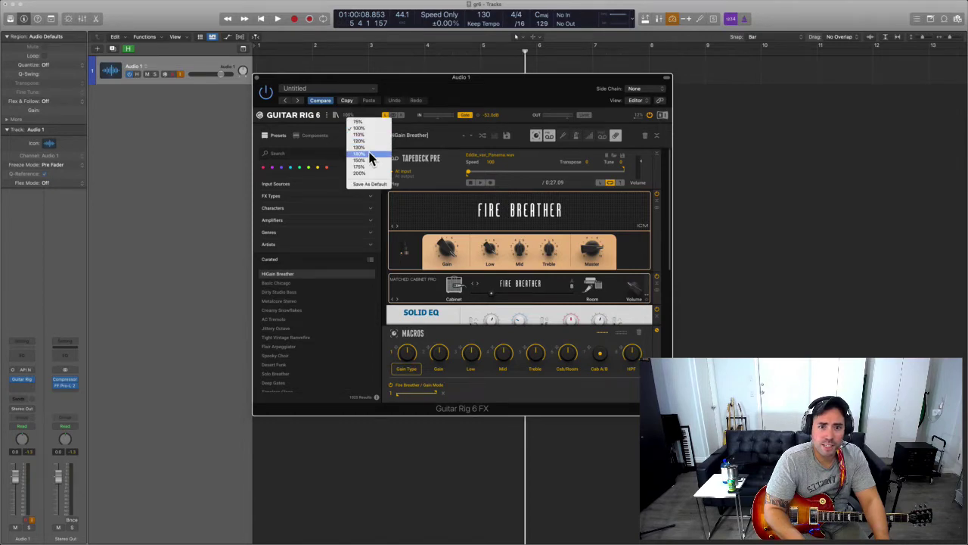
click(370, 159)
drag(583, 97, 518, 67)
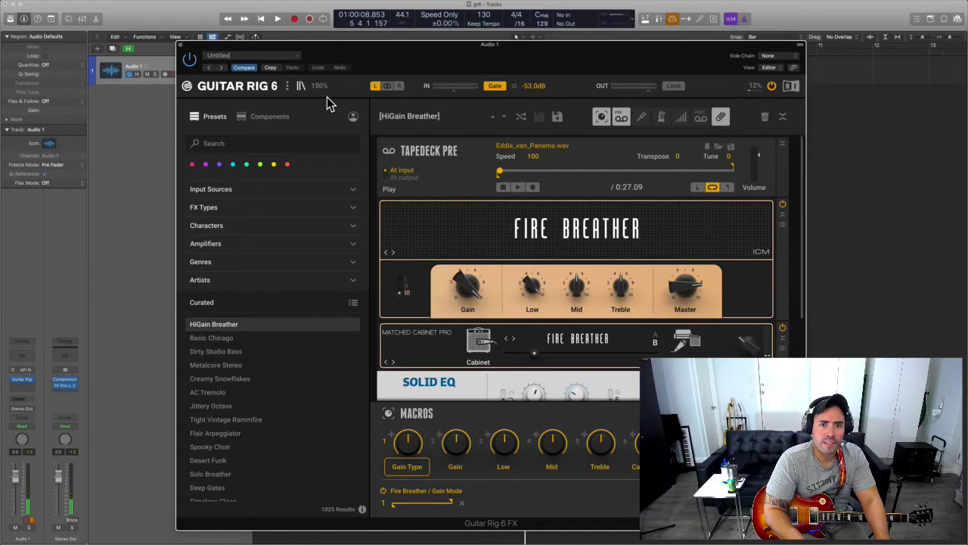
- Try the combined input channel setting and return to left only, and turn the input noise gate off and on again
click(391, 86)
click(375, 87)
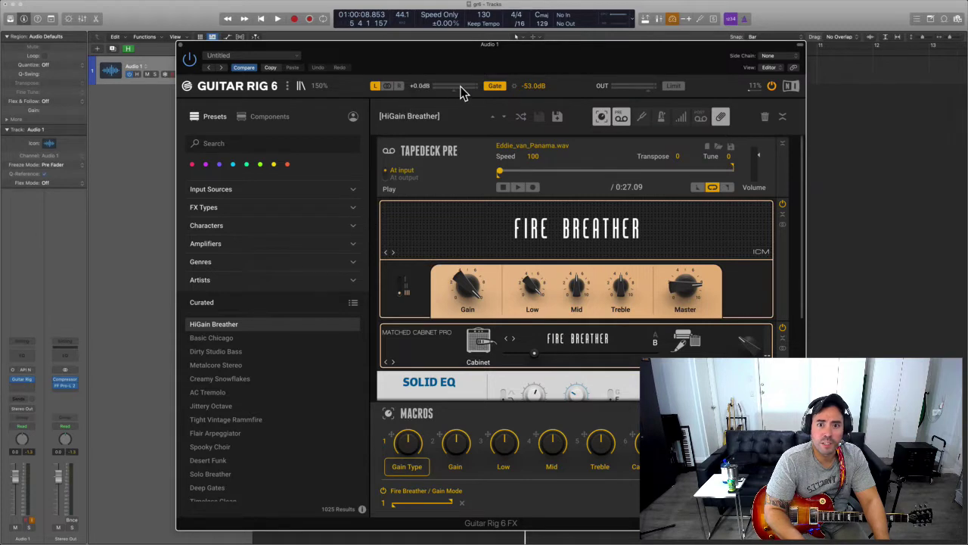
mouse_move(473, 89)
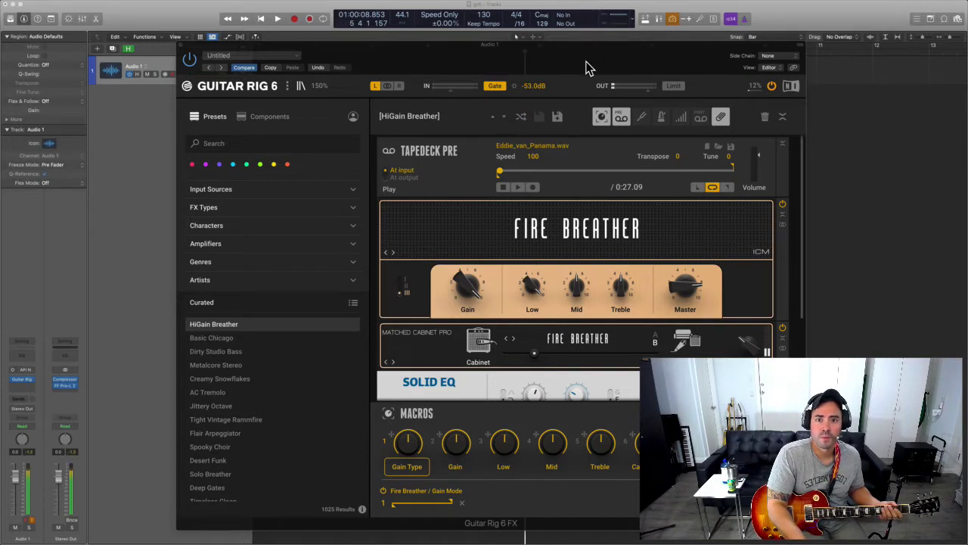
click(496, 88)
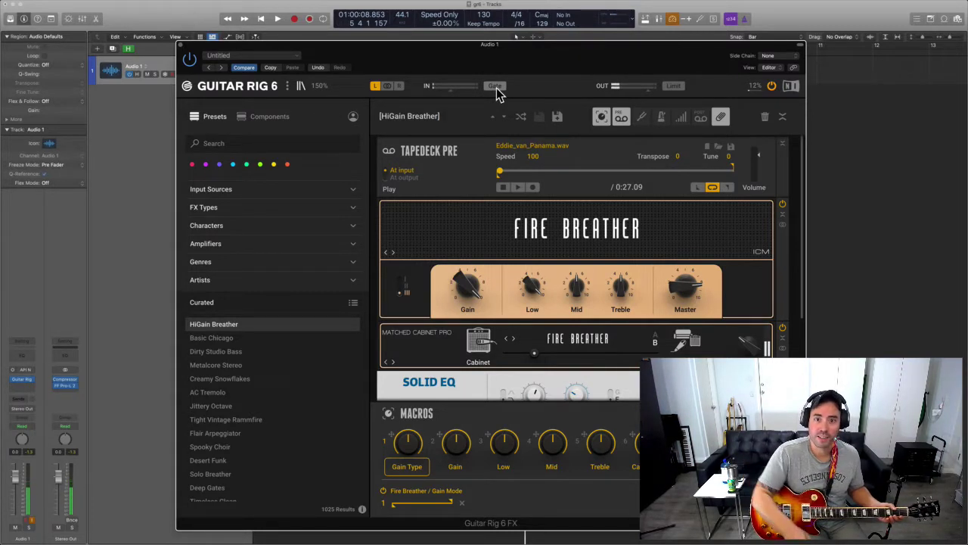
click(495, 87)
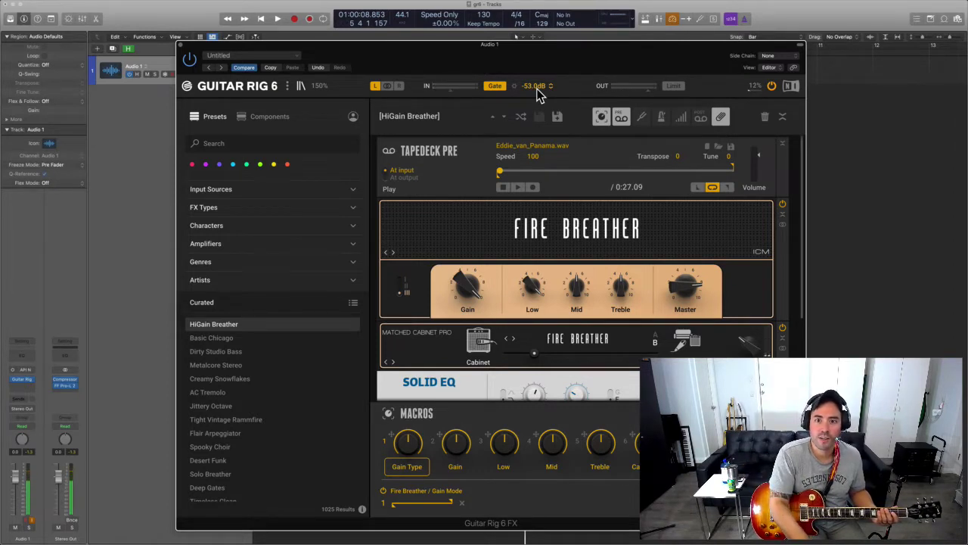
- Raise the input noise gate threshold in stages from -49.7 dB to -20.0 dB, checking Logic's Performance Meter in between
drag(539, 93, 538, 86)
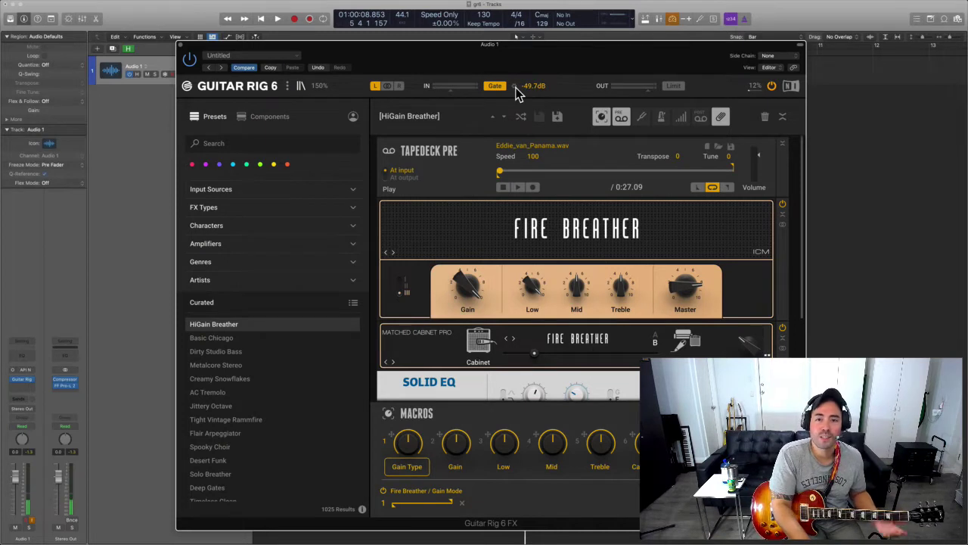
click(615, 20)
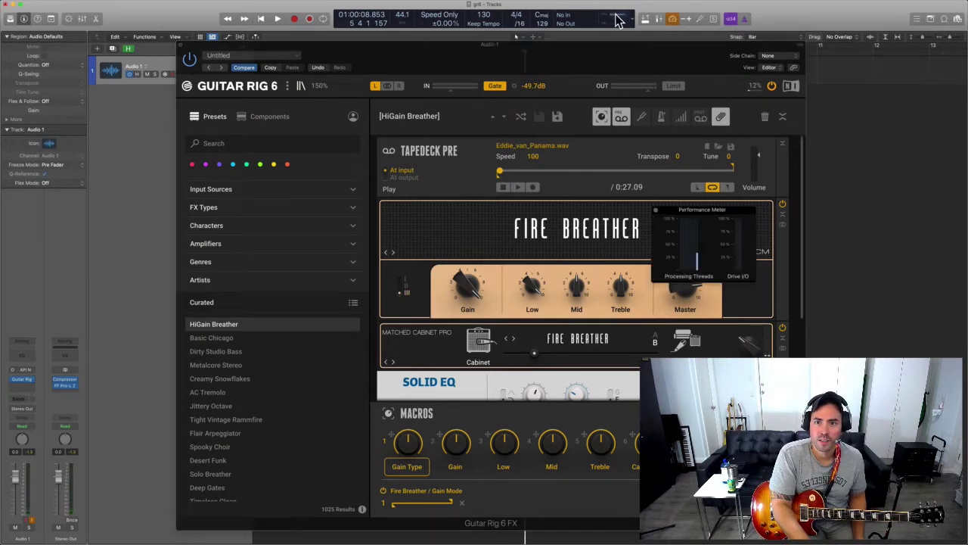
click(656, 209)
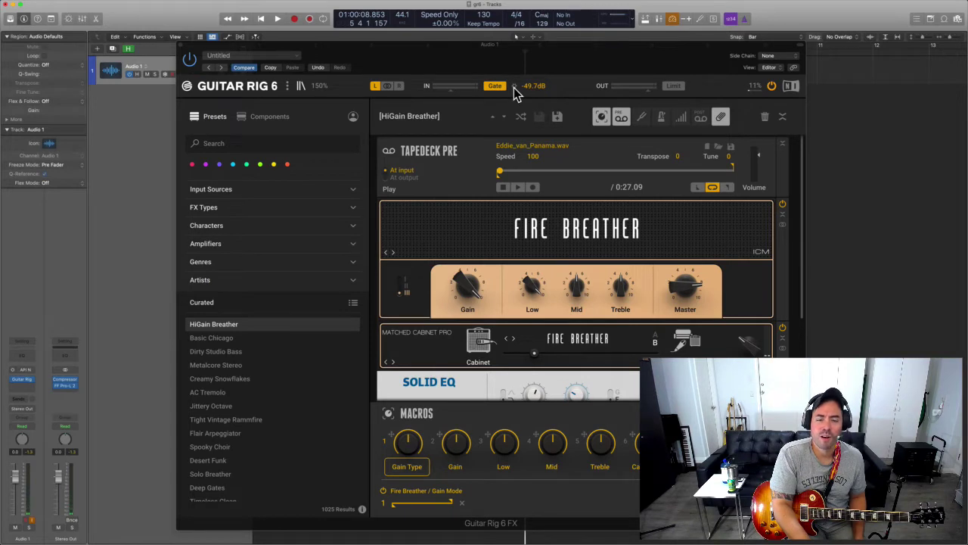
scroll(513, 87, up, 5)
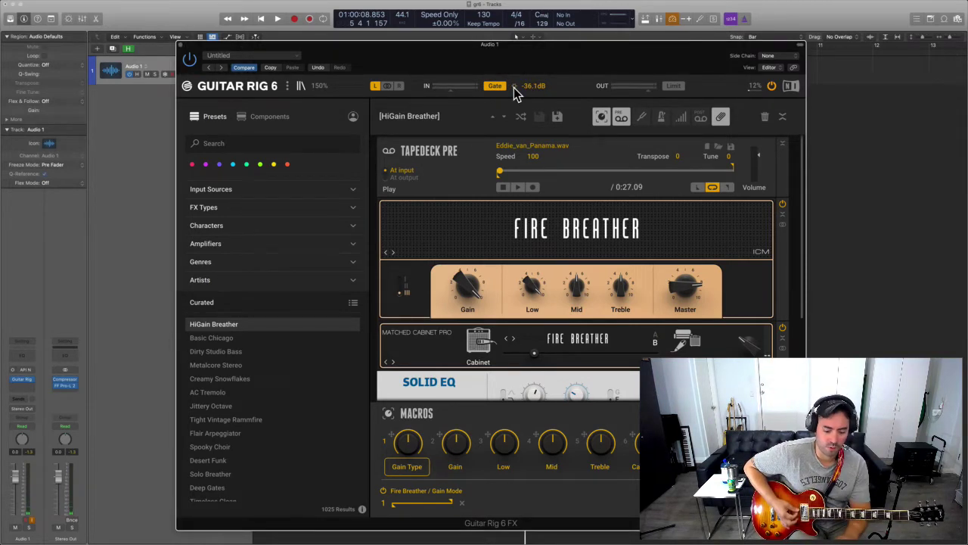
scroll(514, 87, up, 6)
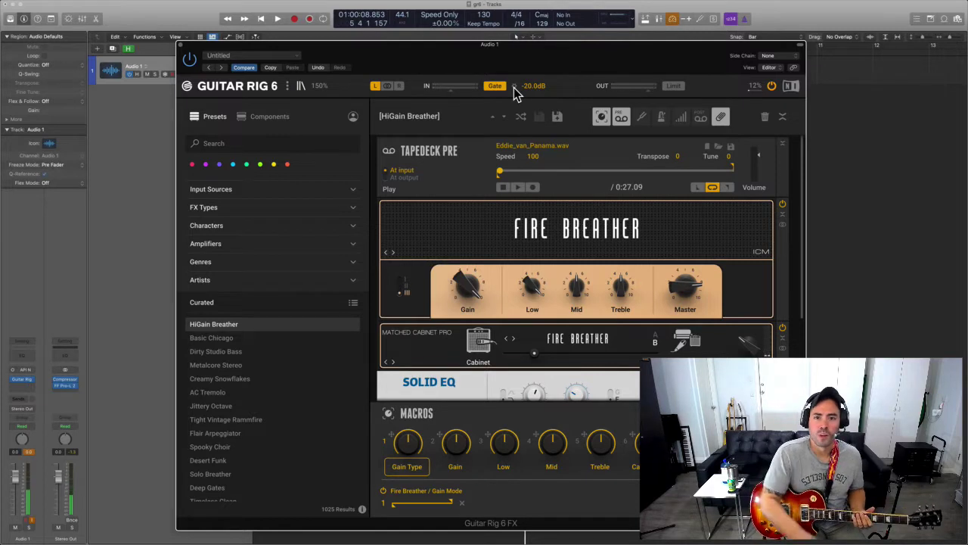
- Set the I/O buffer size to 256 samples in Logic's audio device preferences, apply the change, and close the preferences
click(871, 238)
key(super+comma)
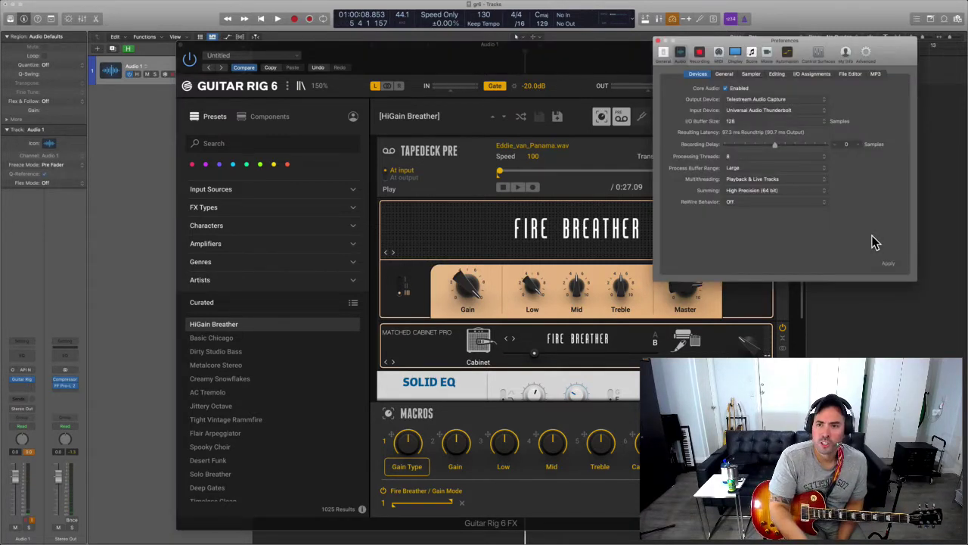
click(762, 124)
click(759, 128)
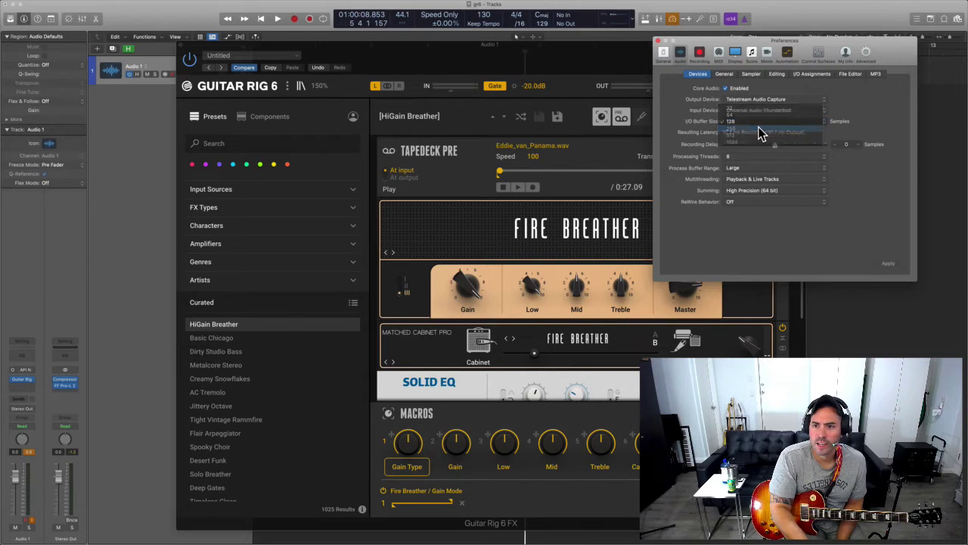
click(883, 265)
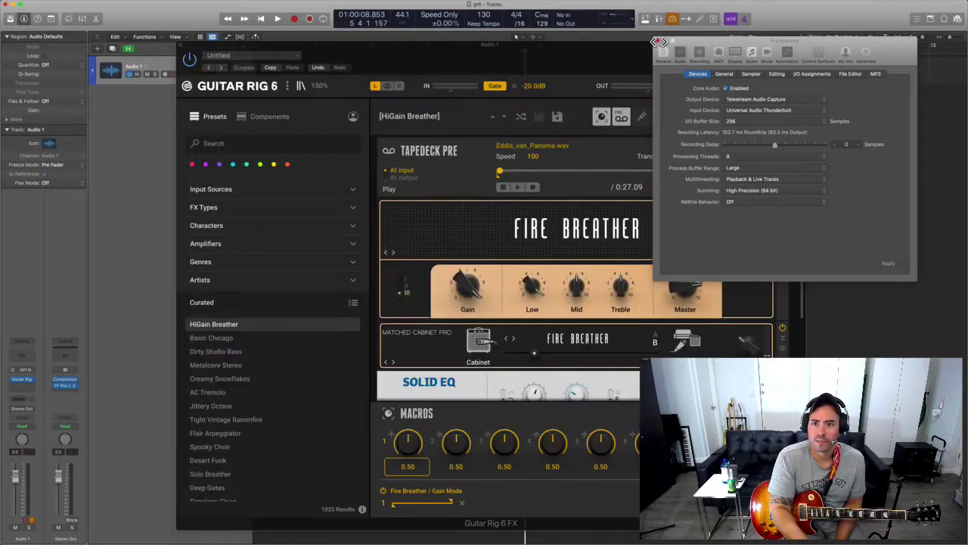
click(658, 40)
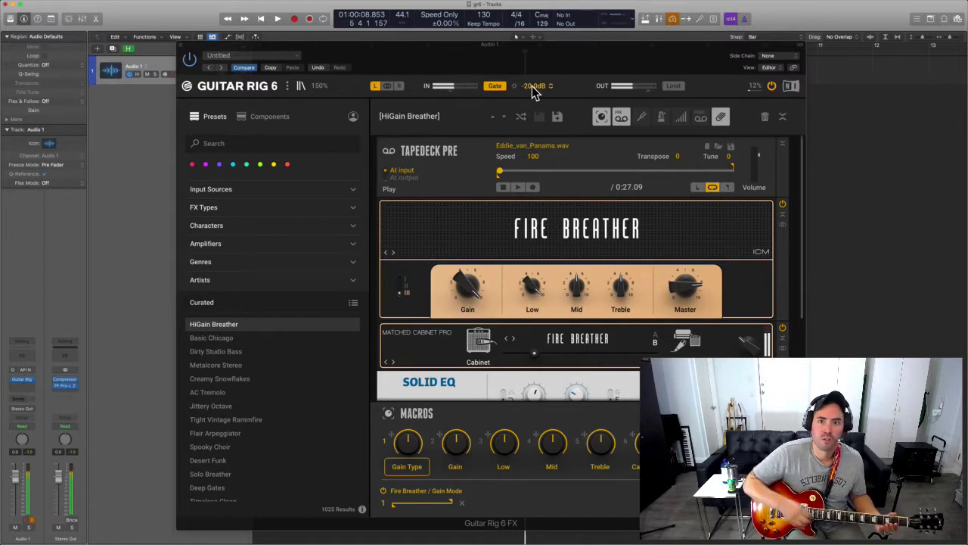
- Enable the output limiter in Guitar Rig's header and shift the plug-in window slightly sideways
mouse_move(613, 94)
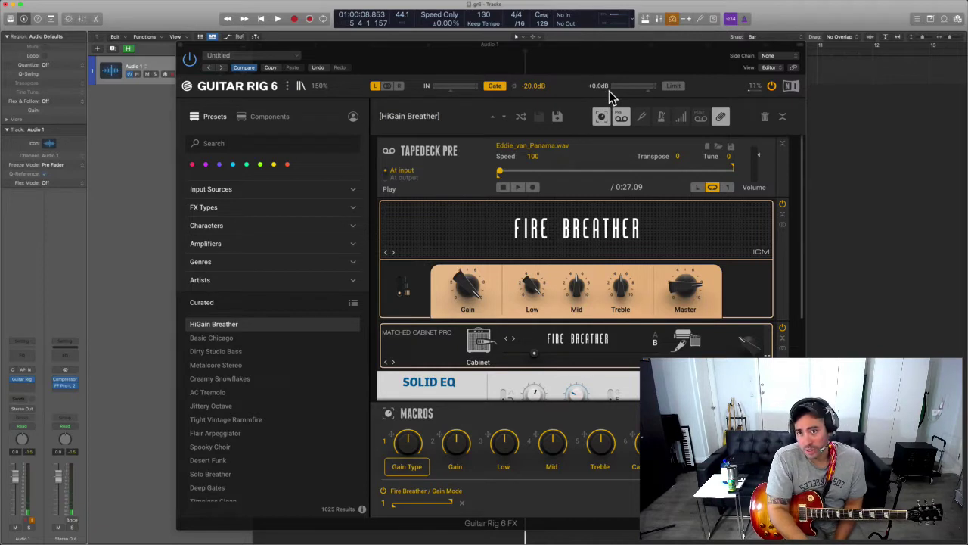
click(670, 87)
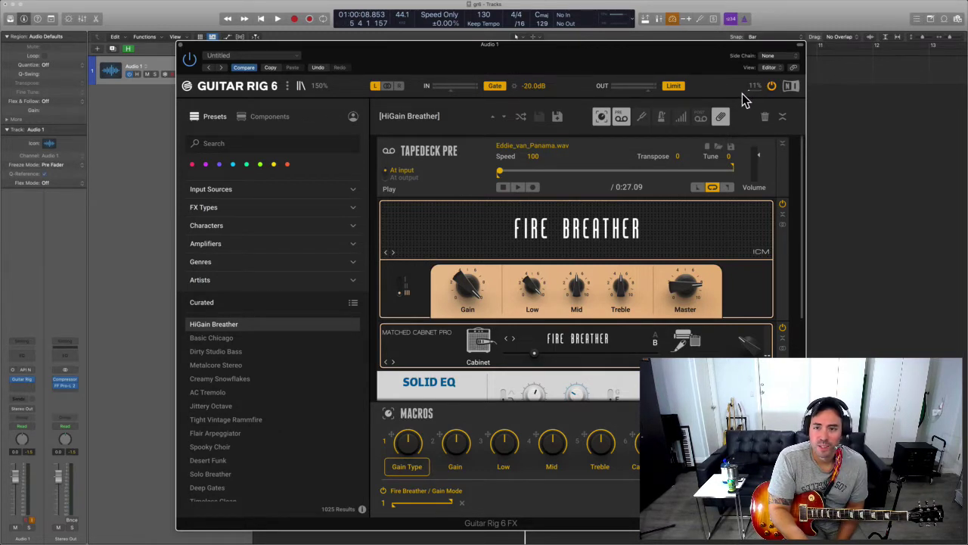
click(773, 86)
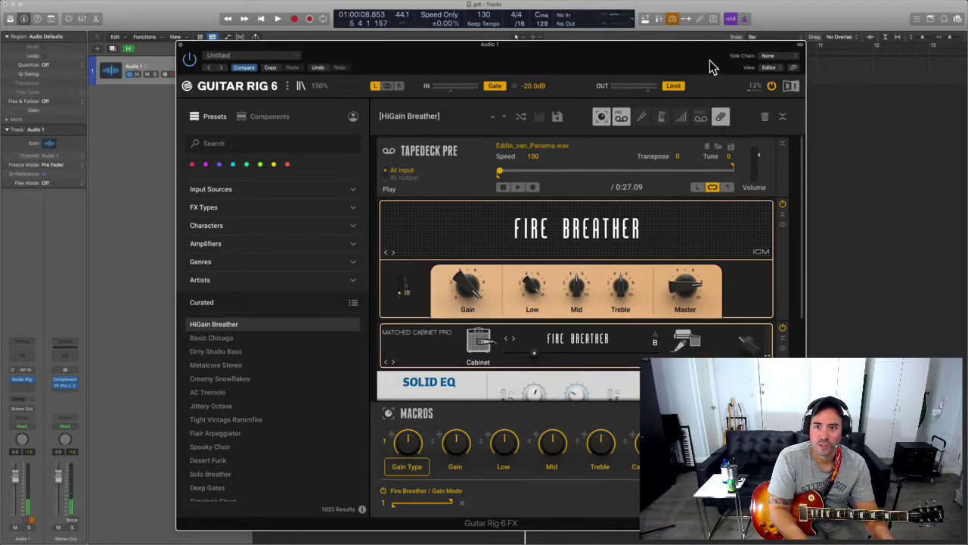
drag(712, 67, 748, 66)
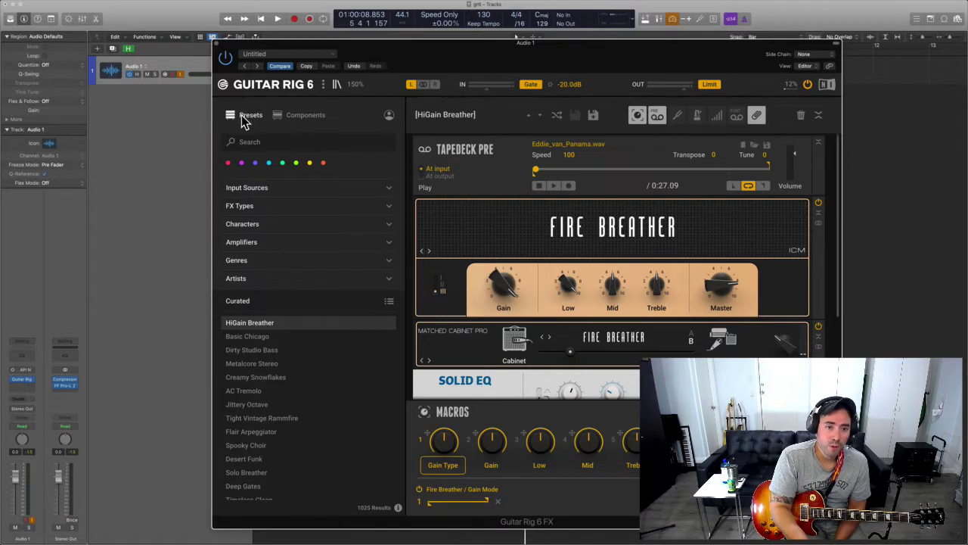
- Load the Basic Chicago preset using a search for "blues", and lower the noise gate threshold to -69.8 dB
click(251, 142)
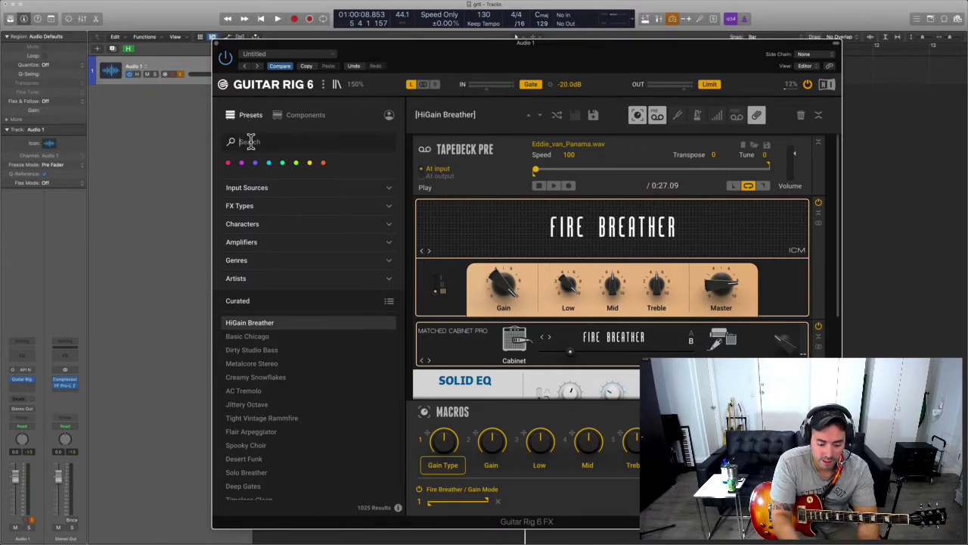
text(blues)
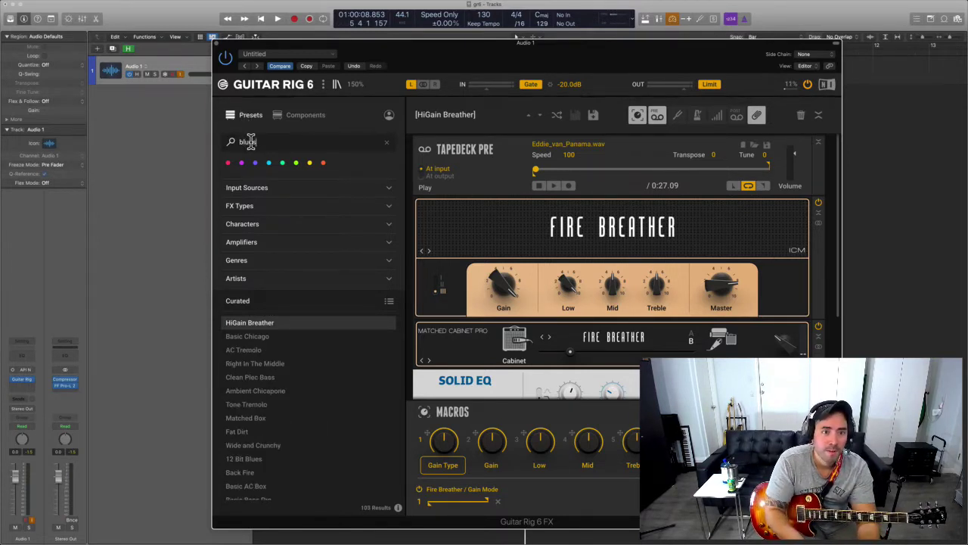
key(Return)
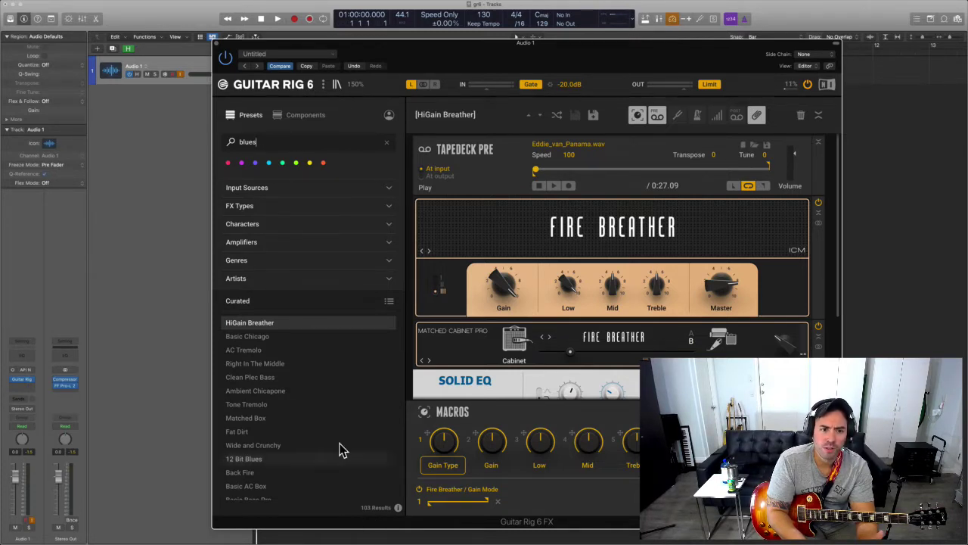
click(277, 340)
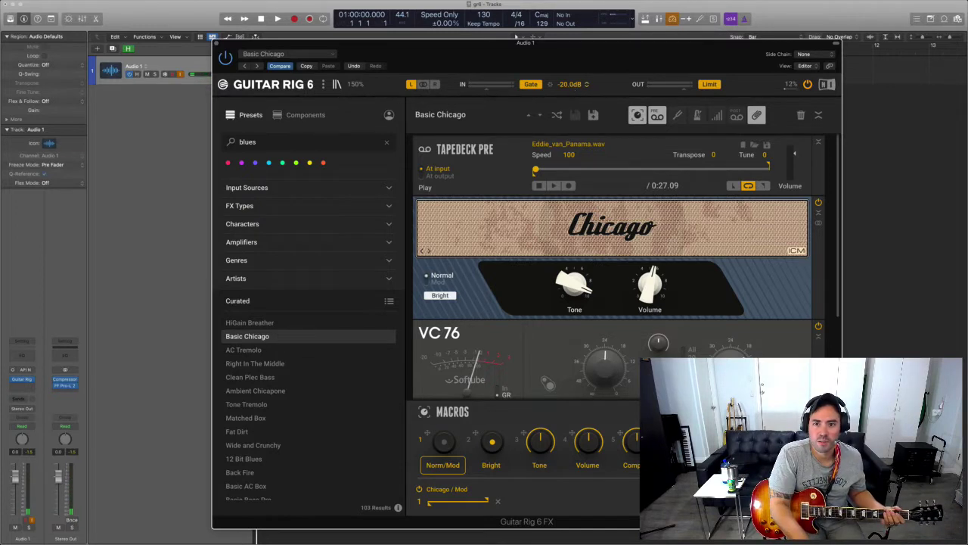
drag(571, 85, 570, 86)
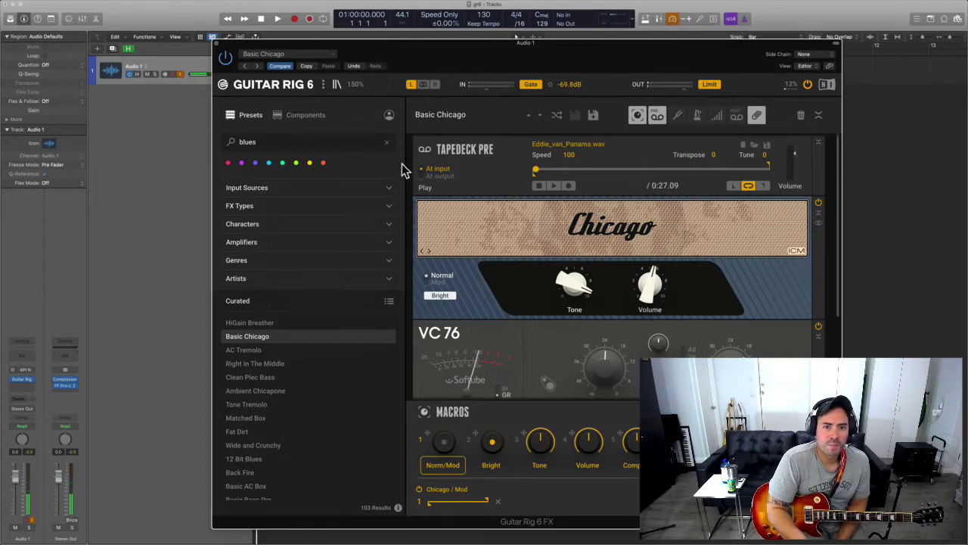
- Clear the preset search and filter the presets by the Guitar input source and the Amps & Cabinets and Filter FX types
click(388, 142)
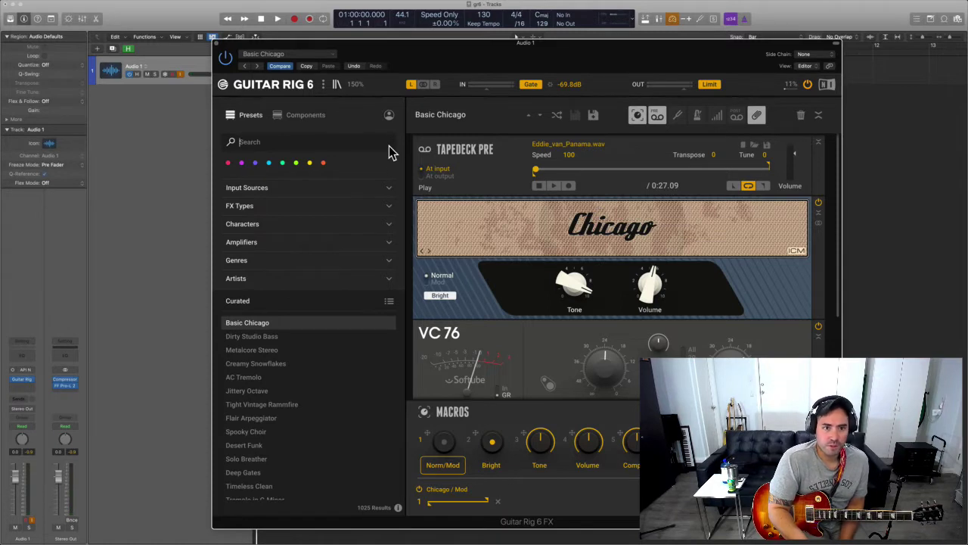
click(389, 190)
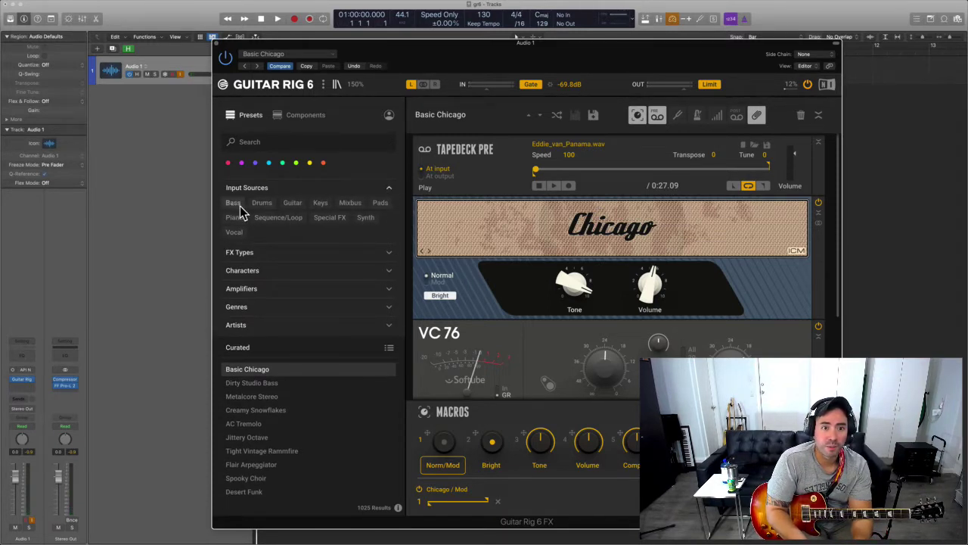
click(292, 204)
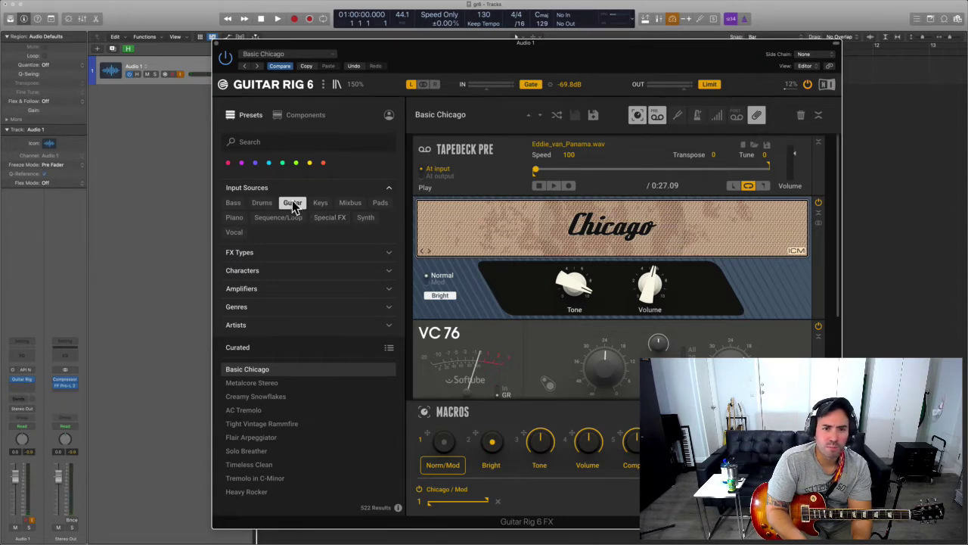
click(388, 260)
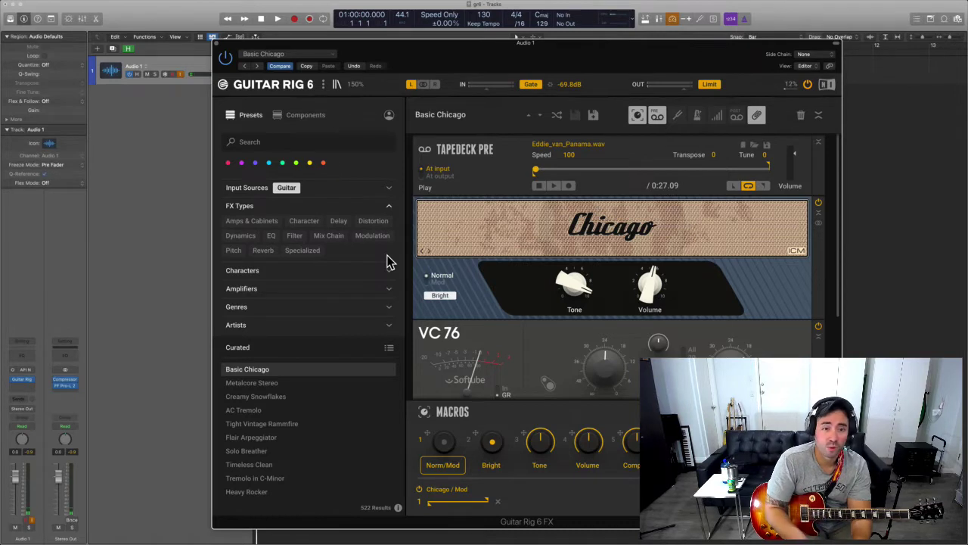
click(266, 224)
click(294, 236)
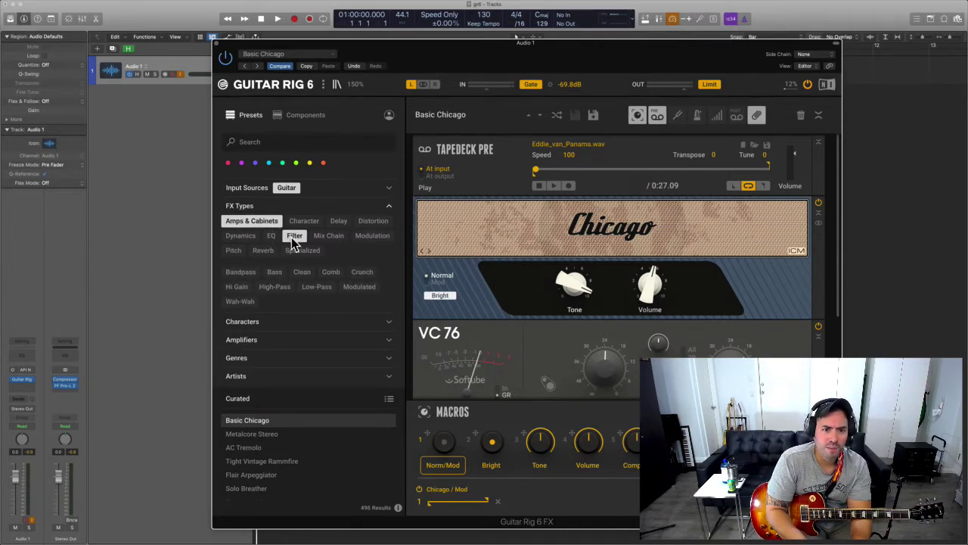
- Look through the Characters and Amplifiers filters, and filter the presets by the Alternative and Ambient genres
click(383, 326)
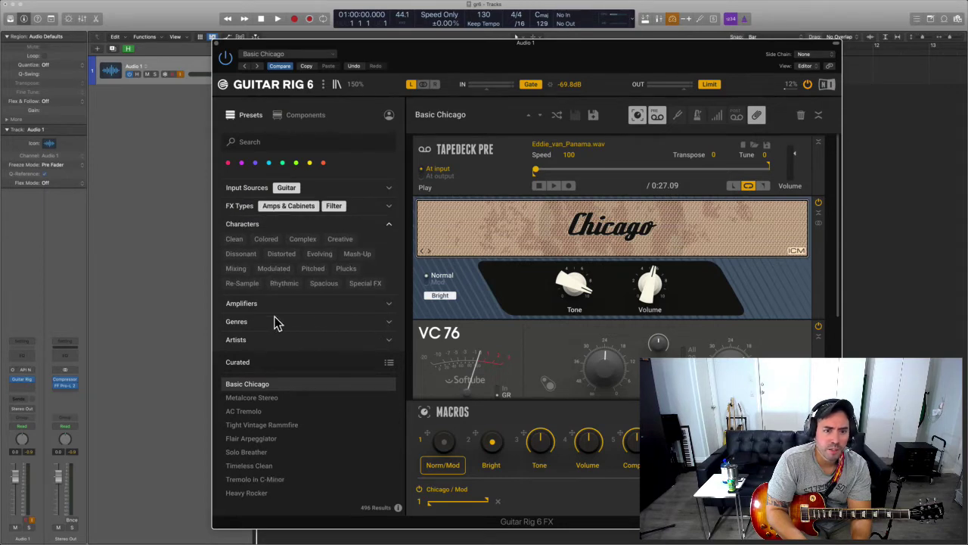
click(387, 310)
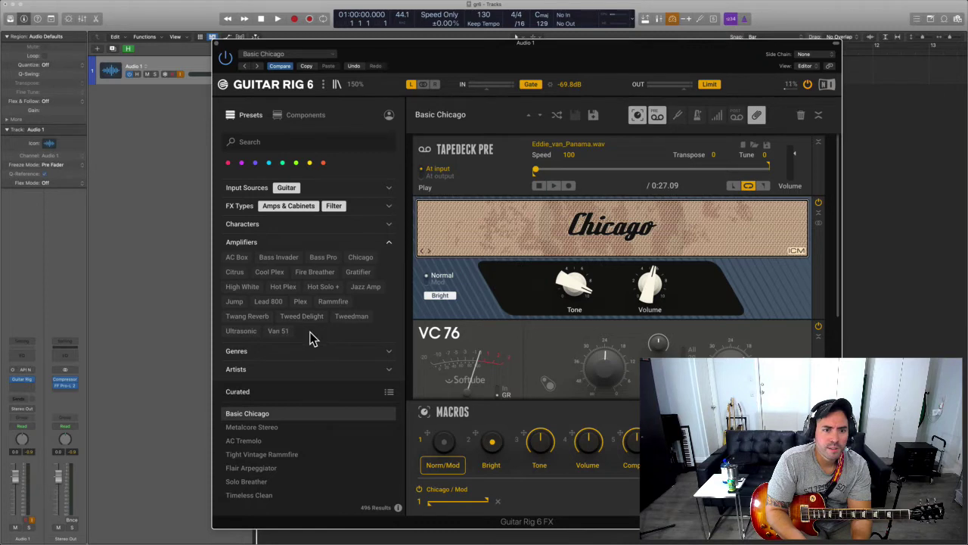
click(389, 243)
click(389, 261)
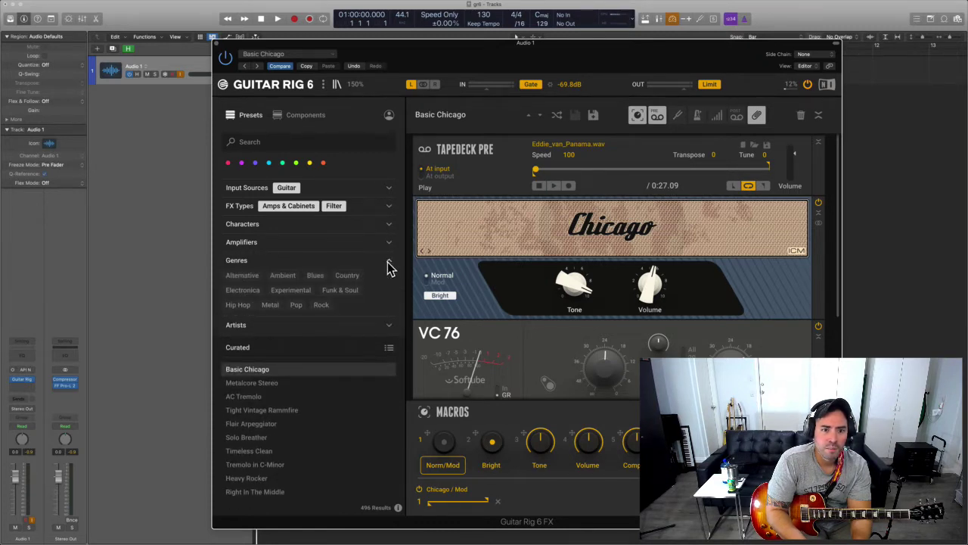
click(250, 275)
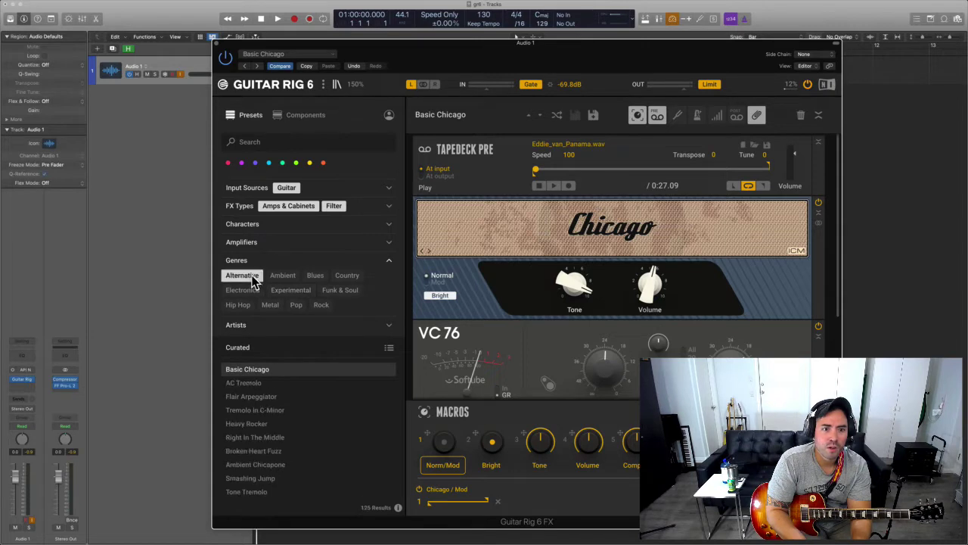
- Load the Flair Arpeggiator preset followed by Tremolo in C-Minor, and switch off Guitar Rig's audio processing
click(253, 396)
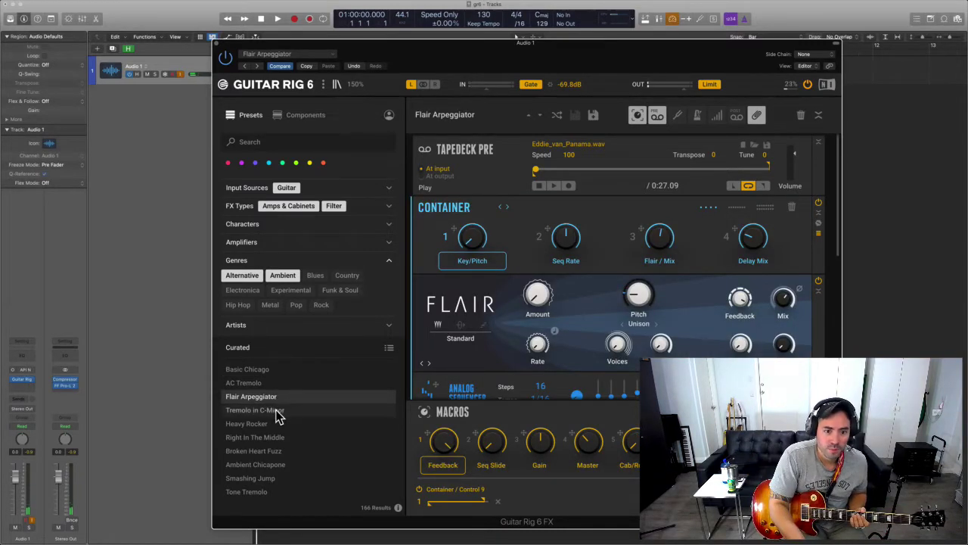
click(278, 413)
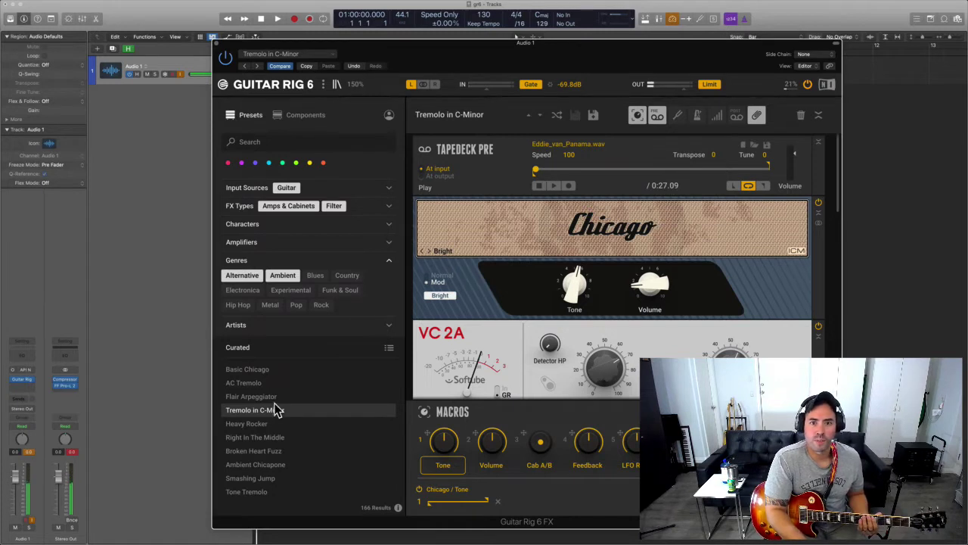
click(807, 84)
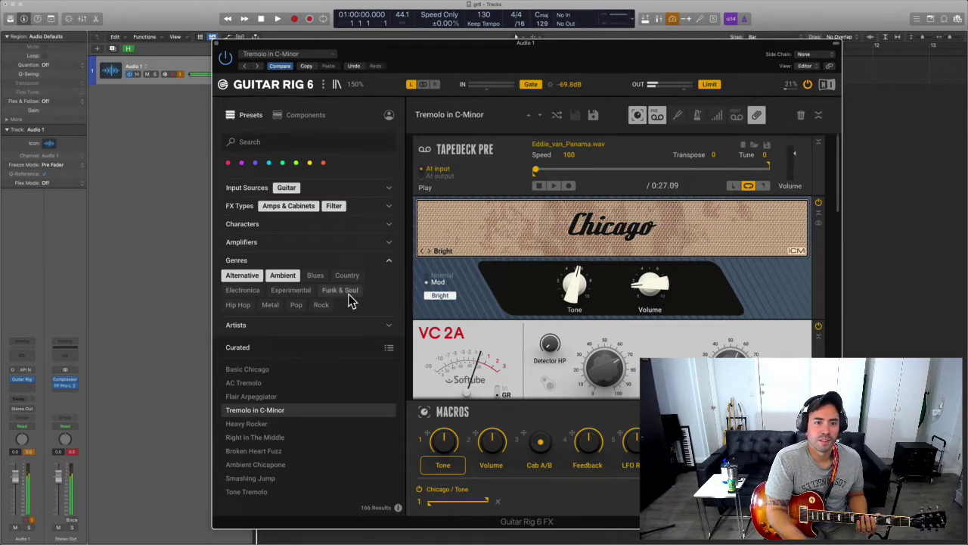
click(807, 85)
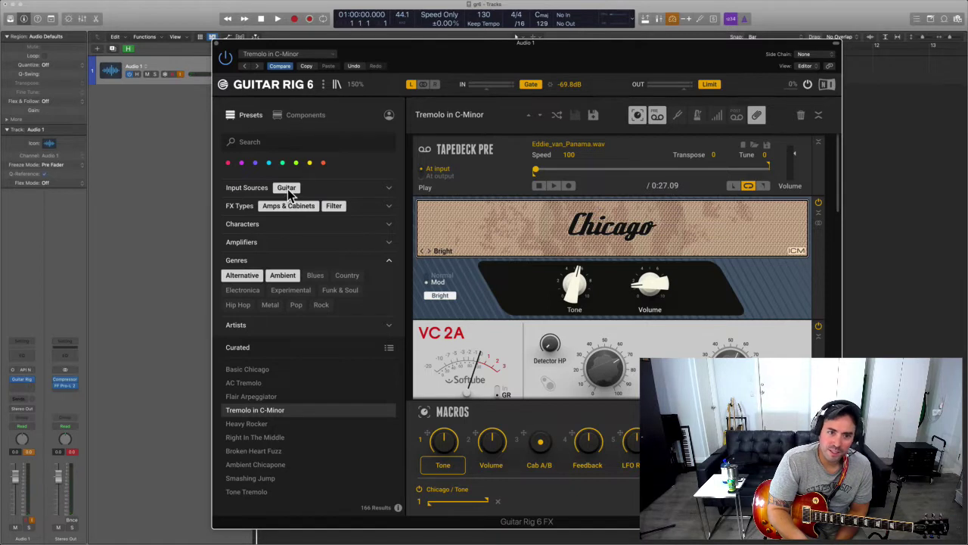
click(280, 275)
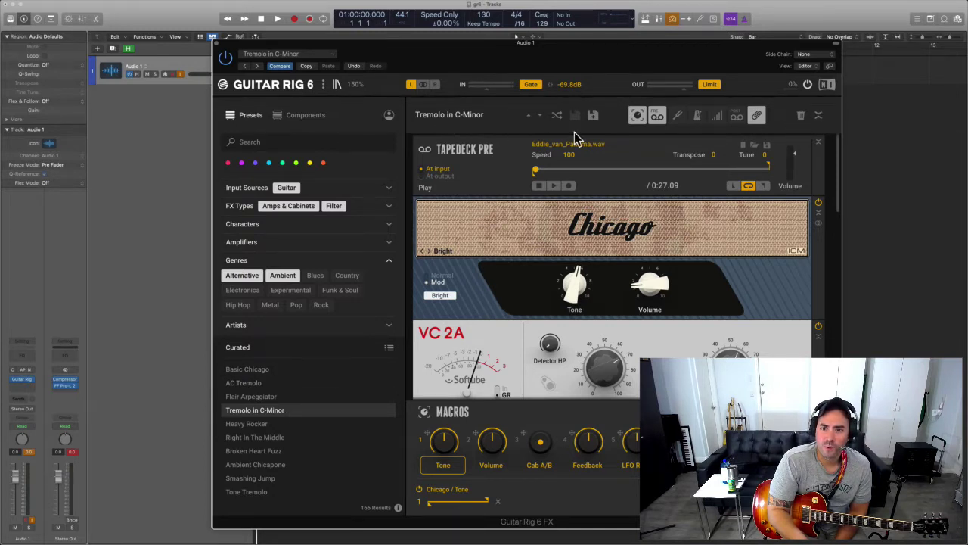
- Clear all components of the Tremolo in C-Minor preset from the rack, and hide the Macros and Tapedeck Pre modules
scroll(486, 280, down, 10)
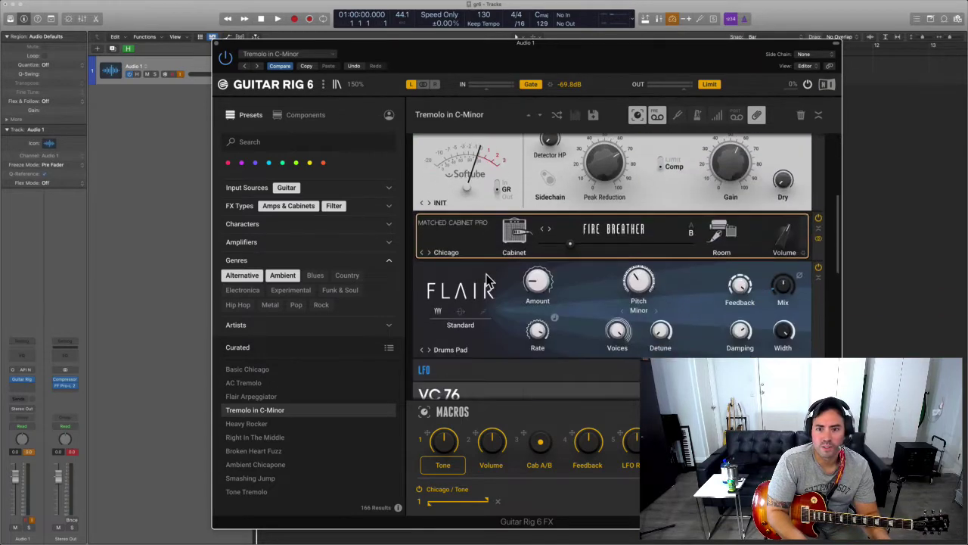
scroll(550, 338, up, 9)
scroll(549, 335, up, 2)
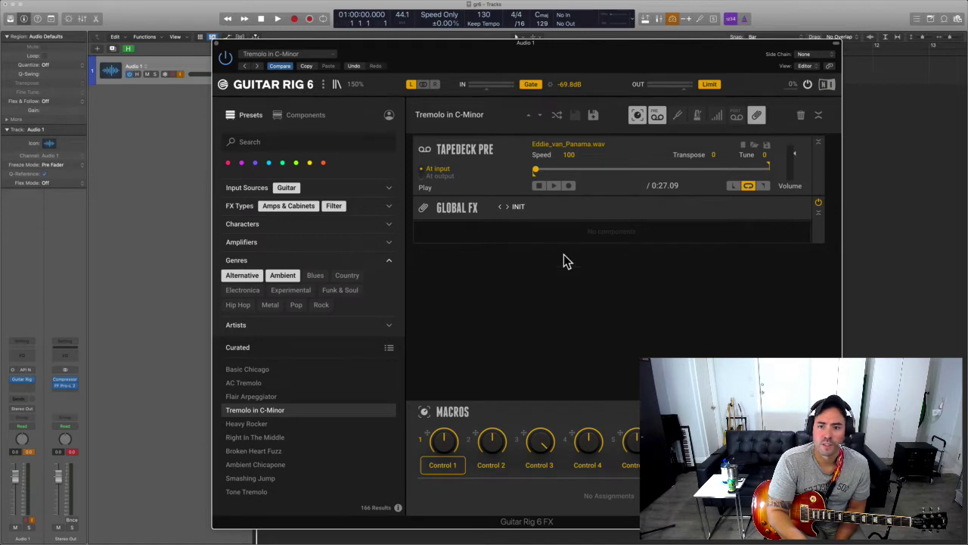
click(639, 115)
click(657, 117)
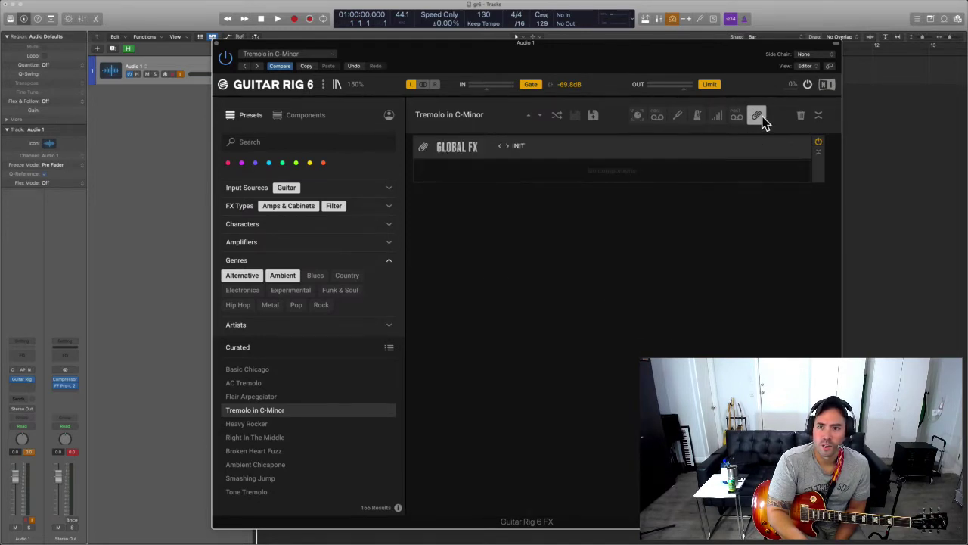
- Hide the Global FX module from the rack and look through the component library before returning to the presets
click(759, 116)
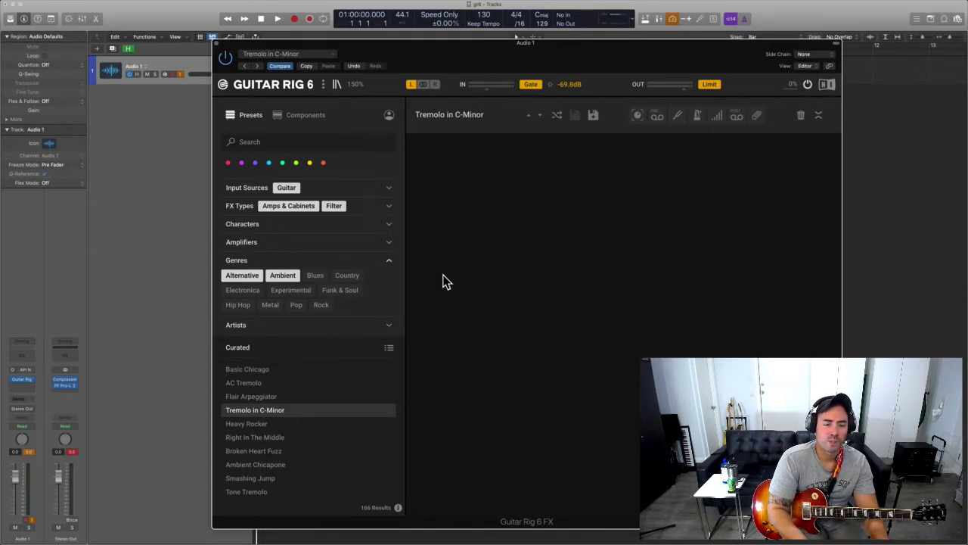
click(297, 118)
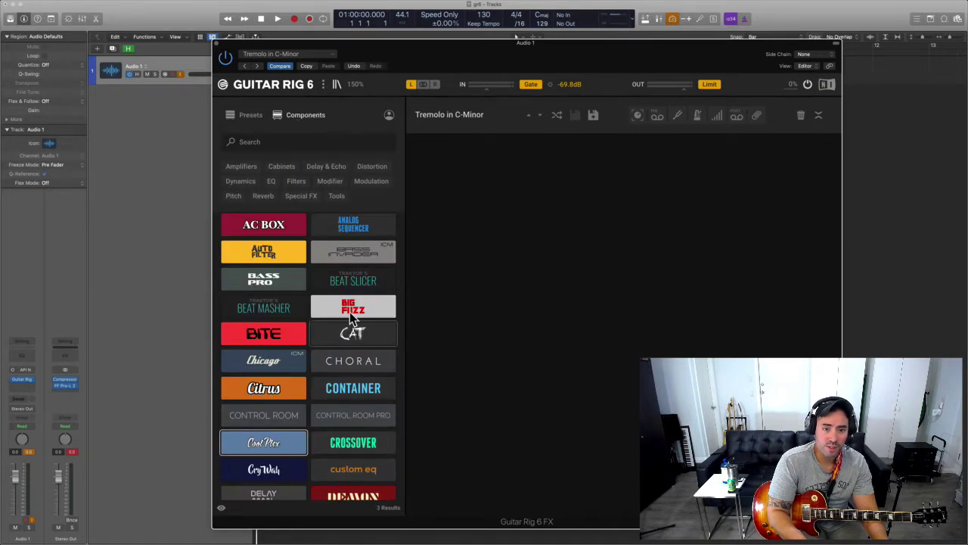
click(248, 115)
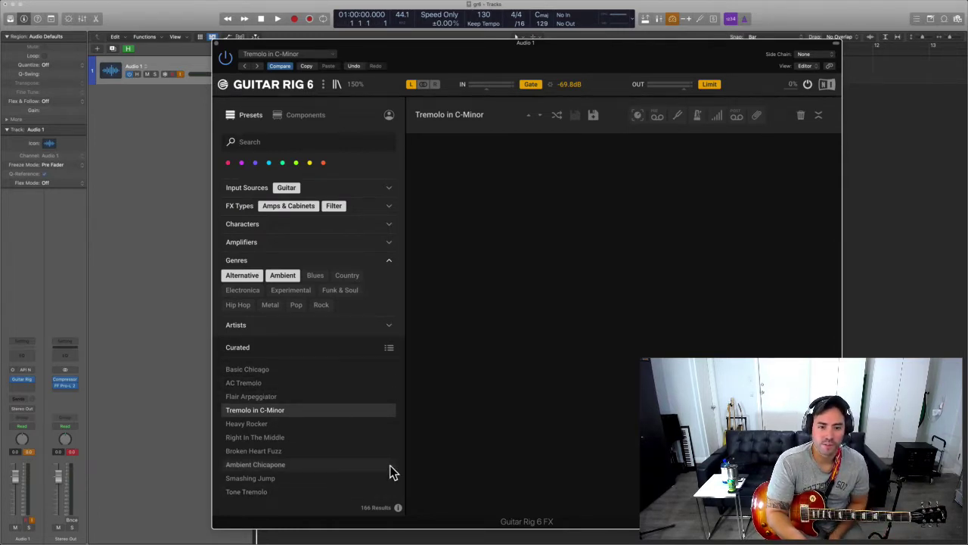
- Clear the Alternative and Ambient genre filters, the Amps & Cabinets and Filter FX types, and the Guitar input source
click(279, 276)
click(250, 275)
click(295, 205)
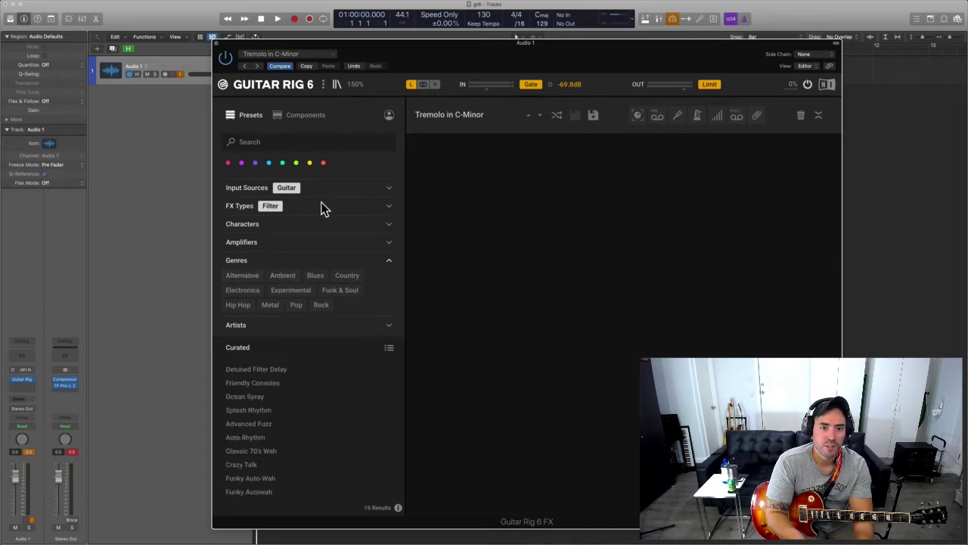
click(280, 205)
click(282, 191)
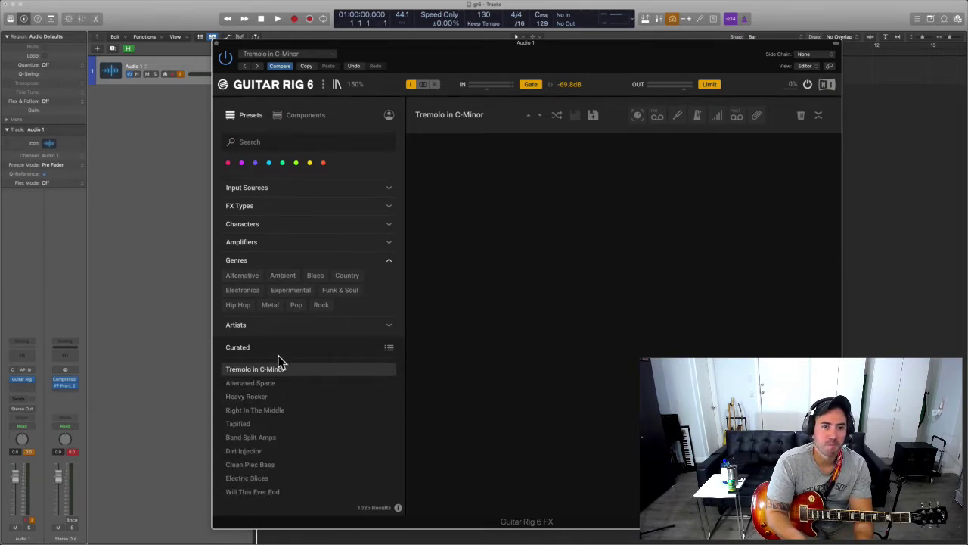
- Load the HiGain Breather preset and tag it with the Fuchsia favorite color
scroll(279, 385, down, 5)
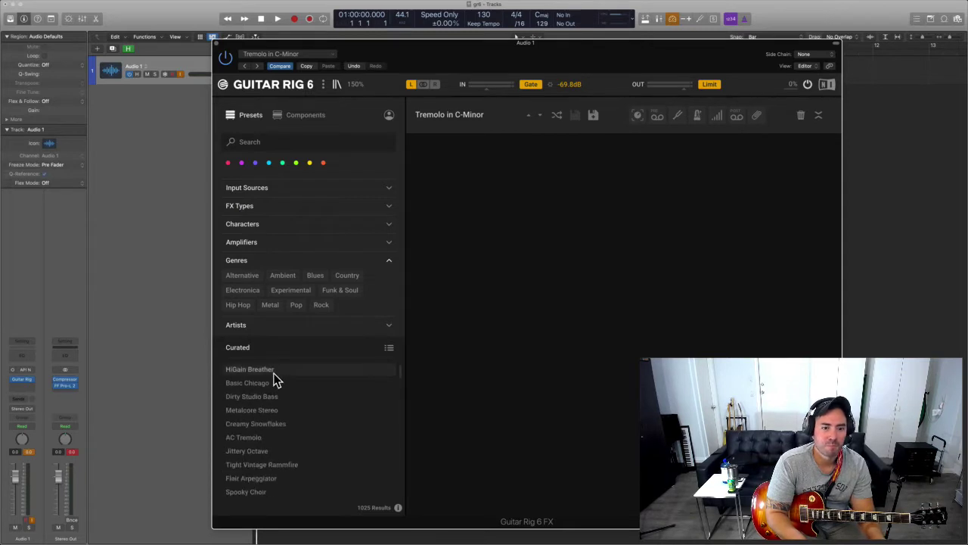
click(273, 371)
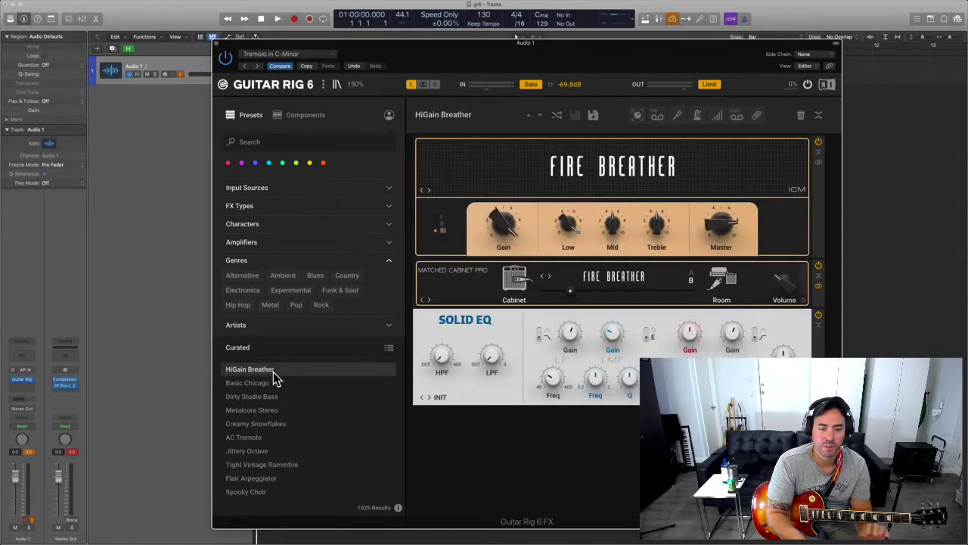
right_click(284, 370)
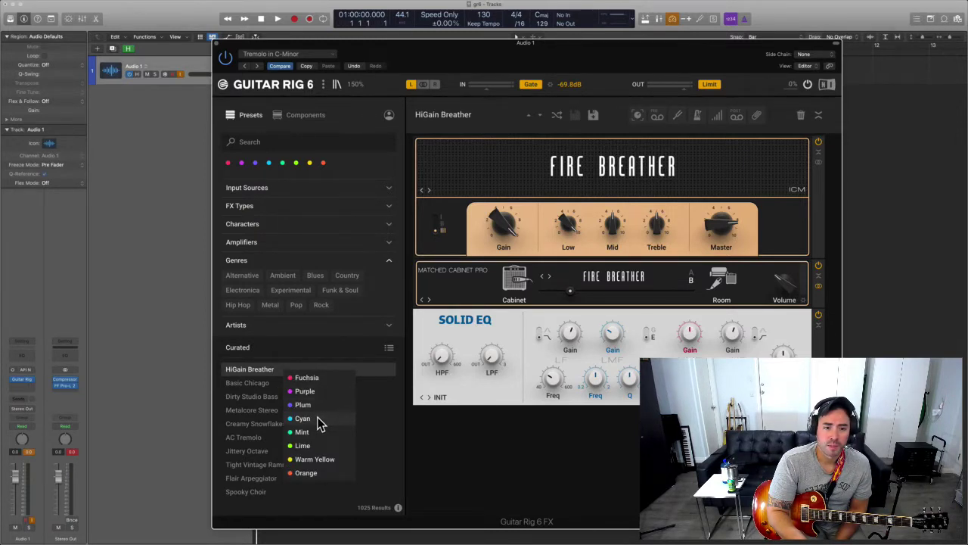
click(319, 378)
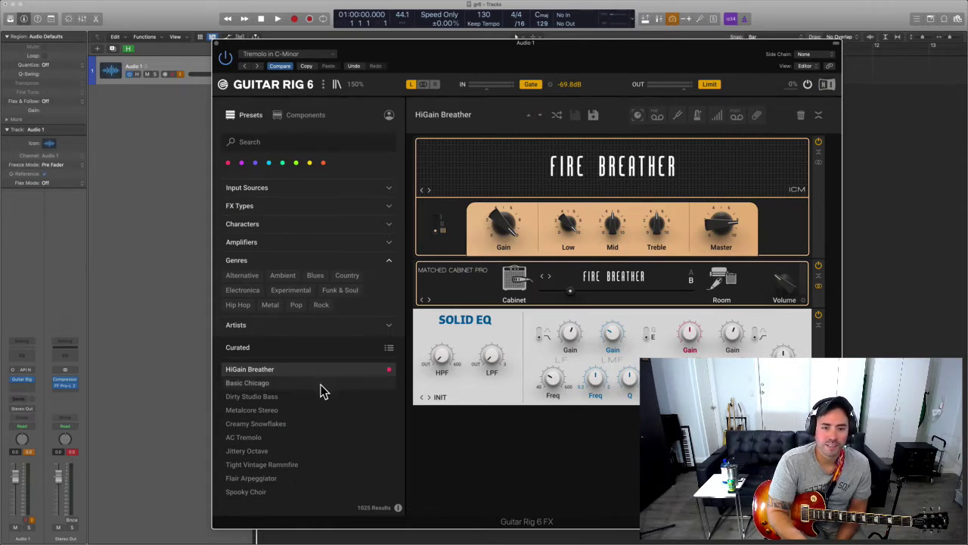
right_click(321, 390)
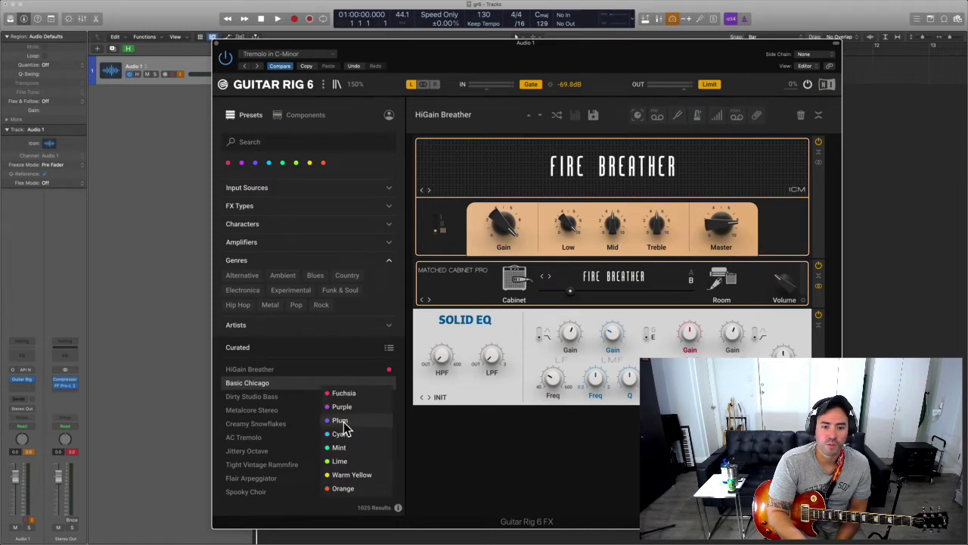
click(283, 398)
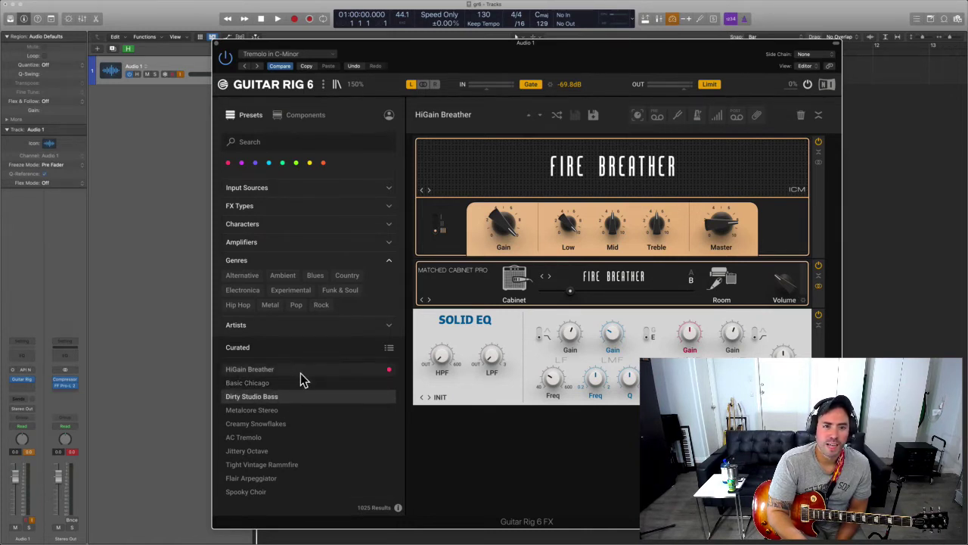
- Filter the presets by the Fuchsia favorite color and by user content, switching each filter off again
click(228, 164)
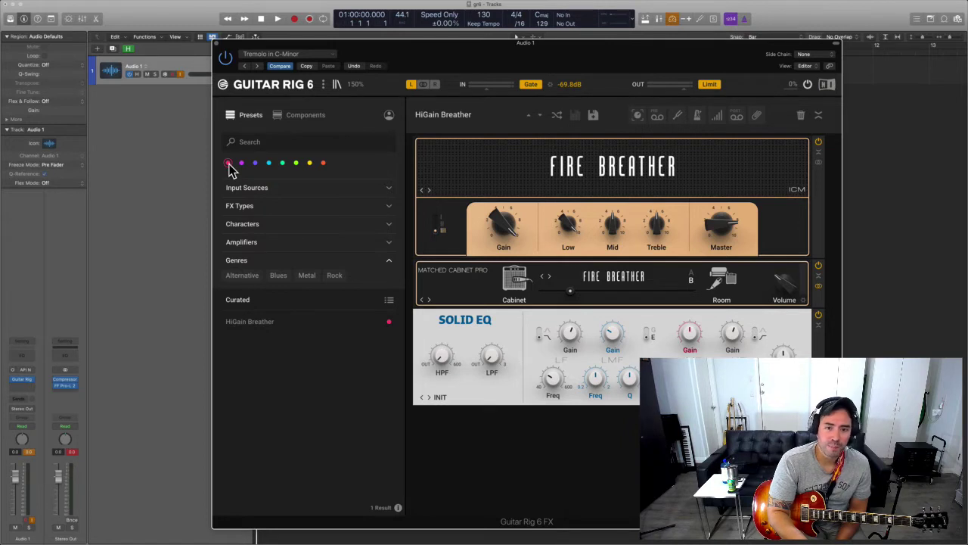
click(229, 164)
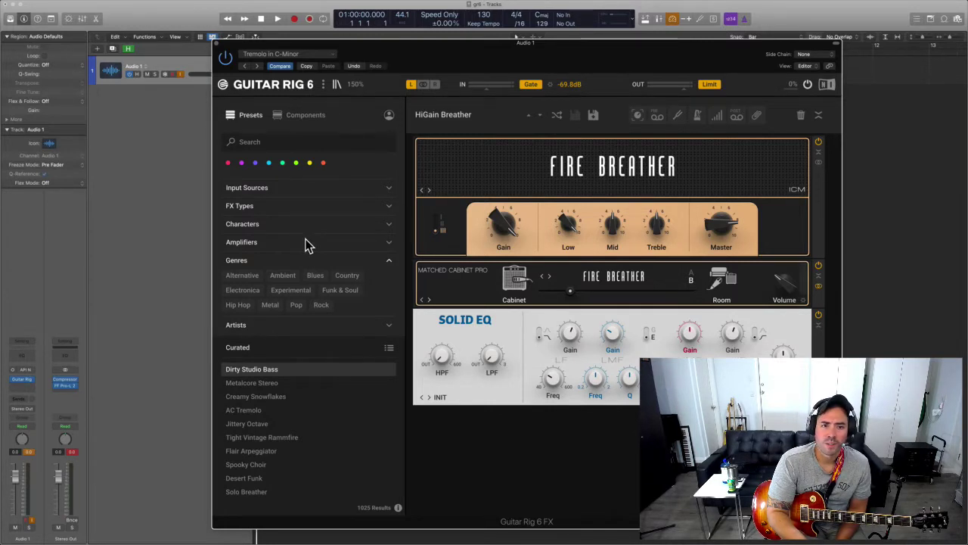
click(389, 116)
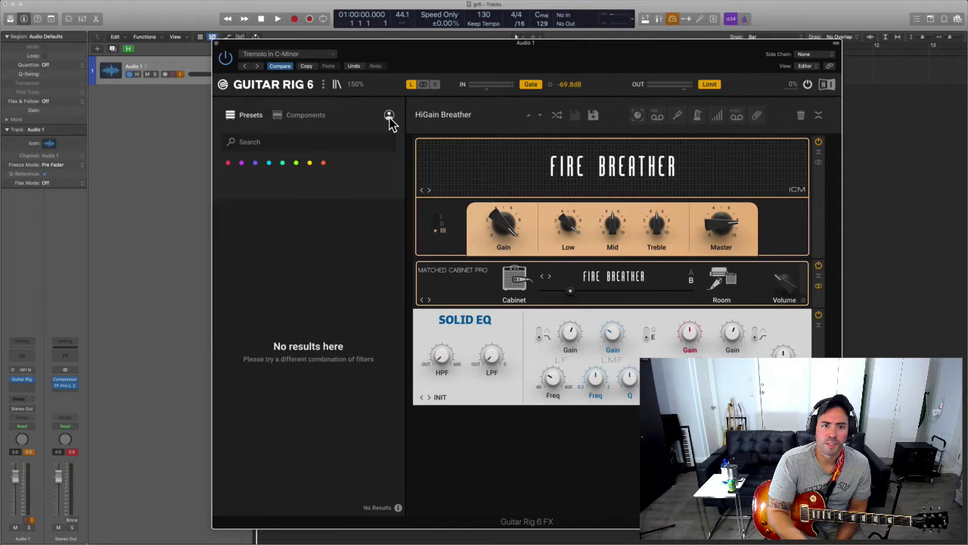
click(388, 116)
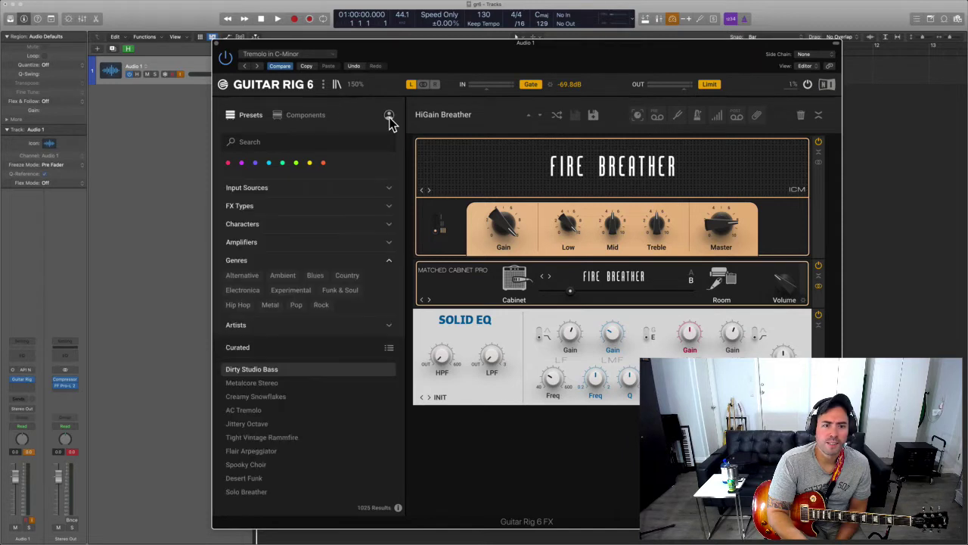
- Add the AC Box amplifier component below the Solid EQ in the rack, and return to the preset browser
click(304, 115)
drag(280, 235, 534, 419)
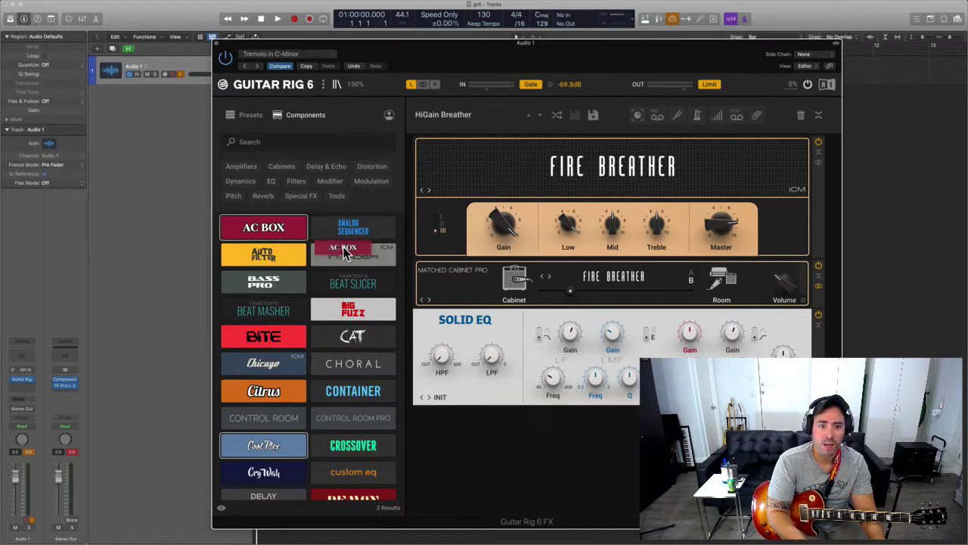
double_click(272, 233)
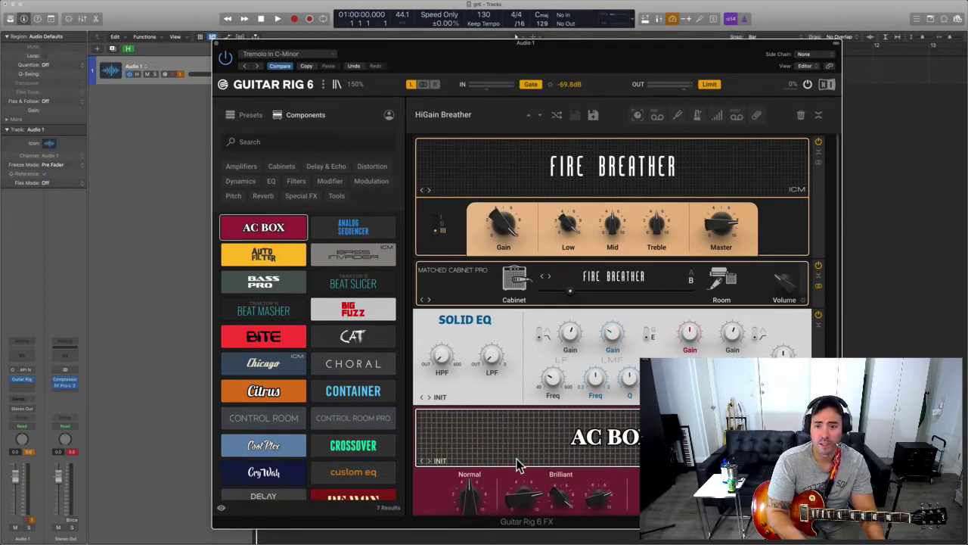
mouse_move(575, 286)
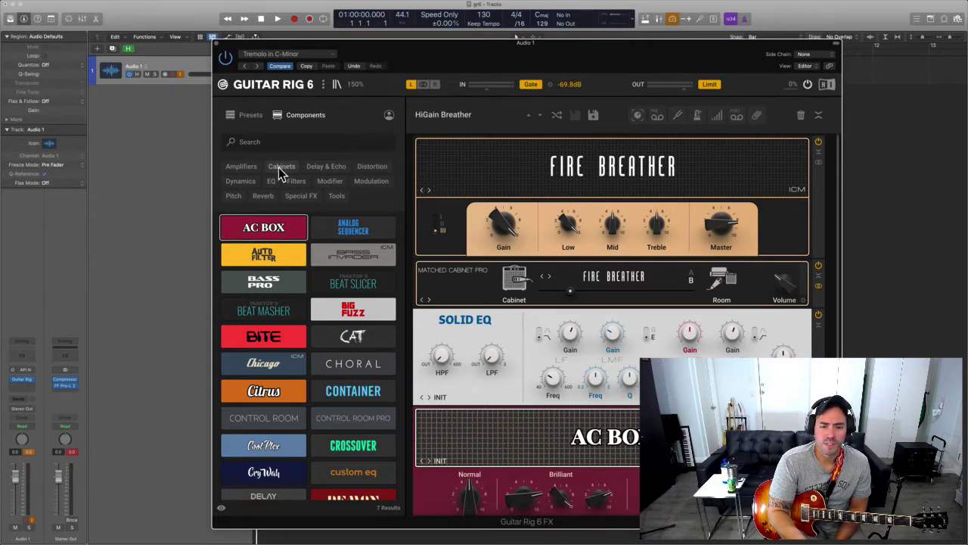
click(239, 117)
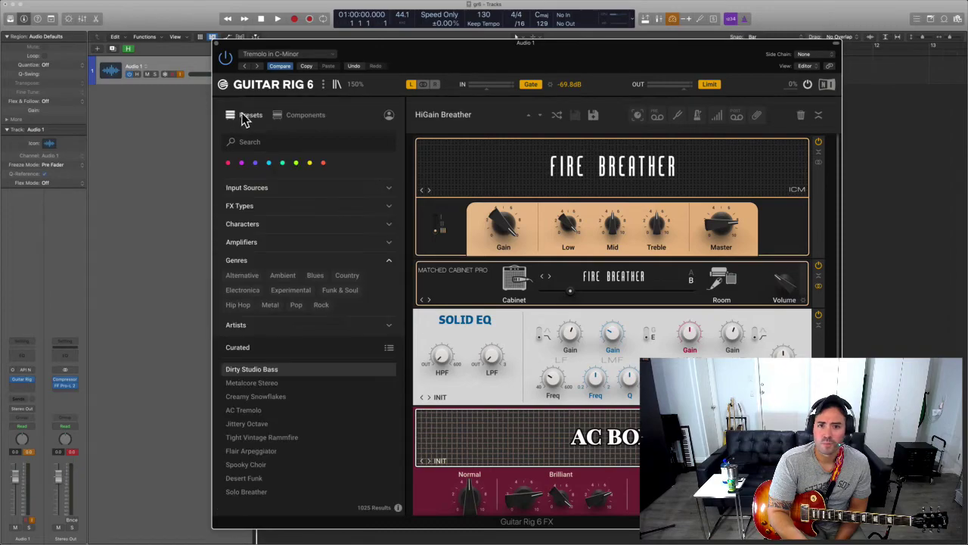
- Switch to the Guitar Rig 6 manual PDF and examine its overview of the header controls
key(ctrl+Right)
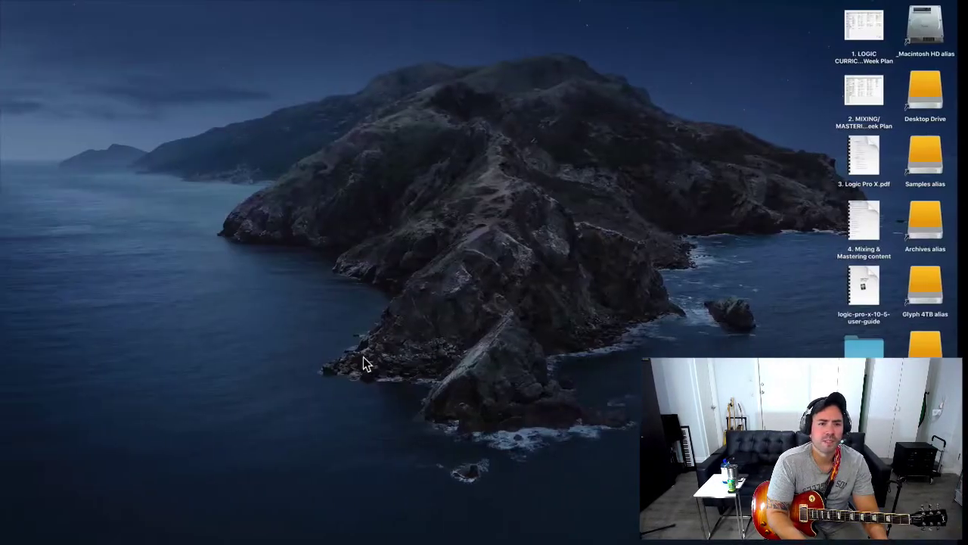
scroll(472, 269, down, 5)
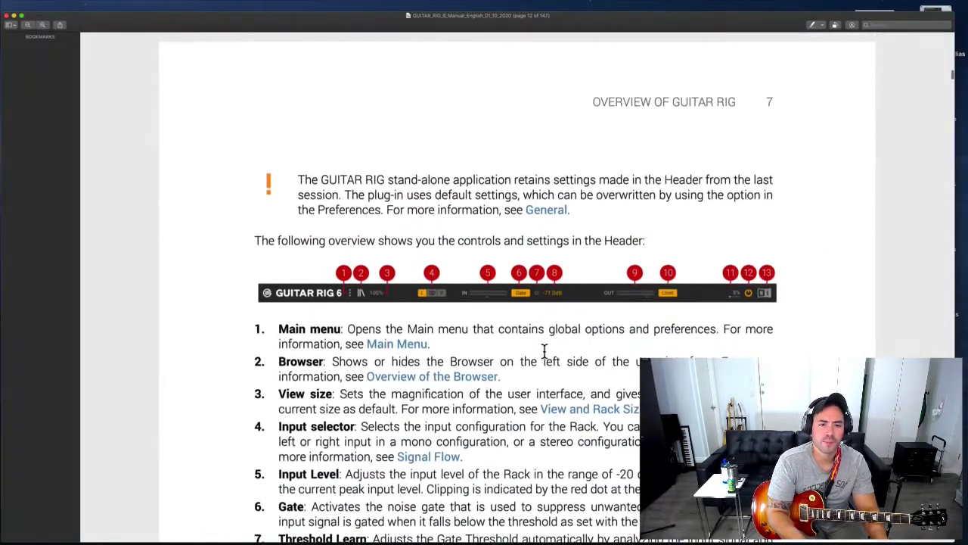
scroll(346, 219, down, 3)
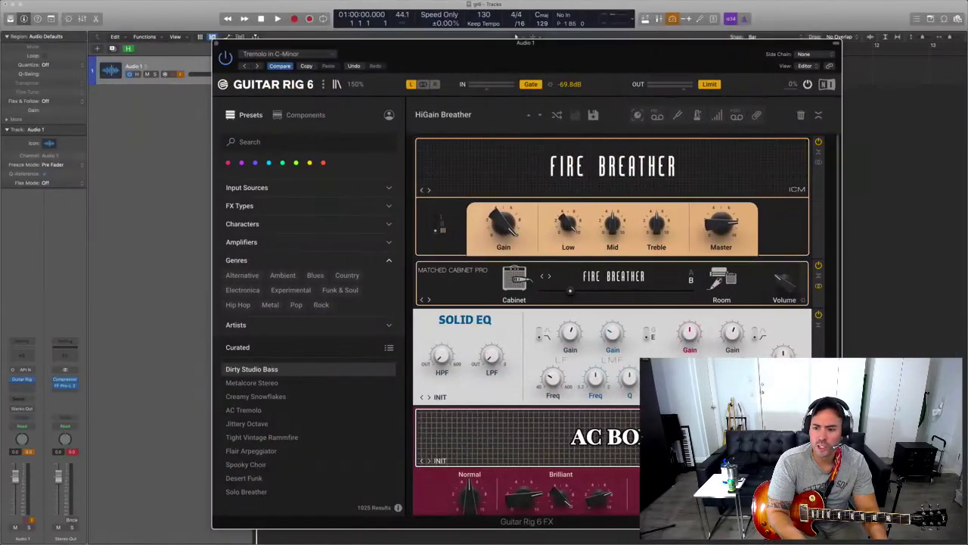
- Examine the plug-in's resize handle and the available view size percentages, keeping the current size
mouse_move(840, 530)
mouse_down()
mouse_move(840, 448)
mouse_move(840, 544)
mouse_move(840, 528)
mouse_up()
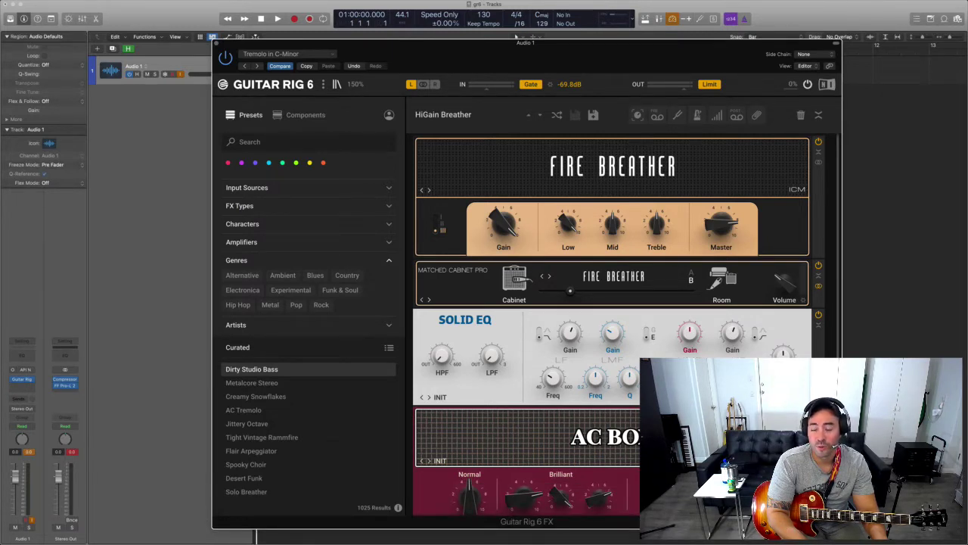
click(358, 86)
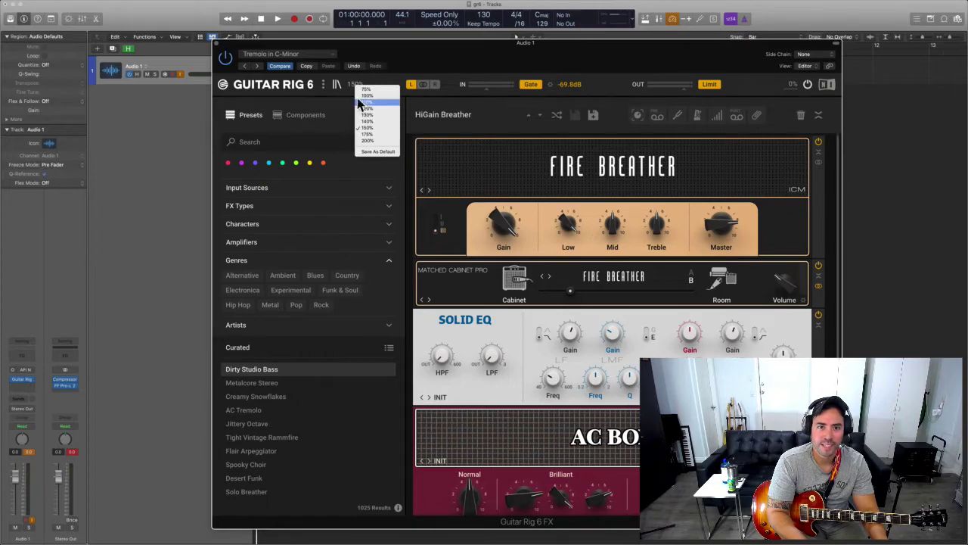
click(335, 102)
- Switch to the Guitar Rig 6 manual PDF and read the sections on the Main Menu and View and Rack Size
key(ctrl+Right)
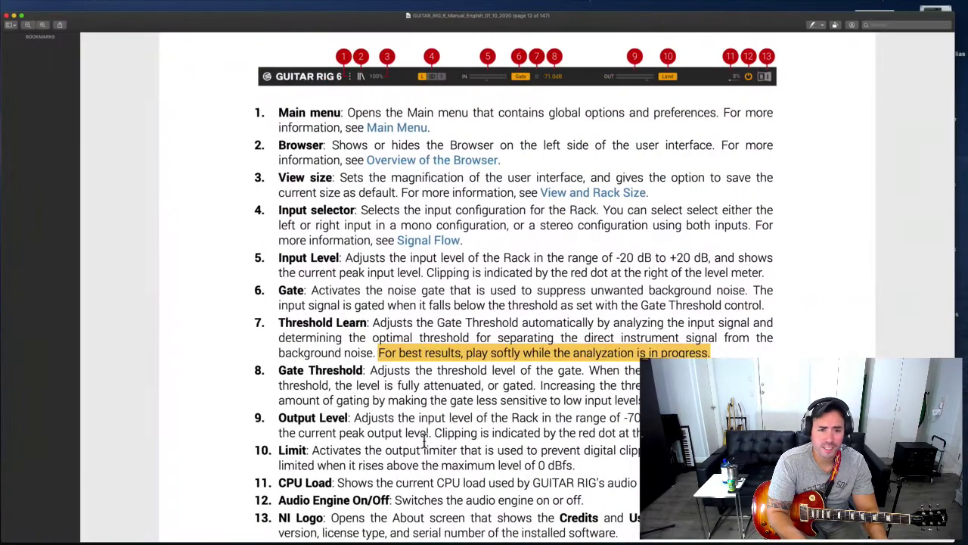
scroll(428, 444, down, 5)
scroll(428, 444, down, 10)
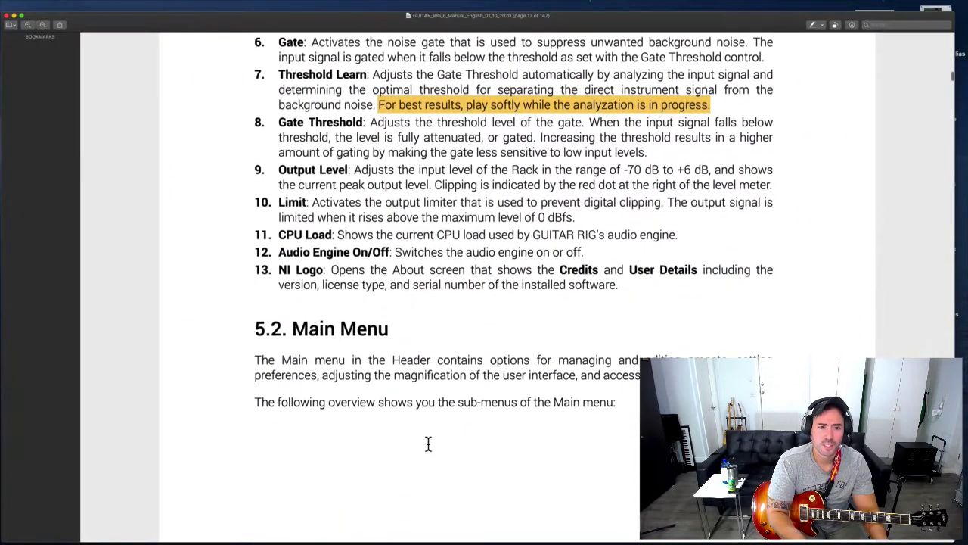
scroll(429, 444, down, 6)
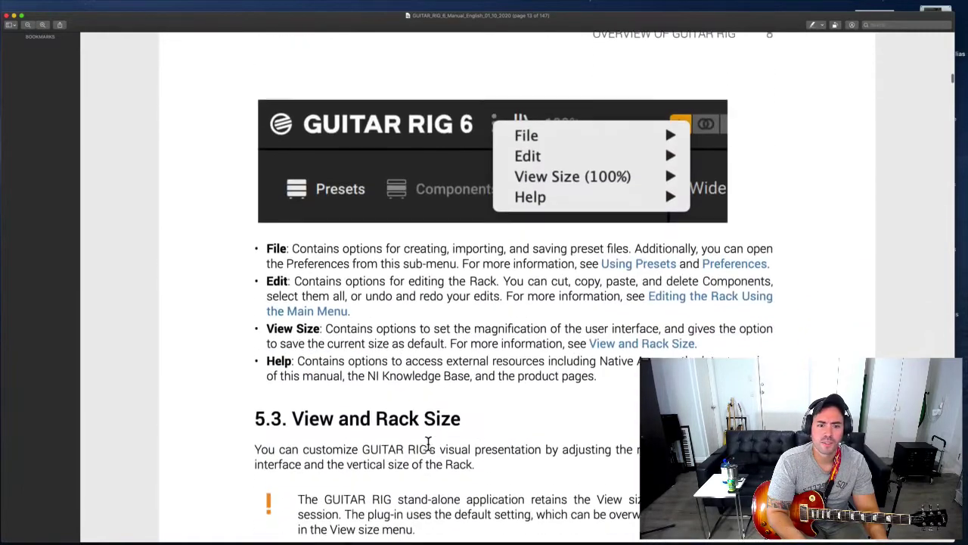
scroll(428, 444, down, 5)
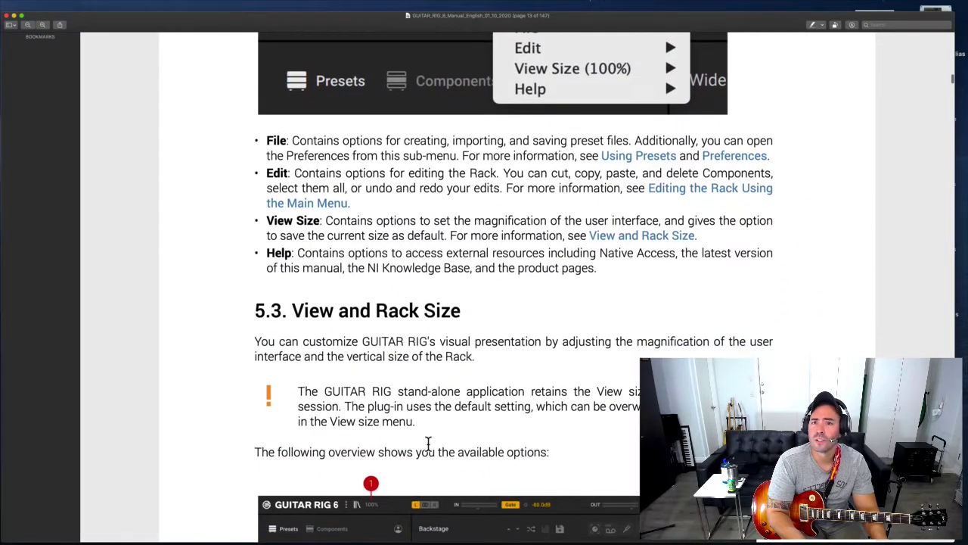
scroll(428, 444, down, 5)
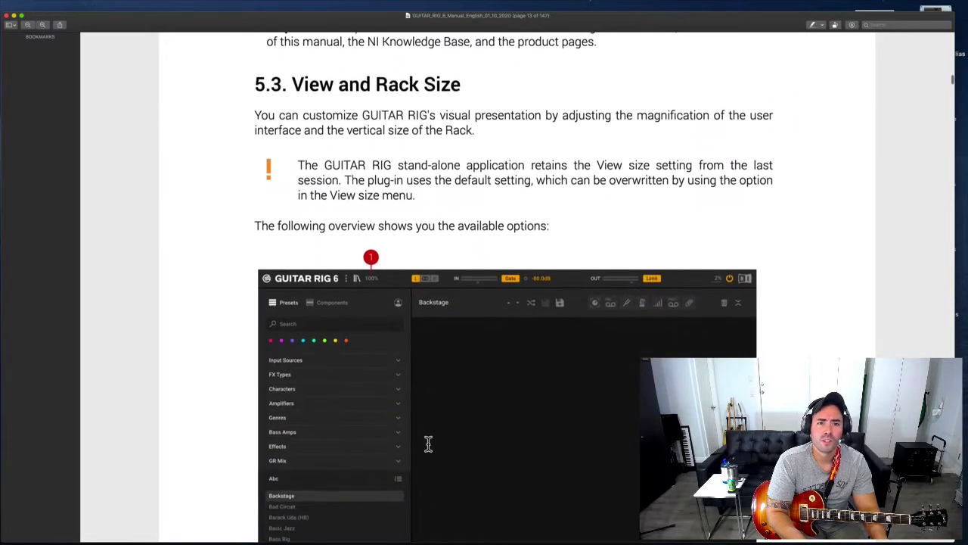
scroll(408, 299, down, 8)
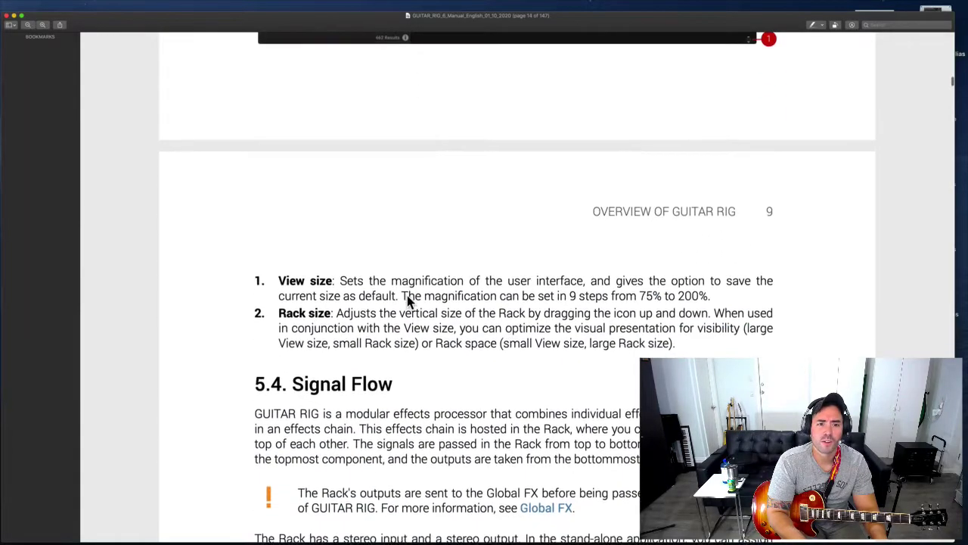
- Read the manual's Signal Flow section with its input options, and the Overview of the Browser chapter up to the Components browser
scroll(407, 301, down, 5)
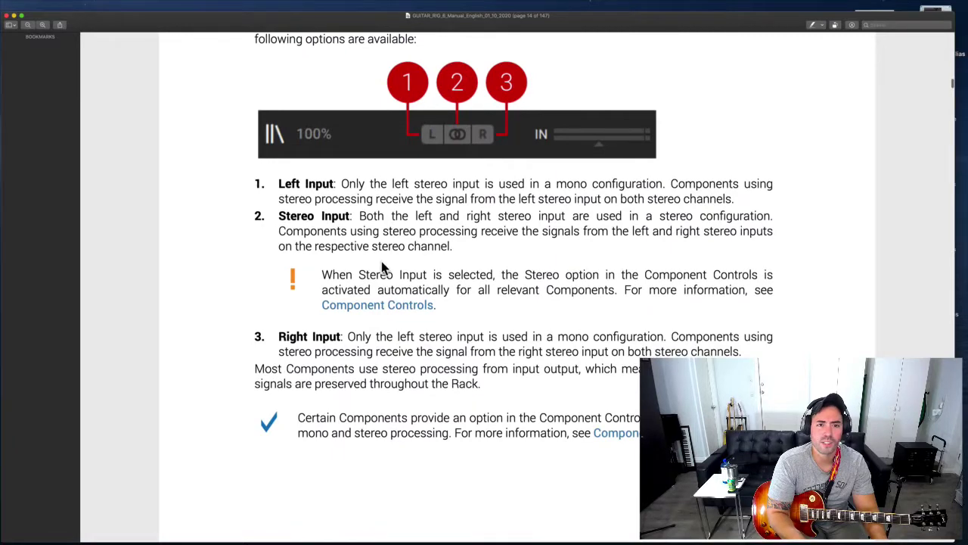
scroll(381, 261, down, 5)
scroll(299, 230, down, 15)
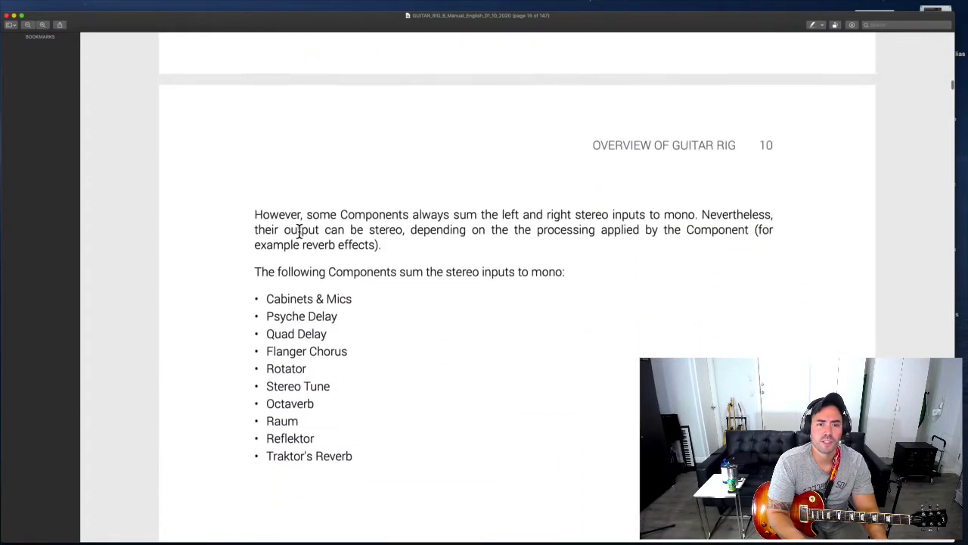
scroll(300, 231, down, 15)
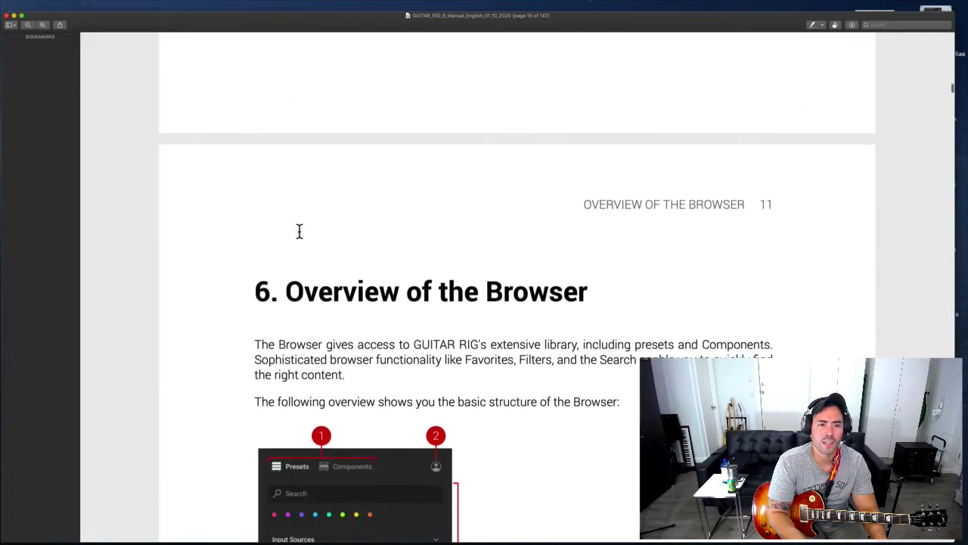
scroll(299, 230, down, 20)
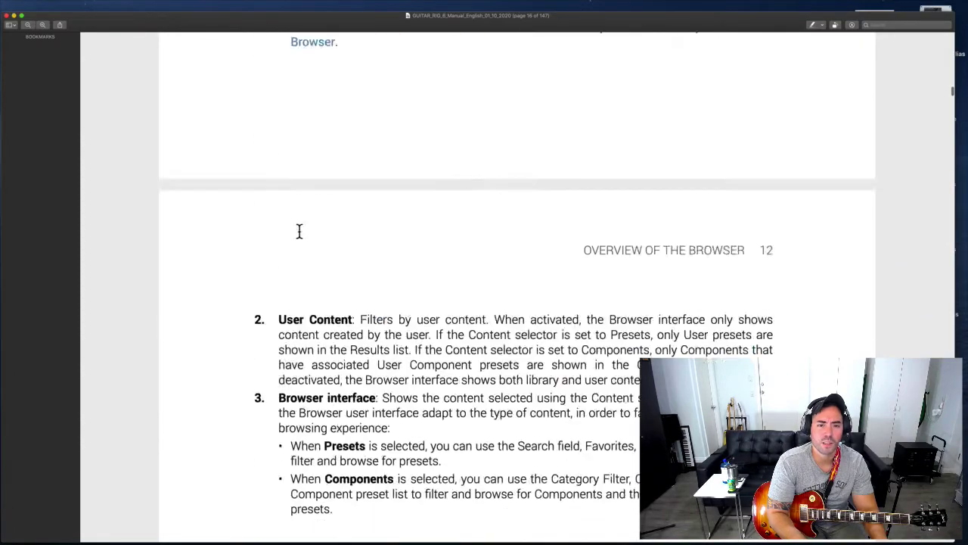
scroll(444, 268, down, 15)
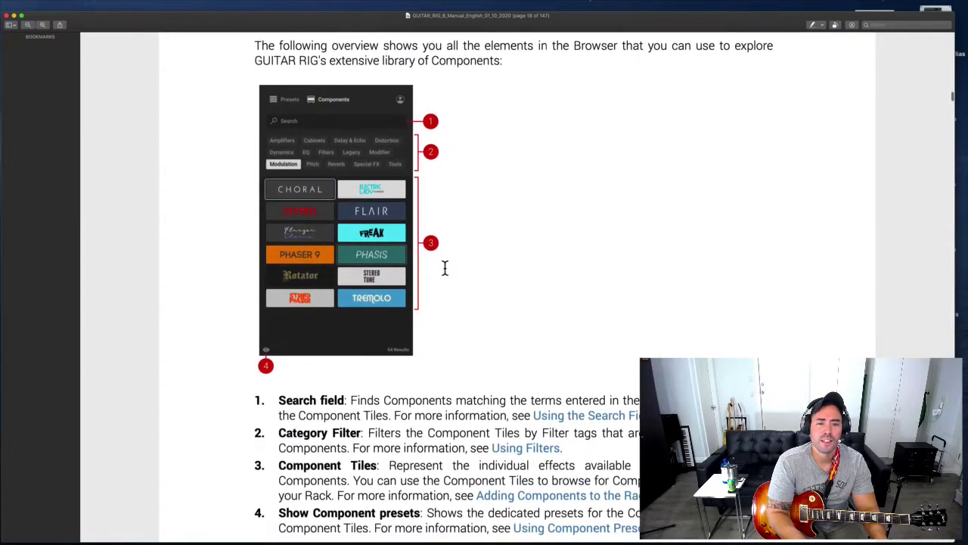
- Read the manual's Components browser overview and the Using the Browser sections on the Search Field, Favorites and Filters
scroll(445, 268, down, 5)
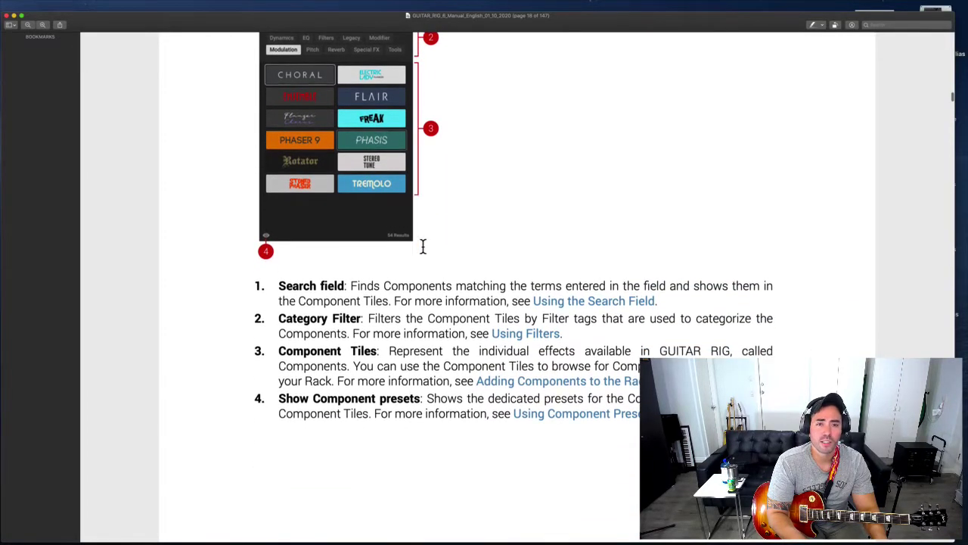
scroll(424, 282, up, 2)
scroll(425, 282, down, 20)
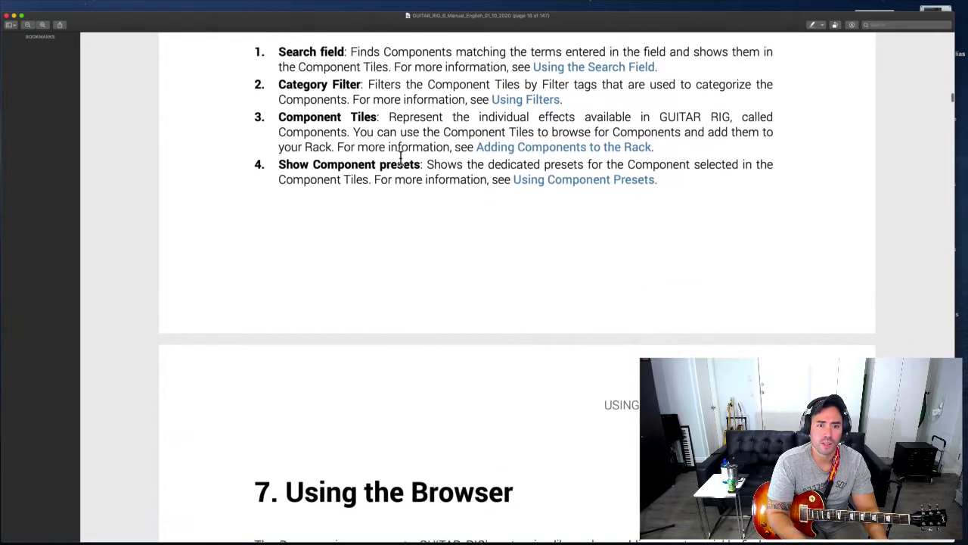
scroll(401, 158, down, 15)
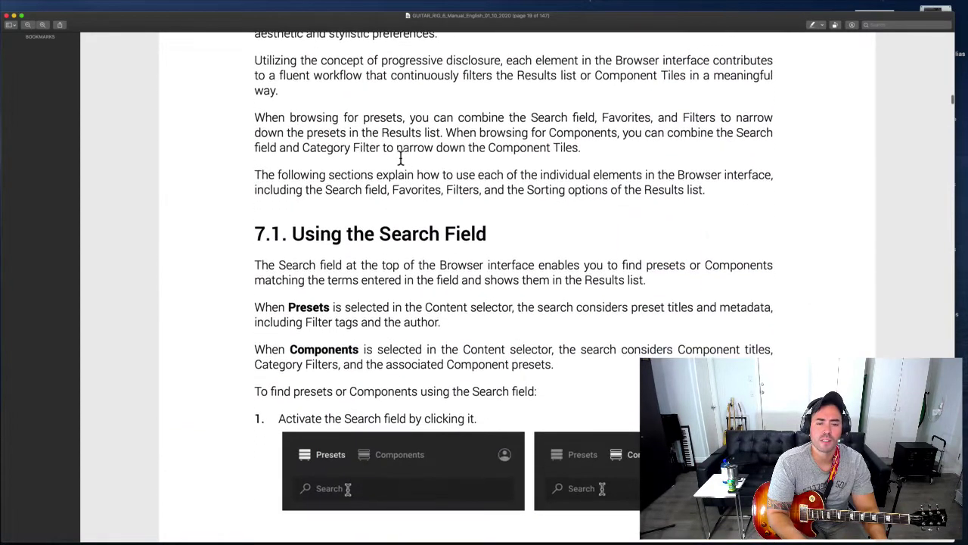
scroll(401, 157, down, 8)
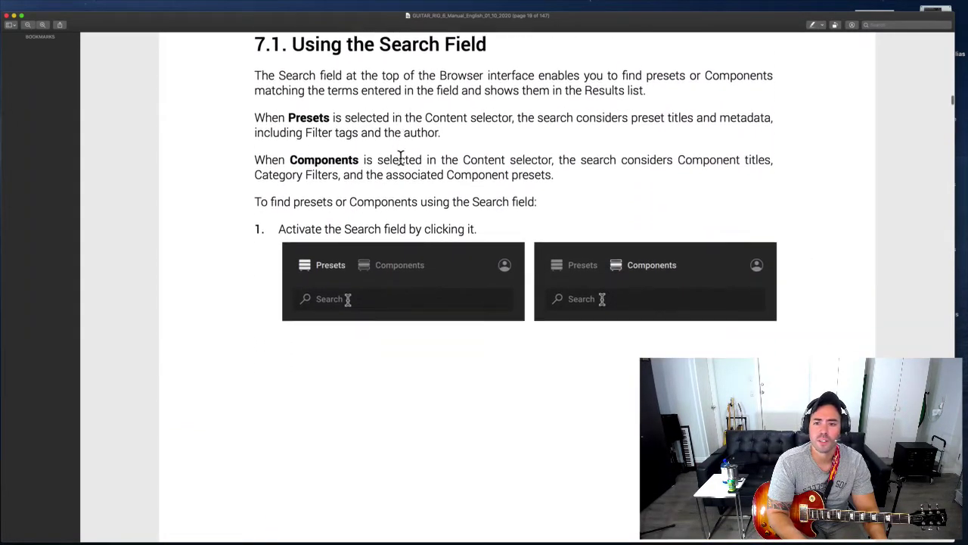
scroll(401, 158, down, 20)
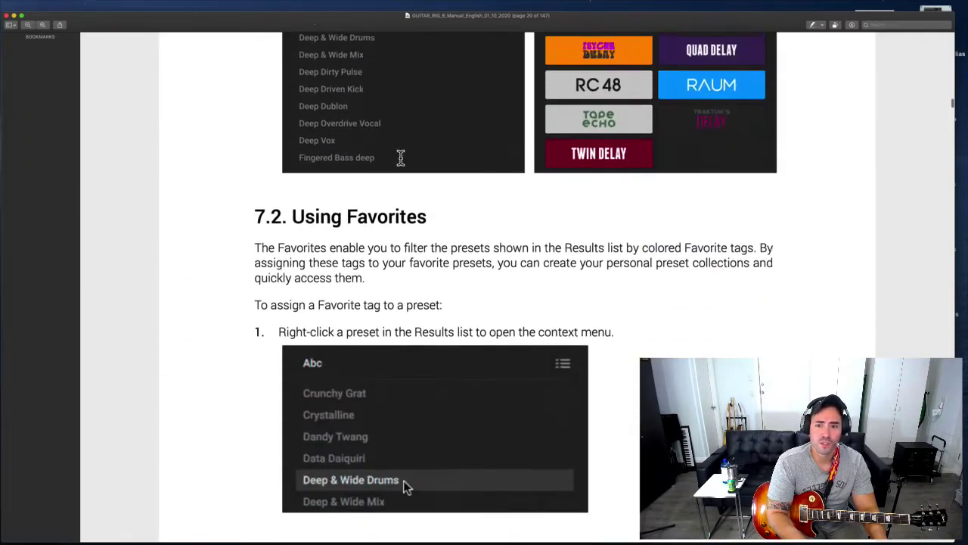
scroll(453, 263, down, 20)
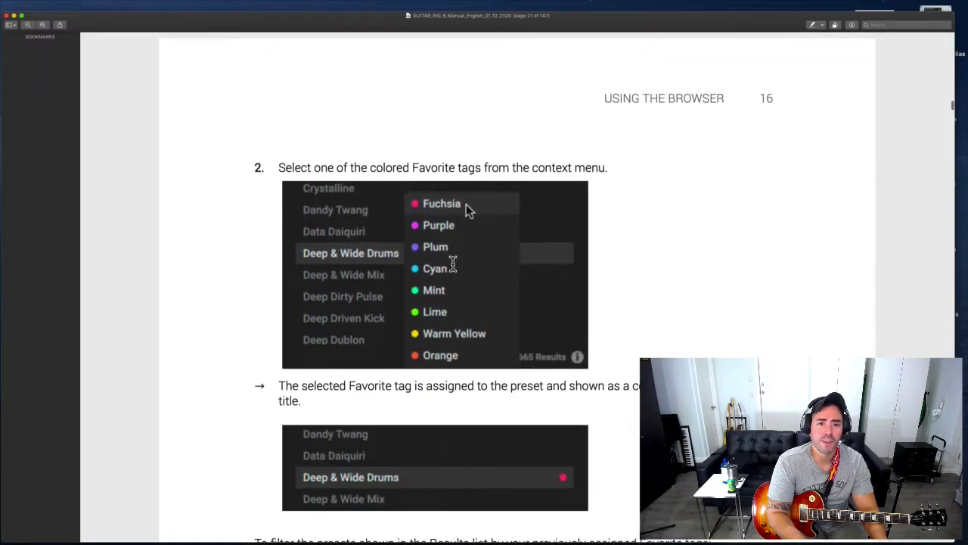
scroll(431, 295, down, 20)
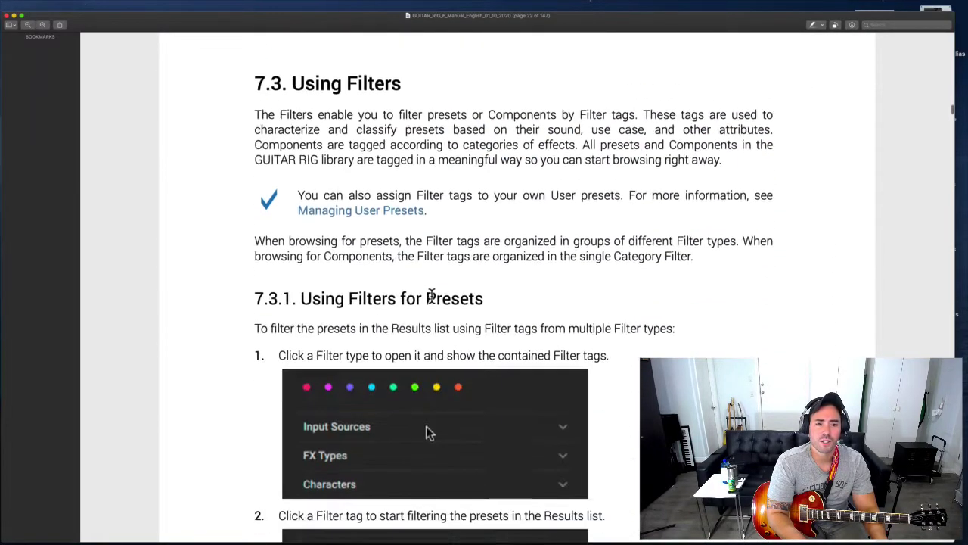
scroll(432, 295, down, 3)
scroll(430, 294, down, 20)
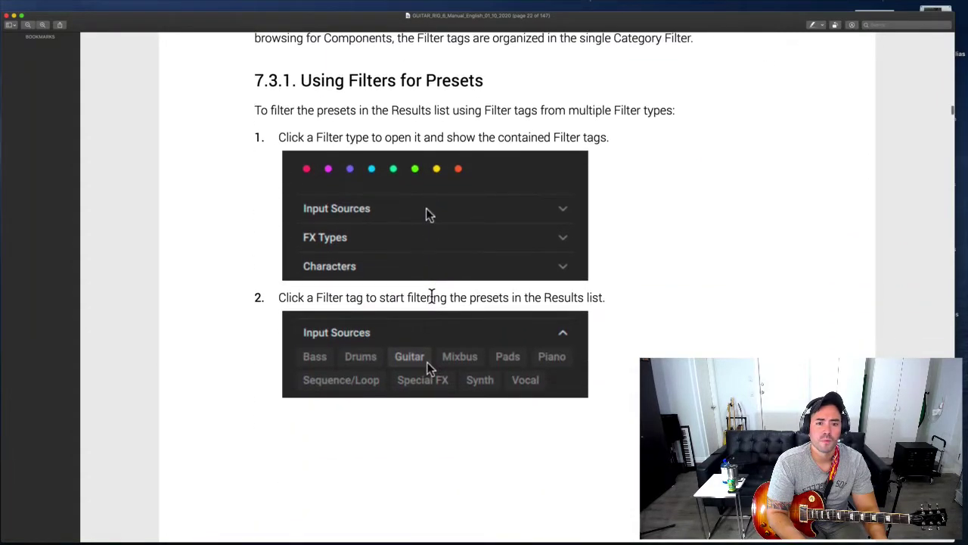
scroll(431, 295, up, 12)
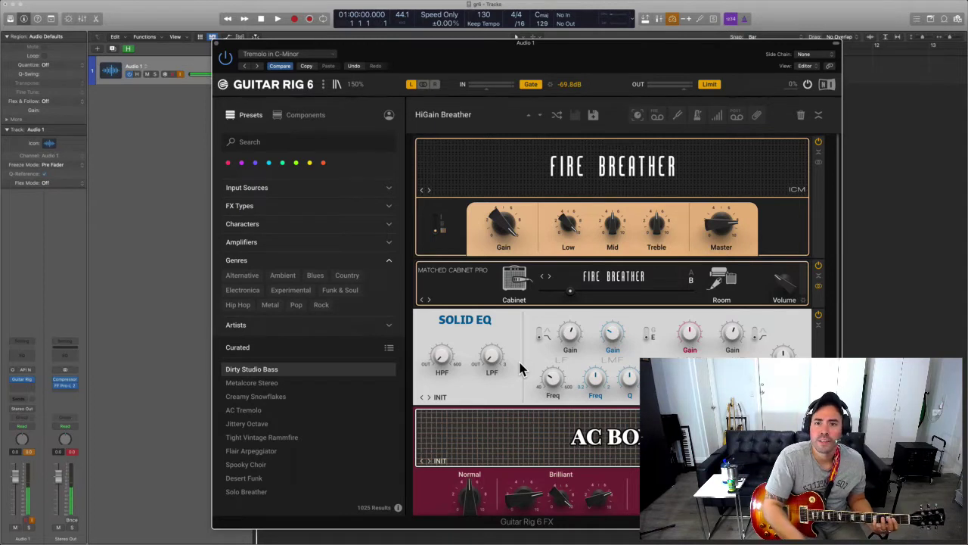
- Switch to Guitar Rig 6 and examine the Save New Preset dialog without saving a preset
click(593, 116)
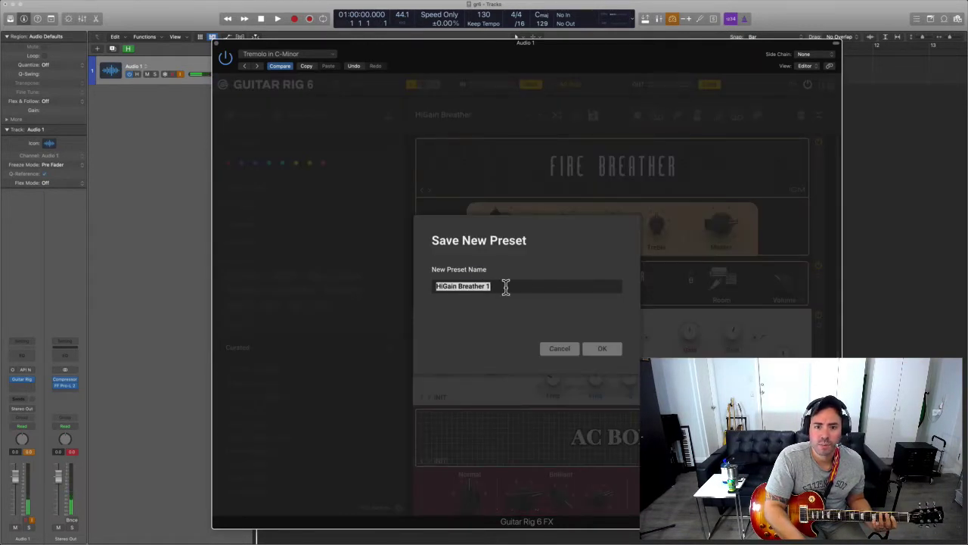
click(560, 349)
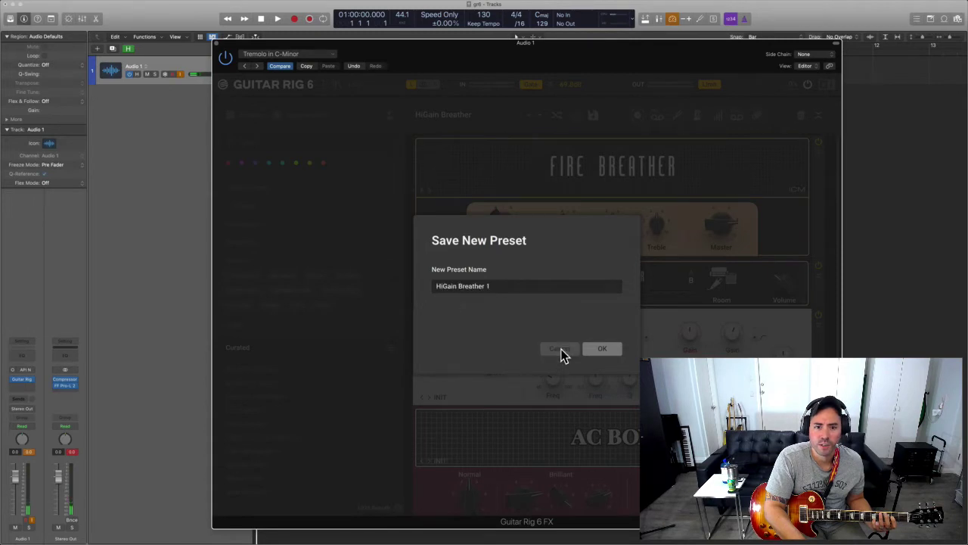
- Filter the presets by the fuchsia favorite tag to examine HiGain Breather's preset information, and clear the tag filter
click(228, 163)
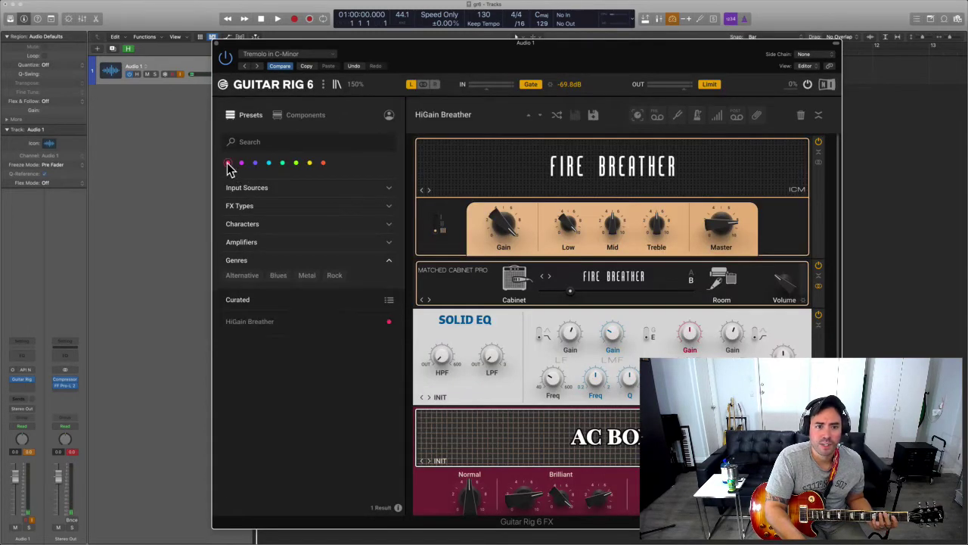
click(302, 324)
click(397, 508)
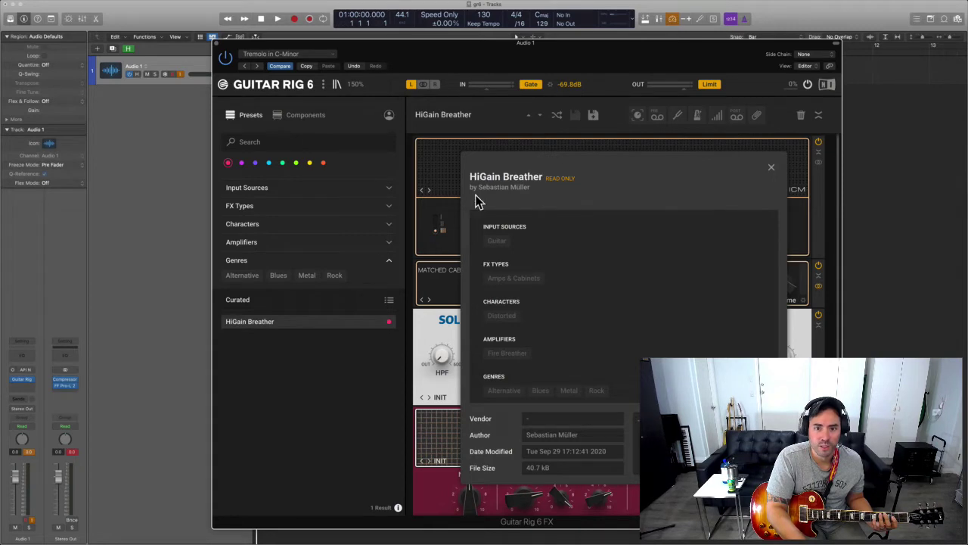
click(770, 169)
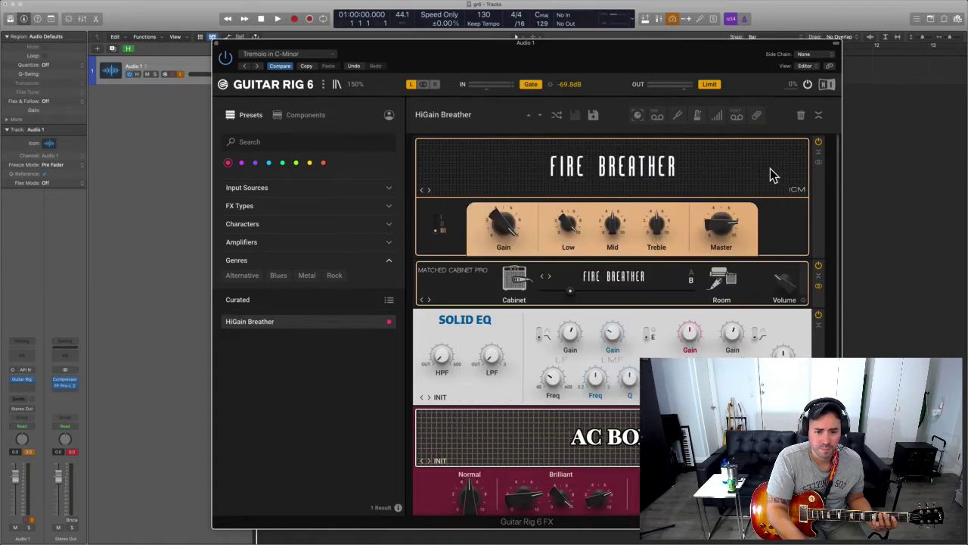
click(229, 163)
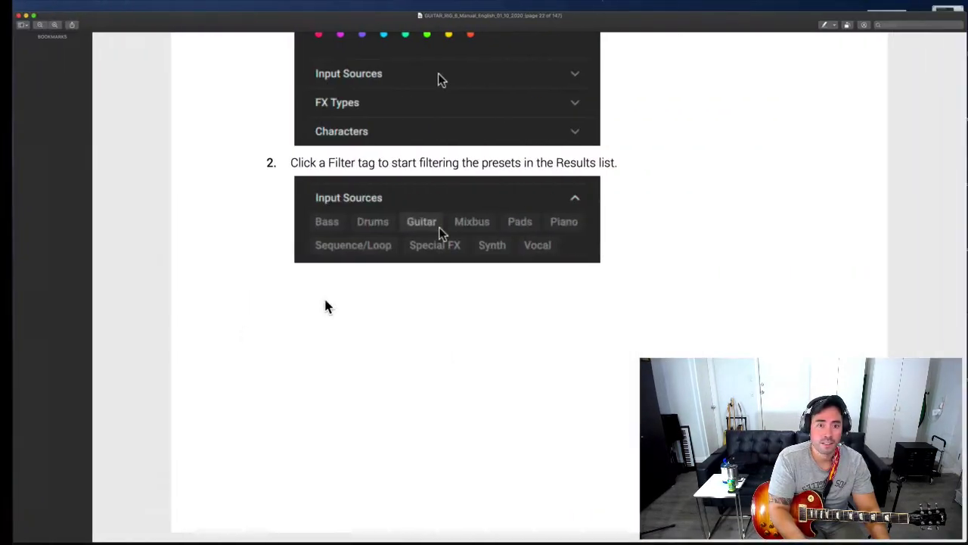
- Switch to the Guitar Rig 6 manual PDF and read the steps for combining Filter tags from several Filter types
scroll(414, 250, down, 10)
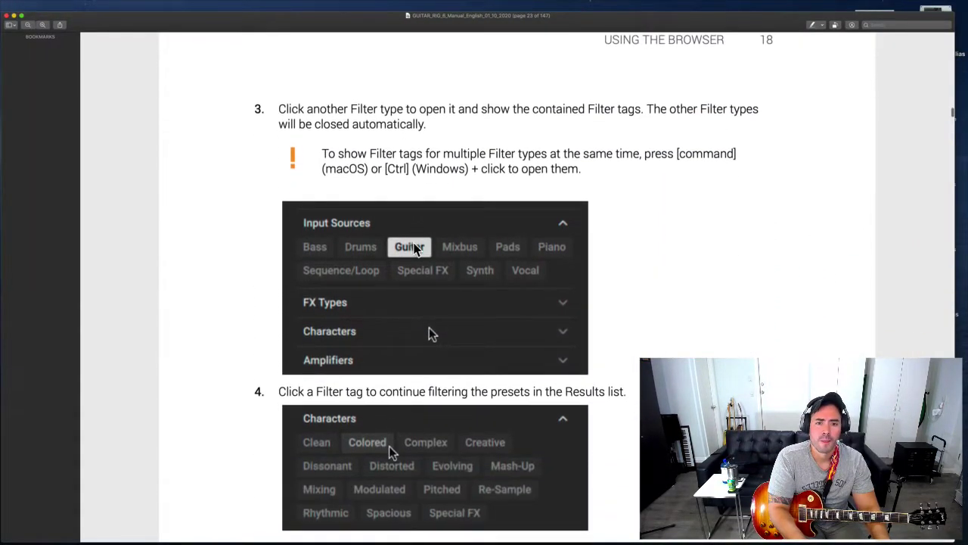
scroll(414, 249, down, 15)
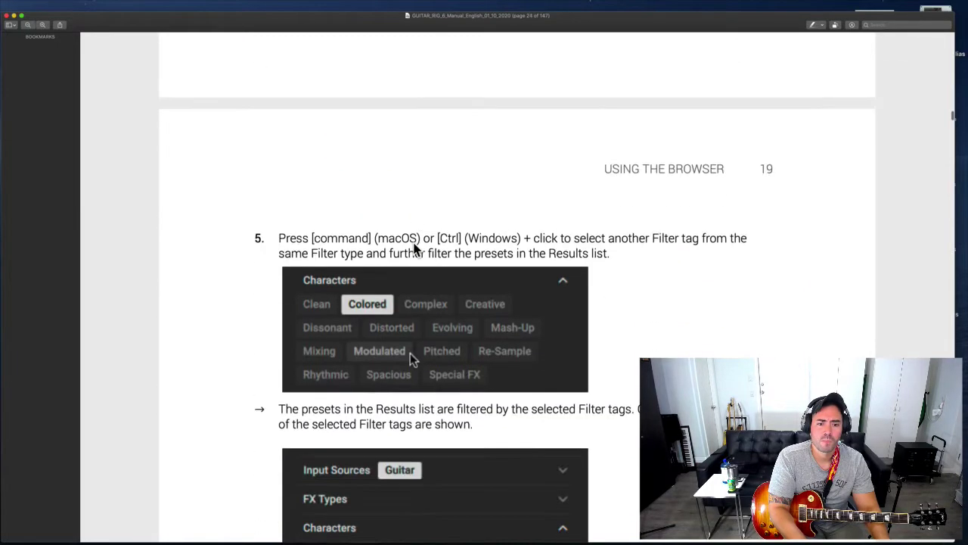
scroll(415, 250, down, 15)
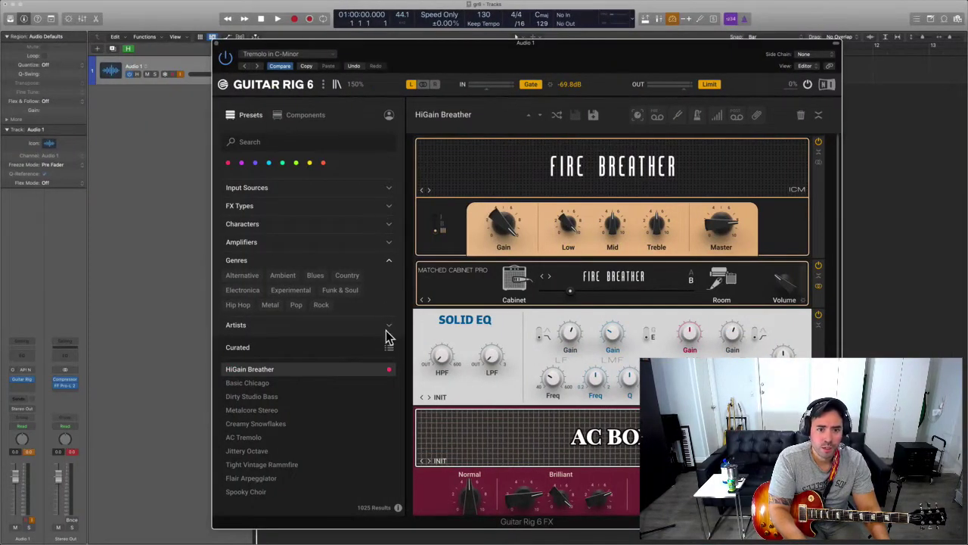
- Switch to Guitar Rig 6, filter the presets by the EQ tag in FX Types, and review the sorting options, keeping Curated
click(389, 190)
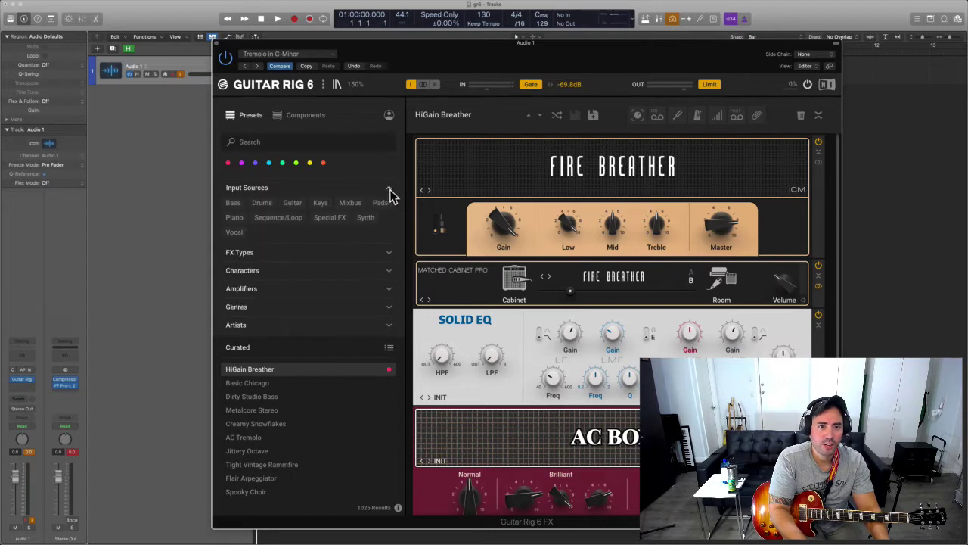
click(390, 253)
click(302, 250)
click(270, 235)
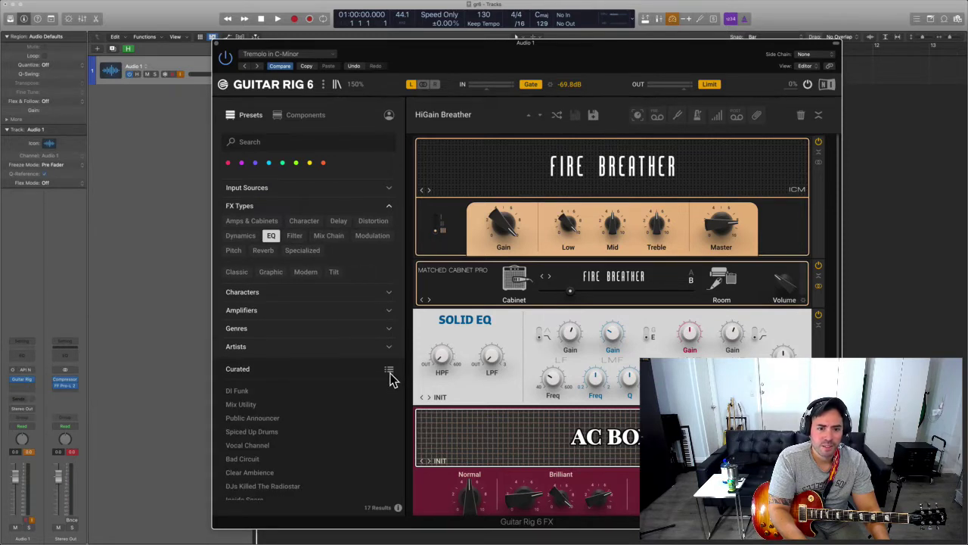
click(389, 371)
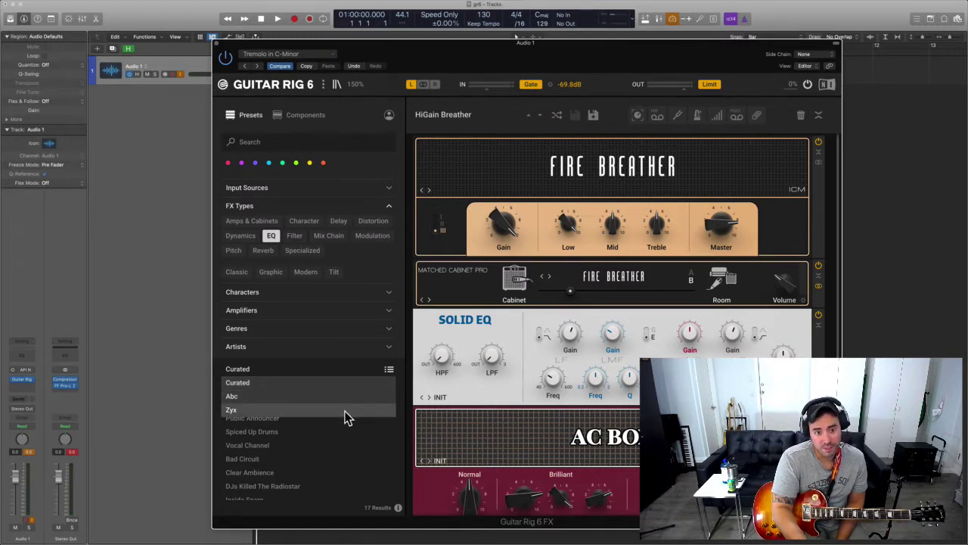
click(277, 371)
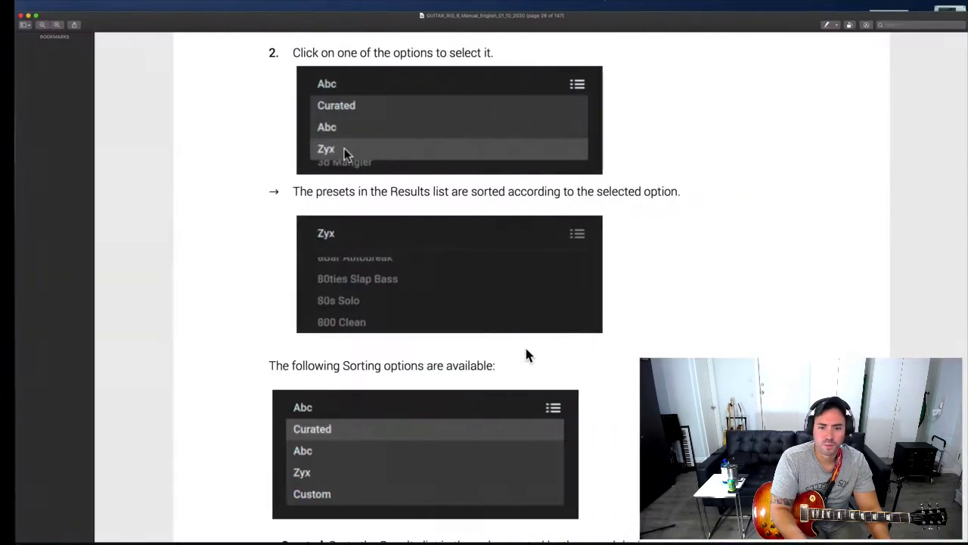
- Switch to the manual PDF and read the descriptions of the Results list sorting options, highlighting the Curated explanation
scroll(541, 355, down, 5)
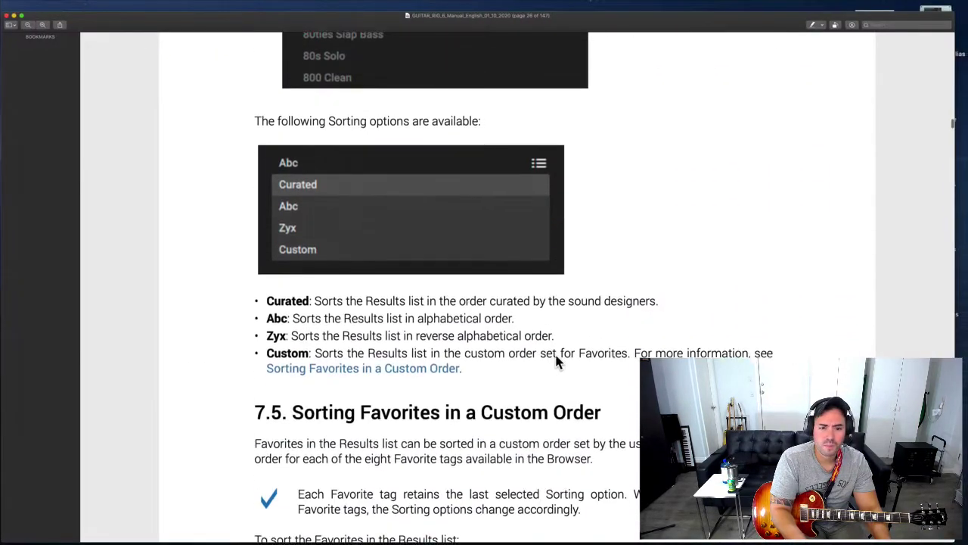
scroll(556, 362, down, 3)
drag(321, 214, 657, 217)
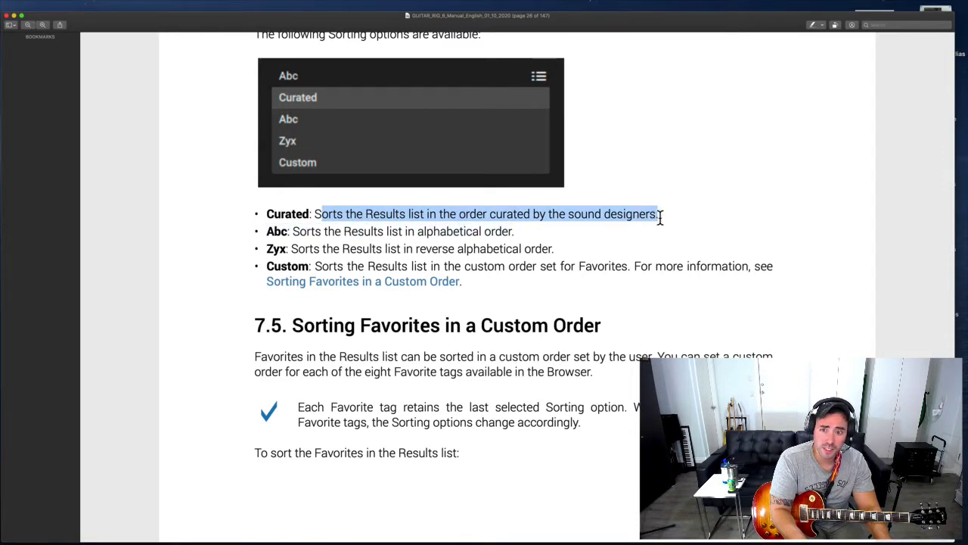
click(316, 213)
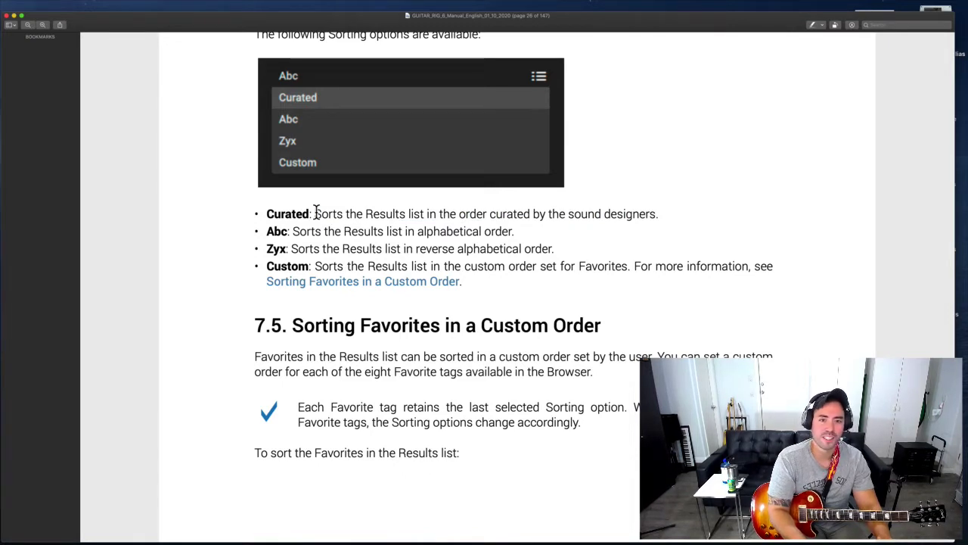
scroll(316, 213, down, 1)
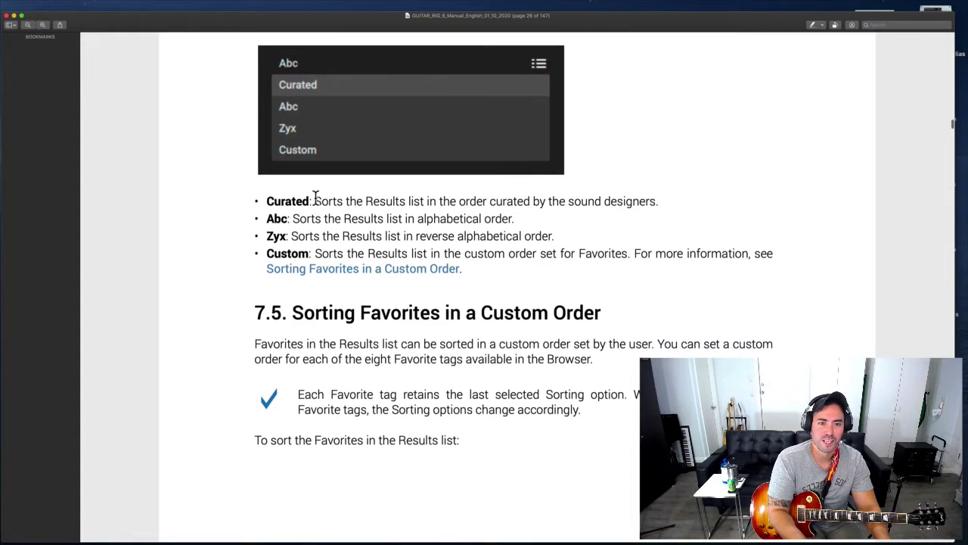
drag(317, 199, 717, 199)
click(567, 274)
- Read the manual's sections on sorting Favorites in a custom order and on loading presets, up to the Rack's Toolbar controls
scroll(567, 274, down, 10)
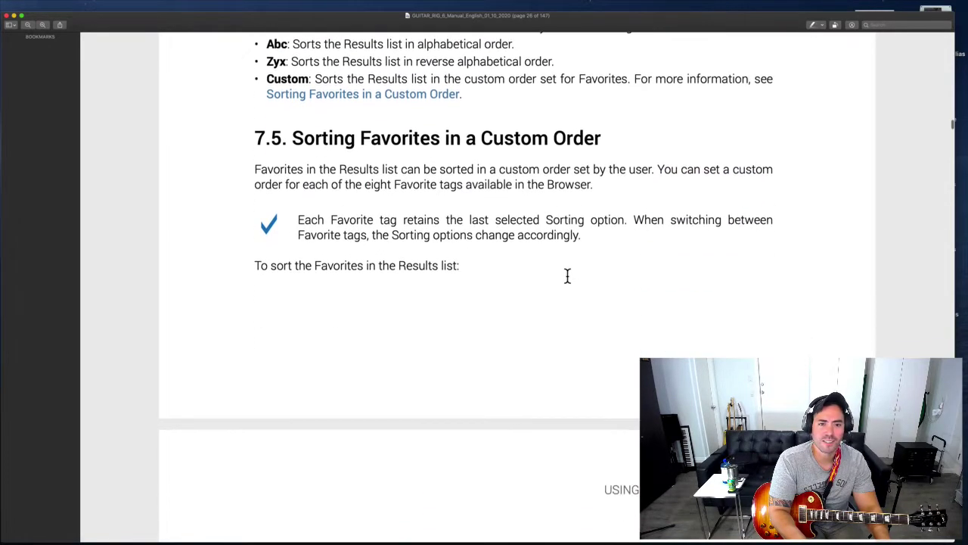
scroll(567, 275, down, 9)
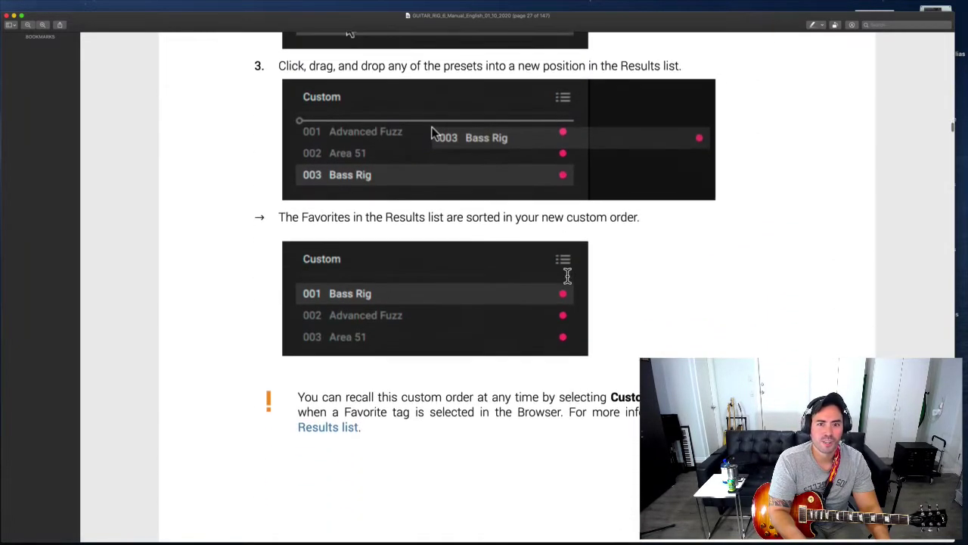
scroll(568, 275, down, 12)
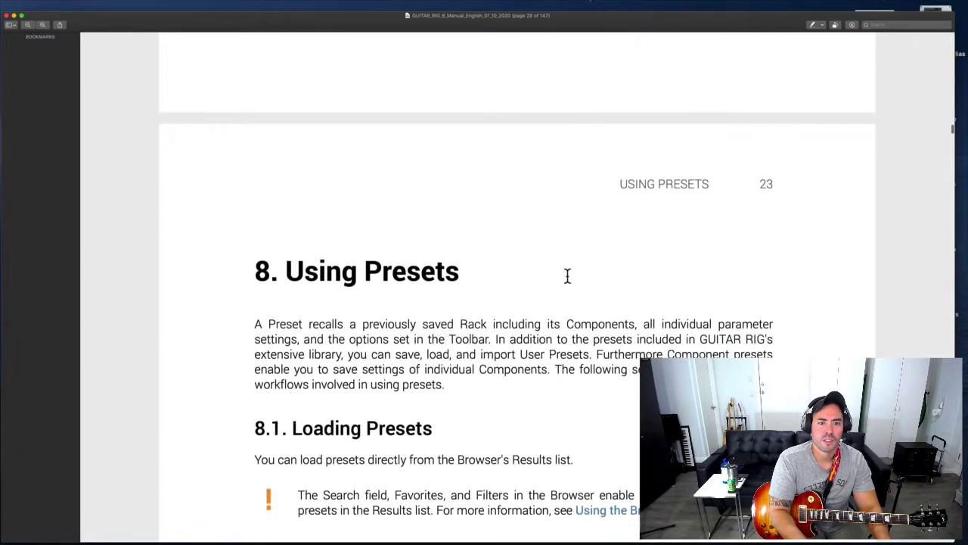
scroll(568, 275, down, 12)
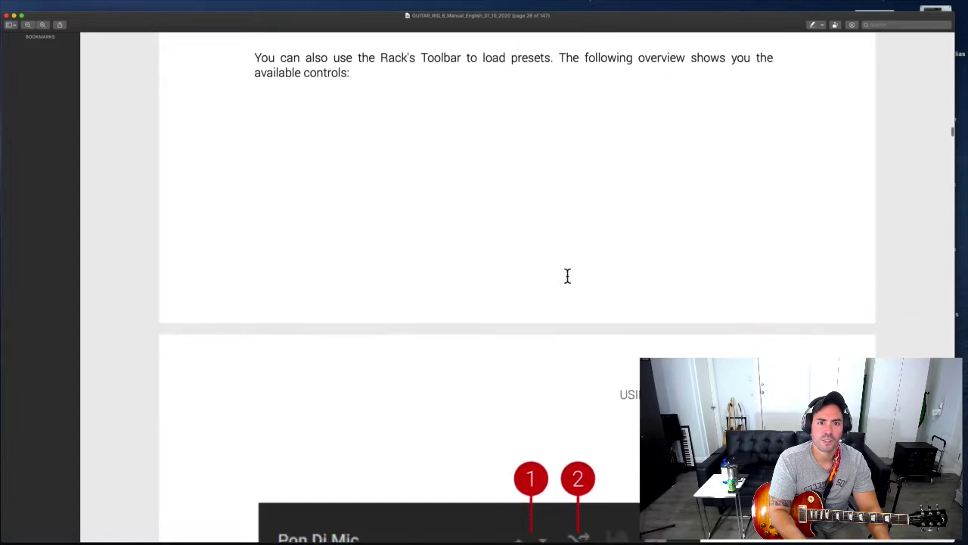
scroll(568, 274, up, 5)
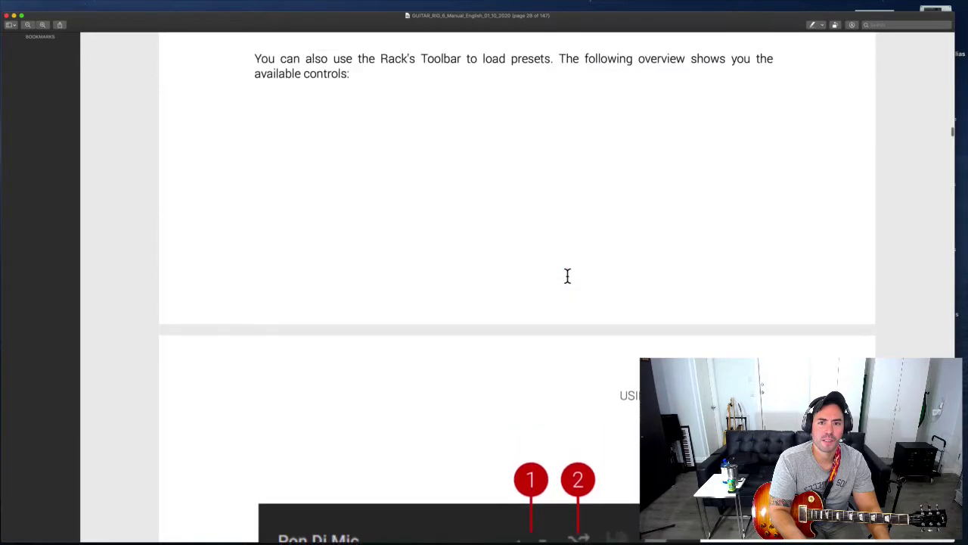
scroll(567, 275, down, 6)
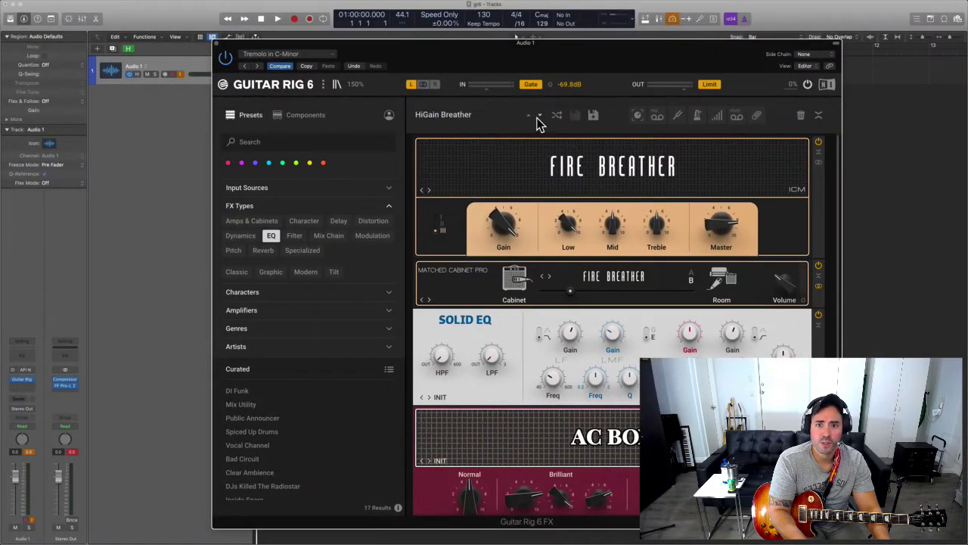
- Switch to Guitar Rig 6 and advance through three presets in the EQ-filtered results, starting with DI Funk and Mix Utility
click(540, 117)
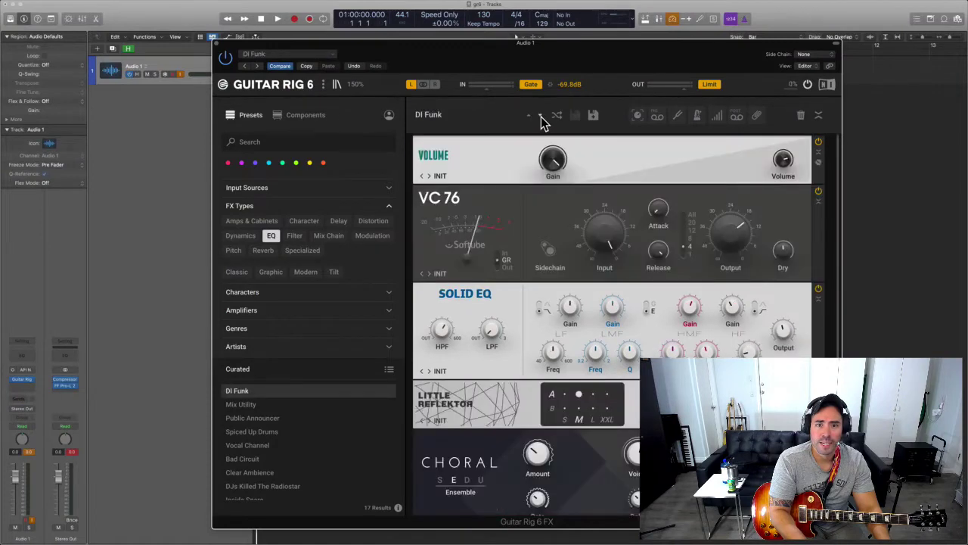
click(541, 117)
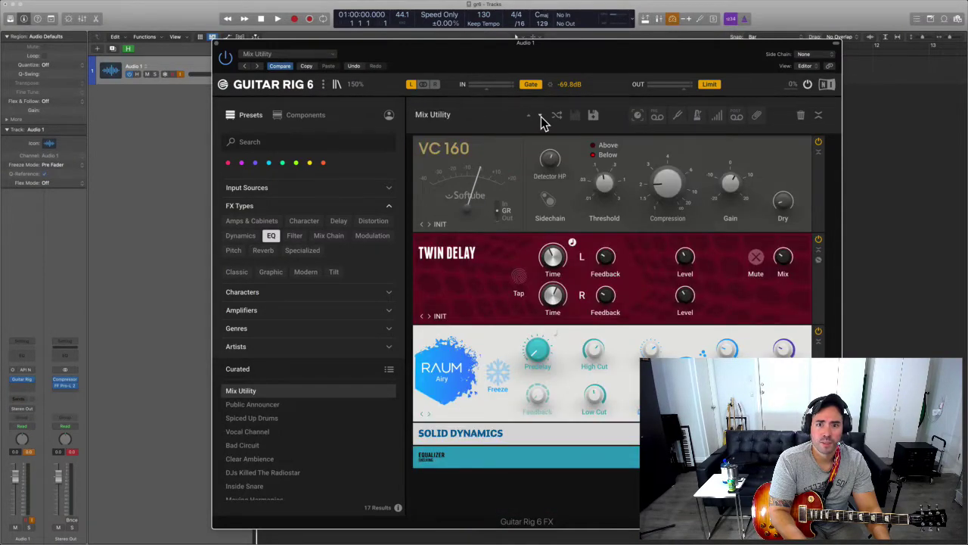
click(541, 116)
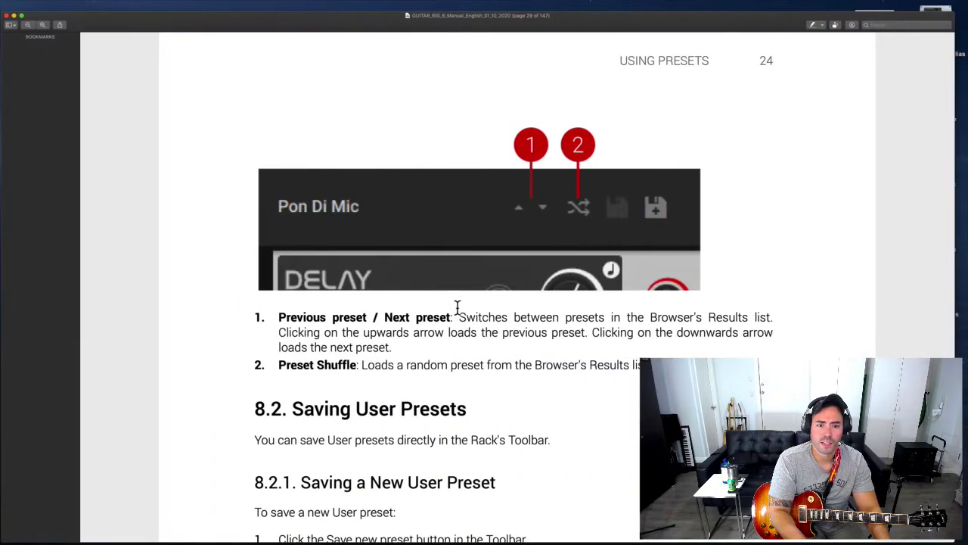
- Read the manual's section 8.2 on saving a new User preset and saving changes in a User preset
scroll(456, 307, down, 5)
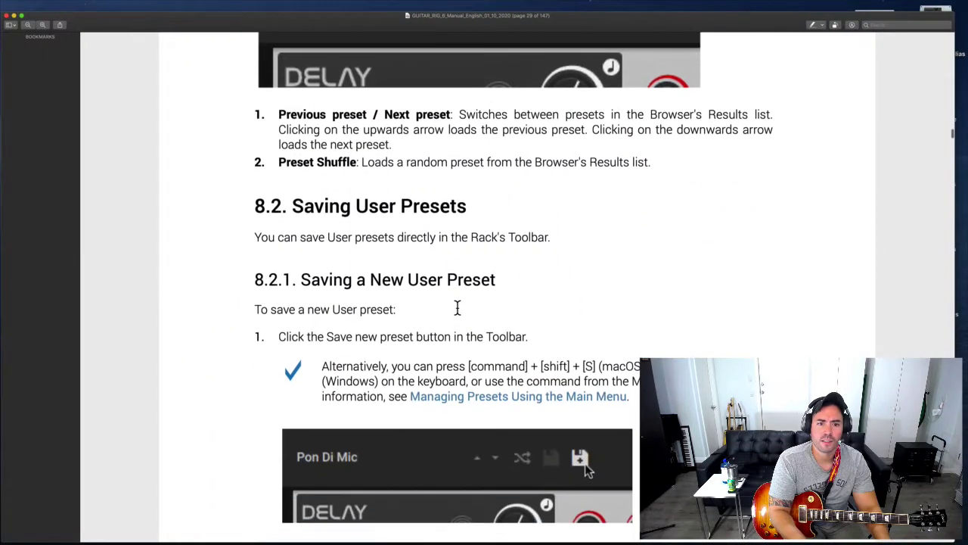
scroll(457, 307, down, 4)
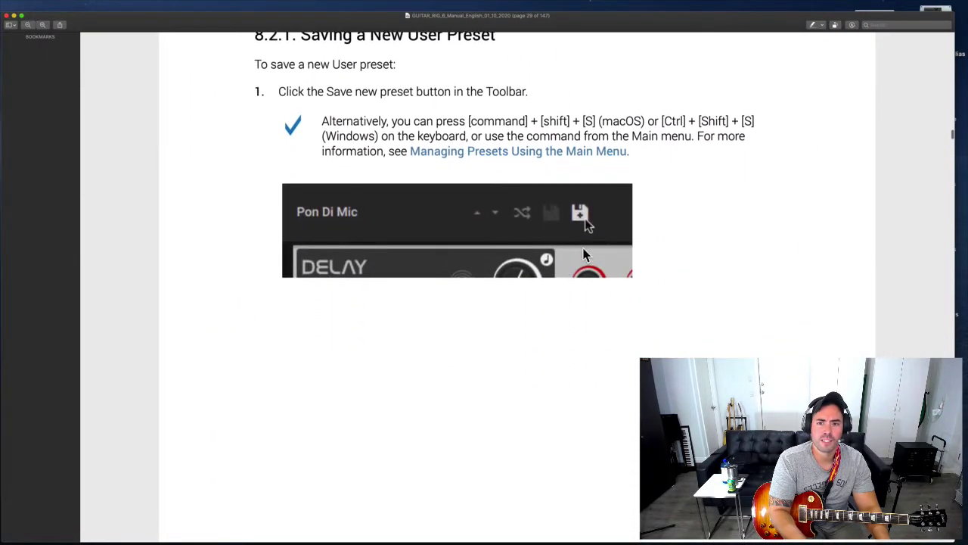
scroll(579, 276, down, 8)
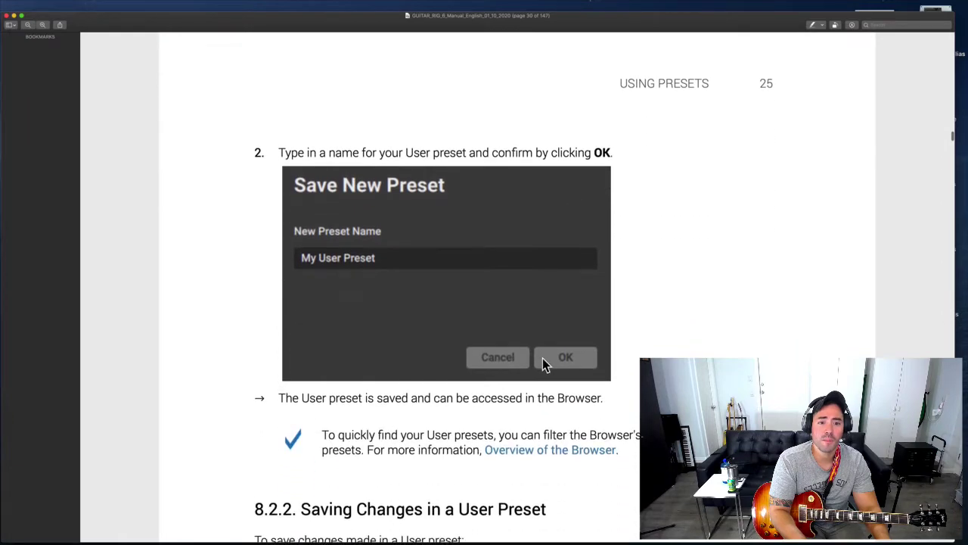
scroll(542, 358, down, 8)
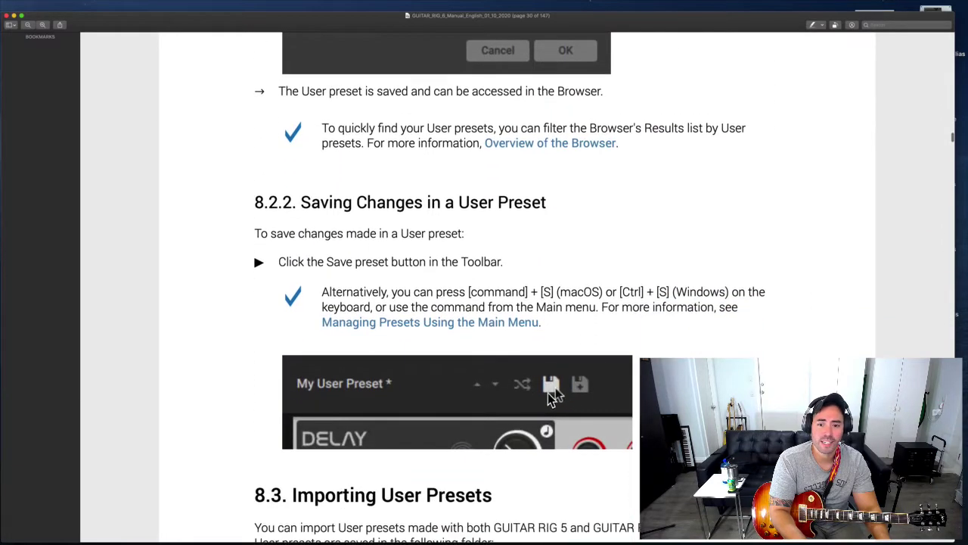
scroll(556, 374, down, 5)
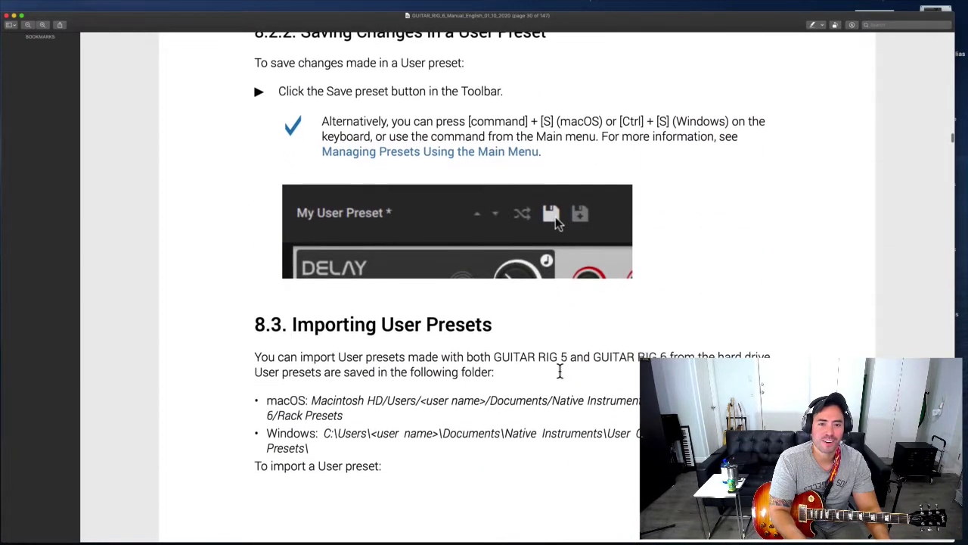
- Read section 8.3 on importing User presets, including the preset folder locations and the import procedure
scroll(560, 371, down, 4)
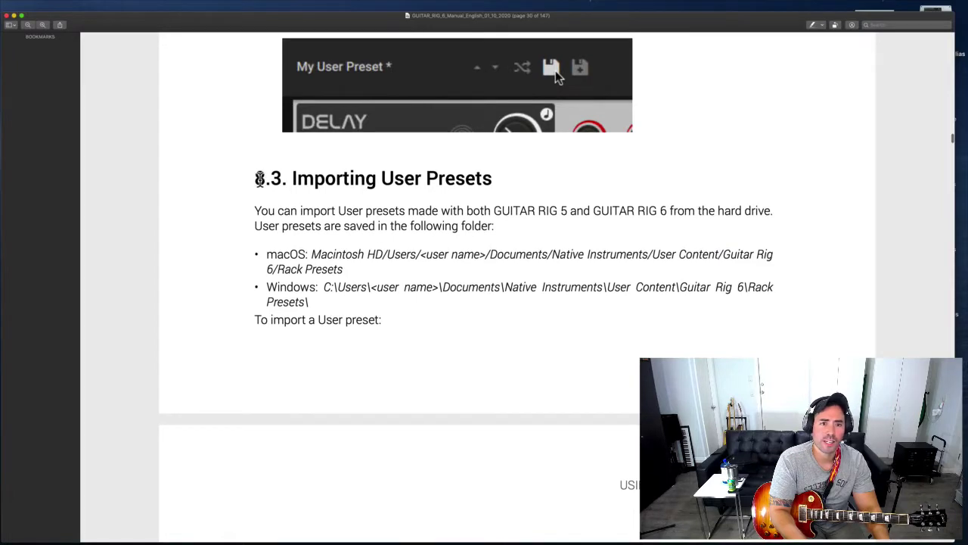
drag(259, 179, 674, 331)
click(525, 328)
scroll(525, 328, down, 1)
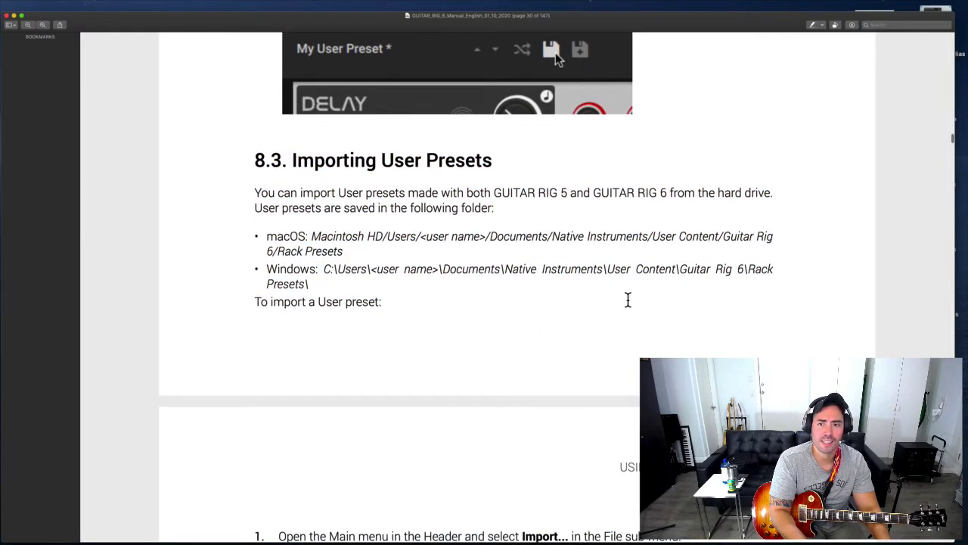
scroll(628, 300, up, 3)
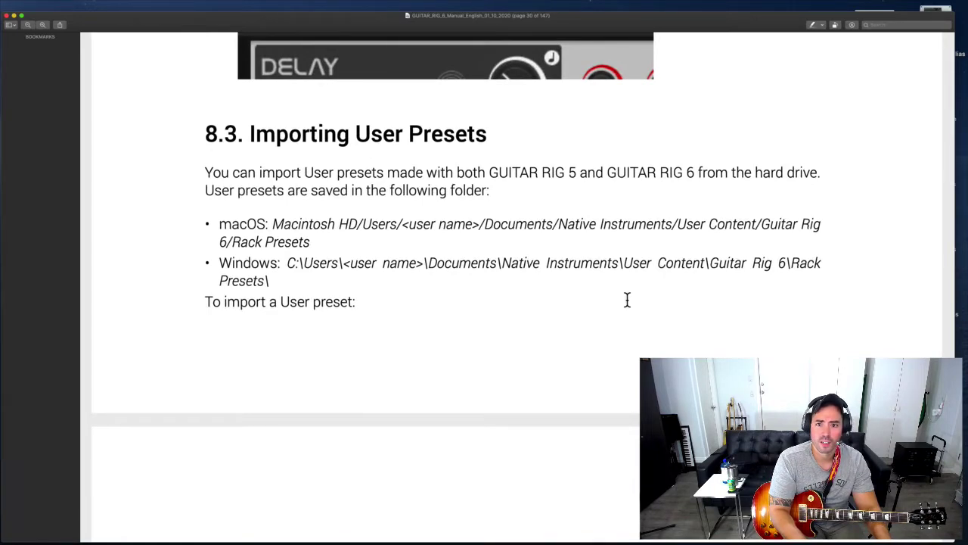
scroll(627, 300, down, 3)
scroll(627, 300, down, 6)
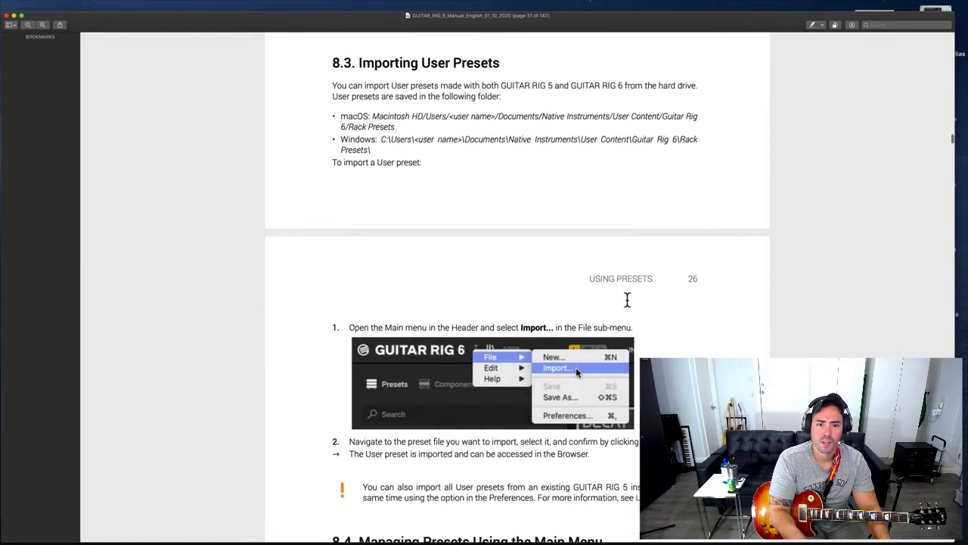
- Read sections 8.4 and 8.5 on managing presets through the Main menu and editing User presets in the Info pane
scroll(627, 300, down, 8)
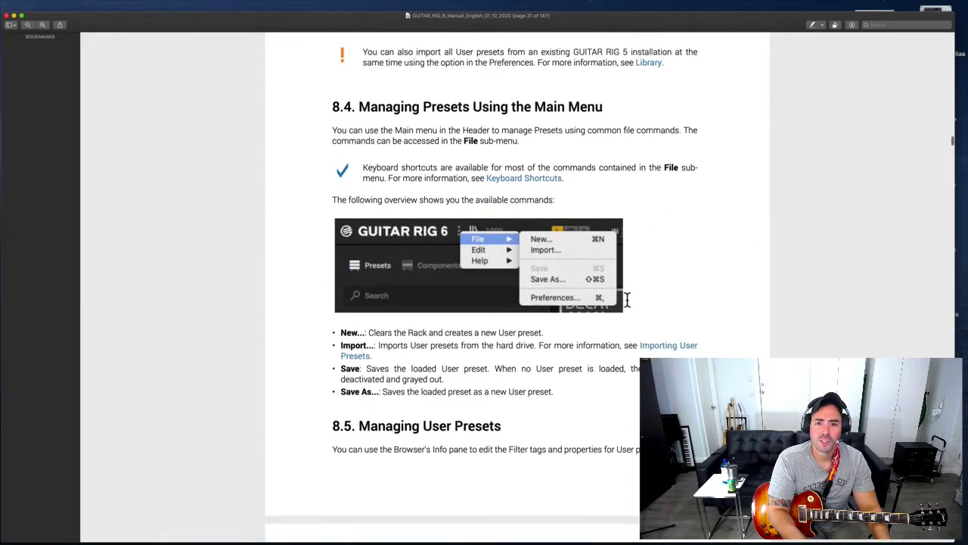
scroll(627, 301, down, 8)
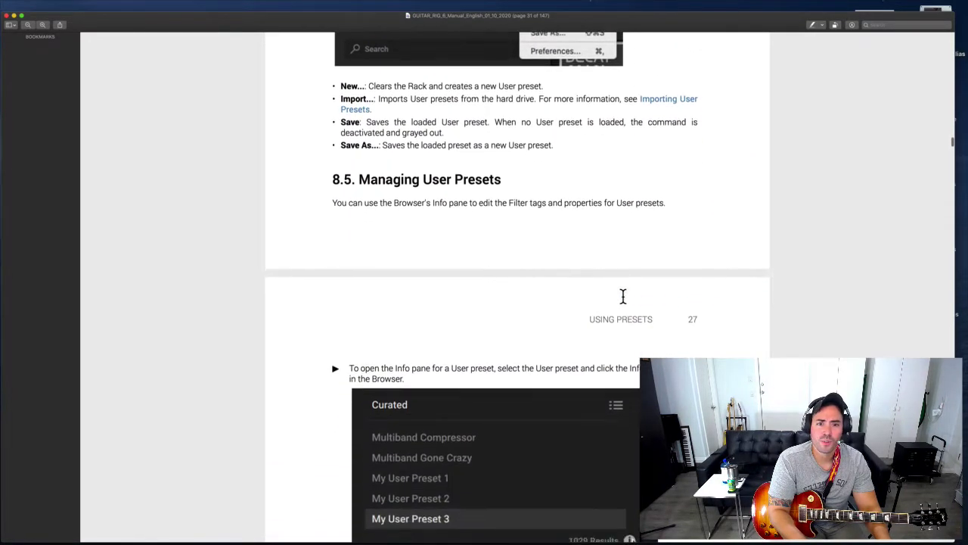
scroll(623, 295, down, 10)
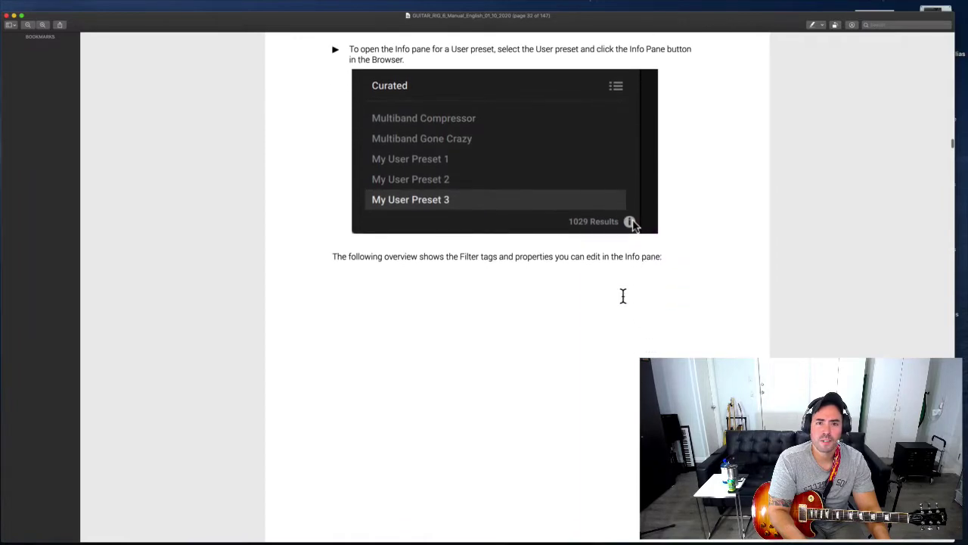
scroll(623, 295, down, 12)
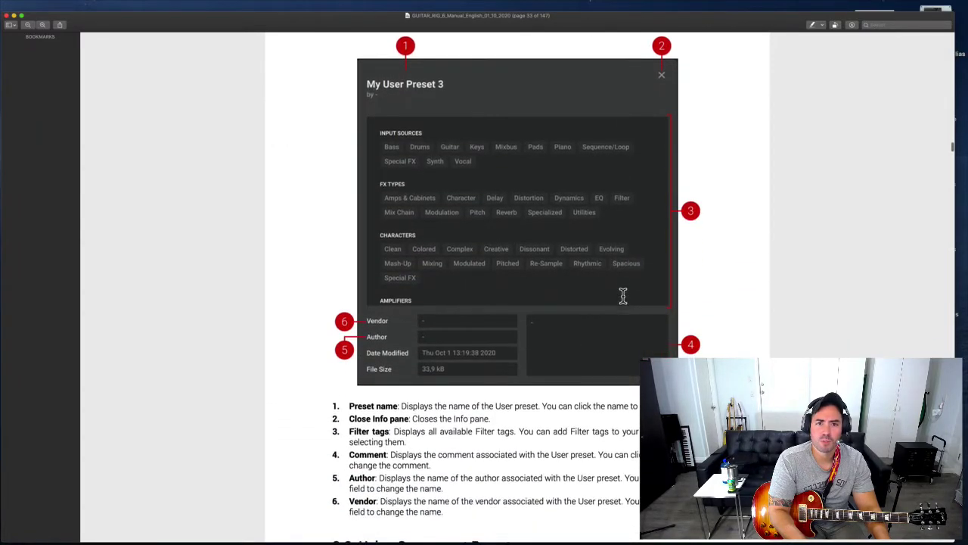
- Read section 8.6 on using Component presets in the Browser and in the Component itself
scroll(623, 295, down, 10)
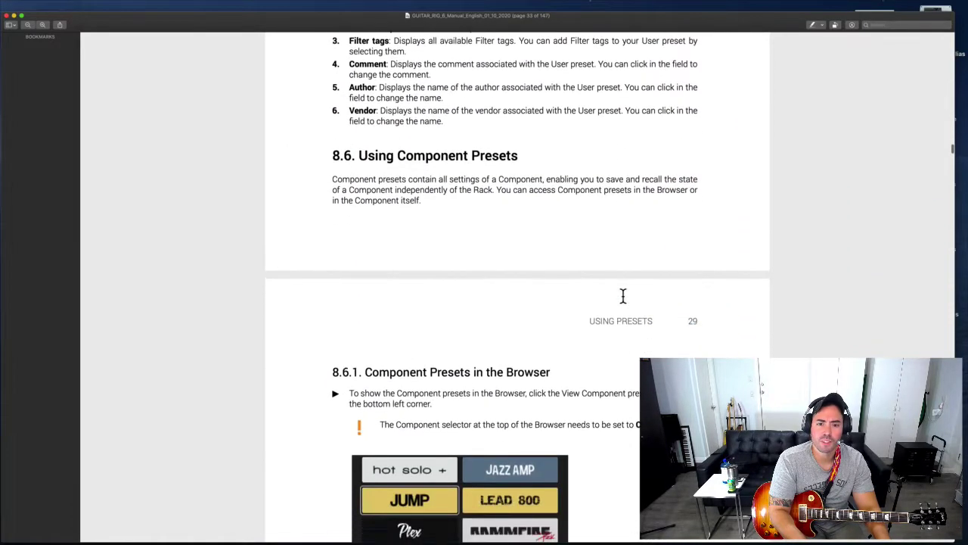
scroll(622, 295, down, 10)
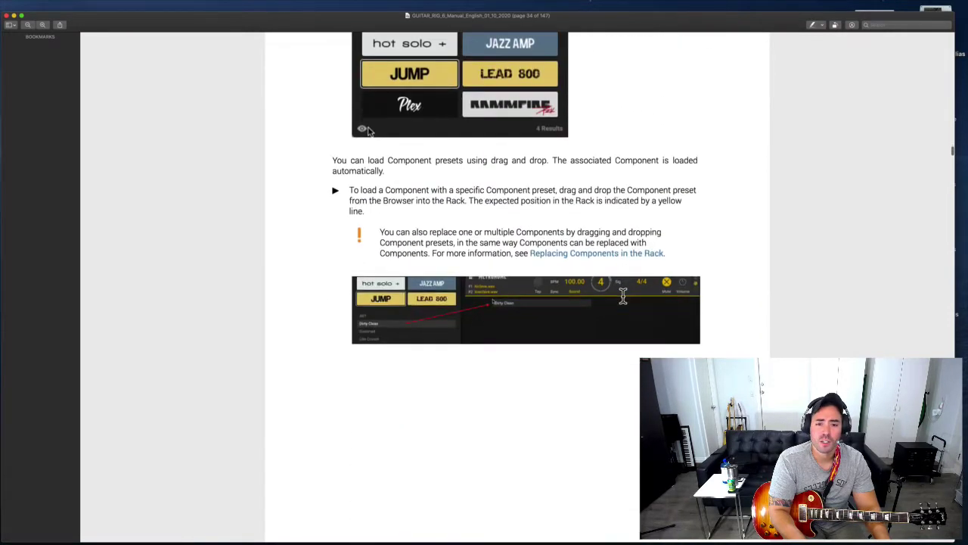
scroll(622, 295, down, 17)
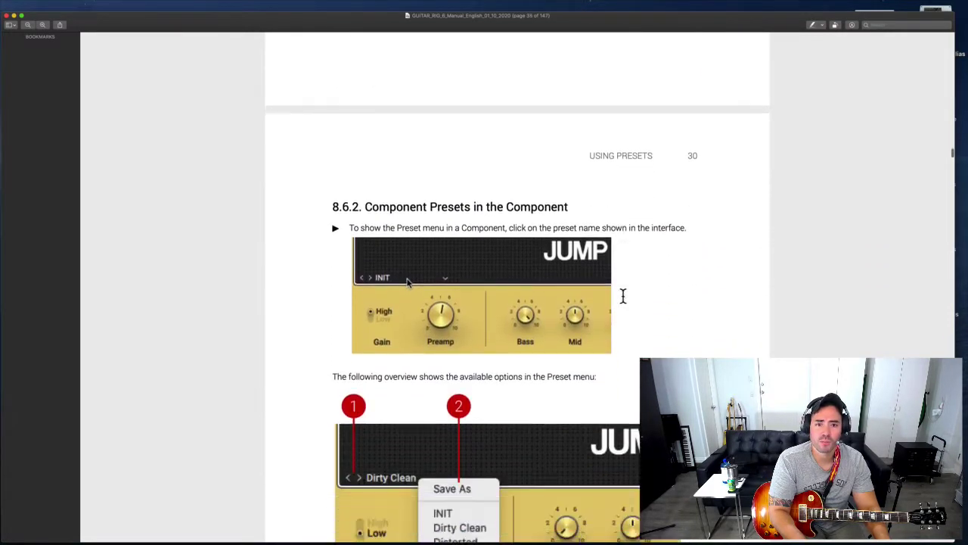
scroll(623, 295, down, 12)
scroll(622, 295, up, 6)
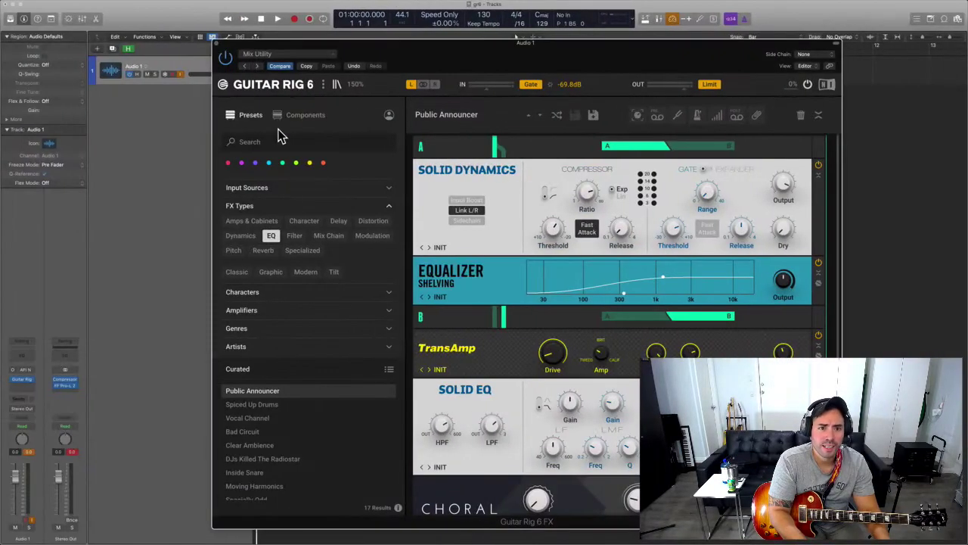
- In Guitar Rig 6, add the AC Box component below Solid Dynamics and change its Matched Cabinet Pro preset to Citrus
click(293, 120)
drag(249, 251, 520, 259)
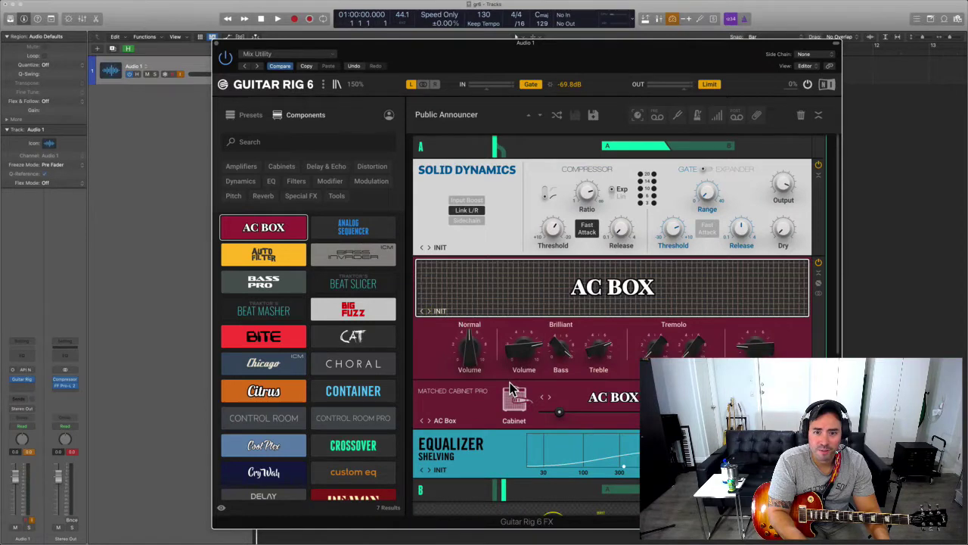
click(429, 421)
click(428, 421)
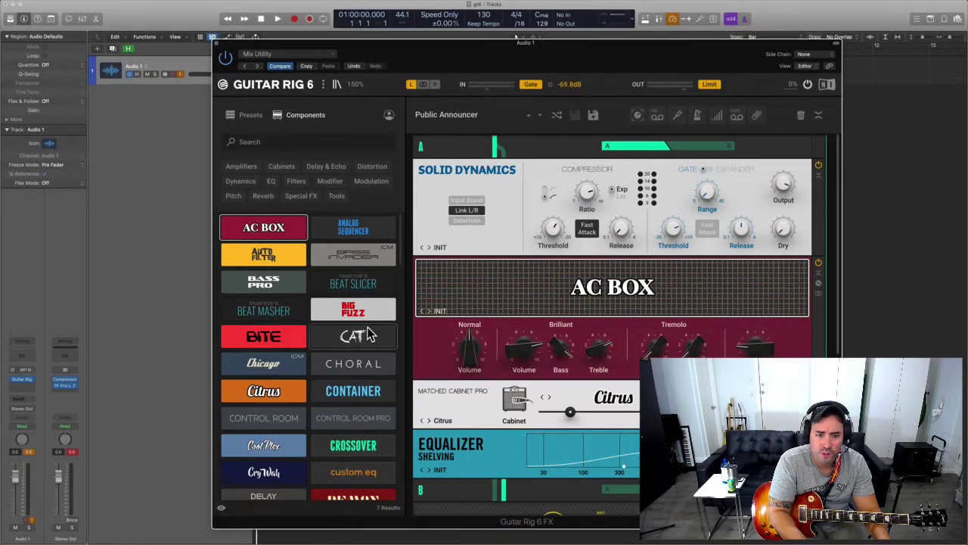
- Replace AC Box with CAT using the Blast preset, and insert Bite below it with the Dark Static preset
drag(358, 338, 433, 306)
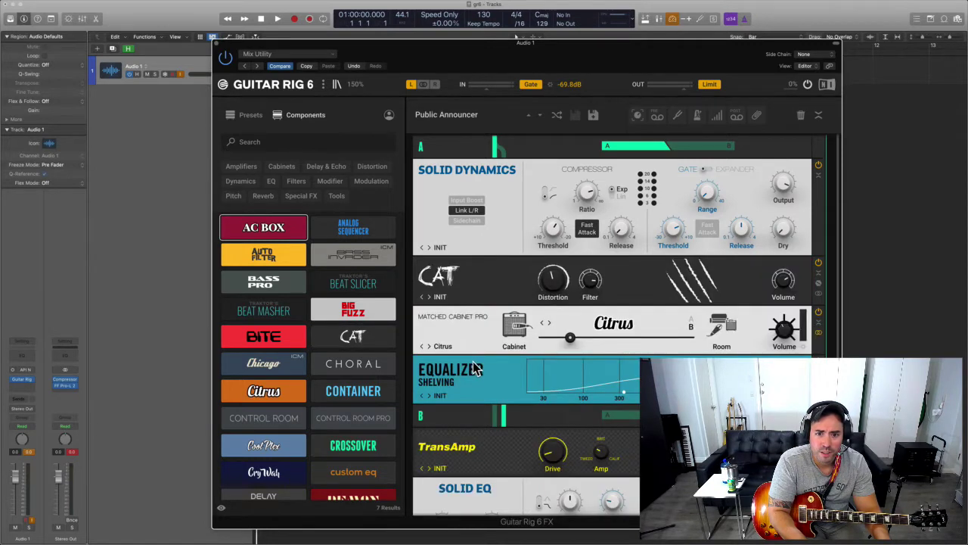
click(429, 298)
click(428, 297)
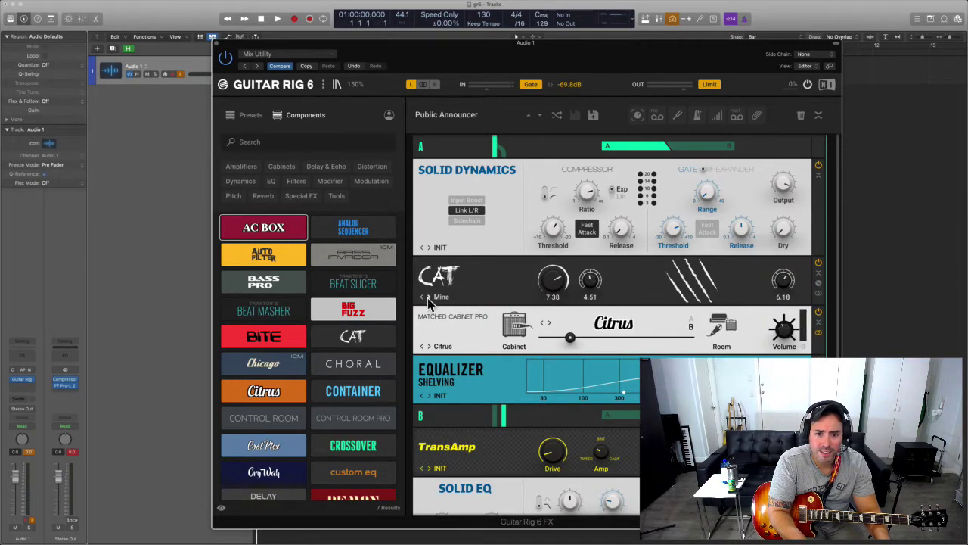
click(429, 298)
click(429, 297)
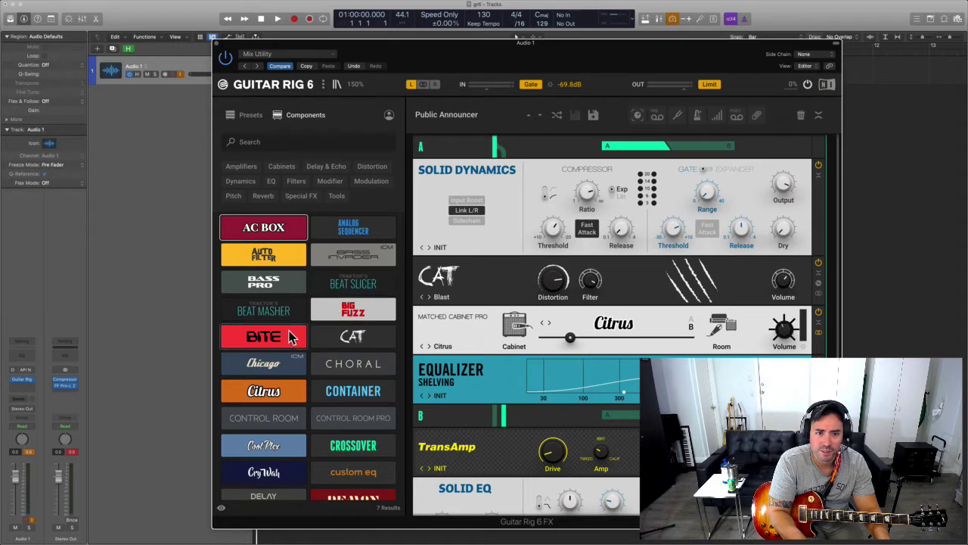
drag(265, 336, 450, 347)
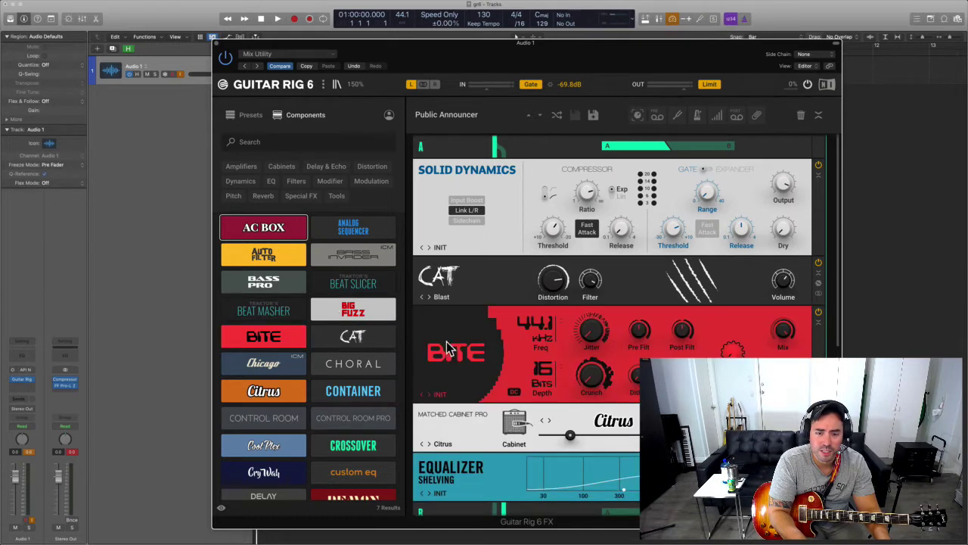
click(429, 395)
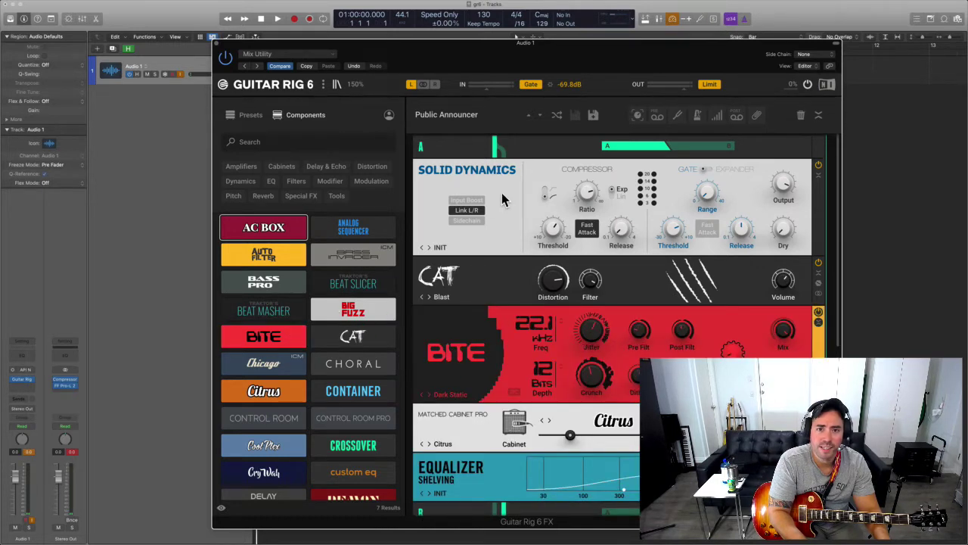
- Clear all components from the Rack and load the Clear Ambience preset from the EQ-filtered results
click(803, 116)
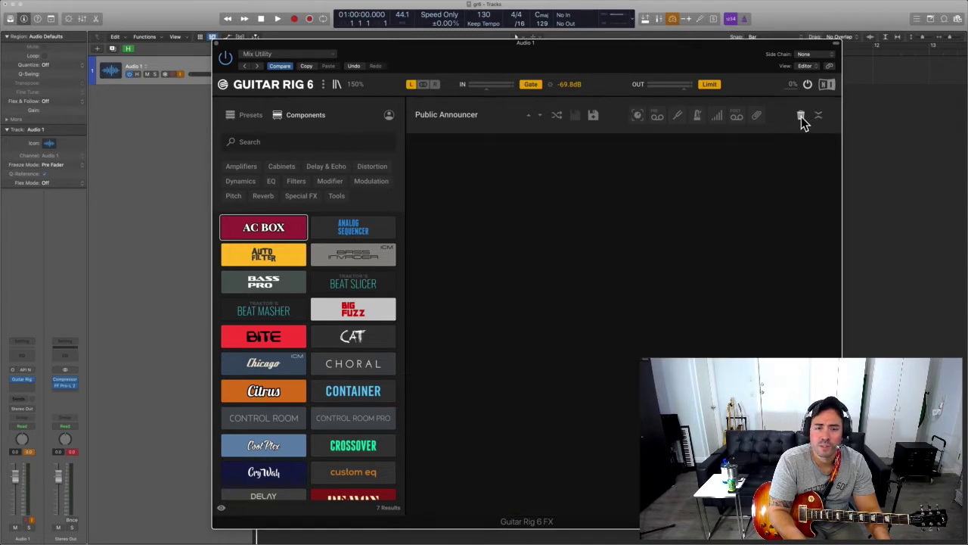
click(252, 117)
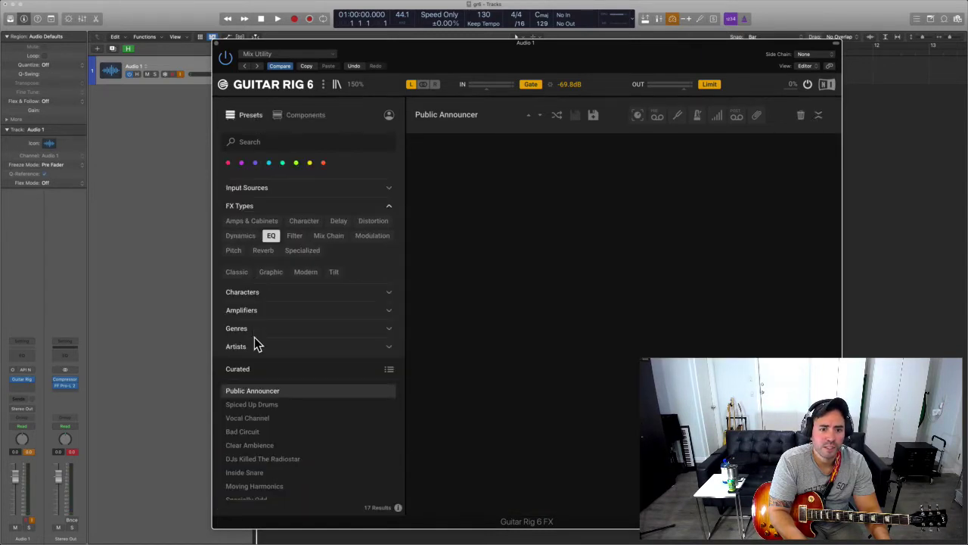
click(276, 444)
- Switch to the manual PDF and examine the Rack structure diagram in chapter 9, Overview of the Rack
key(ctrl+Right)
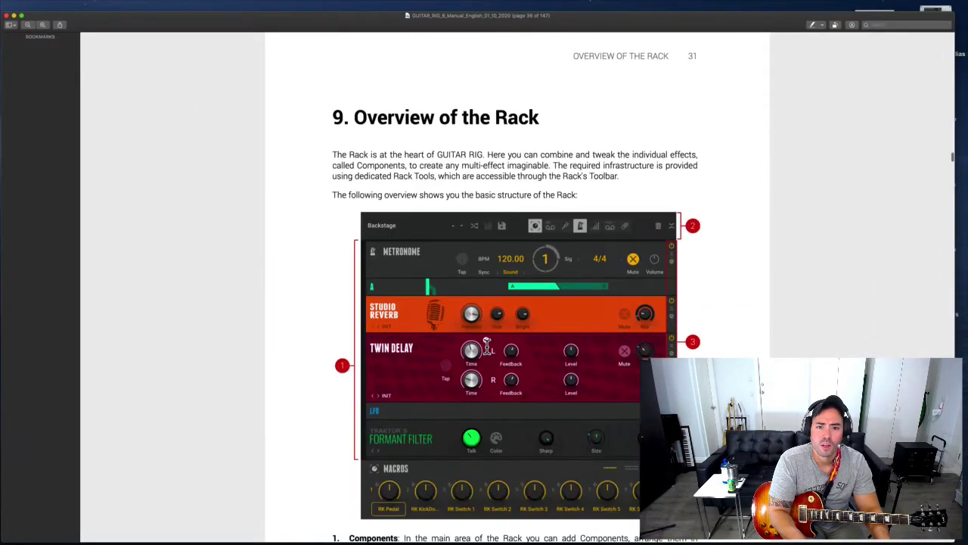
scroll(488, 346, down, 4)
scroll(488, 346, up, 2)
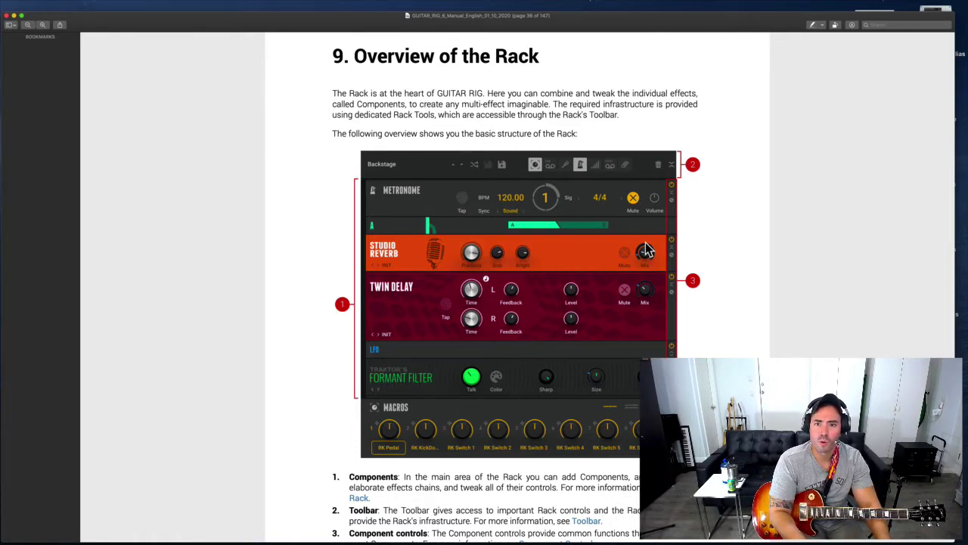
- Switch to Guitar Rig 6, reposition the plug-in window, increase the Reflektor's Decay and set its Wet level to 1.00
key(ctrl+Left)
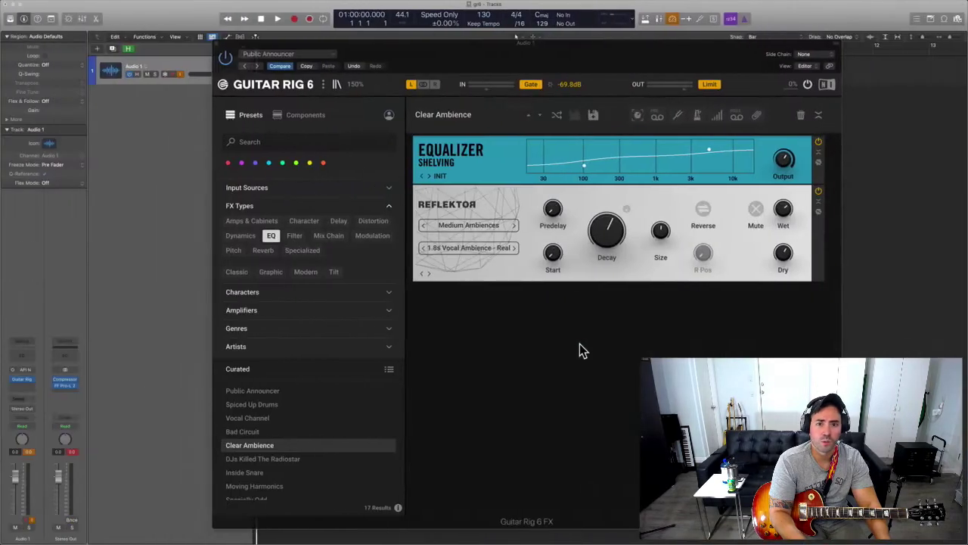
drag(572, 52, 432, 42)
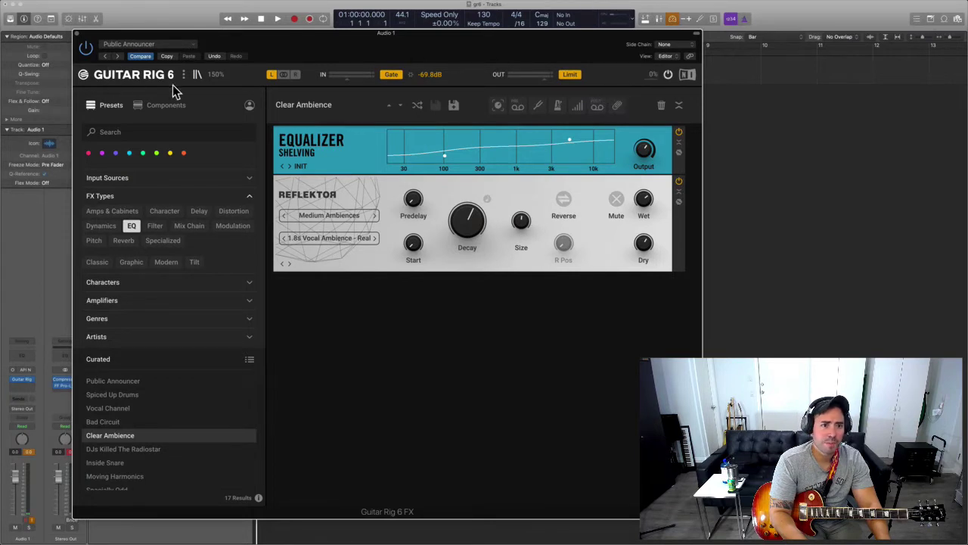
drag(480, 52, 501, 65)
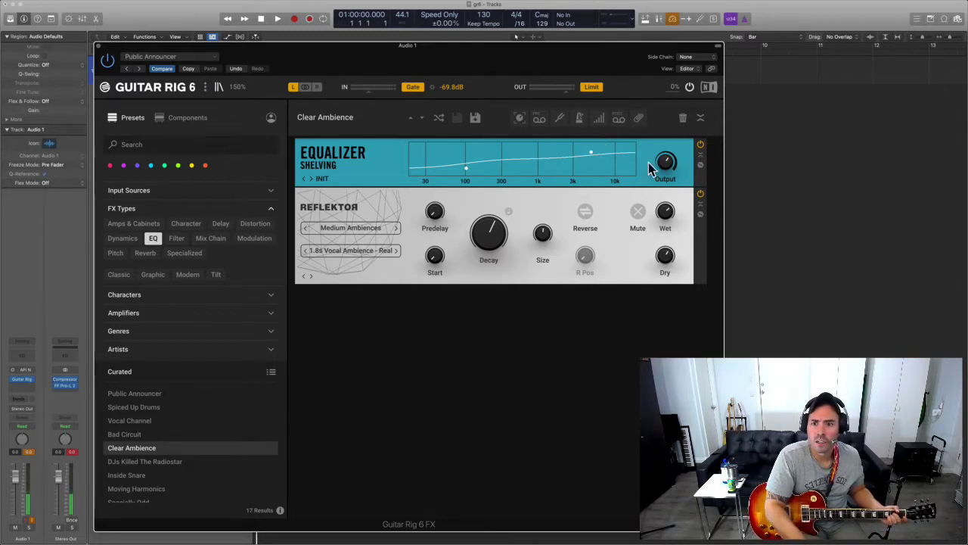
drag(491, 233, 497, 229)
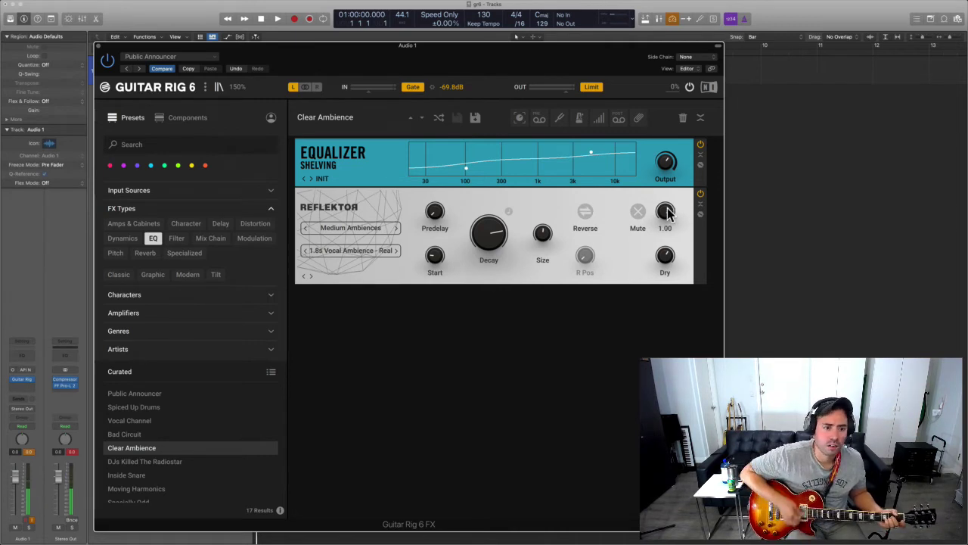
- Filter the components by Reverb and add RAUM to the Rack below Reflektor
click(191, 119)
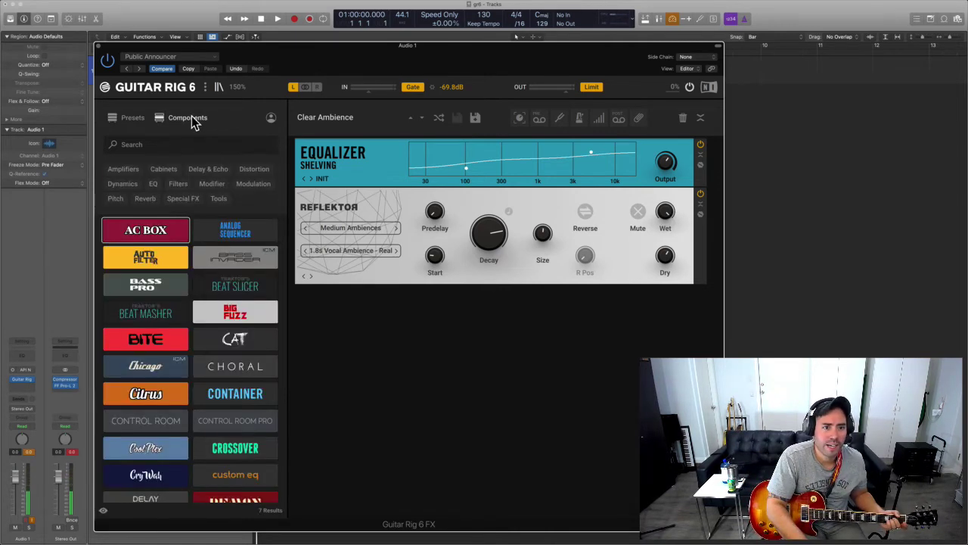
click(151, 201)
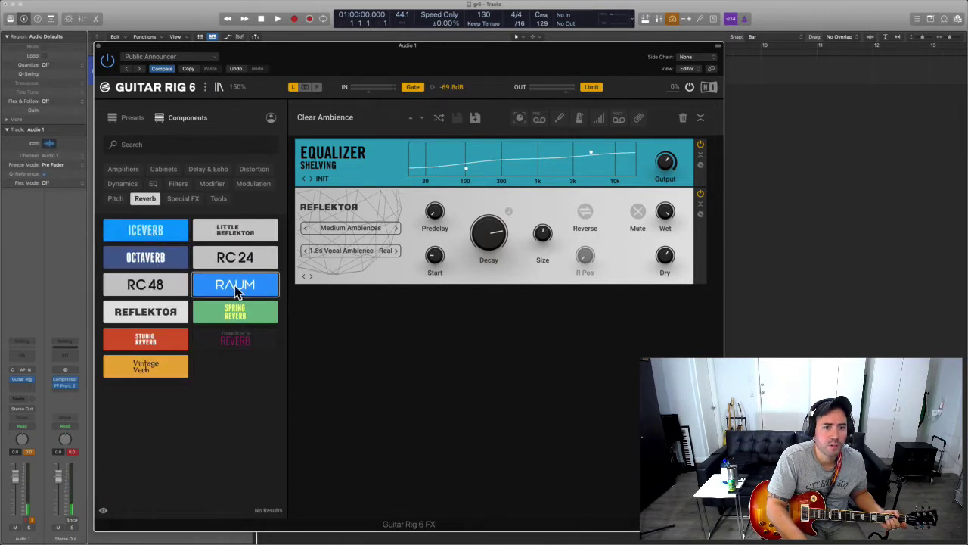
drag(270, 288, 411, 359)
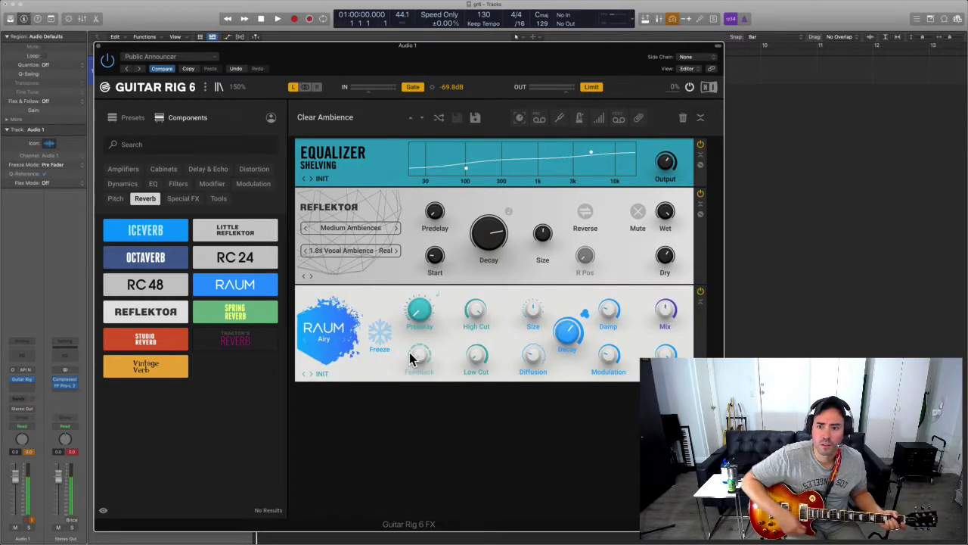
- Move RAUM to the first position in the Rack, above the Equalizer, and reposition the plug-in window
mouse_move(664, 312)
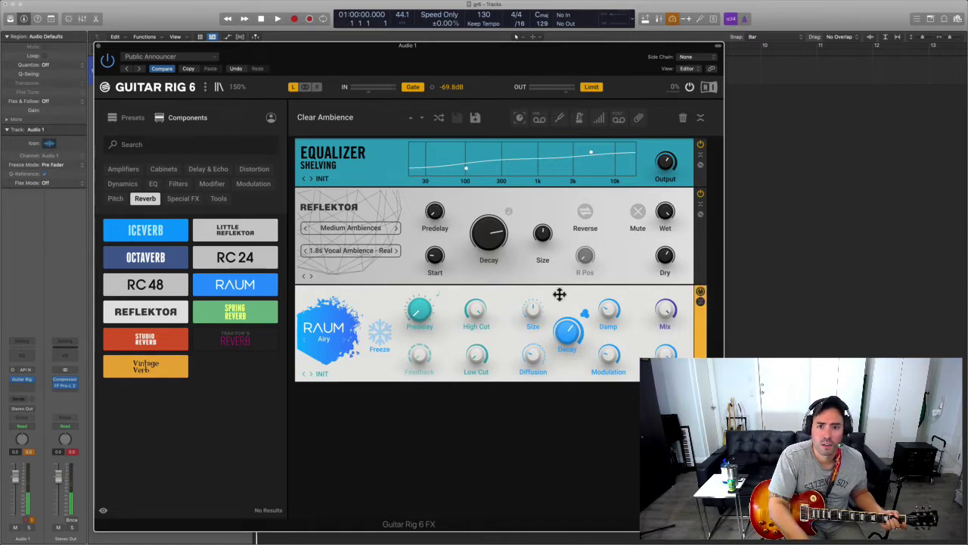
drag(560, 292, 573, 111)
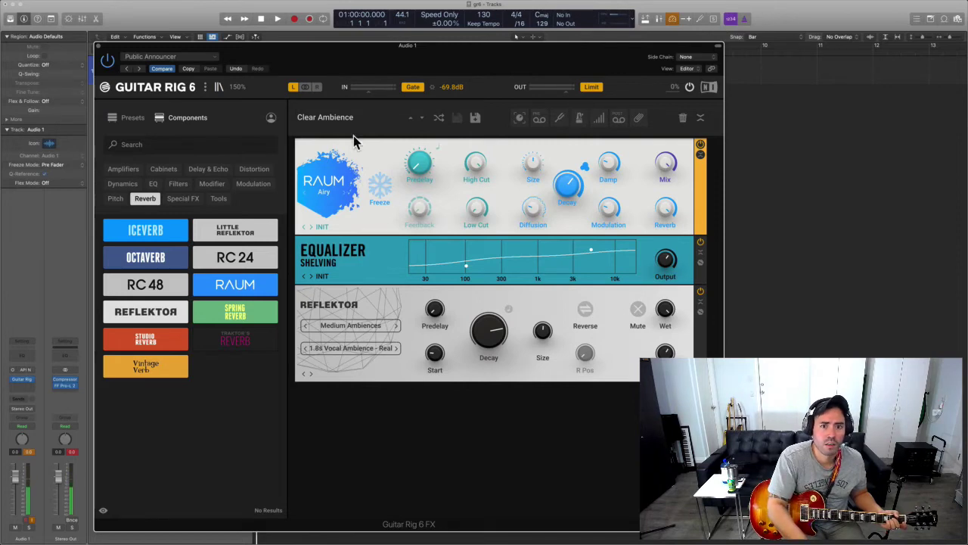
drag(413, 59, 431, 48)
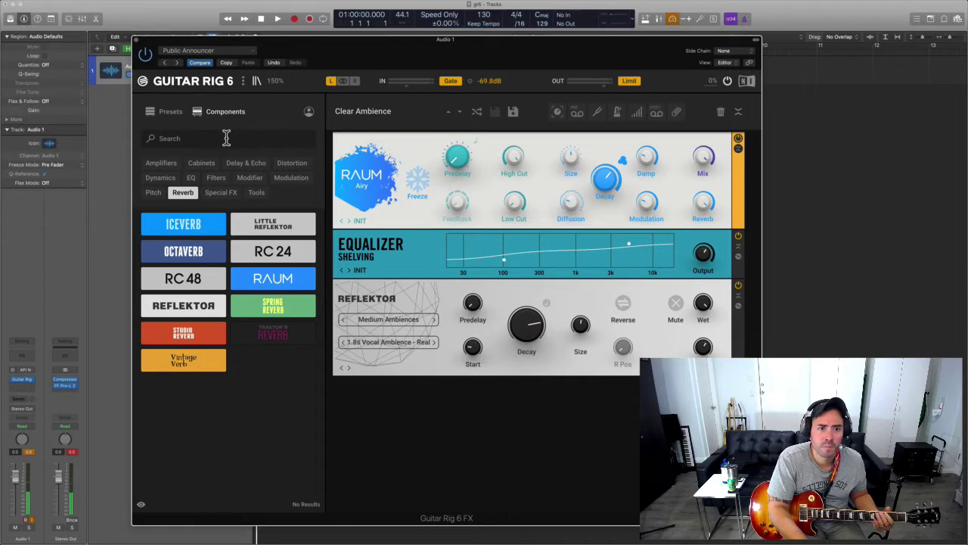
- Switch the Reflektor component off and back on, and reposition the plug-in window
mouse_move(706, 306)
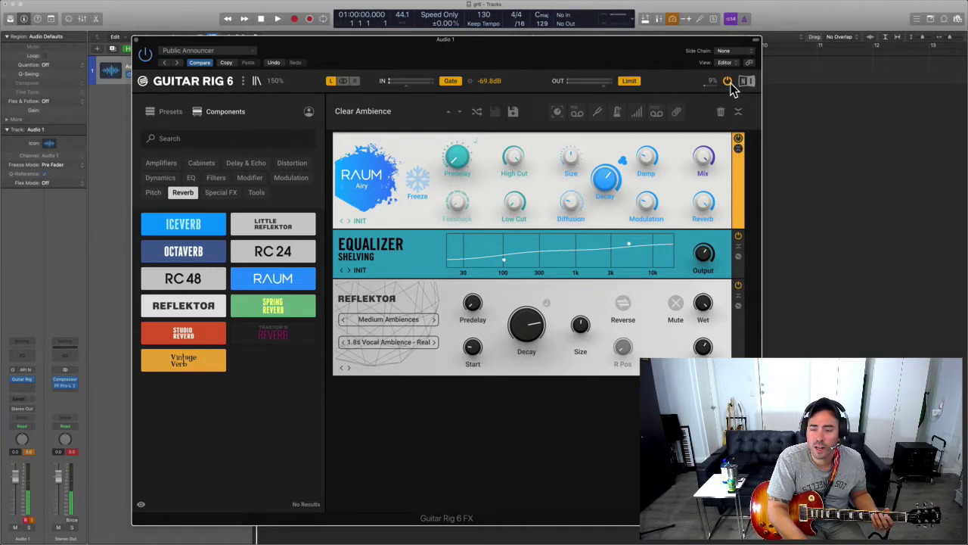
click(739, 285)
drag(643, 46, 690, 74)
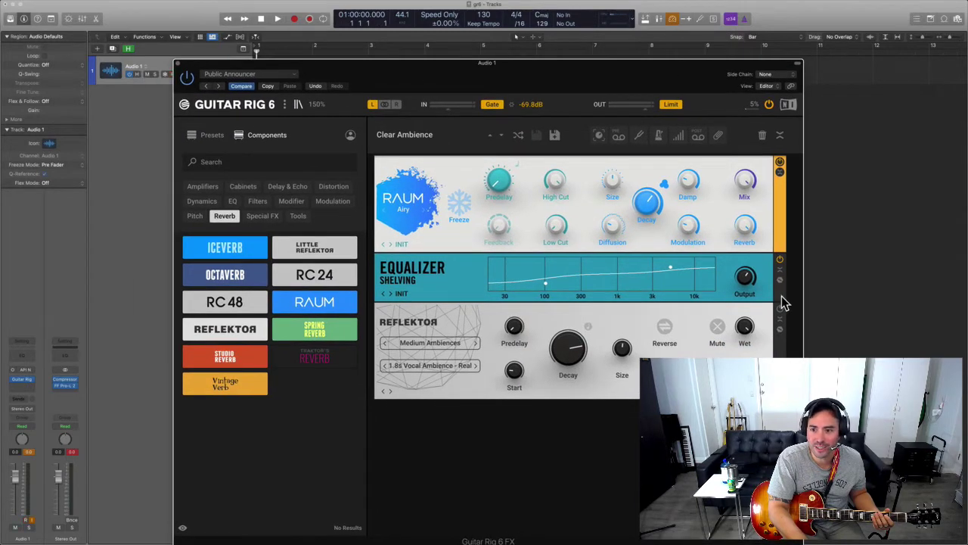
mouse_move(749, 328)
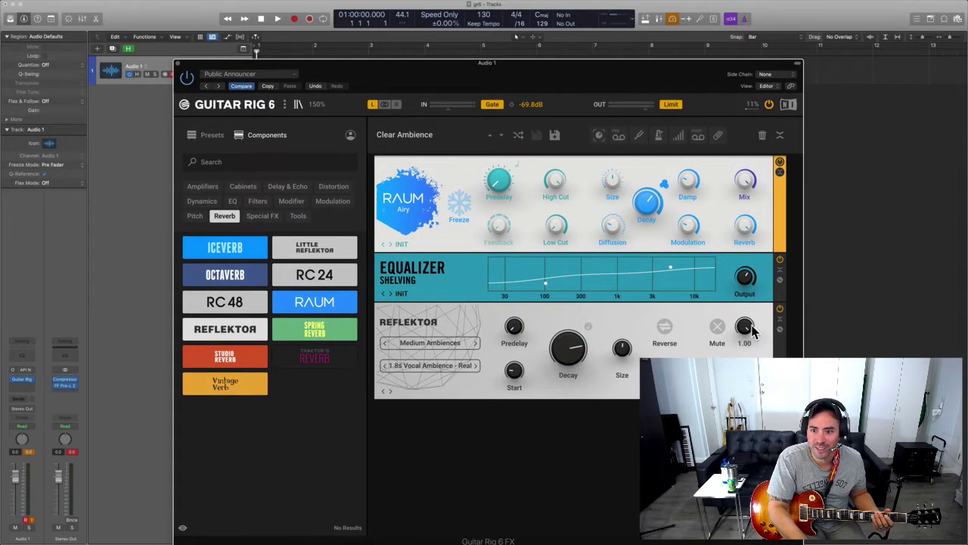
- Set RAUM's Mix to 66.5 % and try its Freeze function by turning it on and off
mouse_move(745, 178)
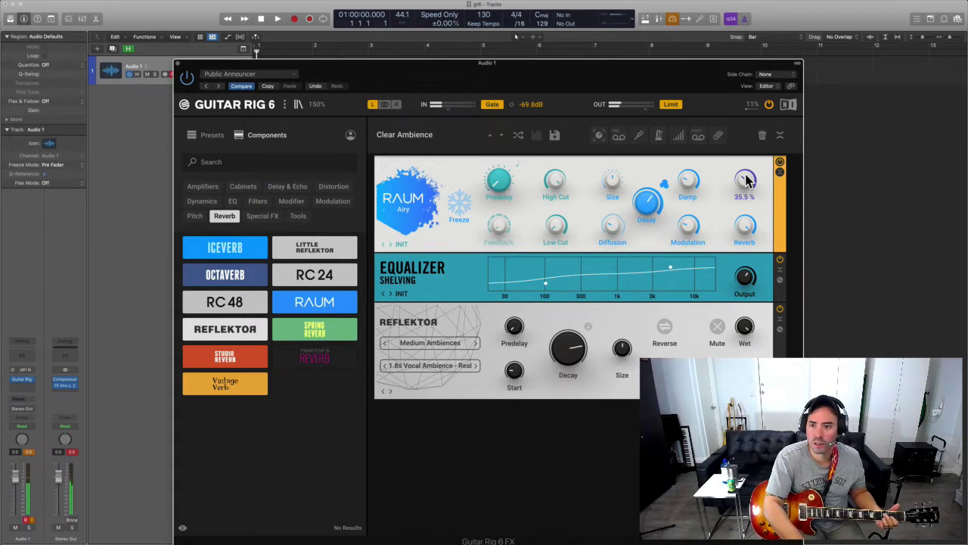
mouse_move(746, 179)
mouse_down()
mouse_move(745, 166)
mouse_move(751, 188)
mouse_up()
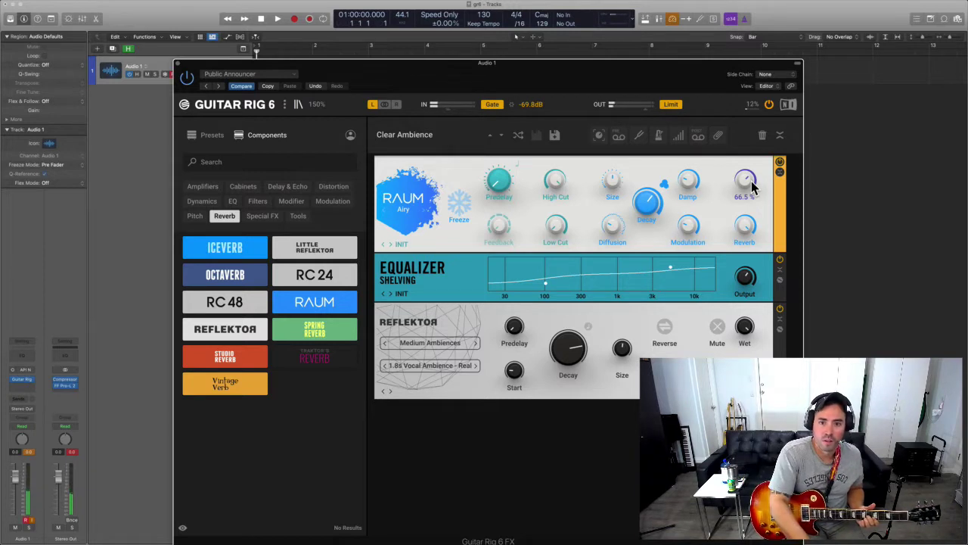
click(467, 209)
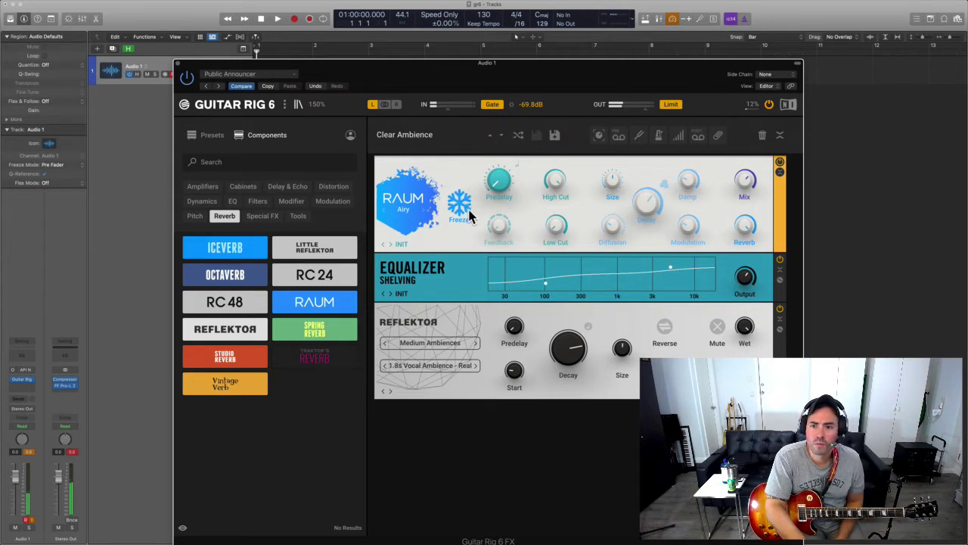
click(454, 210)
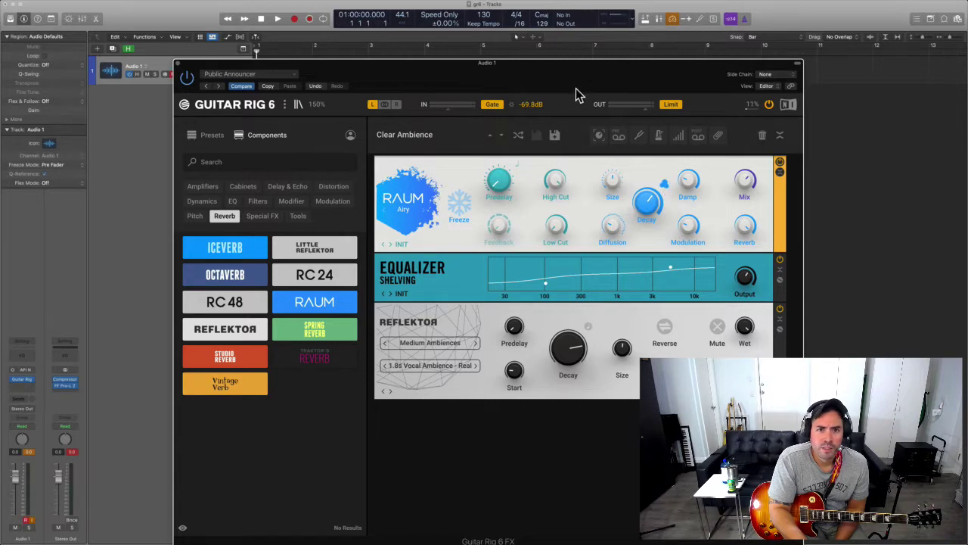
- Show the Macros and assign the first macro to RAUM's Mix, narrowing the assignment's range at both ends
drag(578, 93, 582, 72)
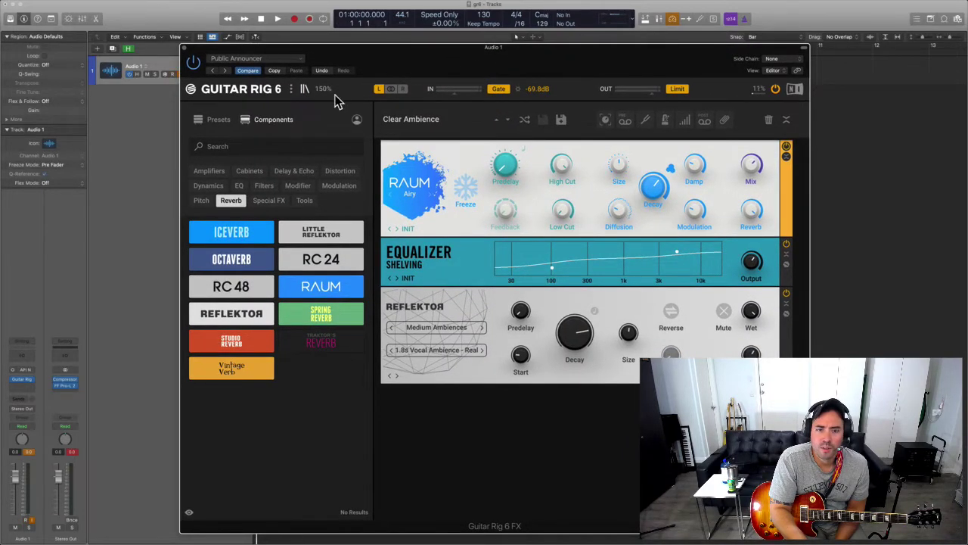
click(605, 121)
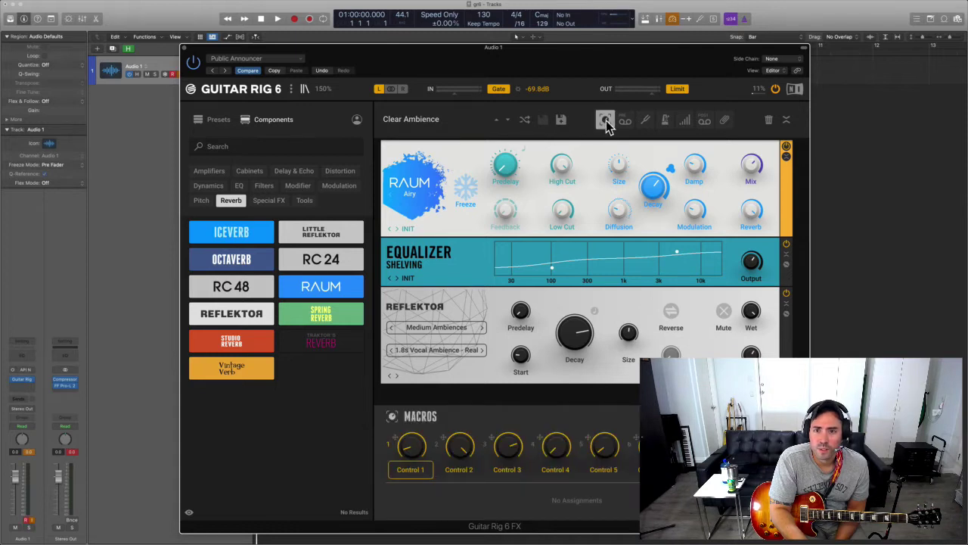
mouse_move(408, 450)
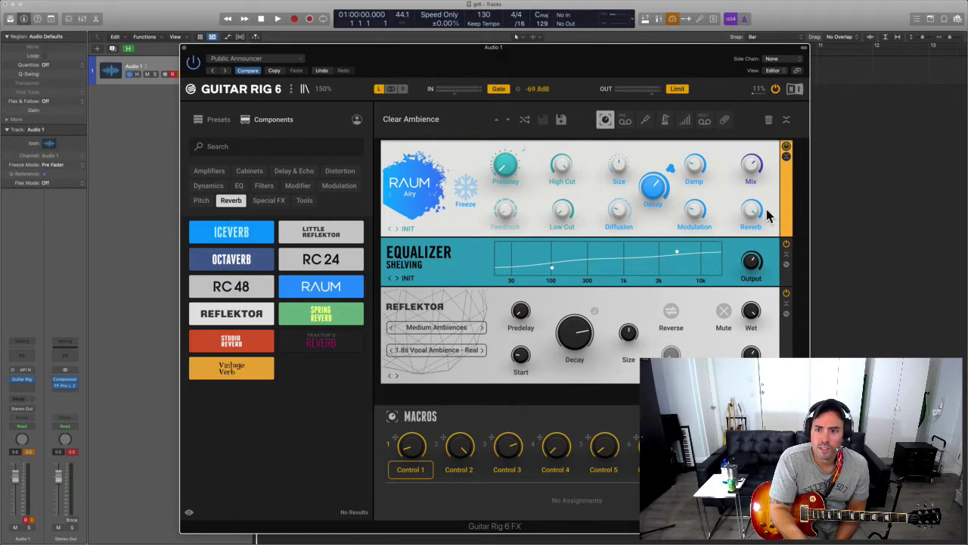
mouse_move(756, 214)
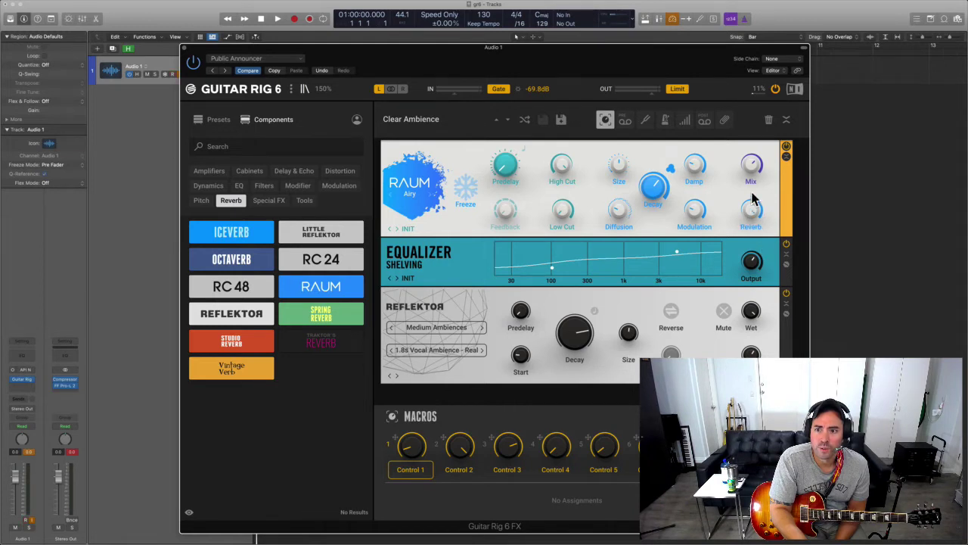
mouse_move(751, 172)
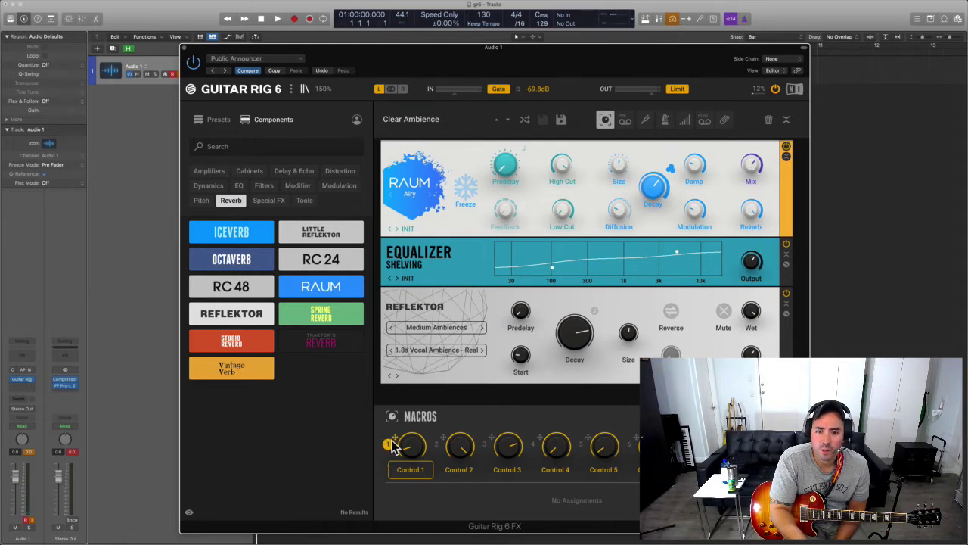
drag(394, 436, 754, 173)
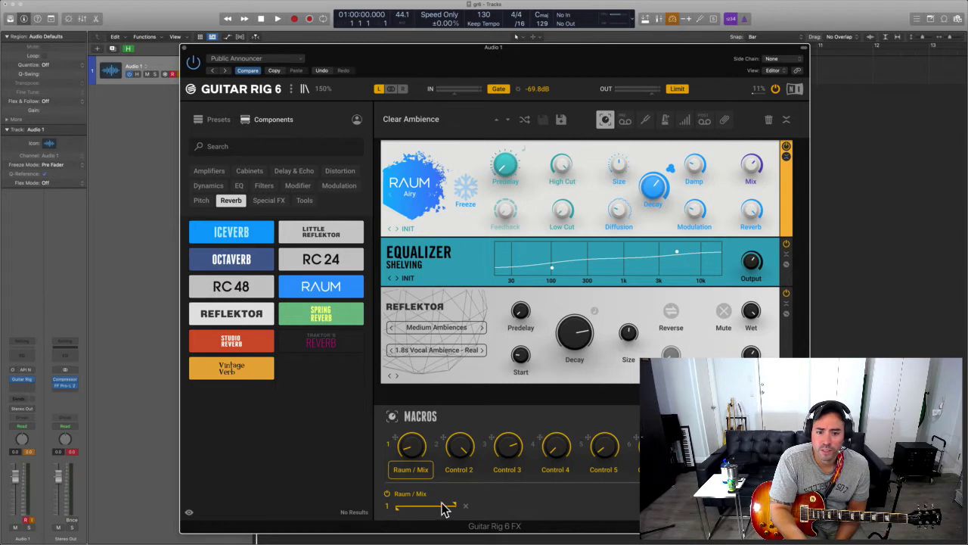
mouse_move(443, 506)
mouse_down()
mouse_move(456, 511)
mouse_move(398, 512)
mouse_move(456, 506)
mouse_move(442, 505)
mouse_up()
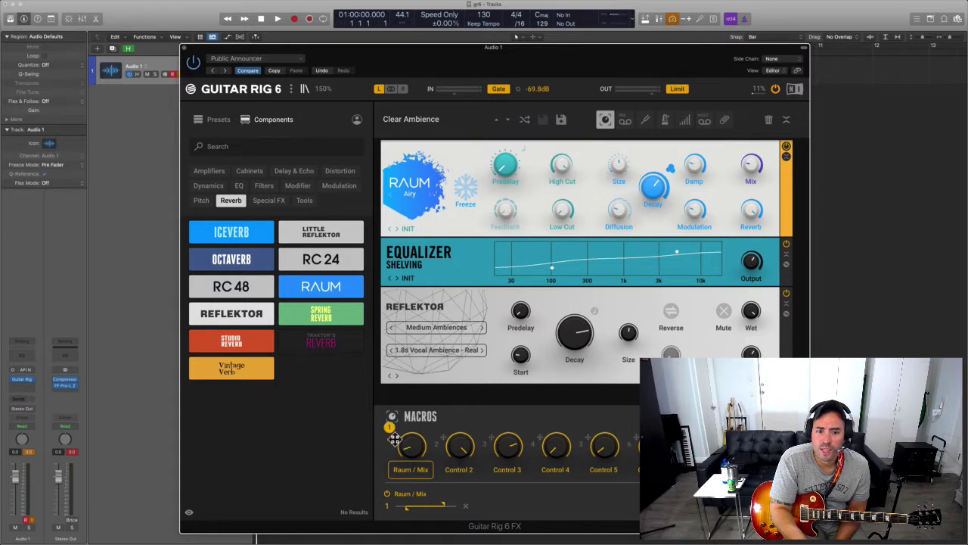
- Try assigning the first macro to RAUM's Modulation as well, toggling the assignment off and on and adjusting its range
drag(407, 438, 700, 223)
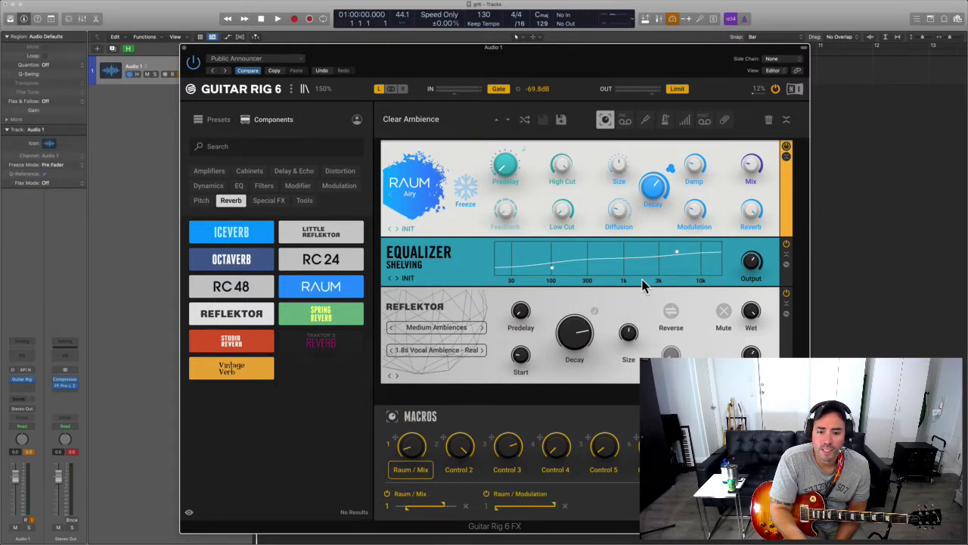
click(486, 494)
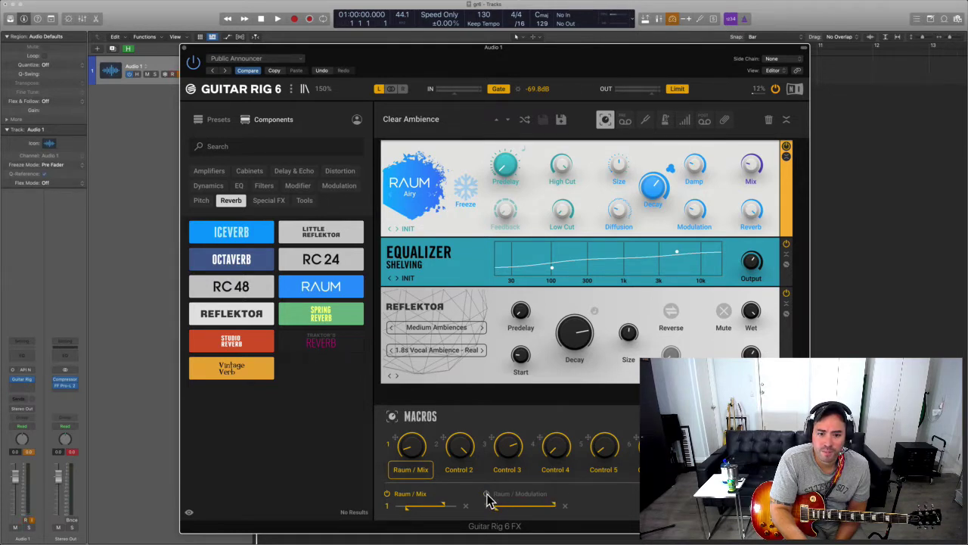
click(487, 494)
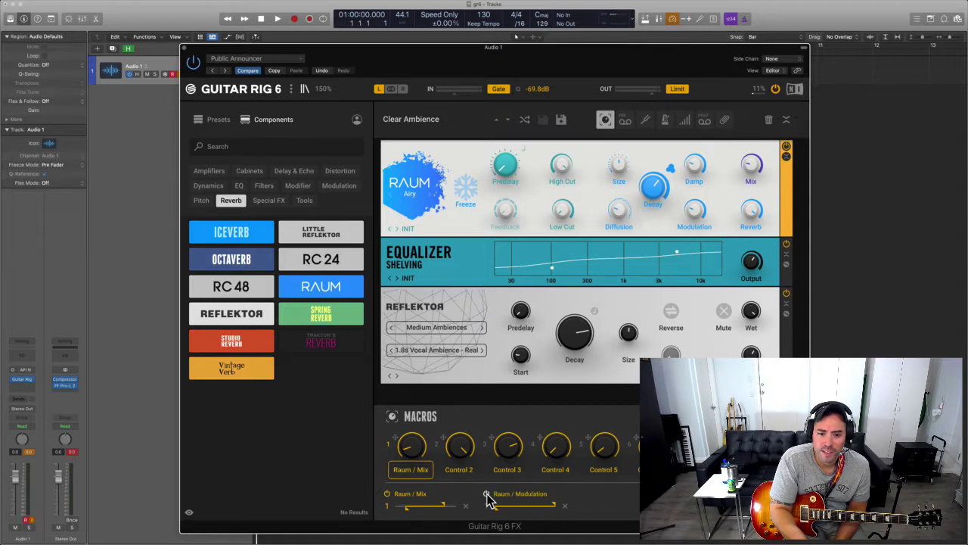
double_click(487, 494)
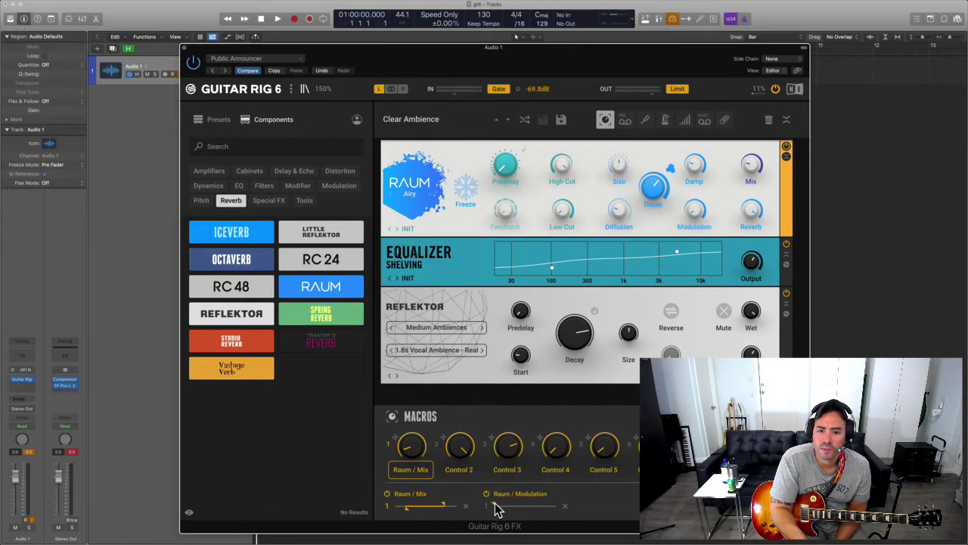
drag(496, 506, 552, 506)
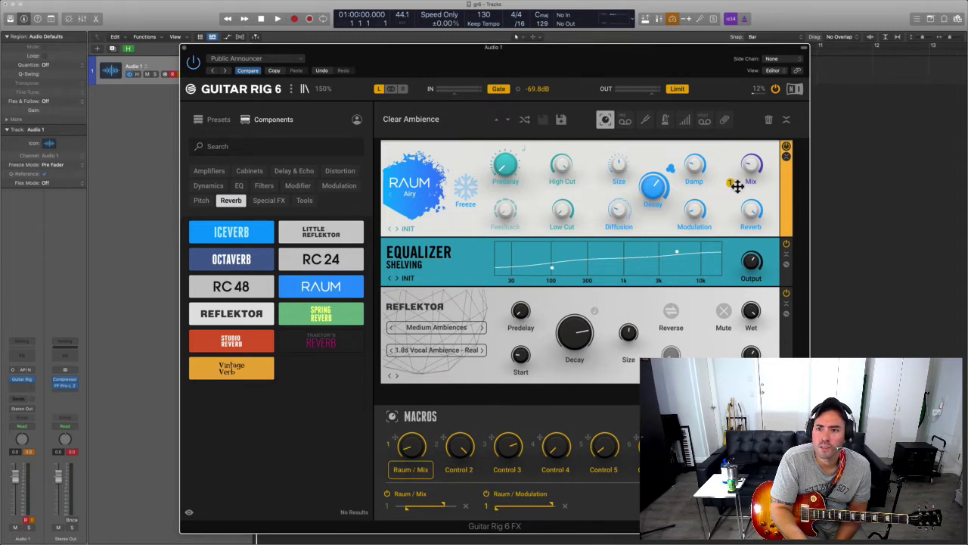
- Assign the first macro to RAUM's Reverb and Modulation in addition to Mix
drag(751, 210, 517, 497)
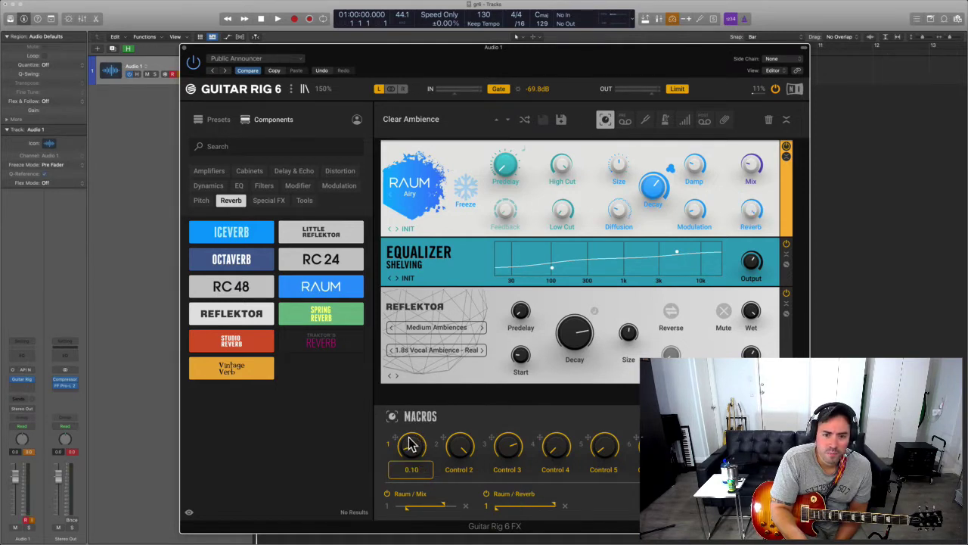
drag(401, 444, 694, 215)
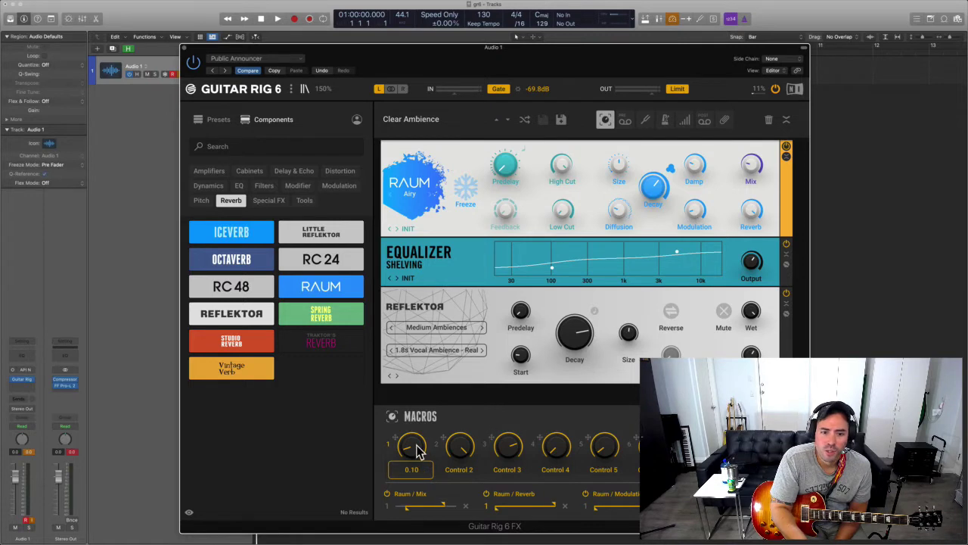
- Sweep the first macro up and down, reaching 1.00, to test its combined control of RAUM, and adjust the Reverb assignment's range
drag(411, 446, 412, 439)
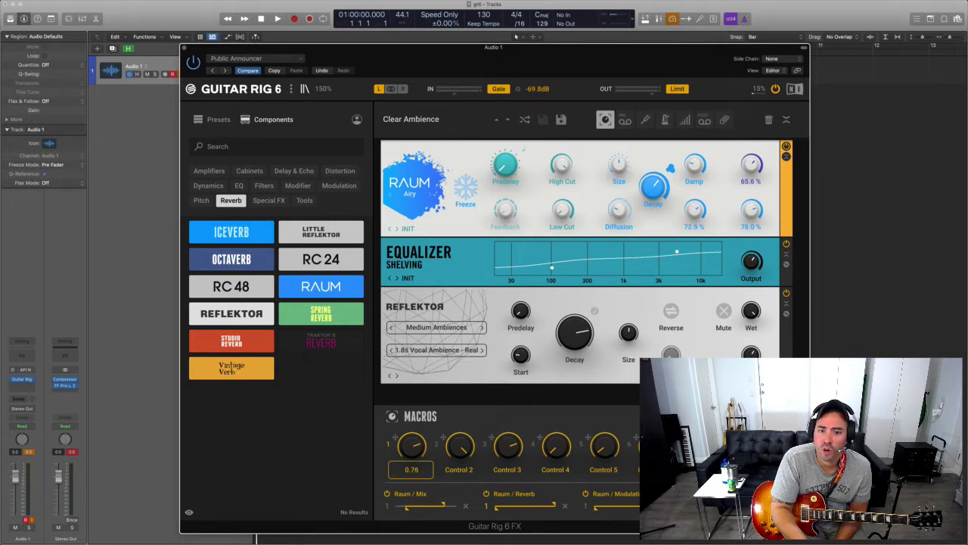
drag(412, 446, 411, 439)
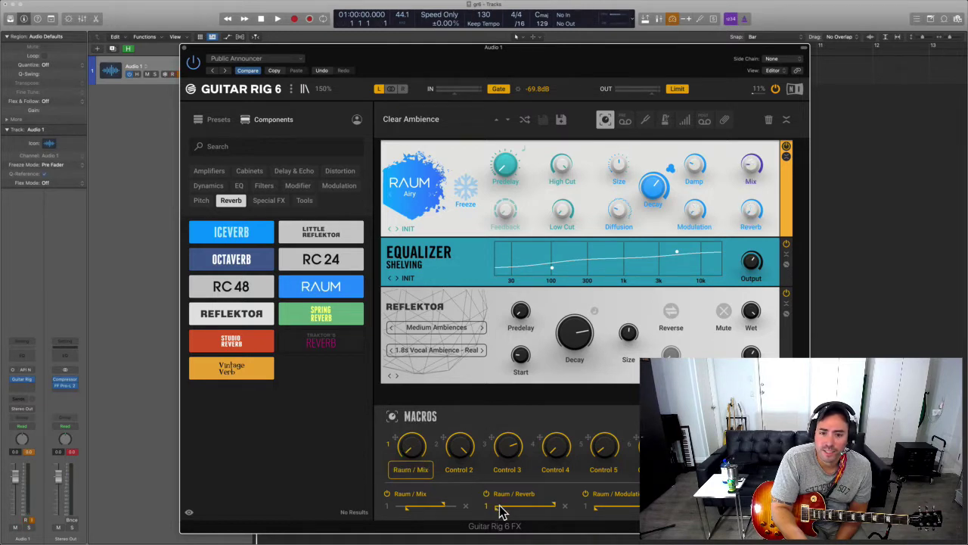
mouse_move(497, 509)
mouse_down()
mouse_move(588, 513)
mouse_move(514, 513)
mouse_up()
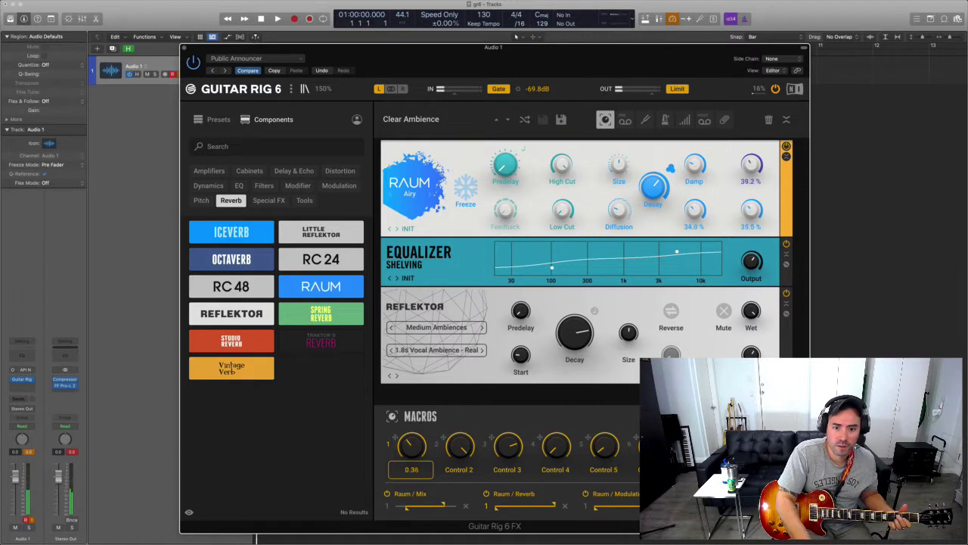
mouse_move(414, 463)
mouse_down()
mouse_move(415, 454)
mouse_move(414, 463)
mouse_up()
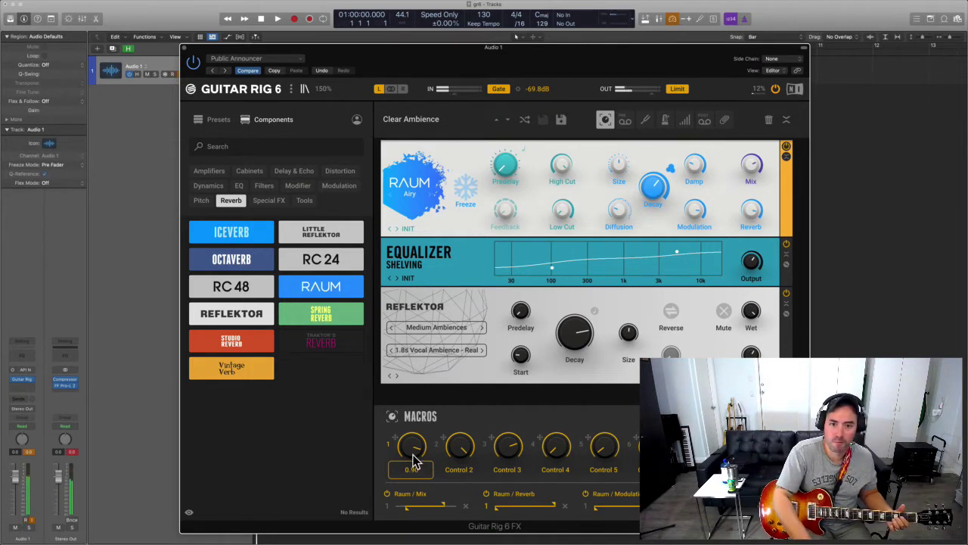
drag(414, 463, 414, 474)
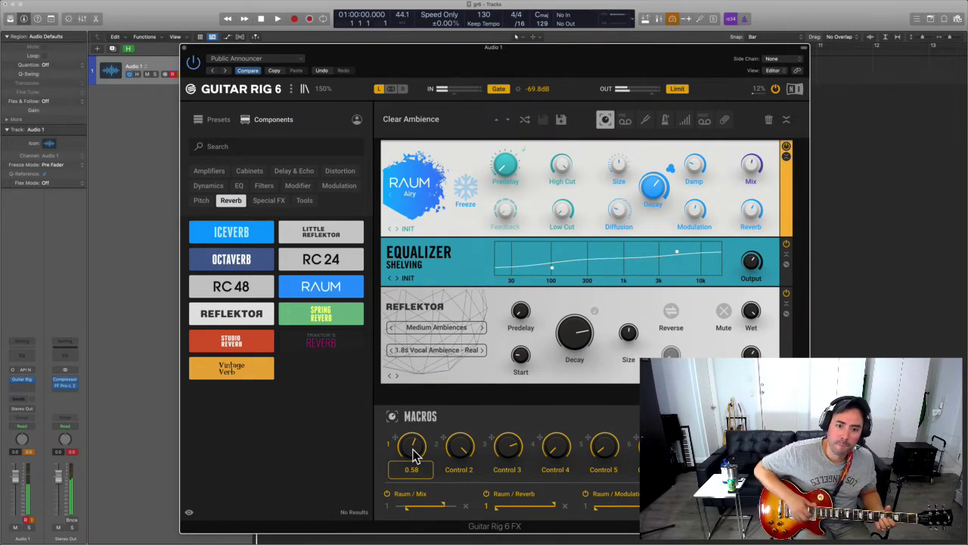
drag(414, 453, 414, 452)
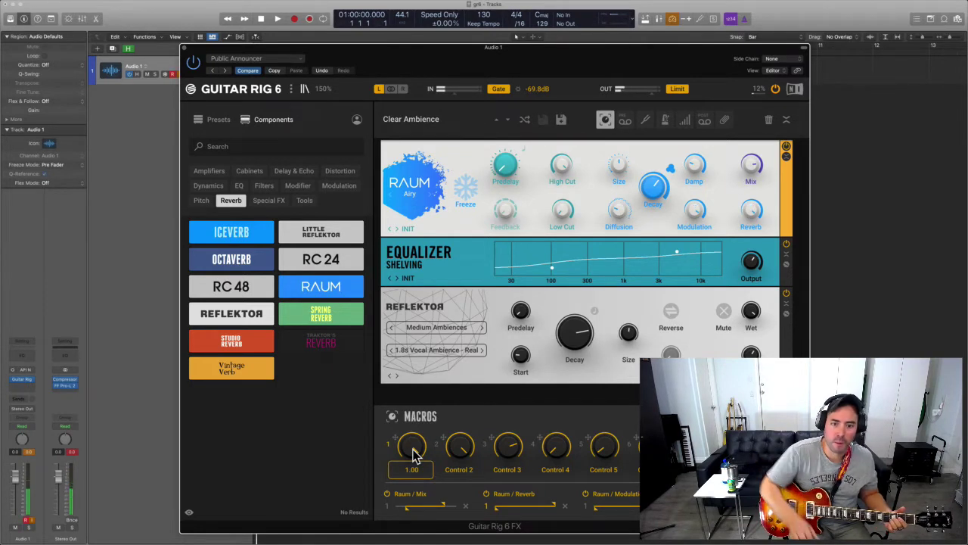
drag(412, 448, 413, 454)
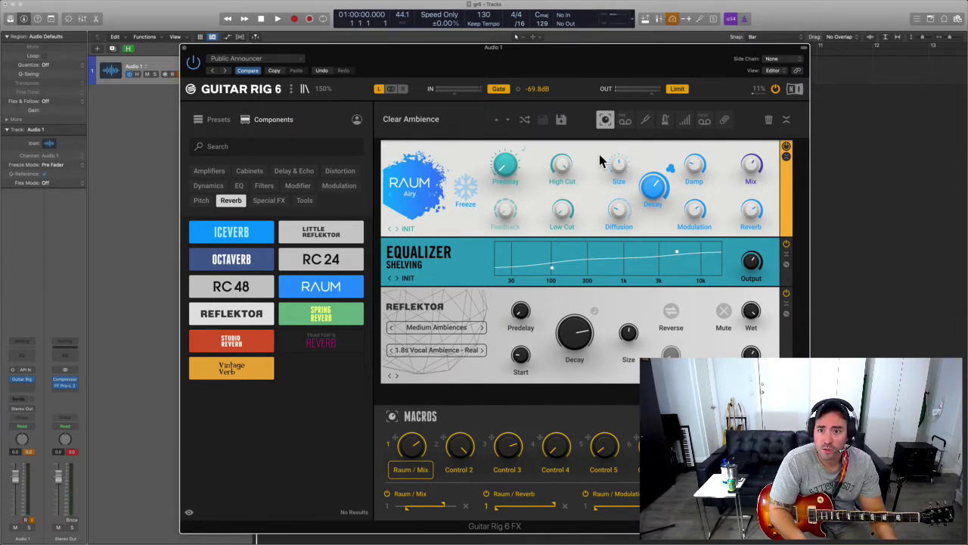
- Show the Tapedeck Pre in the Rack and load the HiGain Breather preset after clearing the EQ filter
click(623, 121)
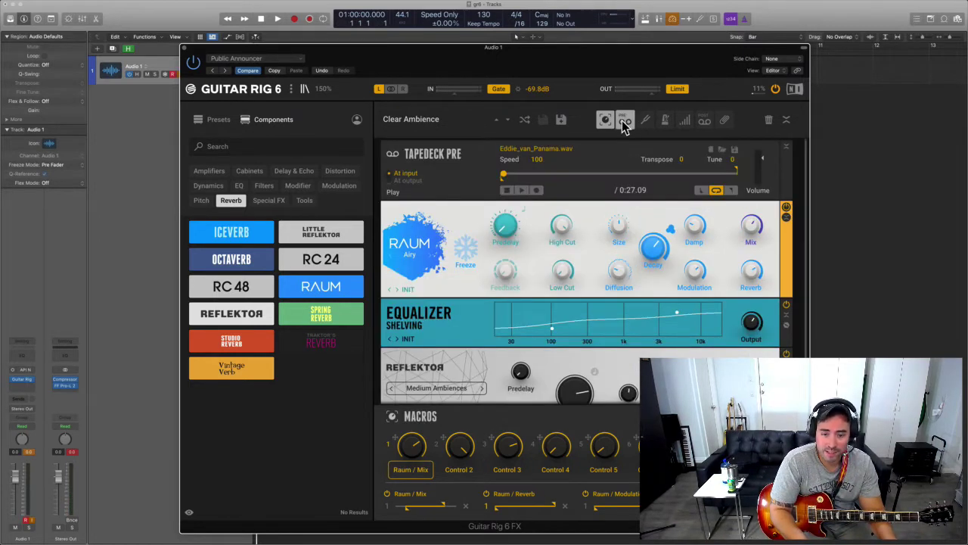
click(213, 122)
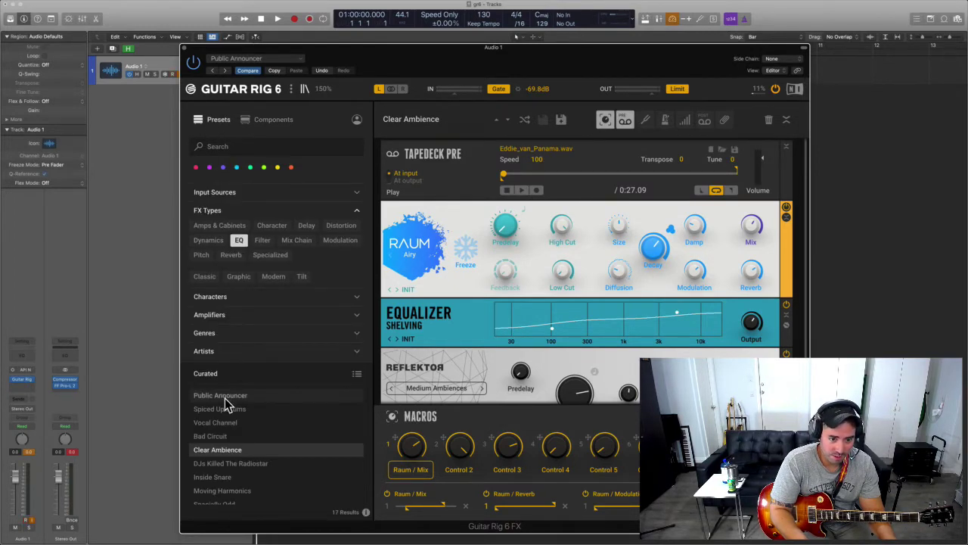
click(238, 241)
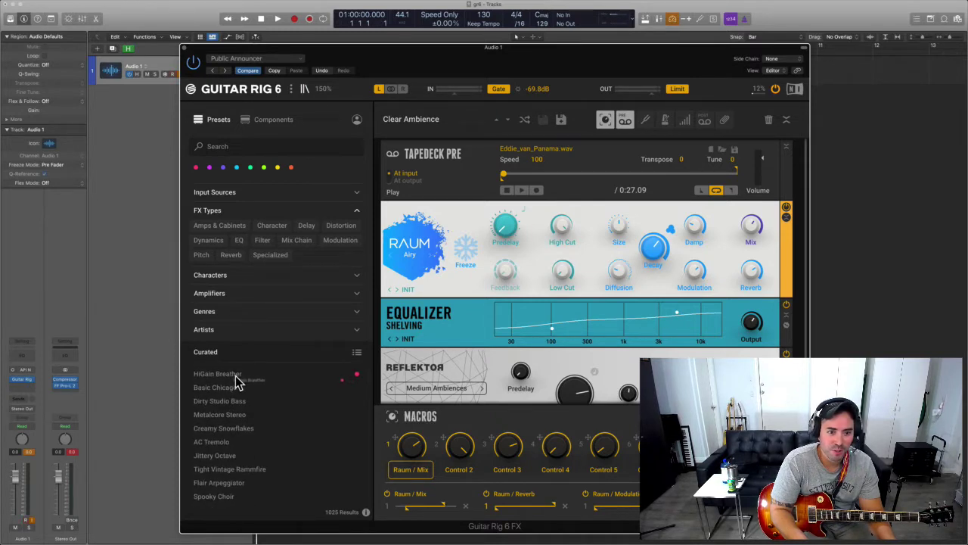
click(234, 374)
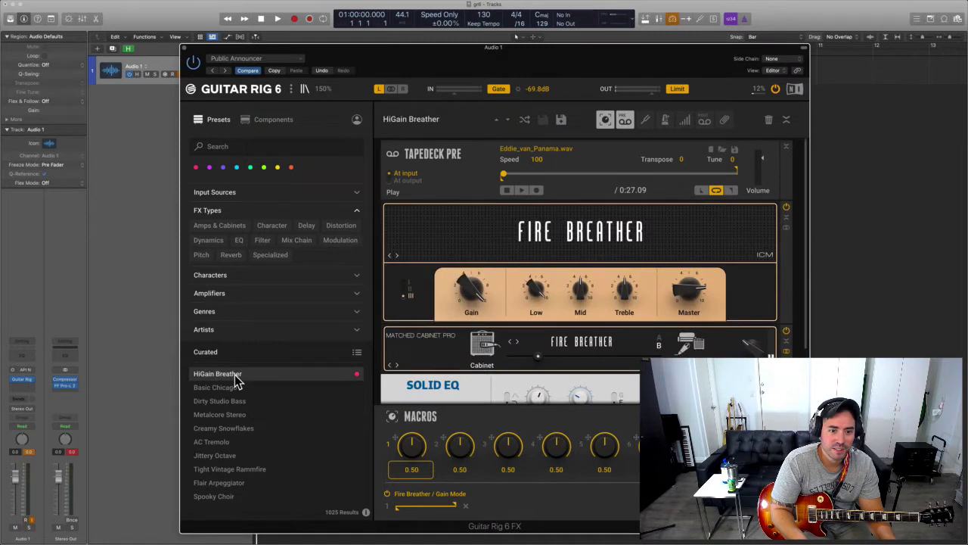
- Remove the Fuchsia color tag from the HiGain Breather preset and hide the Macros in the Rack
right_click(293, 373)
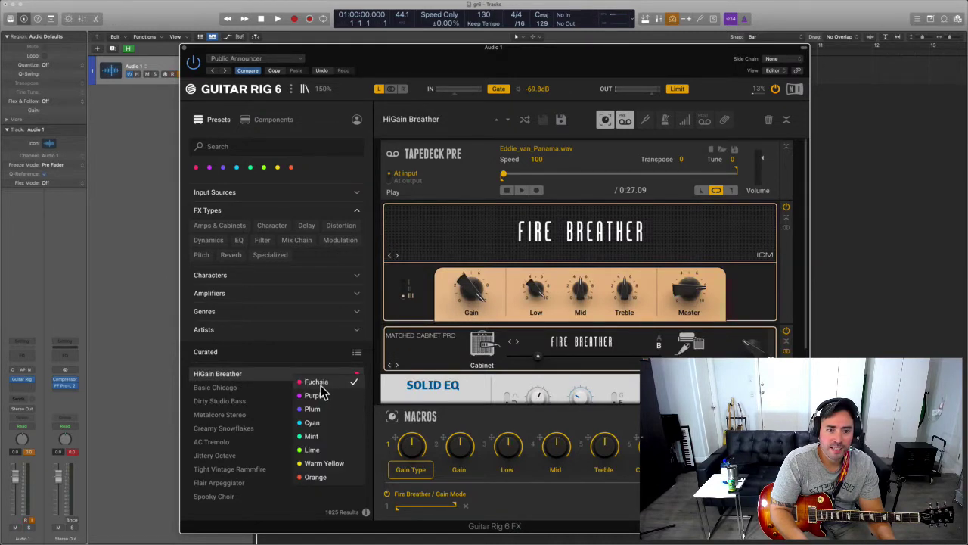
click(320, 385)
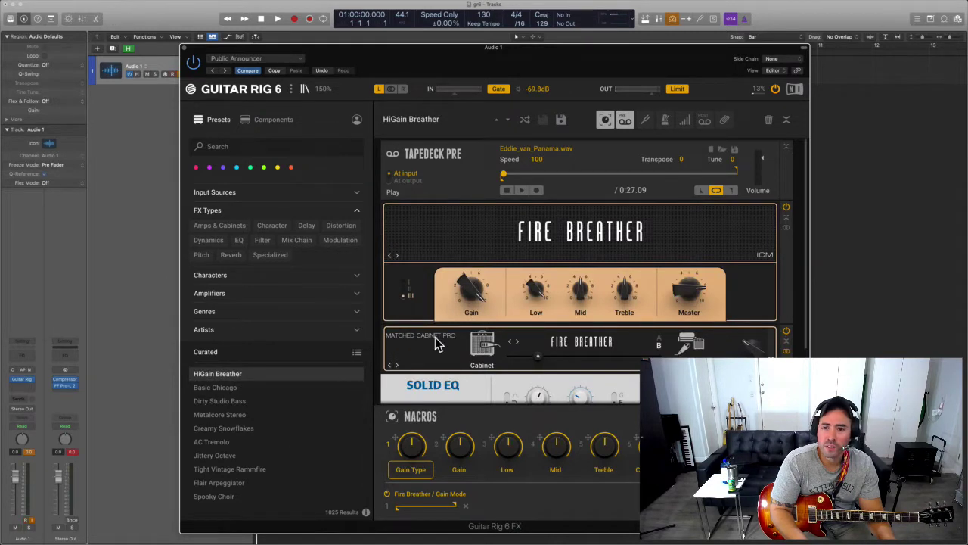
click(605, 122)
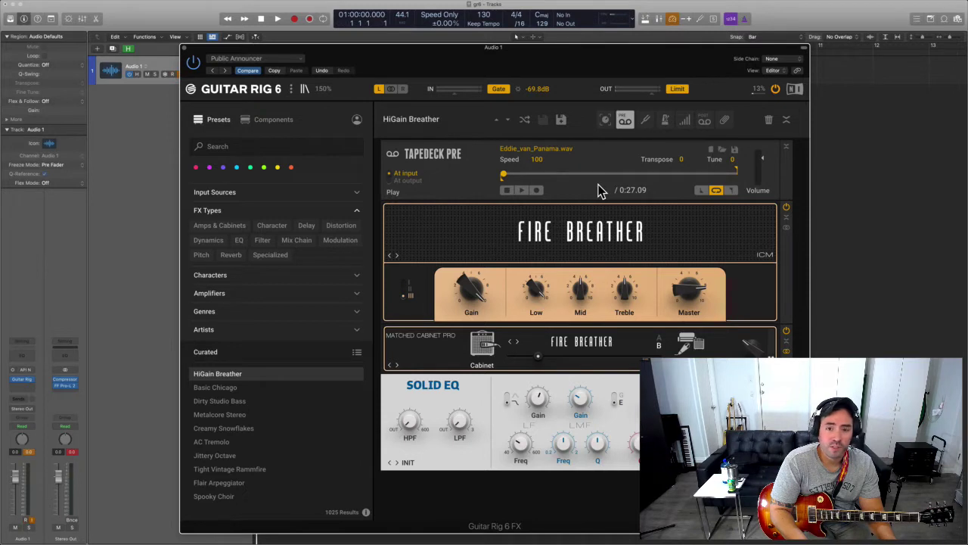
- Record a guitar take of about 17 seconds in the Tapedeck Pre and play it back at the input
click(538, 190)
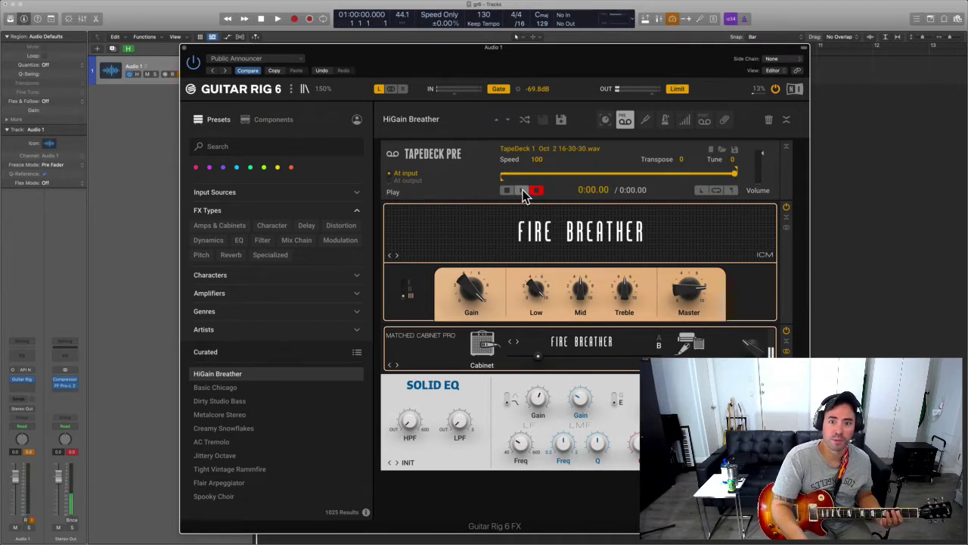
click(523, 190)
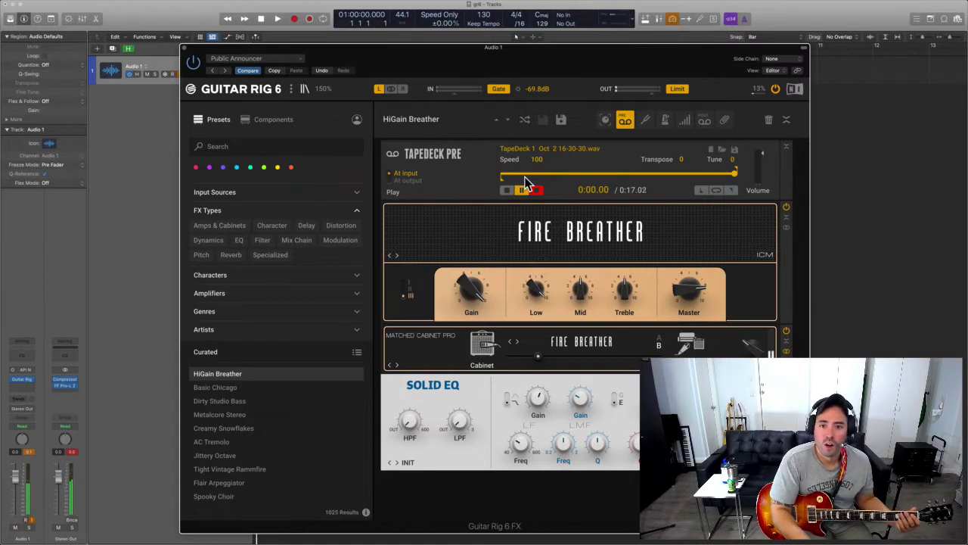
click(536, 190)
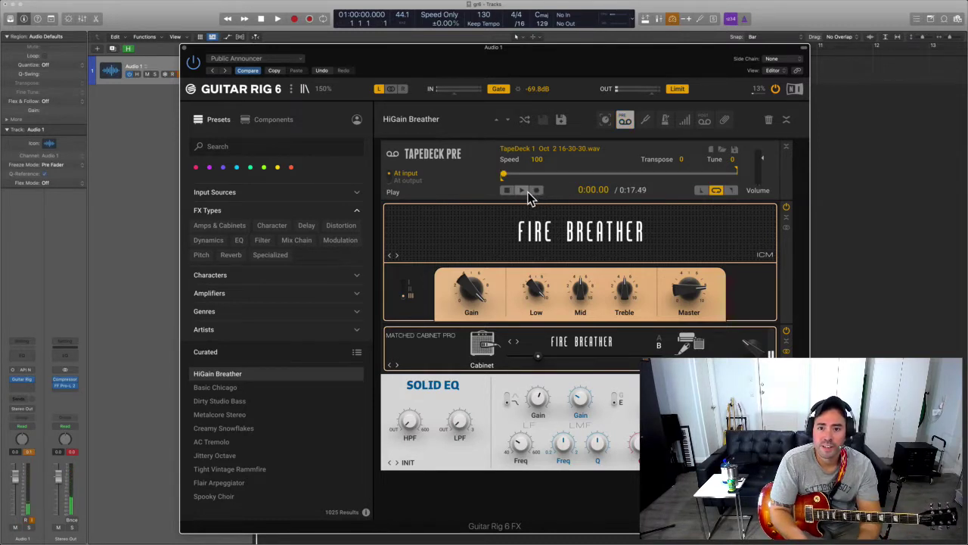
click(524, 190)
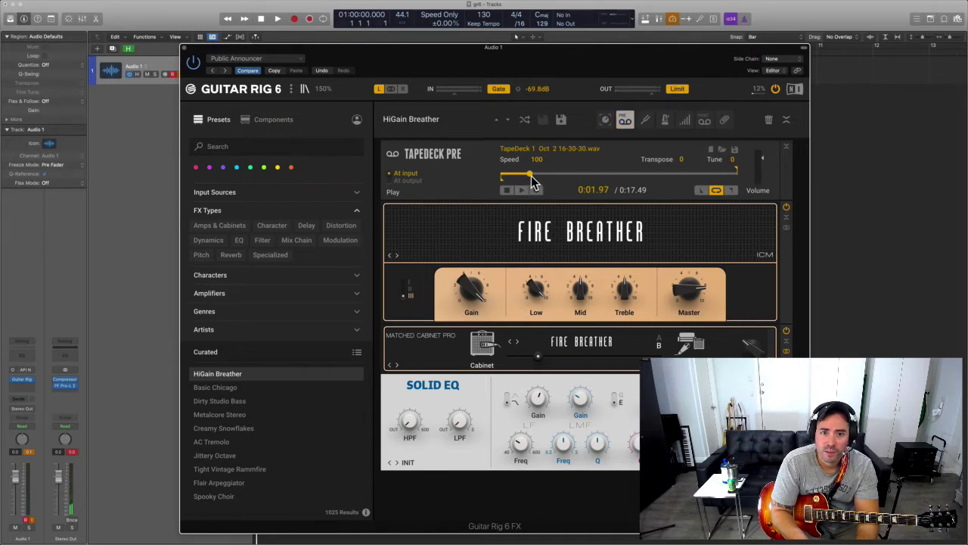
- Audition the recorded take At output, load the Basic Chicago preset, and compare playback with the Tapedeck Pre returned to At input
click(395, 182)
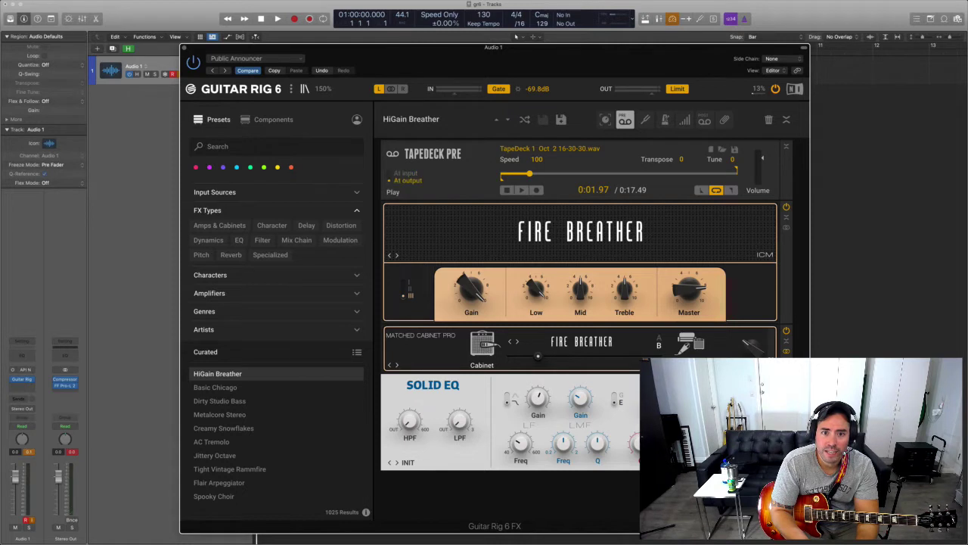
click(520, 193)
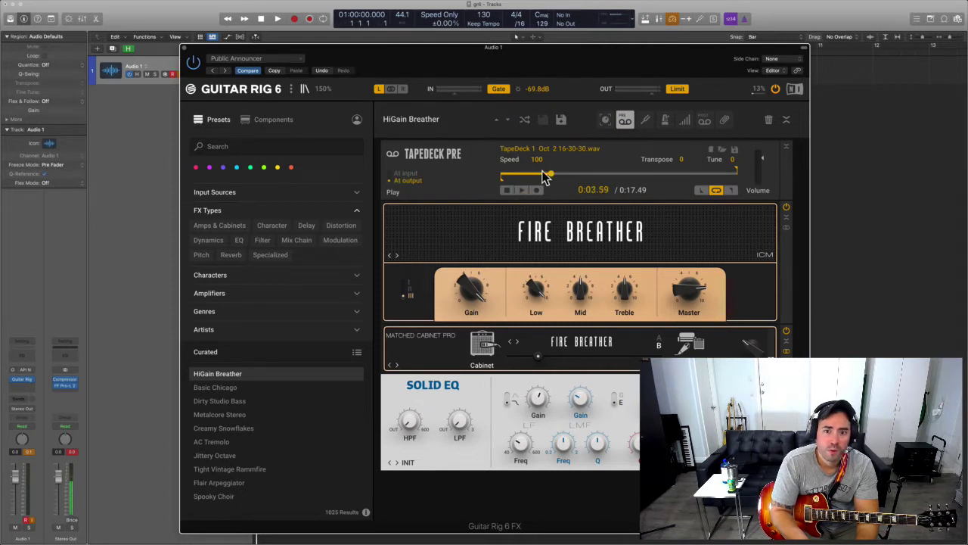
click(228, 390)
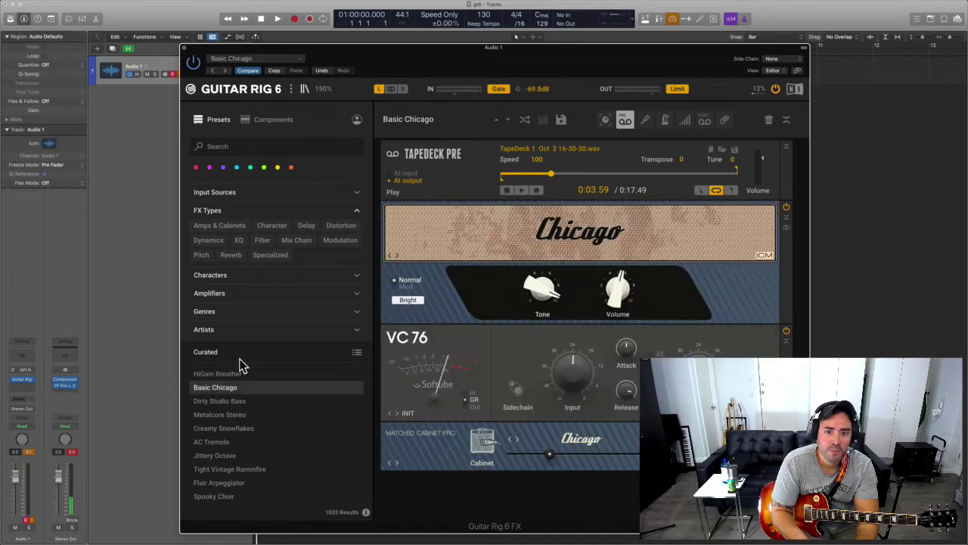
click(521, 193)
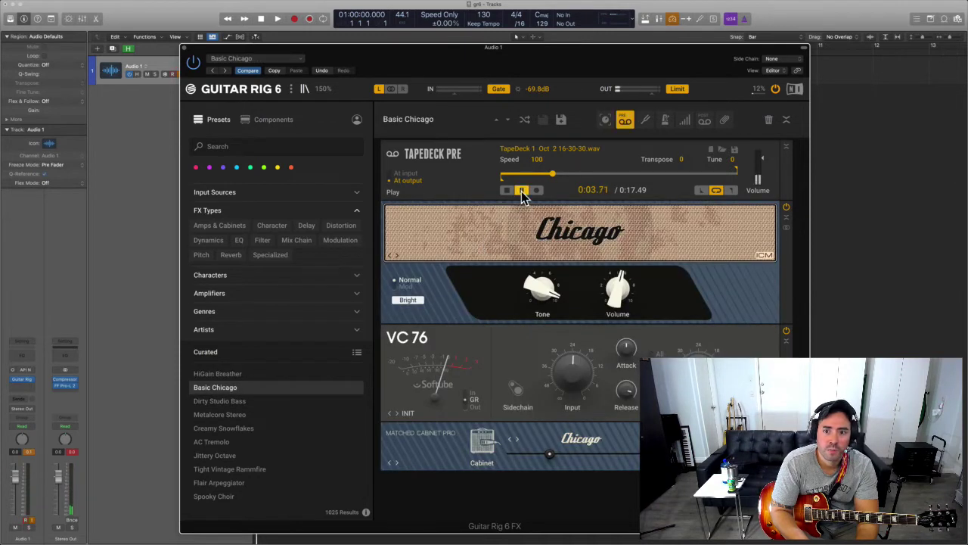
click(401, 174)
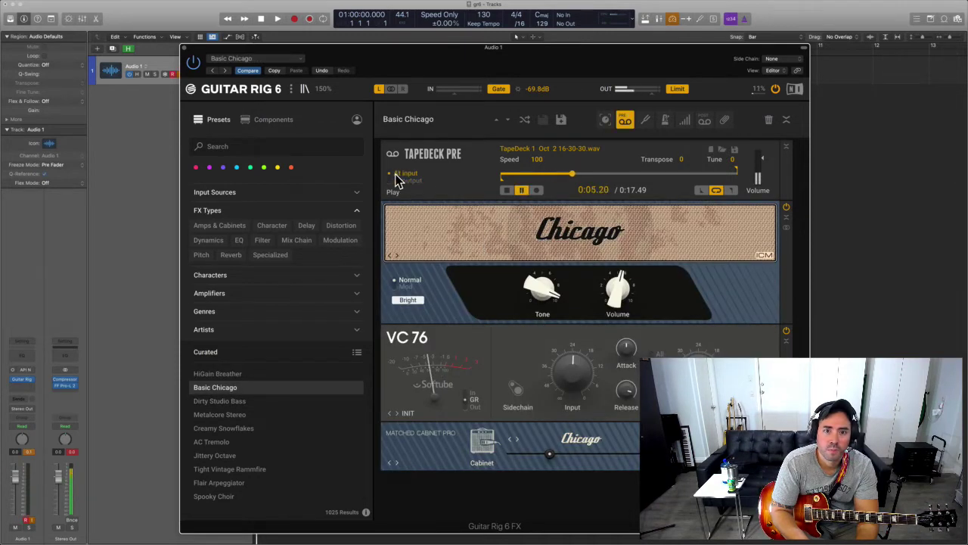
click(522, 190)
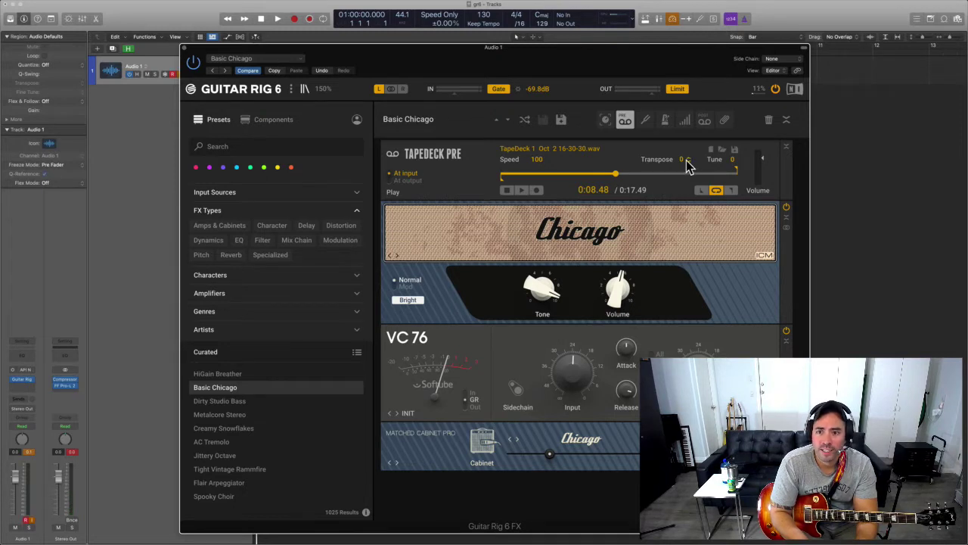
- Set the Tapedeck Pre's Transpose to -2 and play the take in parts through the HiGain Breather preset
click(263, 376)
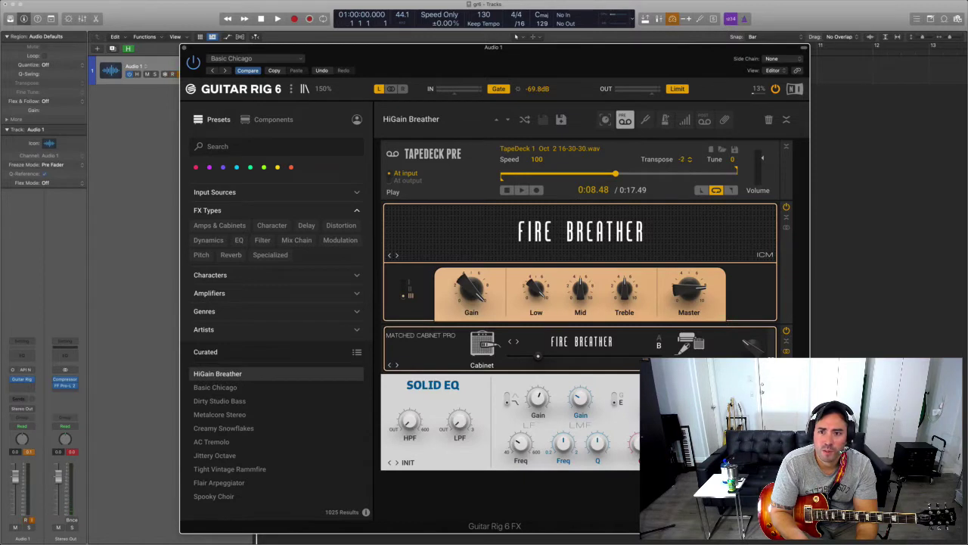
click(521, 190)
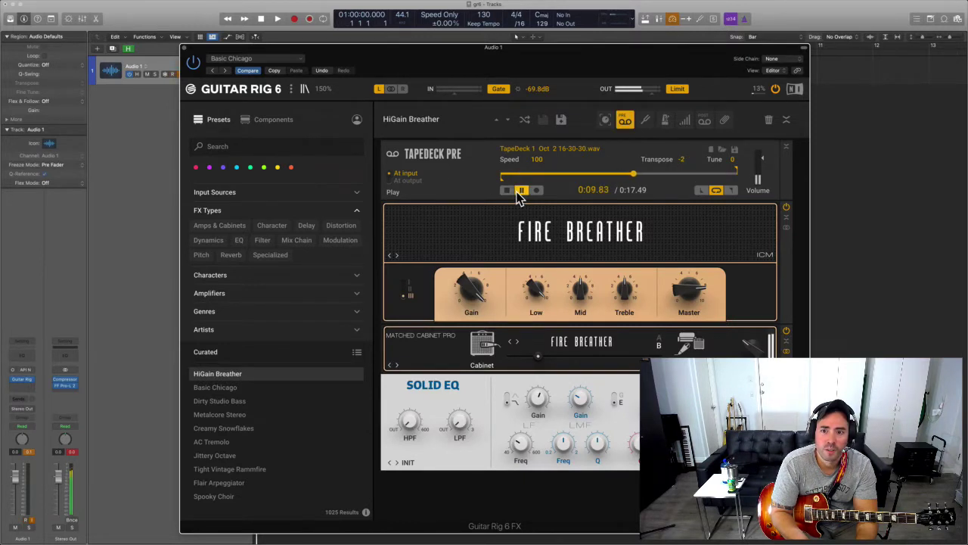
click(522, 190)
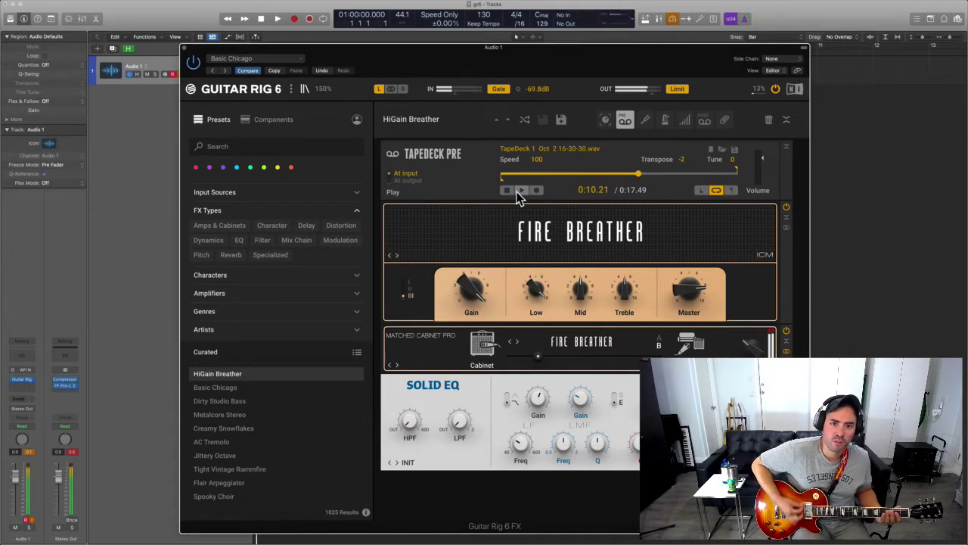
click(520, 192)
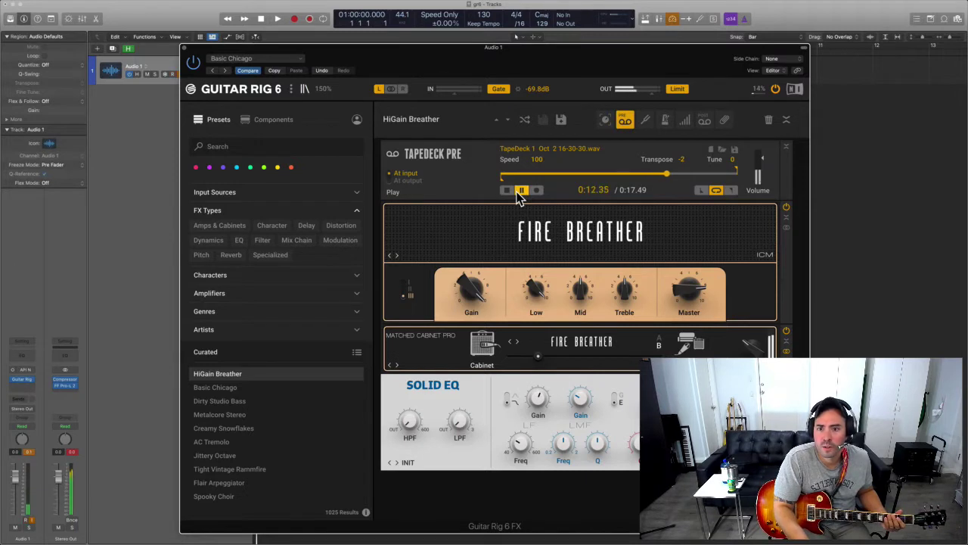
click(522, 190)
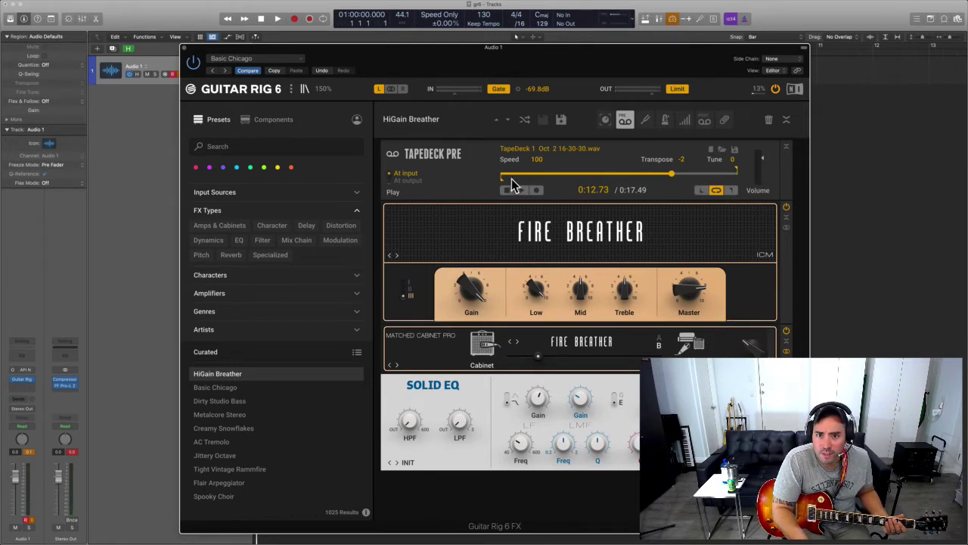
- Limit the Tapedeck Pre loop to a short section in the second half of the take and play it
click(561, 178)
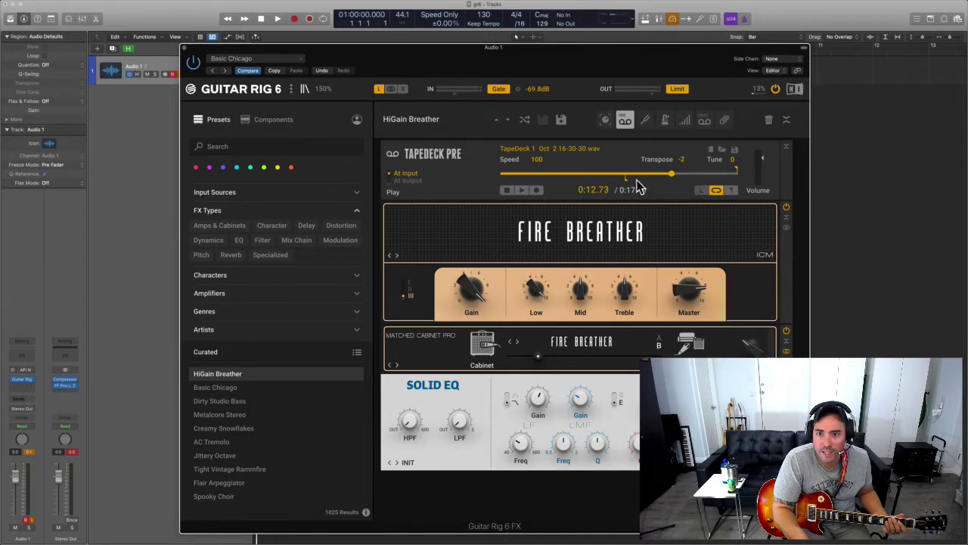
click(523, 191)
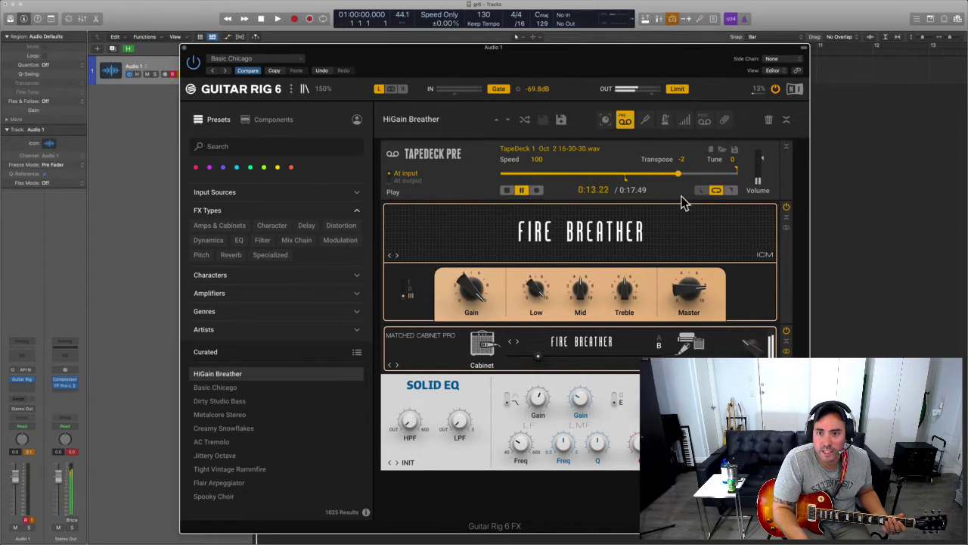
click(730, 190)
click(527, 190)
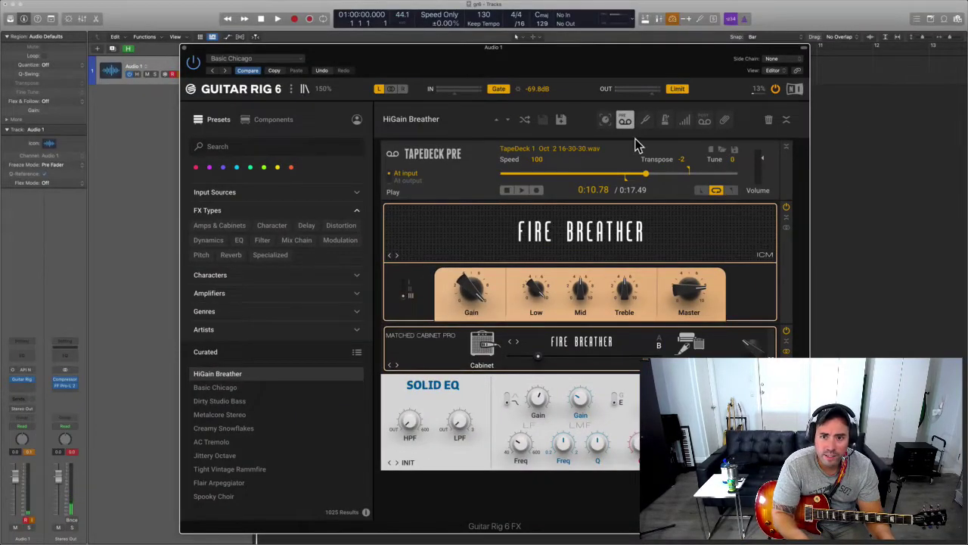
- Reposition the plug-in window and lower the Fire Breather amp's Master to 69.5 %
drag(581, 67, 587, 53)
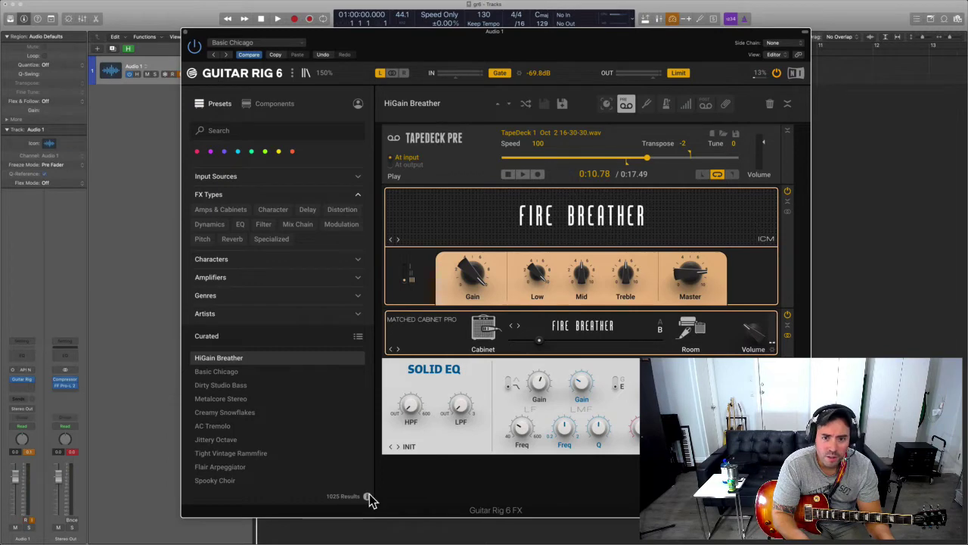
drag(371, 42, 412, 66)
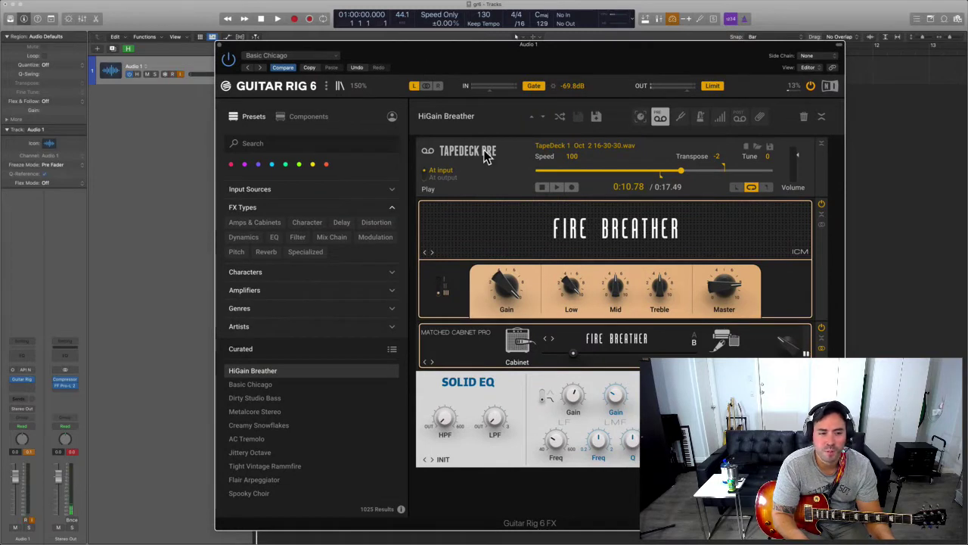
mouse_move(791, 158)
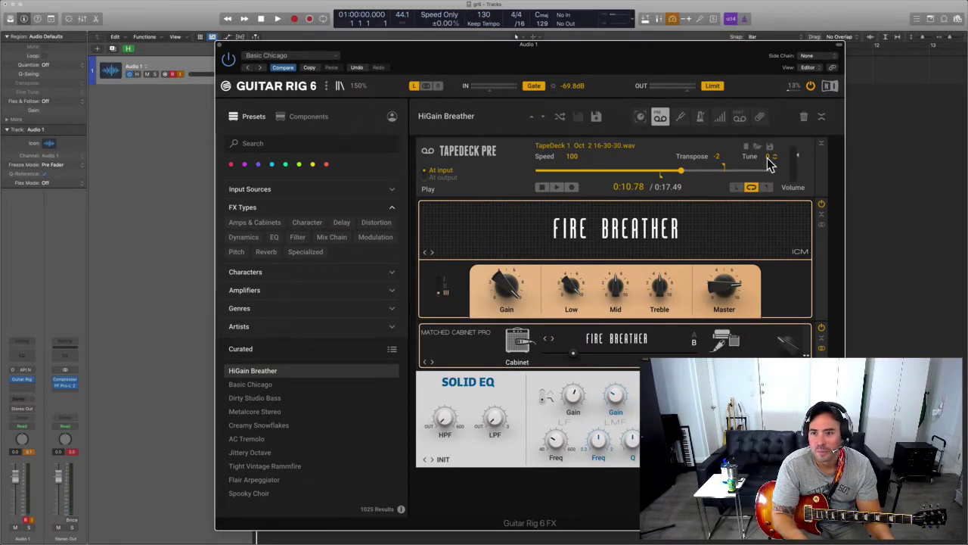
mouse_move(734, 291)
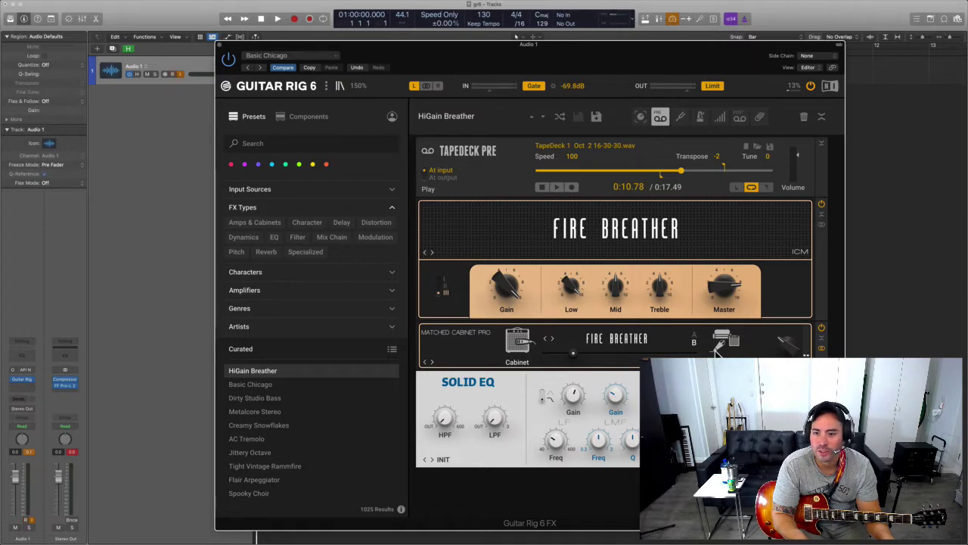
drag(725, 293, 717, 343)
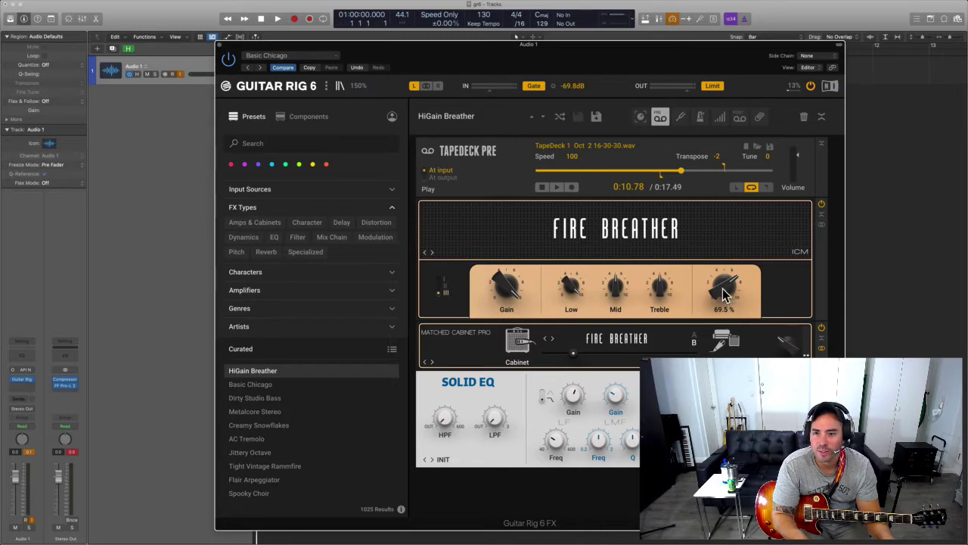
- Consult the manual's Toolbar section, return to Guitar Rig 6, and replace the Tapedeck Pre in the Rack with the Tuner
key(F11)
key(ctrl+Right)
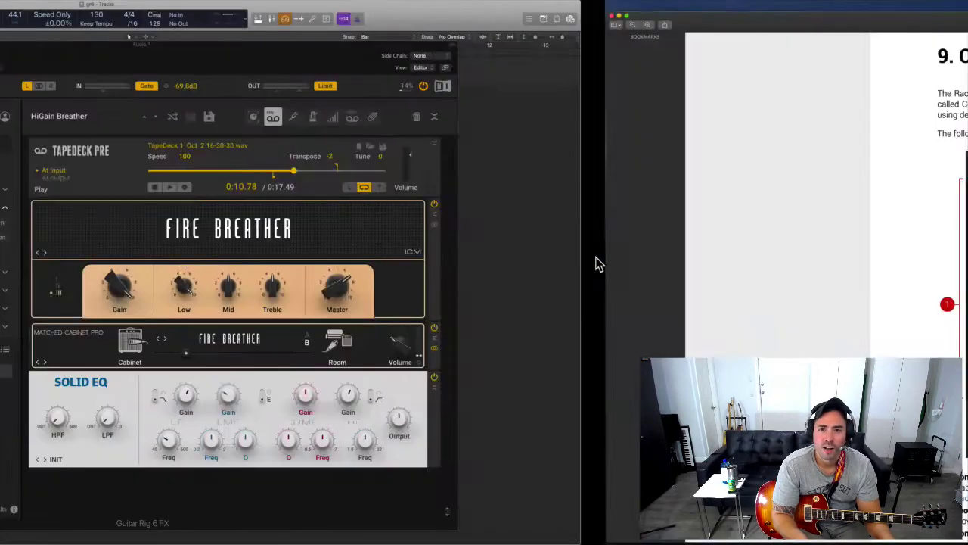
scroll(551, 242, down, 5)
scroll(551, 221, down, 10)
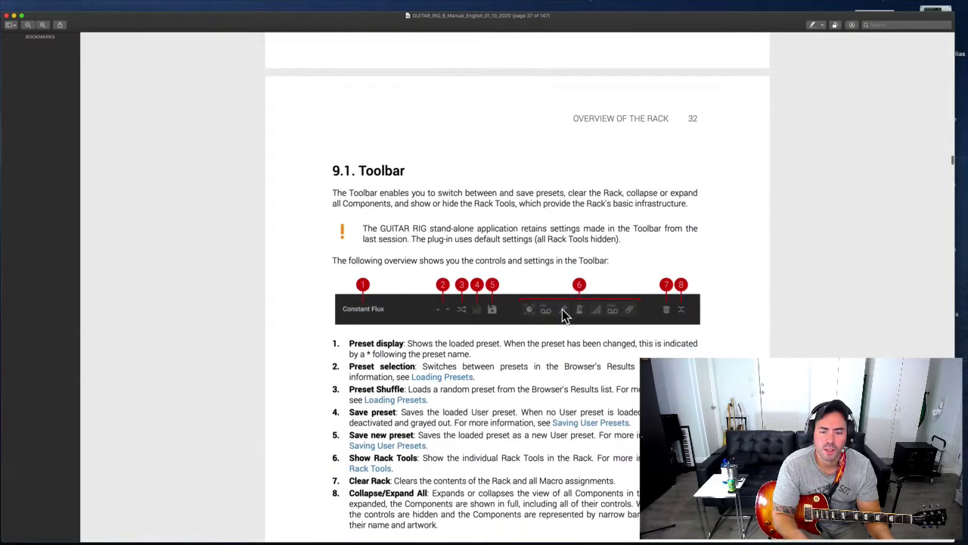
key(ctrl+Left)
click(669, 119)
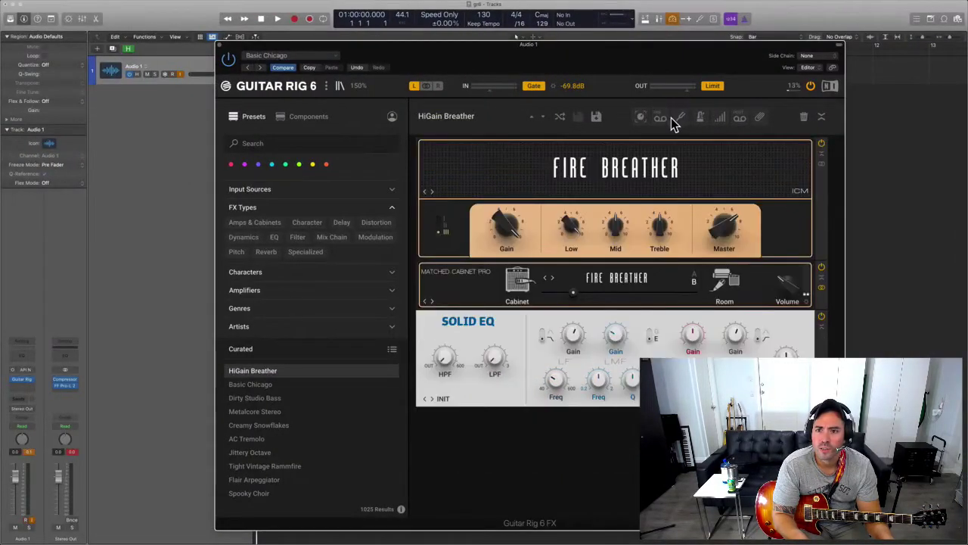
click(675, 117)
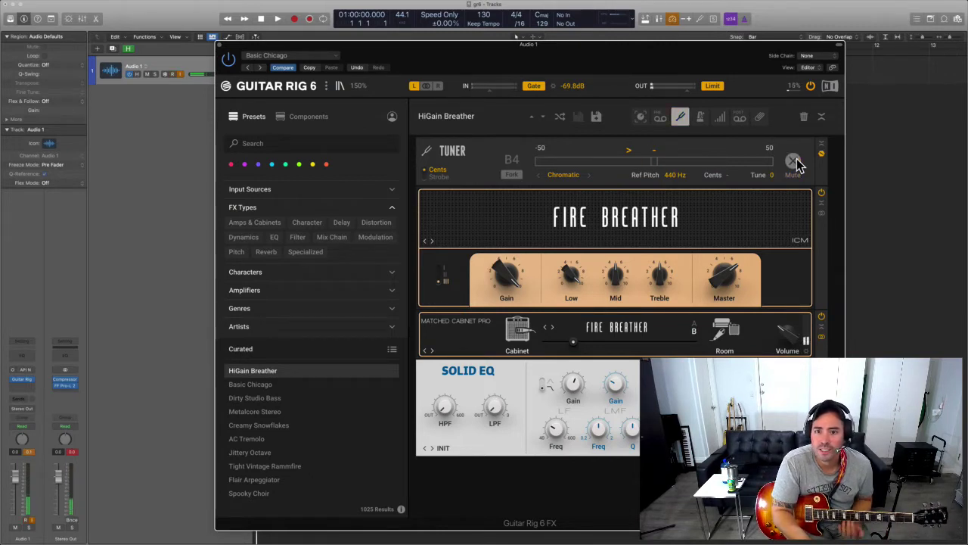
- Set the Tuner's mode to Guitar and its display to Strobe, trying the Fork reference tone
click(564, 175)
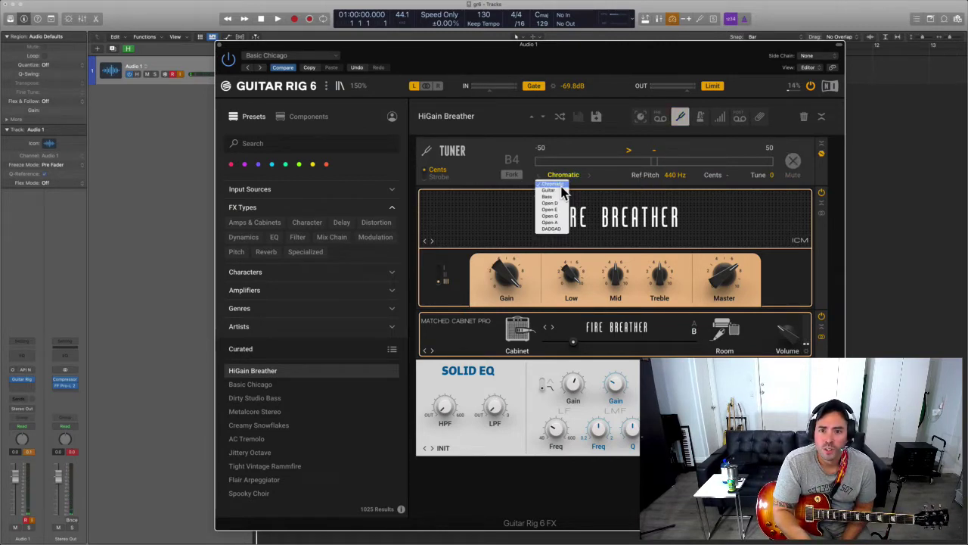
click(560, 189)
click(561, 179)
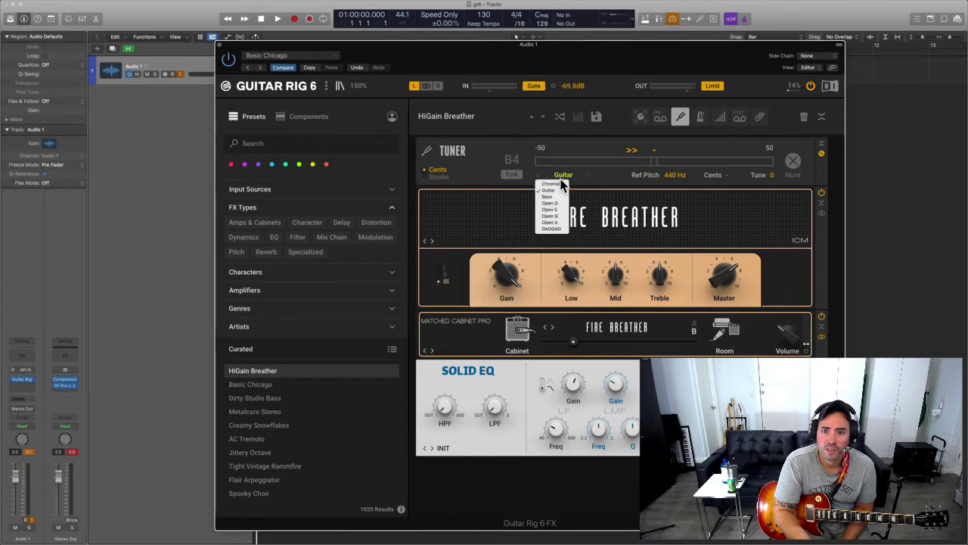
click(593, 180)
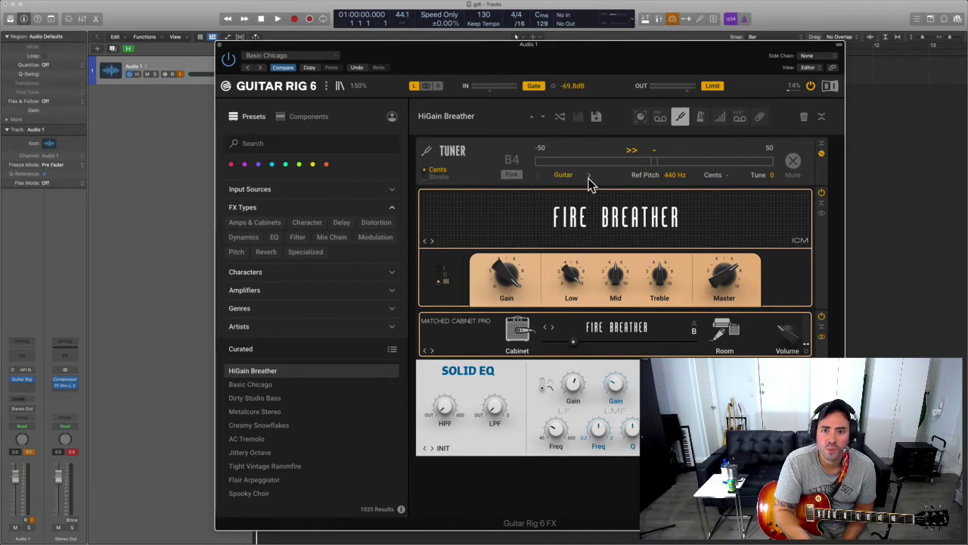
click(511, 176)
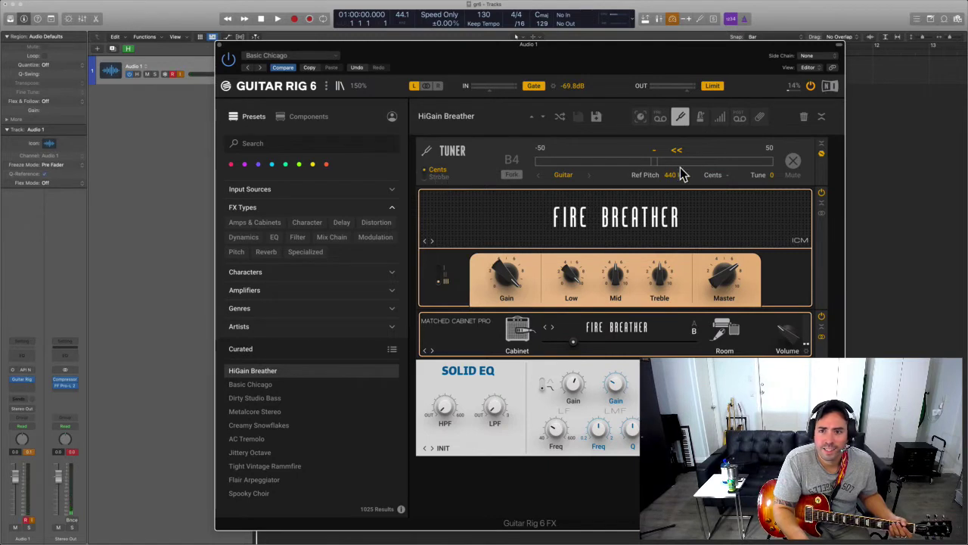
click(432, 177)
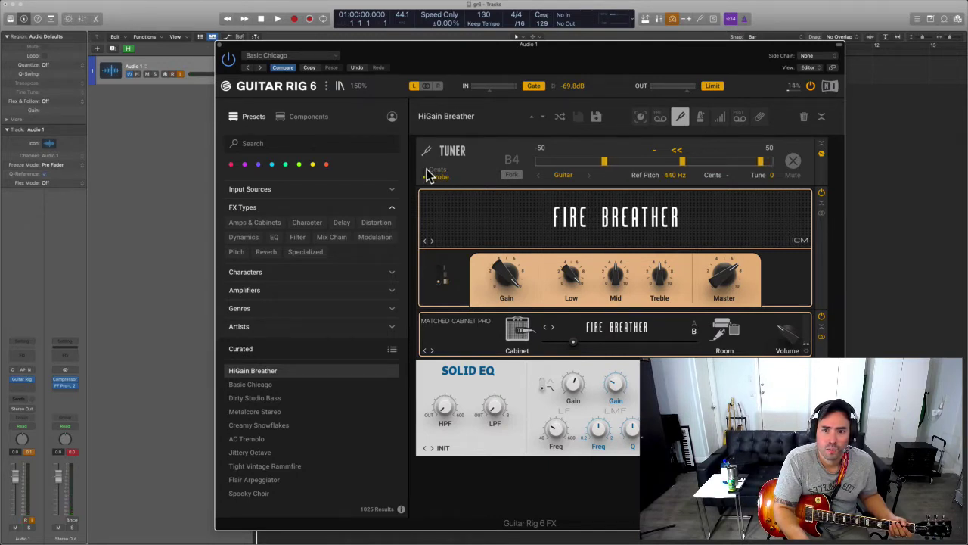
- Set the Tuner's display to Cents and replace the Tuner in the Rack with the Metronome
click(434, 170)
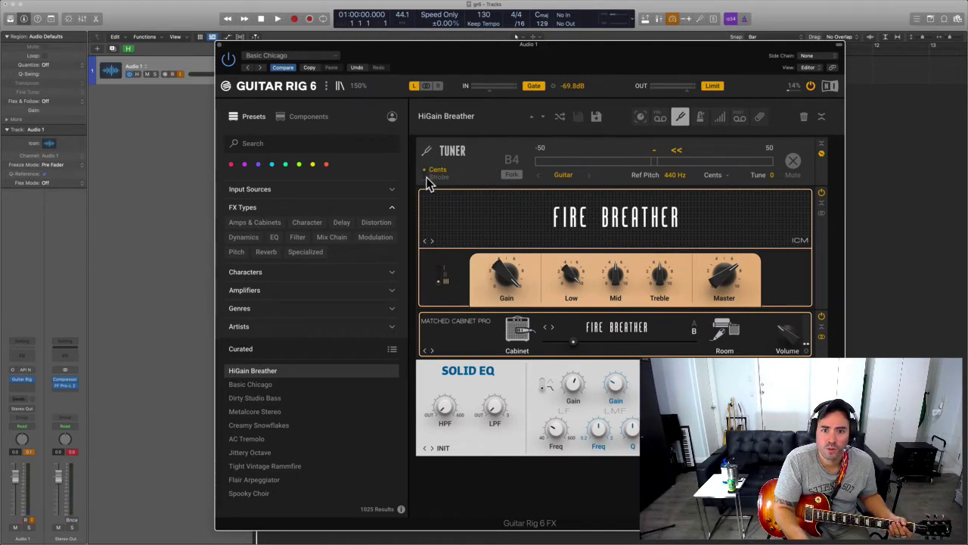
click(682, 119)
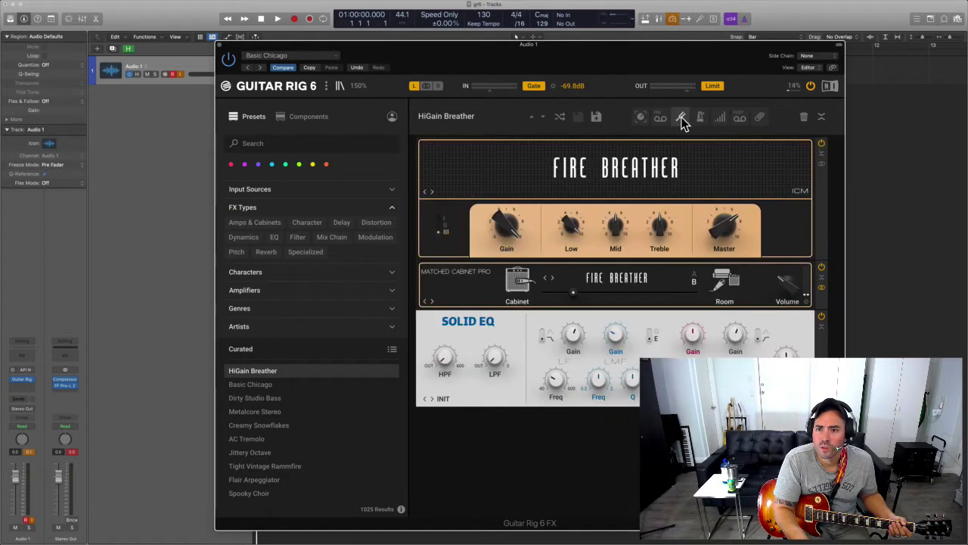
click(700, 120)
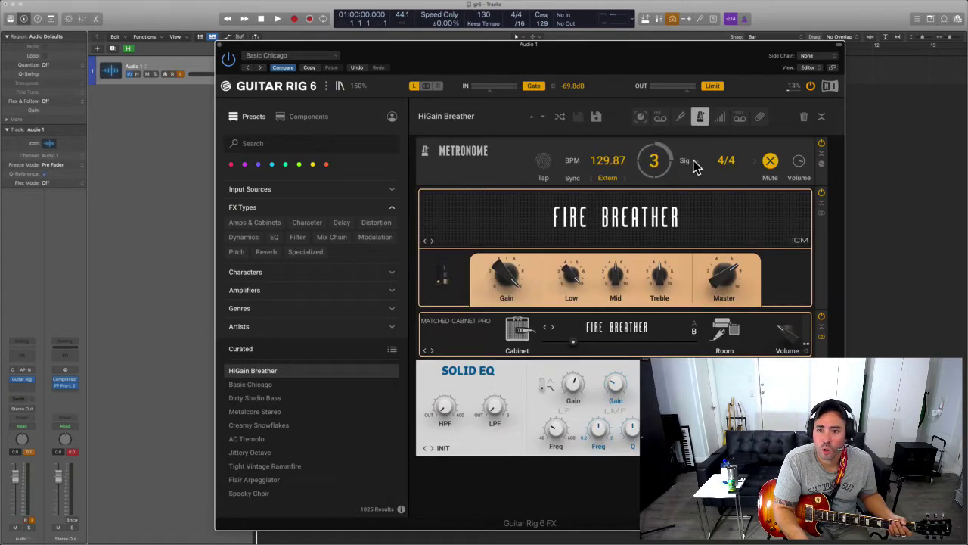
- Try the Metronome by unmuting it briefly, mute it again, and hide the Metronome from the Rack
click(771, 163)
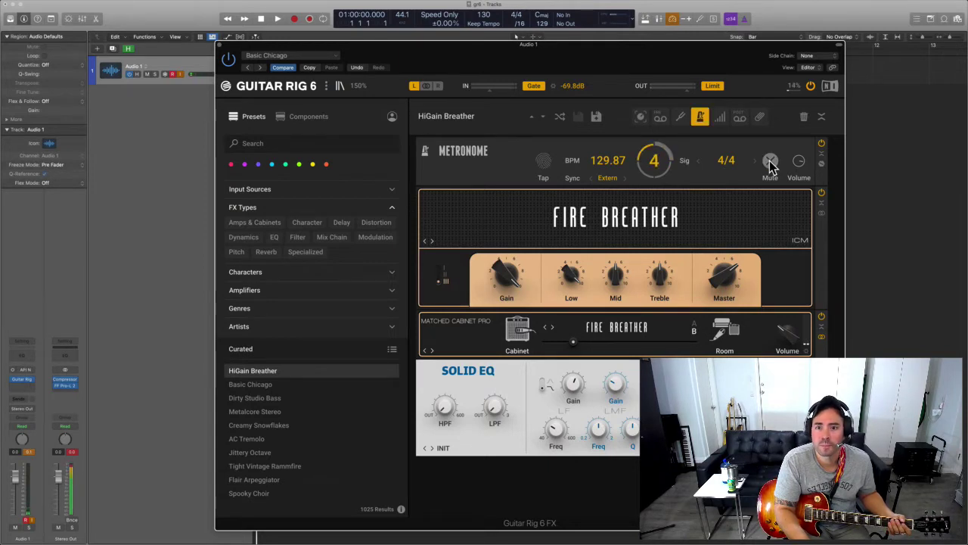
click(771, 164)
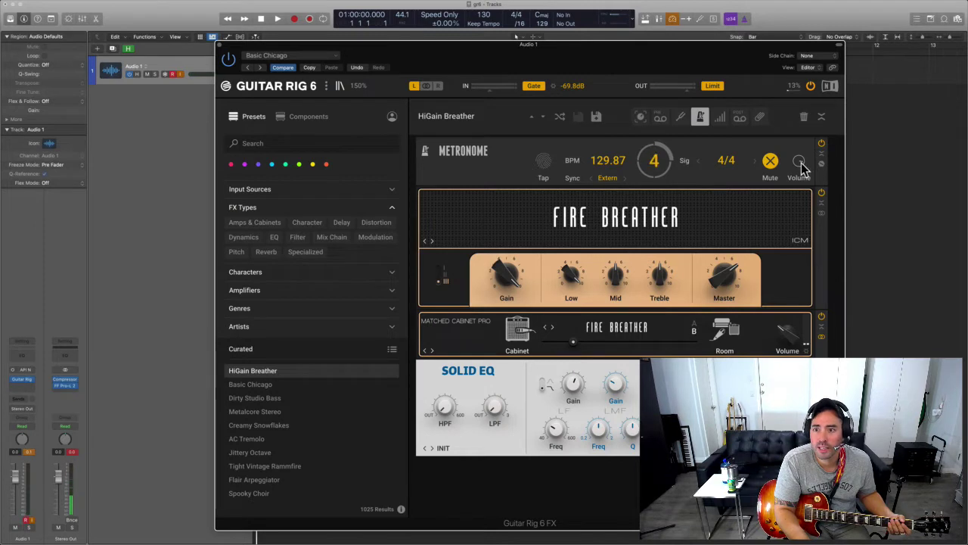
mouse_move(801, 168)
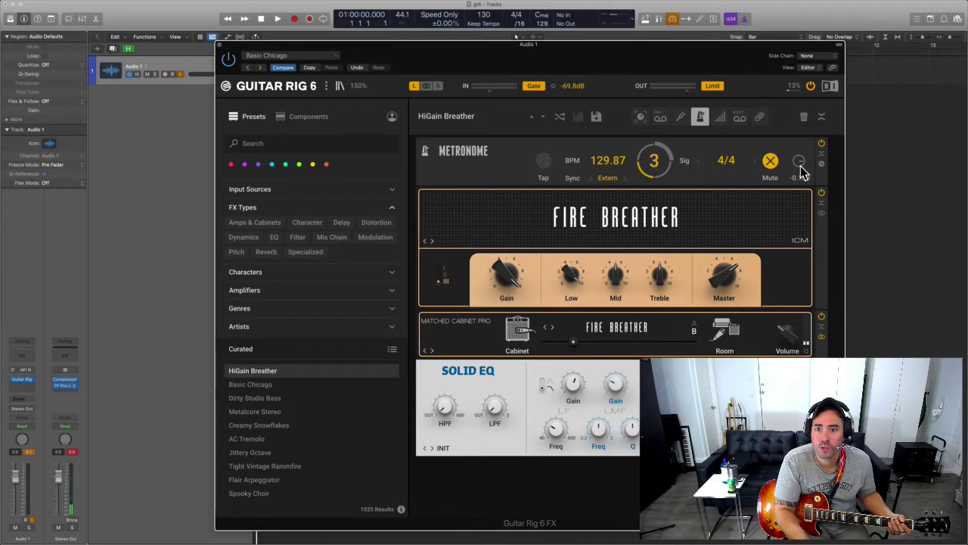
click(701, 117)
- Show the Preset Volume and the Tapedeck Post in the Rack in turn, and replace them with the Global FX
click(718, 121)
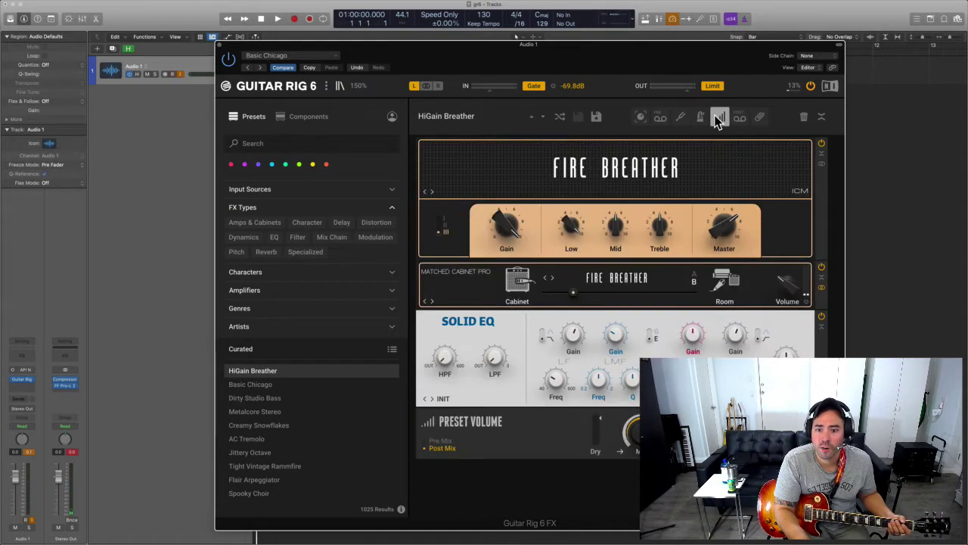
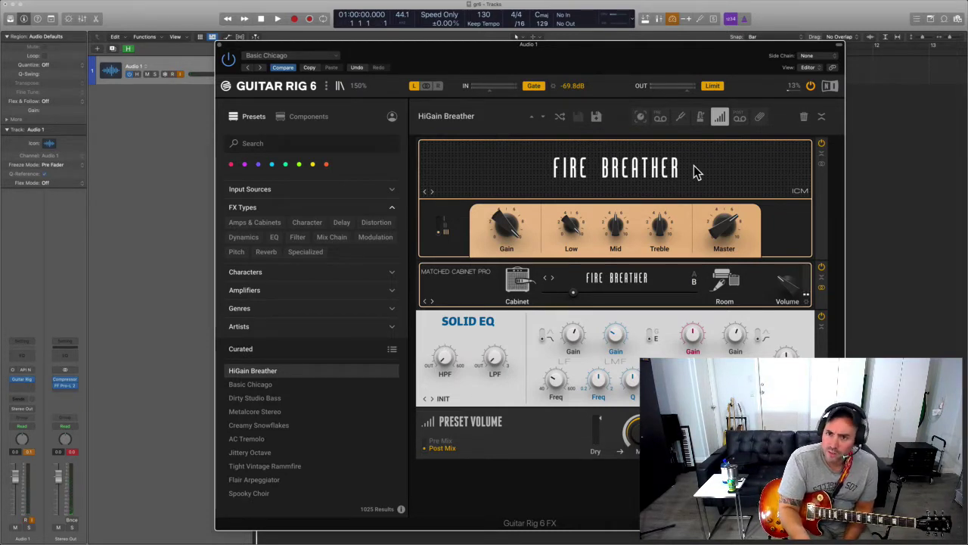
click(718, 119)
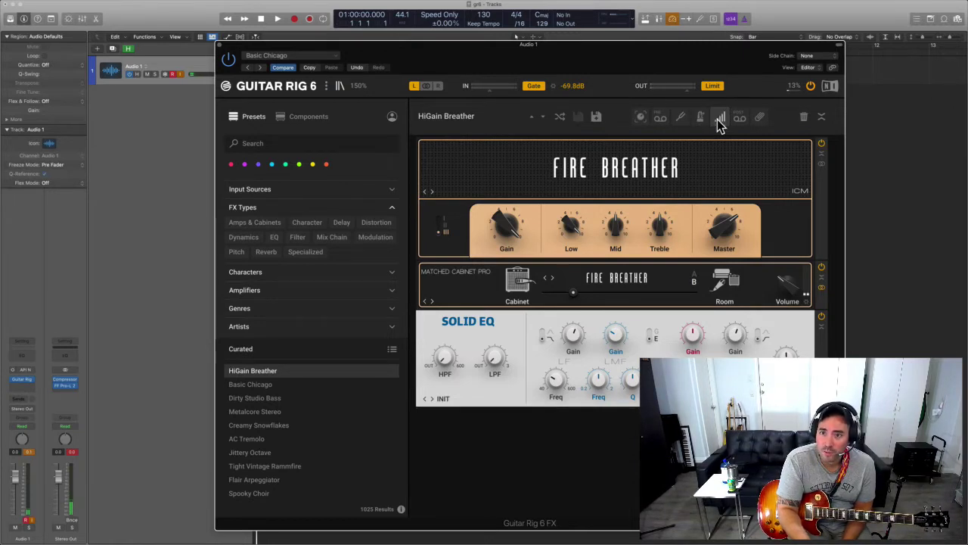
click(740, 120)
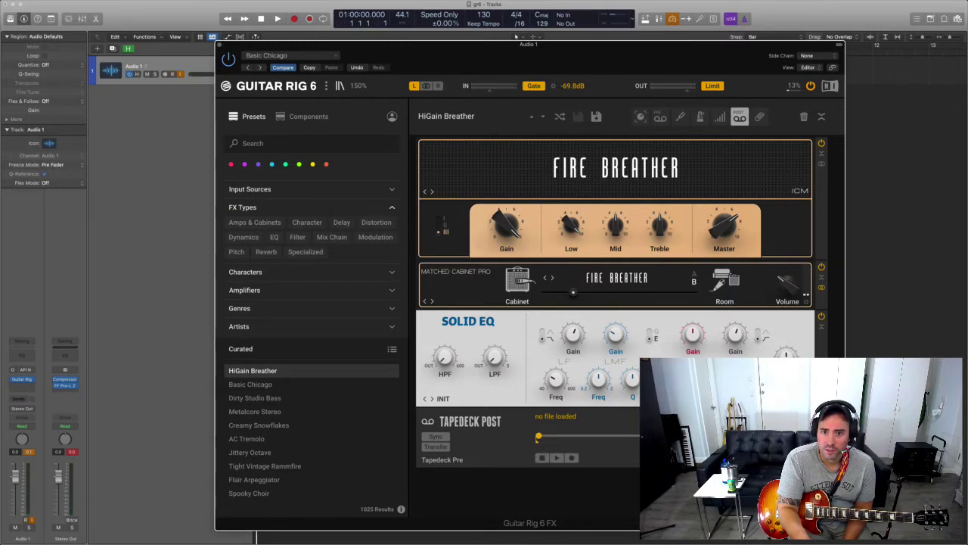
click(739, 118)
click(760, 117)
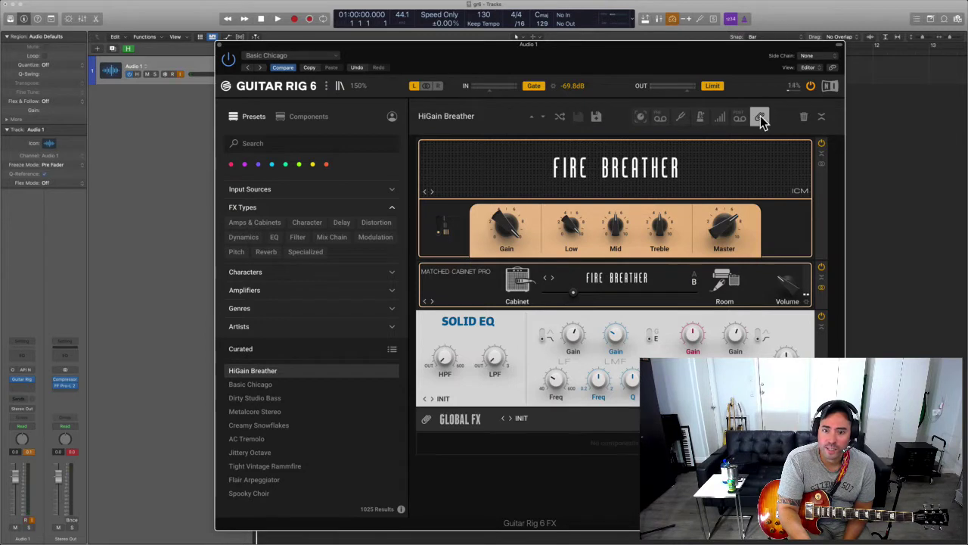
- Try the Delay and Reverb preset in the Global FX and restore its INIT preset
click(510, 418)
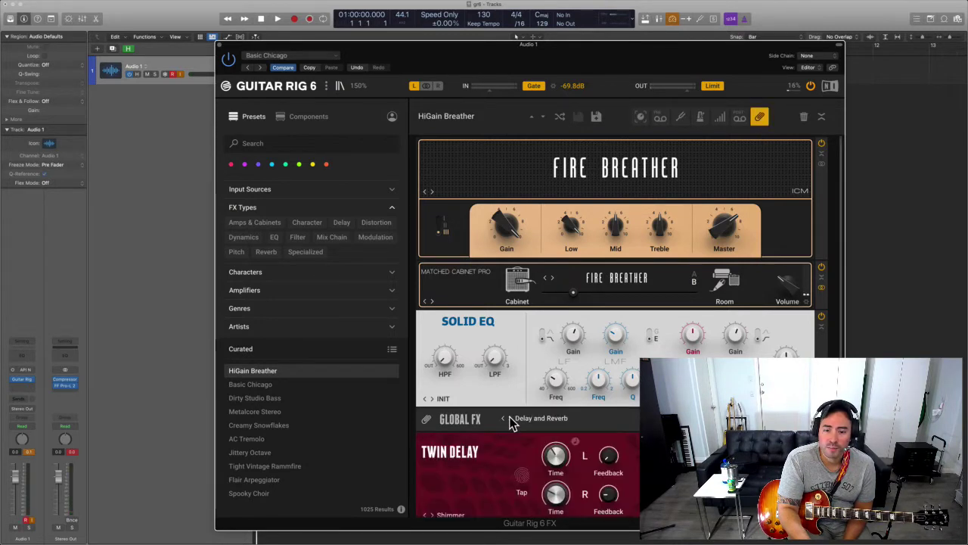
click(583, 424)
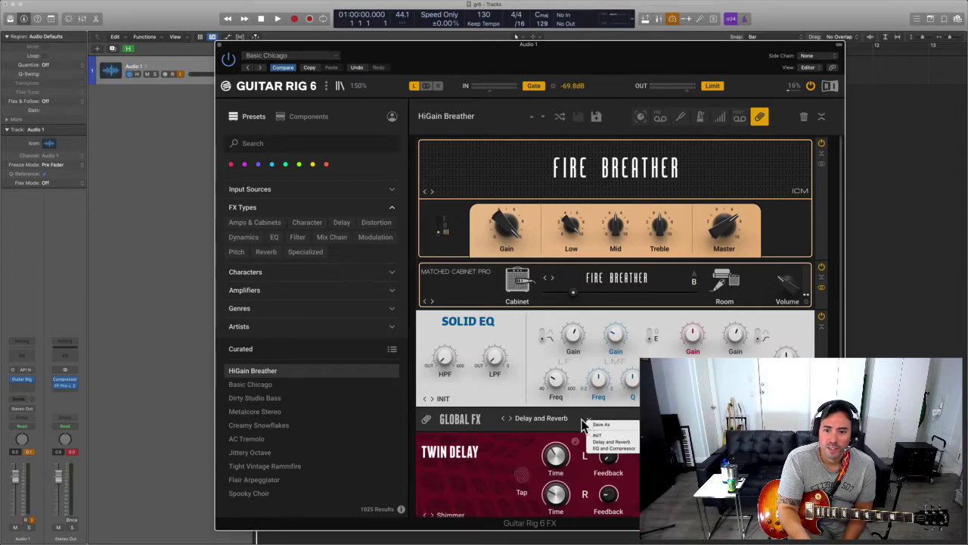
click(579, 418)
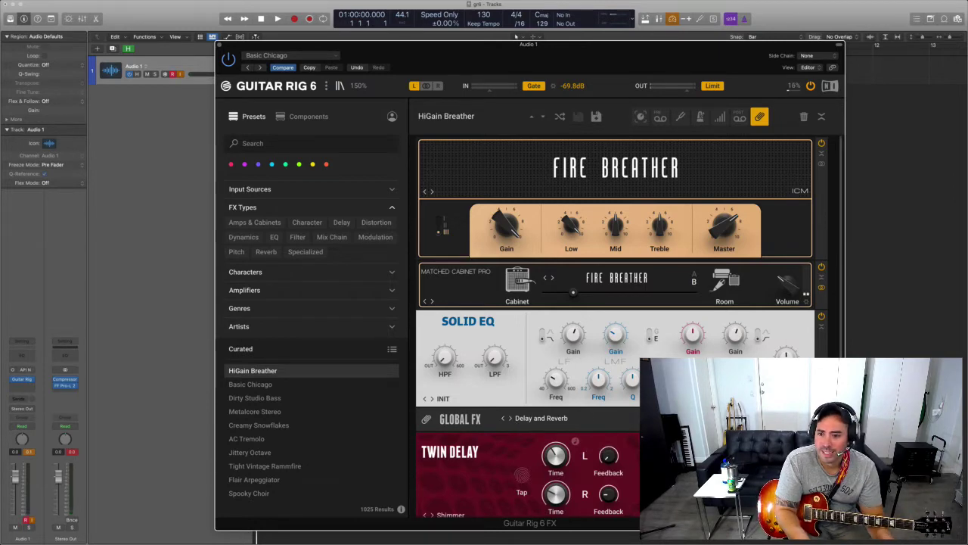
- Switch to the Guitar Rig 6 manual and read about Component Controls and adding, deleting, replacing and moving Components in the Rack
key(ctrl+Left)
key(ctrl+Right)
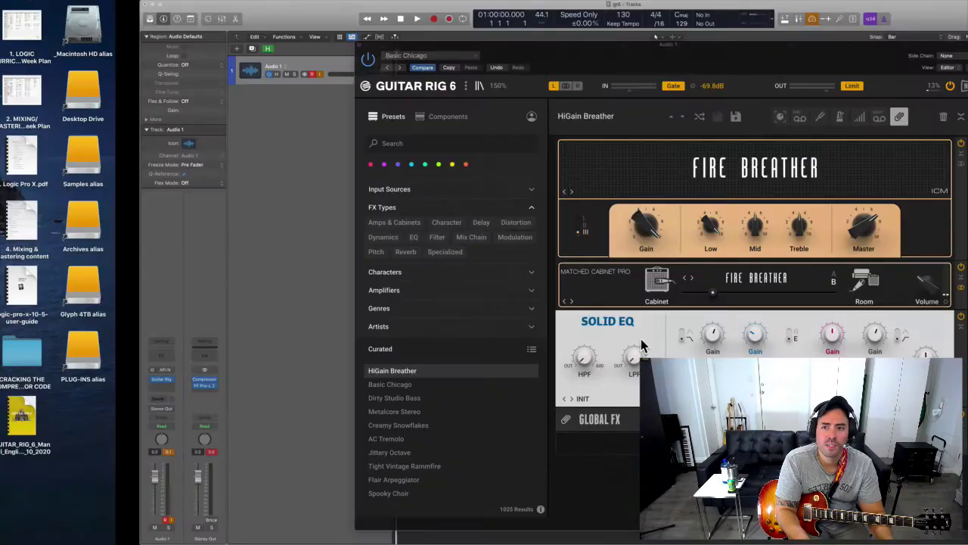
key(ctrl+Right)
scroll(579, 432, down, 10)
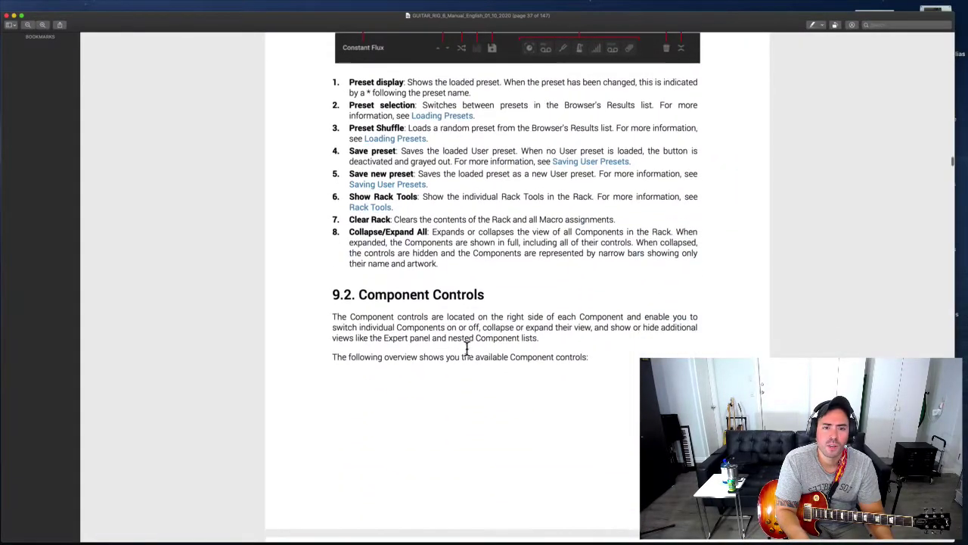
scroll(425, 259, down, 10)
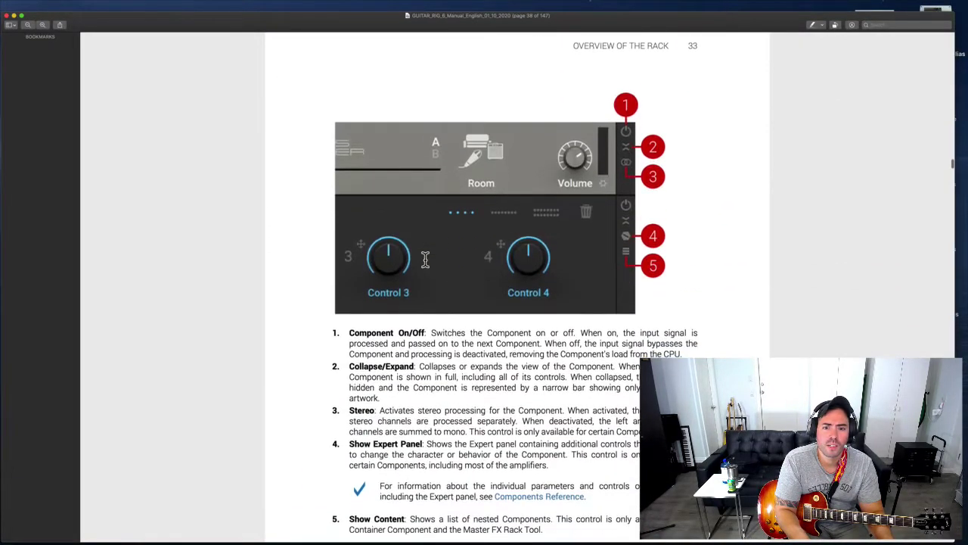
scroll(425, 259, down, 15)
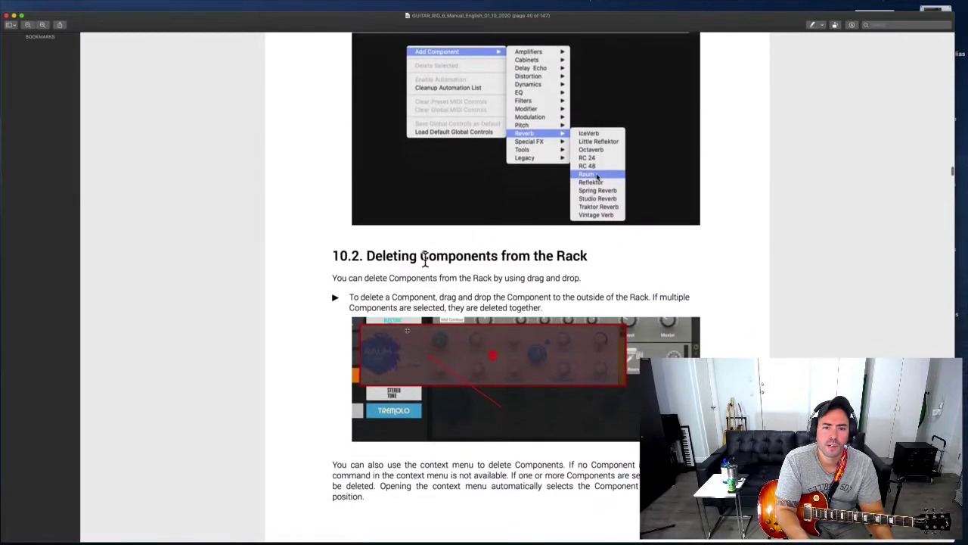
scroll(456, 407, down, 10)
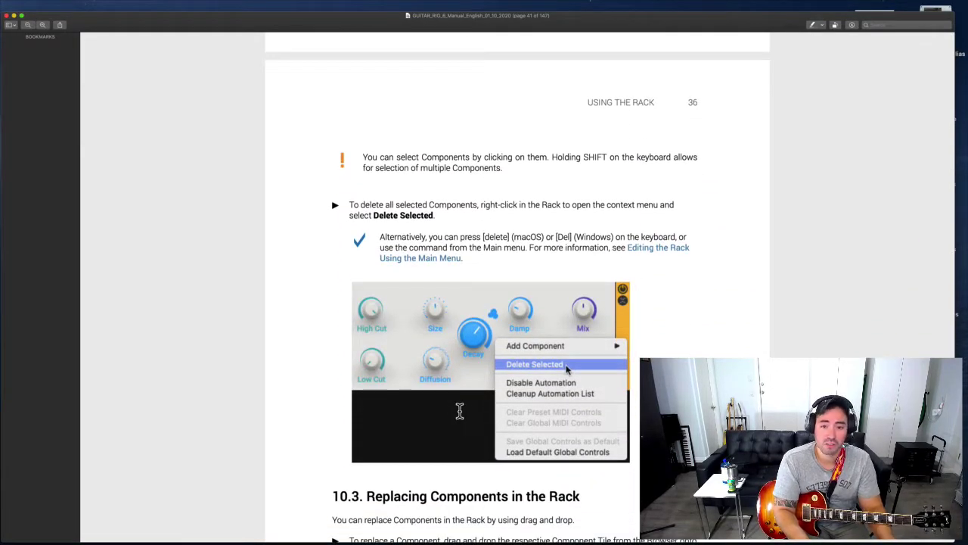
click(528, 366)
scroll(502, 361, down, 5)
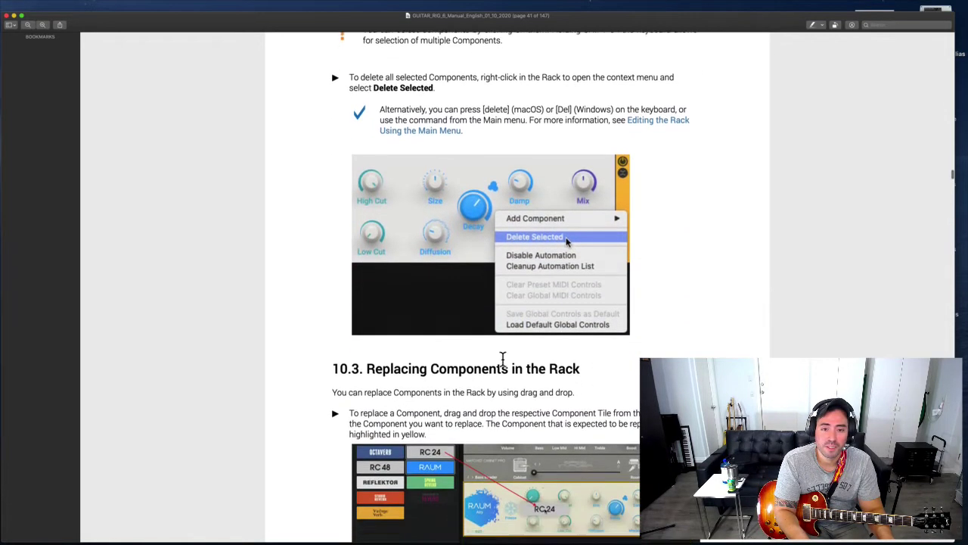
scroll(552, 276, down, 6)
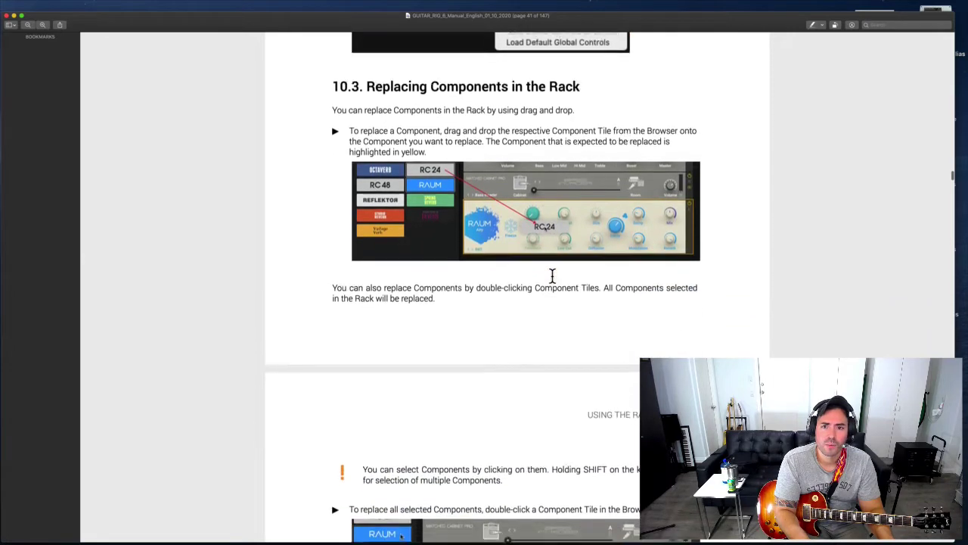
scroll(540, 334, down, 5)
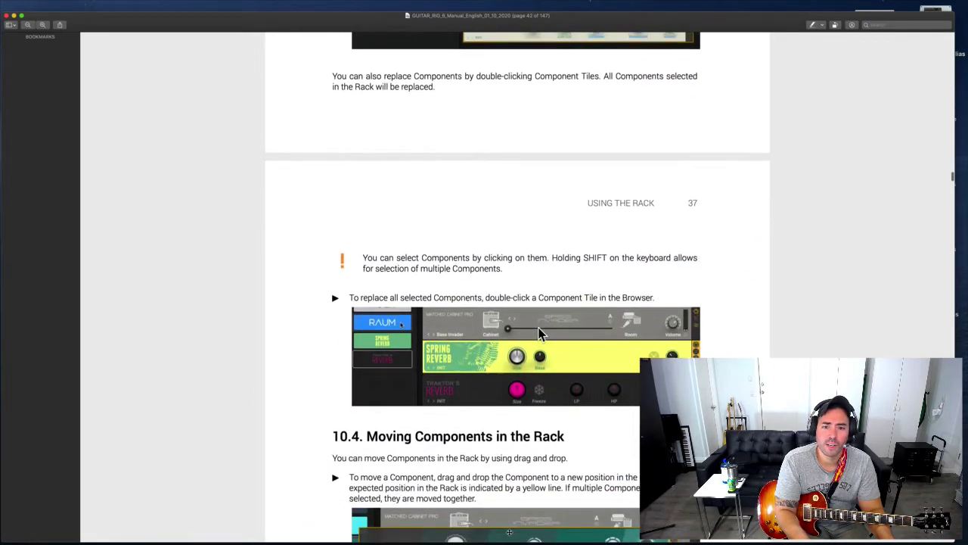
scroll(540, 334, down, 8)
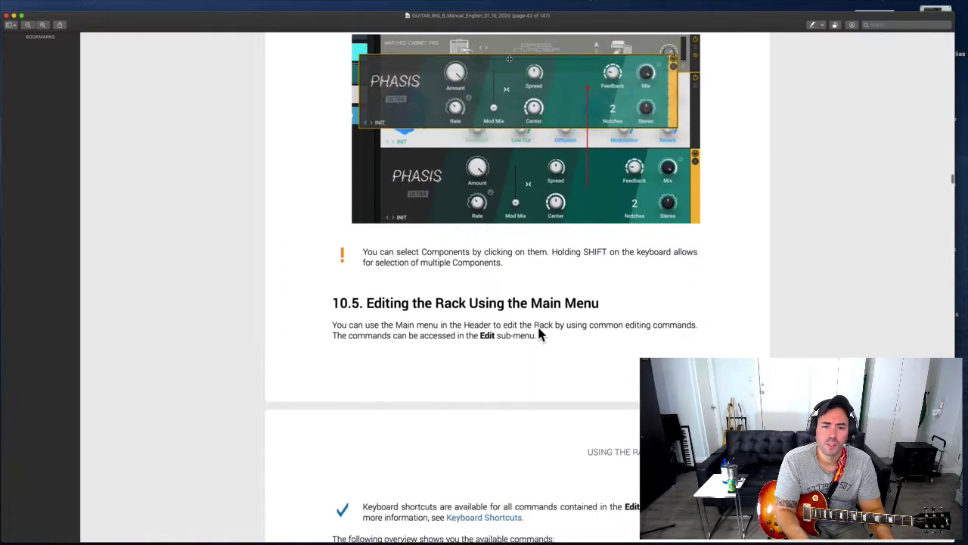
- Return to Guitar Rig 6, move the Fire Breather amp below the Matched Cabinet Pro, and check the amp's context commands
key(ctrl+Right)
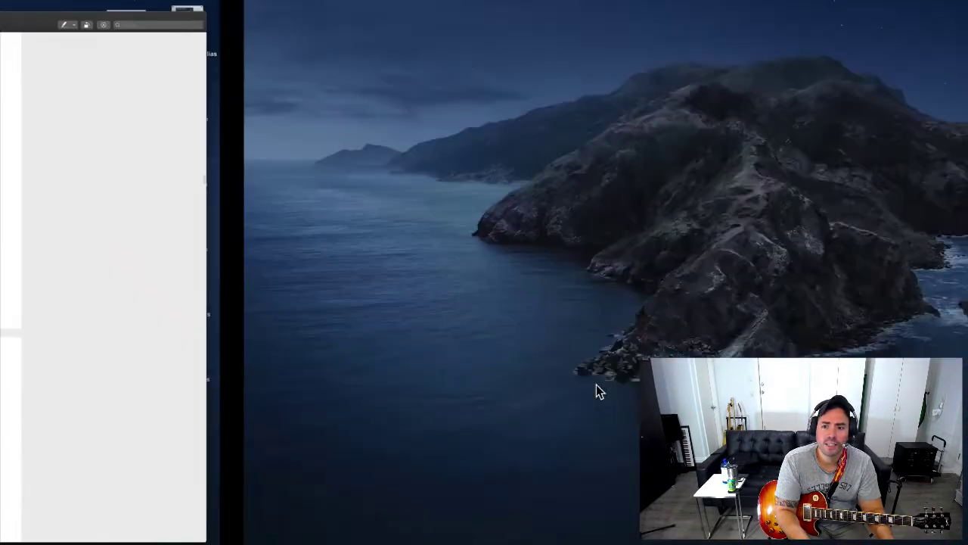
key(ctrl+Left)
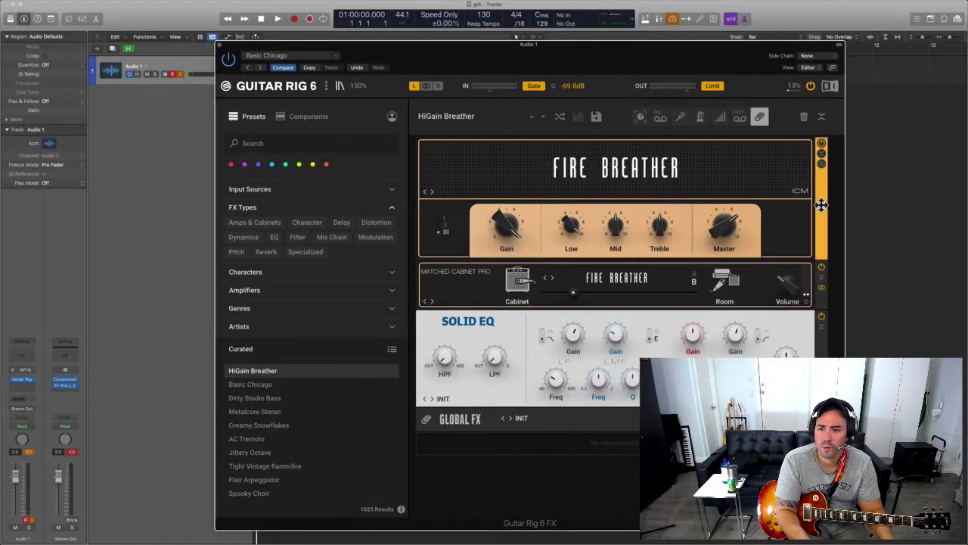
mouse_move(817, 212)
mouse_down()
mouse_move(819, 413)
mouse_move(823, 201)
mouse_up()
right_click(820, 230)
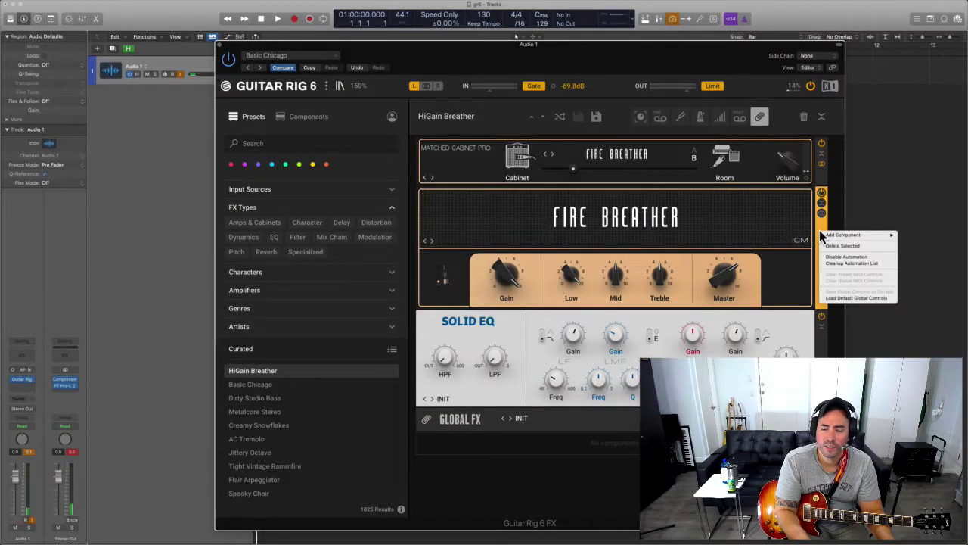
key(Escape)
- Switch back to the manual and read about editing the Rack, the Rack Tools, Macro assignments and the Tapedeck Pre
key(ctrl+Right)
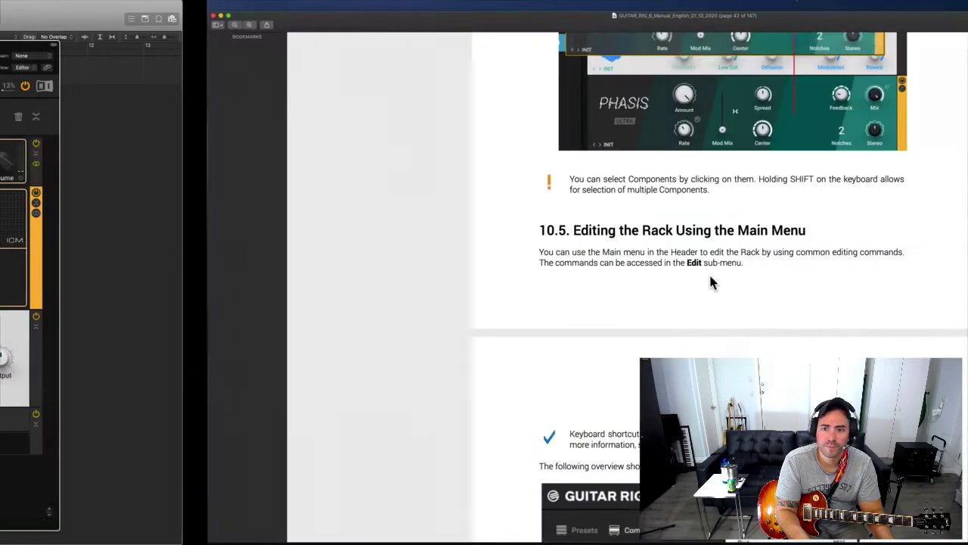
scroll(616, 368, down, 5)
scroll(615, 368, down, 10)
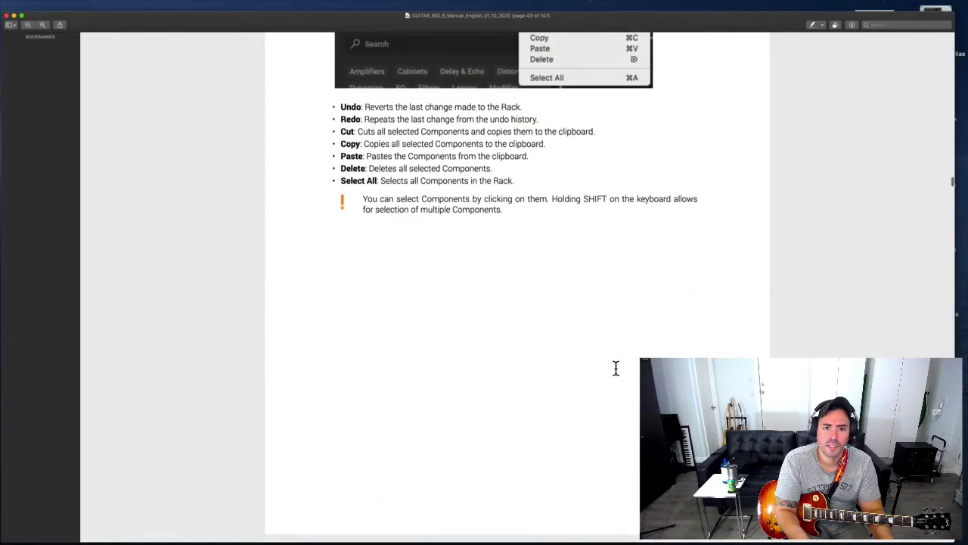
scroll(615, 369, down, 4)
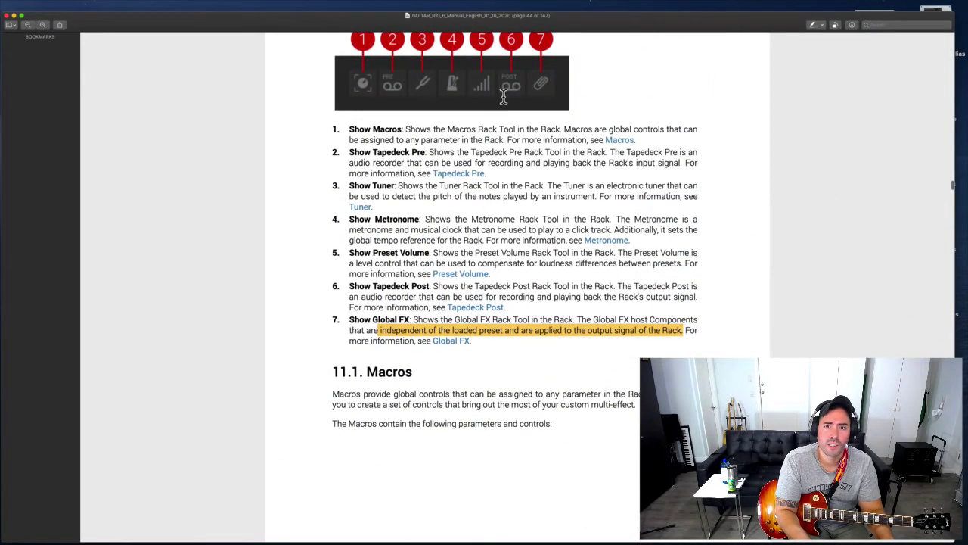
scroll(515, 316, down, 20)
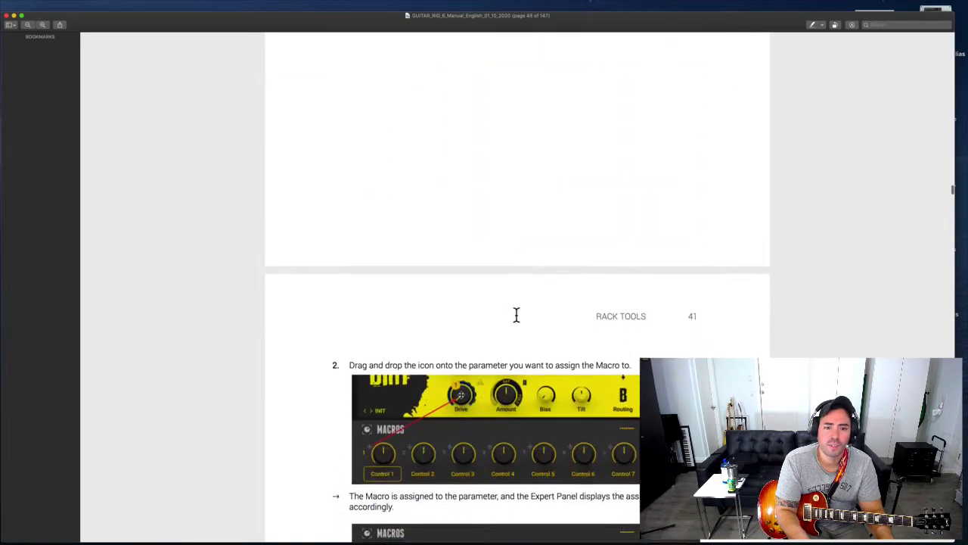
scroll(516, 315, down, 15)
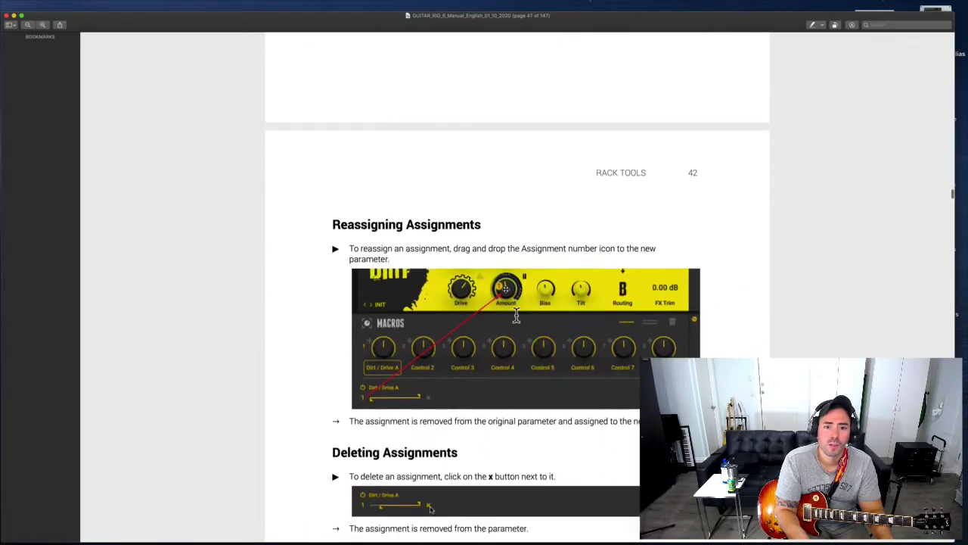
scroll(516, 314, down, 2)
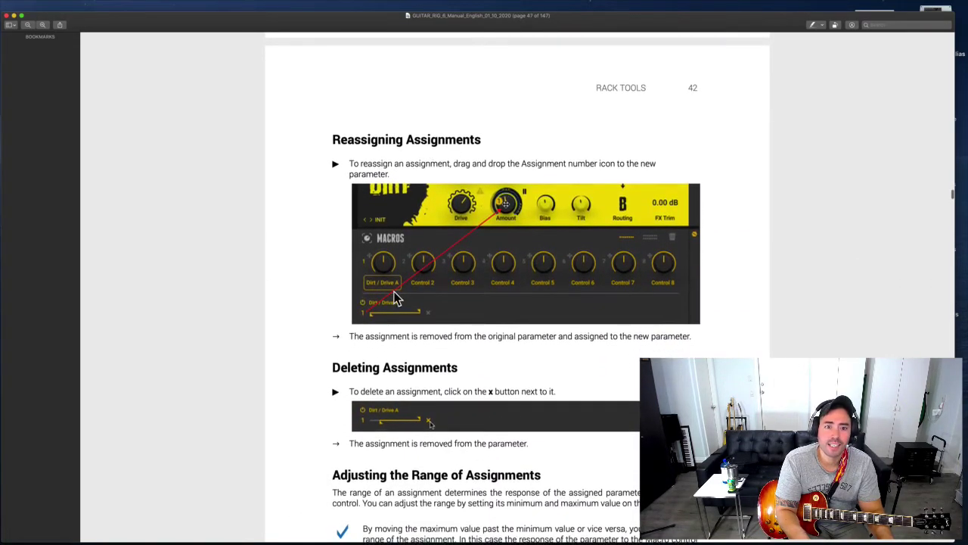
scroll(393, 172, down, 15)
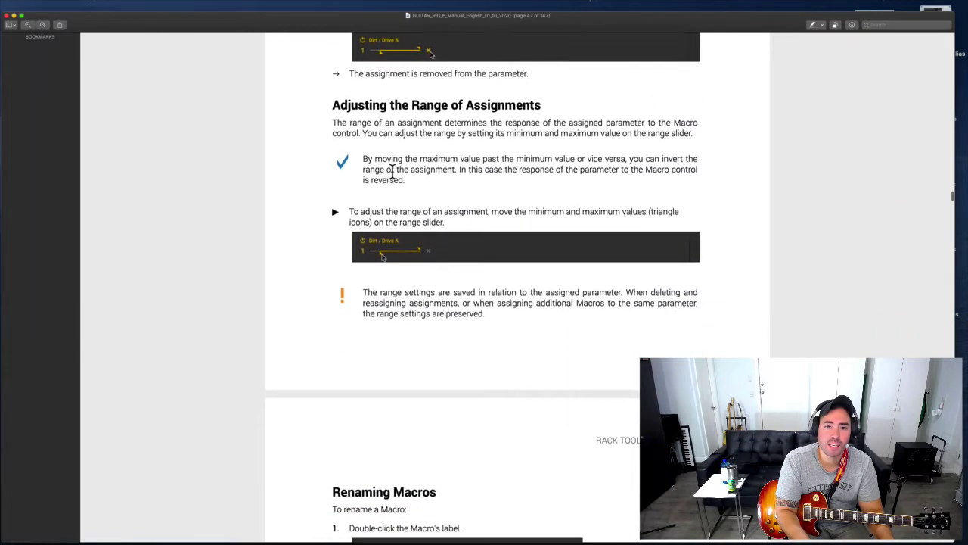
scroll(392, 173, down, 15)
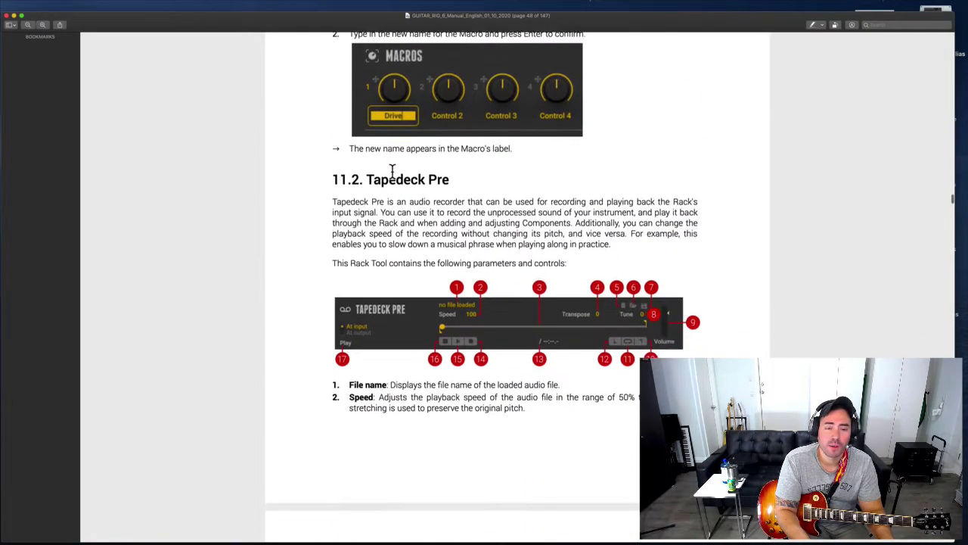
scroll(392, 173, up, 5)
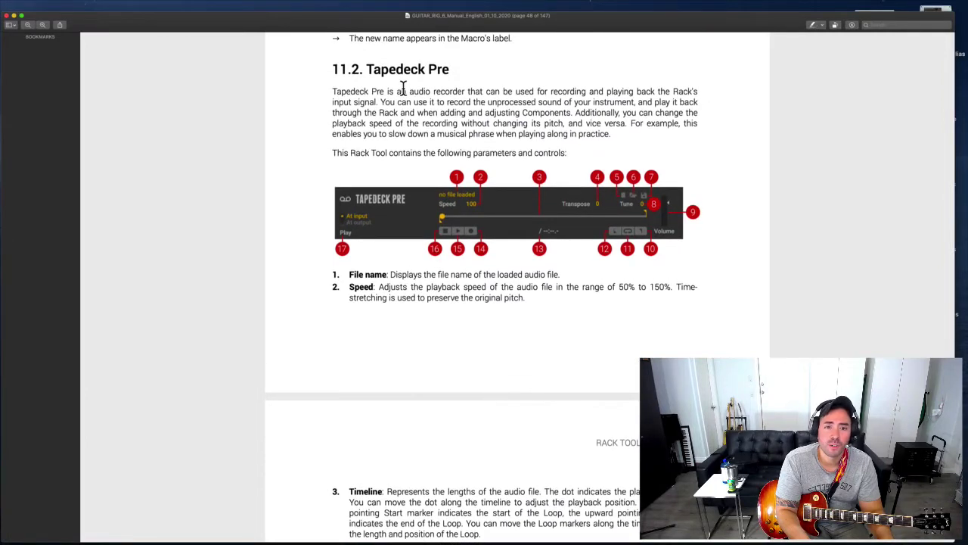
- Read the manual's Tapedeck Pre section, covering its purpose and its numbered parameters and controls
drag(434, 91, 664, 95)
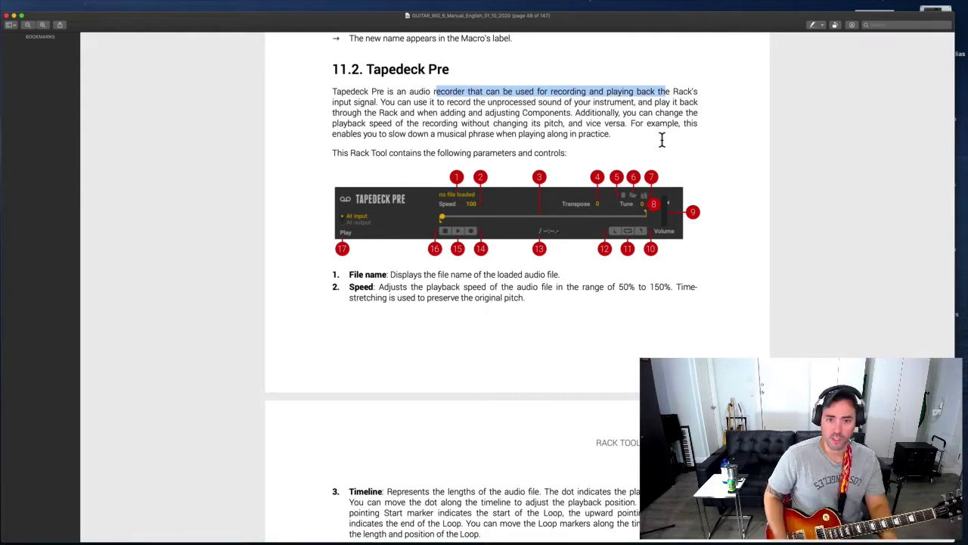
scroll(662, 140, down, 3)
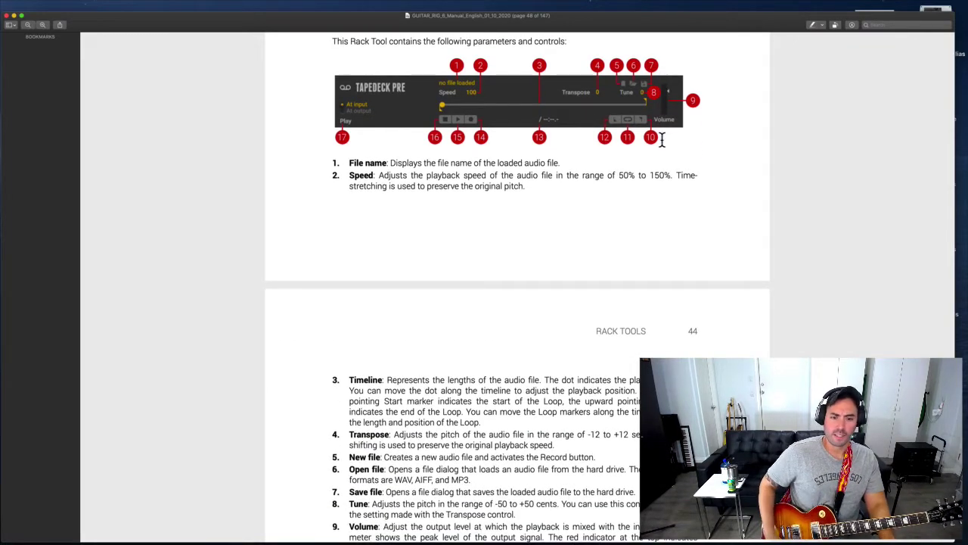
scroll(662, 140, down, 12)
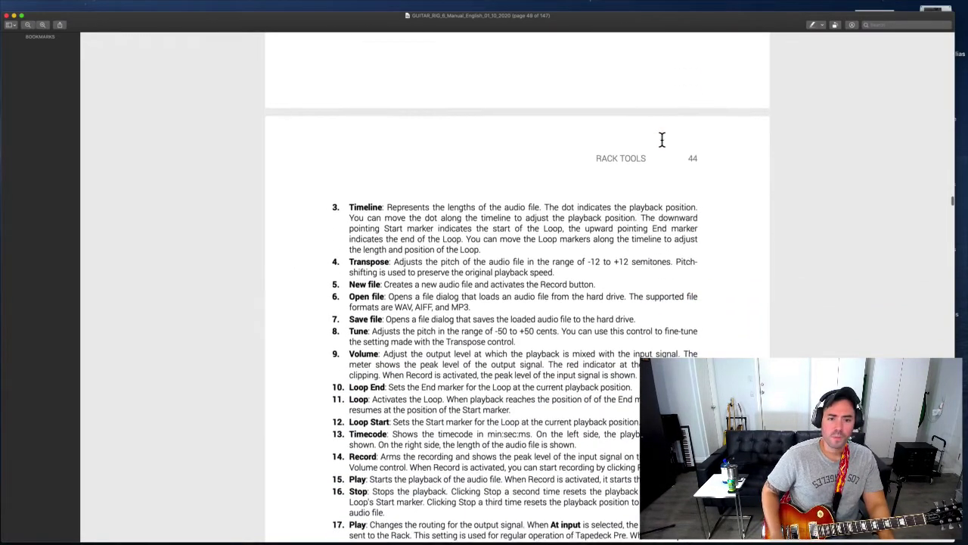
scroll(662, 140, down, 2)
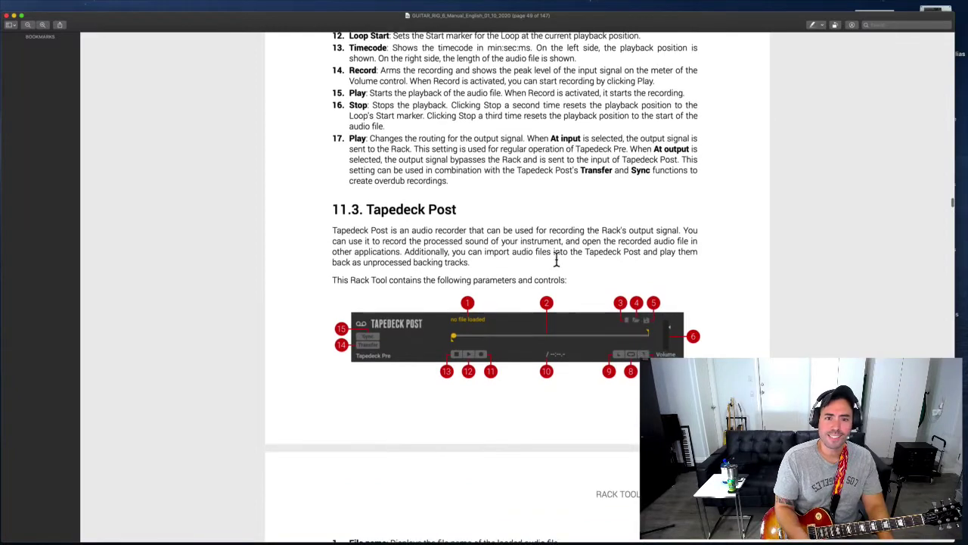
- Read the Tapedeck Post introduction on recording the Rack's output signal and importing audio files as backing tracks
drag(413, 230, 581, 227)
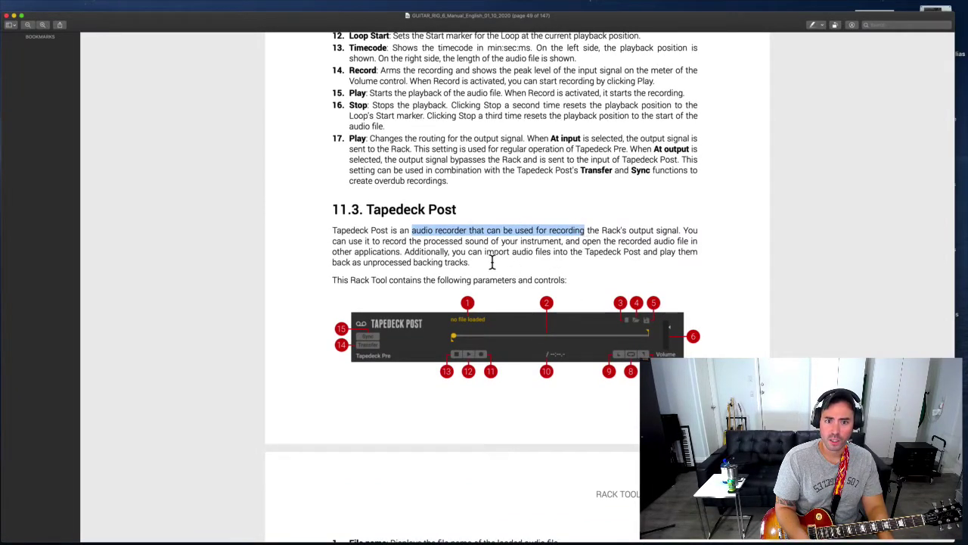
scroll(492, 261, down, 1)
drag(441, 238, 736, 235)
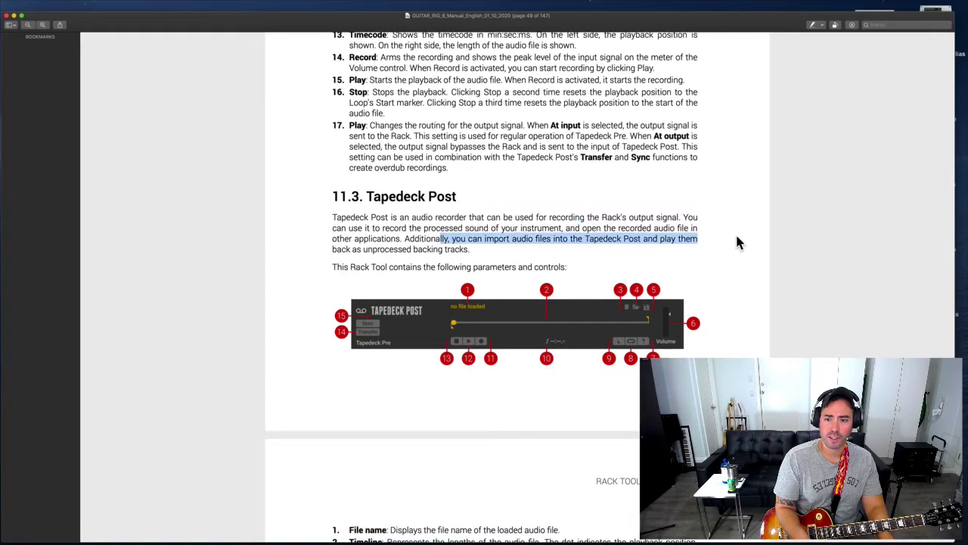
click(608, 242)
scroll(560, 246, down, 3)
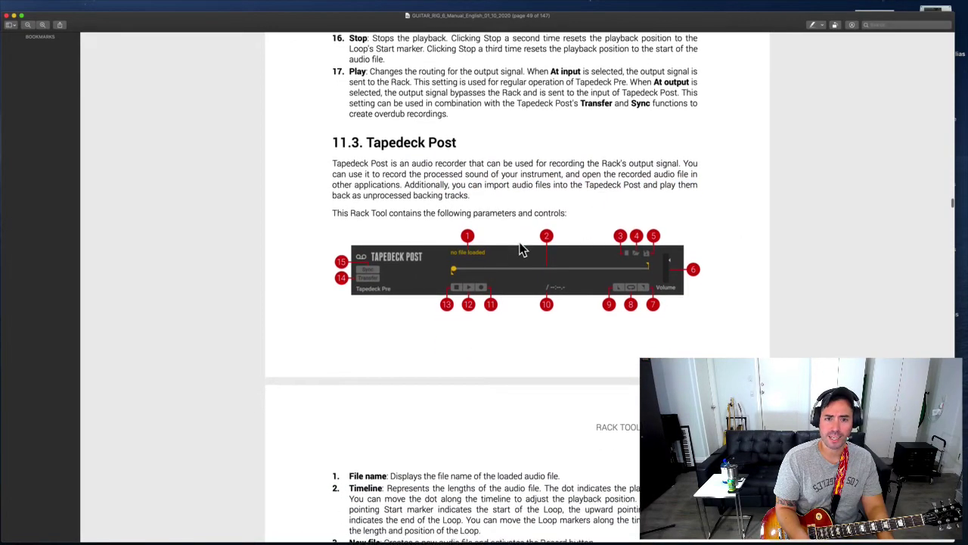
scroll(521, 248, down, 1)
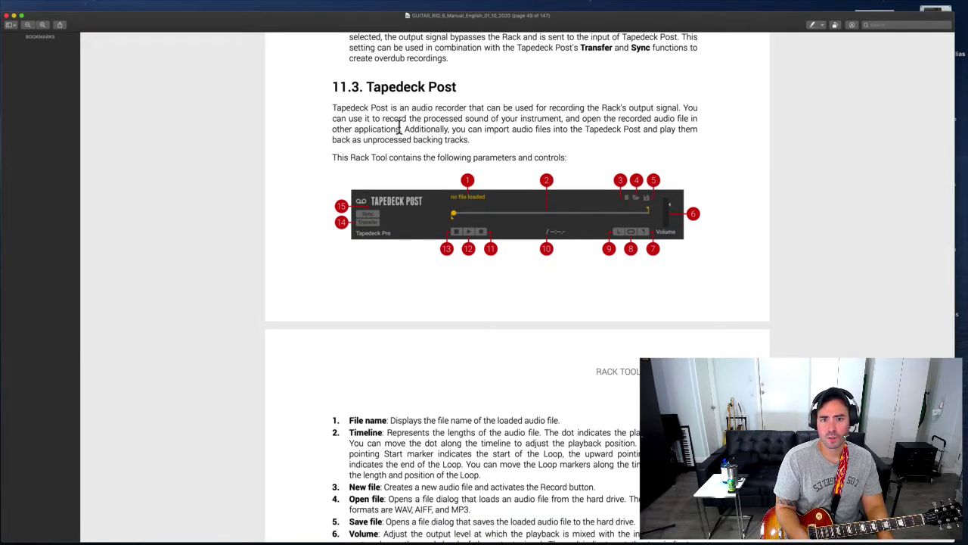
drag(403, 130, 543, 168)
click(537, 156)
scroll(537, 156, down, 3)
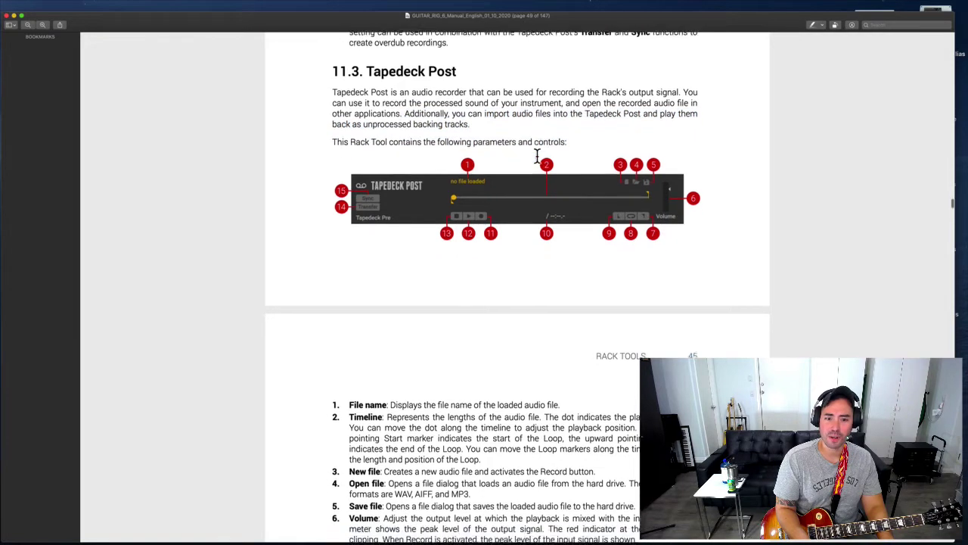
- Examine the list of Tapedeck Post controls, especially the Transfer and Sync functions, up to the start of the Tuner section
scroll(537, 156, down, 2)
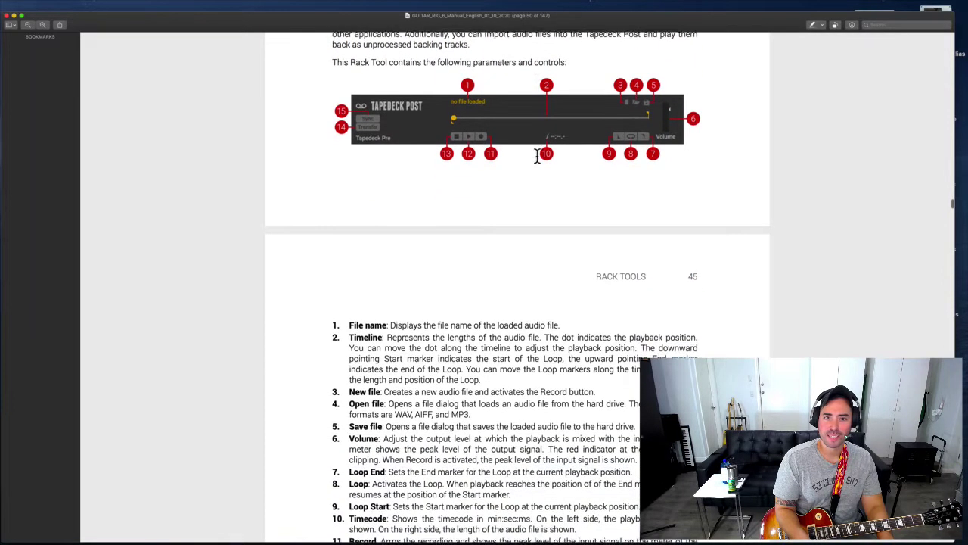
scroll(702, 145, down, 2)
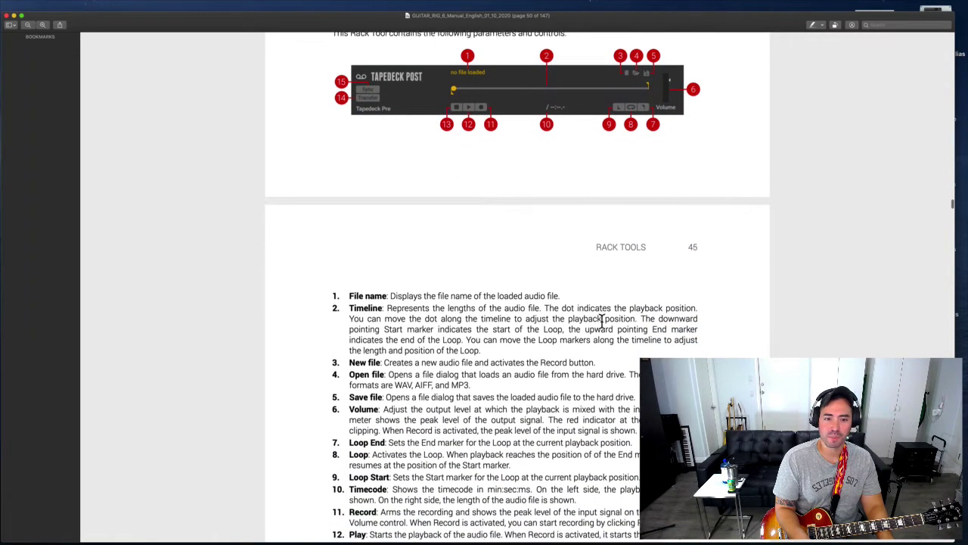
scroll(417, 219, down, 5)
scroll(467, 297, down, 2)
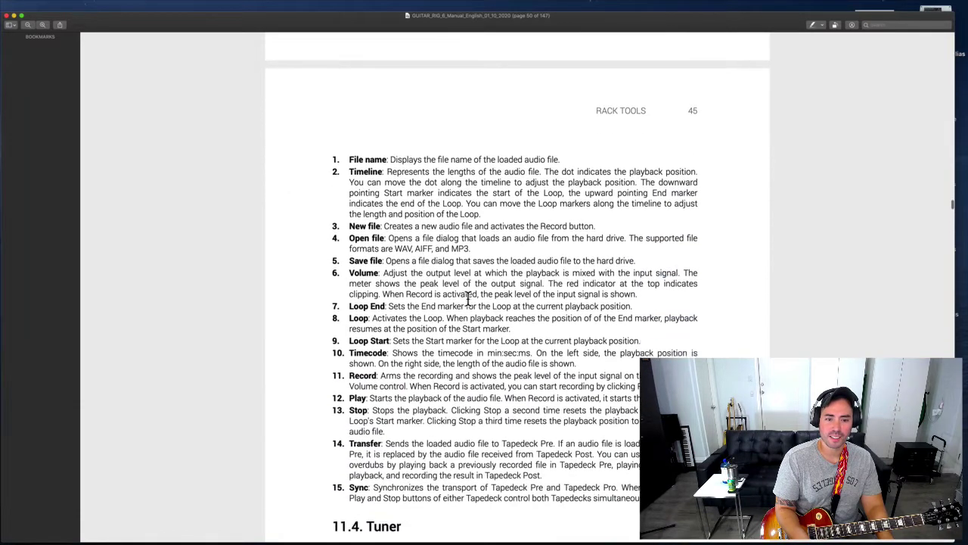
scroll(386, 392, down, 2)
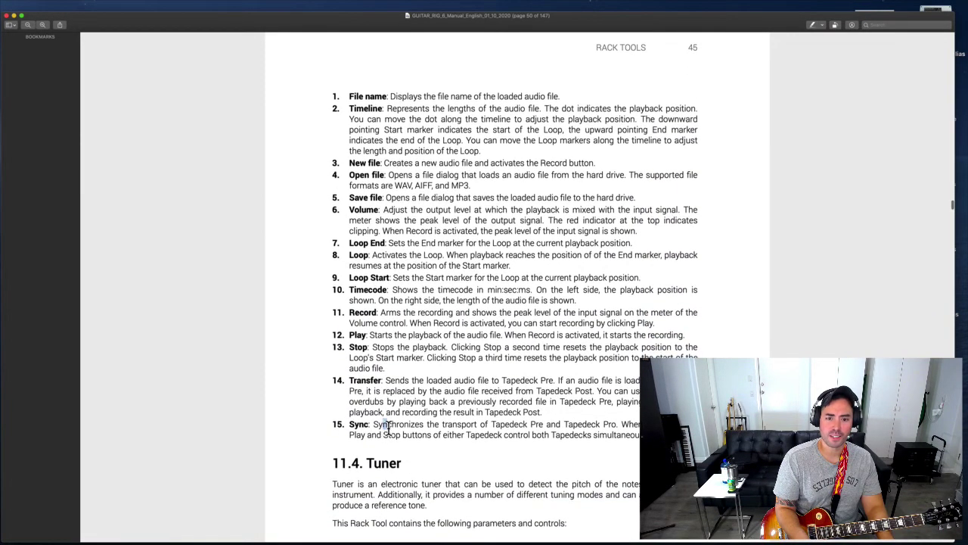
drag(384, 428, 643, 425)
scroll(484, 288, down, 5)
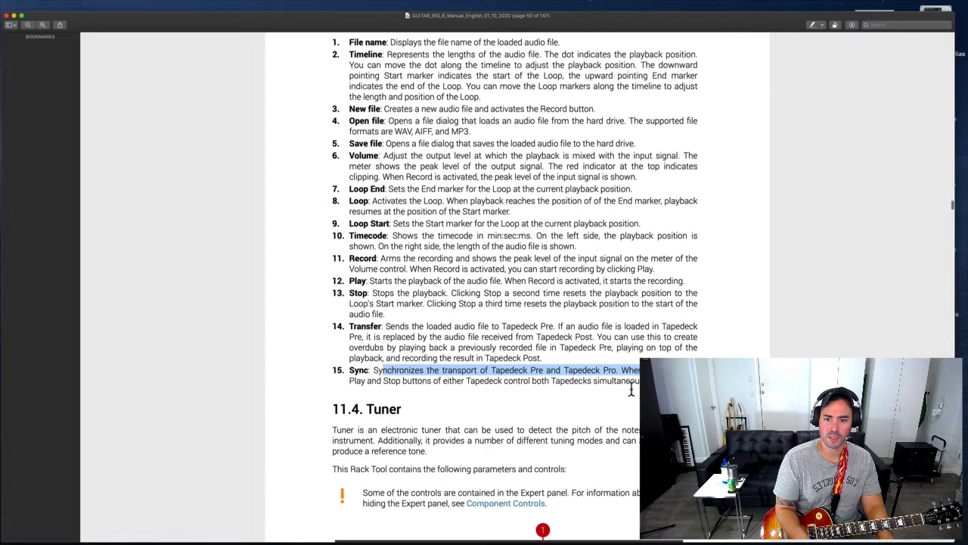
scroll(637, 301, down, 2)
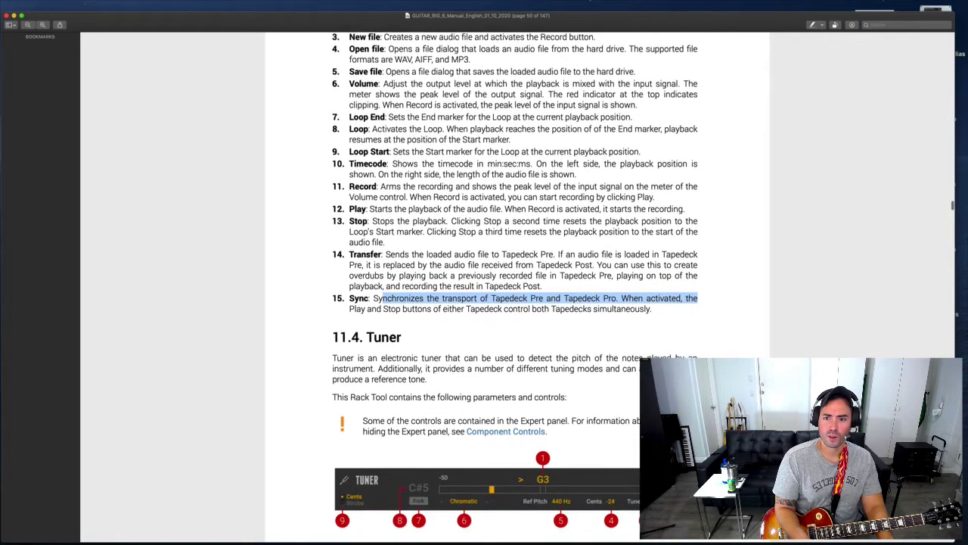
scroll(636, 298, down, 1)
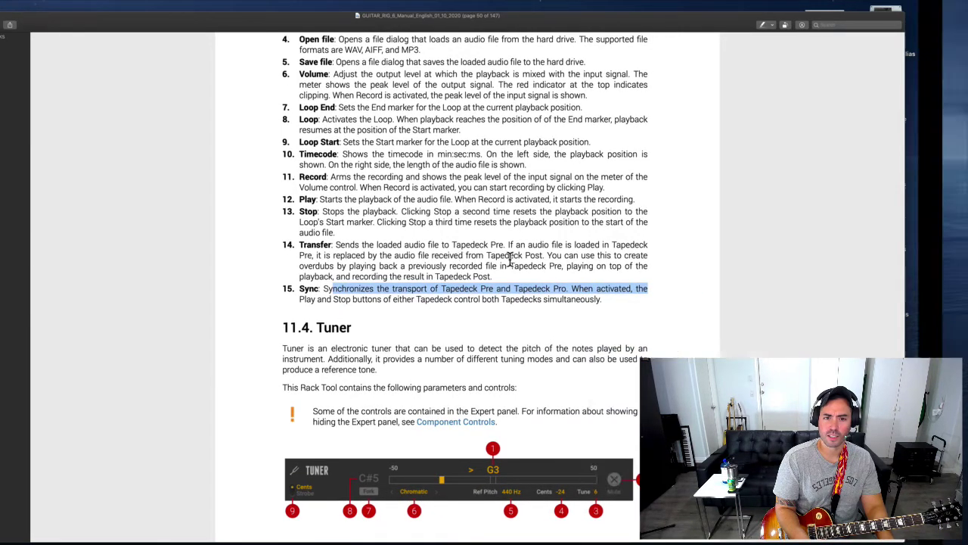
- Switch back to Guitar Rig 6, show the Tapedeck Pre and Tapedeck Post, and turn on Sync in the Tapedeck Post
key(ctrl+Left)
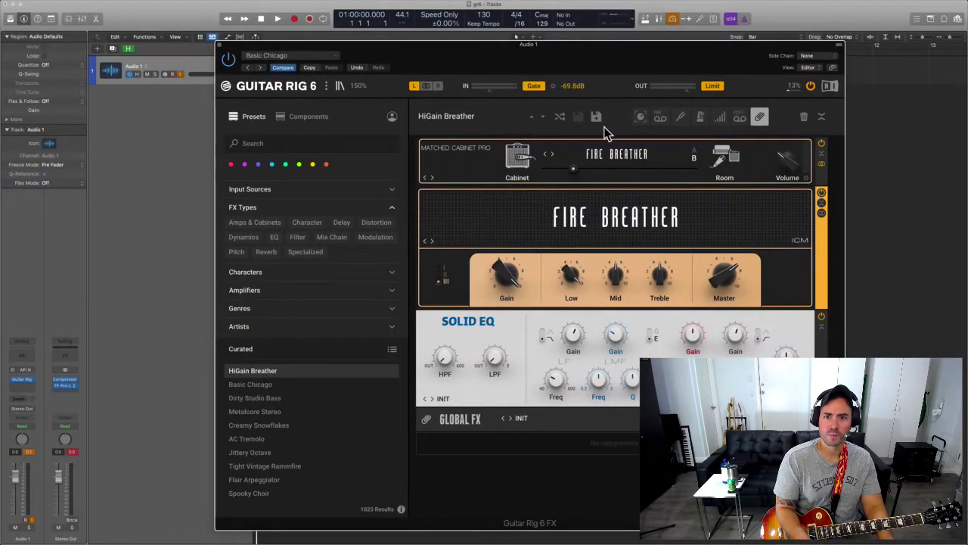
click(659, 118)
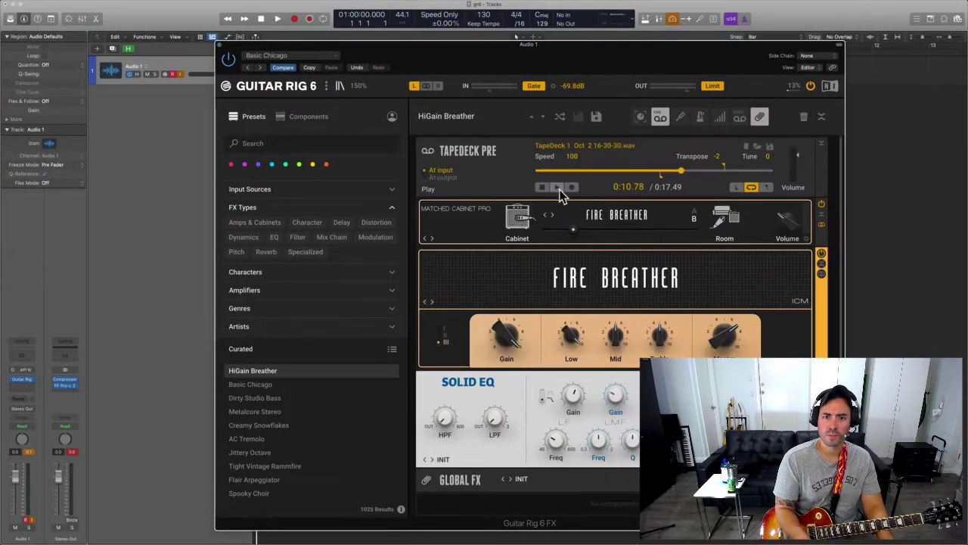
click(738, 123)
scroll(641, 295, down, 2)
click(445, 438)
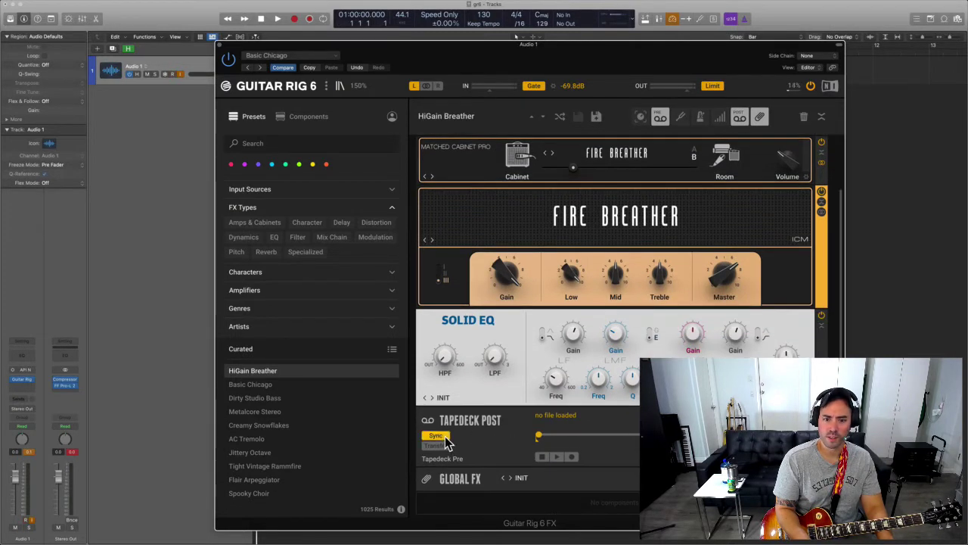
- Uncover the project's tracks and try the Tapedeck Pre's play routing options while running the project playback
scroll(446, 440, up, 3)
drag(619, 57, 612, 187)
key(space)
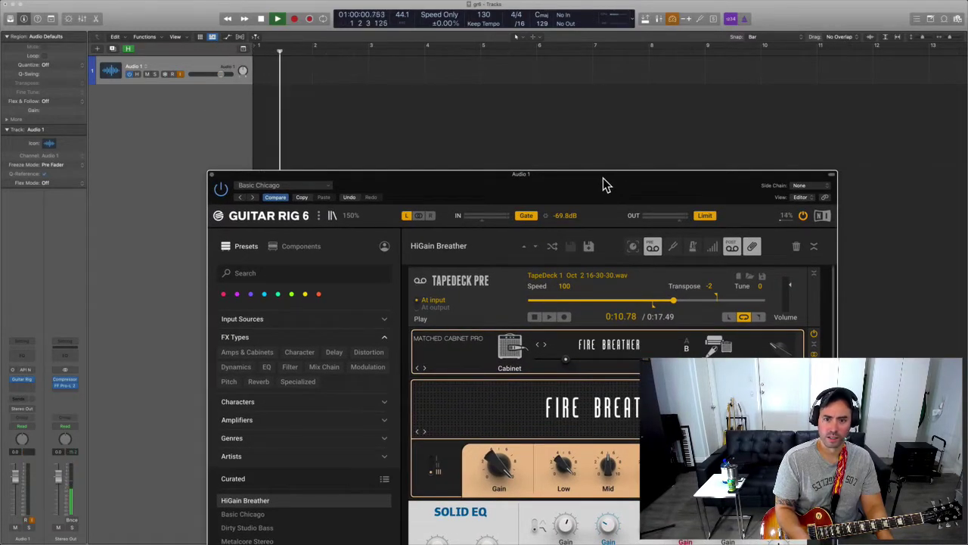
click(435, 307)
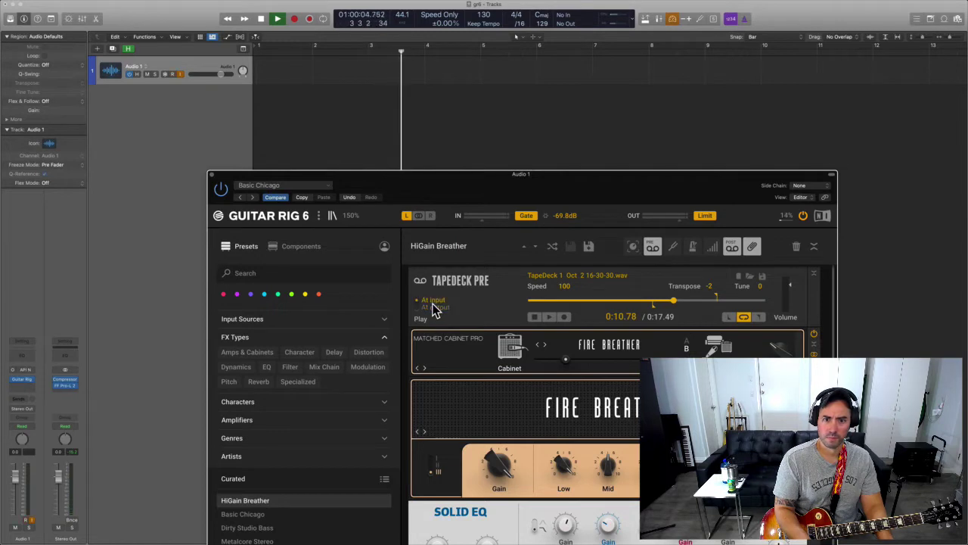
key(space)
click(433, 301)
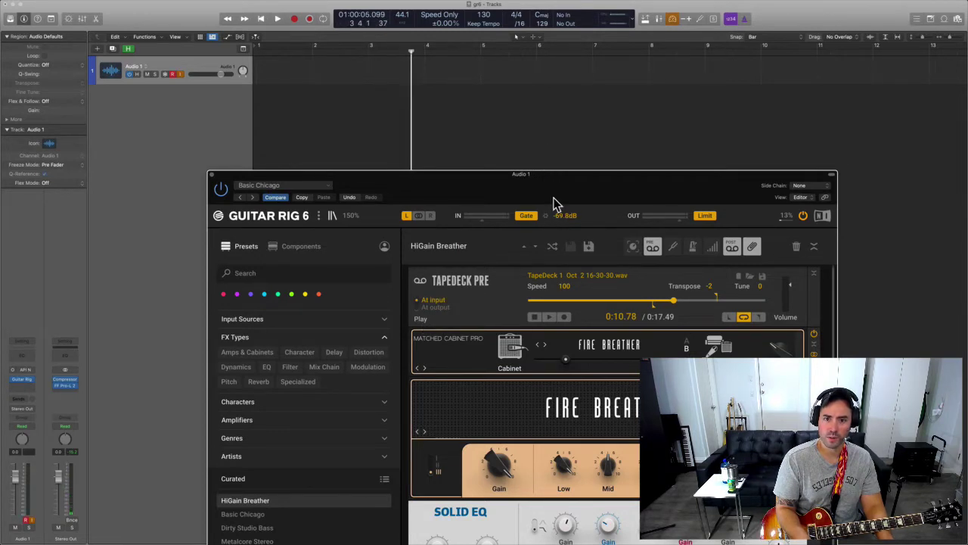
- Reposition the Guitar Rig 6 window and play the recording loaded in the Tapedeck Pre
drag(553, 198, 533, 145)
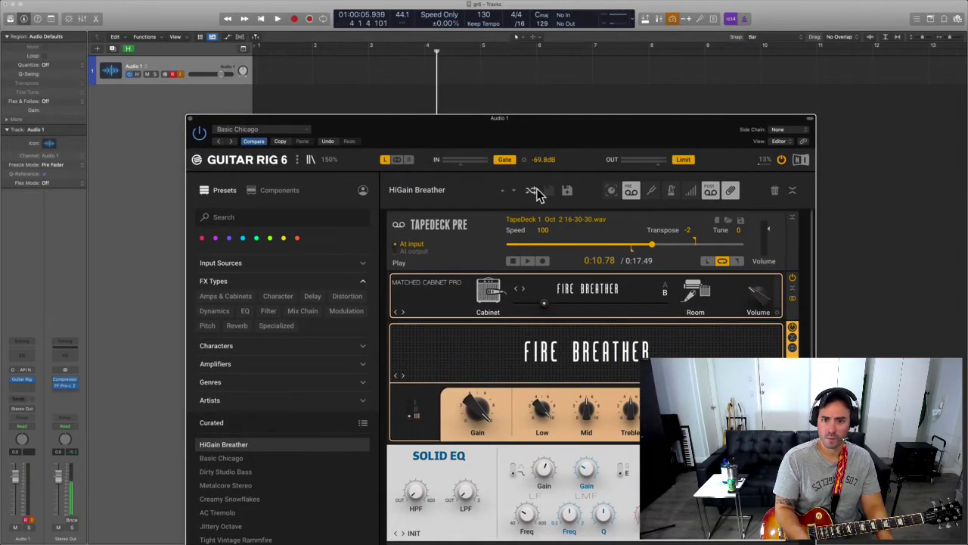
click(530, 260)
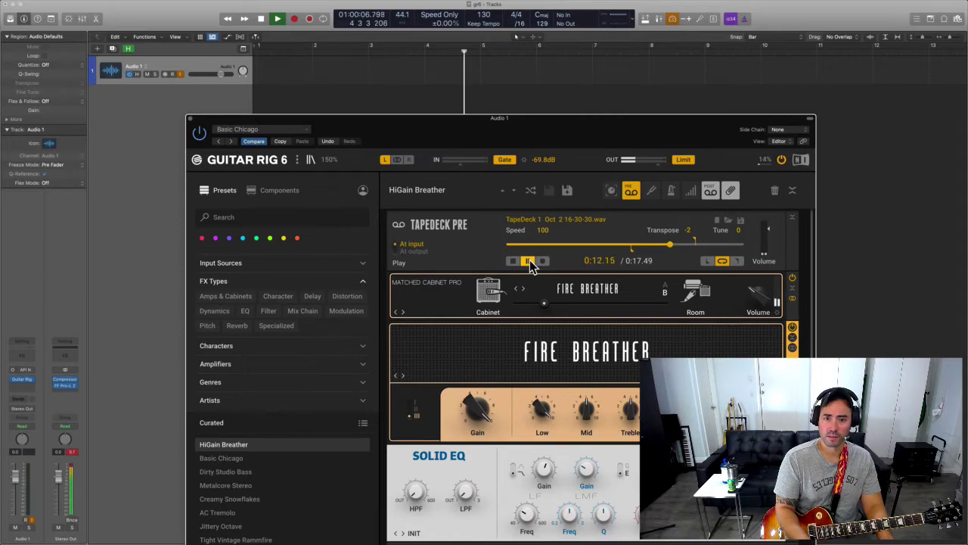
- Pause Tapedeck Pre, switch to the Guitar Rig manual PDF, and read the Tapedeck Post Transfer and Sync descriptions
click(529, 260)
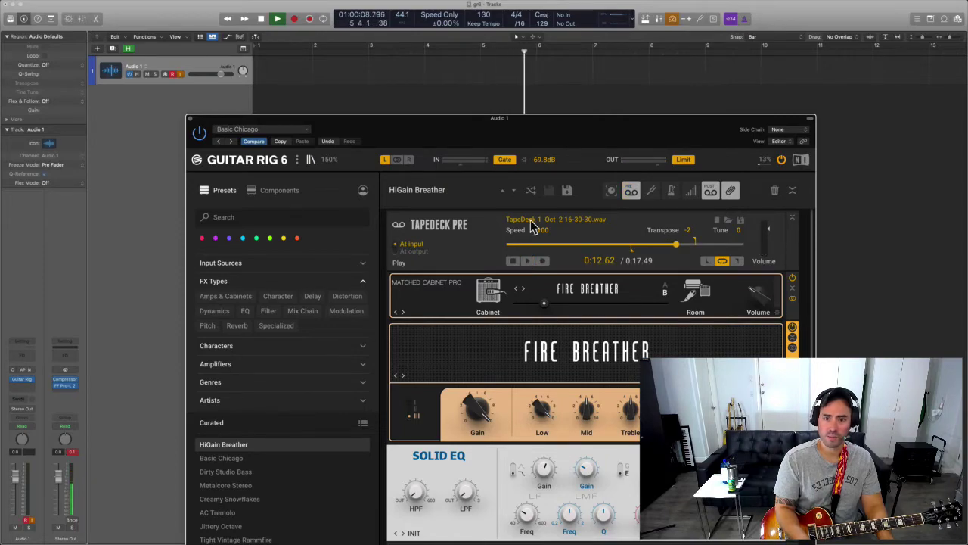
key(ctrl+Right)
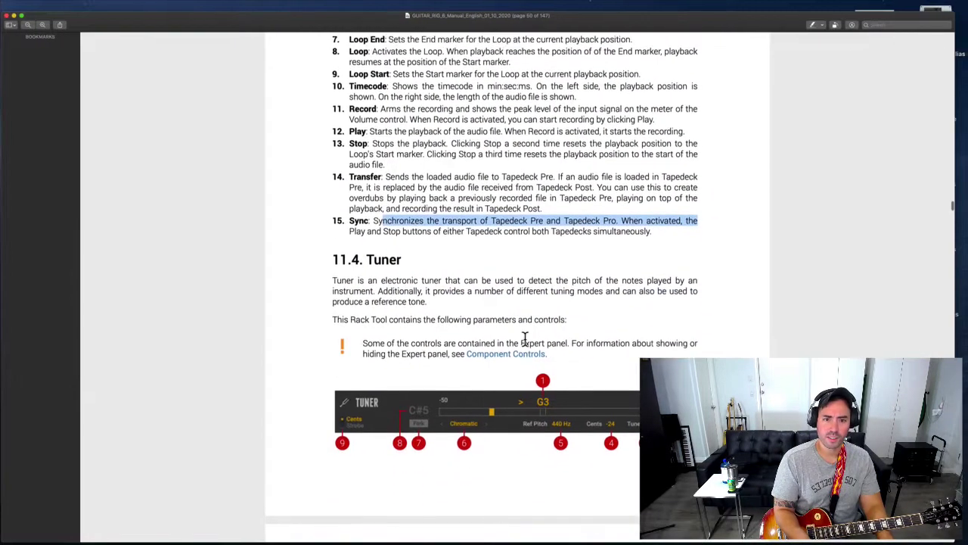
scroll(524, 338, down, 1)
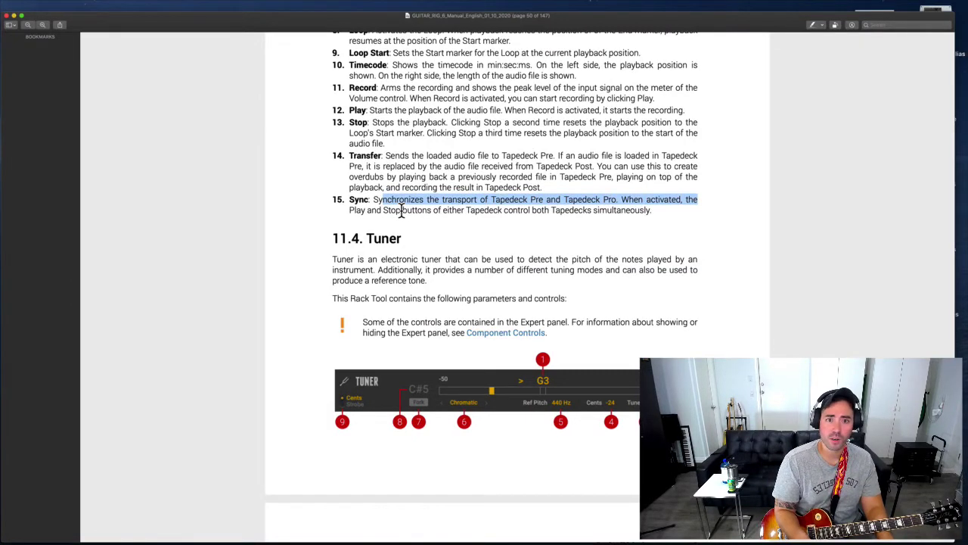
scroll(402, 210, up, 4)
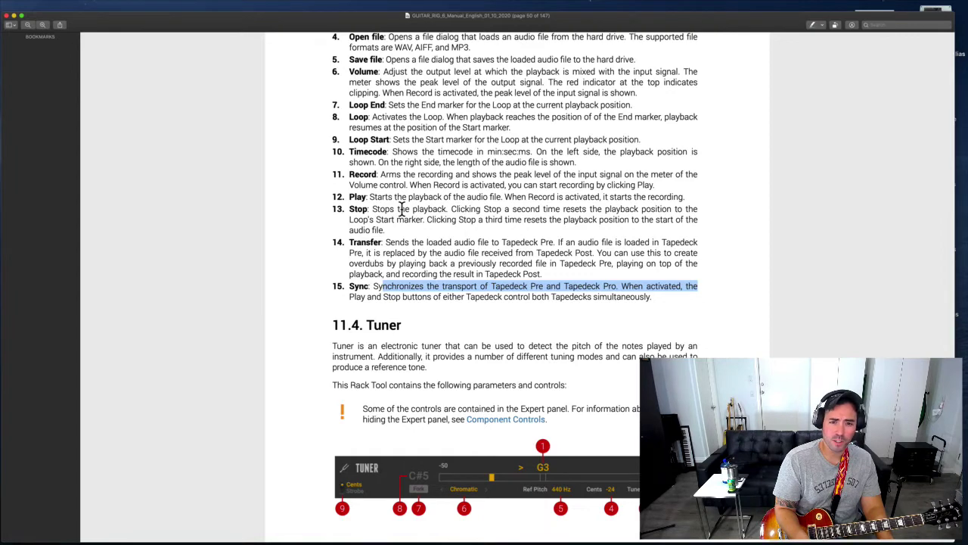
scroll(423, 305, down, 1)
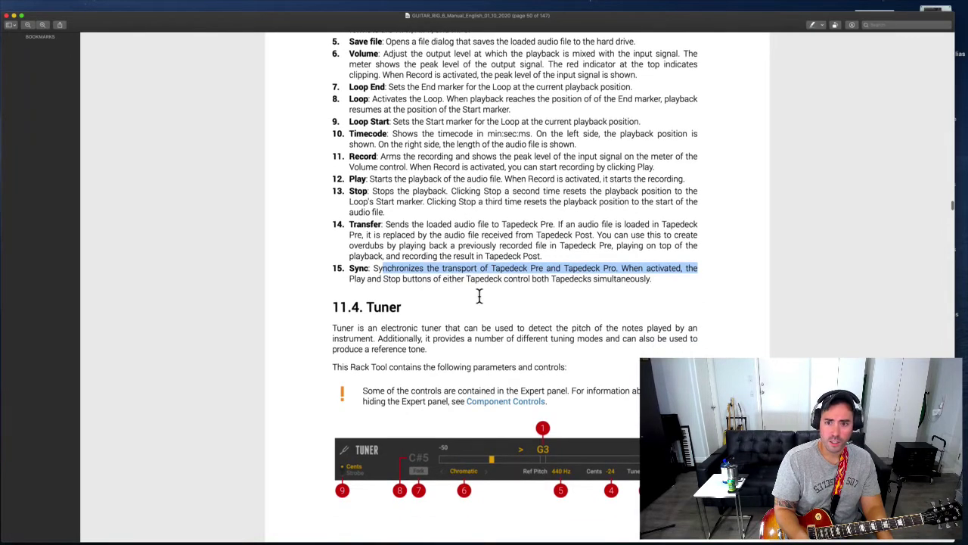
click(559, 224)
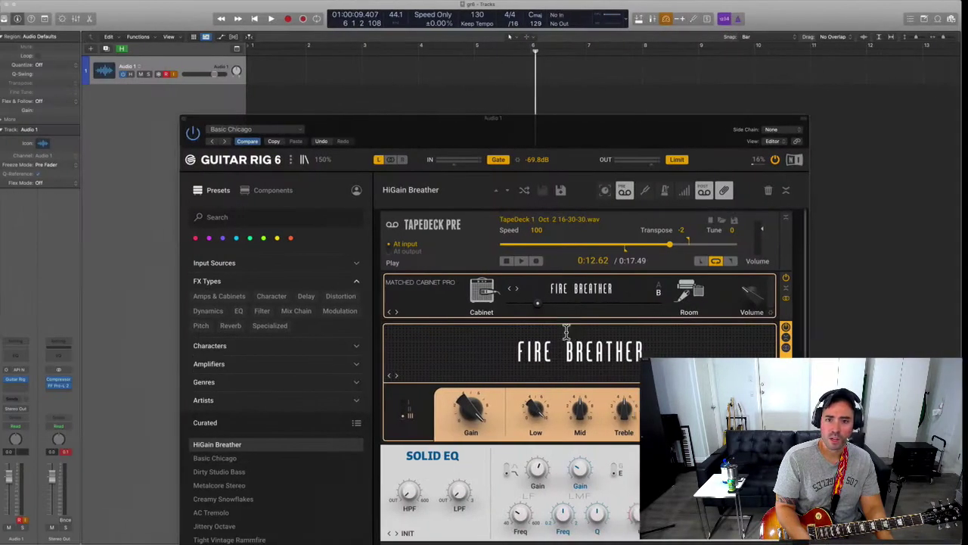
- Return to Guitar Rig, move its window higher, and collapse the Solid EQ, Fire Breather and Matched Cabinet Pro components
drag(568, 164, 556, 80)
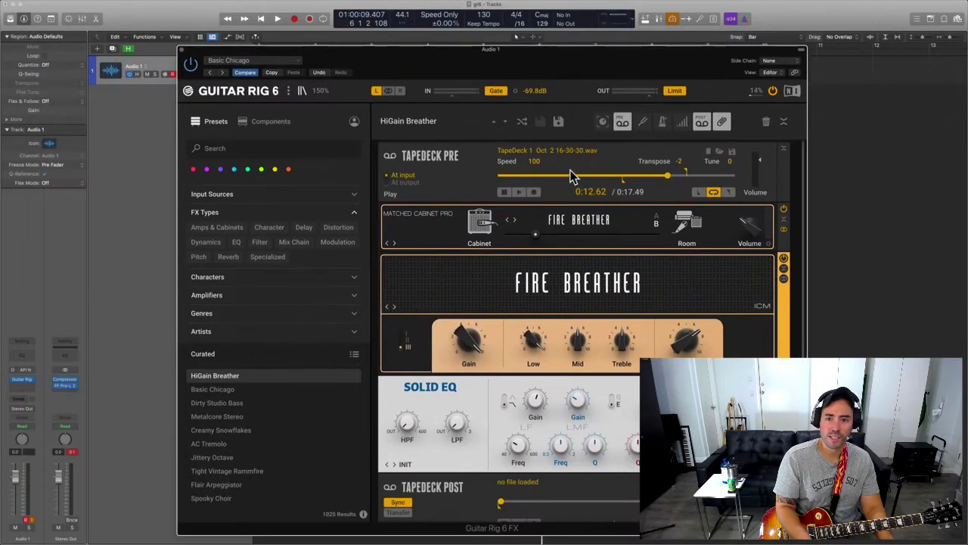
scroll(571, 387, down, 3)
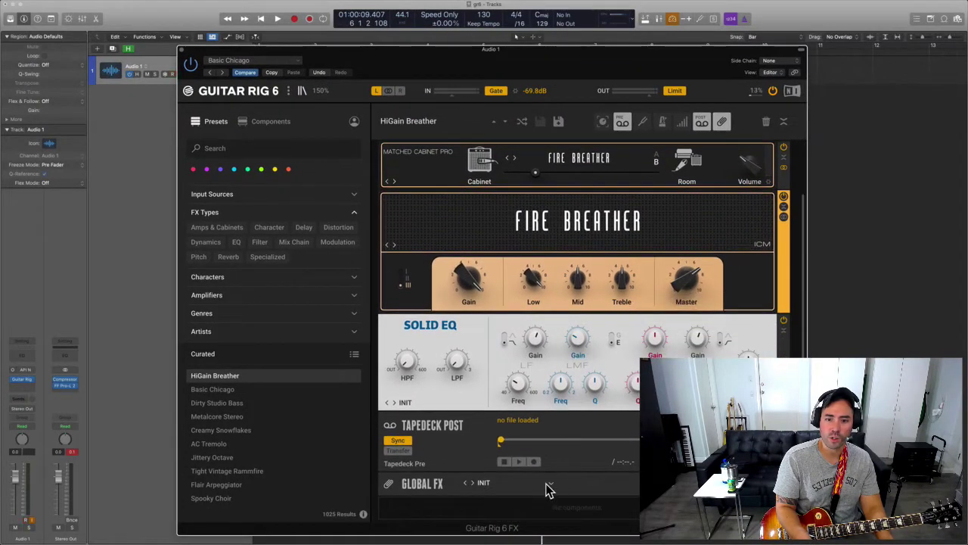
scroll(534, 469, up, 1)
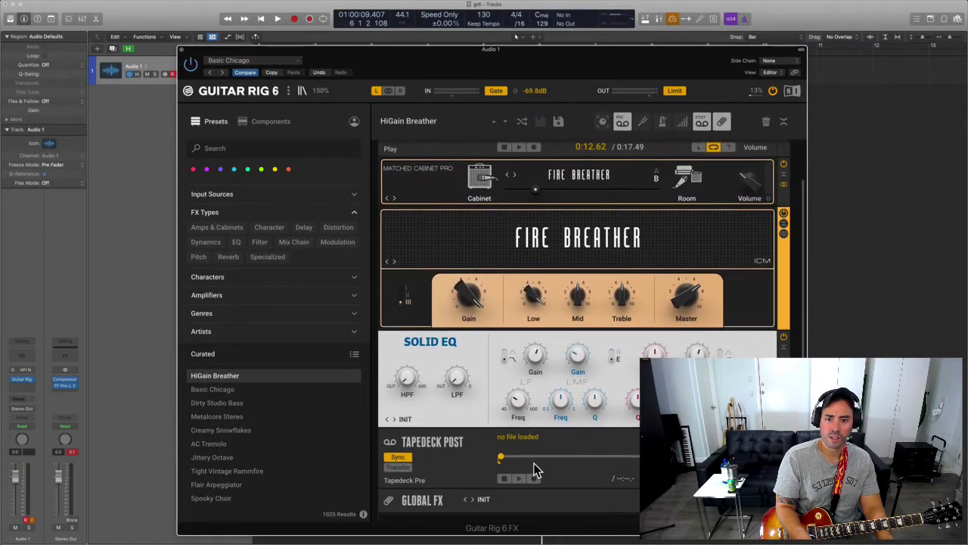
click(782, 349)
click(784, 270)
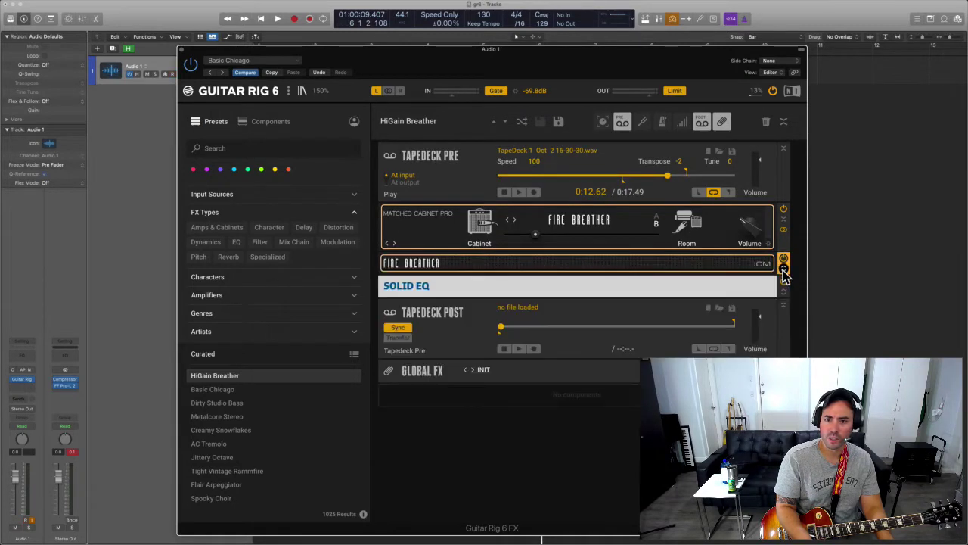
click(784, 221)
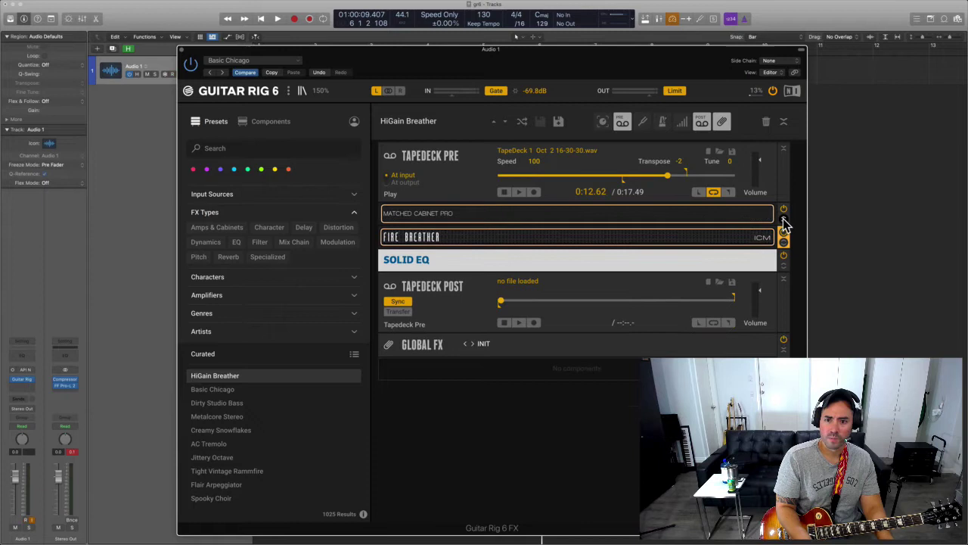
- Record a take in Tapedeck Post while the synced Tapedeck Pre loop plays, and stop the recording
click(534, 323)
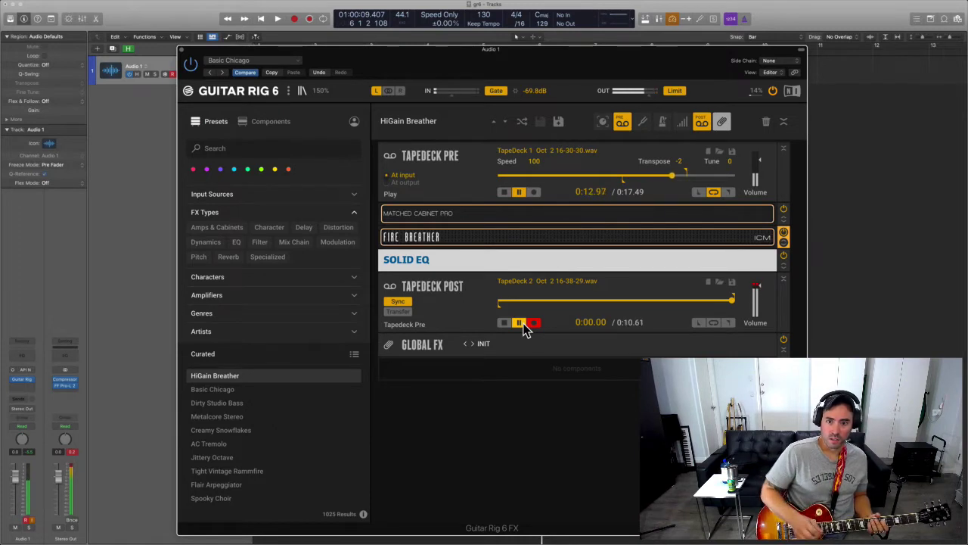
key(space)
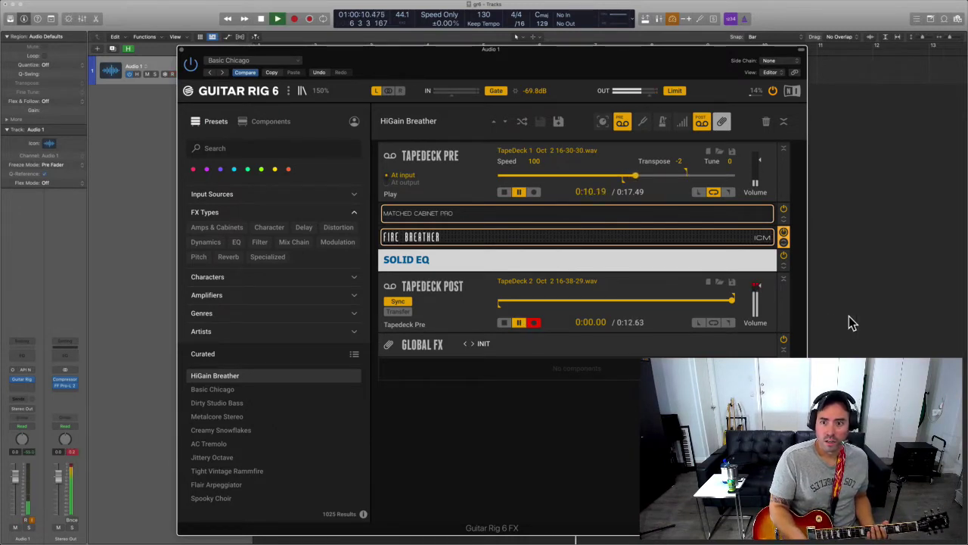
key(space)
click(534, 323)
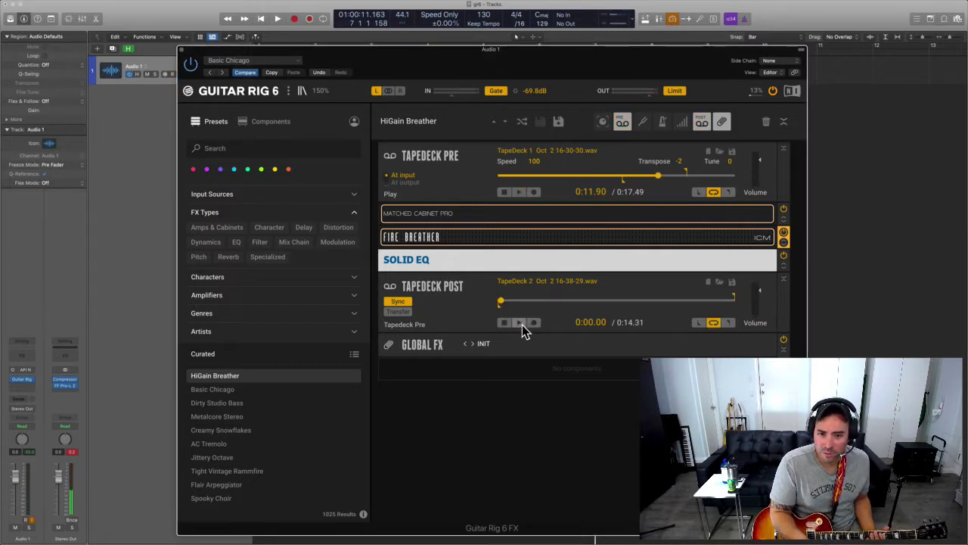
- Play back the Tapedeck Post recording, first with Sync on and again with Sync turned off
click(520, 323)
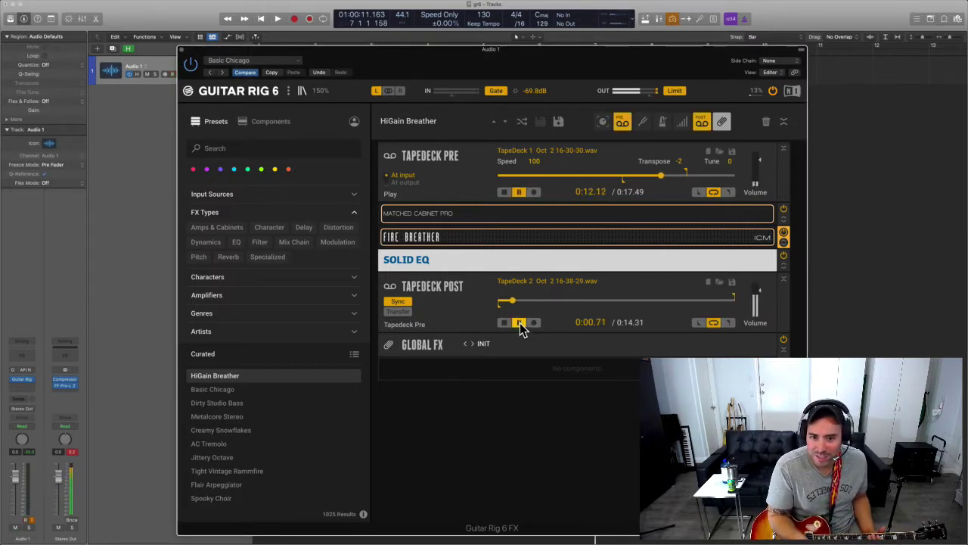
click(397, 302)
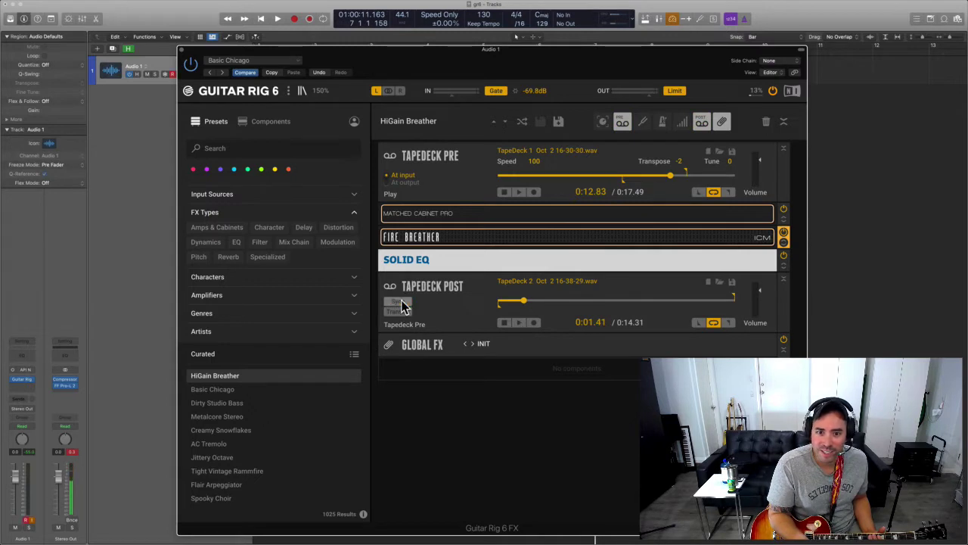
click(521, 323)
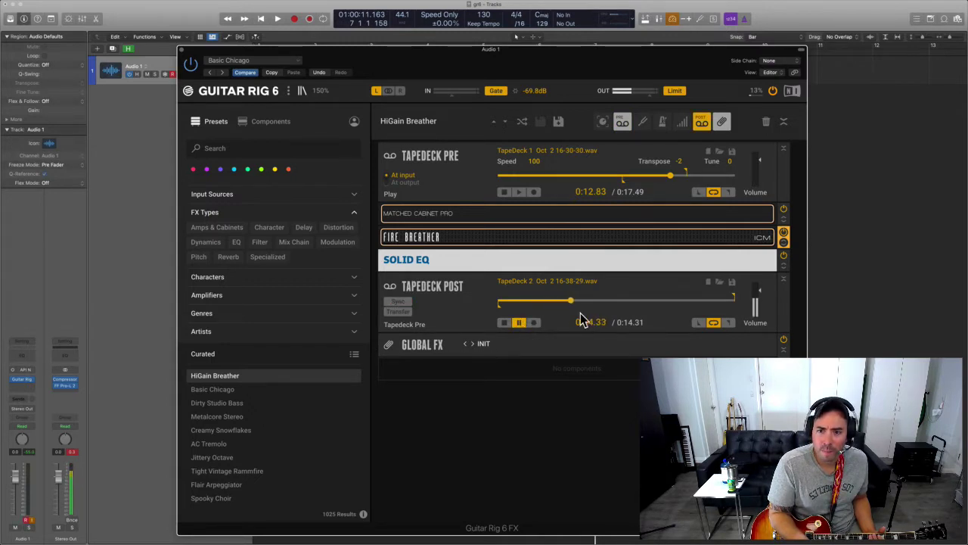
click(520, 323)
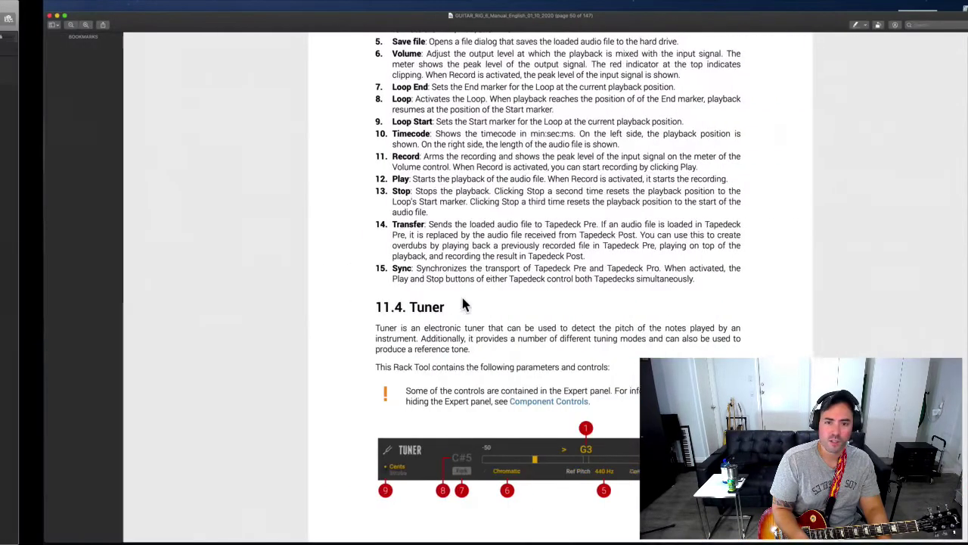
- Skim the Tuner, Metronome and Preset Volume sections of the Guitar Rig manual PDF
scroll(567, 404, down, 5)
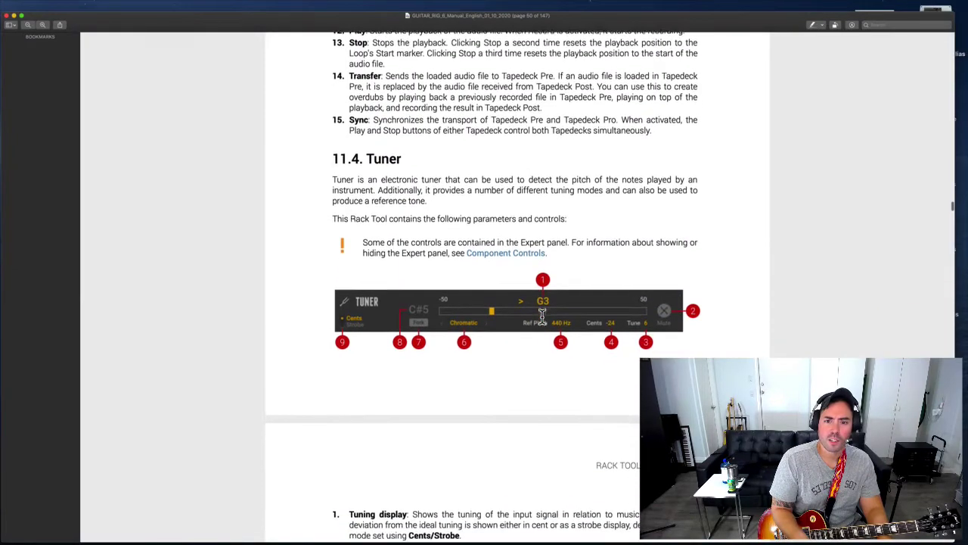
scroll(542, 314, down, 10)
scroll(541, 316, down, 10)
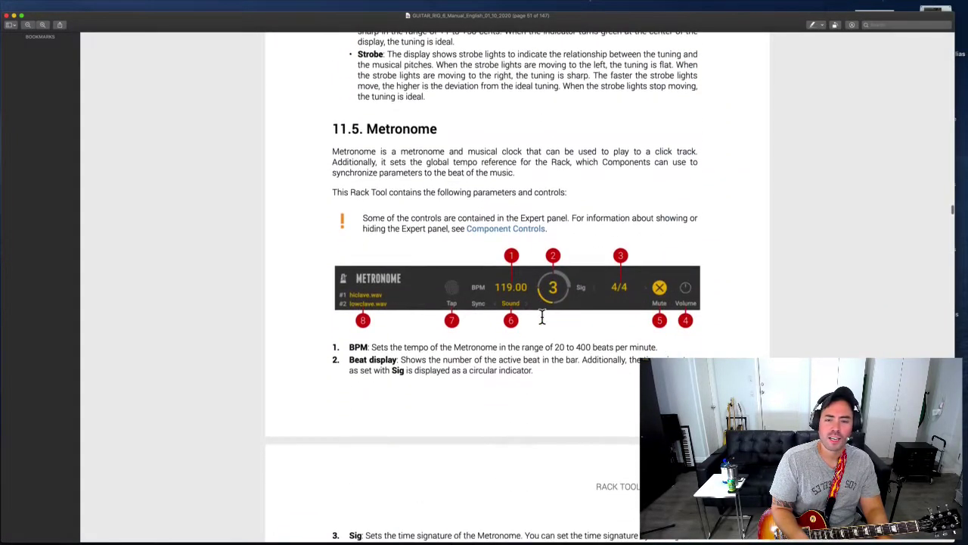
scroll(541, 316, down, 4)
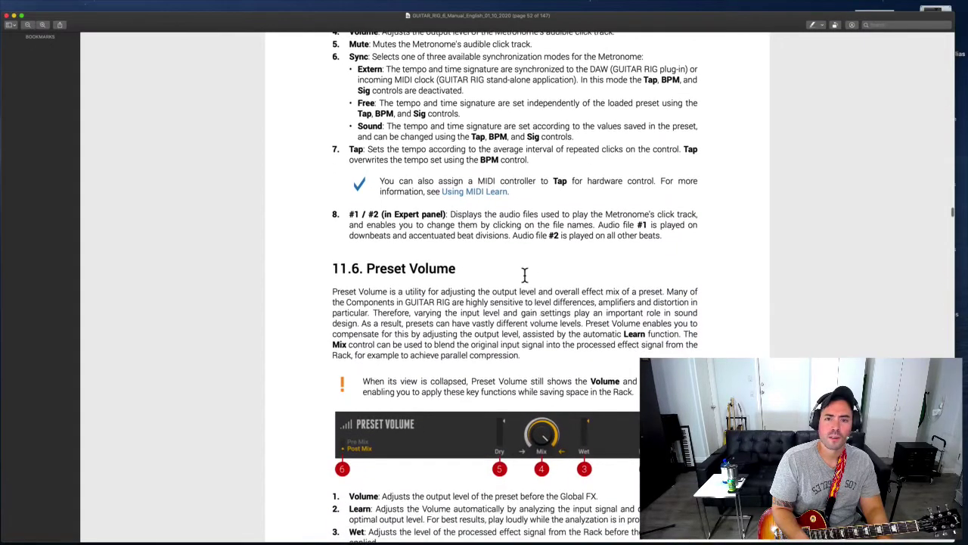
- Switch back to Guitar Rig and show the Tuner in the rack
key(ctrl+Left)
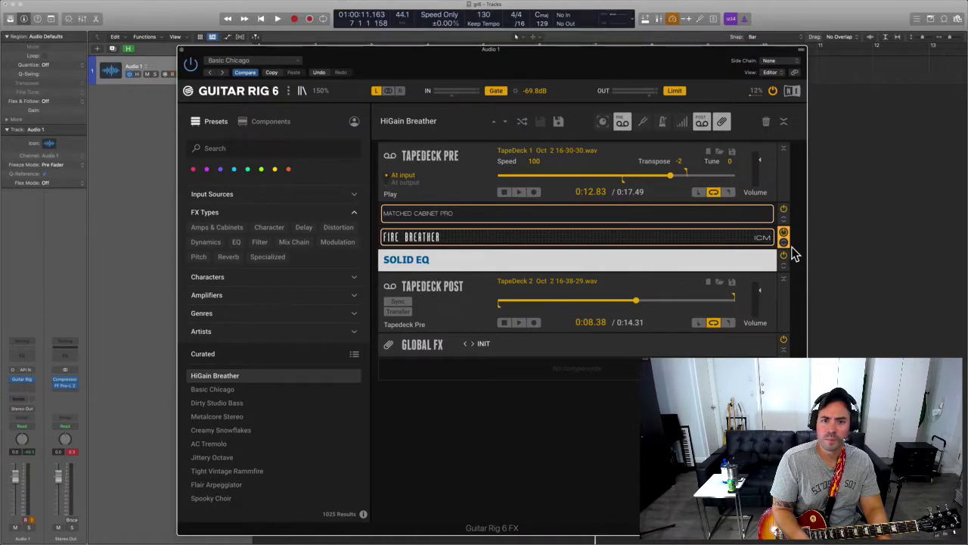
click(643, 123)
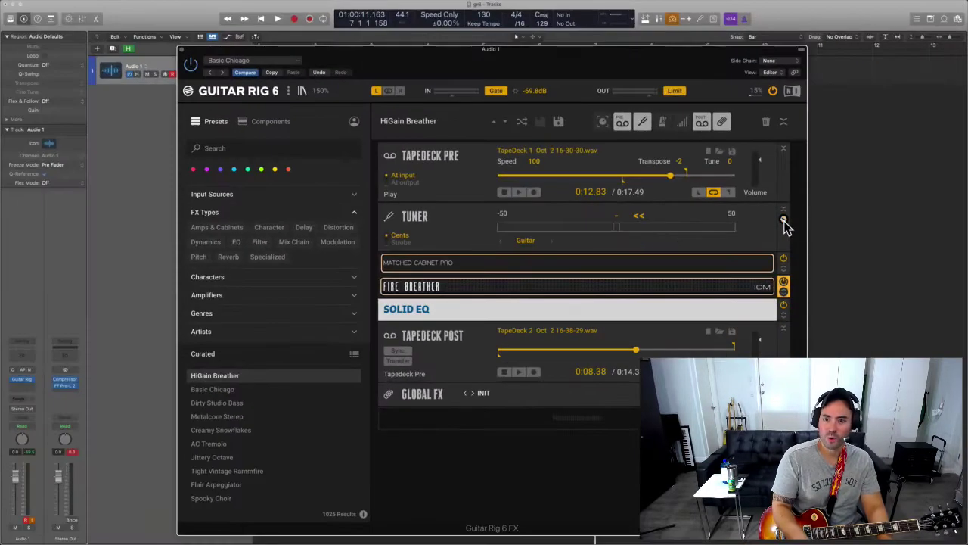
click(784, 220)
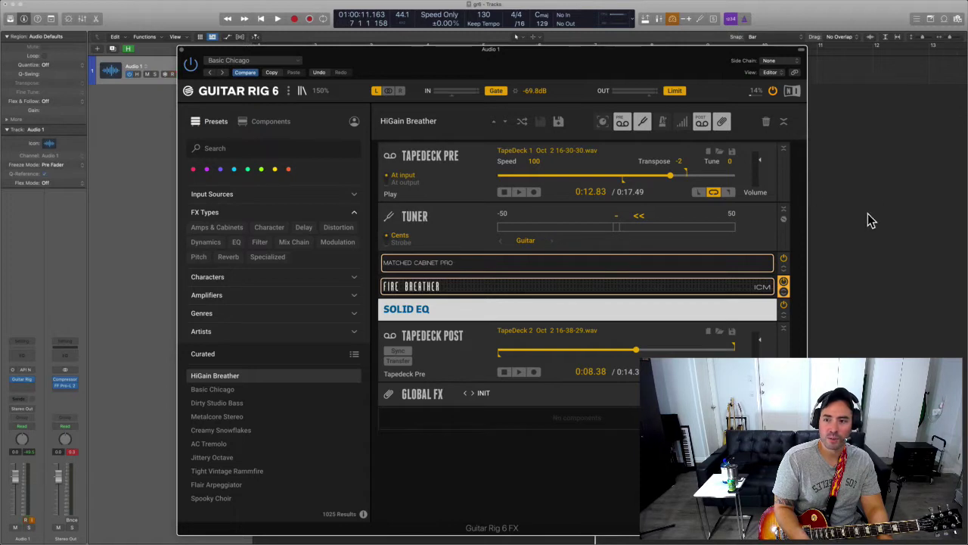
- Collapse and re-expand the Tuner and Tapedeck Pre rack tools
click(784, 216)
click(785, 214)
click(784, 150)
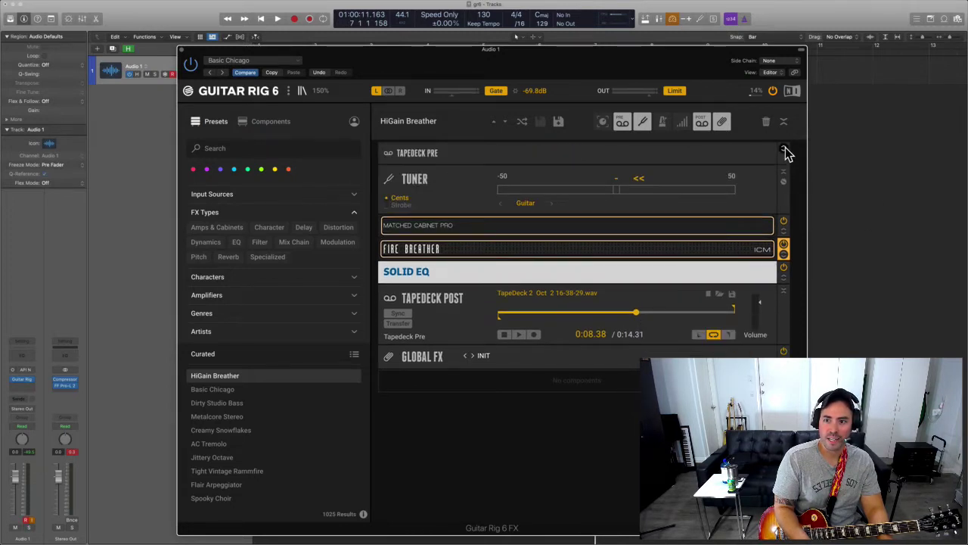
click(784, 149)
click(785, 211)
click(784, 212)
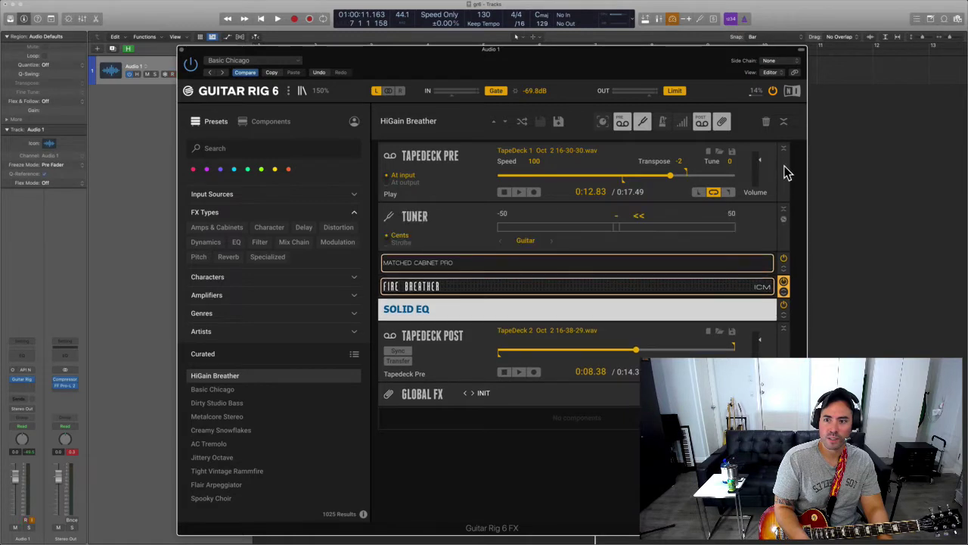
click(784, 213)
click(785, 213)
click(785, 213)
click(785, 214)
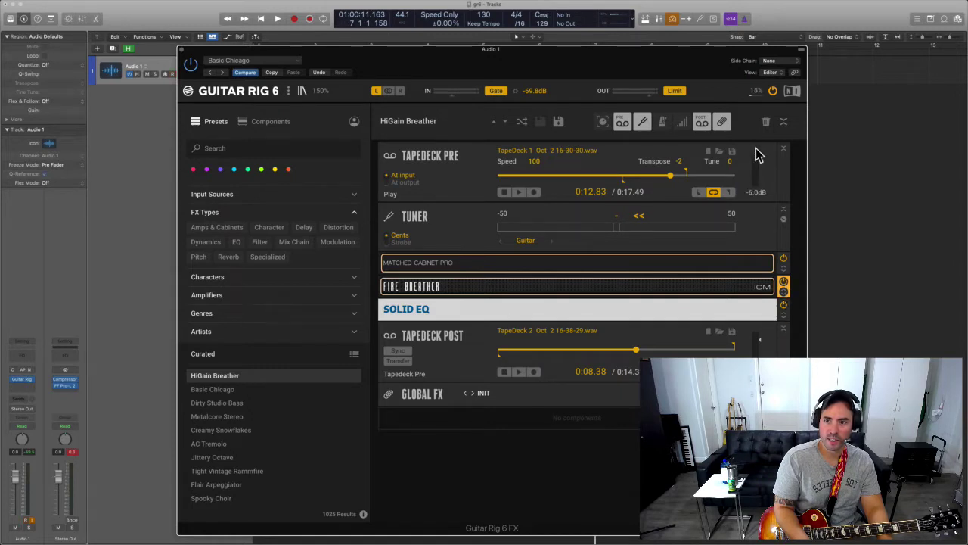
- Clear all components from the rack and hide the Tapedeck Post, Global FX, Tuner and Tapedeck Pre tools
click(765, 122)
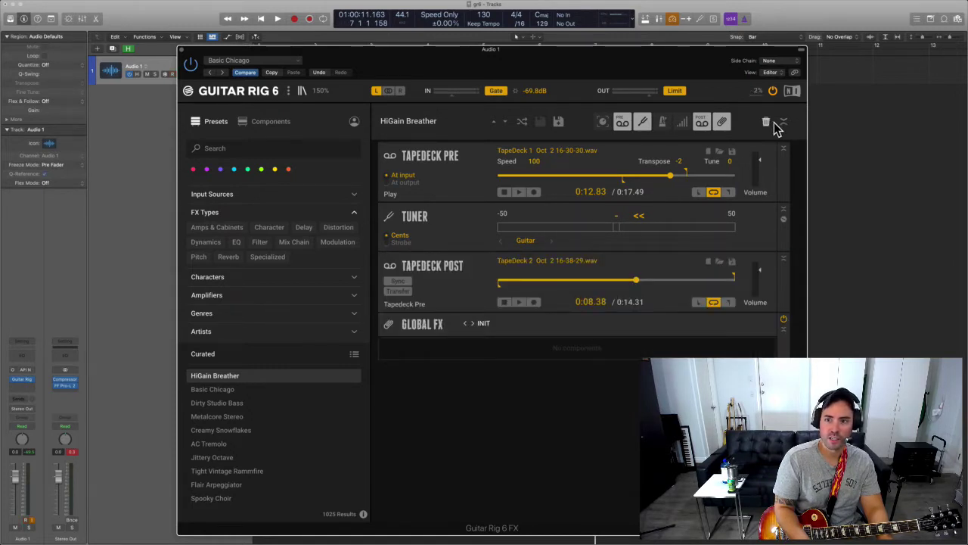
click(705, 123)
click(719, 124)
click(641, 122)
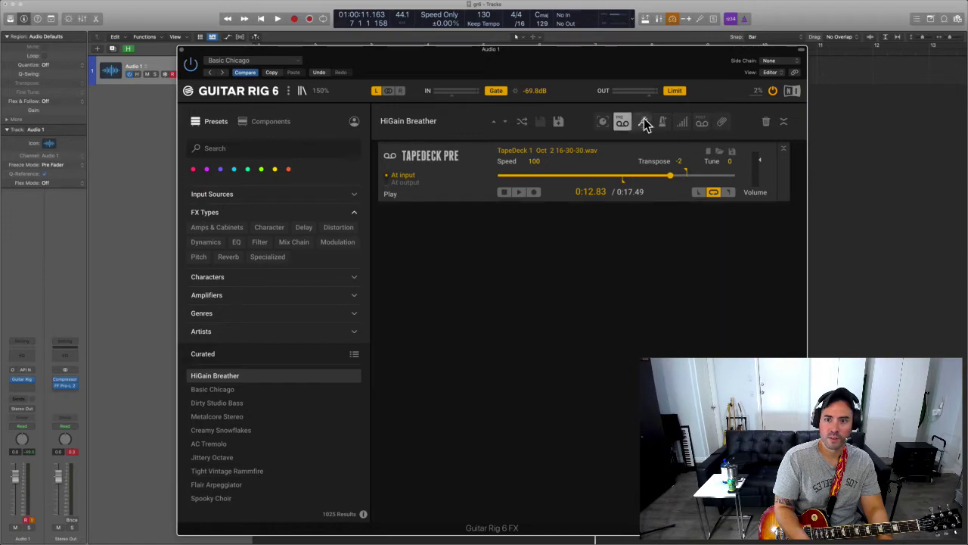
click(622, 122)
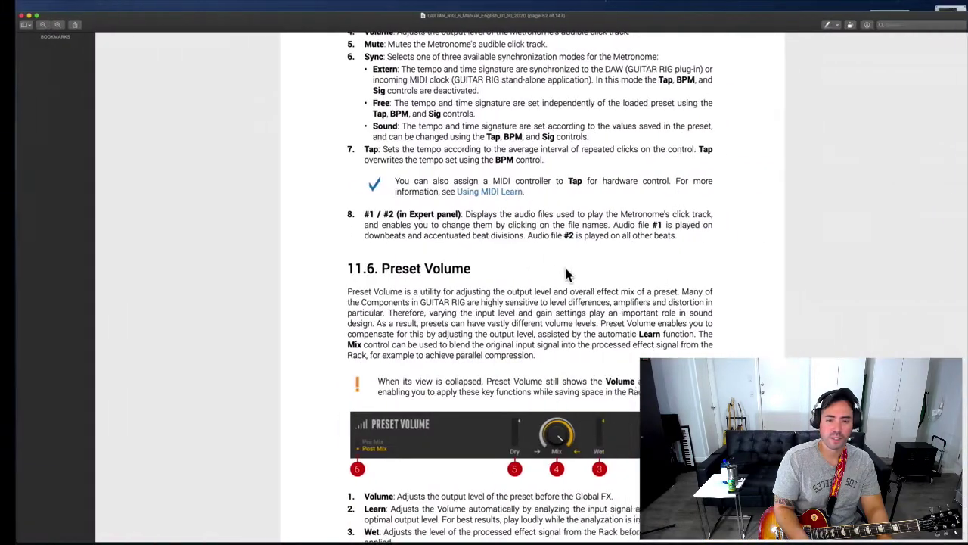
- Read the manual's Preset Volume section, including the Dry, Wet, Mix and Post Mix / Pre Mix control descriptions
scroll(565, 270, down, 3)
scroll(565, 270, down, 10)
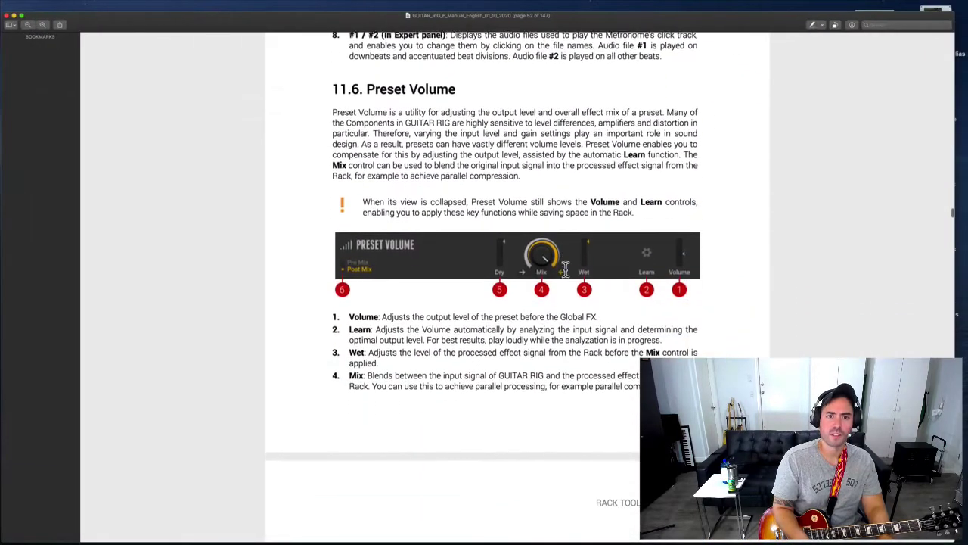
scroll(565, 270, down, 2)
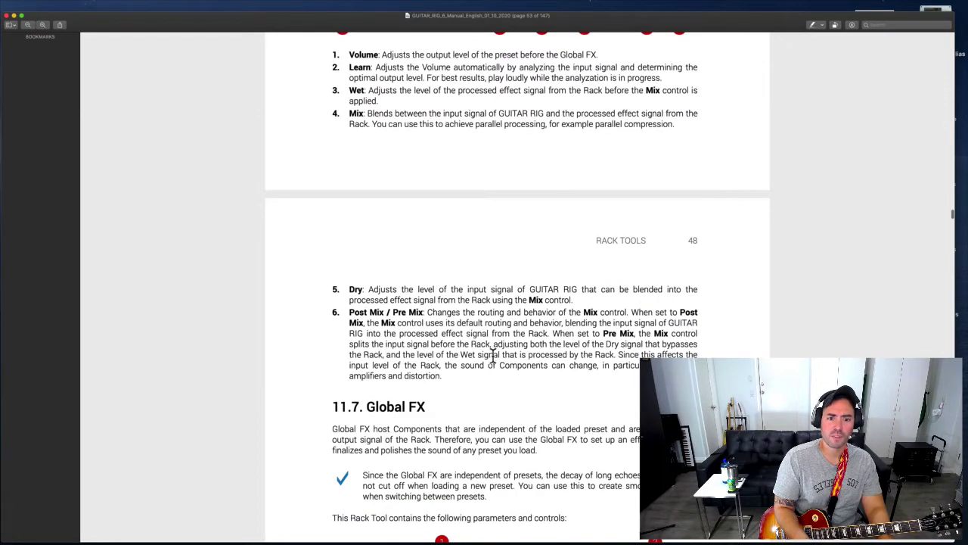
scroll(573, 361, up, 3)
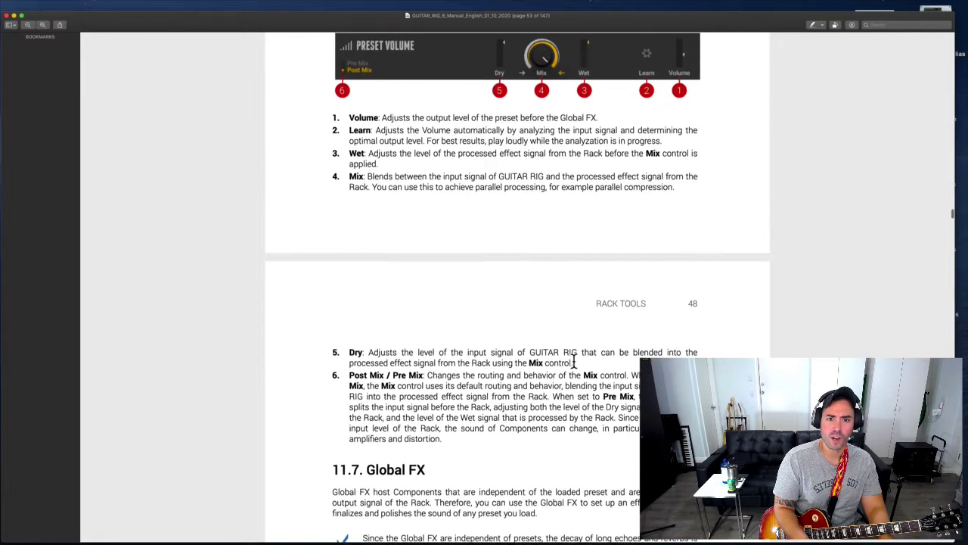
scroll(450, 487, down, 3)
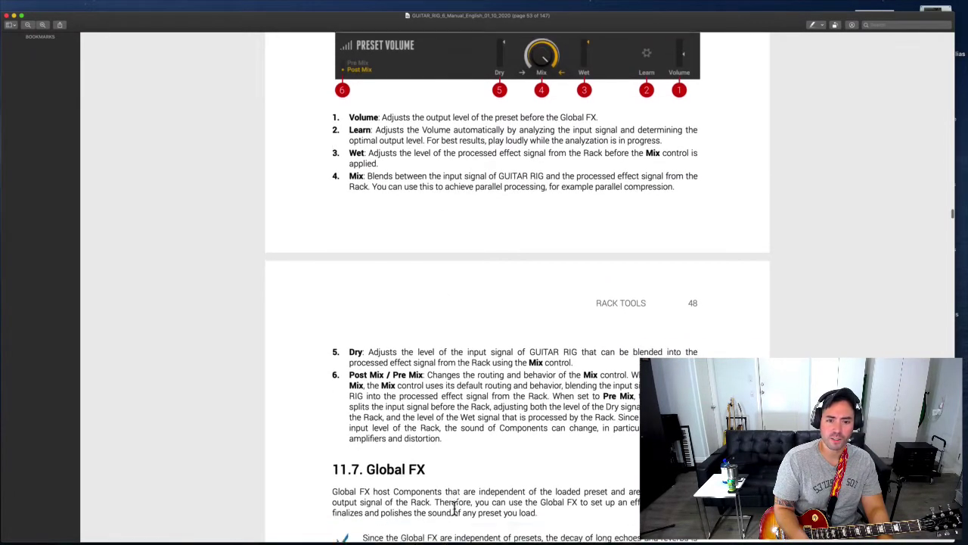
scroll(371, 344, down, 1)
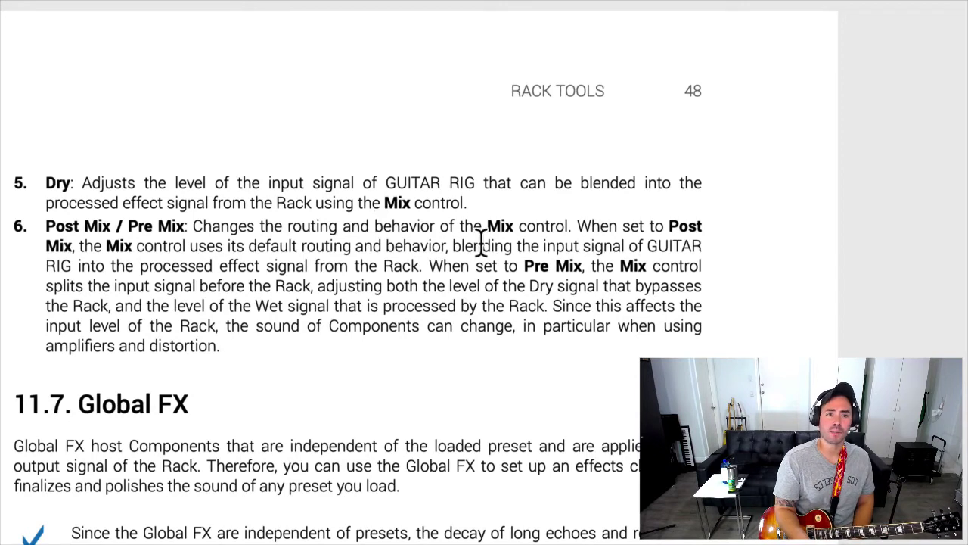
- Read the rest of the Post Mix / Pre Mix description and the manual's section 11.7 on Global FX with its controls
drag(115, 282, 220, 269)
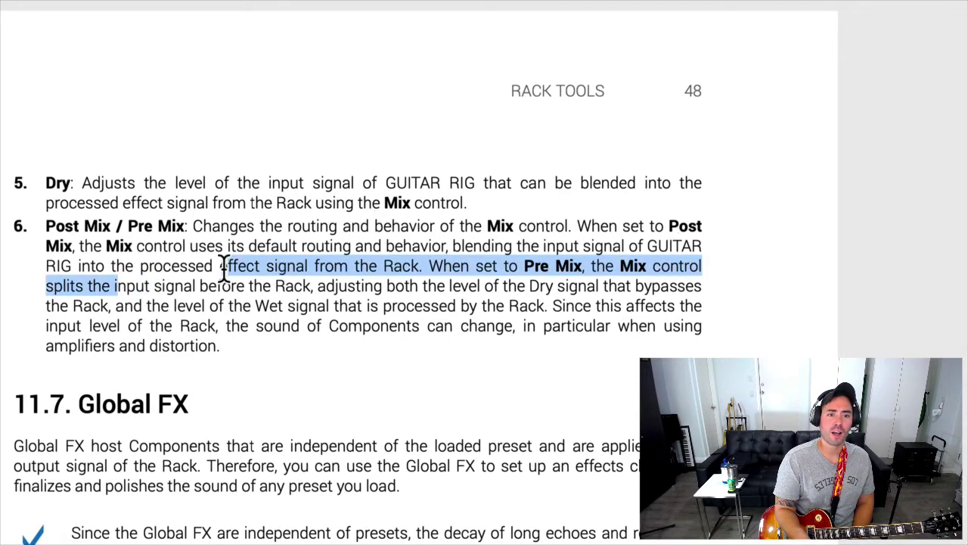
click(371, 296)
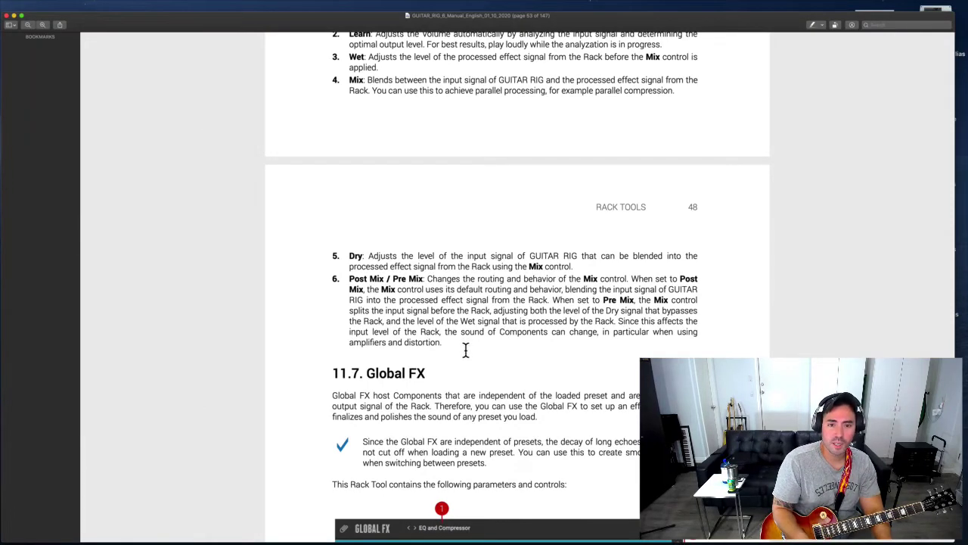
scroll(465, 349, down, 6)
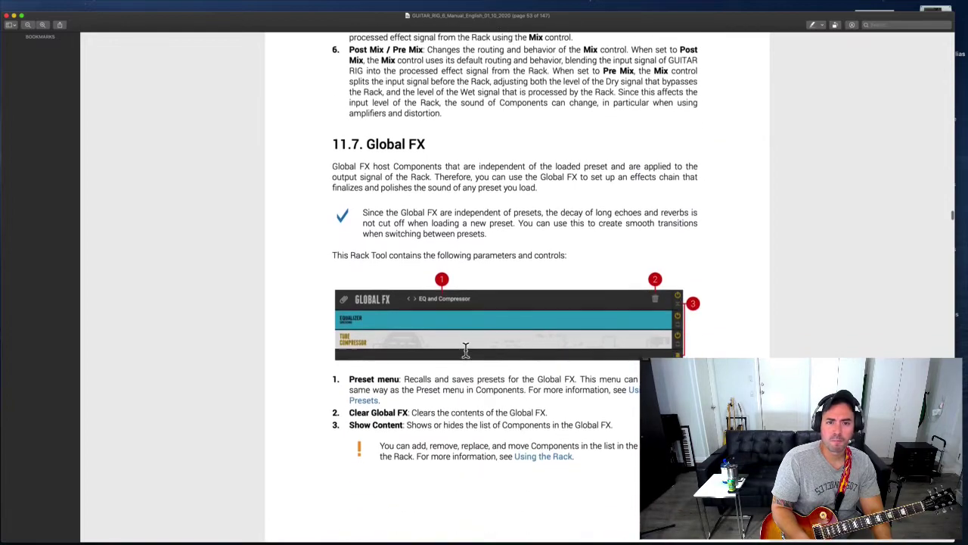
scroll(490, 193, up, 3)
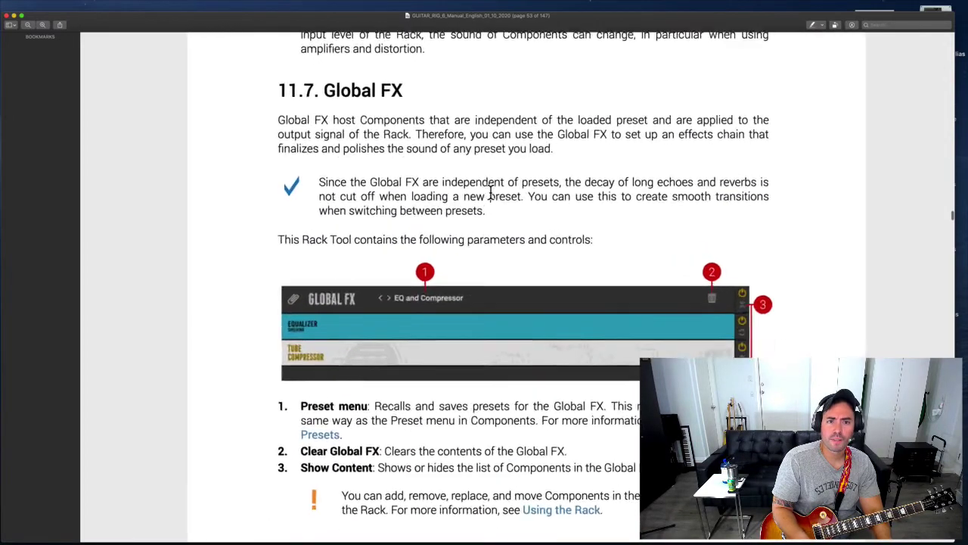
scroll(490, 193, up, 2)
scroll(577, 236, down, 2)
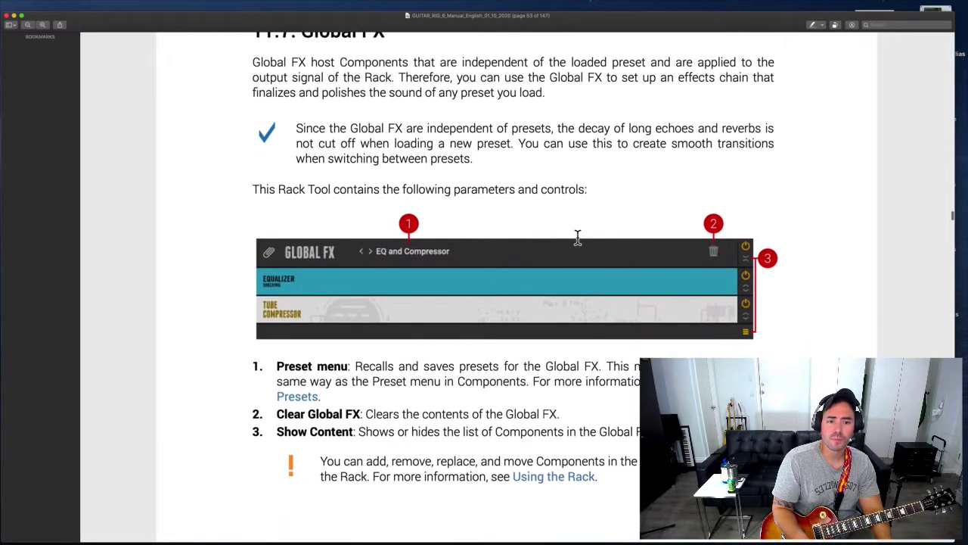
scroll(577, 236, up, 1)
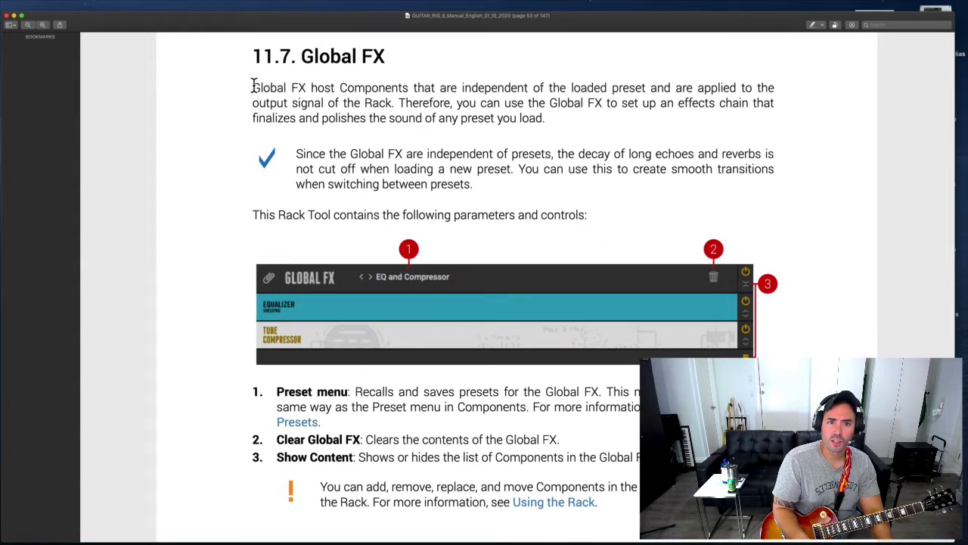
drag(252, 87, 796, 92)
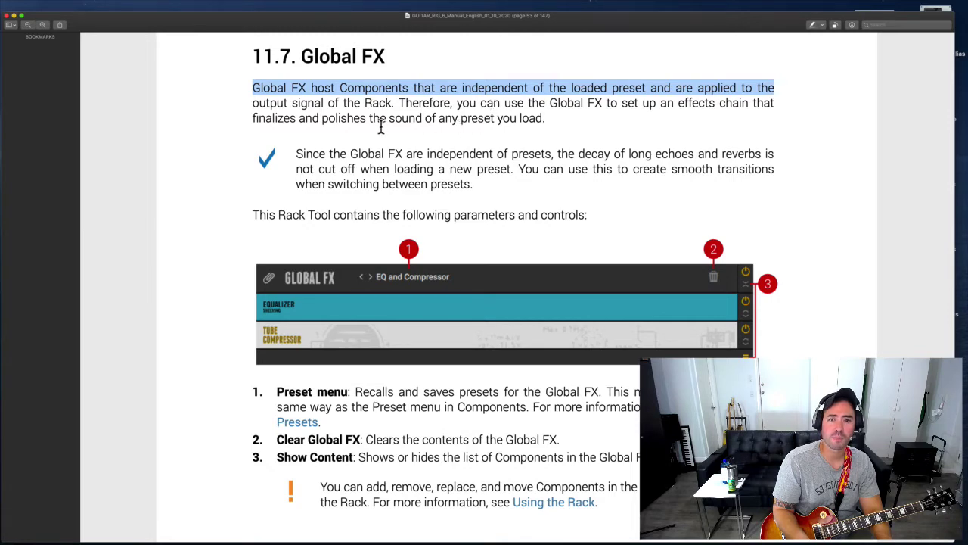
scroll(469, 225, down, 3)
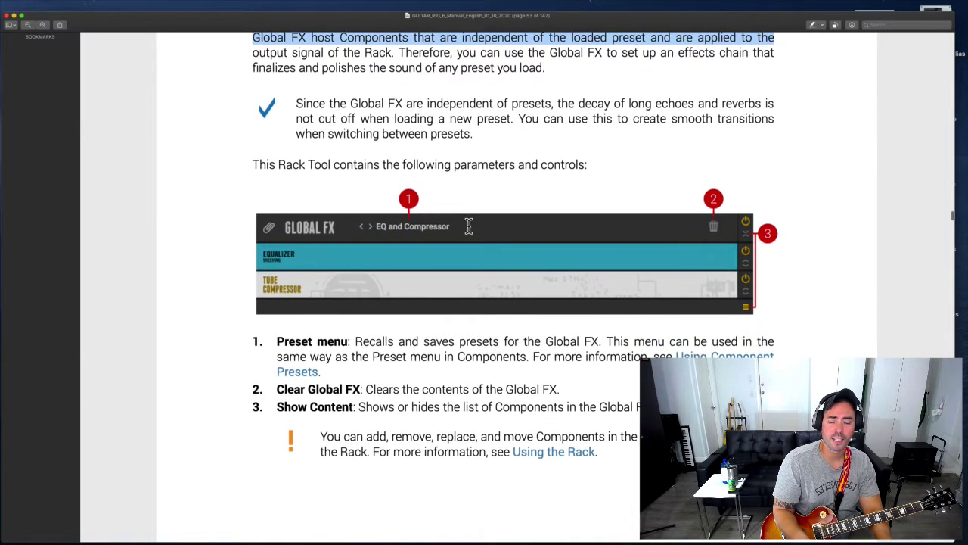
scroll(469, 226, down, 5)
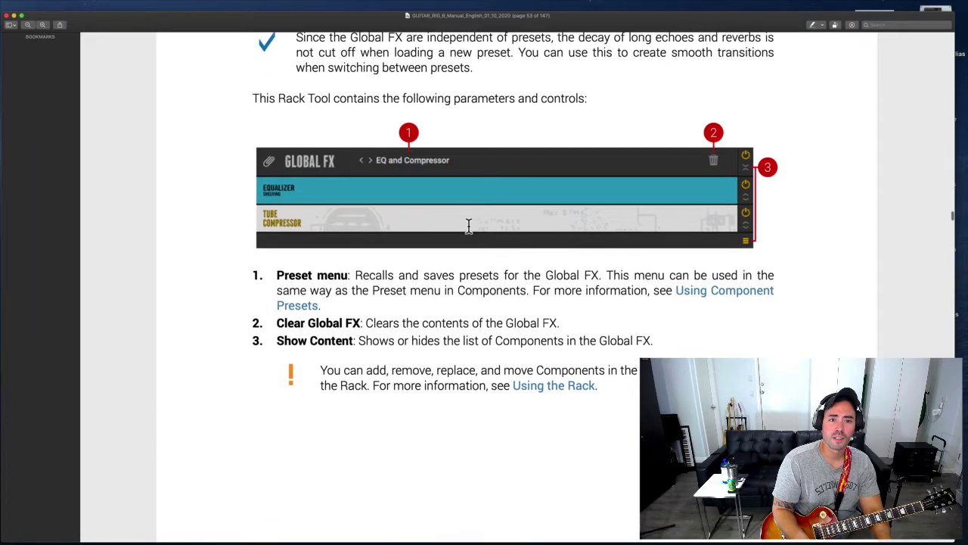
scroll(469, 225, down, 3)
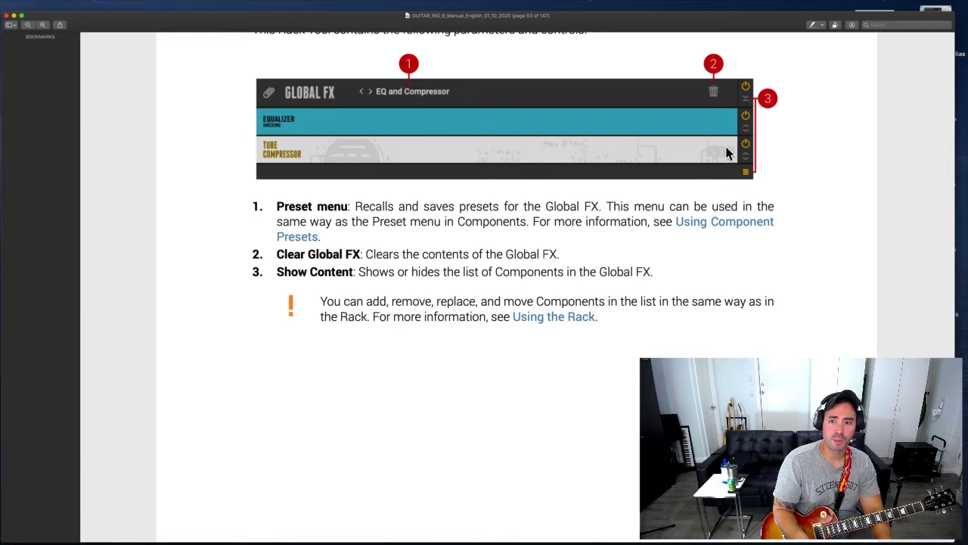
- Read the introduction to chapter 12, Tools, and the opening paragraph of section 12.1, Visualization of Tools
scroll(417, 359, down, 10)
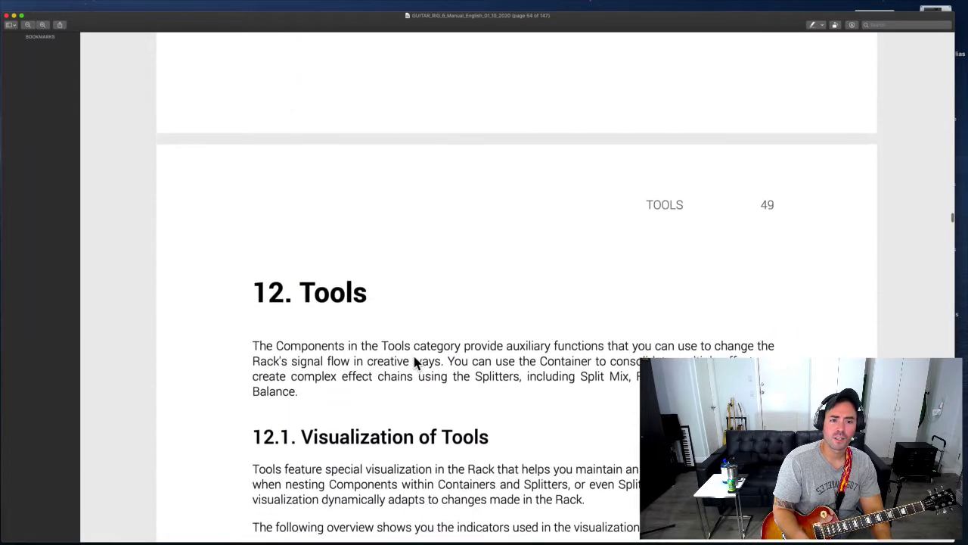
scroll(414, 363, down, 2)
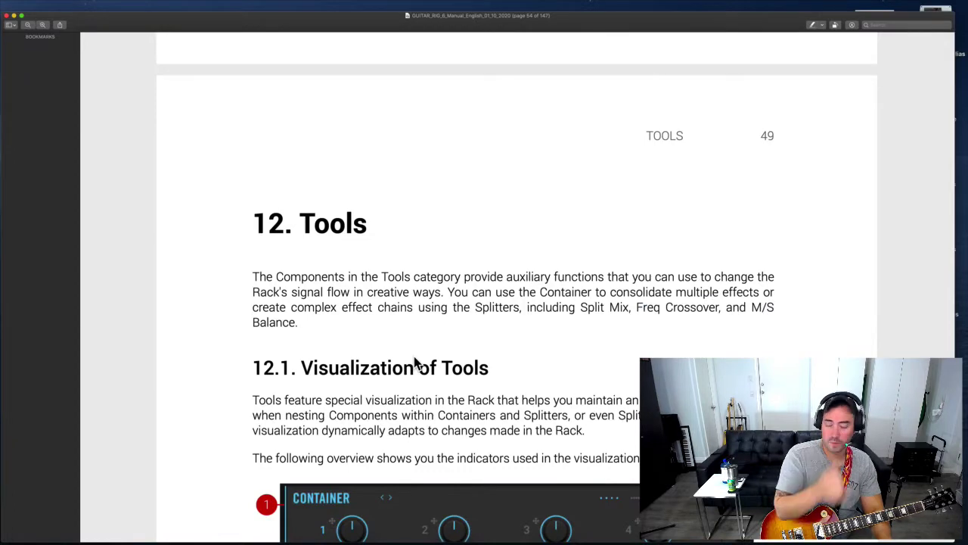
scroll(415, 363, down, 5)
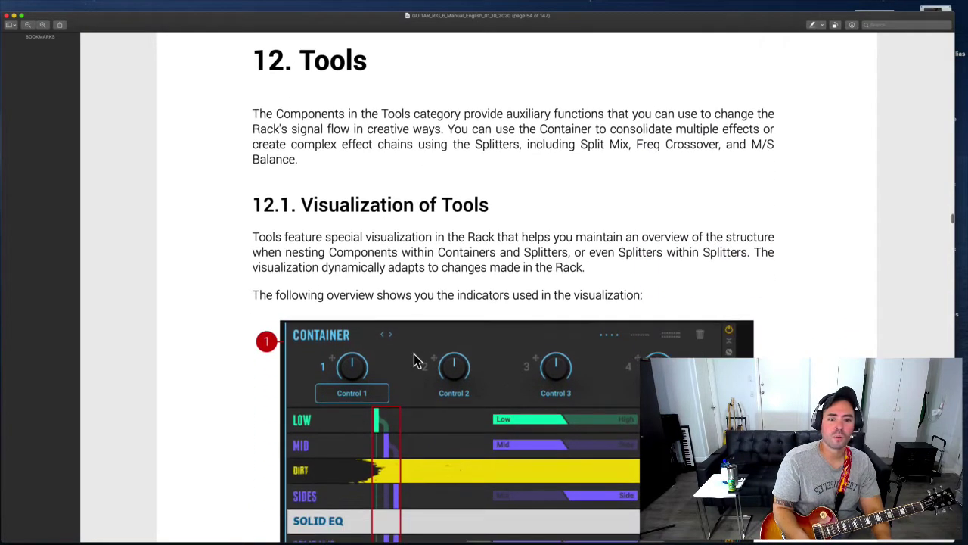
scroll(414, 360, down, 1)
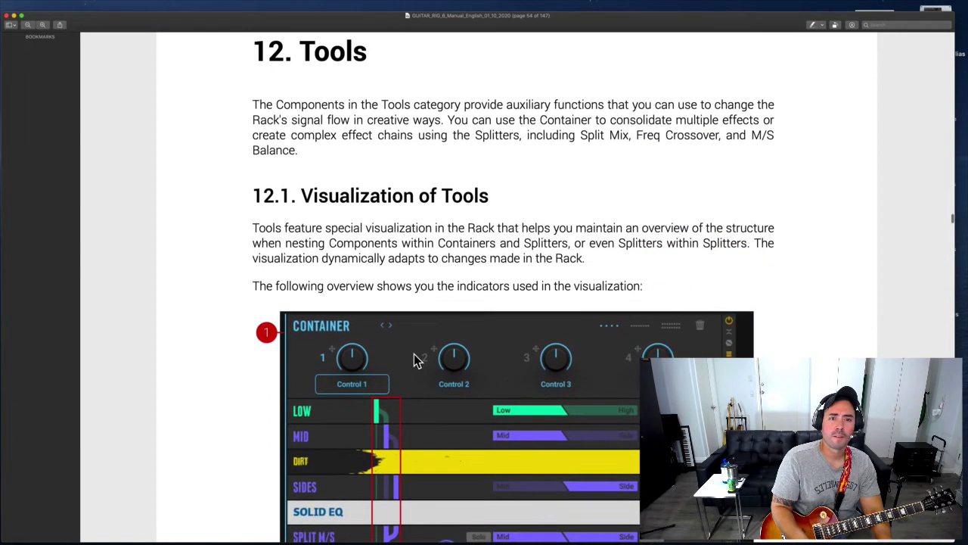
scroll(479, 101, down, 1)
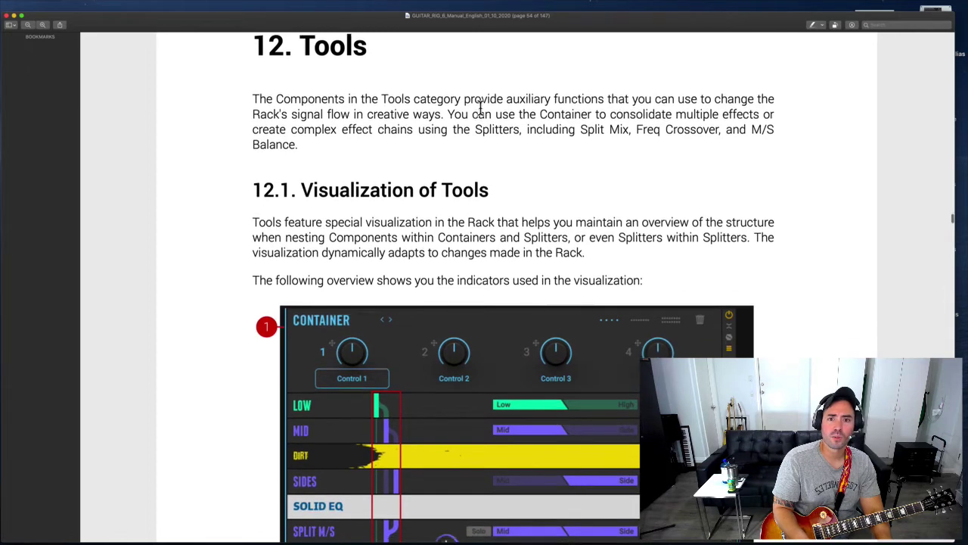
drag(480, 86, 769, 86)
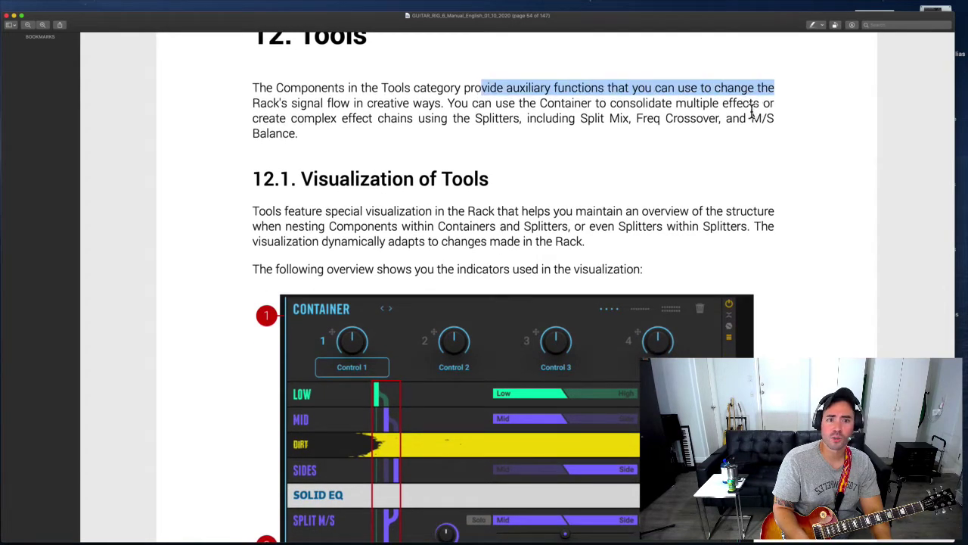
click(749, 115)
scroll(752, 112, down, 1)
scroll(752, 112, down, 1)
scroll(752, 112, down, 2)
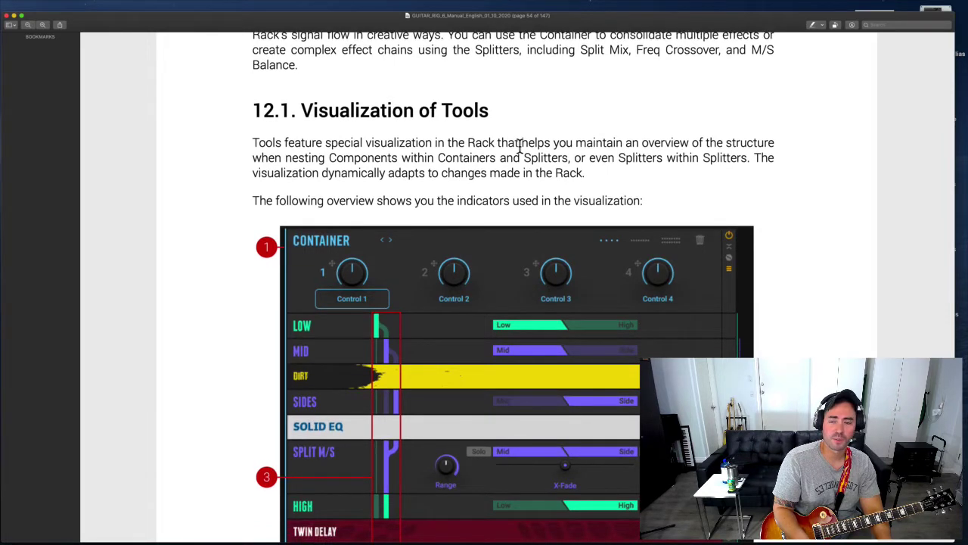
scroll(521, 146, down, 2)
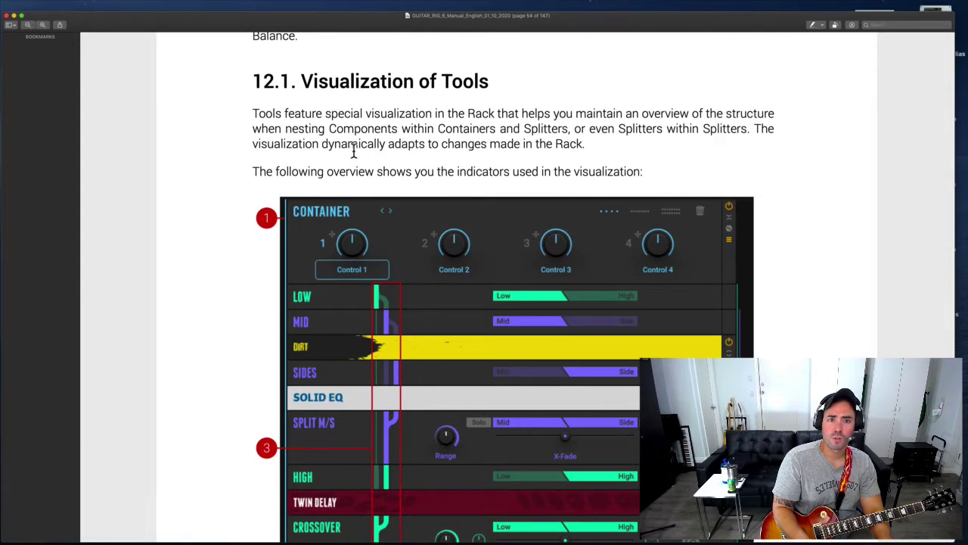
drag(285, 130, 750, 130)
- Examine the Container overview diagram in section 12.1, with its nested splitters, and the Container and Splitter indicator descriptions
scroll(748, 129, down, 5)
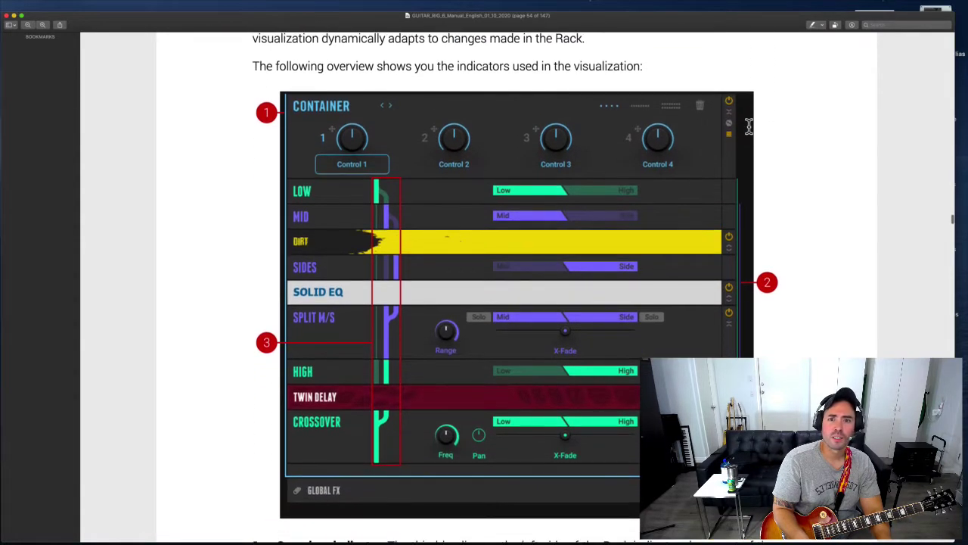
scroll(354, 251, down, 3)
scroll(352, 252, down, 1)
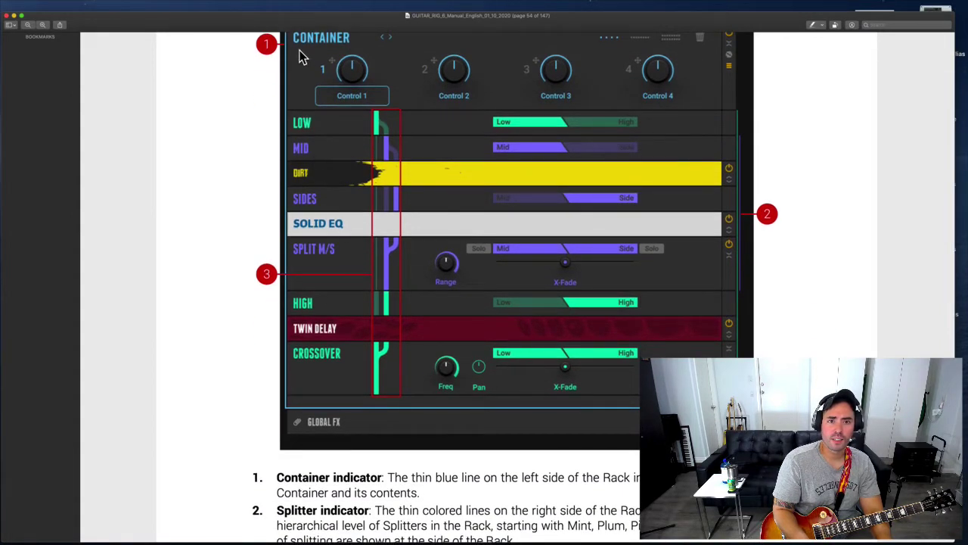
scroll(333, 62, up, 2)
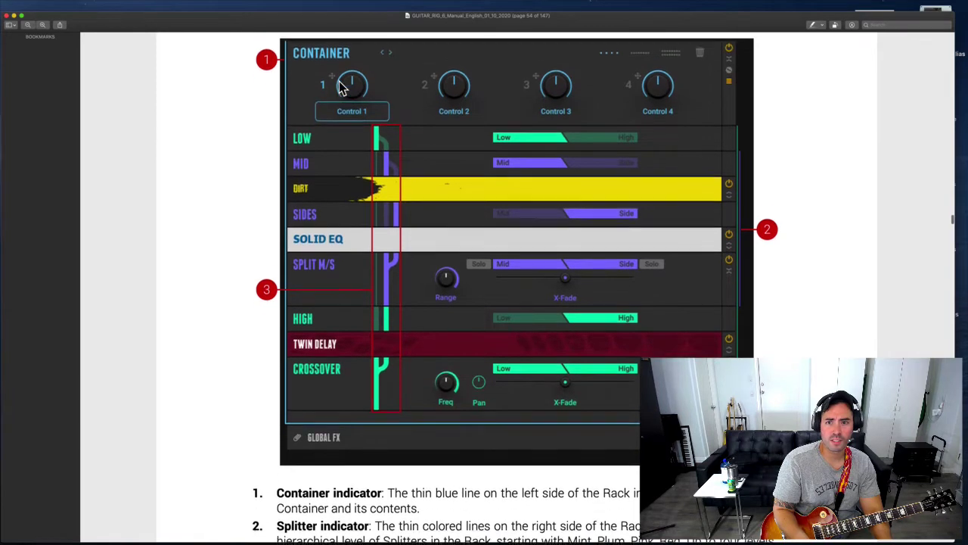
scroll(337, 62, down, 2)
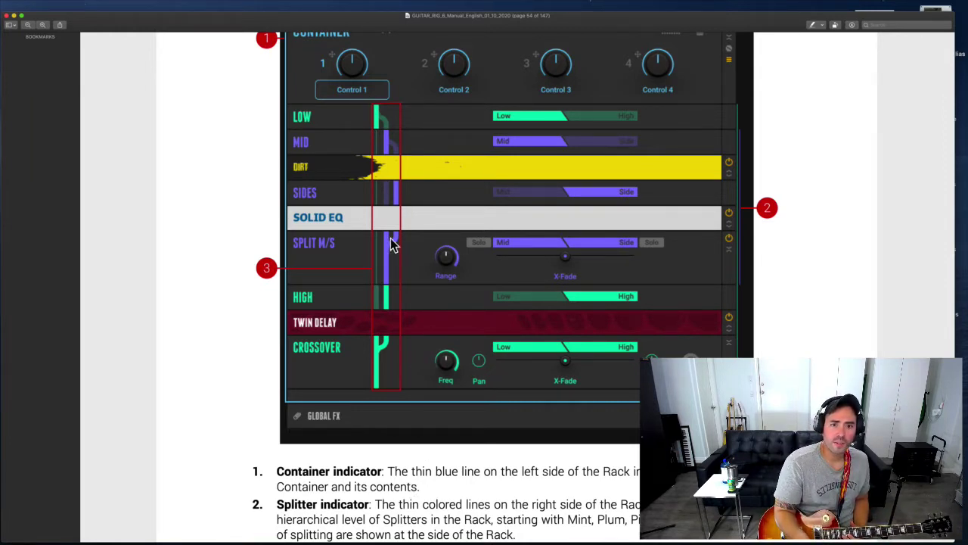
scroll(399, 384, down, 2)
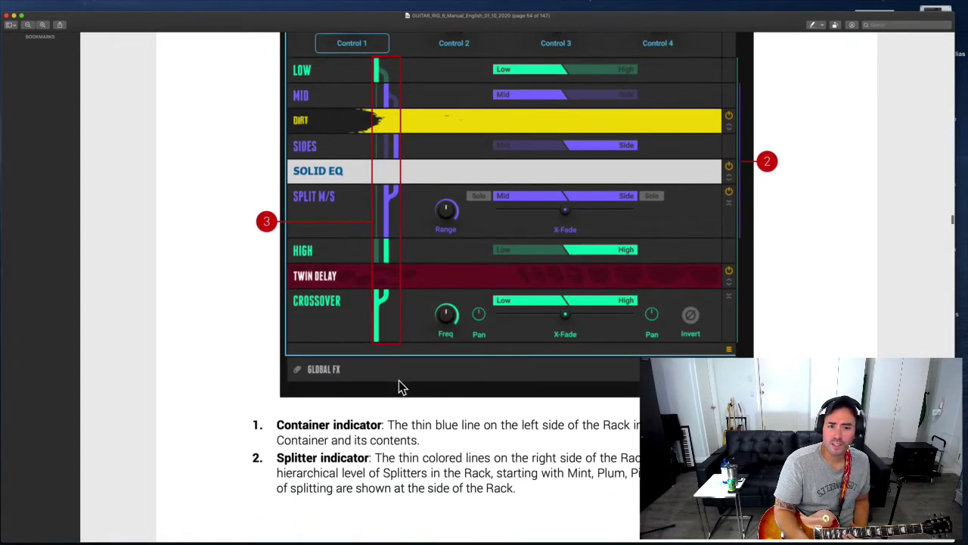
scroll(401, 387, down, 1)
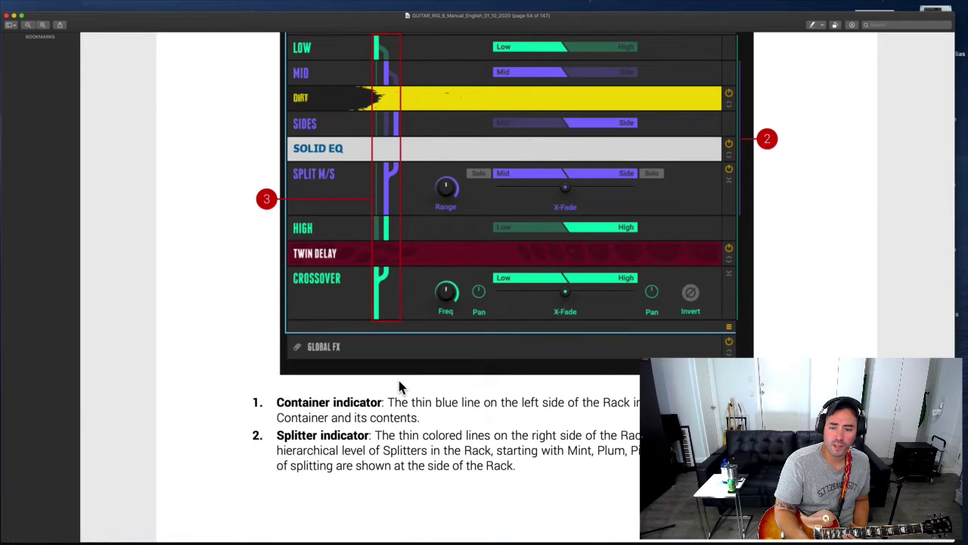
scroll(401, 386, up, 1)
scroll(401, 386, up, 1)
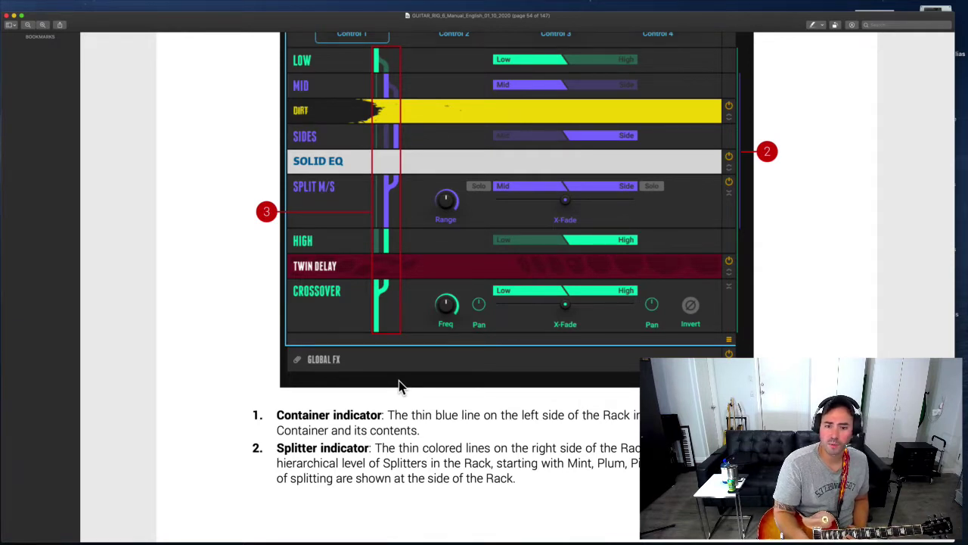
scroll(401, 386, down, 2)
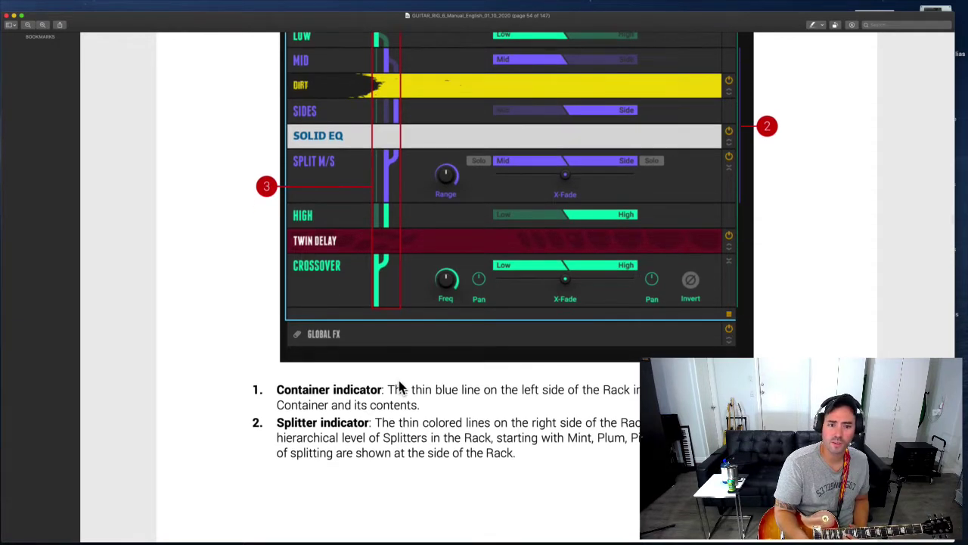
scroll(401, 387, up, 3)
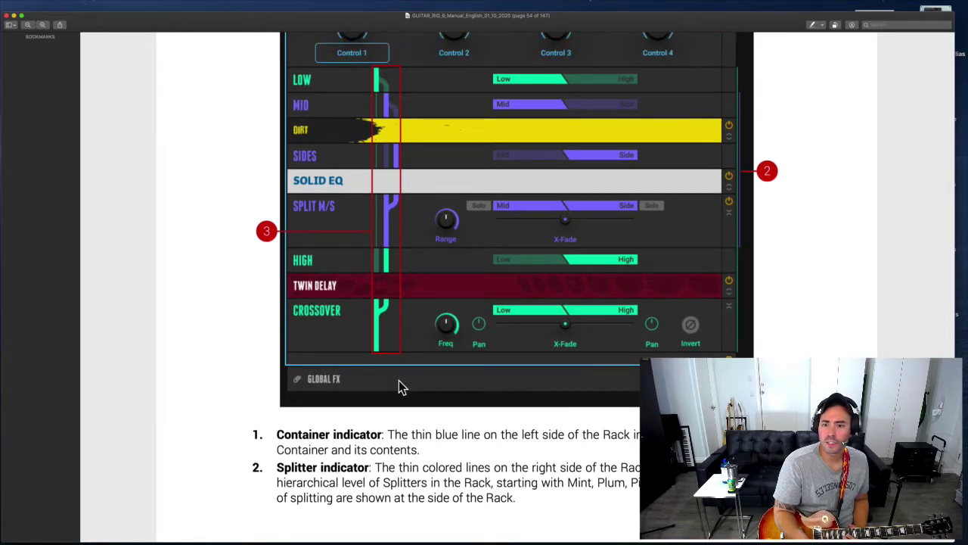
- Read the Routing indicators description and compare it with the signal paths marked in the Container diagram
scroll(399, 384, down, 15)
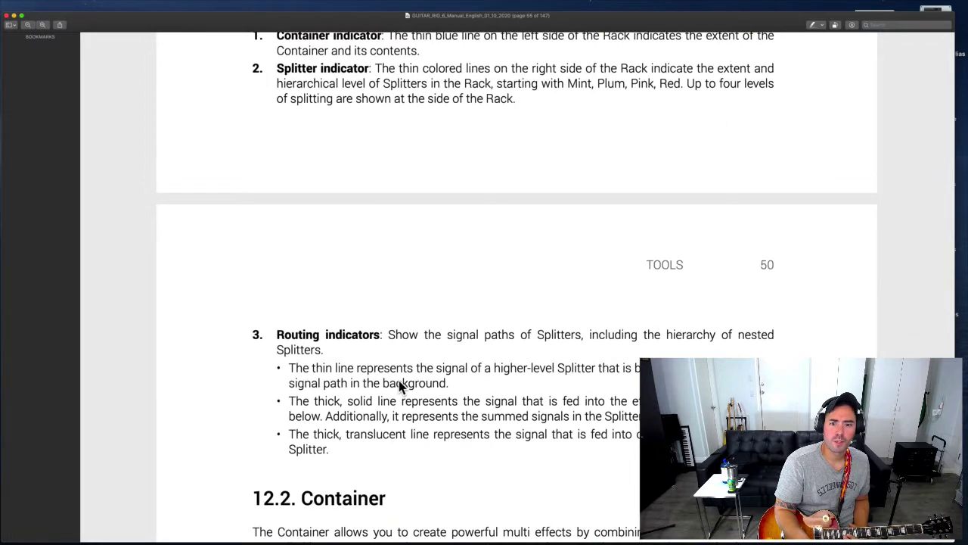
drag(402, 330, 539, 326)
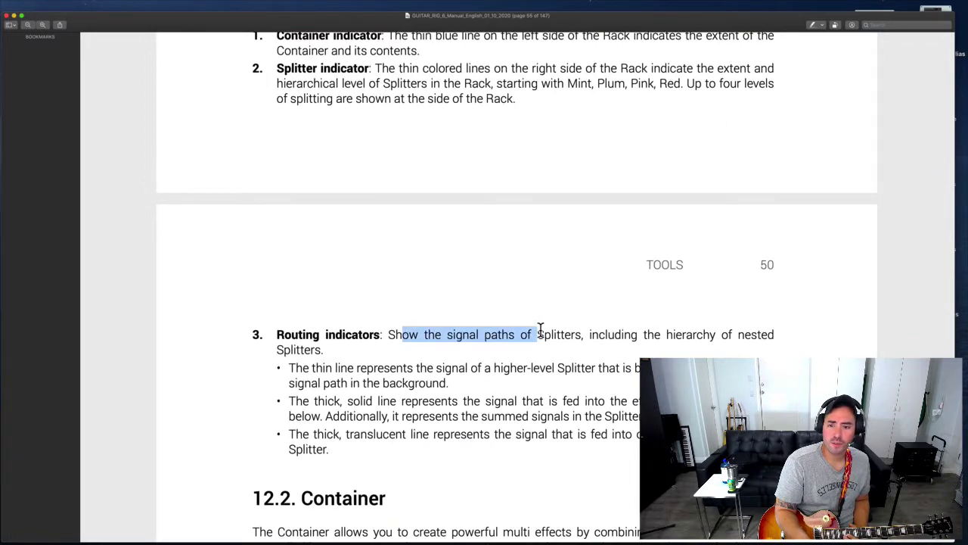
click(493, 394)
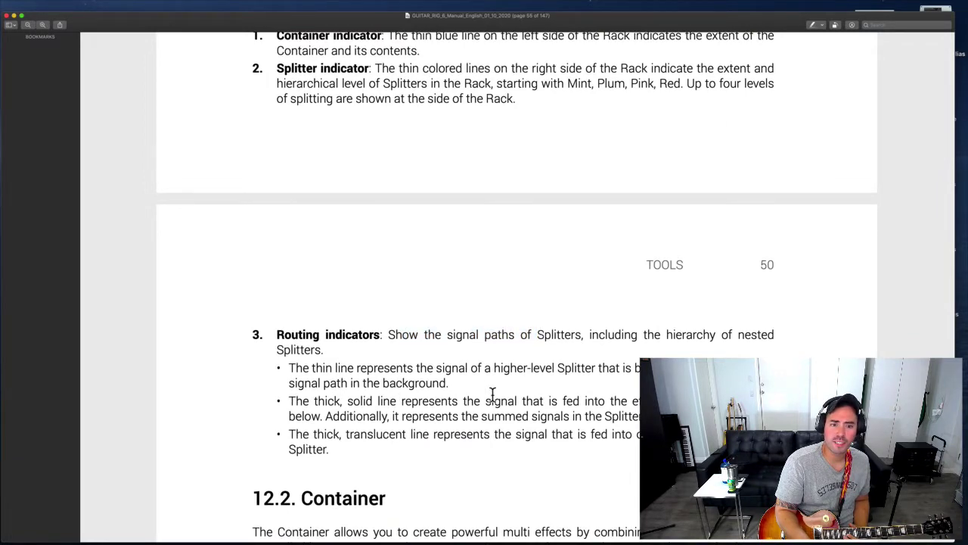
scroll(493, 394, up, 5)
scroll(493, 395, up, 8)
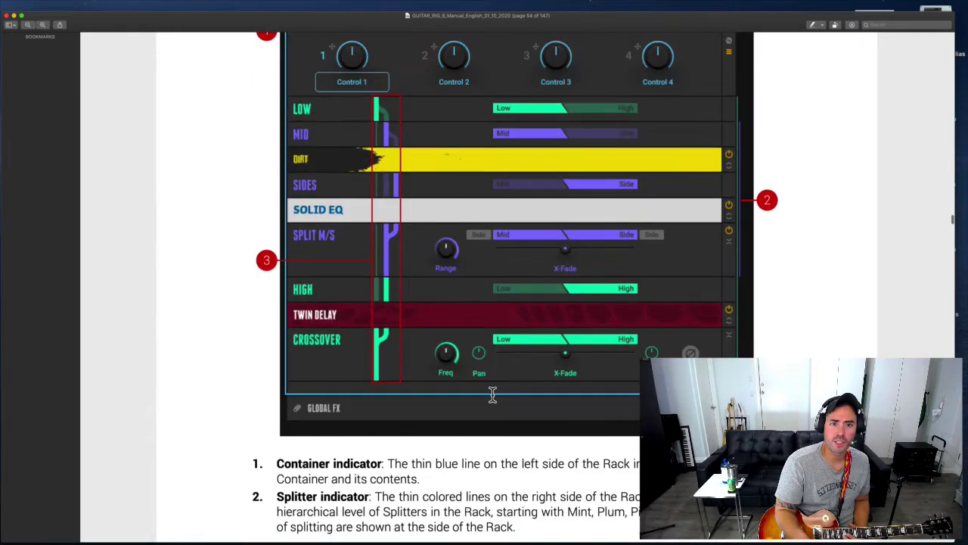
scroll(421, 371, down, 12)
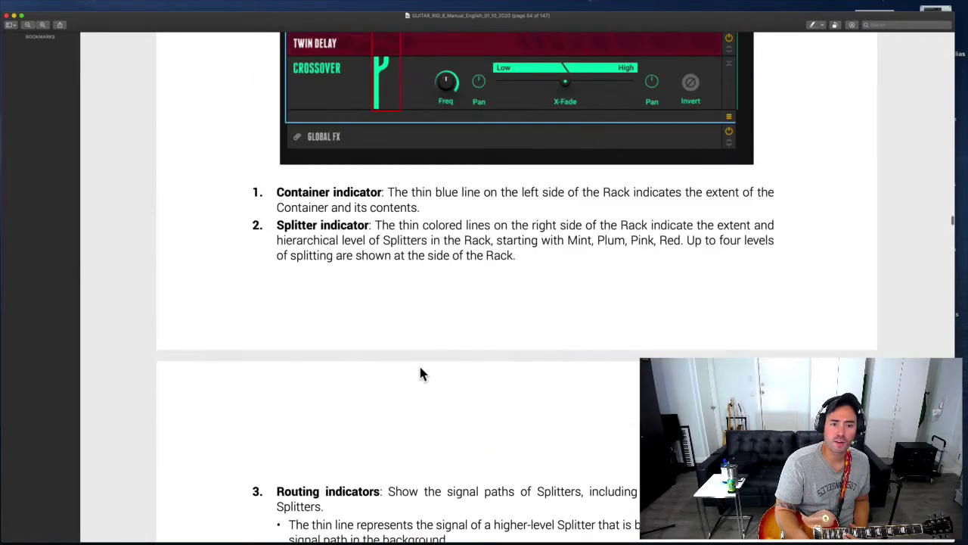
scroll(421, 372, down, 5)
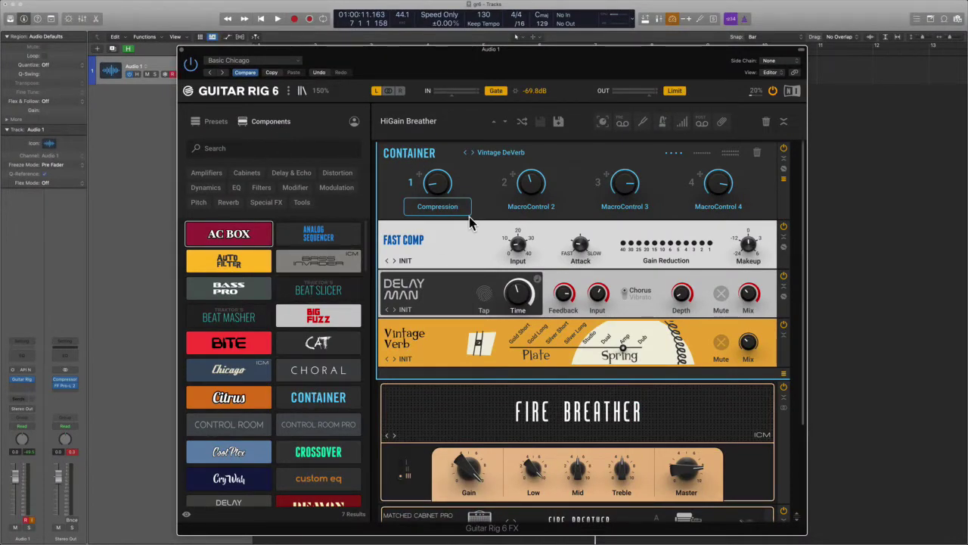
- View the Container's preset list in Guitar Rig, dismiss it without choosing a preset, and return to the manual's Tools chapter
click(499, 152)
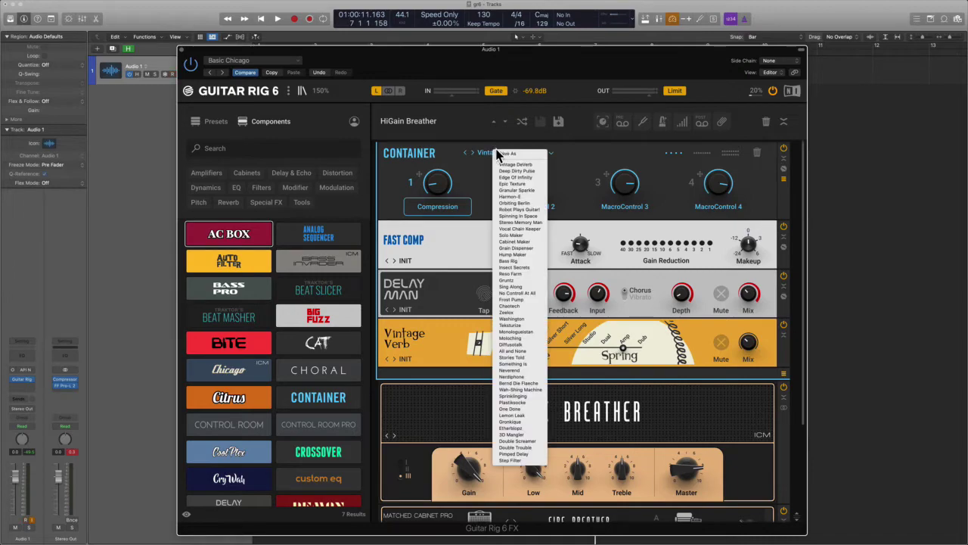
click(614, 174)
key(ctrl+Right)
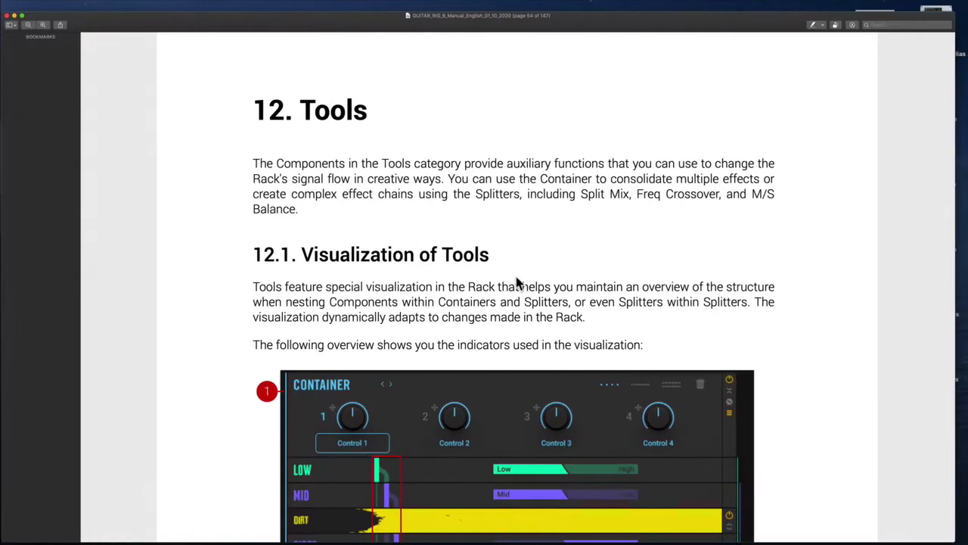
- Review section 12.1, Visualization of Tools, with its Container diagram and indicator descriptions, and continue to section 12.2, Container
scroll(515, 307, down, 5)
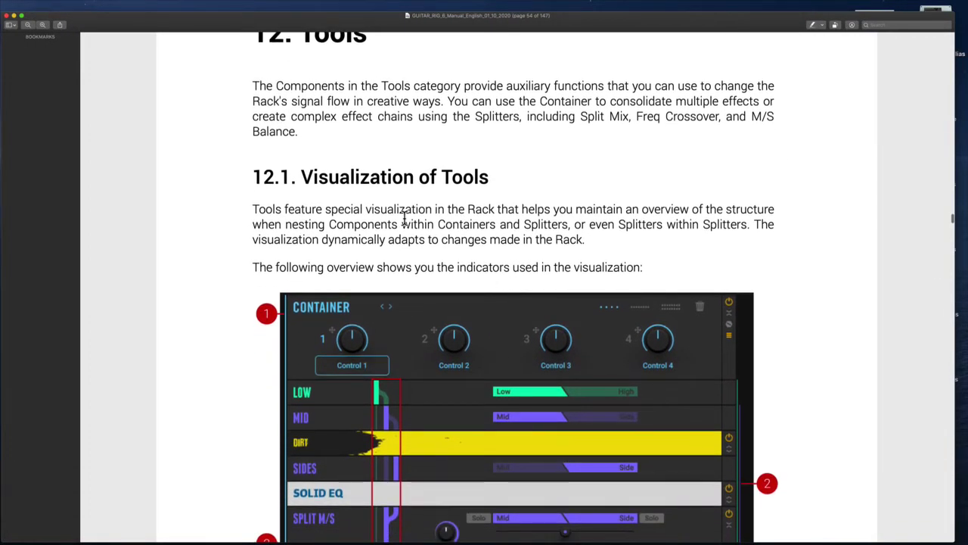
scroll(361, 213, down, 3)
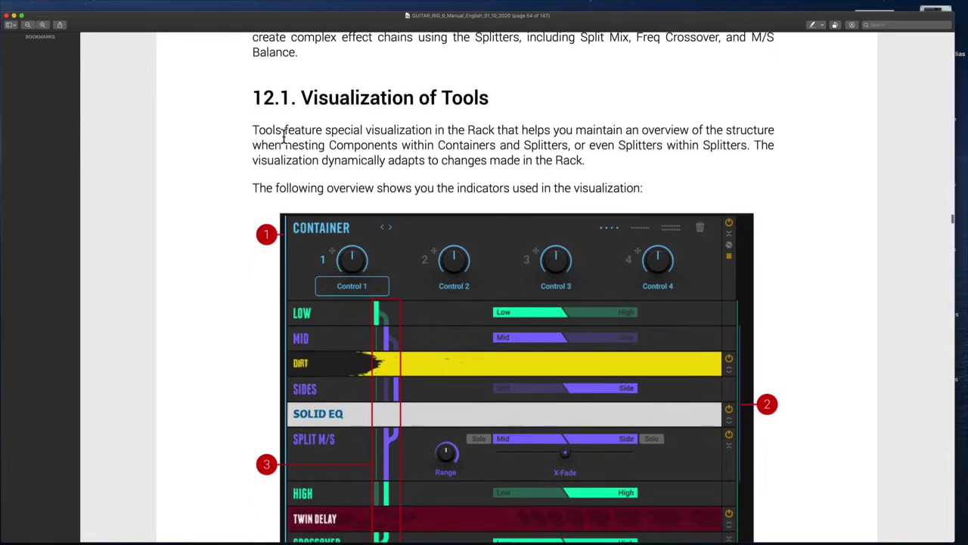
drag(272, 128, 466, 128)
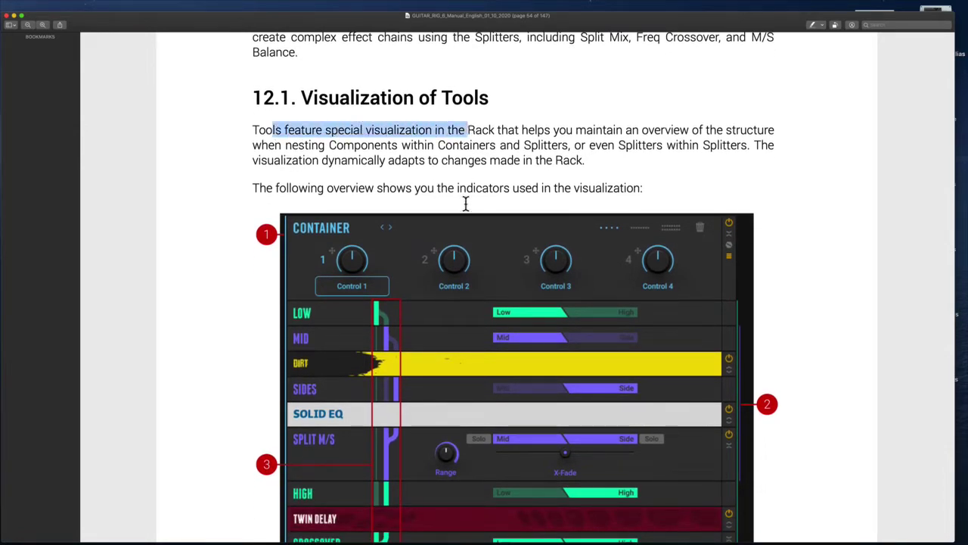
scroll(511, 140, down, 3)
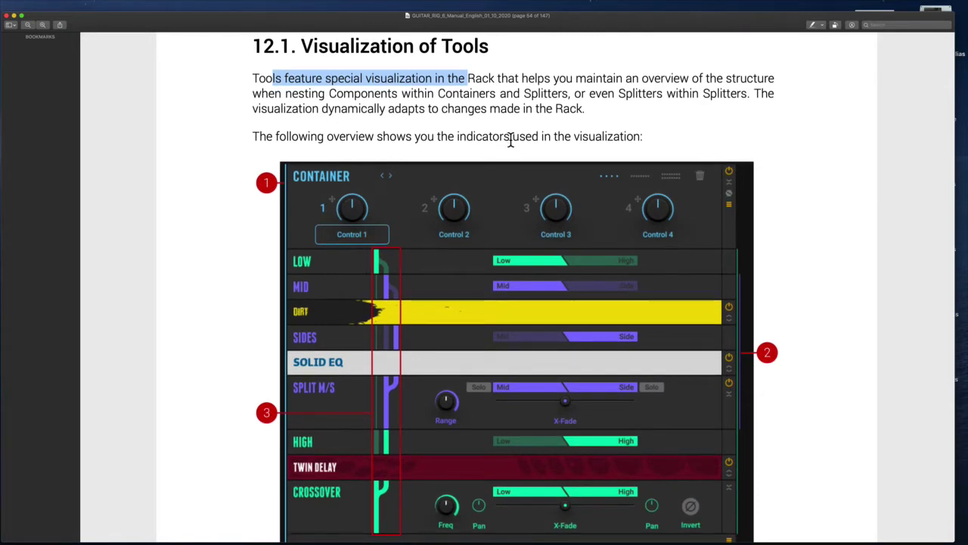
scroll(511, 140, down, 10)
scroll(511, 140, down, 20)
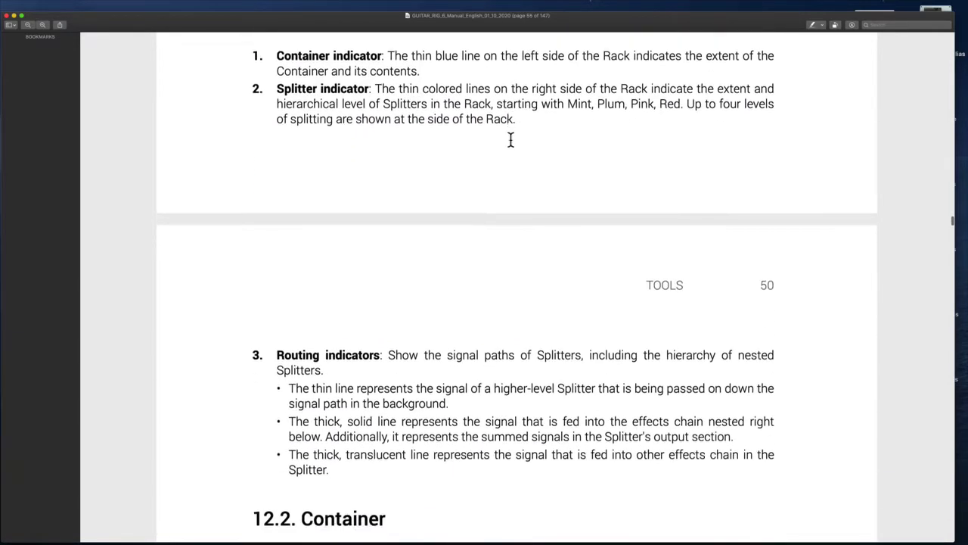
scroll(511, 140, up, 1)
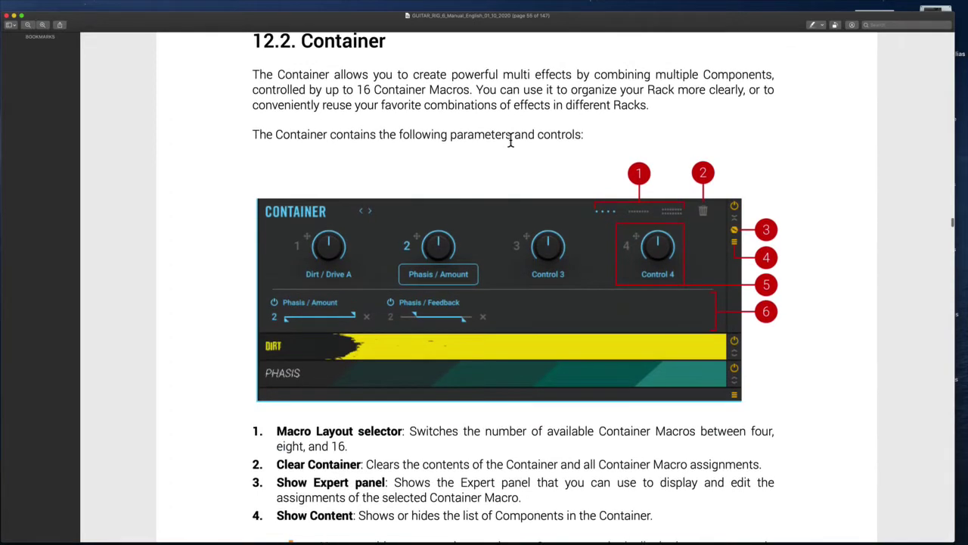
- Read section 12.2's Container introduction and its numbered control descriptions, from the Macro Layout selector to the Expert panel
drag(415, 75, 594, 74)
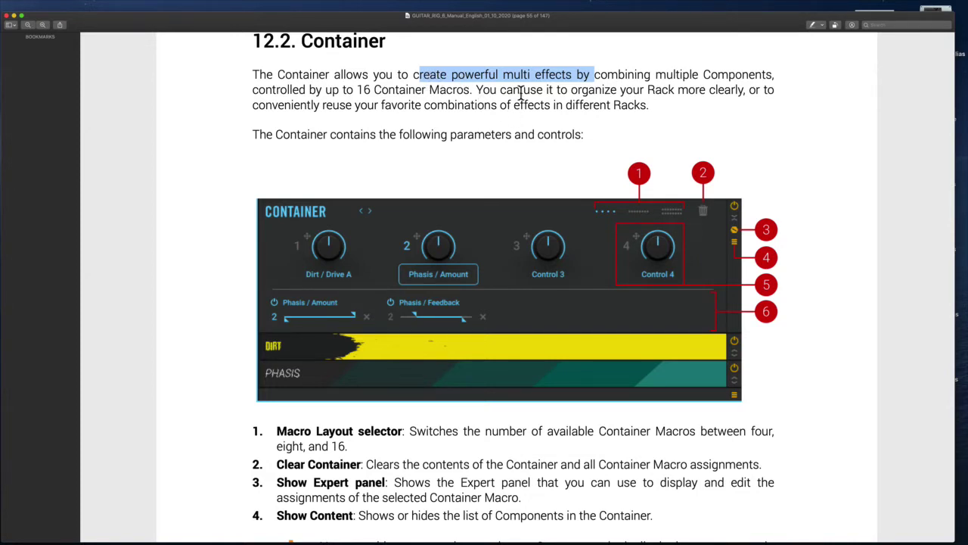
scroll(506, 220, down, 3)
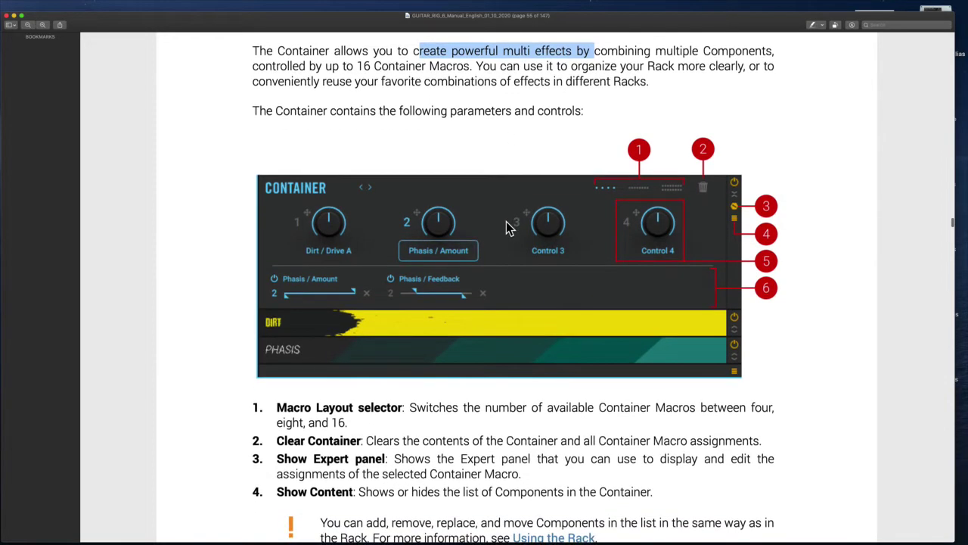
scroll(508, 228, down, 8)
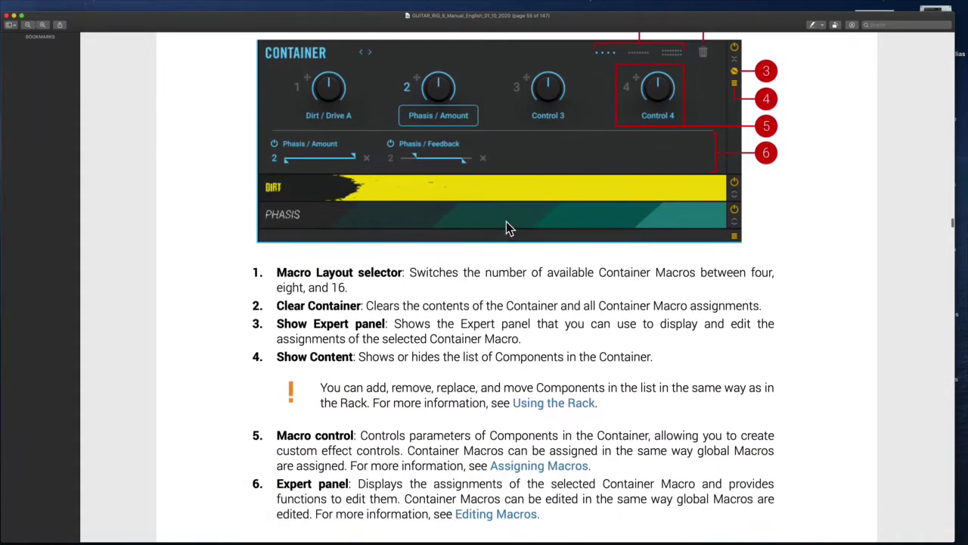
scroll(506, 227, down, 1)
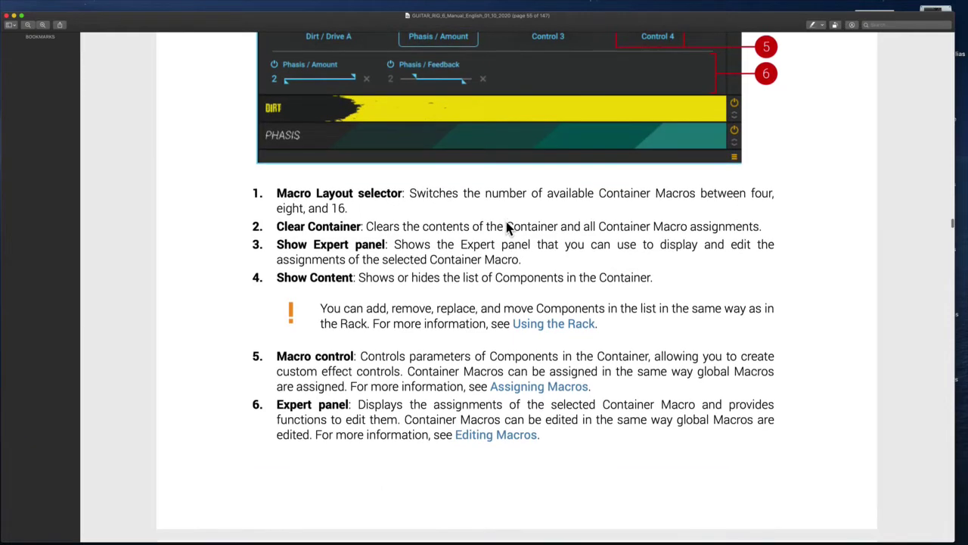
scroll(508, 228, up, 1)
scroll(508, 229, up, 3)
scroll(605, 146, up, 5)
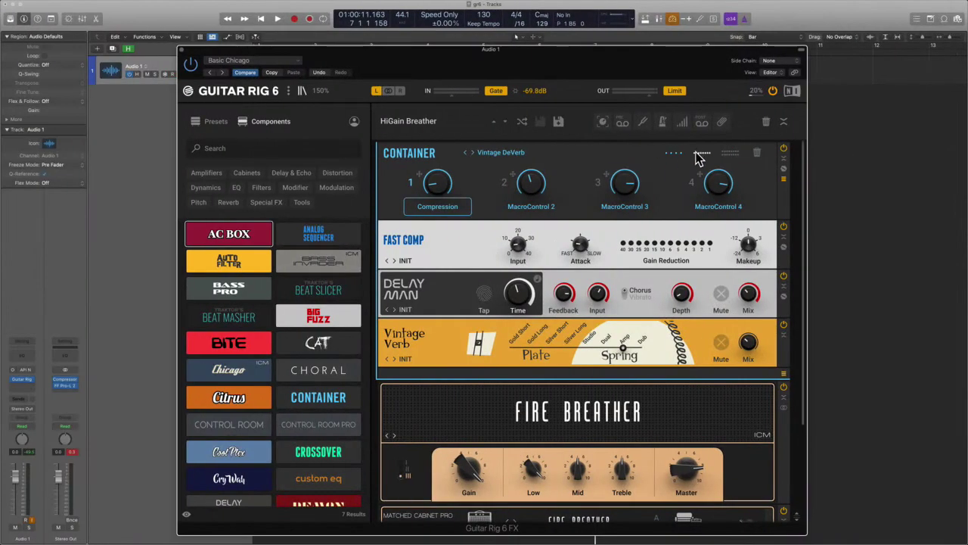
- In Guitar Rig, switch the Container's macro layout between four, eight and 16 macros, ending on four
click(697, 154)
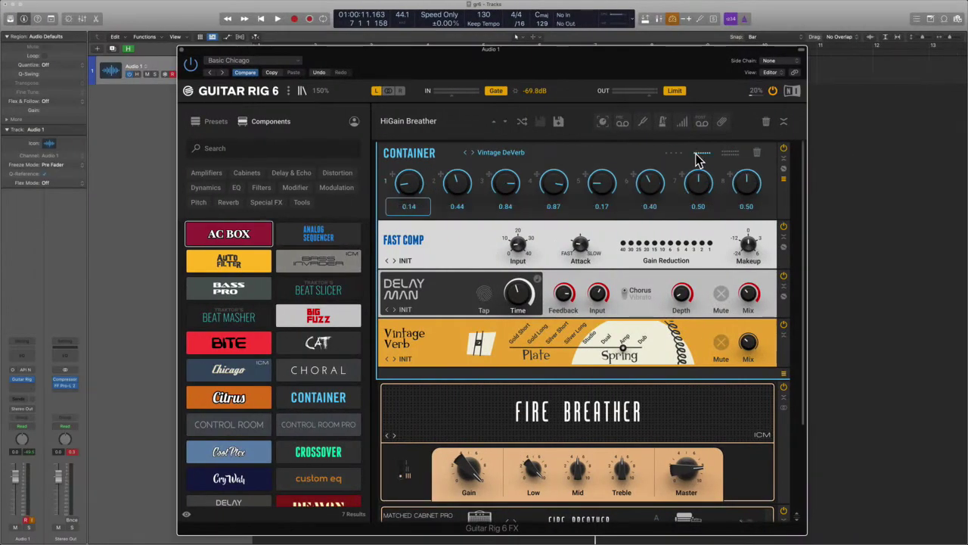
click(730, 155)
click(702, 155)
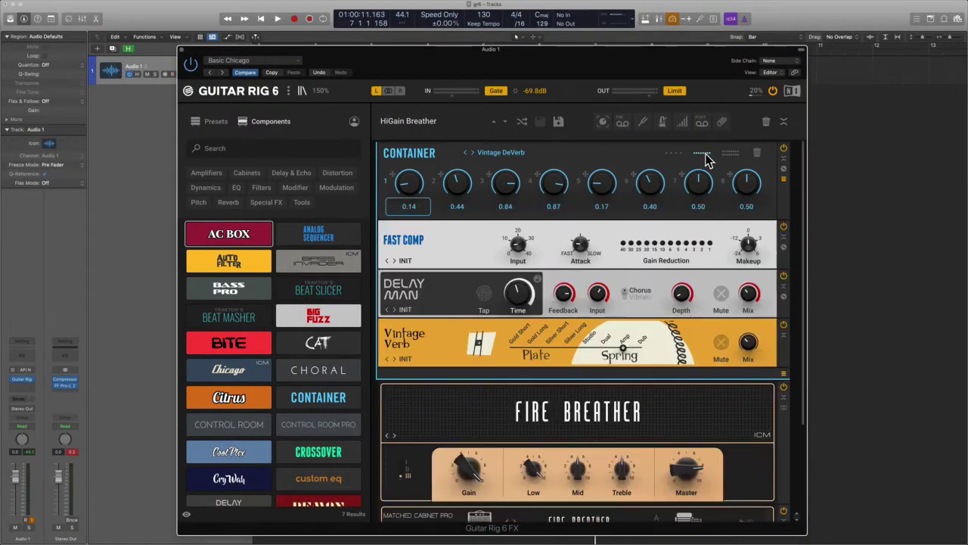
click(674, 154)
click(702, 155)
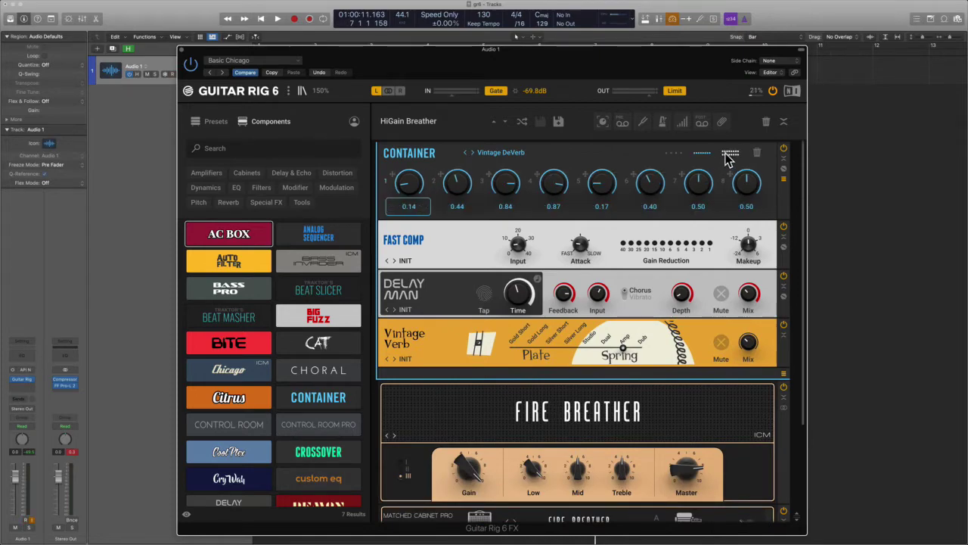
click(728, 156)
click(702, 154)
click(676, 155)
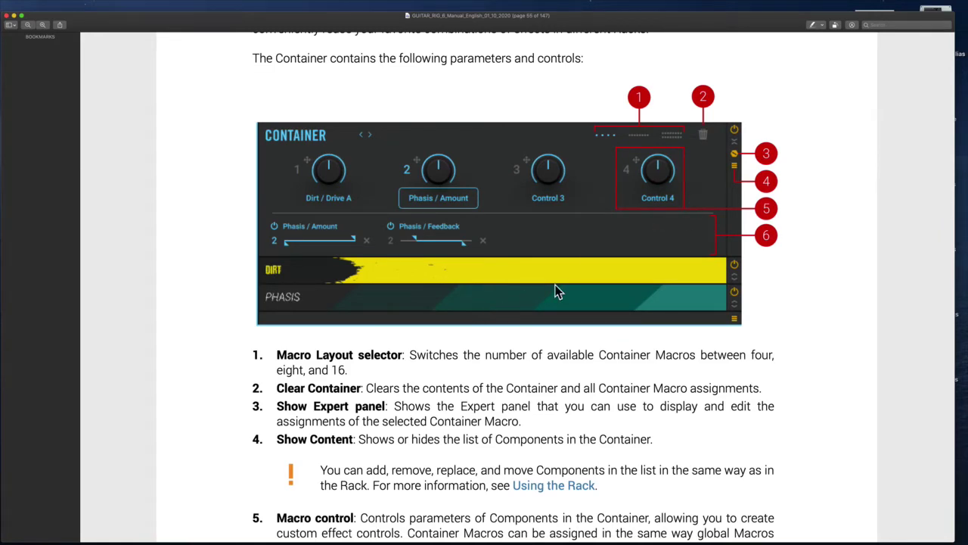
- Check the manual's Show Content entry, and repeatedly hide and show the Container's component list in Guitar Rig
scroll(589, 342, down, 2)
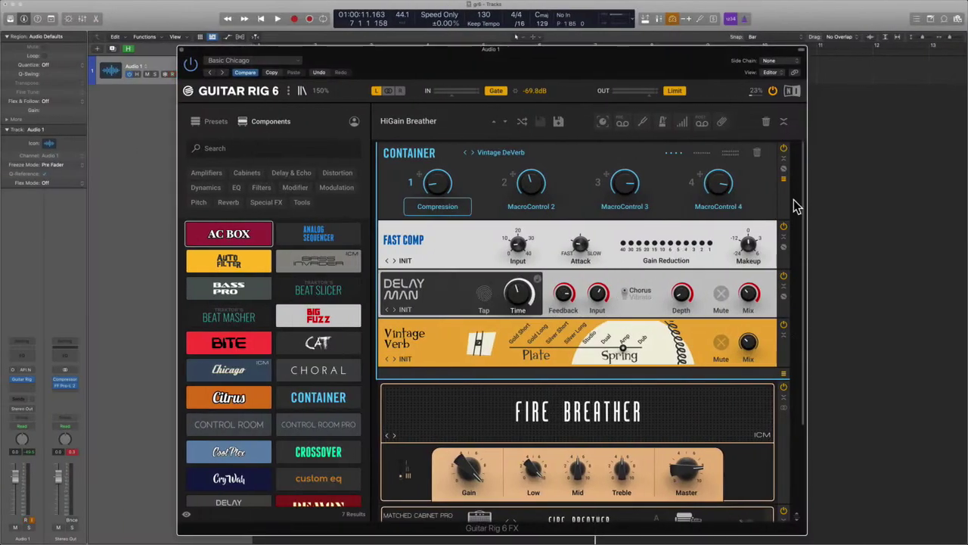
click(785, 182)
click(784, 182)
click(785, 182)
click(784, 182)
- Load the Deep Dirty Pulse preset in the Container, and toggle its component list, leaving it shown
click(466, 152)
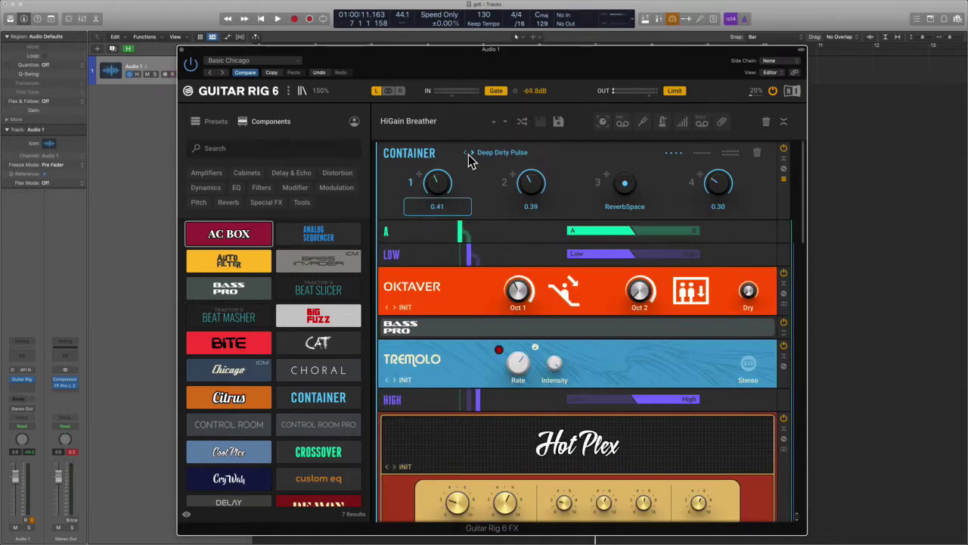
click(784, 181)
click(783, 182)
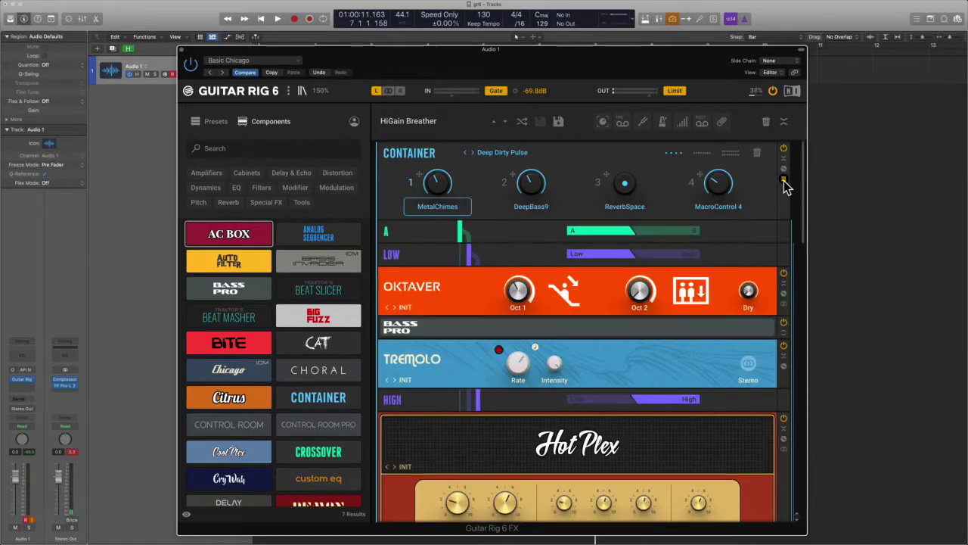
click(784, 181)
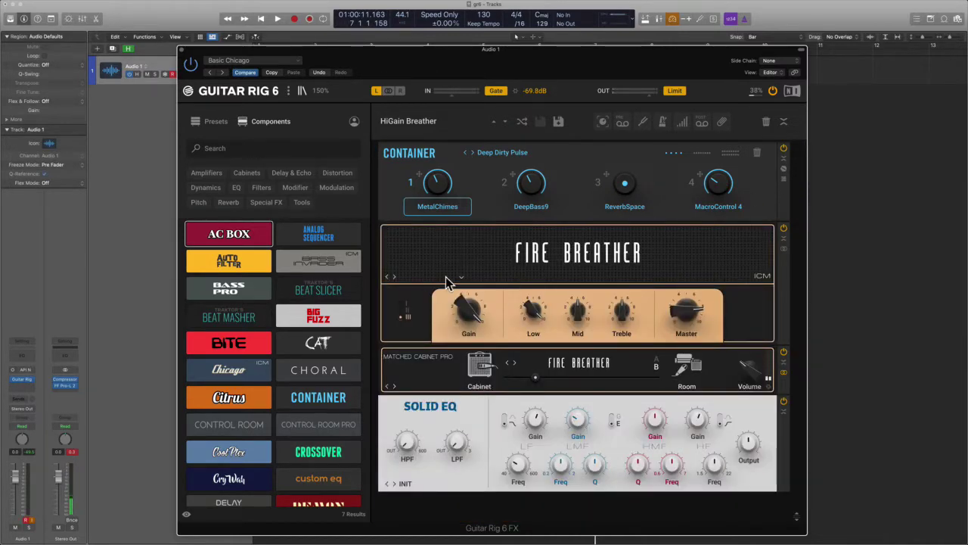
click(784, 182)
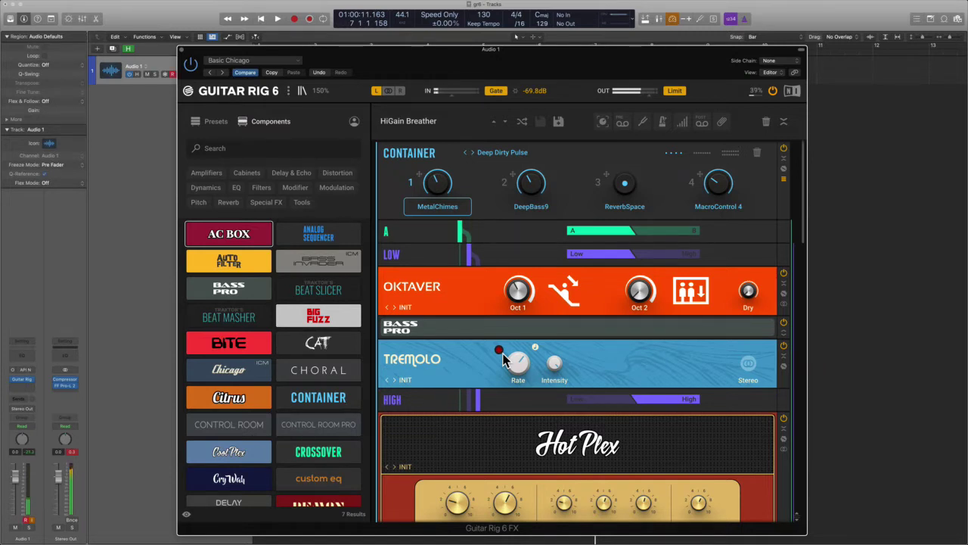
- Examine the component chain of the Deep Dirty Pulse preset and advance the Container to the next preset
mouse_move(457, 93)
scroll(454, 92, down, 2)
scroll(454, 94, down, 6)
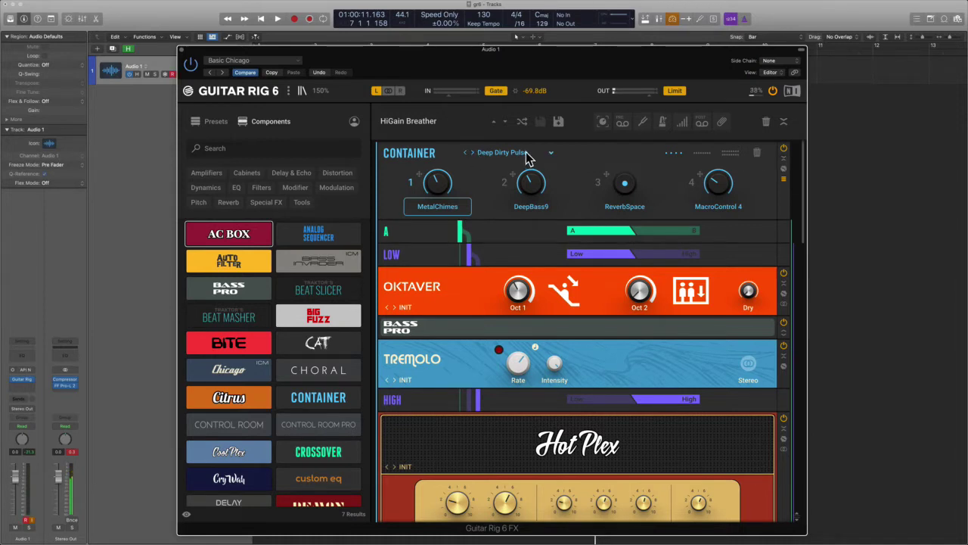
click(472, 155)
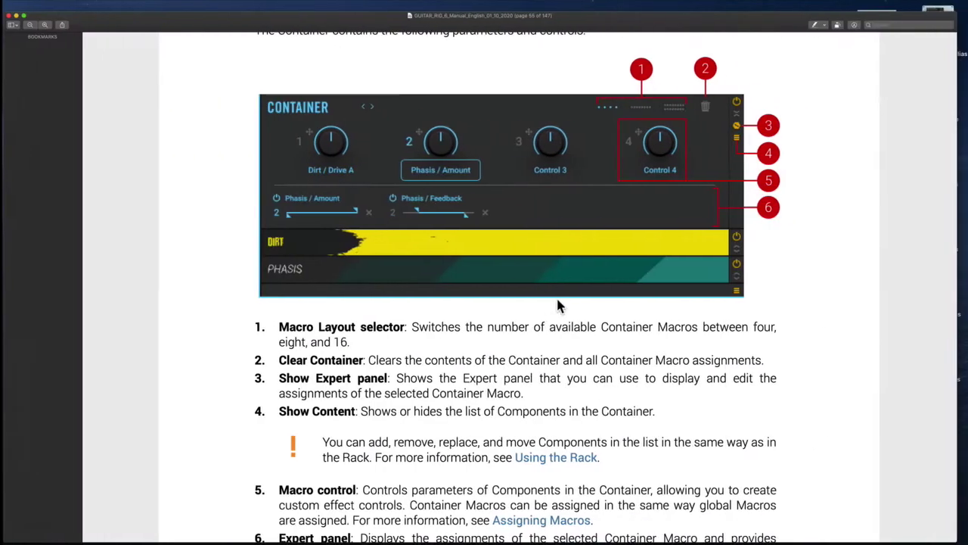
- Return to the manual and read the Container's Macro control and Expert panel entries through the end of section 12.2
scroll(541, 422, down, 3)
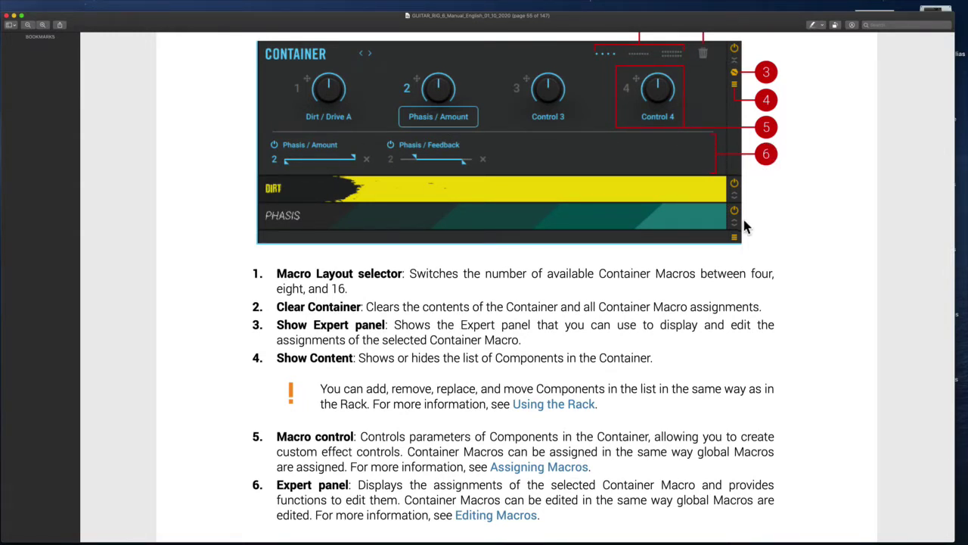
scroll(580, 354, down, 5)
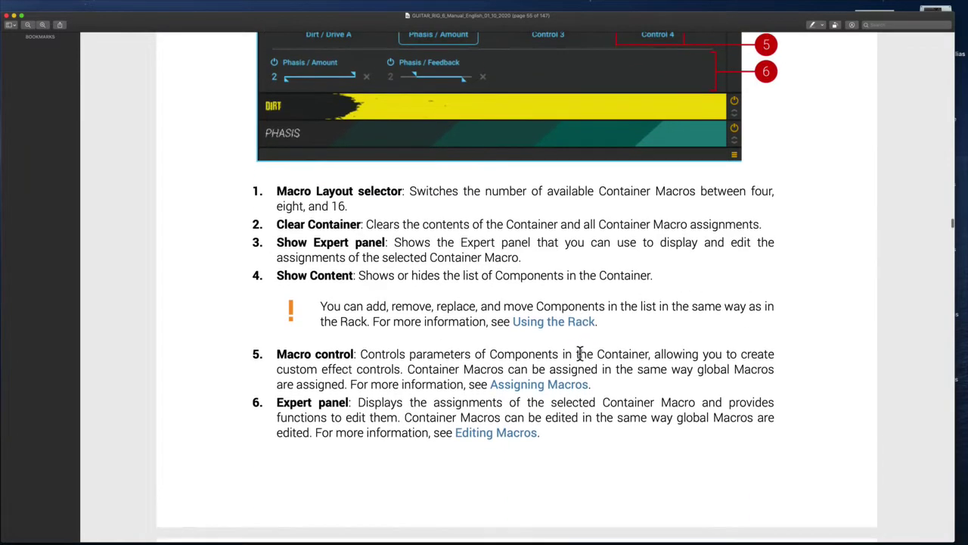
scroll(580, 354, down, 8)
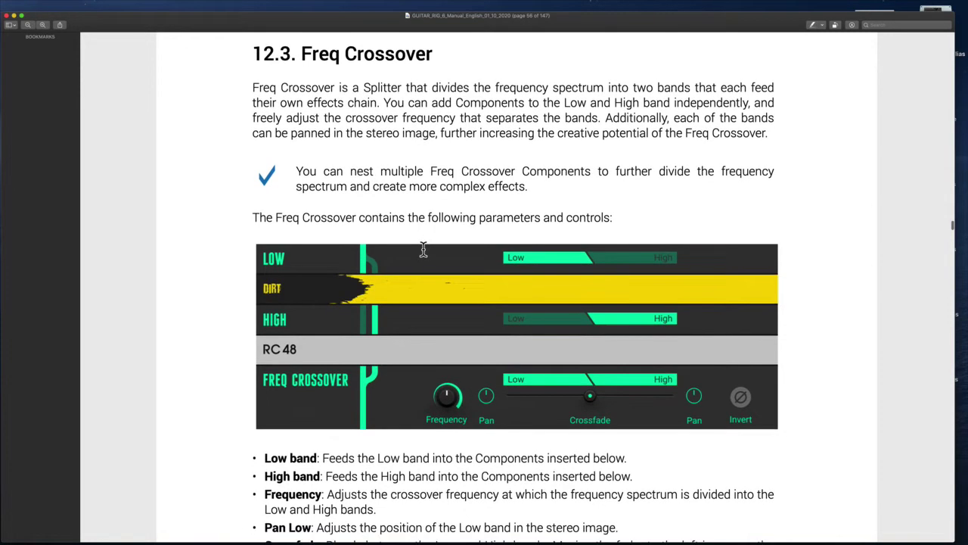
- Skim section 12.3, Freq Crossover, and read its opening paragraph on splitting and panning the two frequency bands
scroll(659, 320, down, 5)
scroll(719, 321, down, 10)
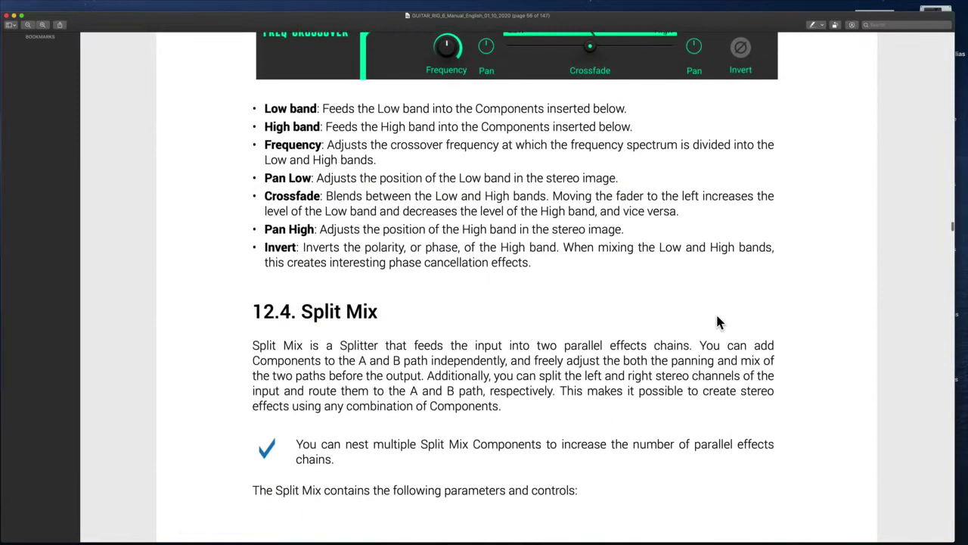
scroll(718, 321, up, 5)
scroll(718, 321, up, 12)
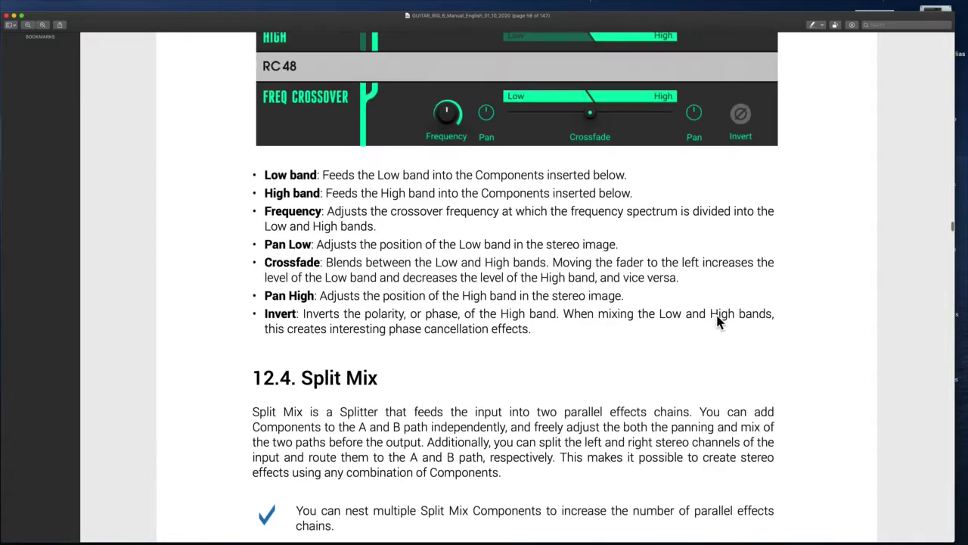
scroll(719, 321, up, 1)
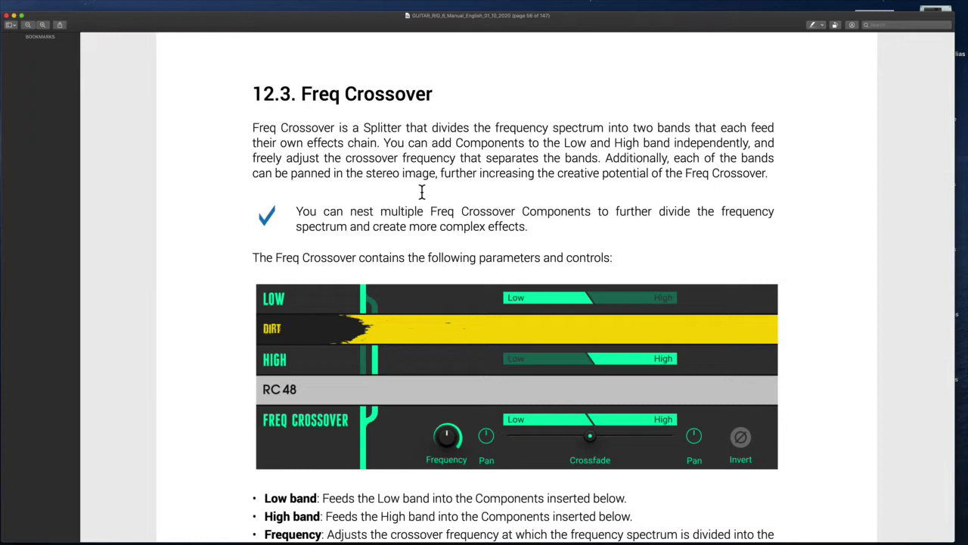
drag(469, 174, 710, 184)
click(680, 192)
- Read the Freq Crossover parameter descriptions, from Low band and High band through Crossfade and Invert
scroll(561, 302, down, 5)
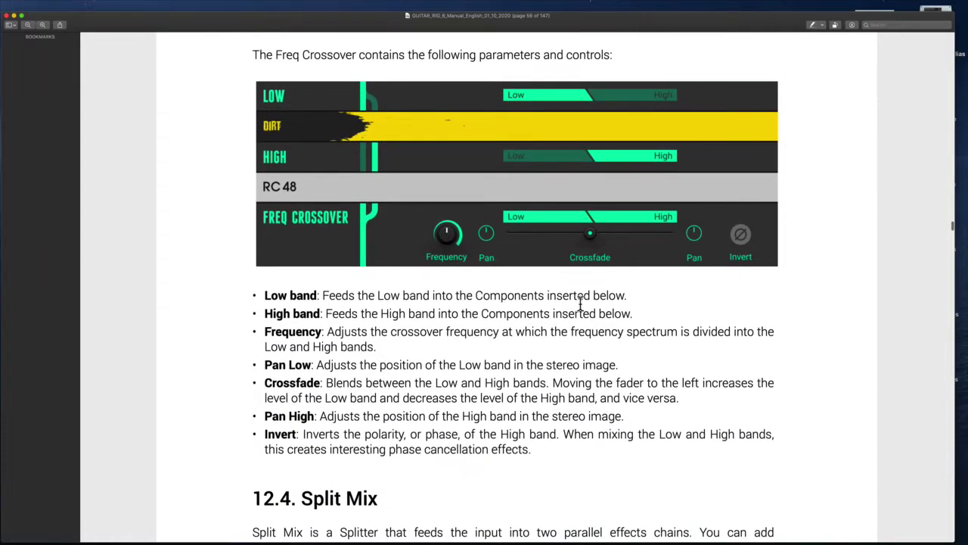
scroll(372, 333, down, 1)
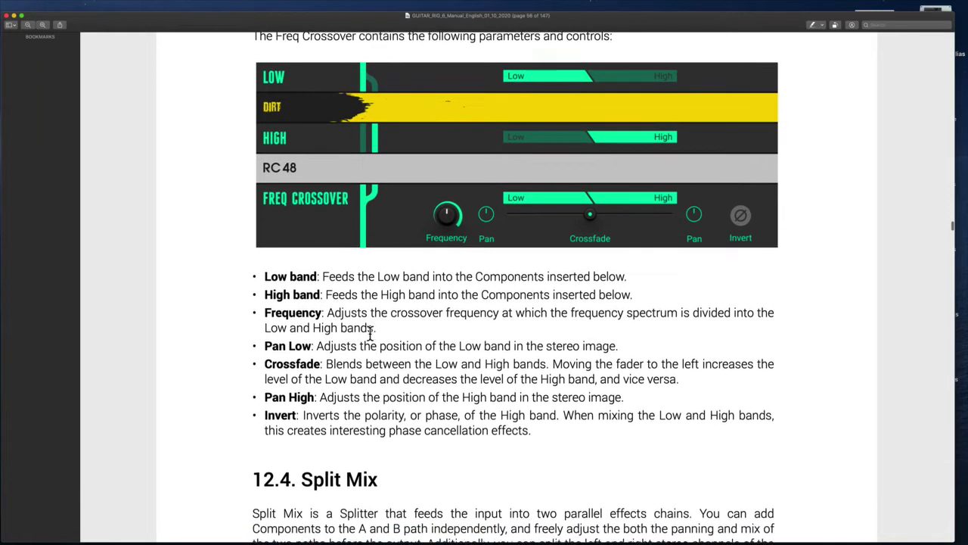
scroll(349, 302, down, 3)
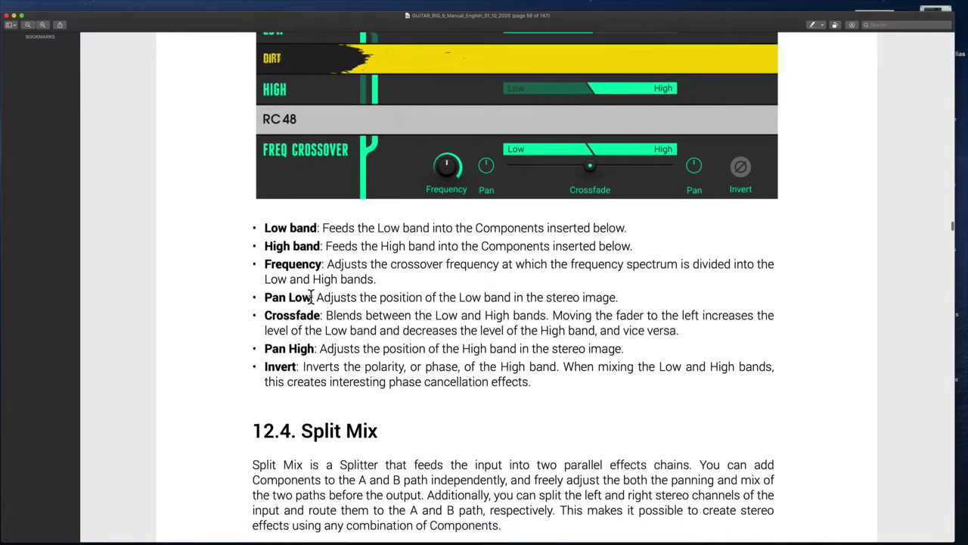
scroll(337, 322, down, 2)
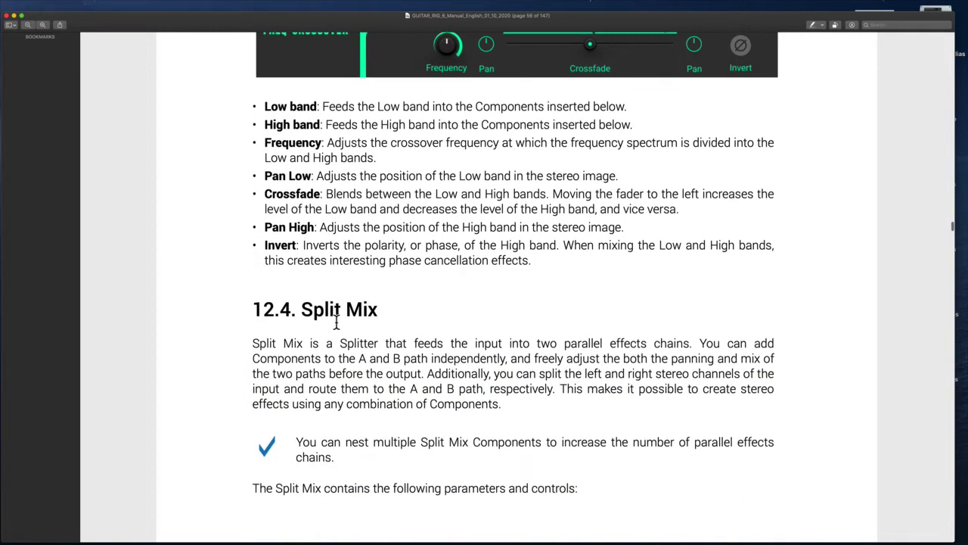
- Read the introduction and nesting tip in section 12.4, Split Mix, and bring the Split Mix diagram into view
scroll(394, 250, down, 8)
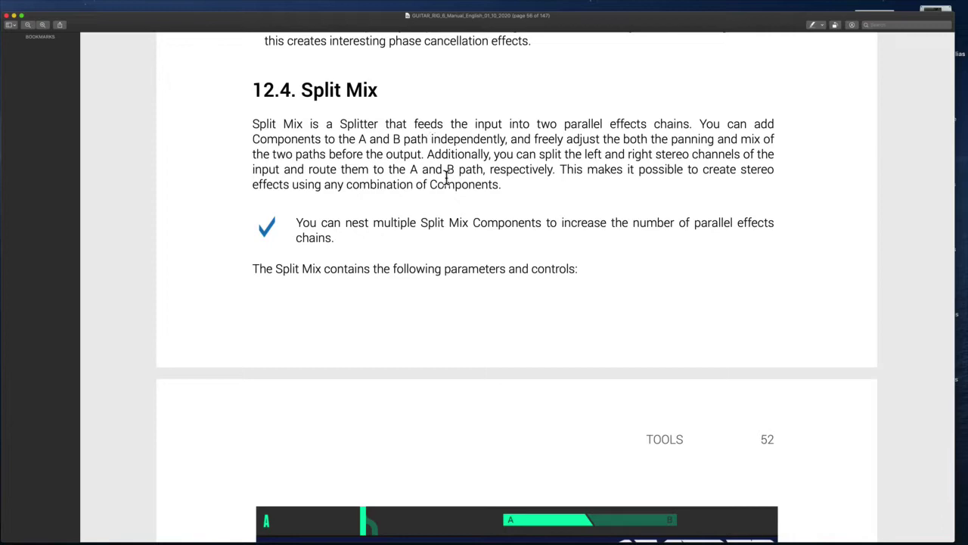
scroll(446, 177, down, 3)
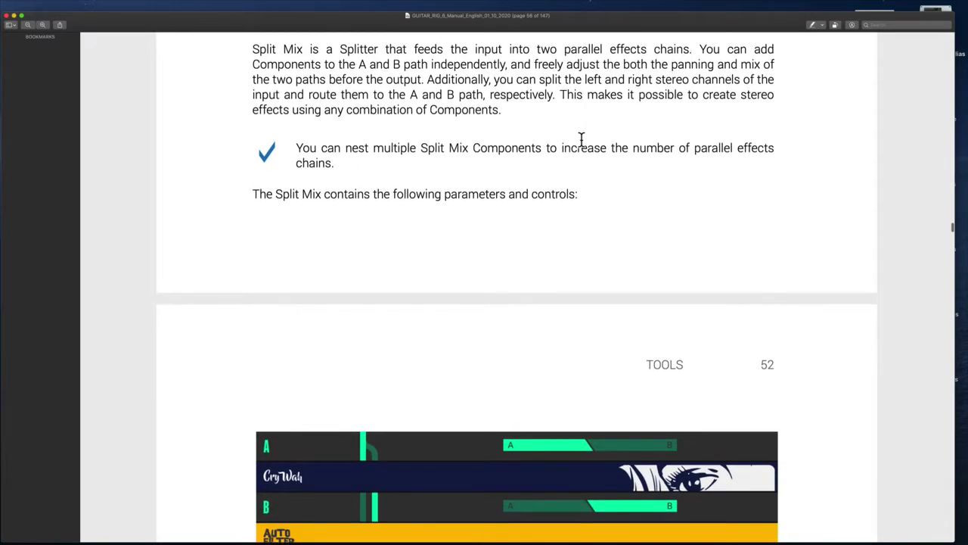
scroll(581, 137, down, 3)
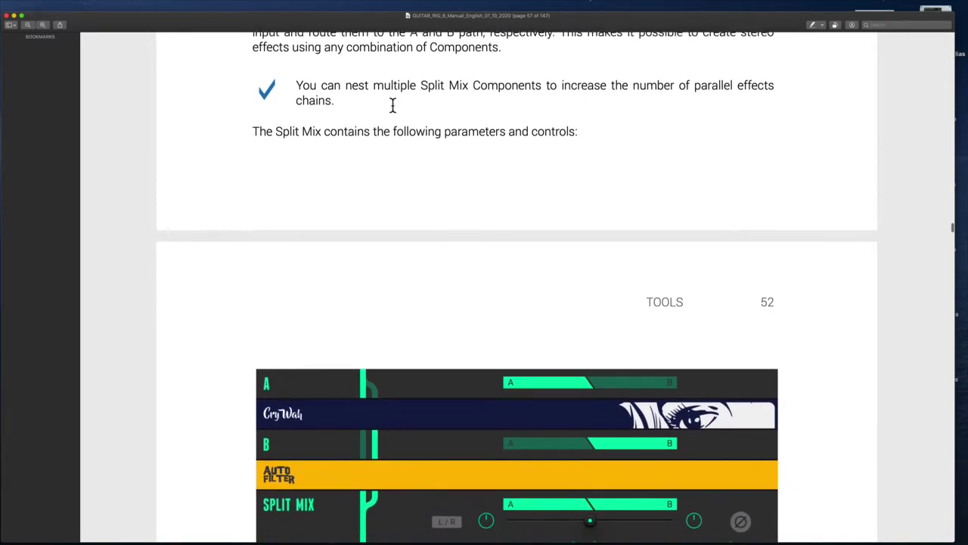
- Read the Split Mix diagram and its parameter descriptions in section 12.4, from A path through Invert
scroll(393, 106, down, 1)
drag(277, 103, 608, 106)
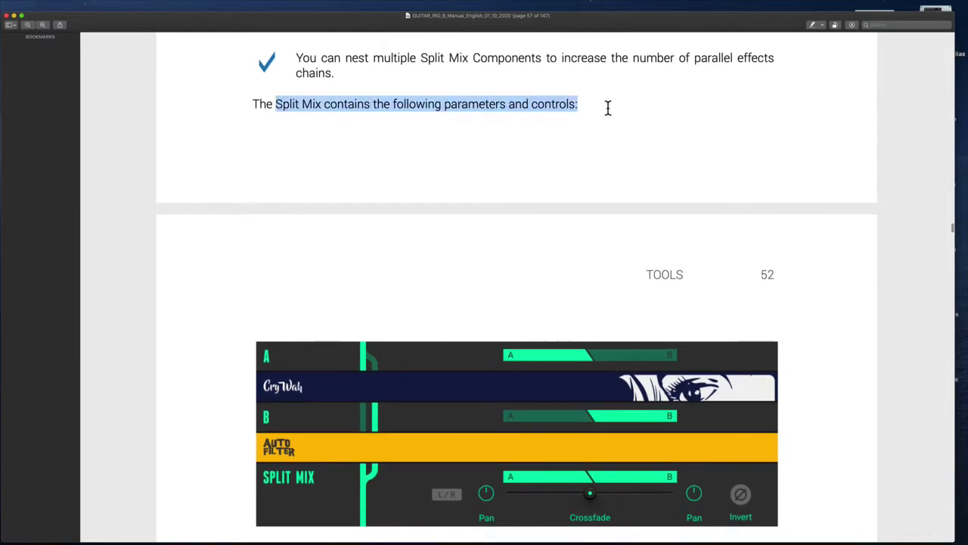
click(560, 153)
scroll(559, 153, down, 8)
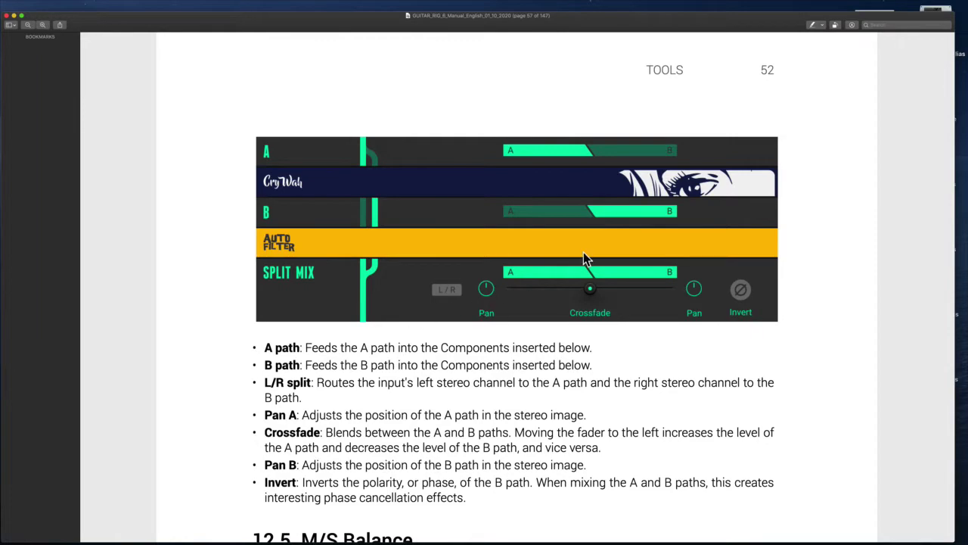
scroll(486, 239, down, 4)
scroll(411, 331, down, 5)
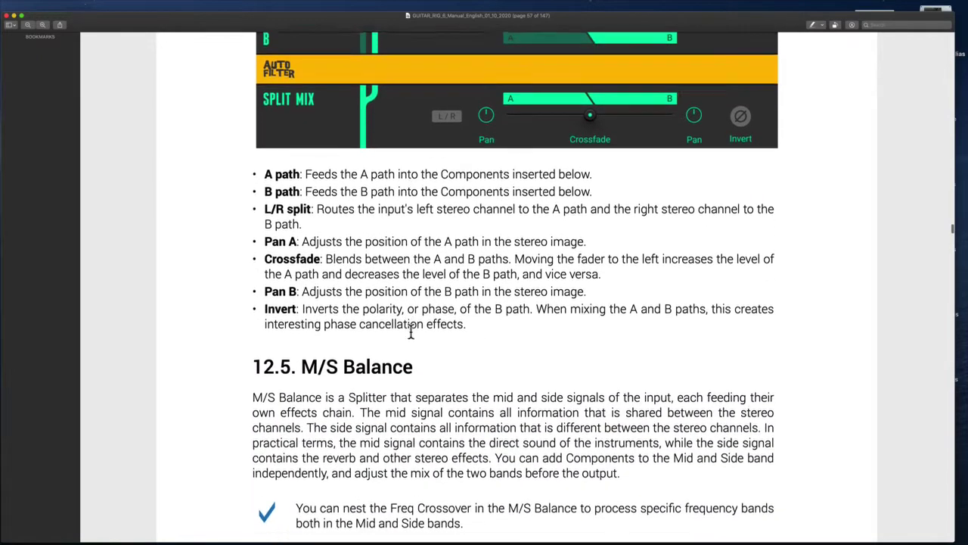
drag(316, 310, 480, 303)
- Glance at the A/B split paths in the Guitar Rig 6 rack and read through section 12.5, M/S Balance, in the manual
scroll(480, 303, down, 9)
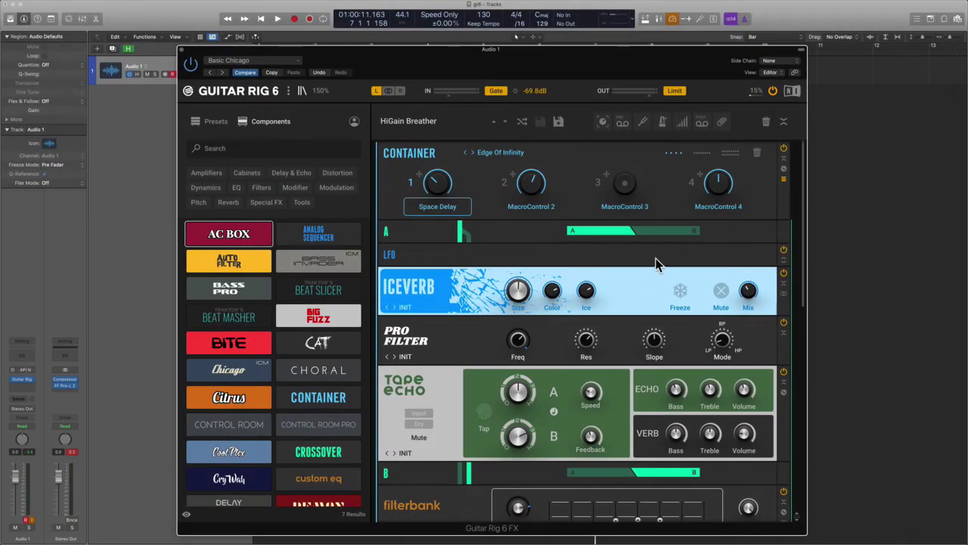
scroll(655, 266, down, 3)
scroll(654, 266, up, 3)
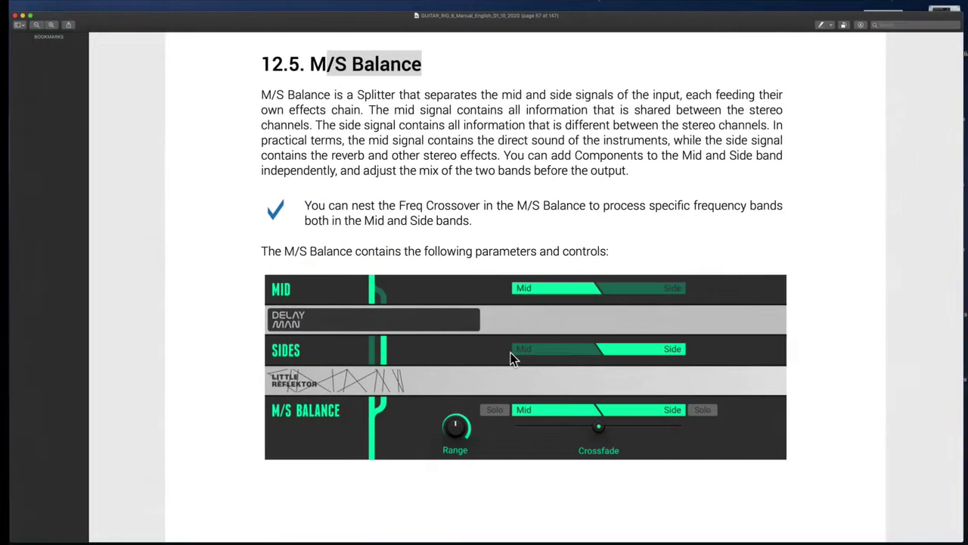
scroll(511, 359, down, 5)
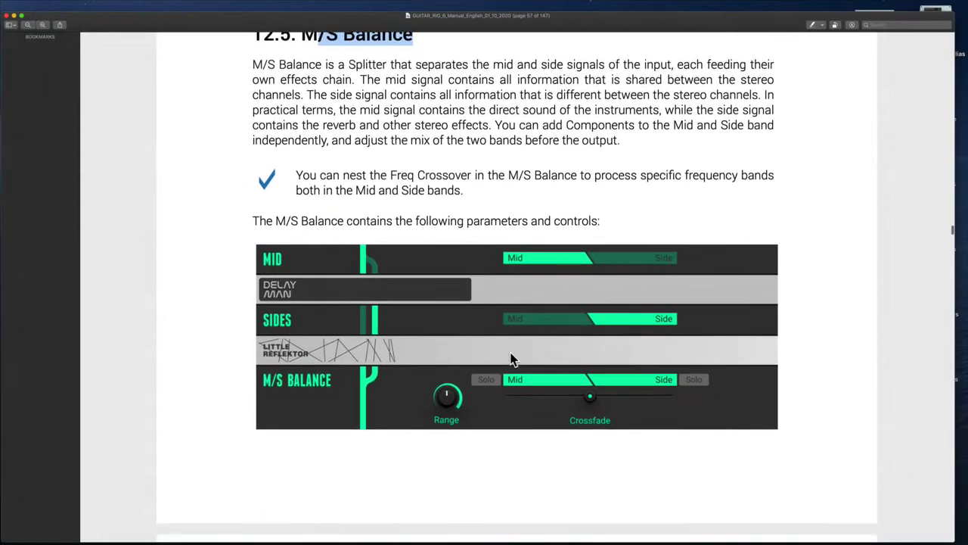
scroll(511, 359, down, 15)
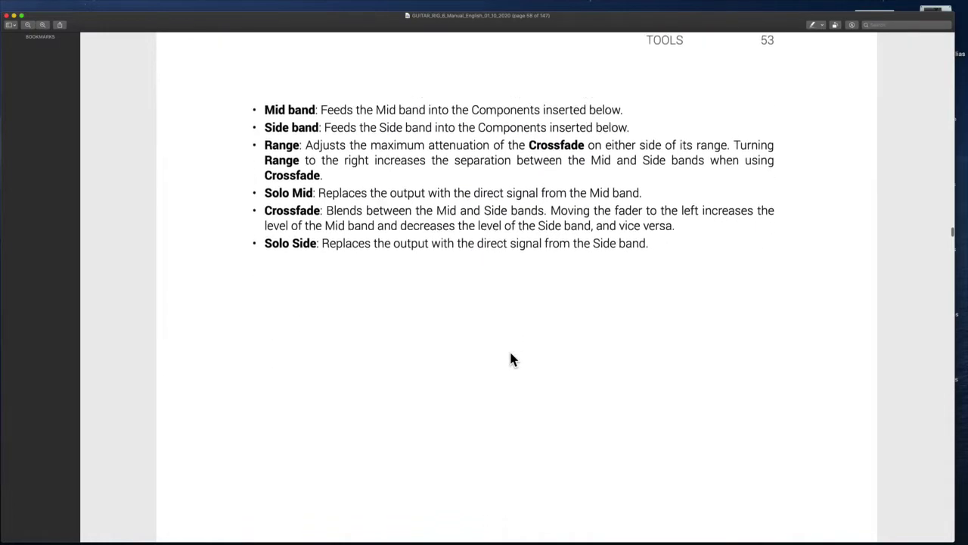
scroll(511, 359, down, 13)
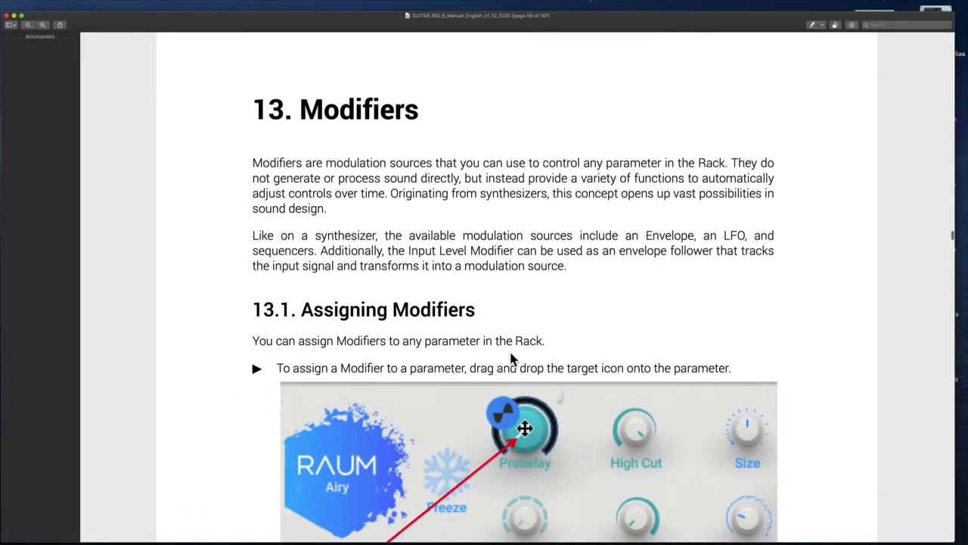
- Preview the opening of chapter 13, Modifiers, and return to the M/S Balance diagram and parameter list
scroll(510, 359, up, 2)
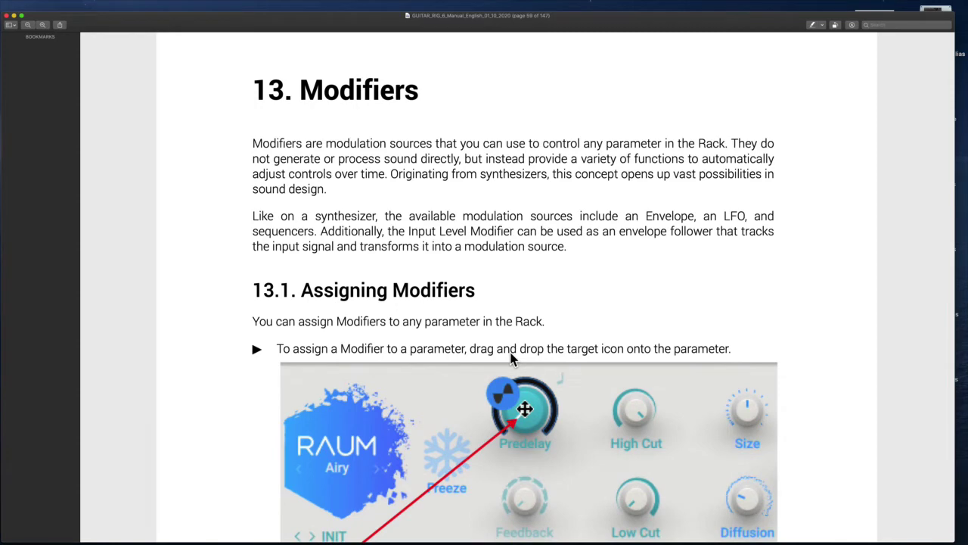
scroll(511, 359, down, 5)
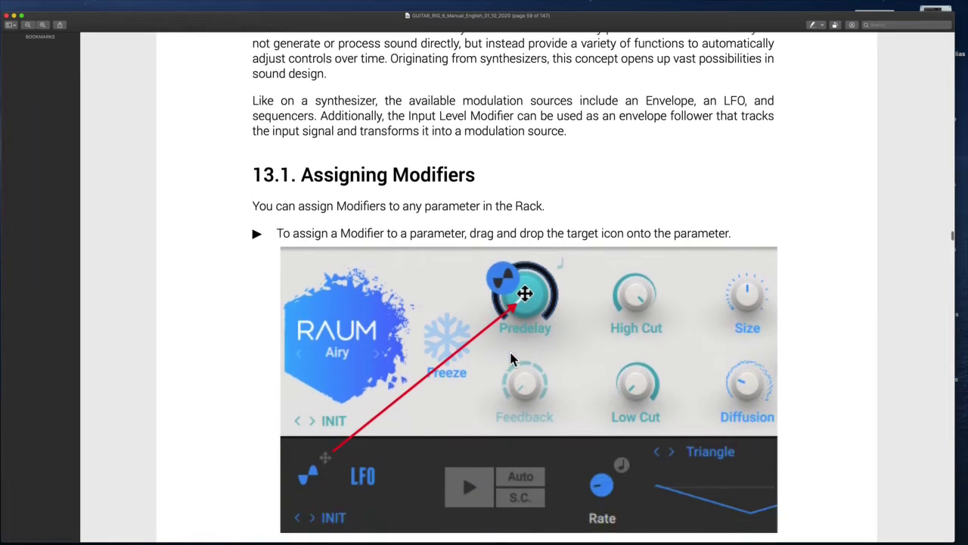
scroll(510, 360, up, 3)
scroll(510, 359, up, 10)
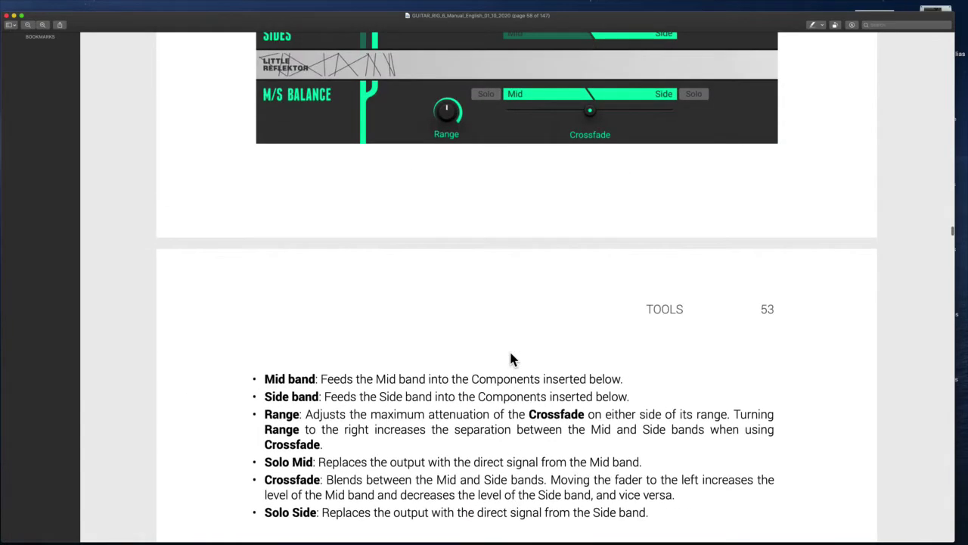
scroll(510, 359, up, 5)
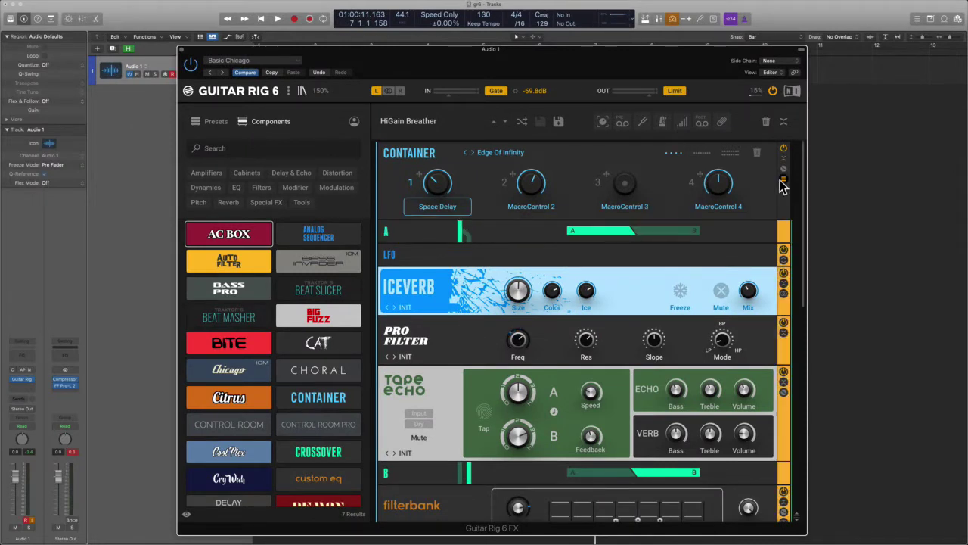
- Switch to Guitar Rig 6 and expand the Container to show 16 macro controls
click(704, 154)
click(729, 154)
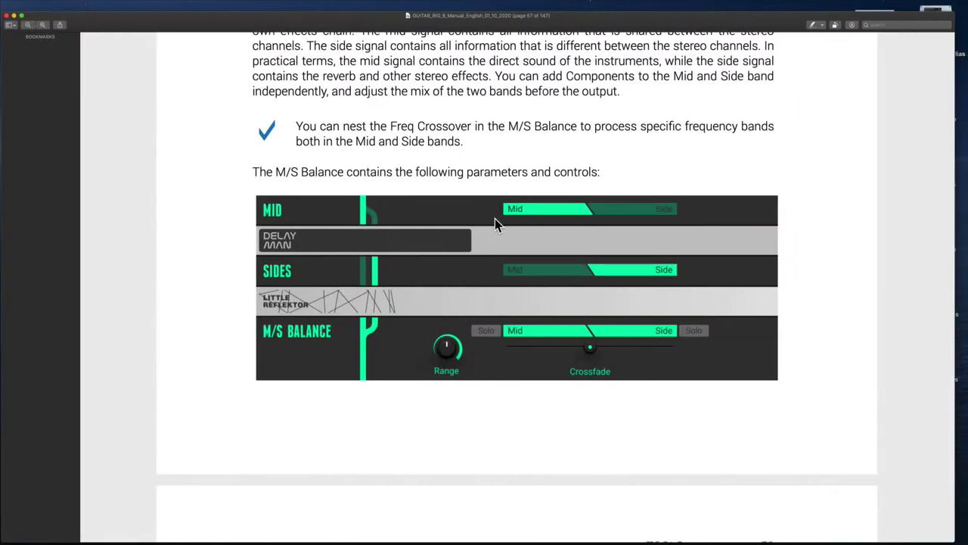
- Return to the manual and skim the M/S Balance parameter descriptions through the end of chapter 12
scroll(495, 218, down, 5)
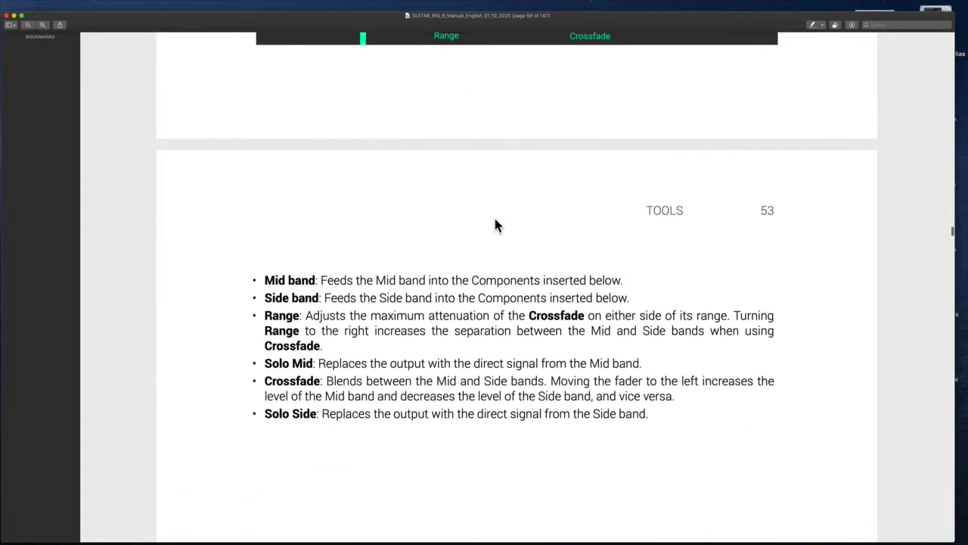
scroll(495, 221, down, 6)
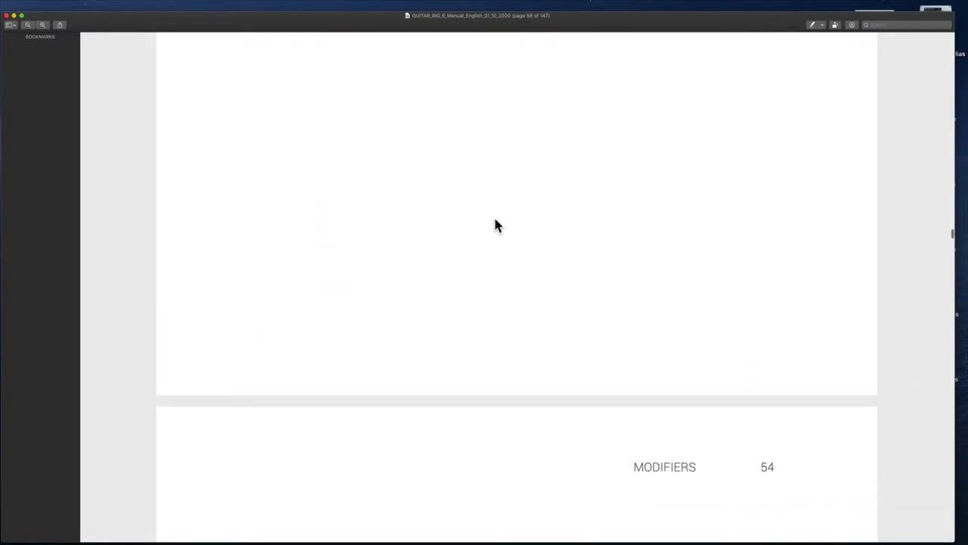
scroll(496, 225, up, 8)
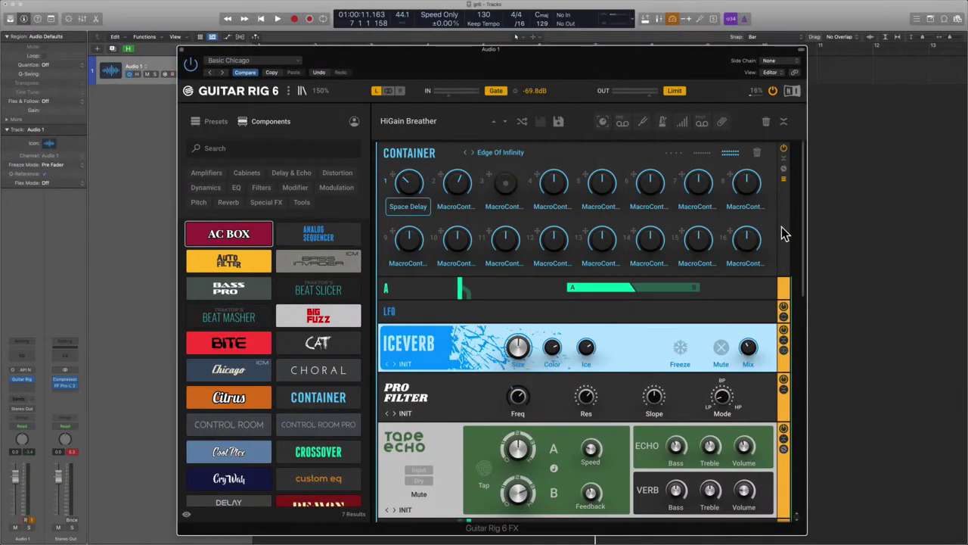
- In Guitar Rig 6, open the Container's Expert panel and inspect the components on the A and B paths below it
click(783, 169)
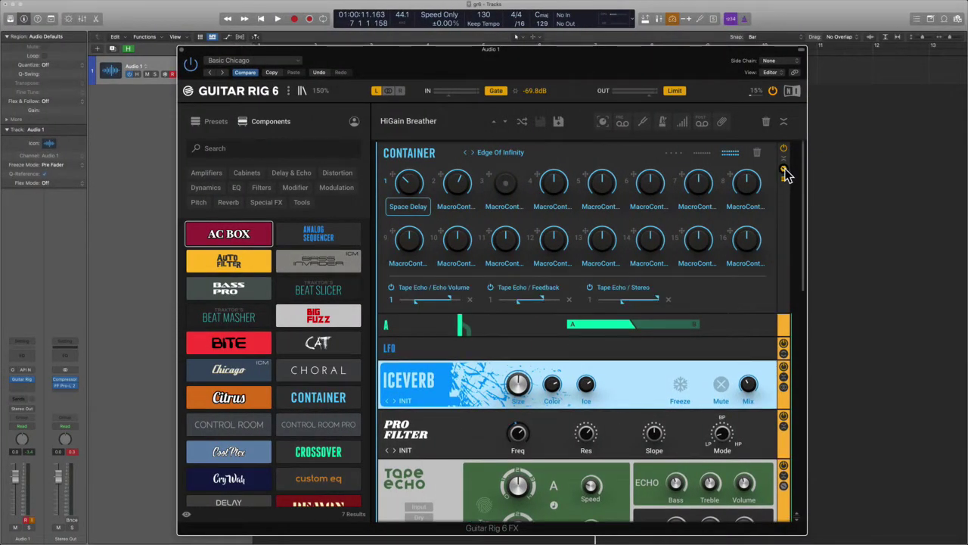
scroll(662, 298, down, 10)
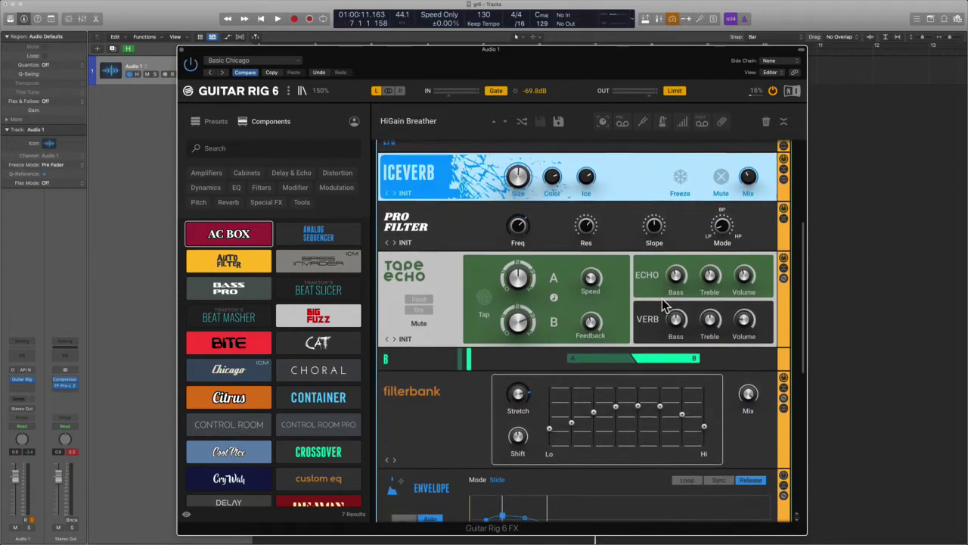
scroll(541, 365, down, 2)
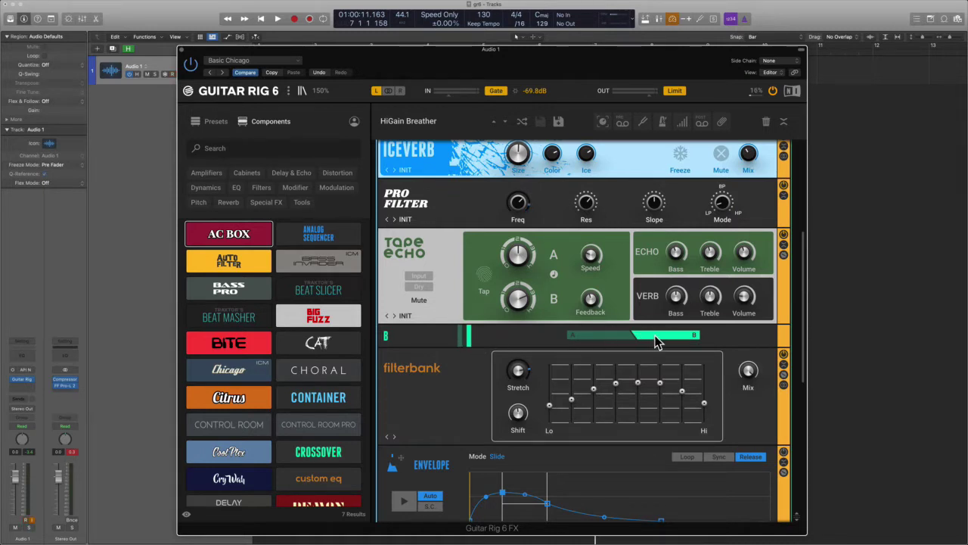
scroll(599, 363, down, 1)
scroll(599, 363, down, 5)
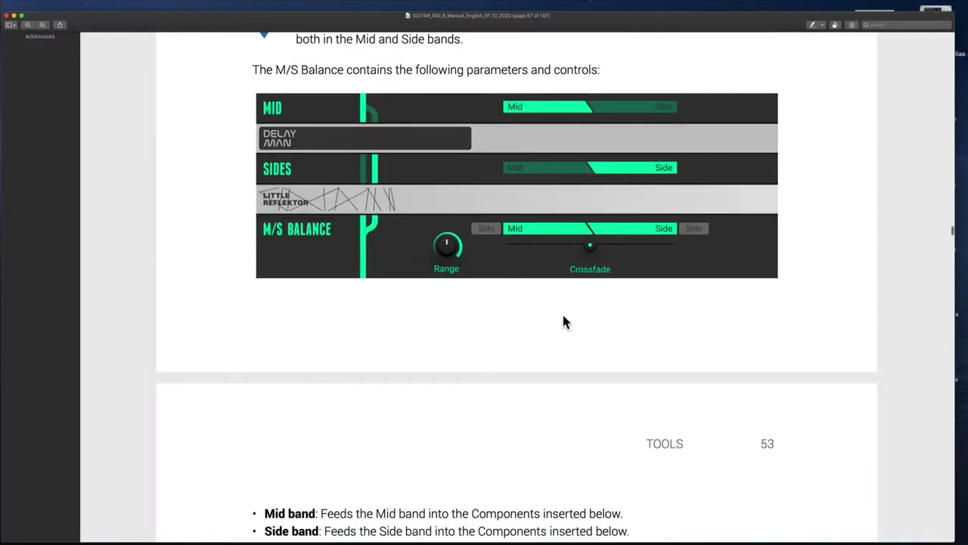
- Go to chapter 13, Modifiers, in the manual and read its first paragraph on modulation sources and their synthesizer origins
scroll(564, 321, down, 15)
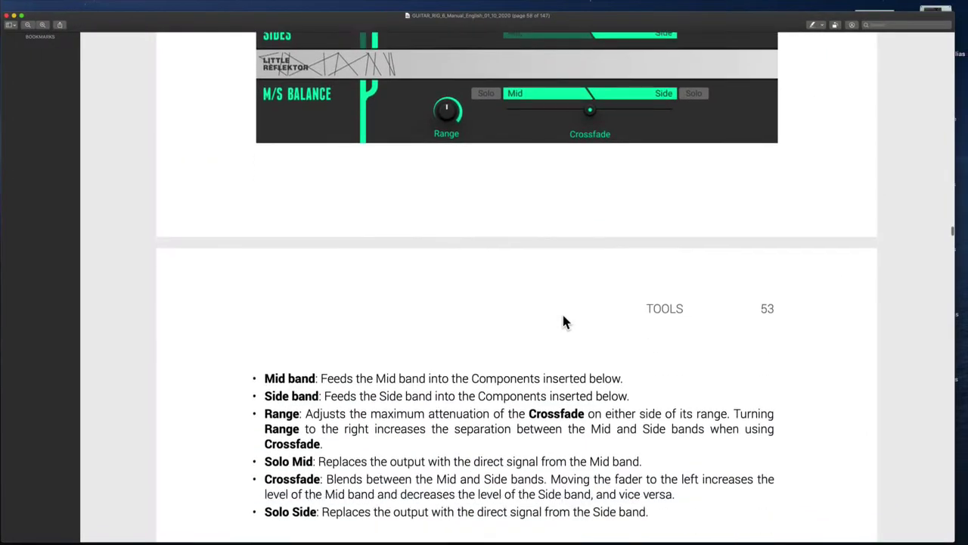
scroll(563, 320, down, 5)
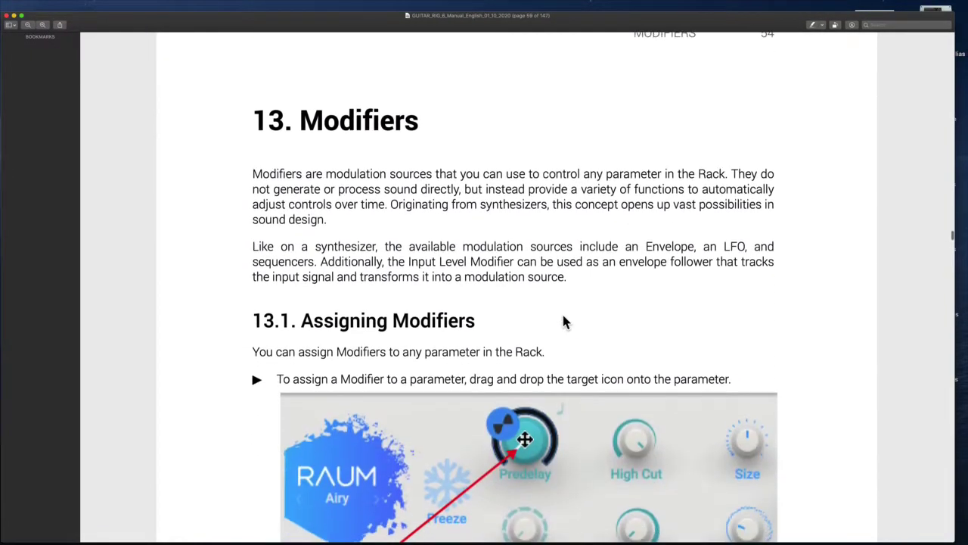
drag(366, 169, 446, 169)
scroll(445, 170, down, 3)
scroll(446, 168, down, 1)
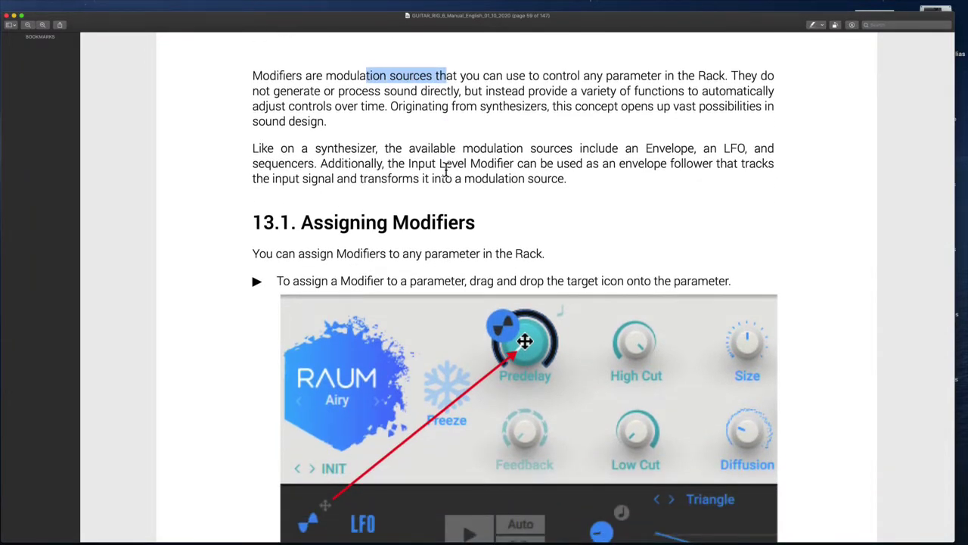
scroll(446, 170, down, 1)
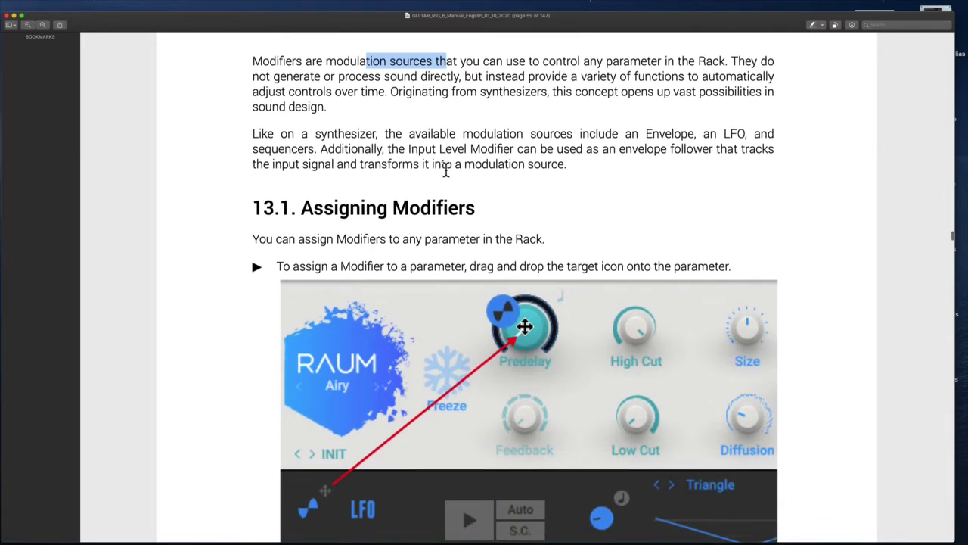
scroll(446, 170, down, 1)
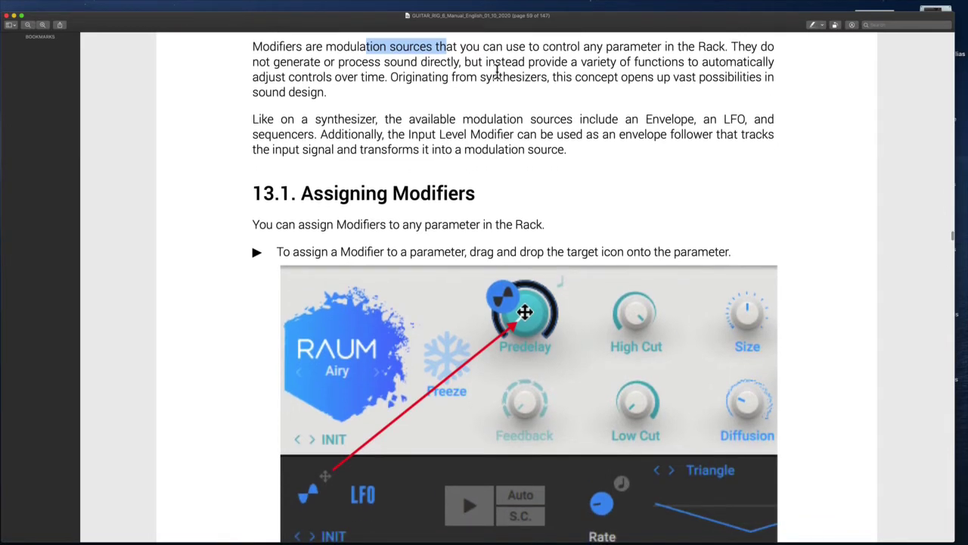
scroll(438, 136, down, 2)
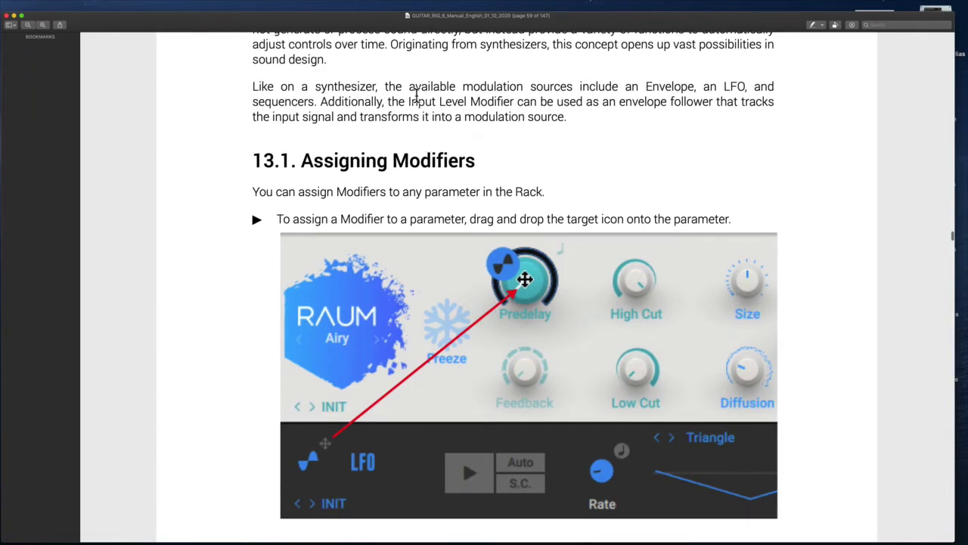
drag(402, 50, 572, 50)
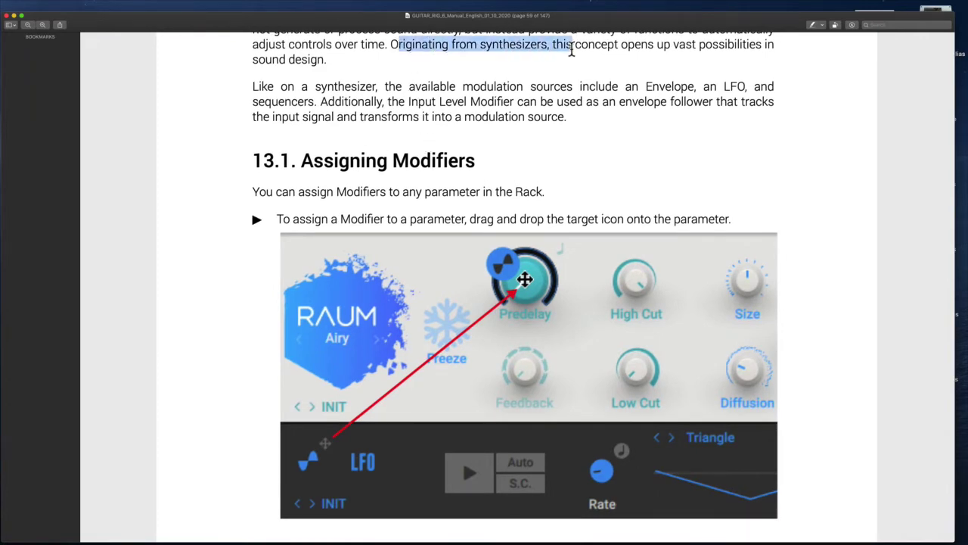
- Read the second introductory paragraph on the available modulation sources and using the Input Level Modifier as an envelope follower
scroll(571, 48, down, 2)
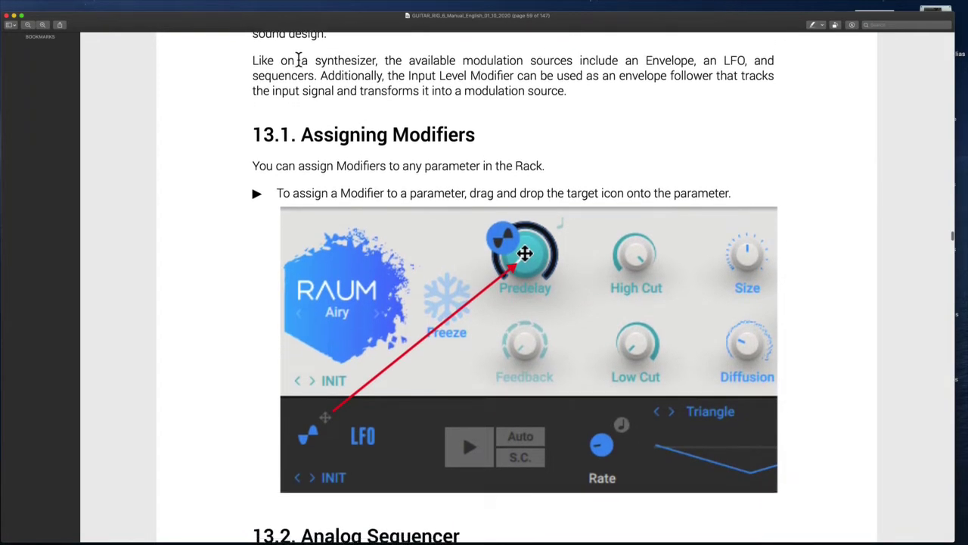
scroll(299, 60, down, 1)
drag(274, 51, 373, 53)
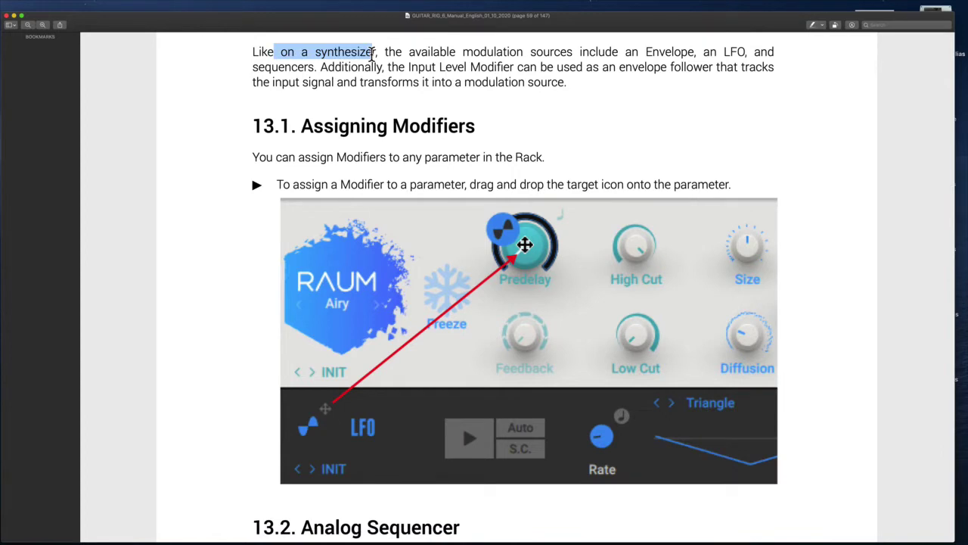
click(366, 66)
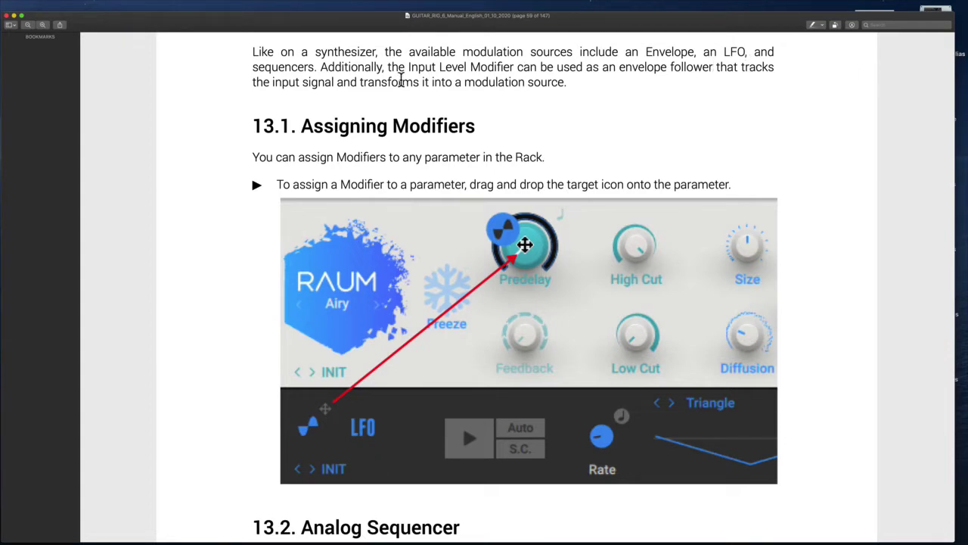
scroll(401, 80, down, 1)
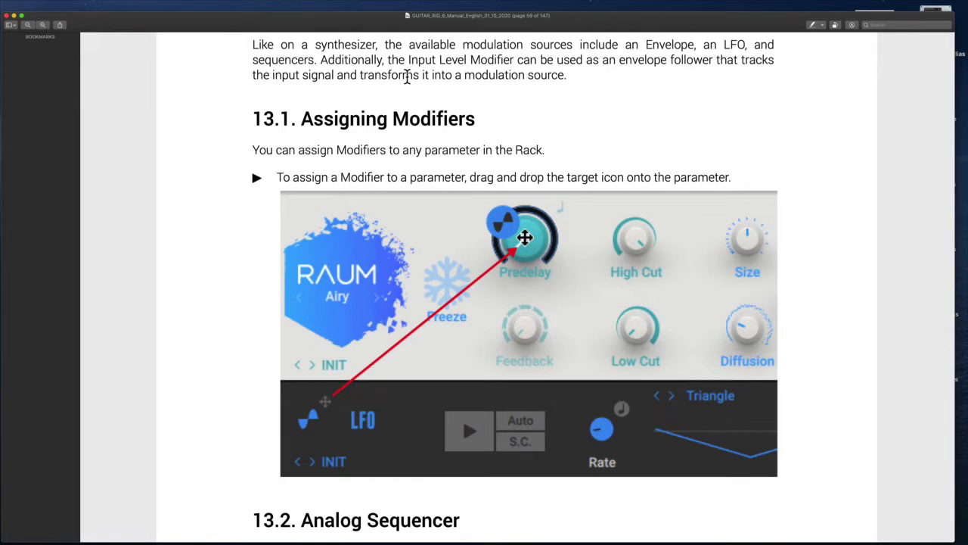
- Read section 13.1, Assigning Modifiers, and examine the diagram of the LFO being assigned to Raum's Predelay
scroll(412, 114, down, 3)
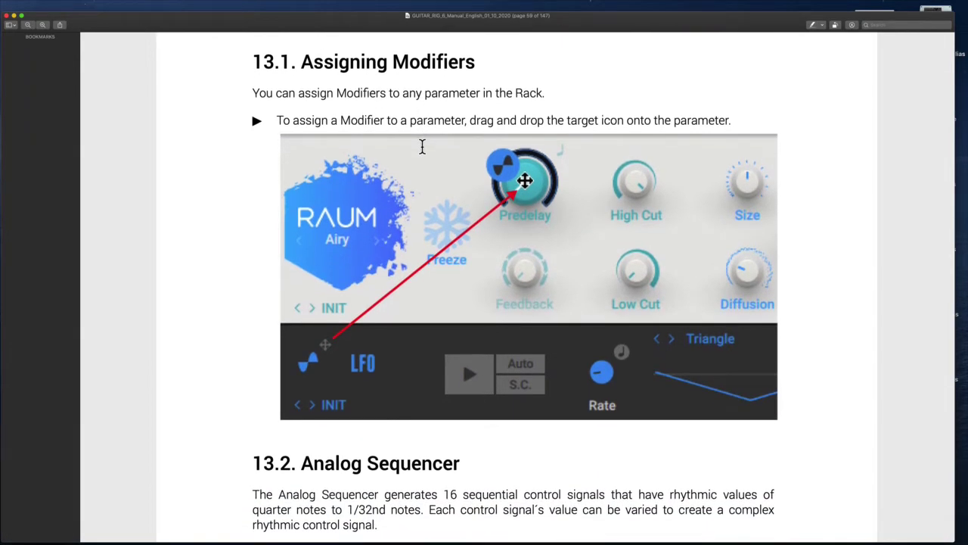
scroll(469, 120, down, 2)
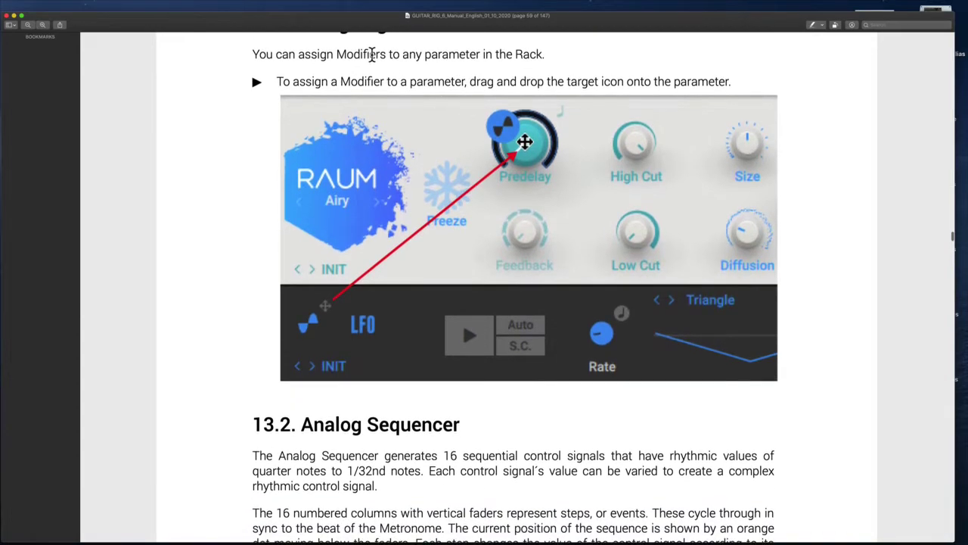
drag(732, 82, 398, 83)
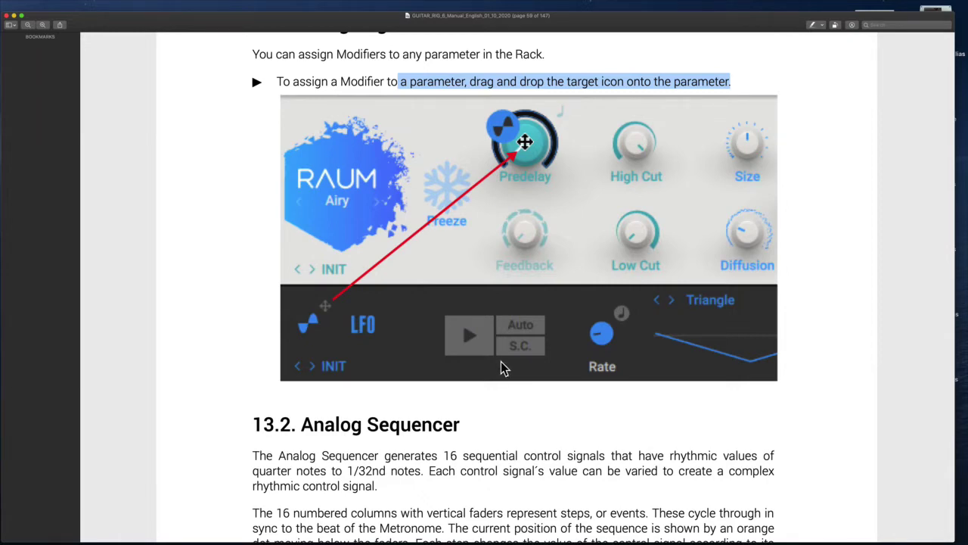
scroll(503, 368, down, 2)
scroll(503, 368, up, 3)
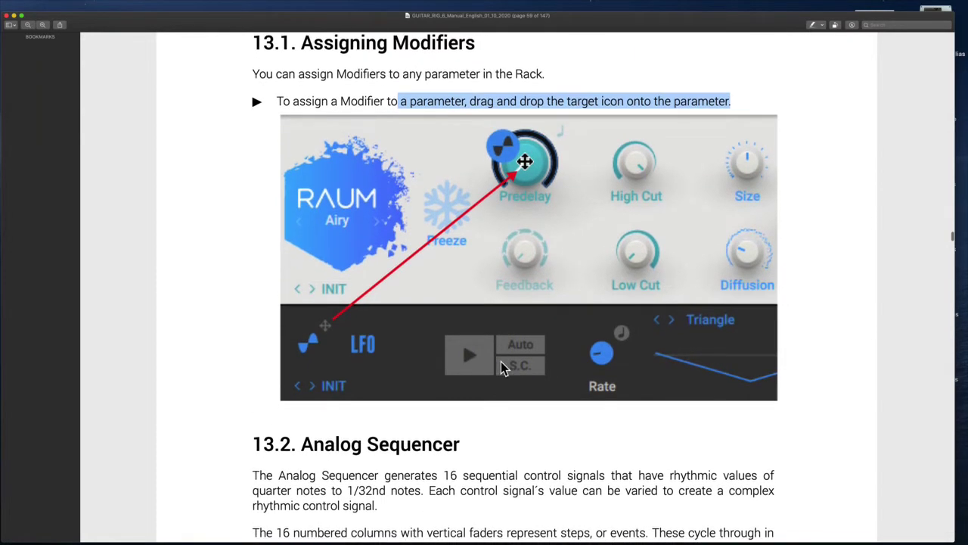
- Switch from the manual to Guitar Rig 6 and remove all components from the rack
scroll(500, 368, down, 5)
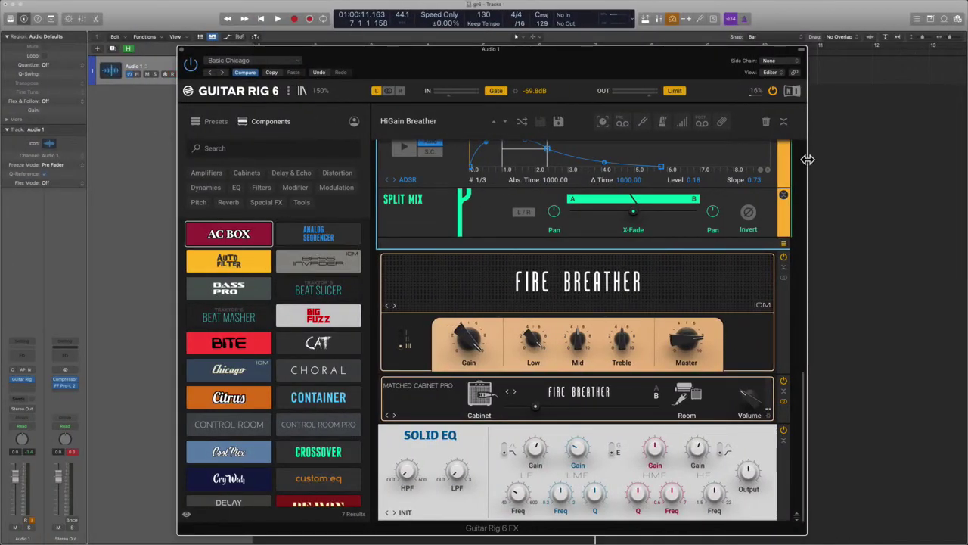
scroll(318, 378, down, 5)
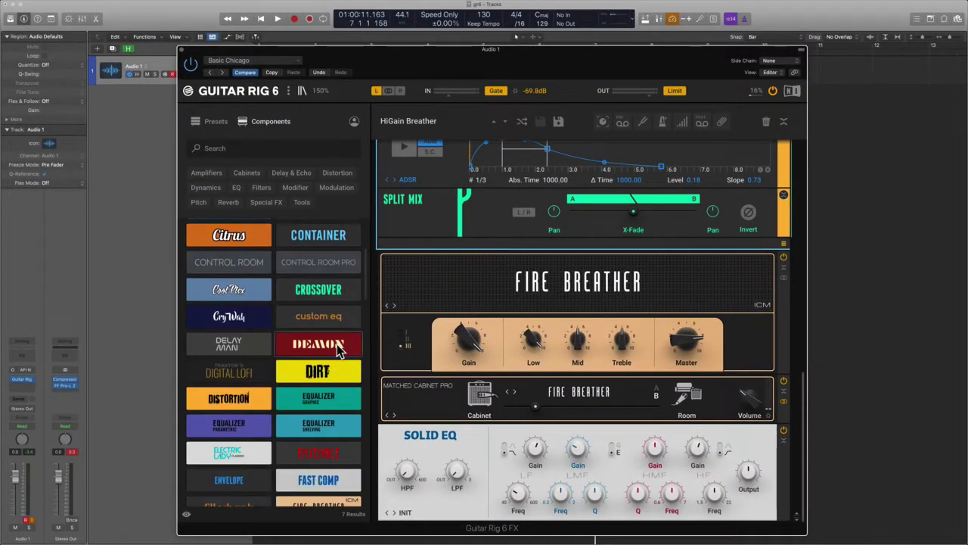
scroll(339, 348, down, 5)
scroll(707, 151, up, 10)
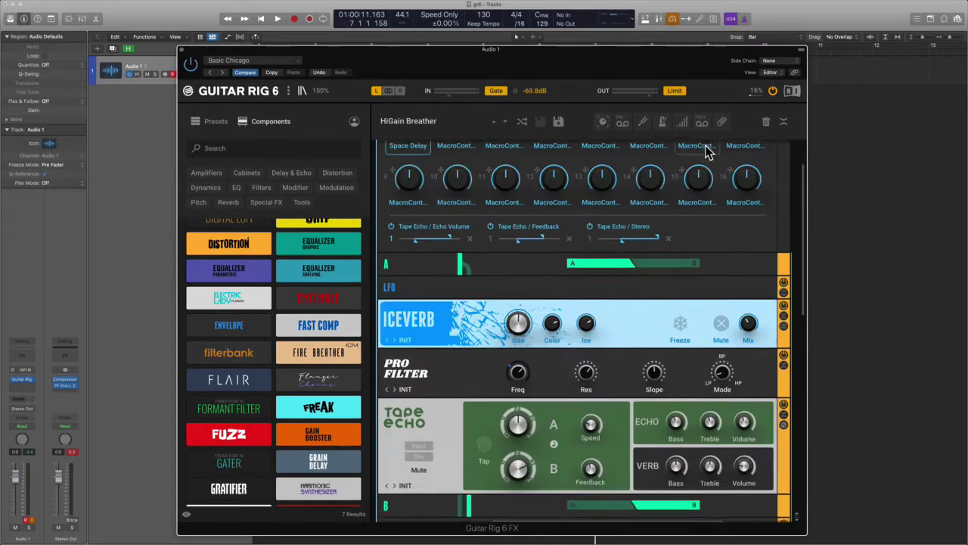
scroll(705, 151, up, 3)
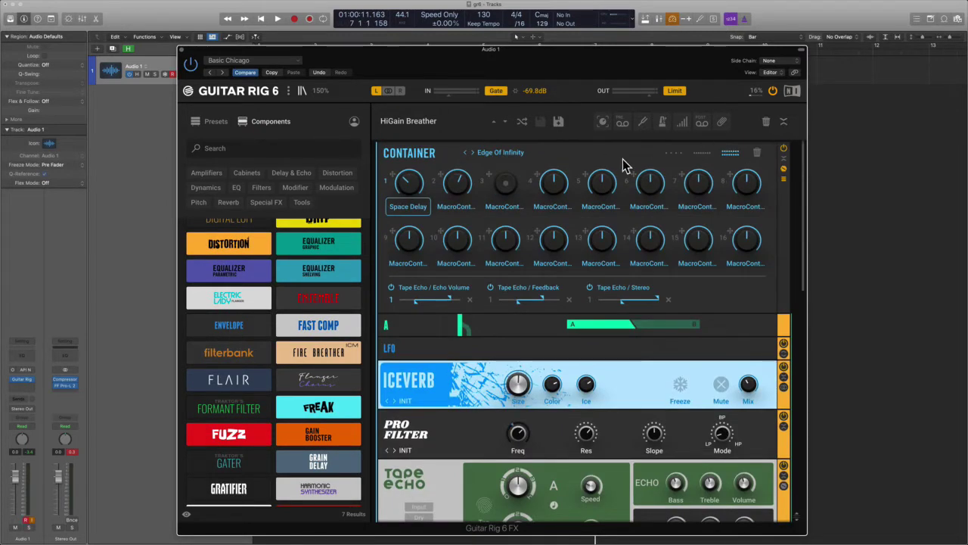
click(767, 122)
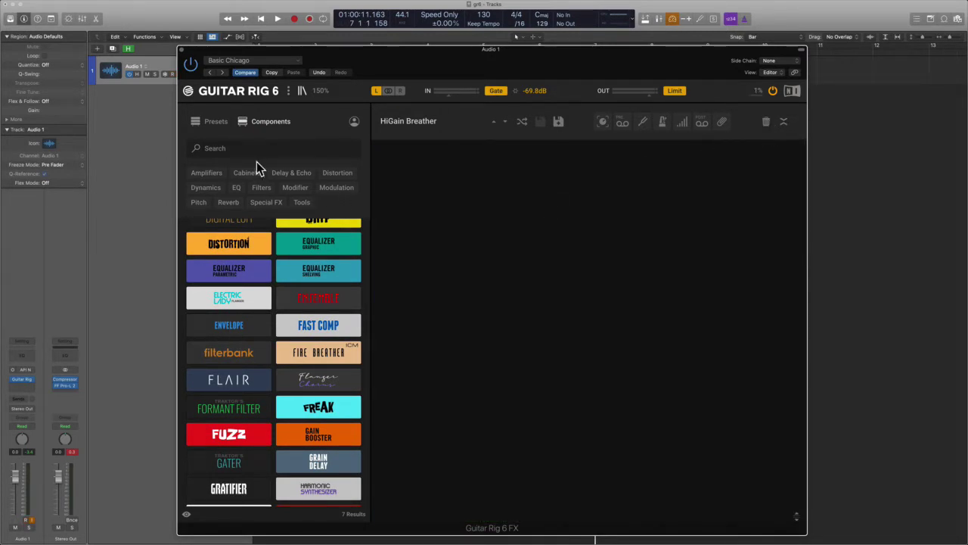
- Load the HiGain Breather preset and add an Envelope modifier below the Solid EQ
click(214, 122)
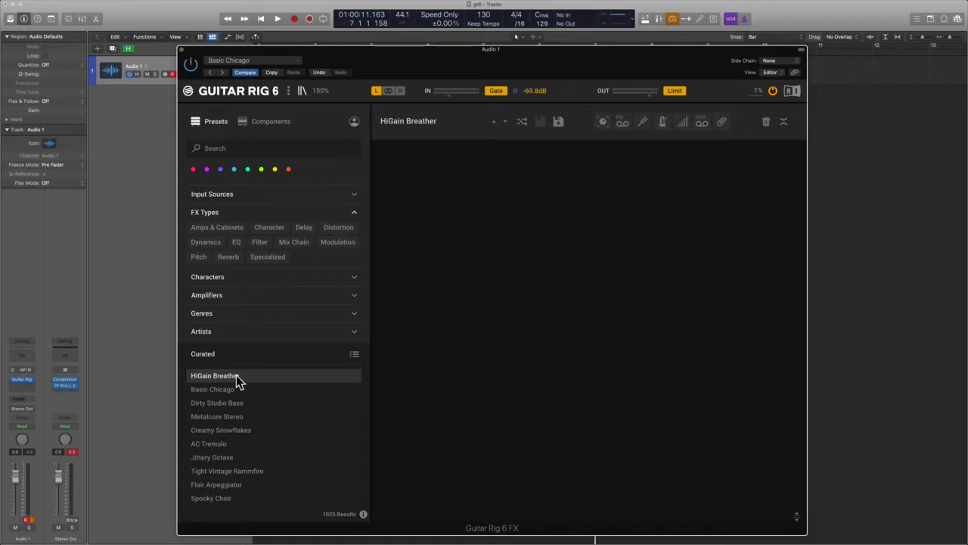
click(254, 122)
drag(261, 331, 489, 446)
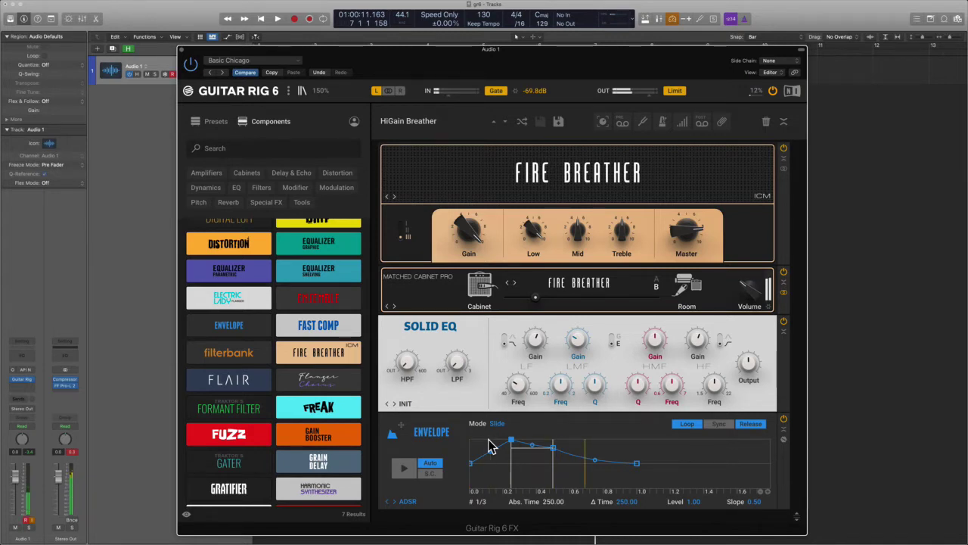
double_click(489, 451)
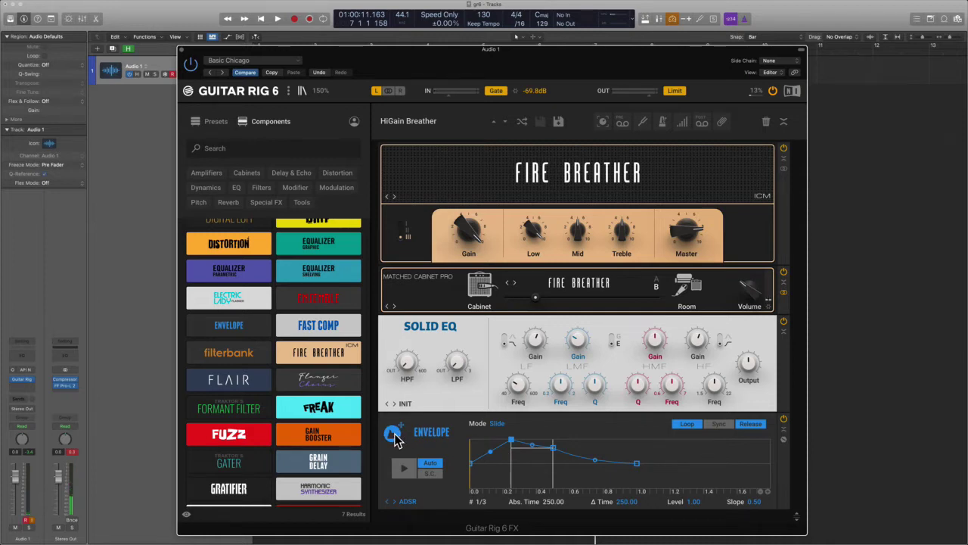
- Assign the Envelope modifier to the Solid EQ's LPF, HPF and LF Freq parameters
drag(395, 437, 464, 371)
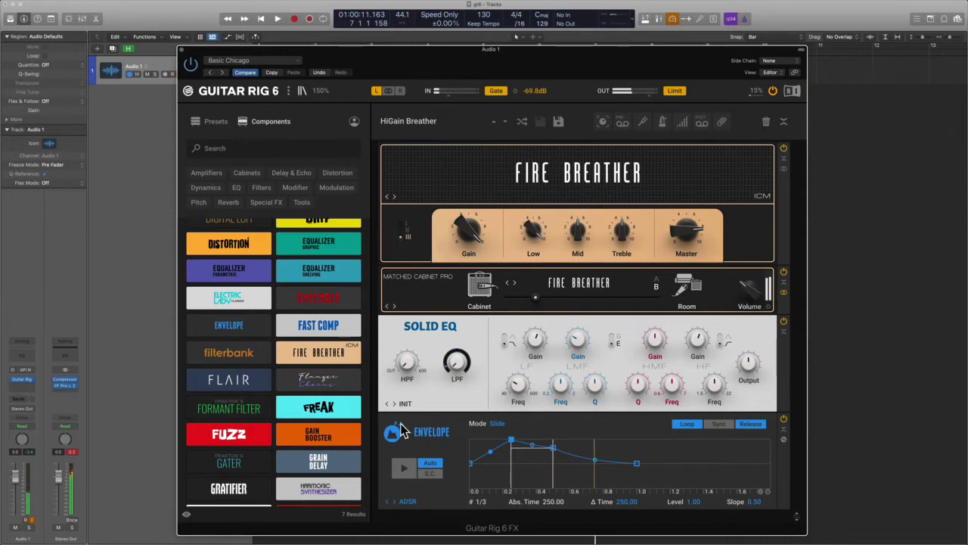
drag(400, 423, 416, 376)
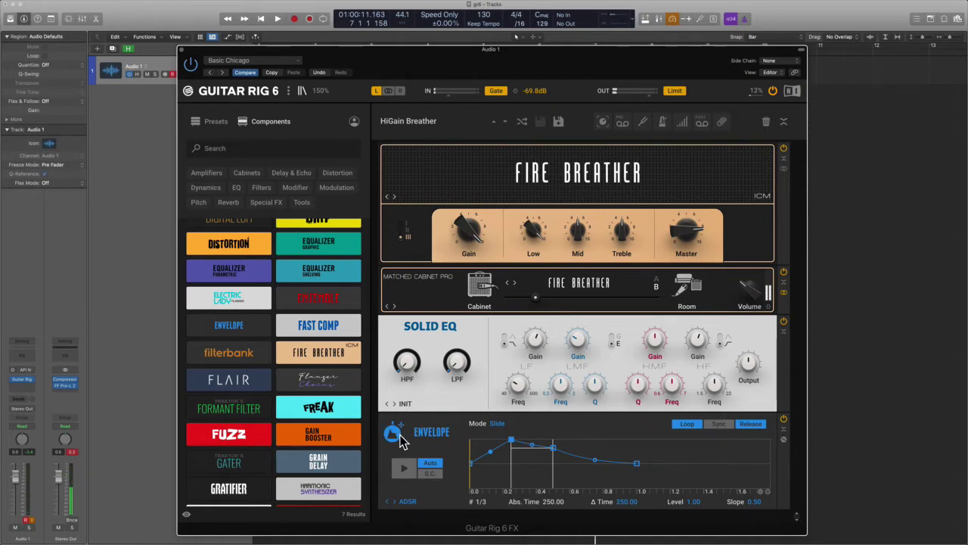
drag(393, 433, 519, 390)
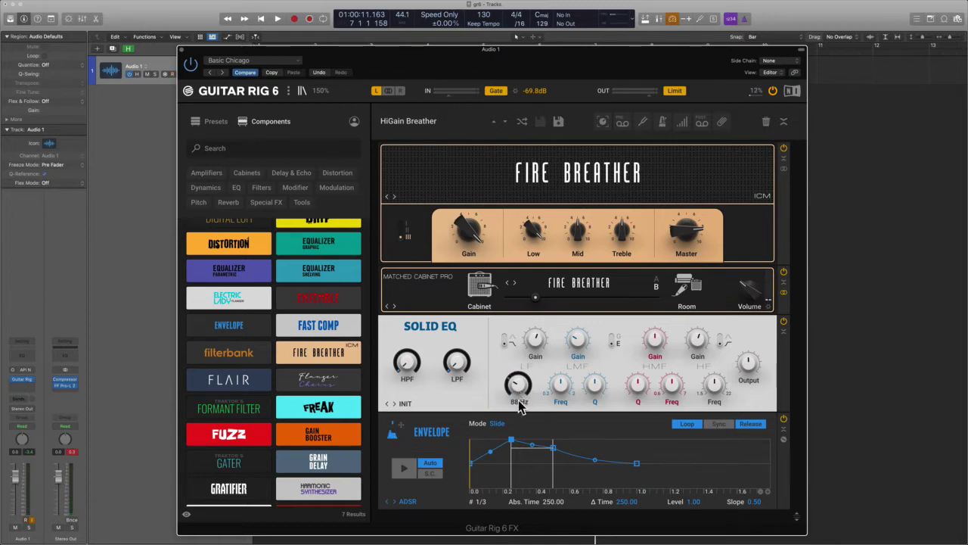
- Configure the Envelope with the Decay preset, Loop on and Fixed mode, placing it above the Fire Breather amp
click(394, 501)
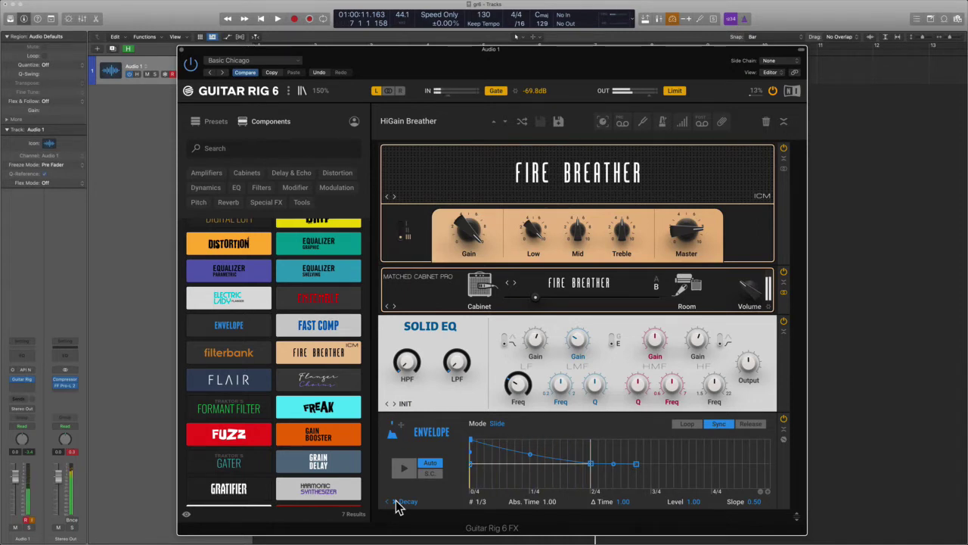
click(685, 425)
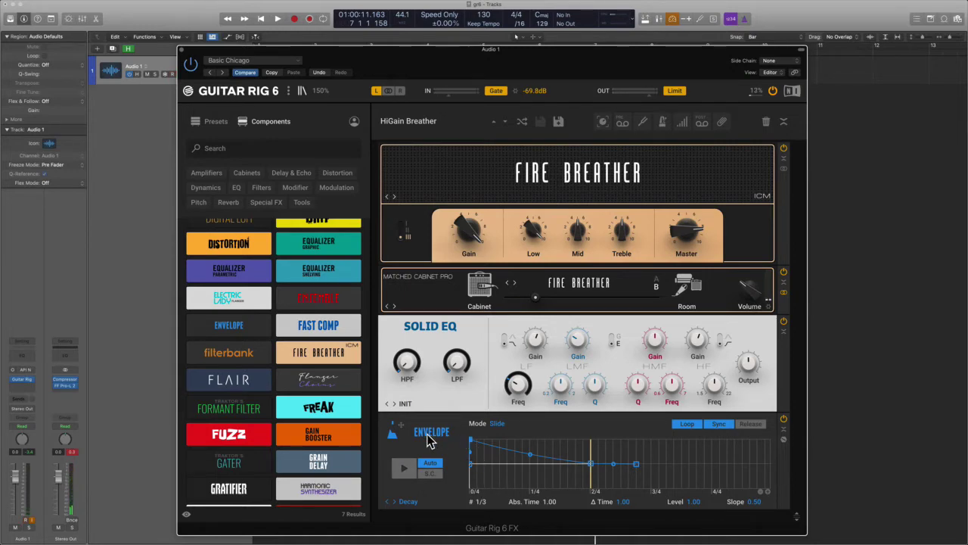
drag(418, 418, 421, 127)
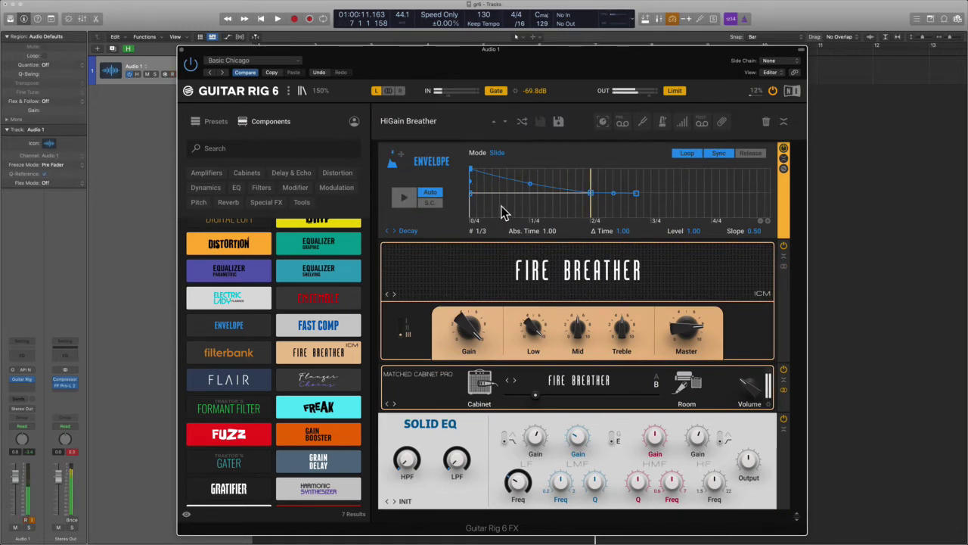
click(495, 154)
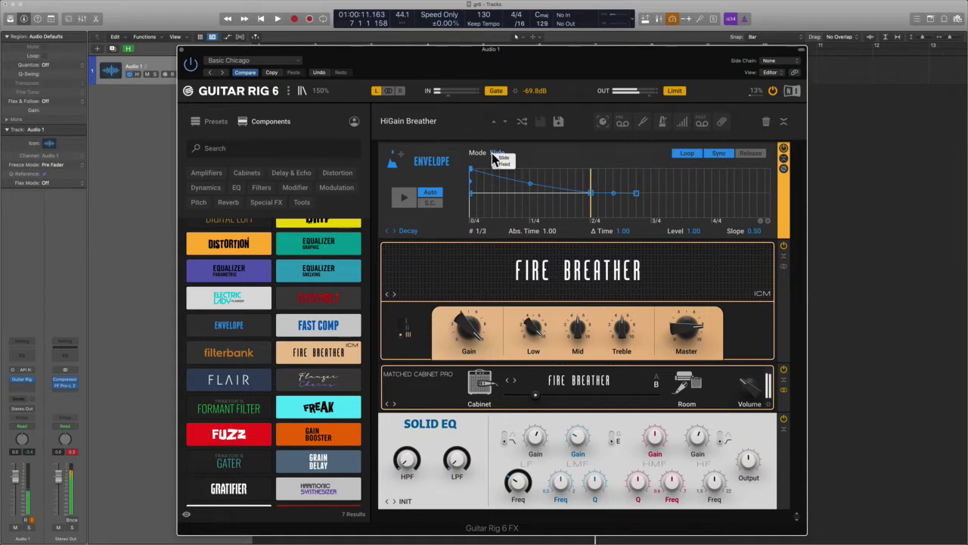
click(505, 163)
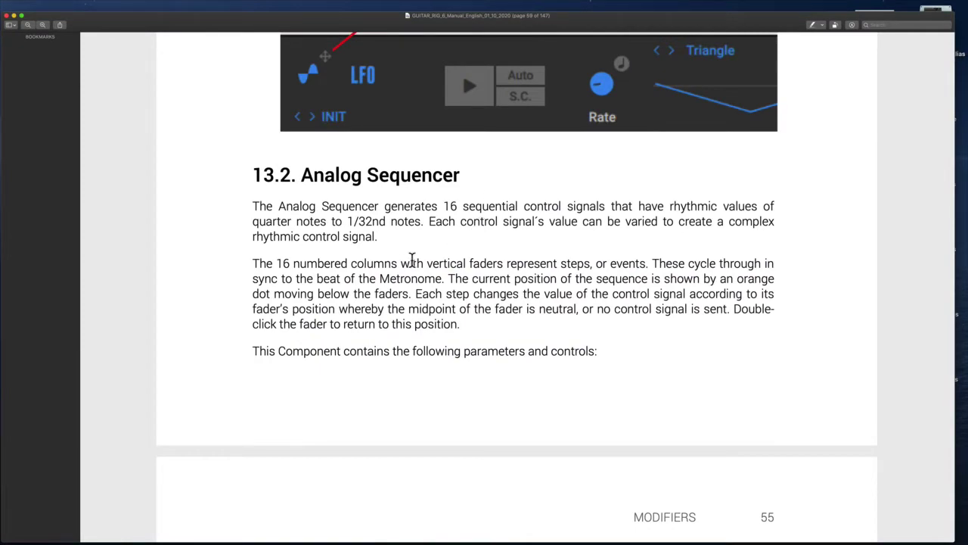
- Following manual section 13.2, add an Analog Sequencer below the Solid EQ, load its Curve preset and show its assignments
scroll(412, 259, up, 10)
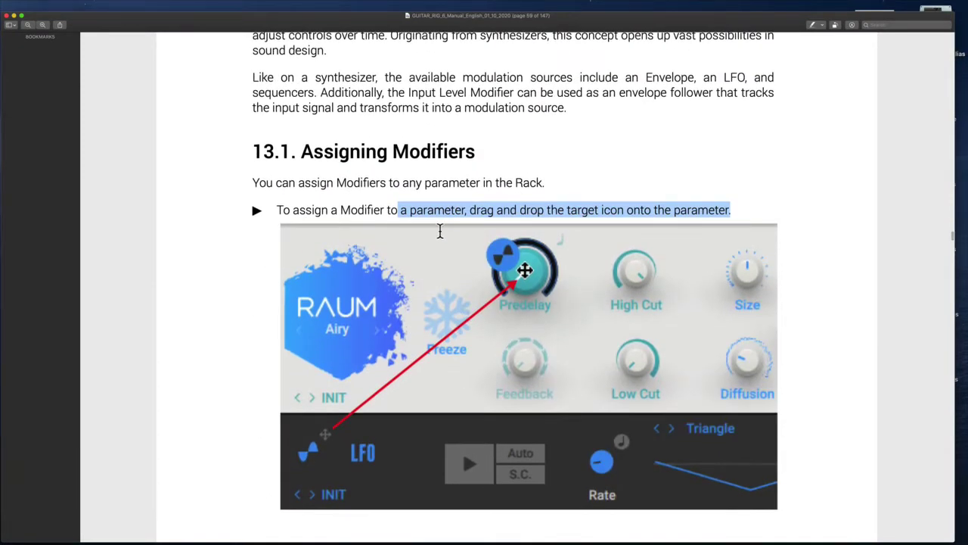
scroll(511, 369, down, 10)
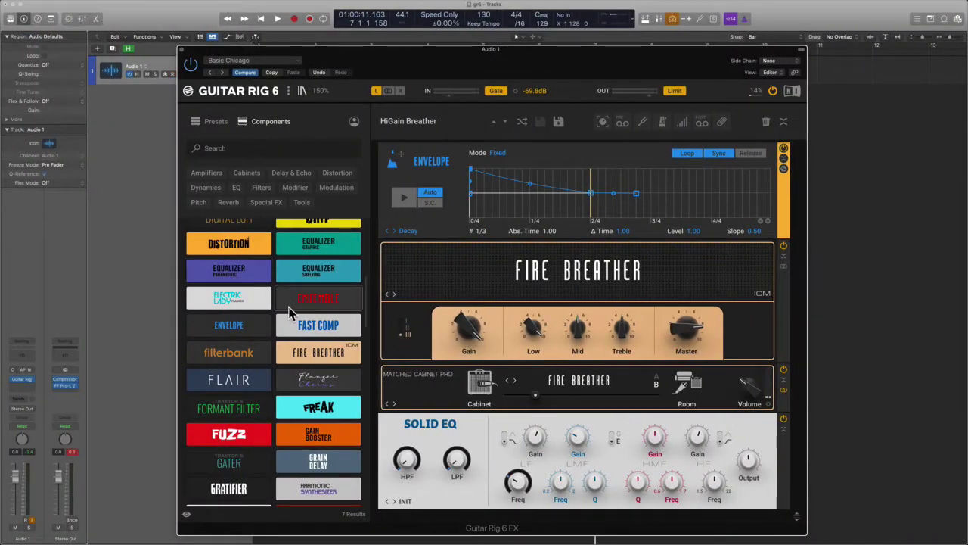
scroll(289, 311, up, 8)
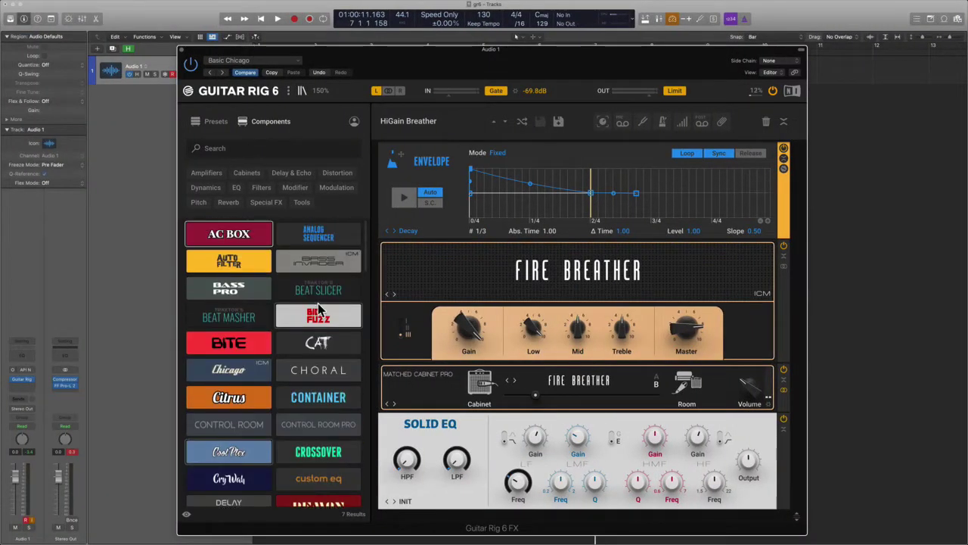
drag(322, 272, 499, 517)
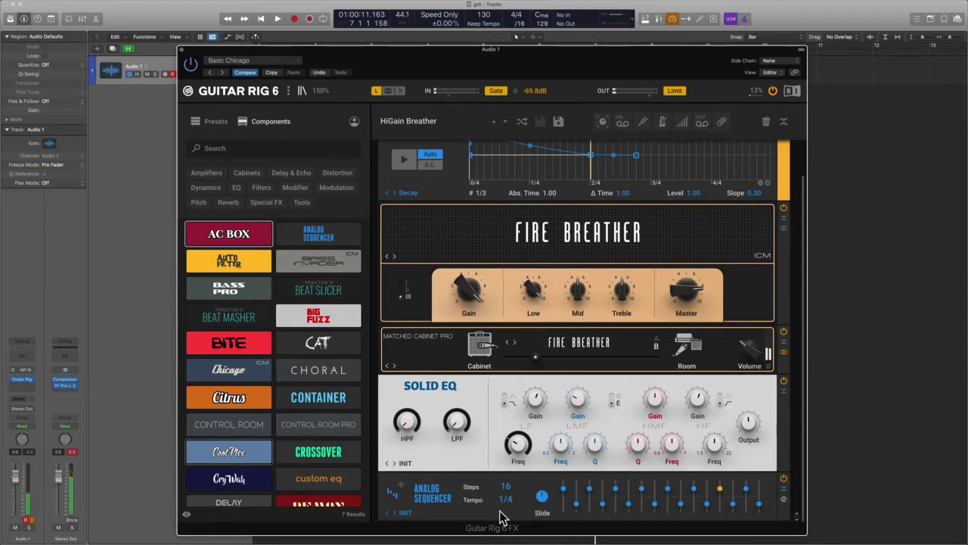
click(395, 513)
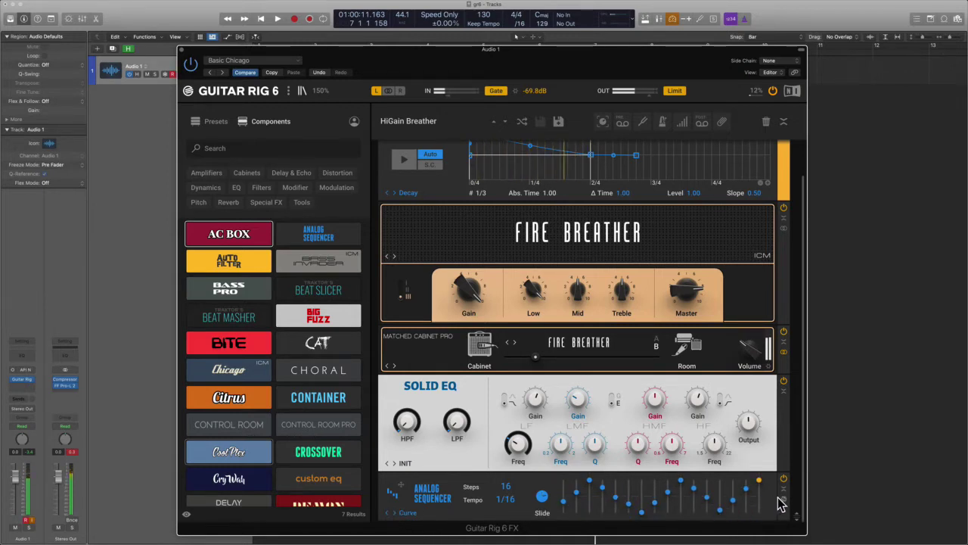
scroll(787, 504, down, 2)
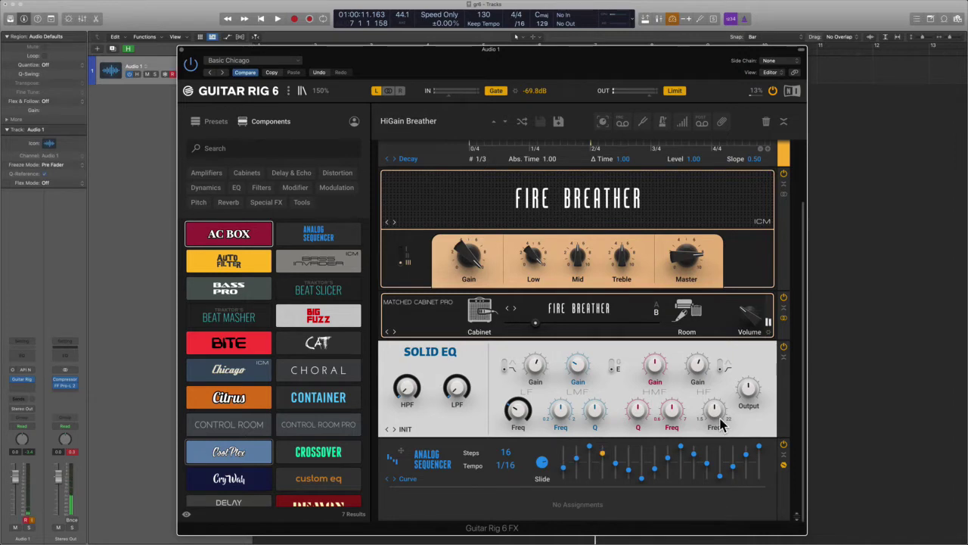
- Clear the whole rack and add a fresh Analog Sequencer with the Curve preset
scroll(673, 363, up, 2)
scroll(673, 363, up, 2)
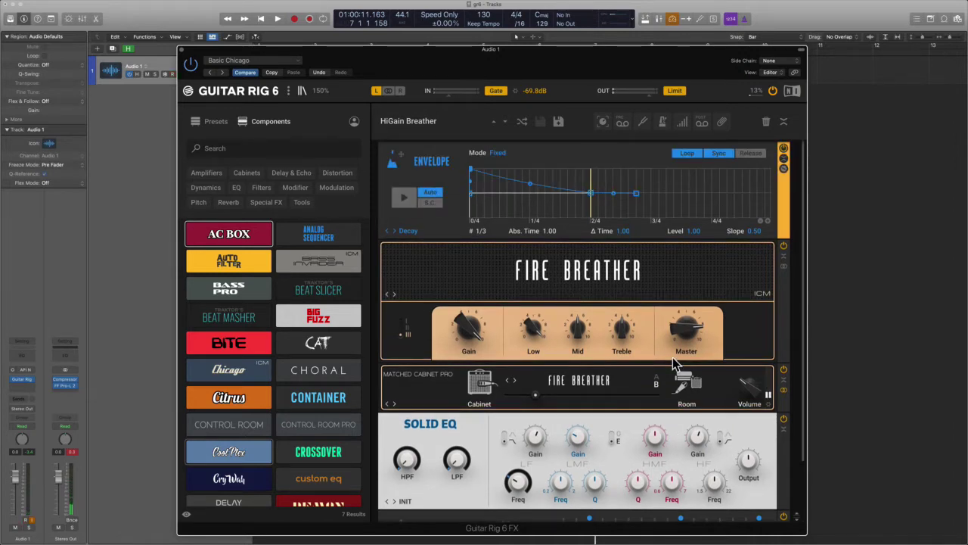
click(765, 122)
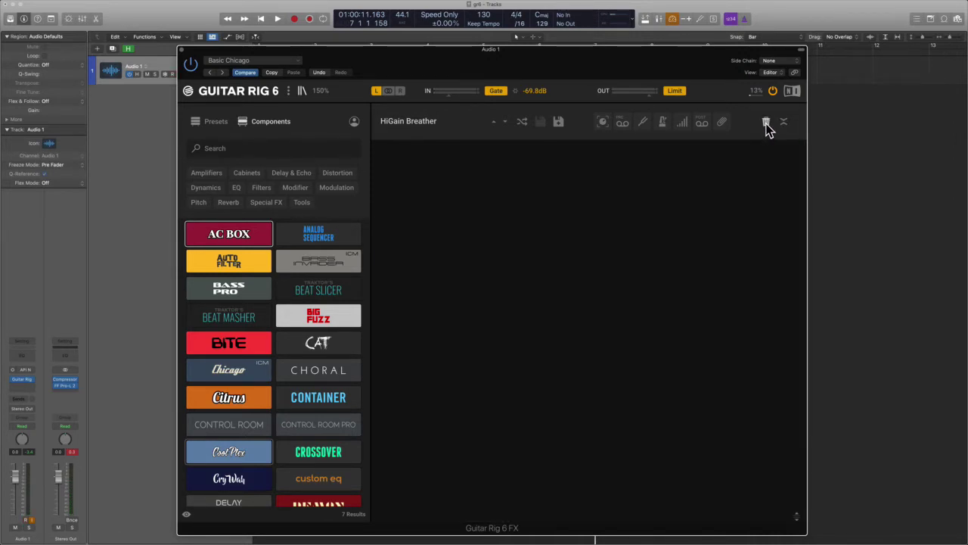
drag(318, 234, 453, 238)
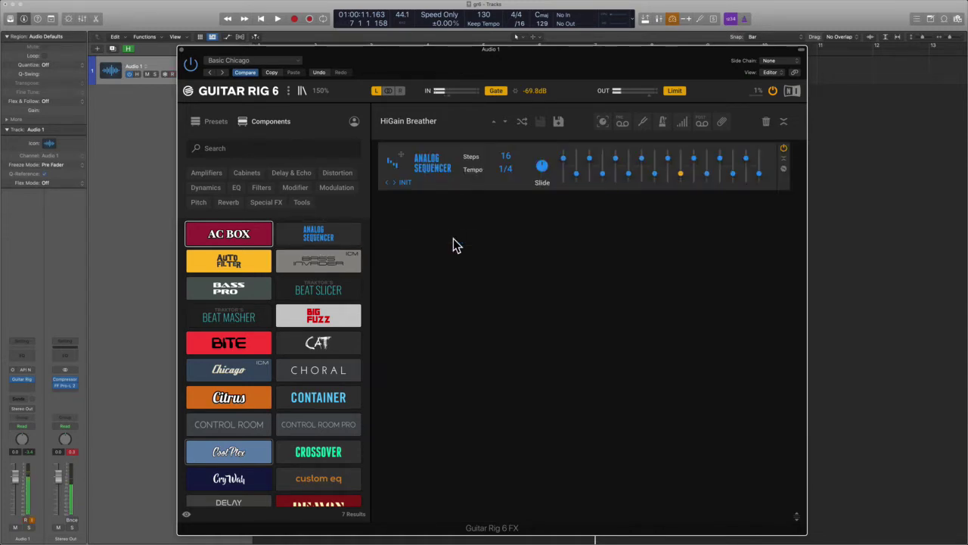
click(394, 183)
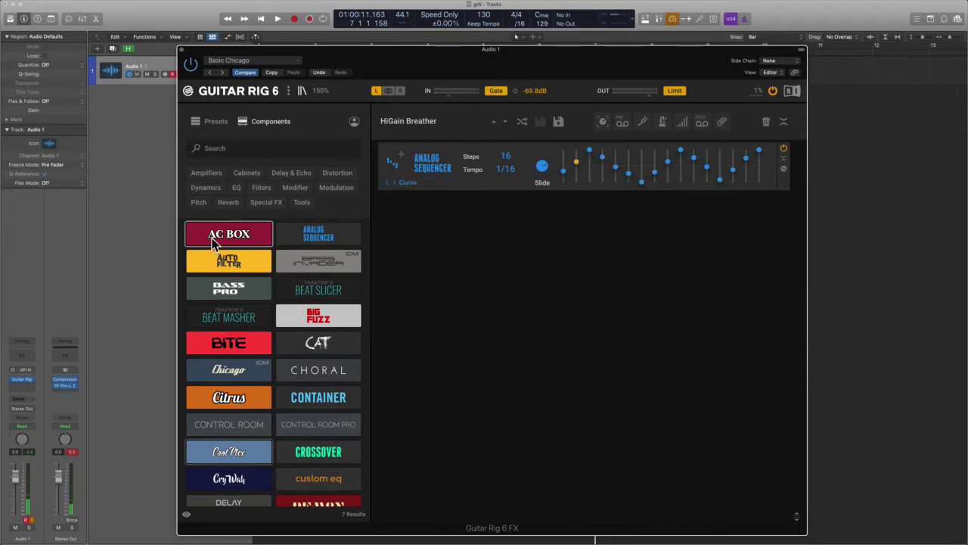
- Add the AC Box amplifier below the Analog Sequencer and assign the sequencer to its Tone Cut parameter
drag(214, 241, 491, 295)
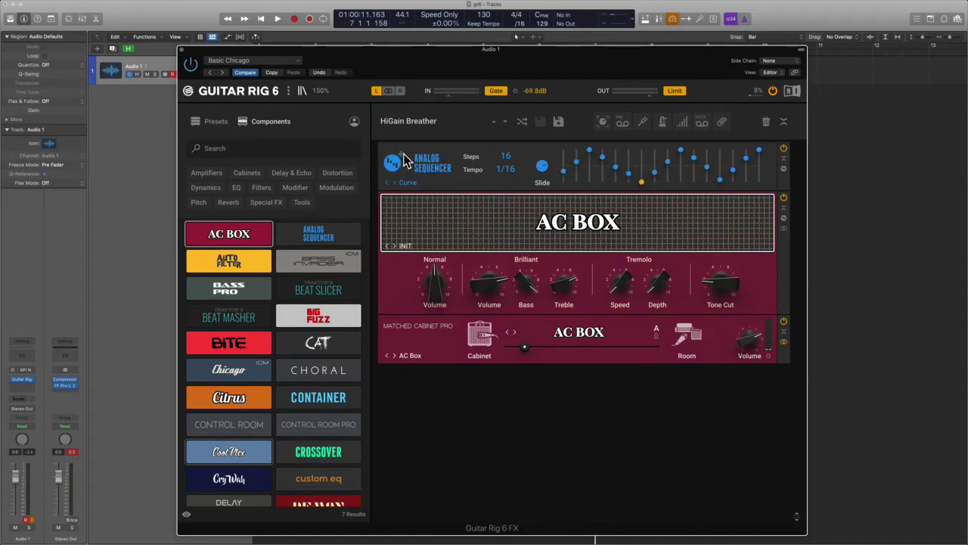
mouse_move(724, 289)
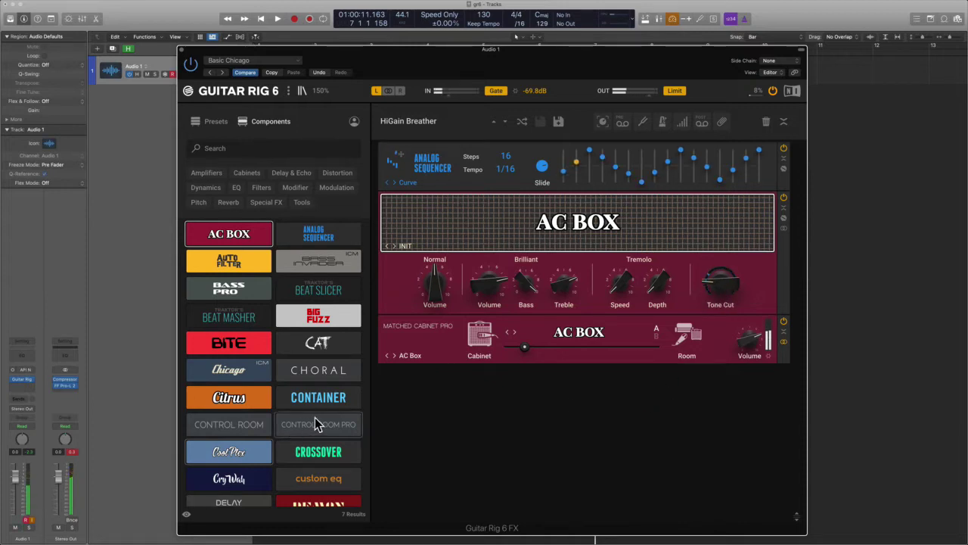
- Add an Envelope modifier above the Analog Sequencer and move its peak point to about 629 at level 0.95
scroll(315, 418, down, 5)
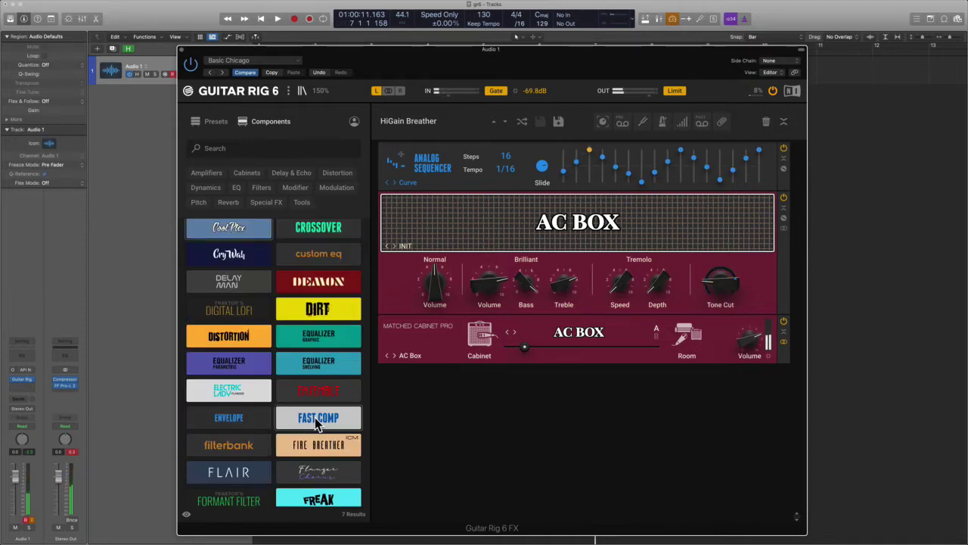
scroll(316, 424, down, 5)
scroll(316, 424, down, 2)
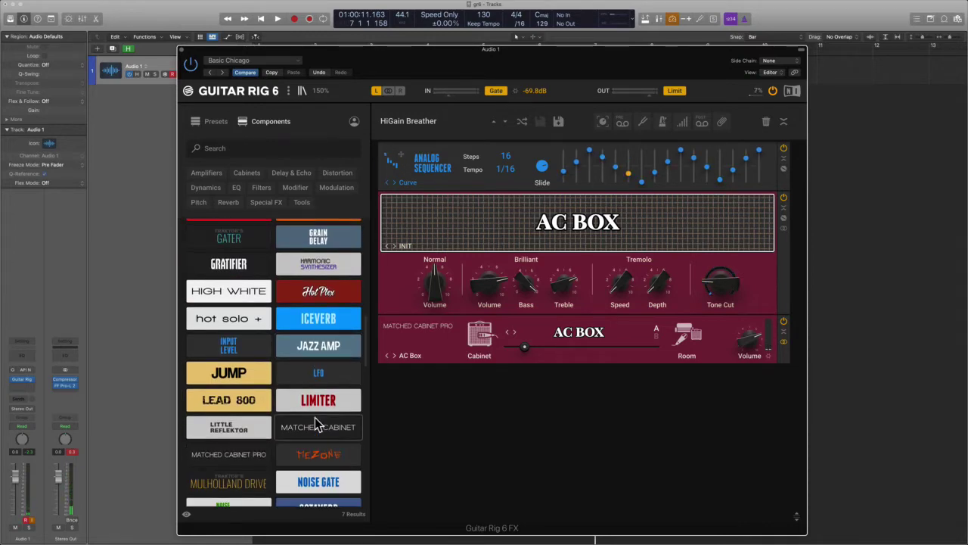
scroll(316, 422, up, 7)
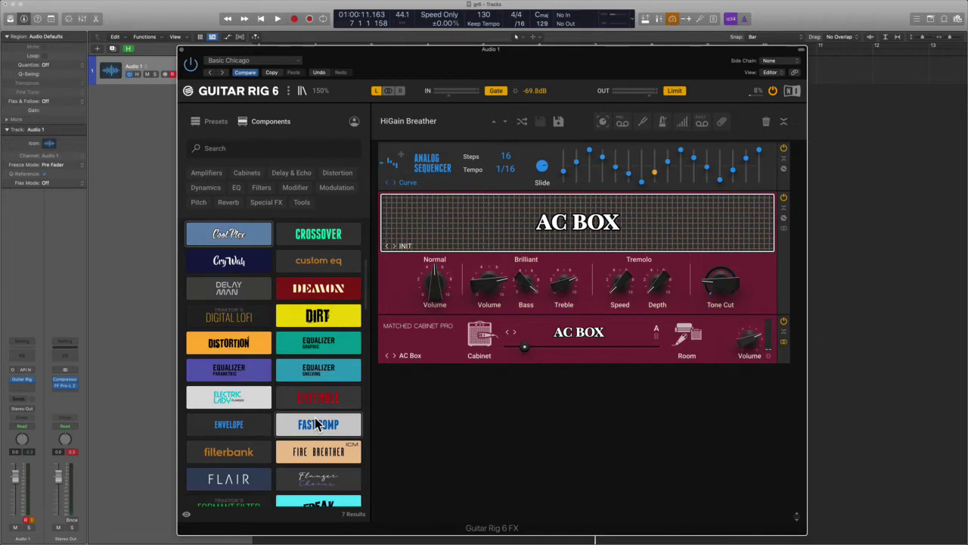
drag(259, 426, 575, 169)
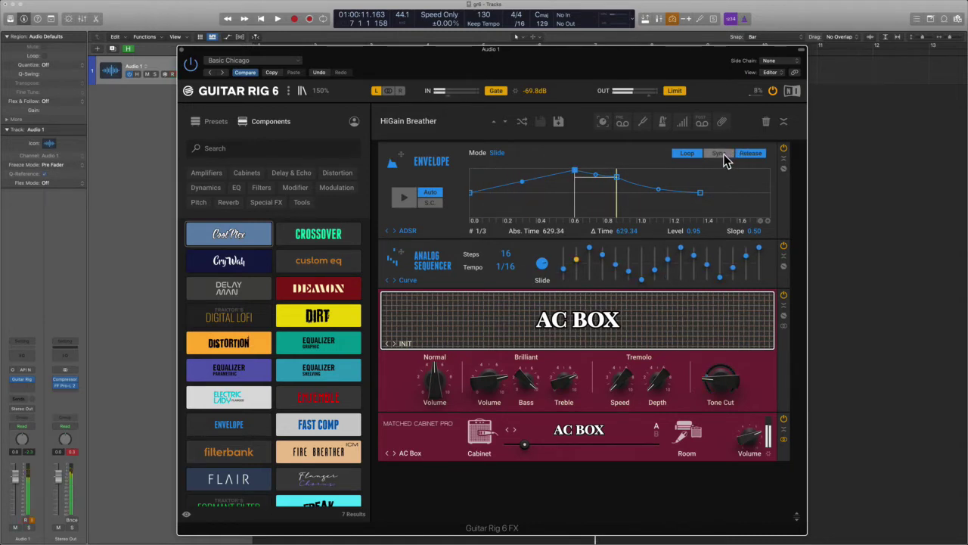
- Reshape the Envelope's attack to a slope of about 0.07, move its peak to about 668 at level 0.87, and enable Sync
drag(521, 185, 547, 219)
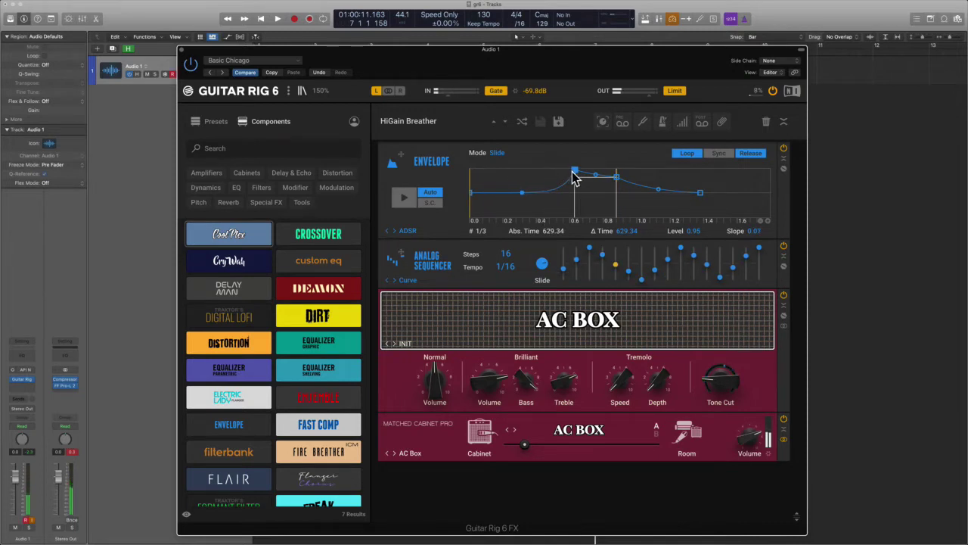
drag(574, 174, 583, 176)
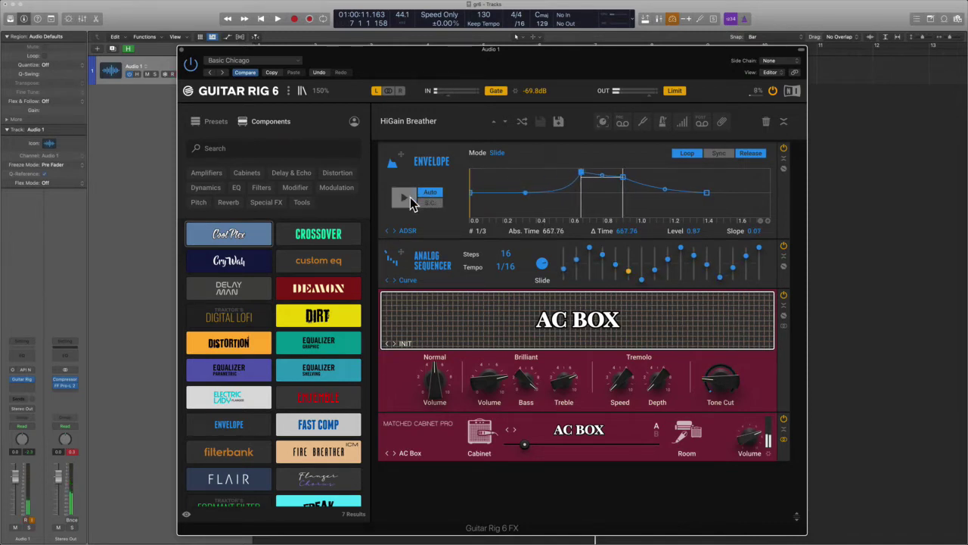
click(720, 155)
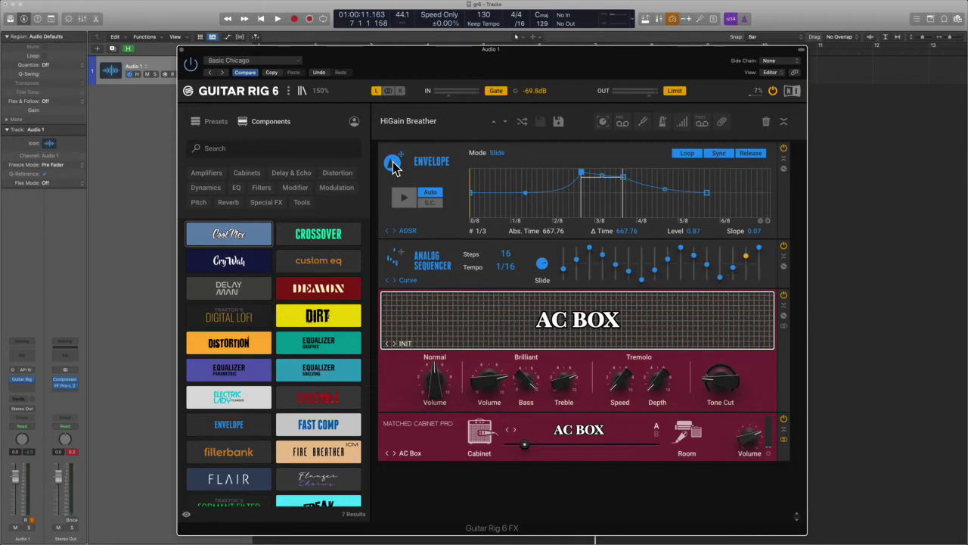
- Assign the Envelope modifier to the AC Box's Tremolo Speed and Tremolo Depth
drag(393, 166, 620, 378)
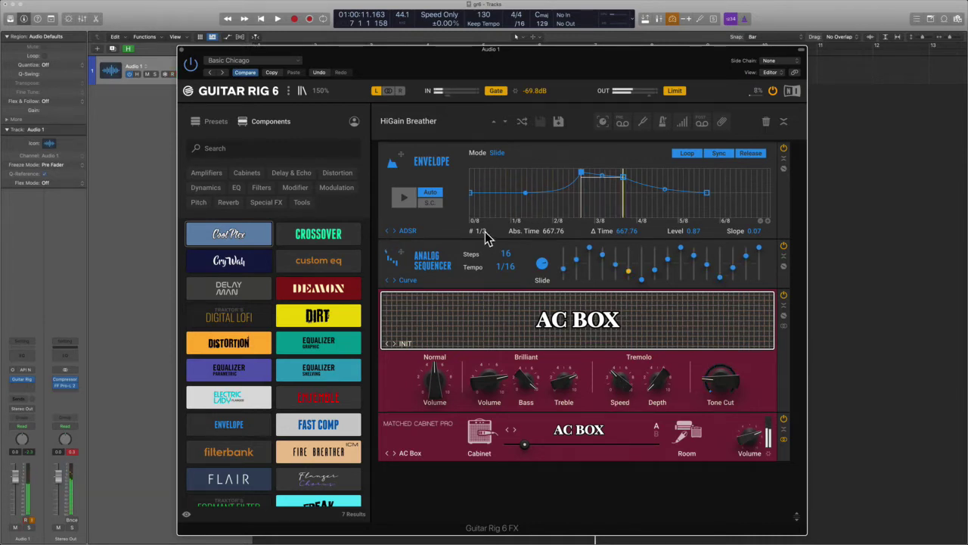
drag(392, 161, 657, 391)
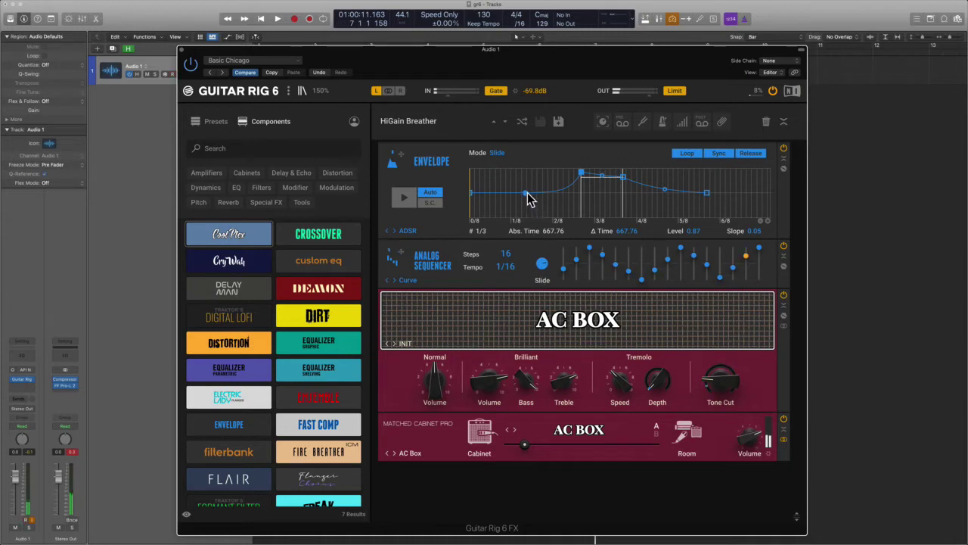
- Reshape the Envelope's attack to a slope of about 0.51 and move its peak to 937.50 at level 0.85
drag(528, 196, 519, 199)
click(583, 178)
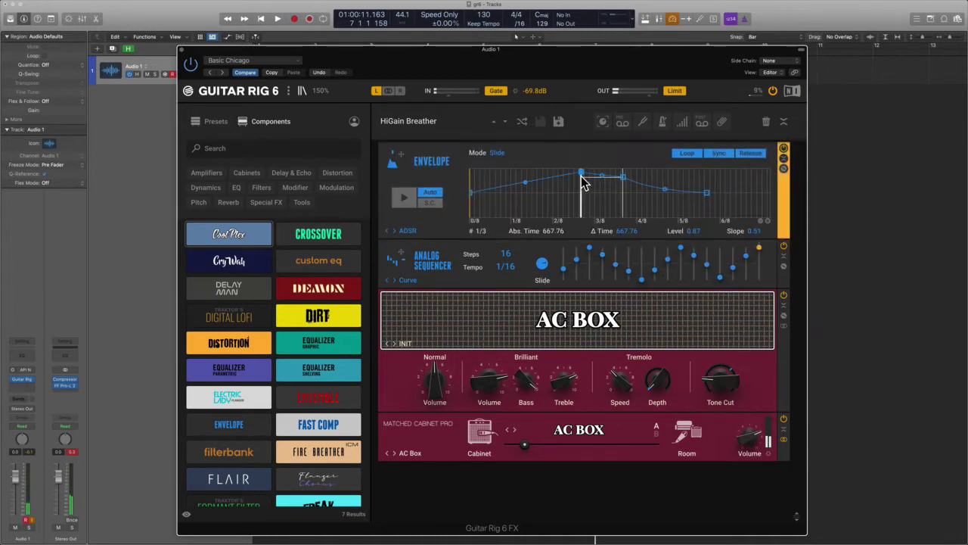
drag(583, 178, 628, 177)
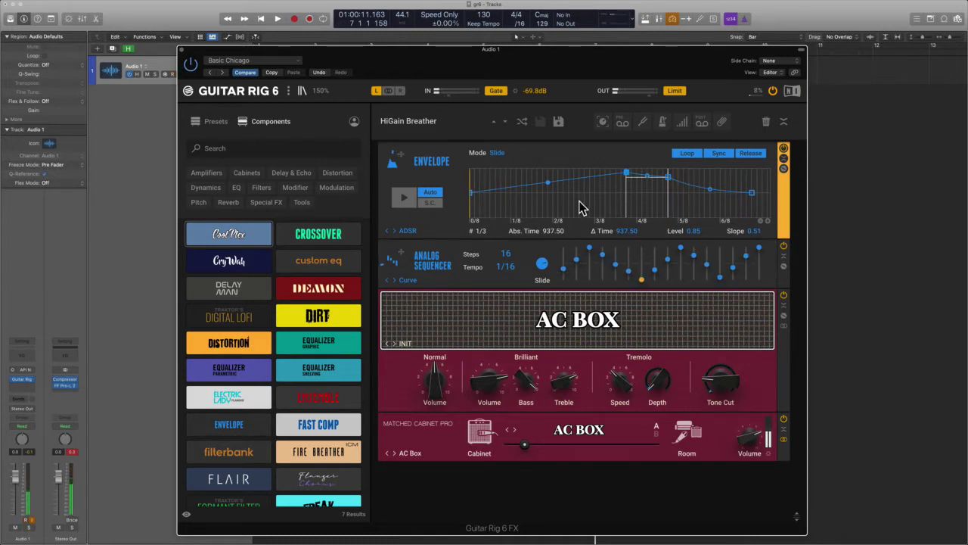
mouse_move(617, 392)
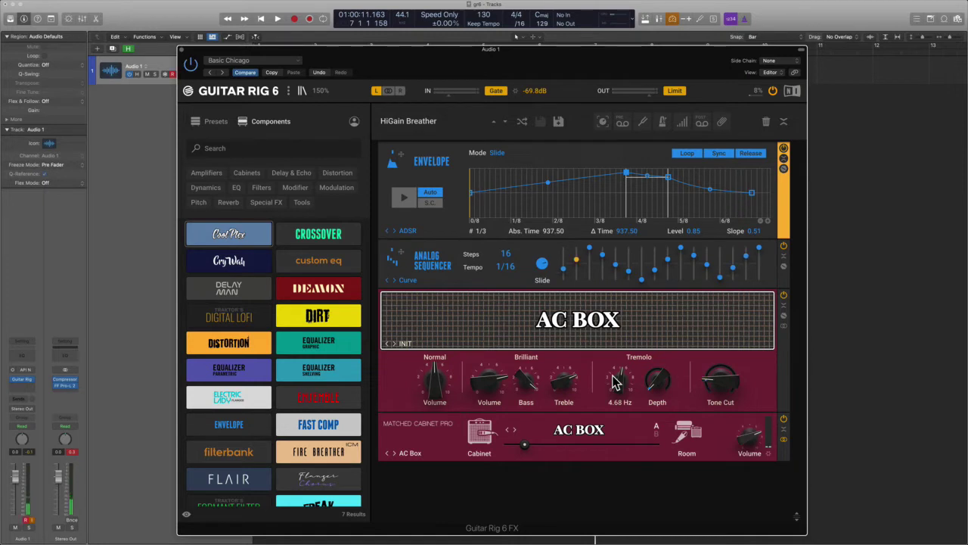
- Replace the Envelope with a Container and move the Container to the end of the rack, below the Matched Cabinet Pro
click(522, 257)
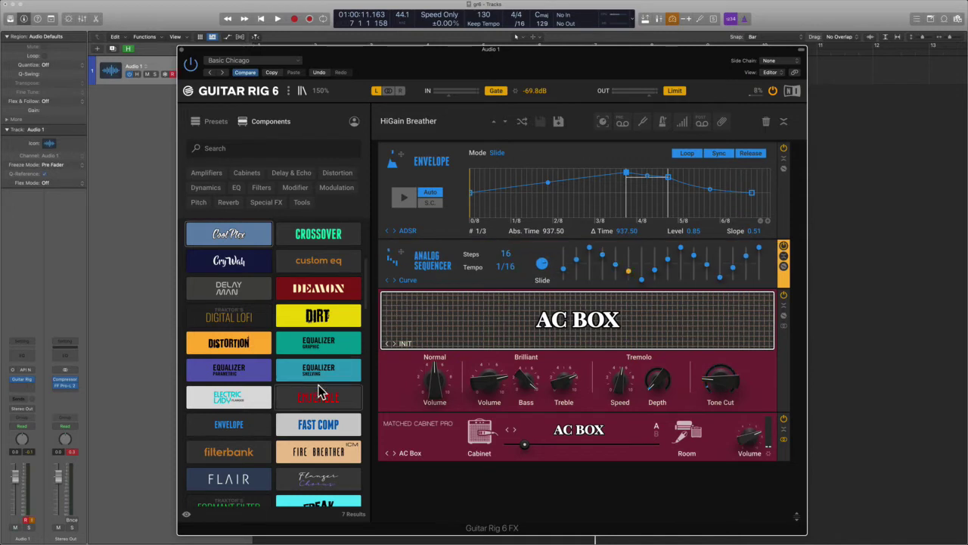
scroll(265, 360, up, 4)
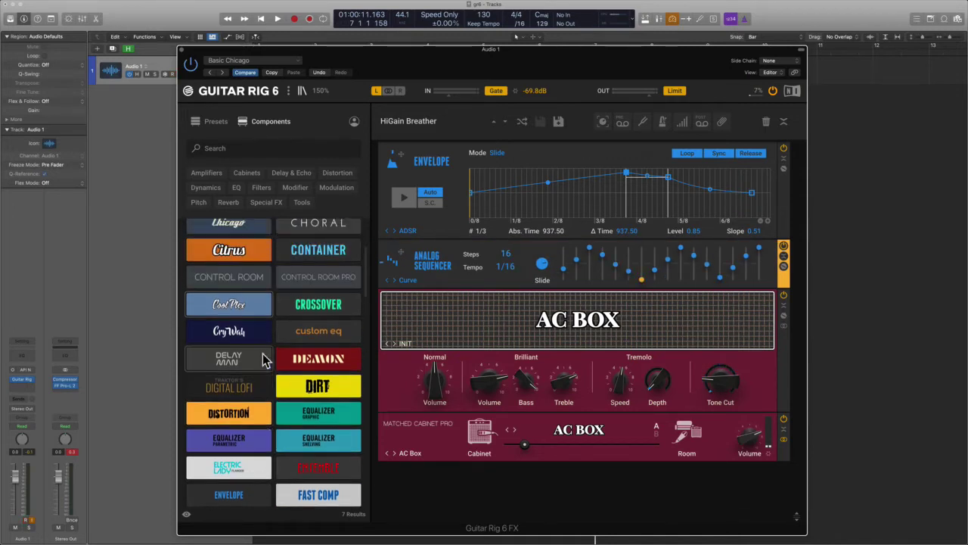
drag(339, 294, 492, 183)
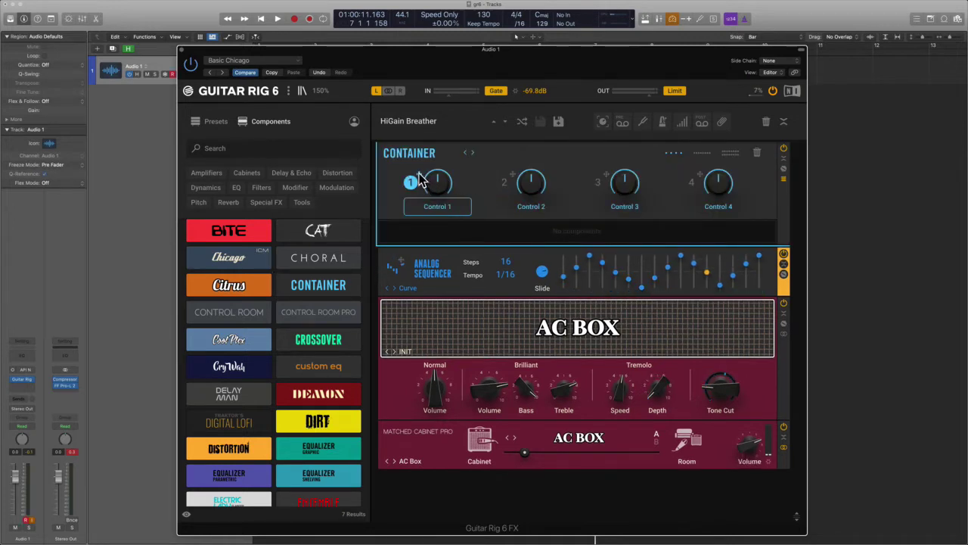
drag(419, 175, 522, 216)
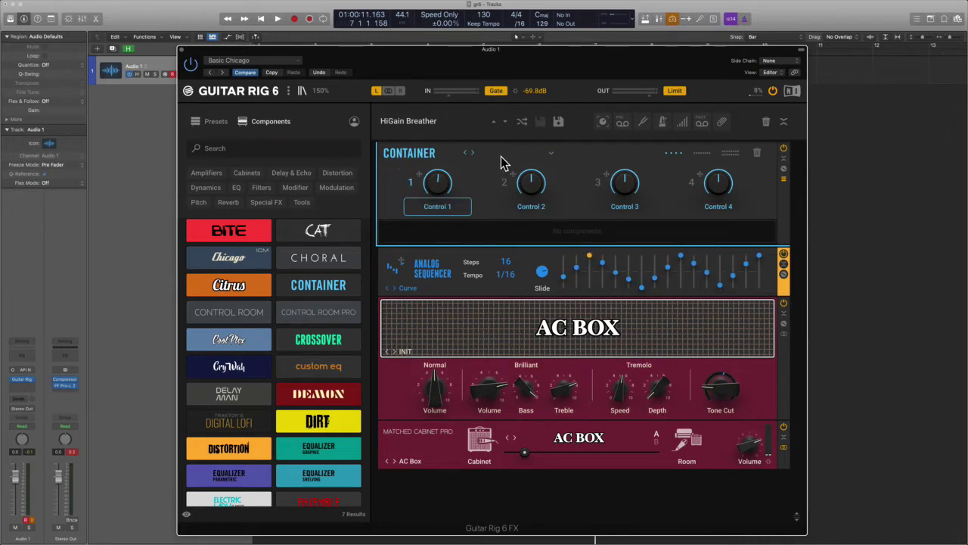
drag(395, 150, 371, 462)
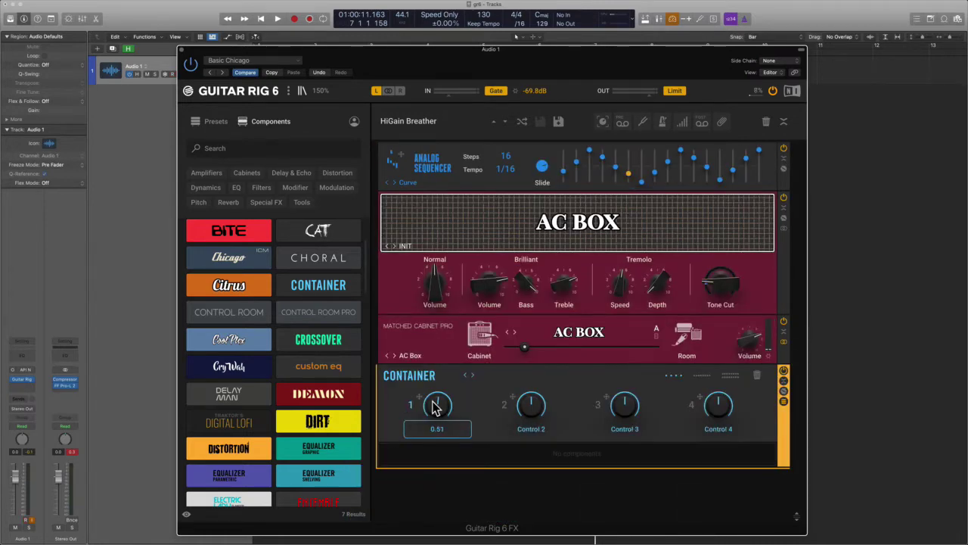
- Load the Vintage DeVerb preset into the Container
mouse_move(411, 404)
mouse_down()
mouse_move(426, 361)
mouse_move(443, 361)
mouse_move(504, 420)
mouse_move(555, 400)
mouse_move(420, 385)
mouse_move(454, 361)
mouse_move(723, 361)
mouse_move(755, 352)
mouse_move(598, 456)
mouse_move(416, 317)
mouse_move(433, 343)
mouse_move(415, 387)
mouse_move(425, 418)
mouse_move(416, 390)
mouse_move(483, 309)
mouse_move(418, 395)
mouse_up()
click(472, 375)
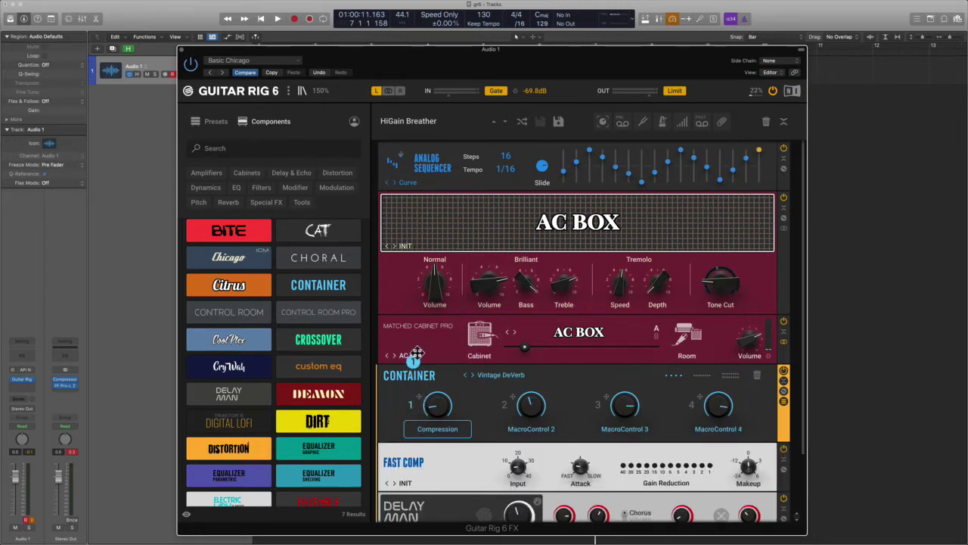
- Assign the Container's Compression control to Delay Man's Time despite its existing MacroControl 2 assignment, and turn Compression fully down
scroll(419, 413, down, 3)
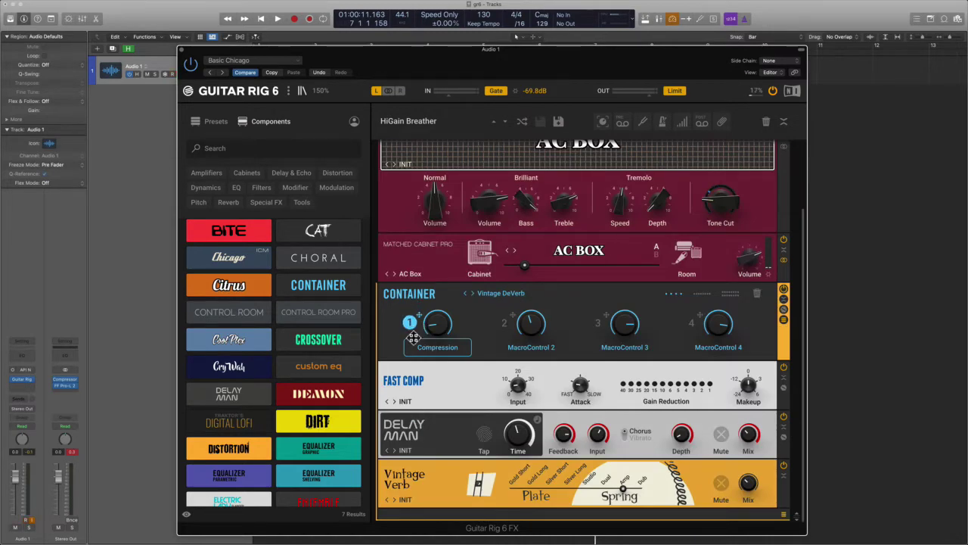
drag(411, 338, 520, 440)
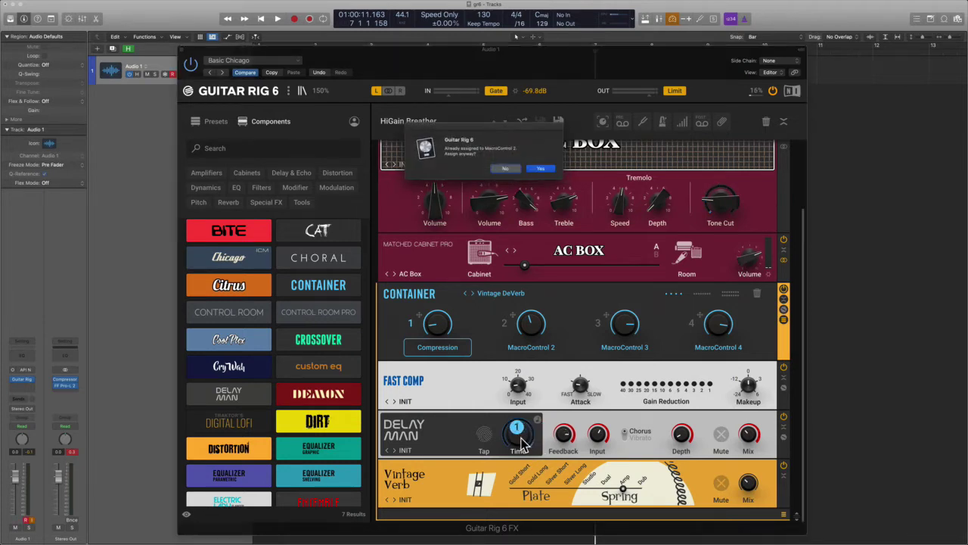
click(542, 171)
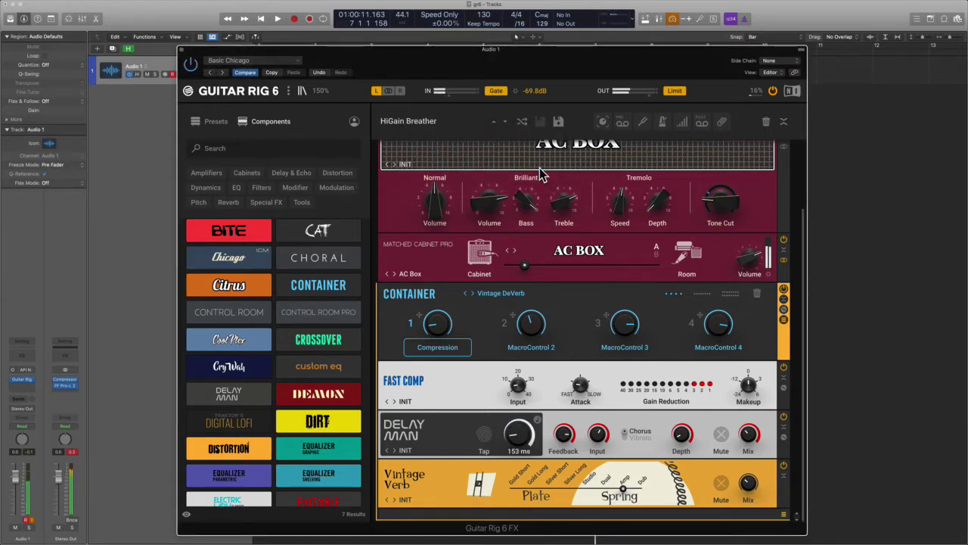
mouse_move(438, 324)
mouse_down()
mouse_move(437, 311)
mouse_move(437, 342)
mouse_up()
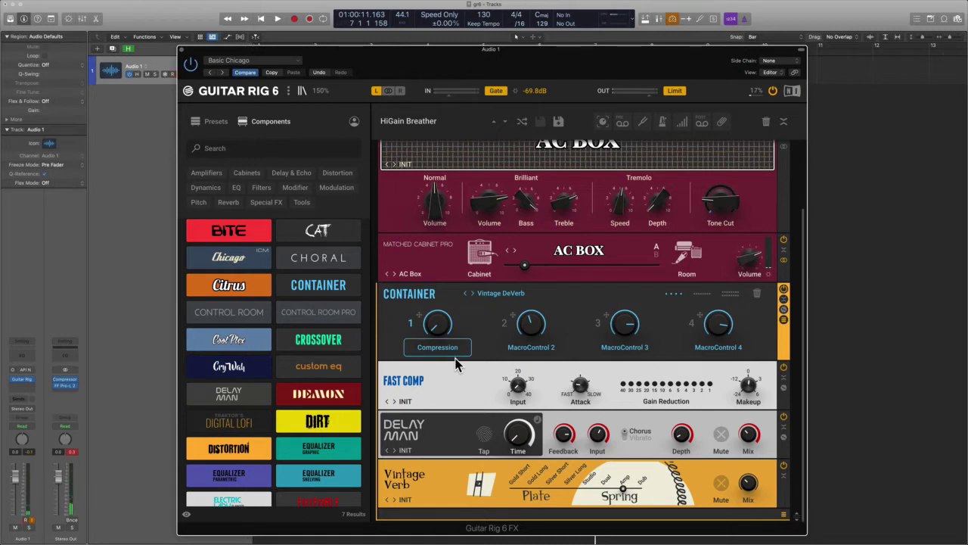
- Try the Container's eight-control and sixteen-control layouts and return to the four-control layout
click(702, 294)
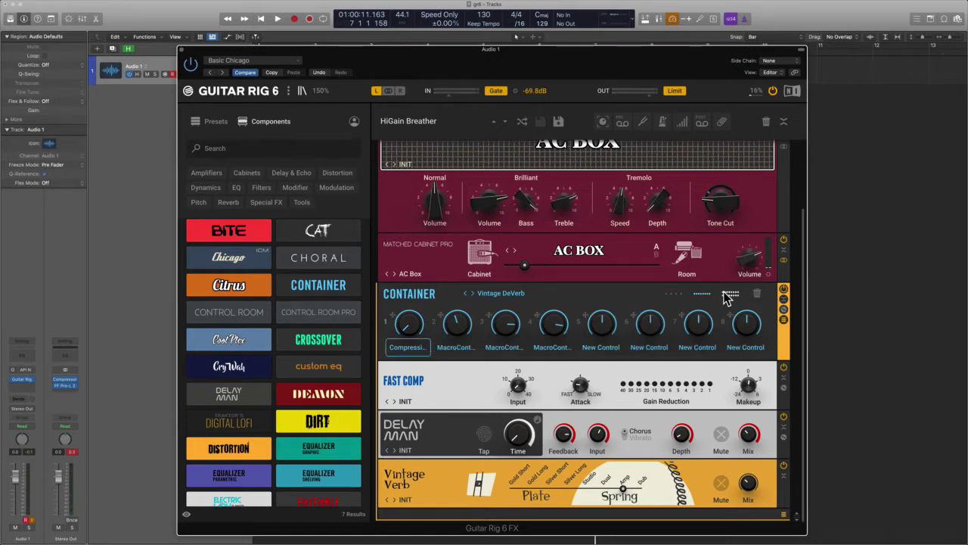
click(728, 293)
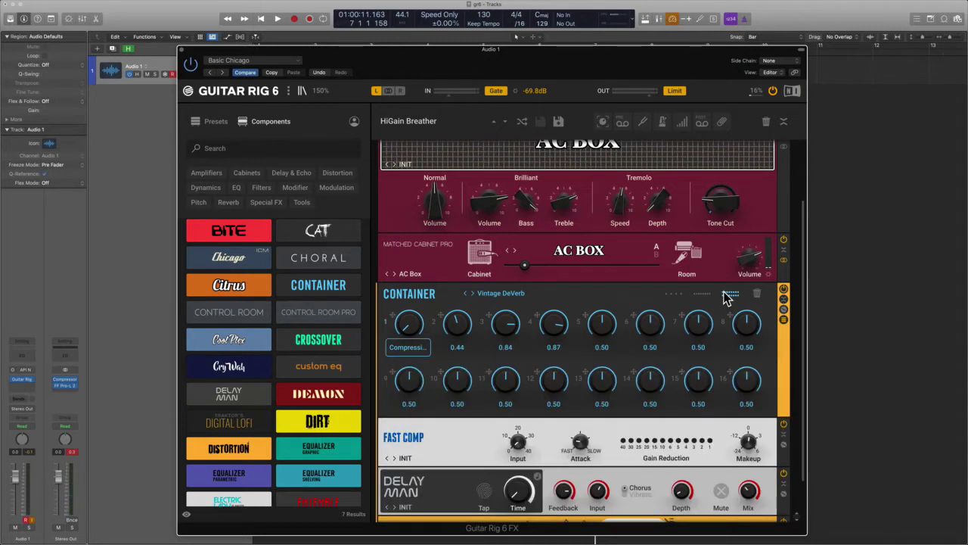
click(674, 294)
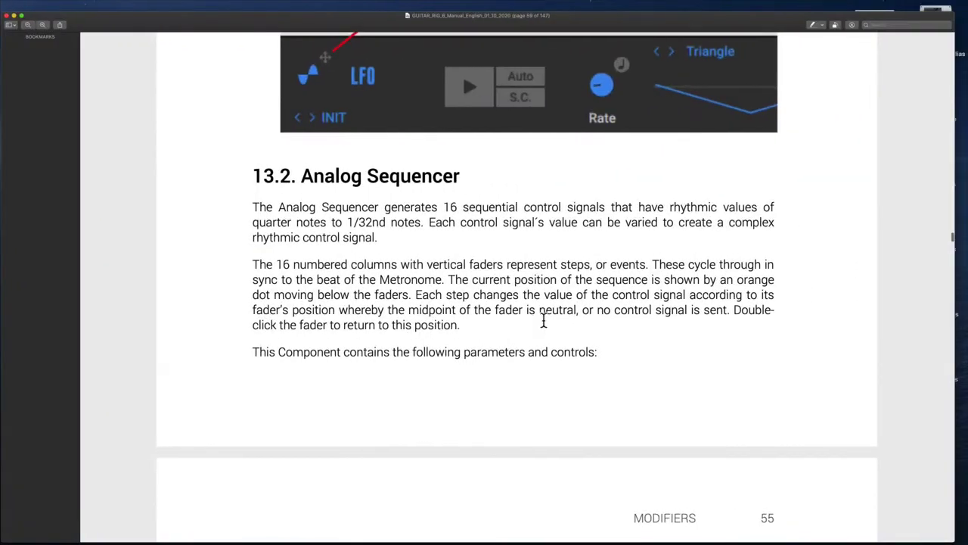
- Switch to the Guitar Rig 6 manual PDF and read through the Analog Sequencer, Envelope and Input Level sections of chapter 13
scroll(542, 320, down, 5)
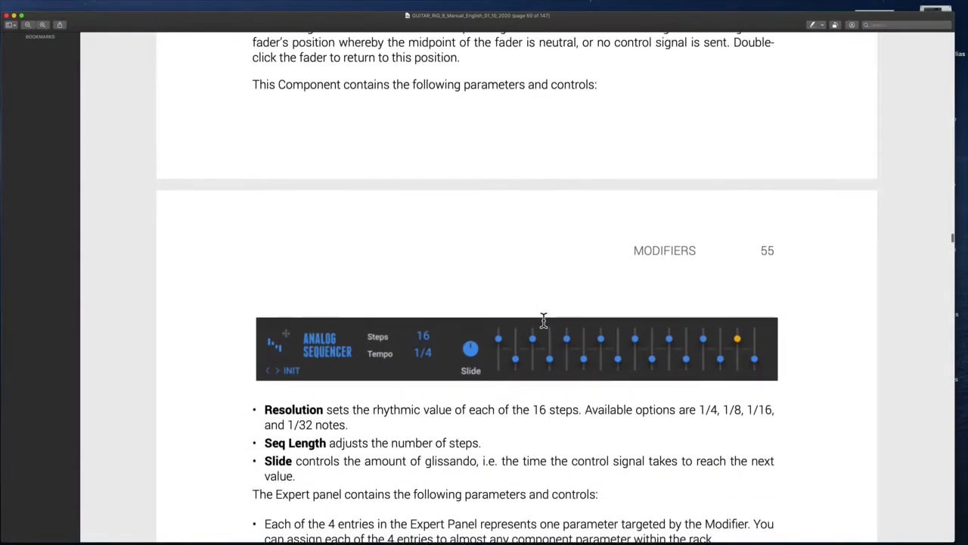
scroll(542, 320, down, 5)
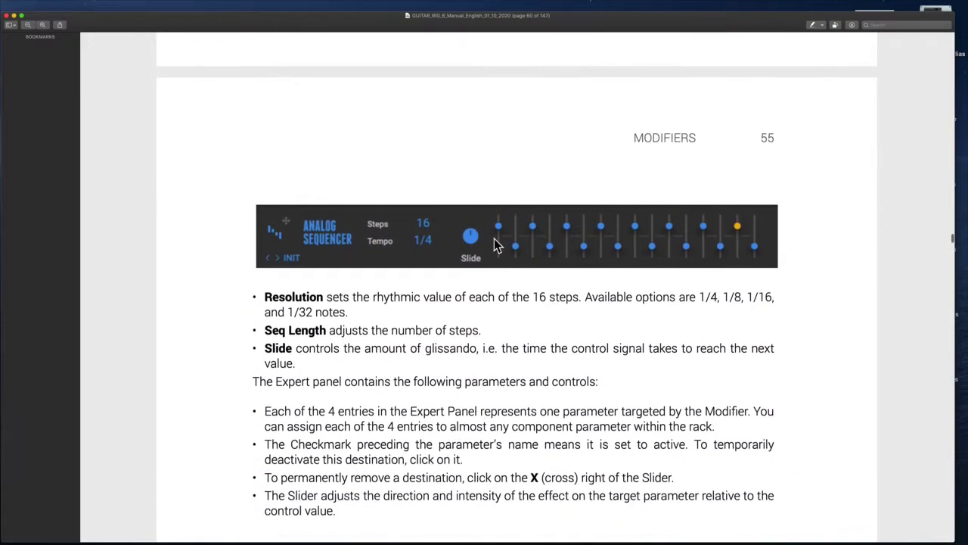
scroll(558, 357, down, 15)
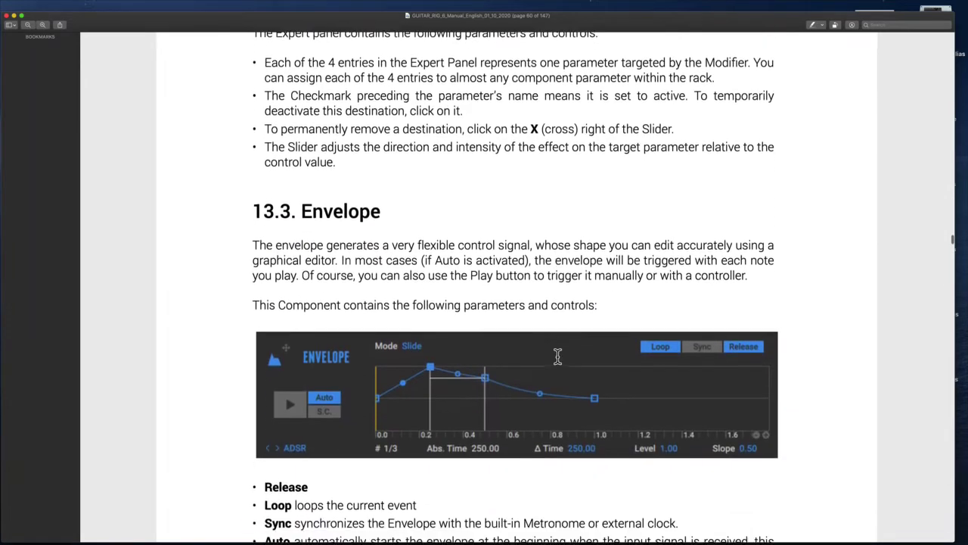
scroll(558, 358, down, 1)
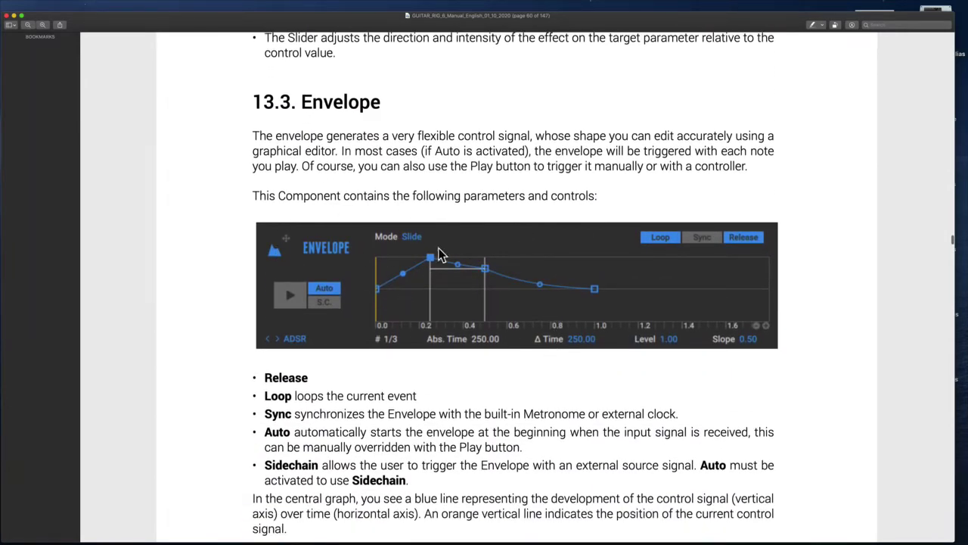
scroll(389, 330, down, 7)
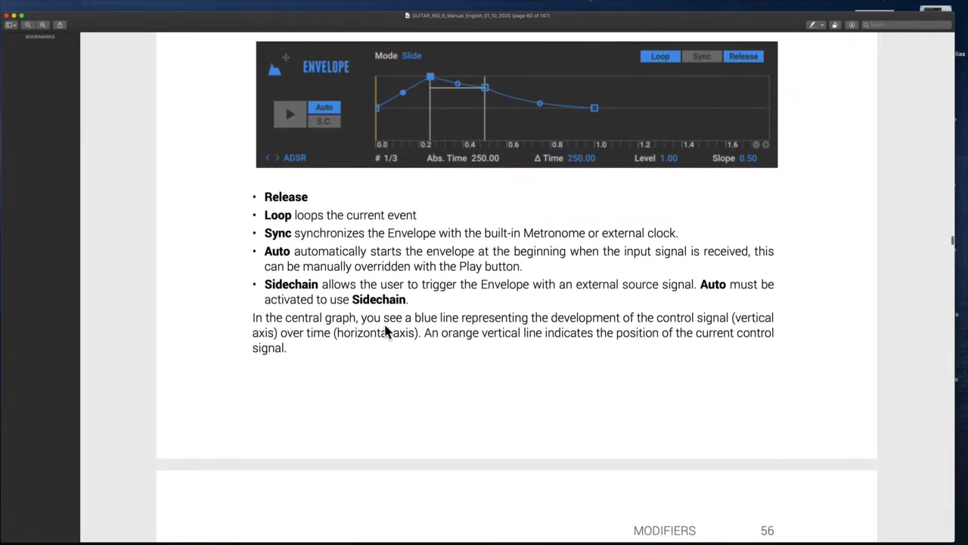
scroll(386, 331, down, 20)
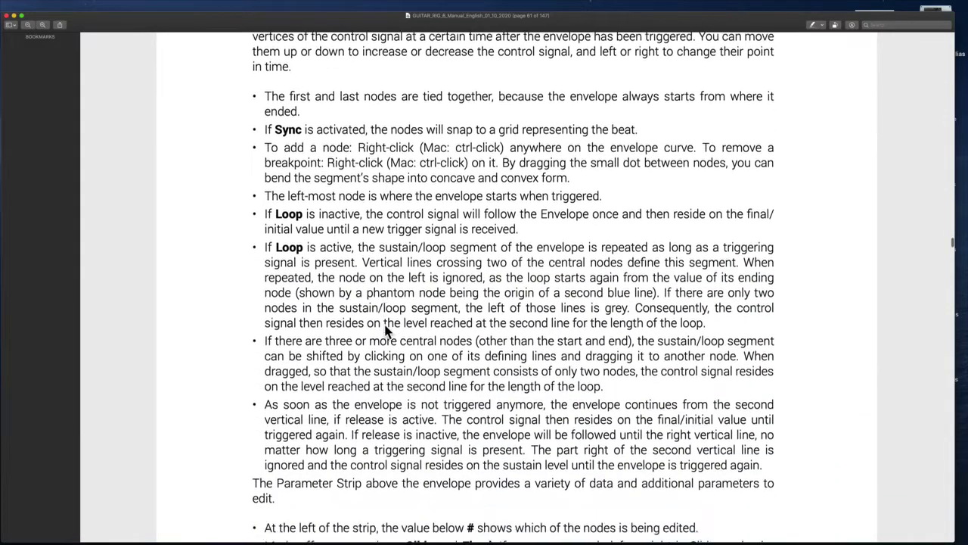
scroll(386, 331, down, 14)
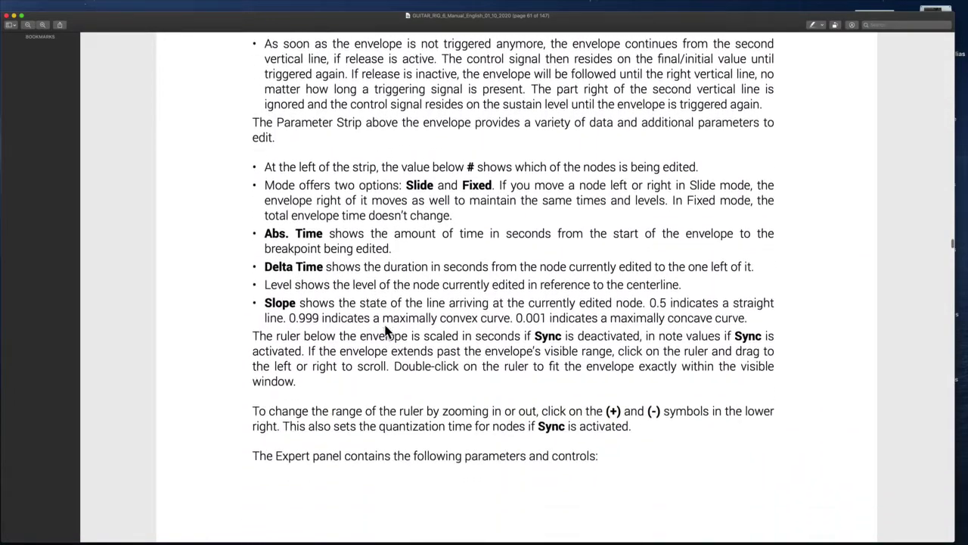
scroll(386, 330, down, 20)
scroll(386, 331, up, 5)
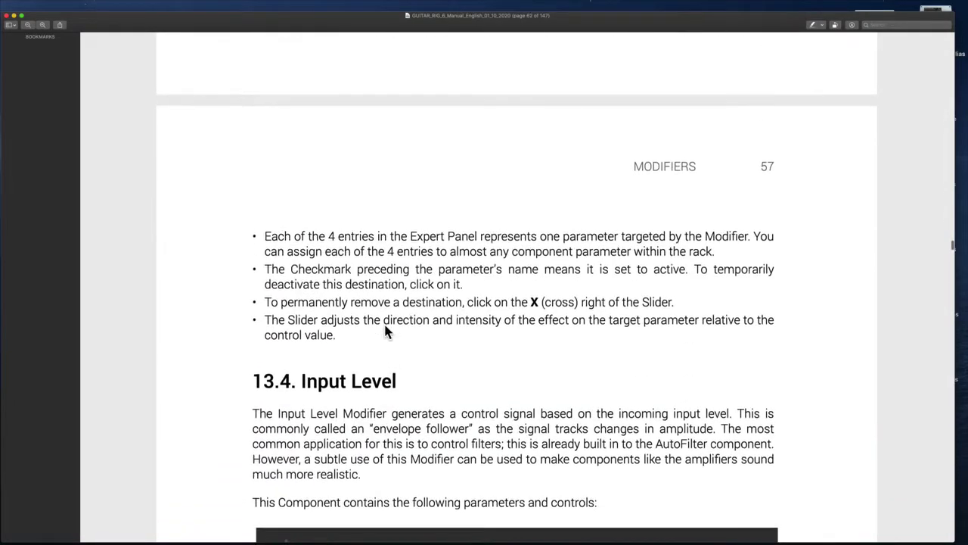
scroll(386, 331, down, 7)
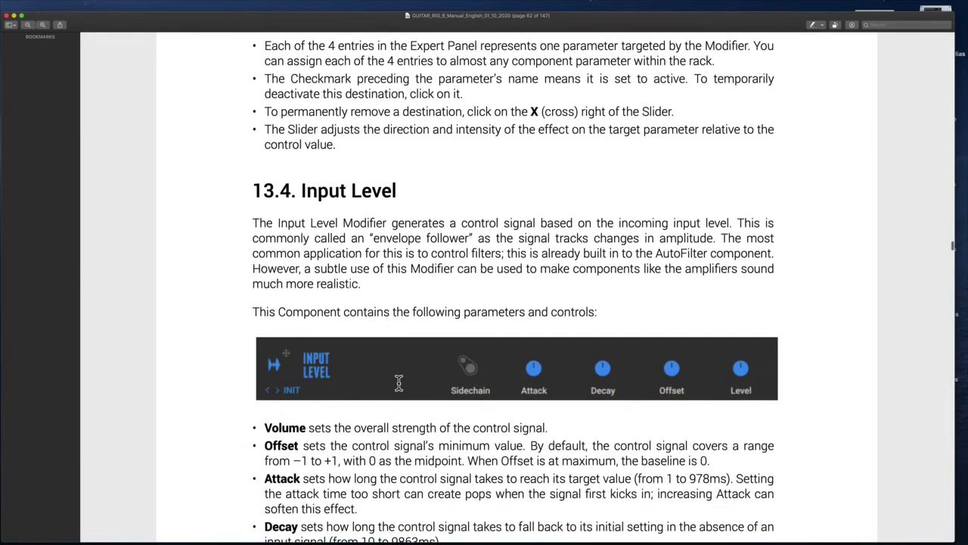
scroll(398, 382, down, 4)
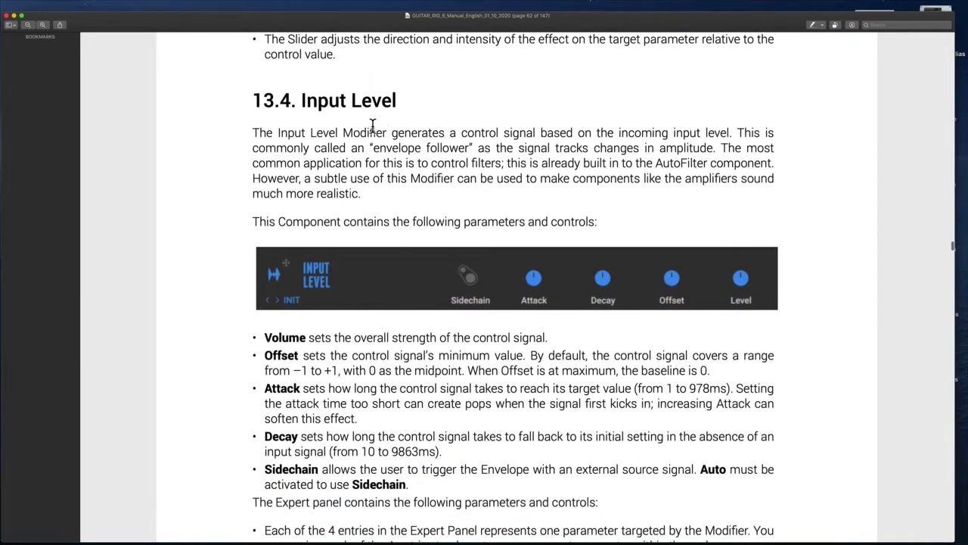
- Highlight the Input Level passage from "to control filters" to "much more realistic" in section 13.4 of the manual
drag(372, 125, 649, 129)
click(637, 162)
drag(420, 164, 598, 192)
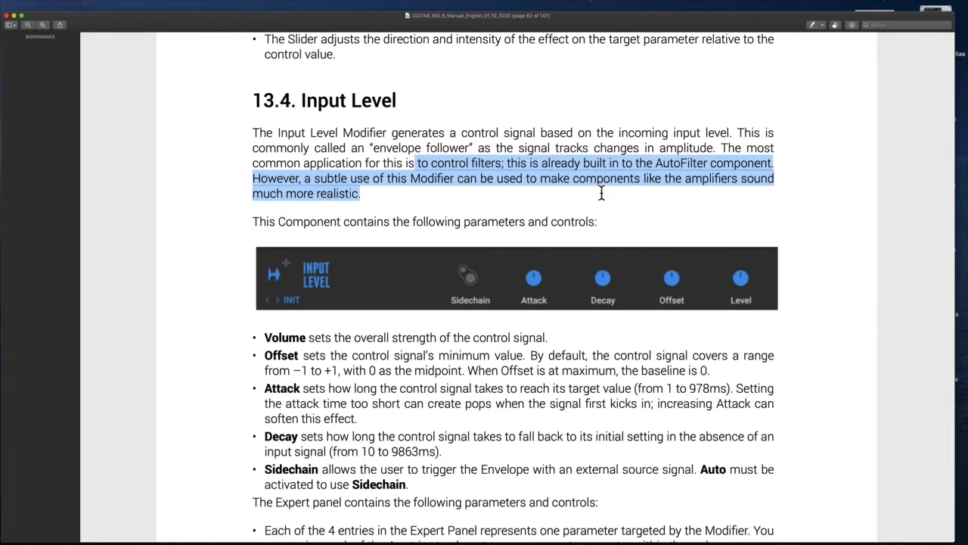
click(812, 25)
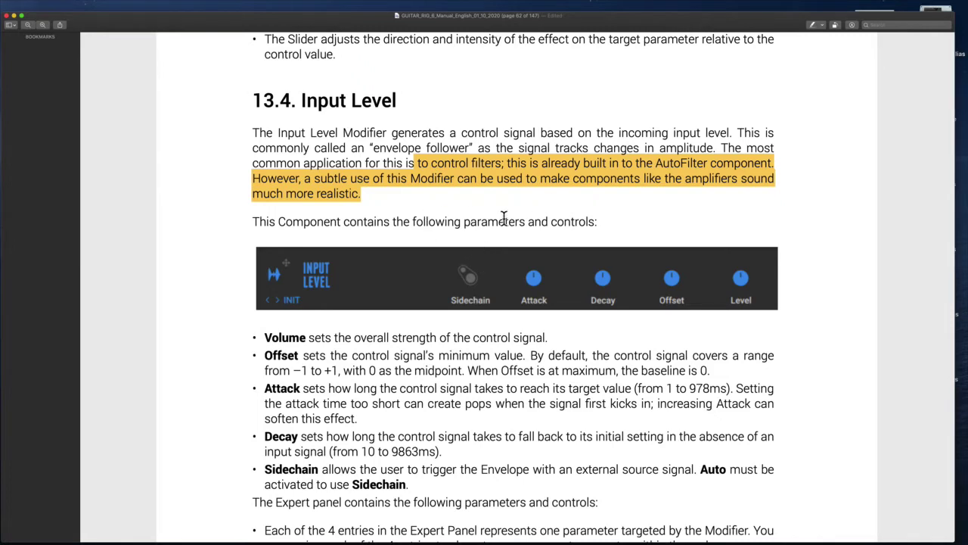
- Switch back to Guitar Rig 6, add an Input Level modifier above the Analog Sequencer, and assign it to the AC Box's Normal Volume
scroll(505, 233, down, 5)
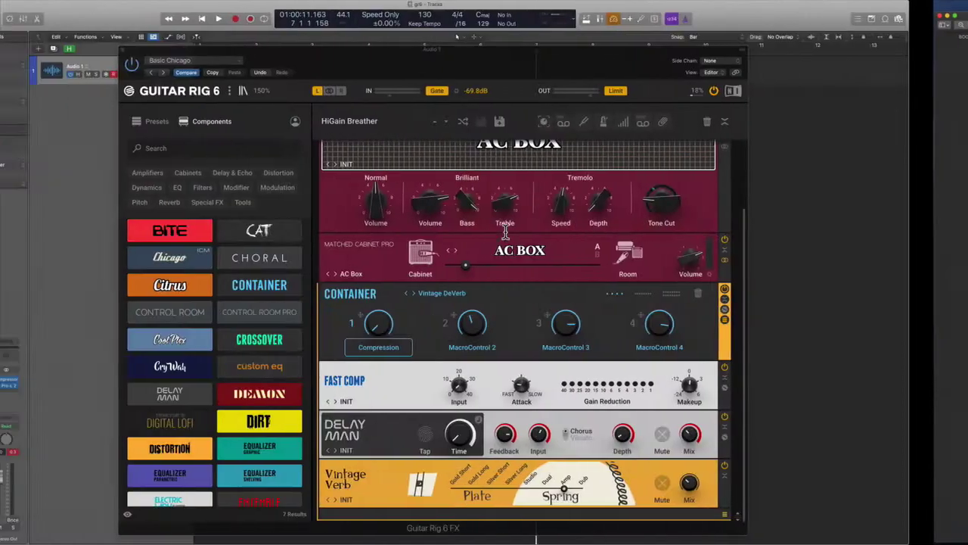
scroll(290, 390, down, 5)
scroll(290, 390, down, 3)
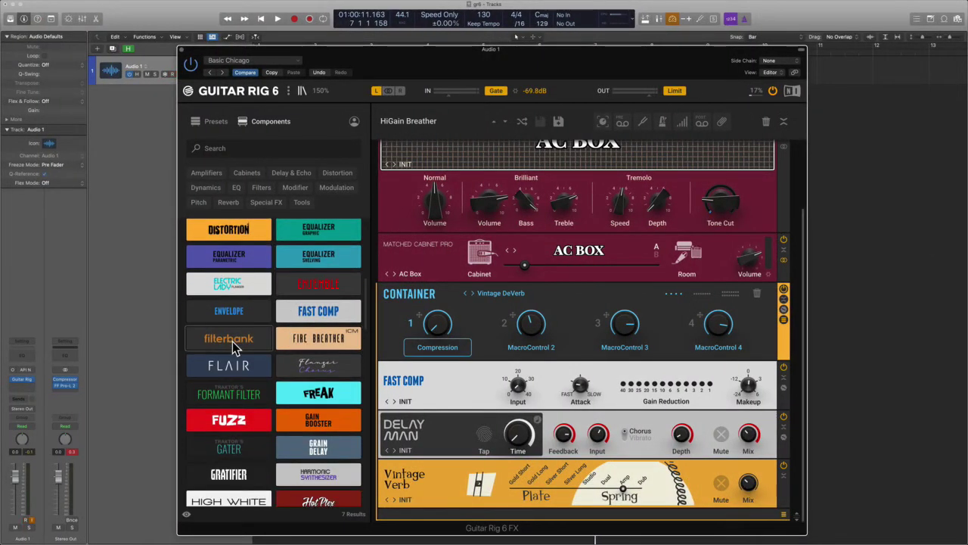
scroll(232, 331, down, 5)
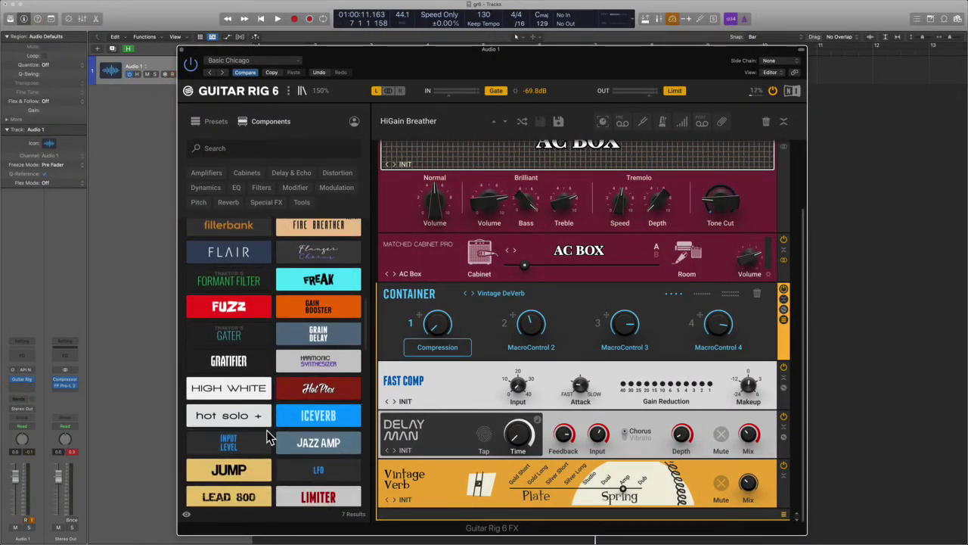
drag(269, 435, 470, 235)
drag(505, 212, 492, 155)
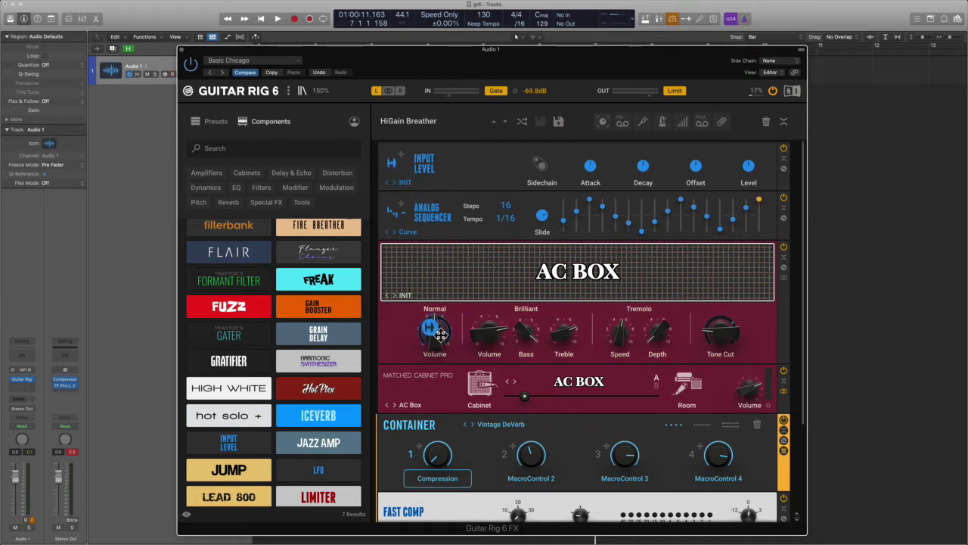
mouse_move(443, 342)
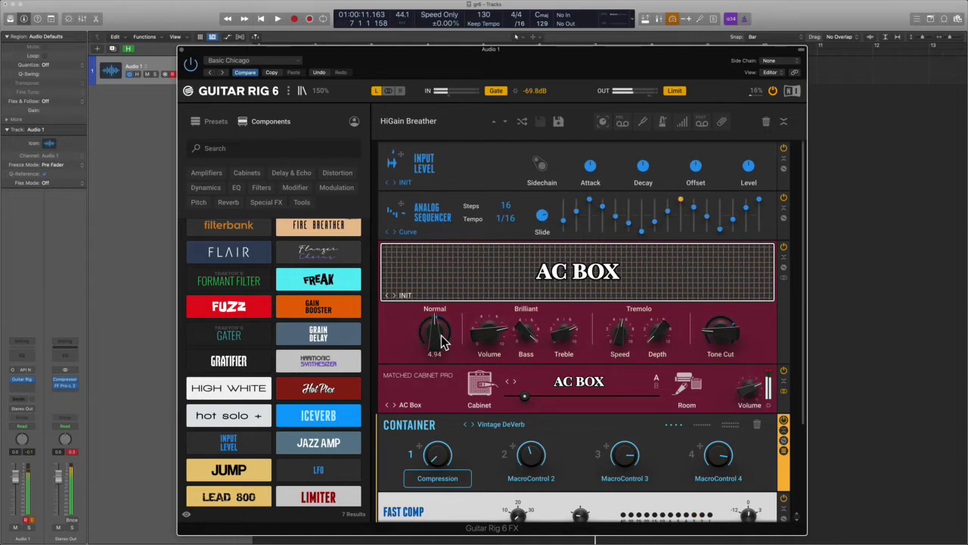
- Set the Input Level modifier's Attack to about 175 ms and review its Attack and Sidechain descriptions in section 13.4 of the manual
drag(590, 171, 590, 165)
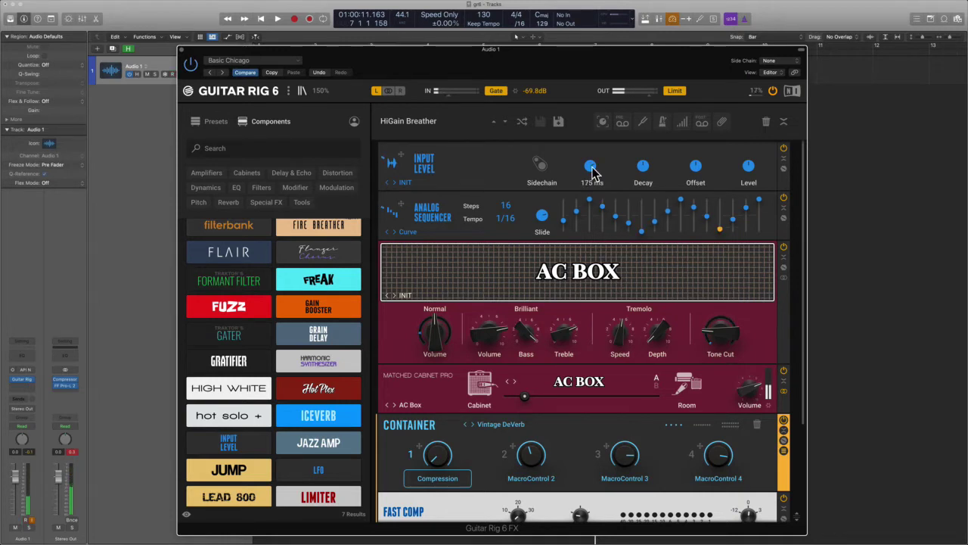
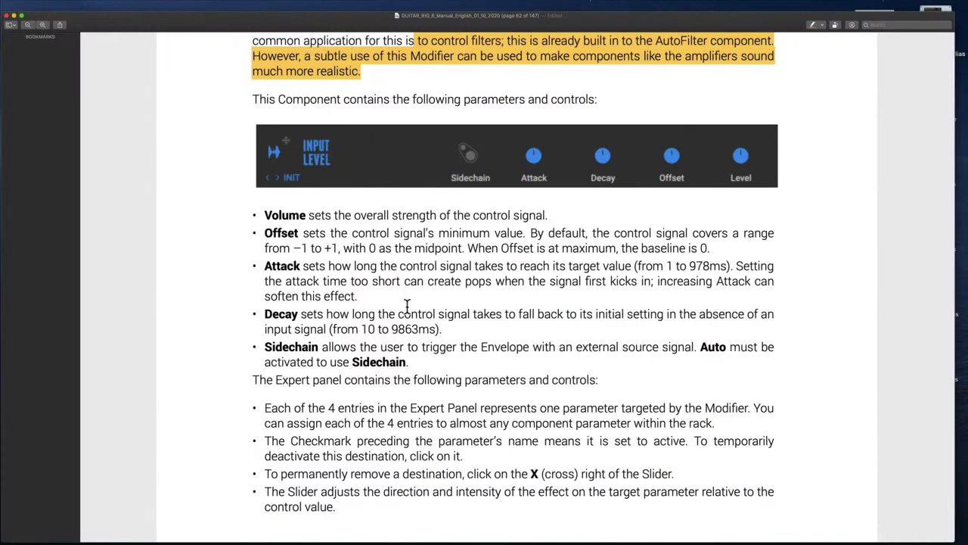
scroll(378, 219, down, 3)
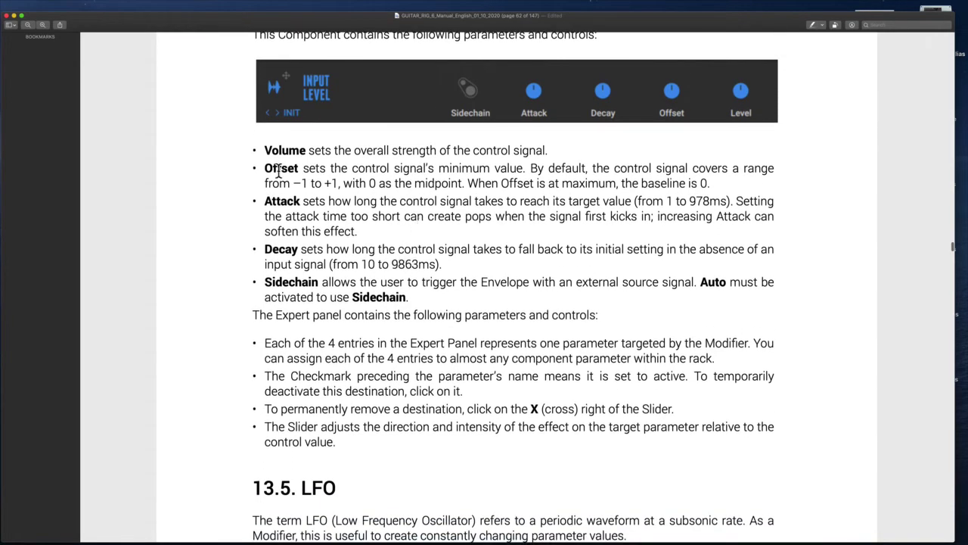
drag(268, 202, 587, 203)
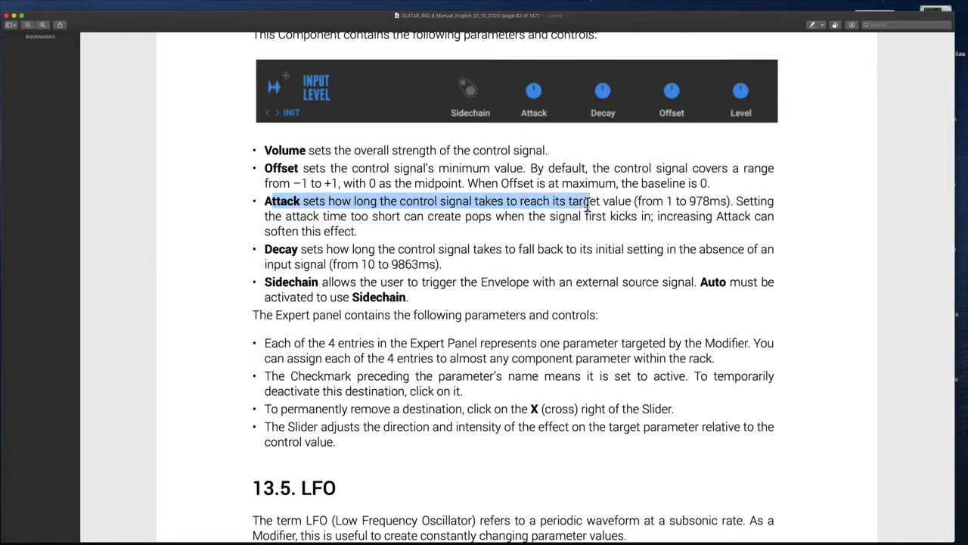
drag(334, 280, 720, 282)
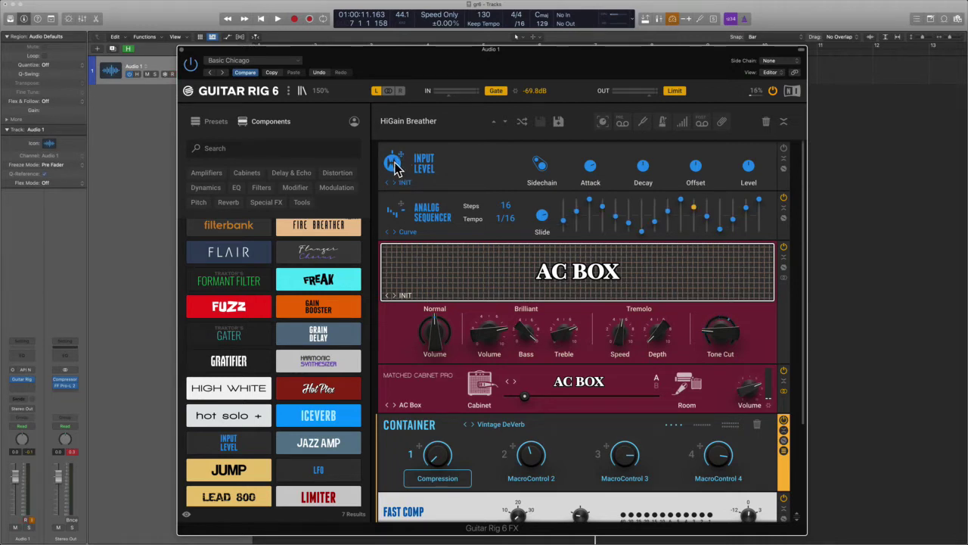
drag(403, 161, 424, 171)
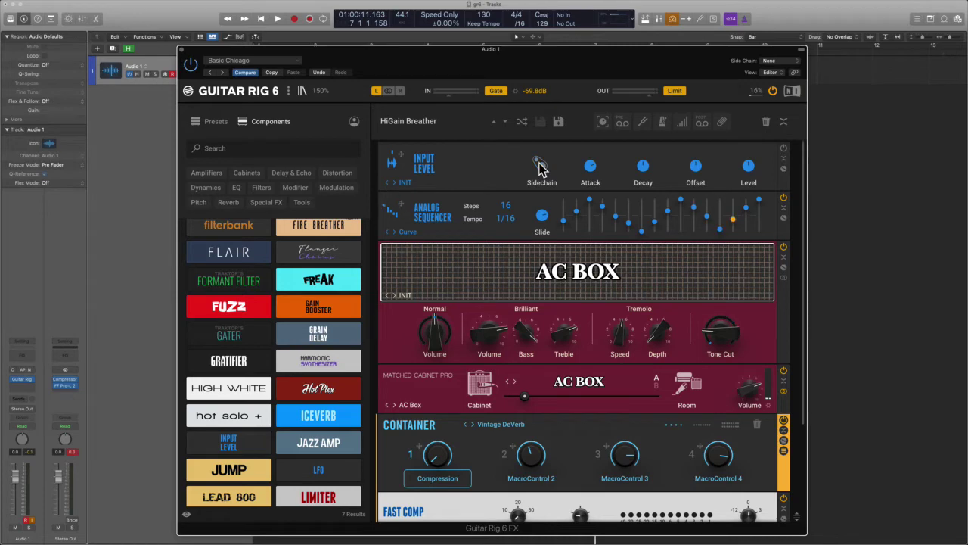
drag(538, 64, 609, 62)
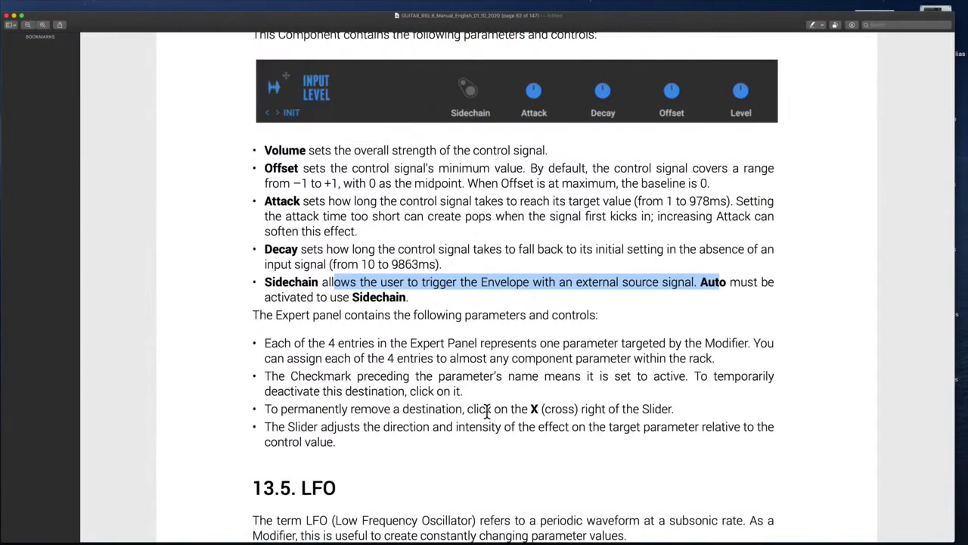
- Skim the LFO and Step Sequencer sections, 13.5 and 13.6, of the Guitar Rig 6 manual
scroll(487, 411, down, 5)
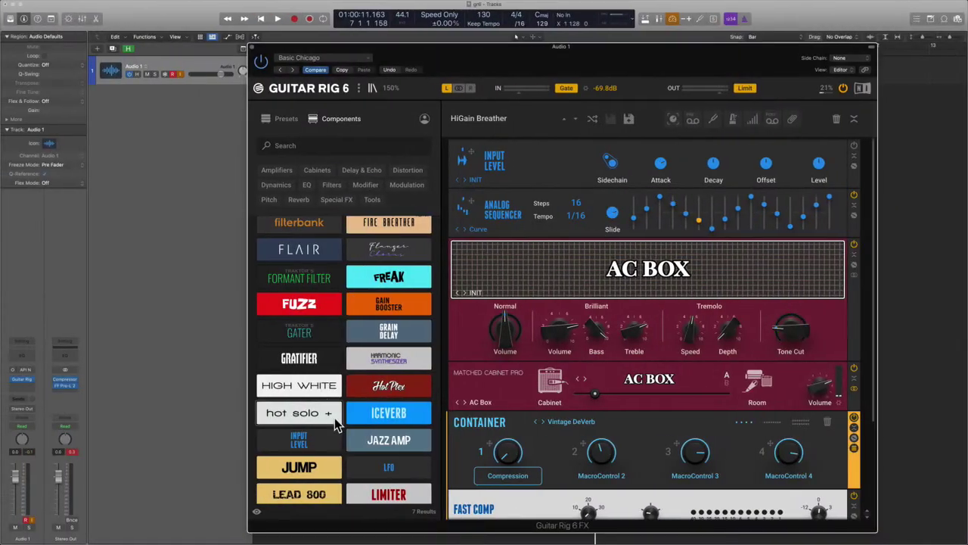
scroll(335, 421, down, 5)
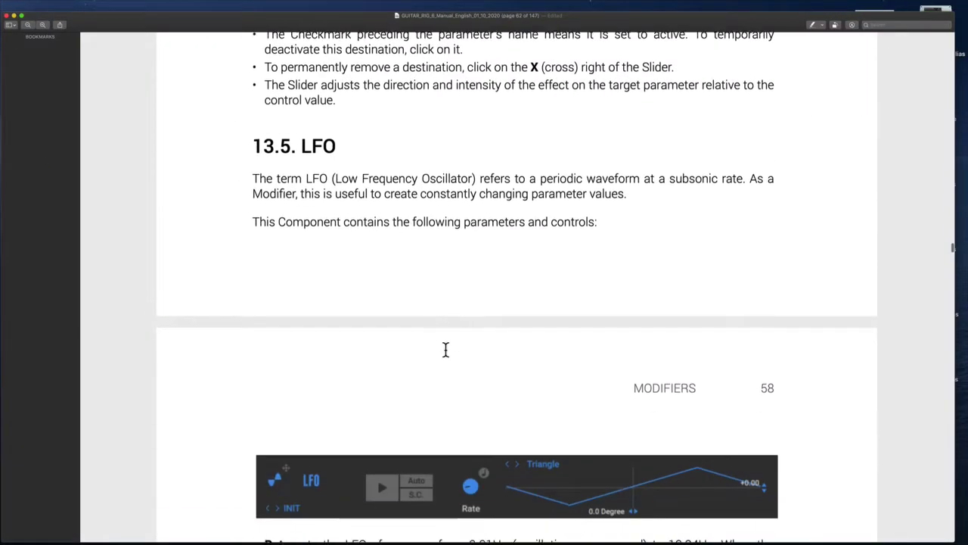
scroll(446, 349, down, 8)
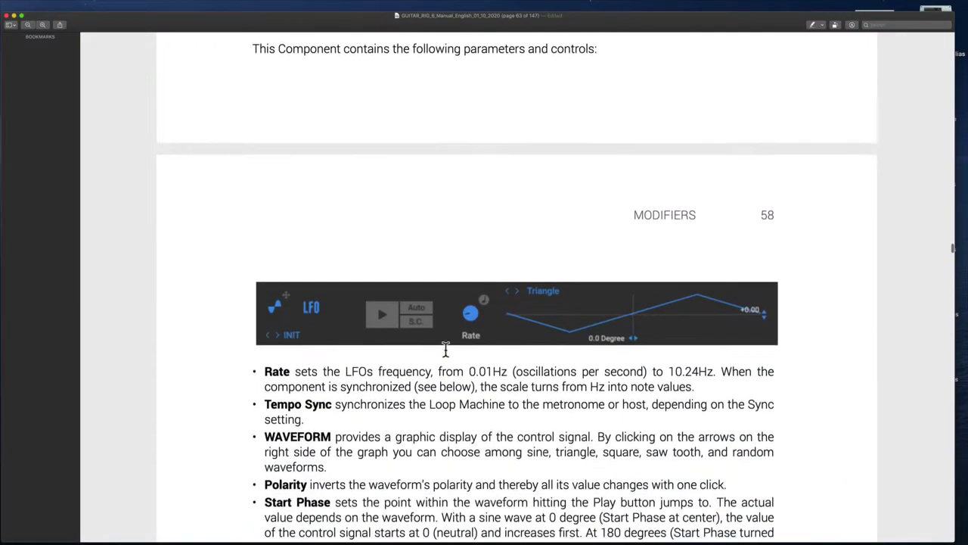
scroll(406, 277, down, 15)
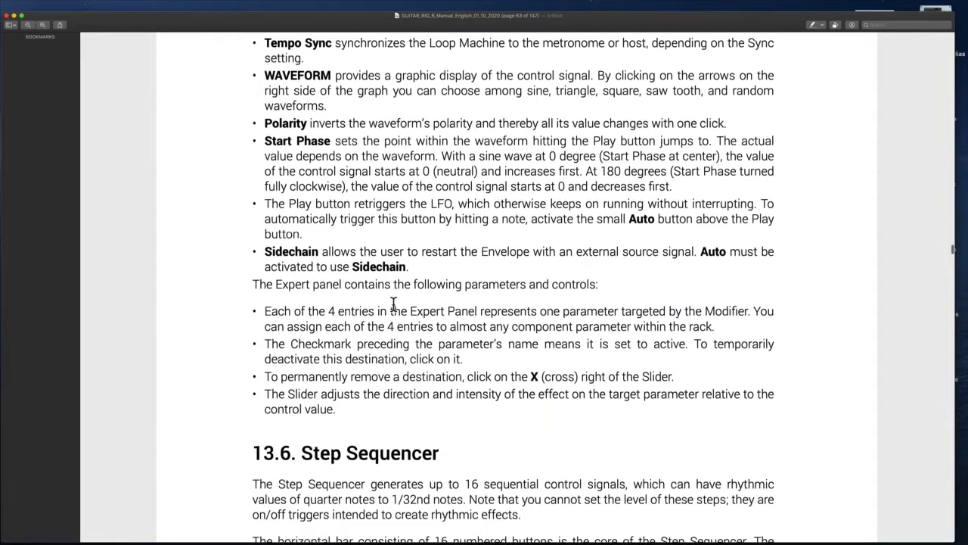
scroll(393, 302, down, 3)
scroll(392, 303, up, 4)
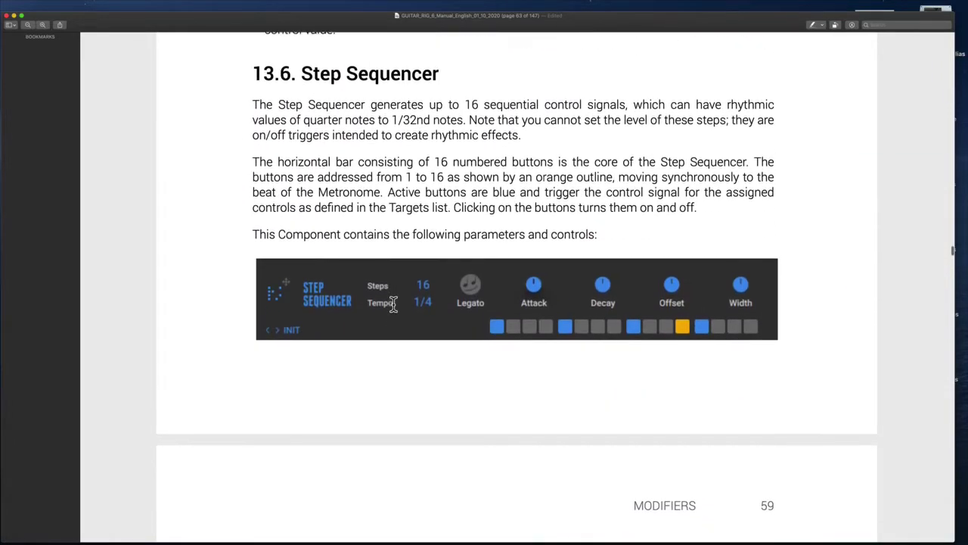
scroll(393, 303, down, 1)
scroll(394, 304, up, 6)
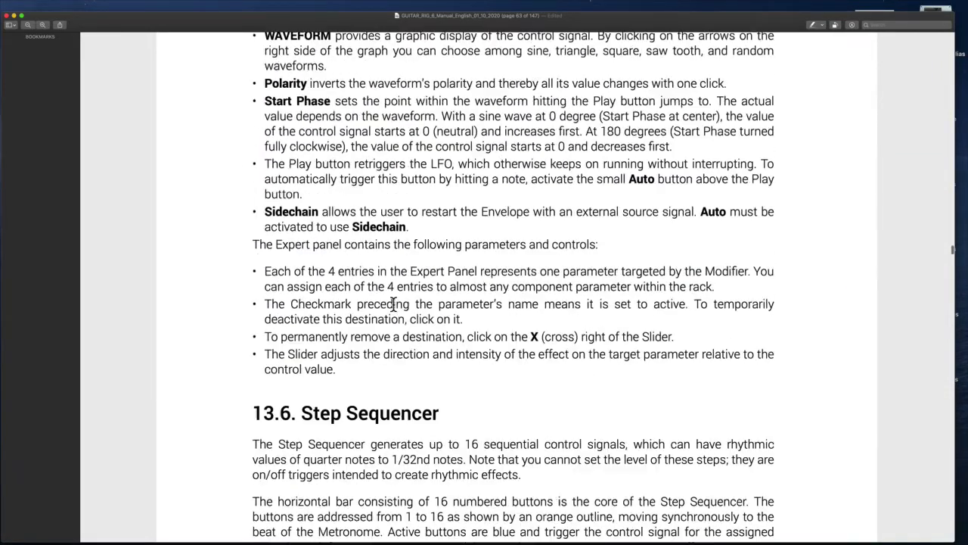
scroll(393, 304, down, 9)
scroll(393, 304, down, 20)
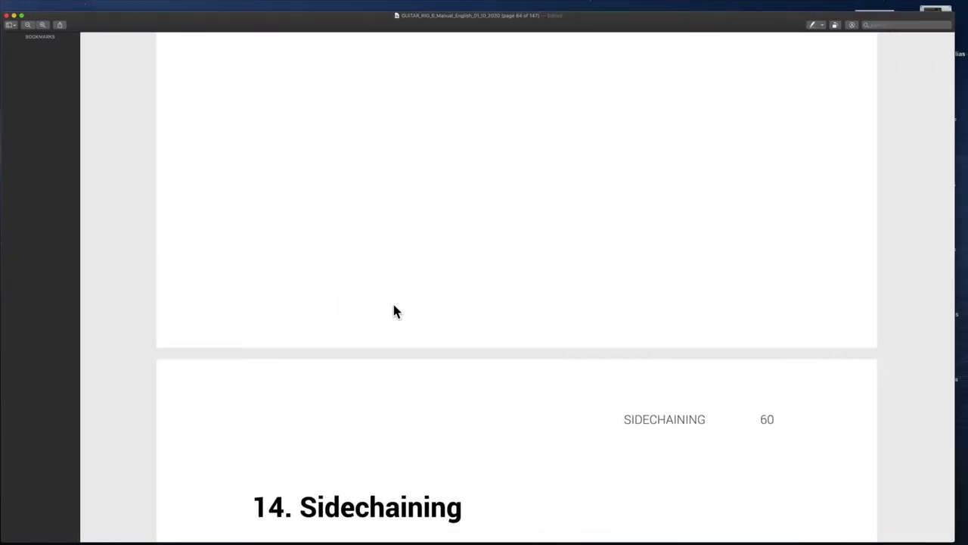
scroll(393, 304, up, 10)
scroll(391, 379, up, 2)
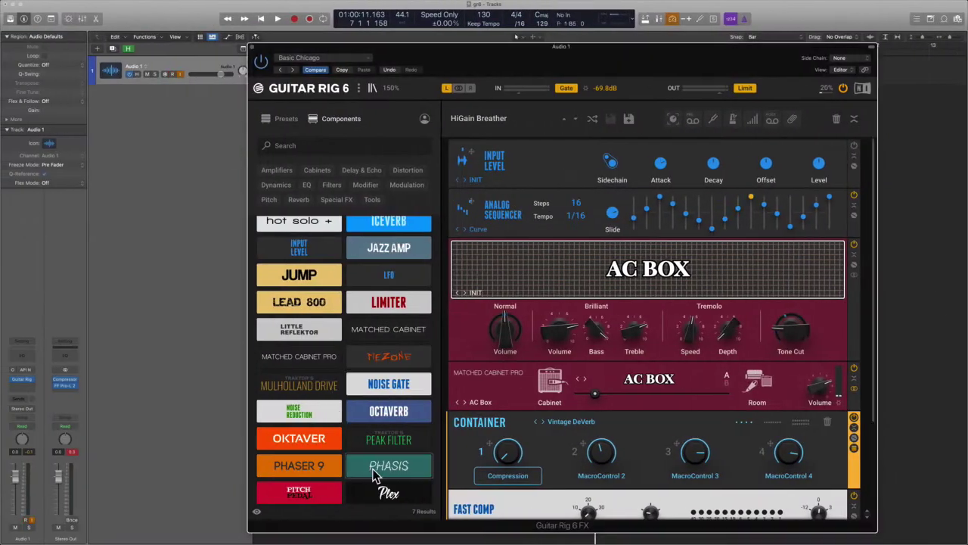
- In Guitar Rig 6, clear the whole rack and load the Basic Chicago preset
scroll(382, 484, down, 5)
scroll(382, 484, down, 6)
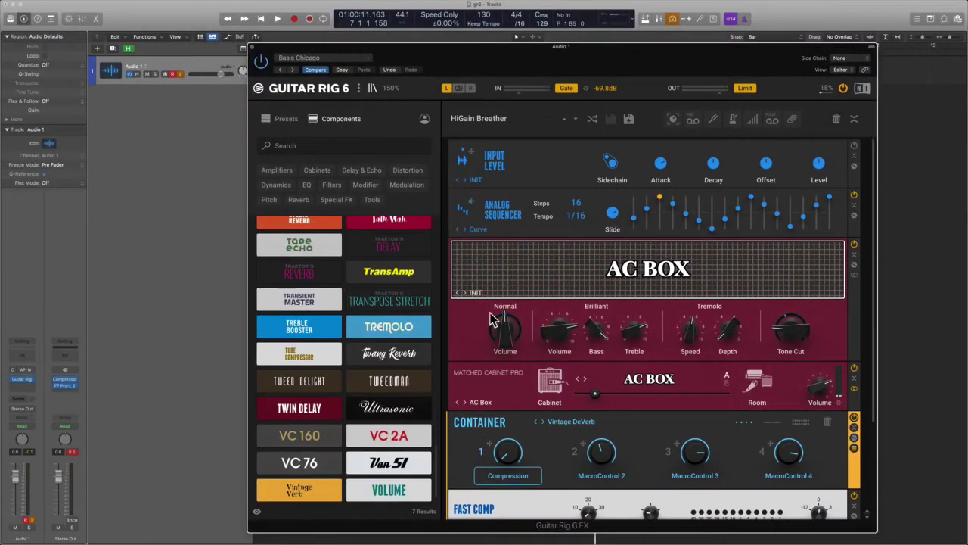
click(838, 121)
click(277, 119)
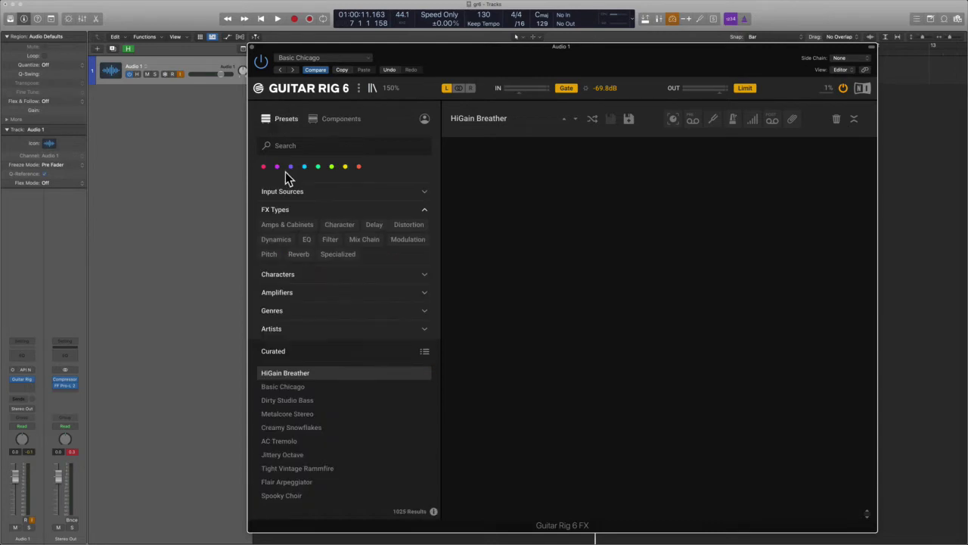
click(317, 387)
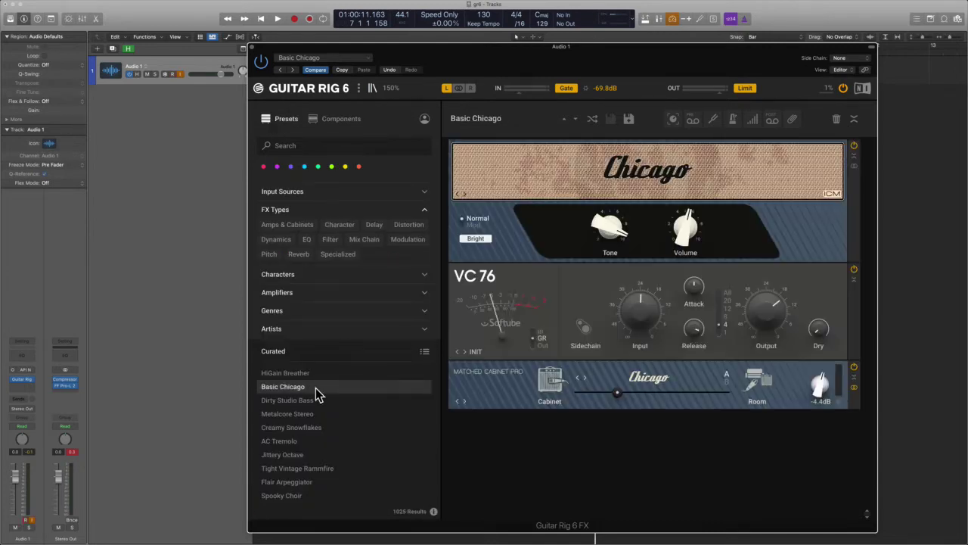
- Add a Step Sequencer modifier below the Matched Cabinet Pro and assign it to the Chicago amp's Tone
click(337, 123)
scroll(359, 341, down, 1)
scroll(359, 341, up, 5)
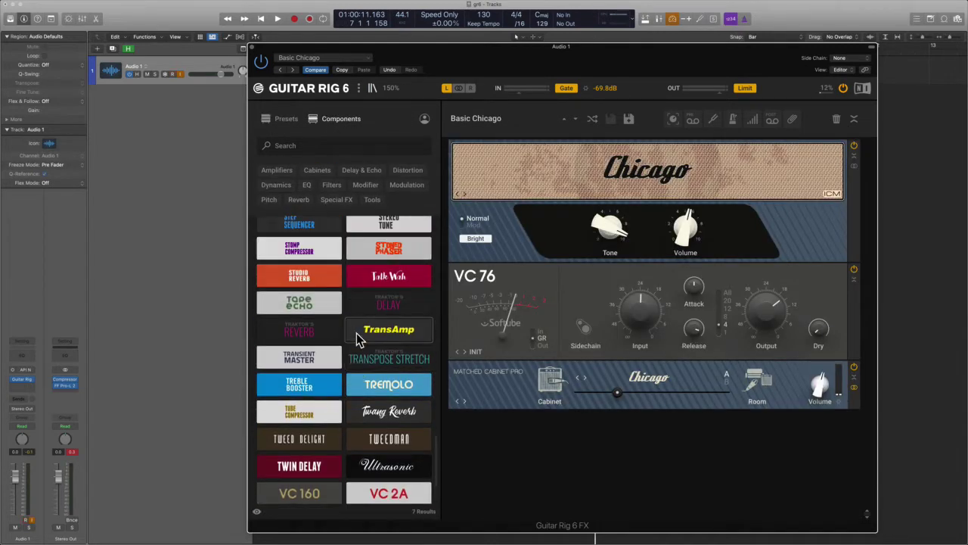
drag(298, 299, 549, 437)
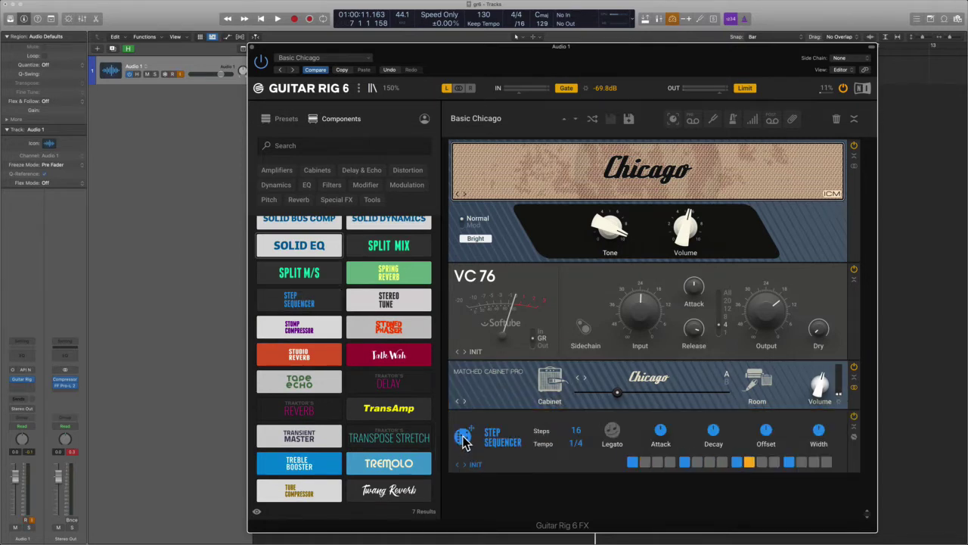
drag(464, 440, 614, 232)
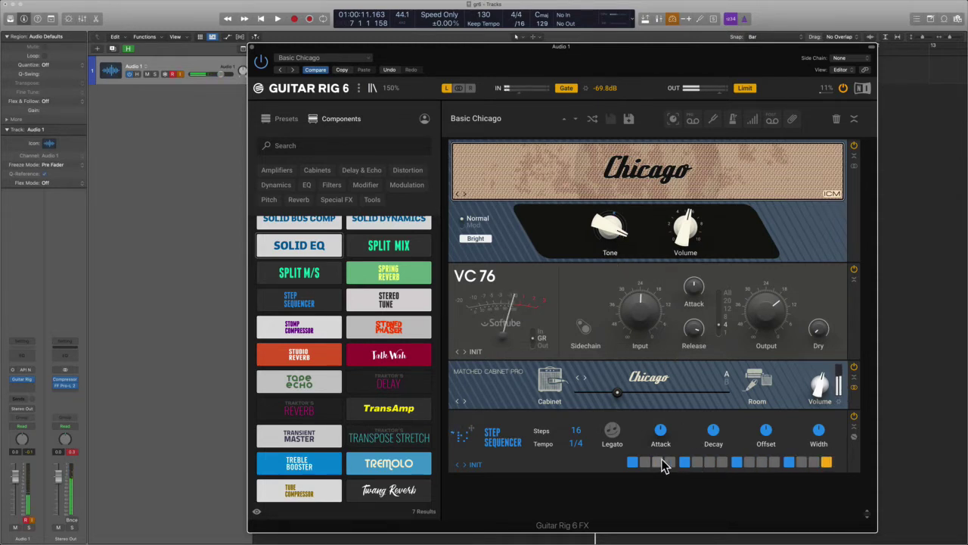
- Reduce the Step Sequencer to 4 steps and turn on Legato
click(589, 436)
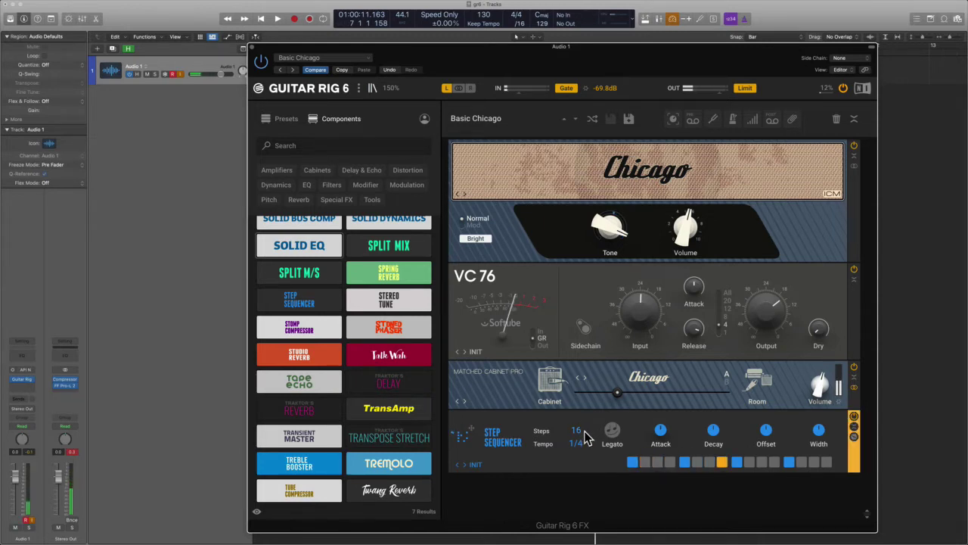
drag(581, 436, 581, 484)
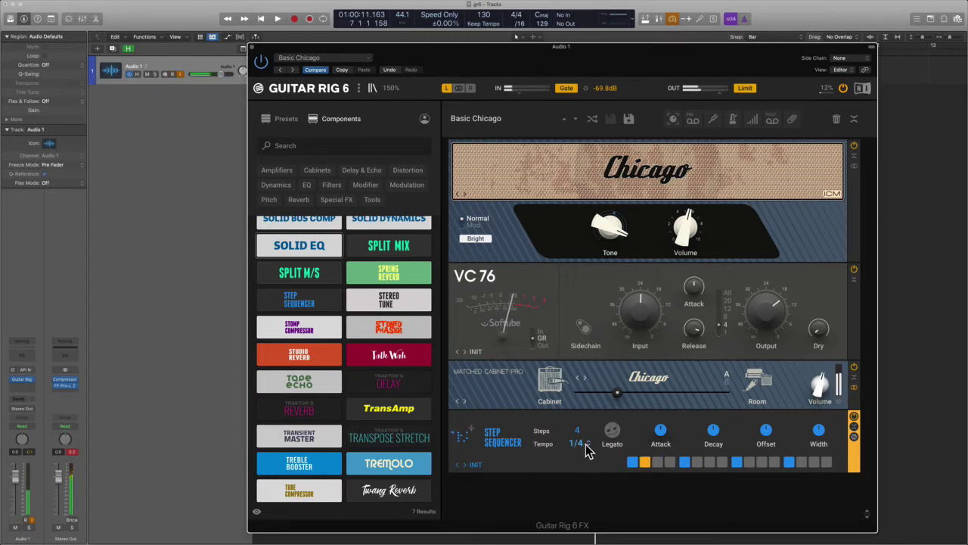
click(613, 431)
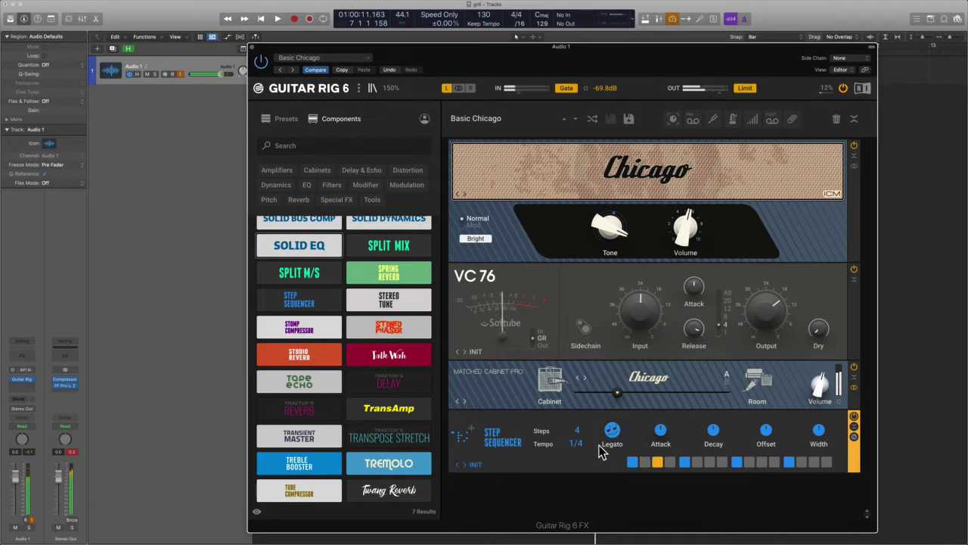
- Activate step 3 of the Step Sequencer alongside step 1, increase its Width, and start playback
click(645, 462)
click(644, 462)
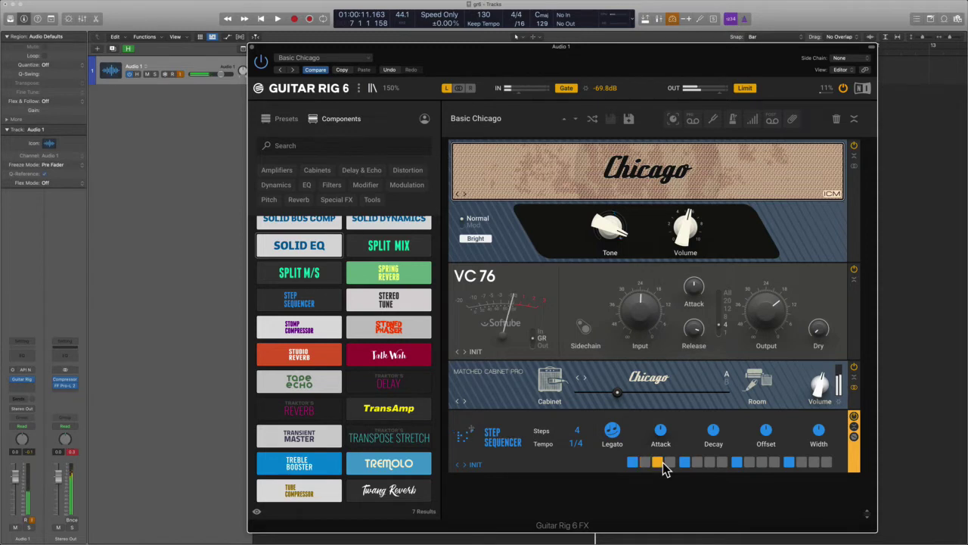
click(658, 462)
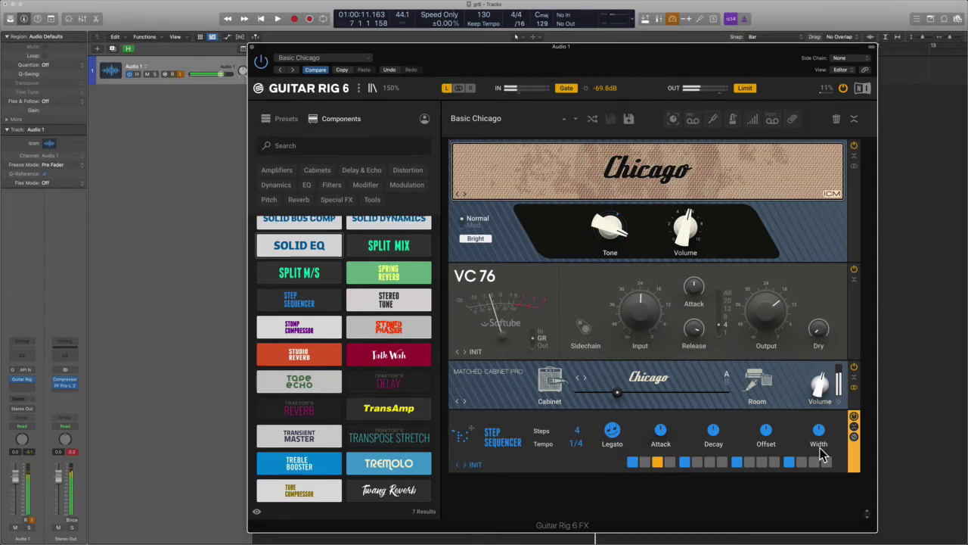
drag(818, 431, 825, 443)
key(space)
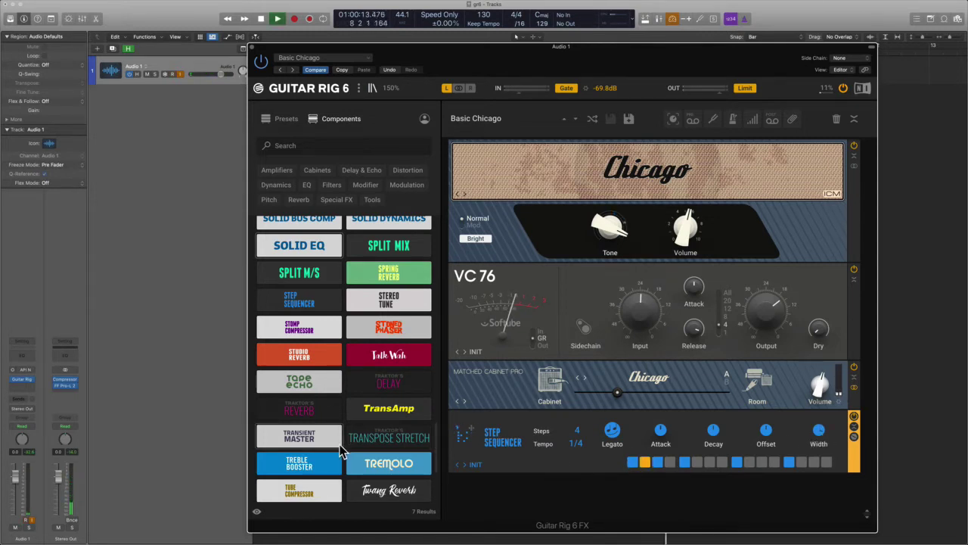
- Switch to the manual PDF and read the opening paragraph of chapter 14, Sidechaining
key(ctrl+Right)
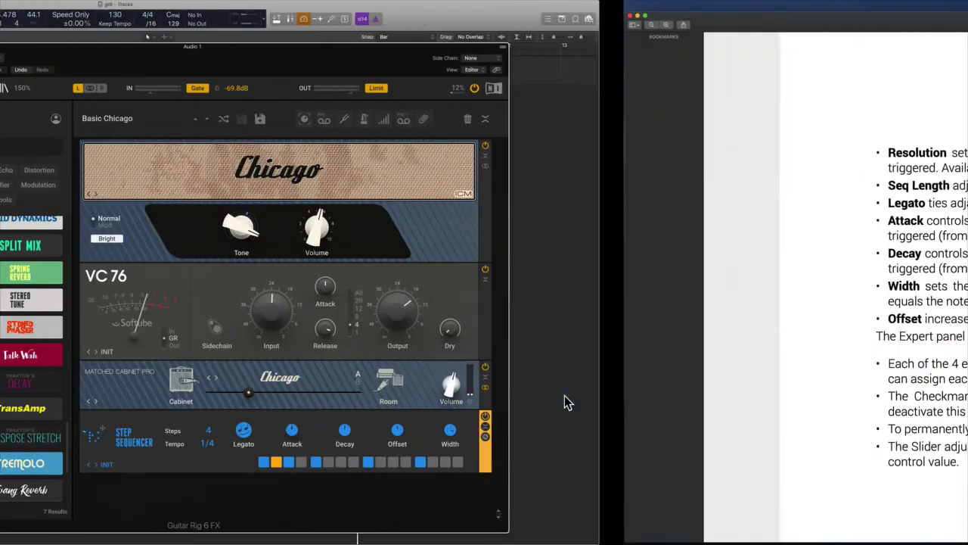
scroll(515, 316, down, 5)
scroll(515, 315, down, 10)
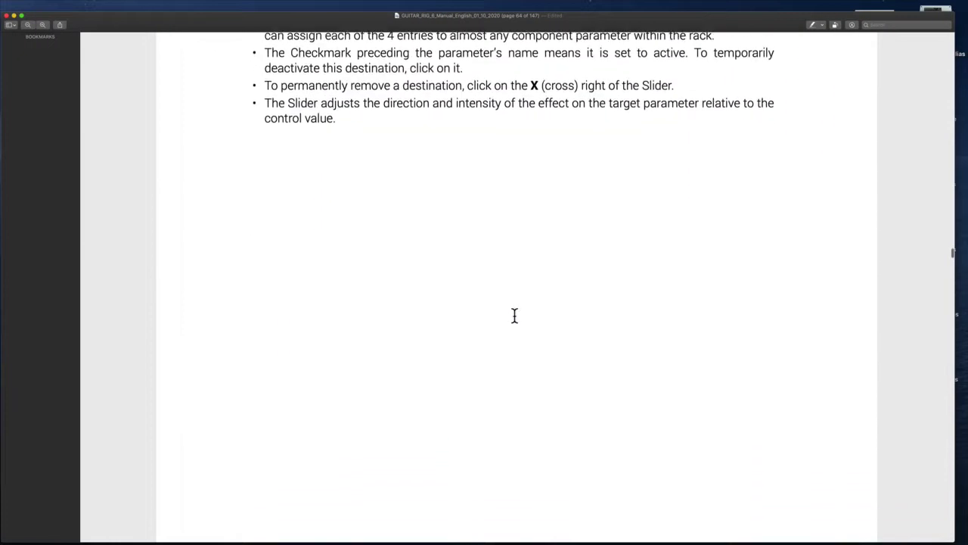
scroll(515, 315, down, 6)
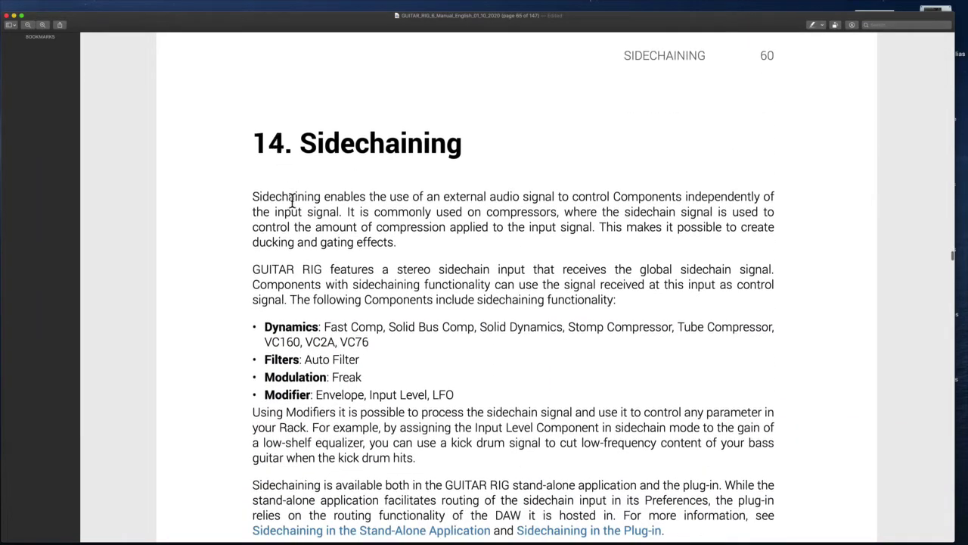
drag(295, 197, 394, 198)
click(459, 212)
drag(458, 197, 634, 194)
click(603, 220)
- Read the chapter 14 passage on the global sidechain input and the list of Dynamics components with sidechaining functionality
scroll(529, 273, down, 3)
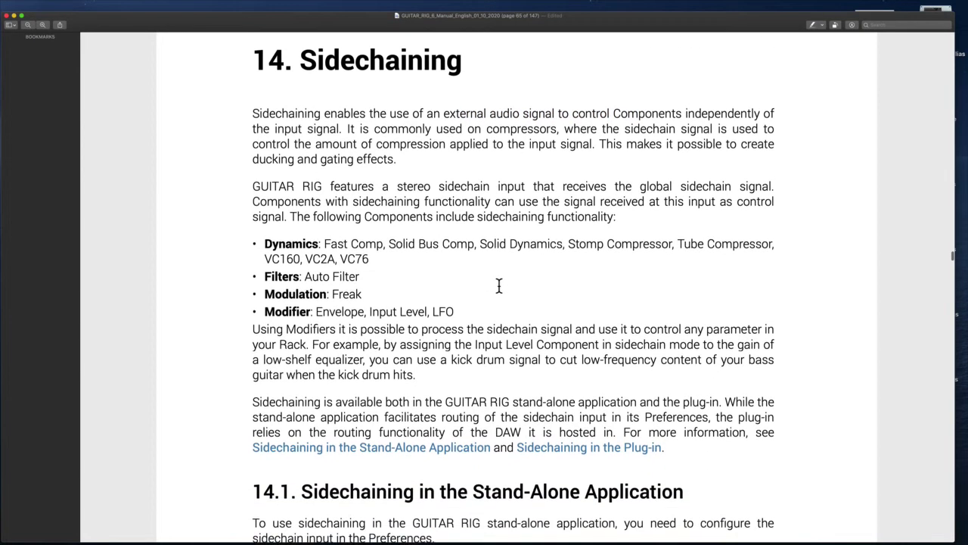
scroll(498, 285, down, 1)
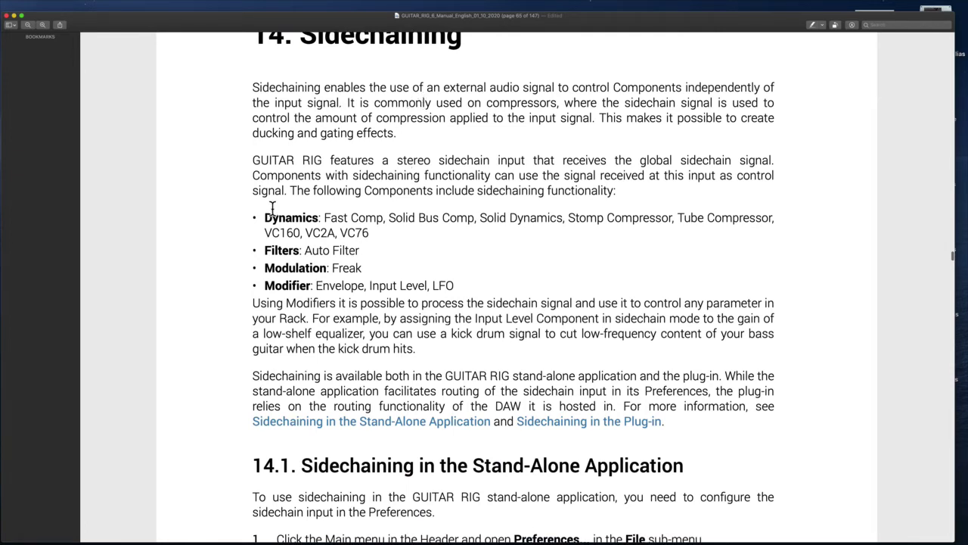
drag(264, 174, 537, 165)
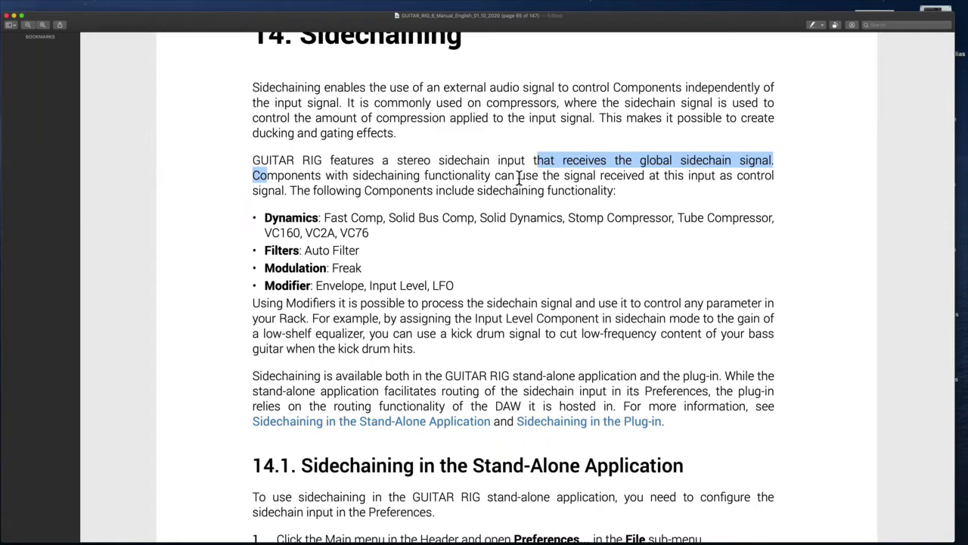
drag(345, 191, 637, 186)
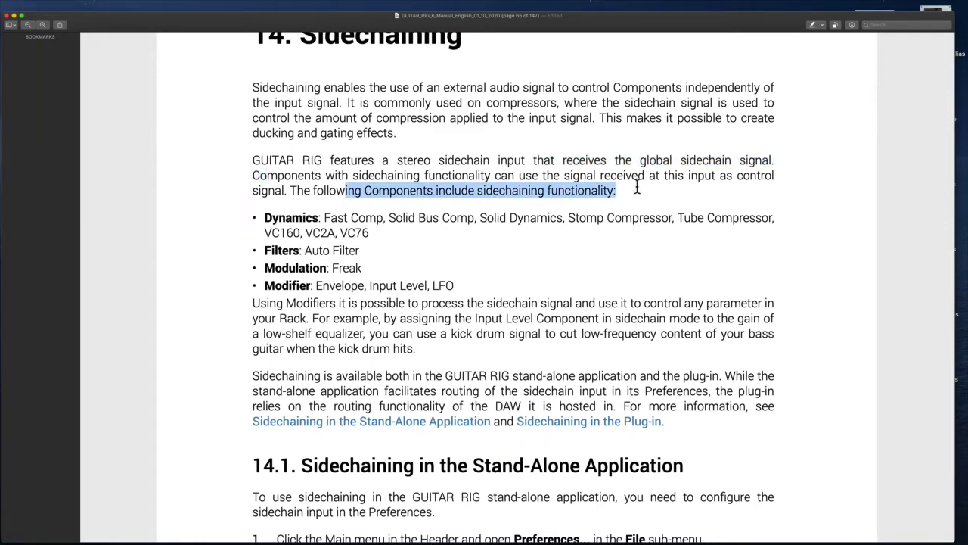
drag(265, 218, 376, 232)
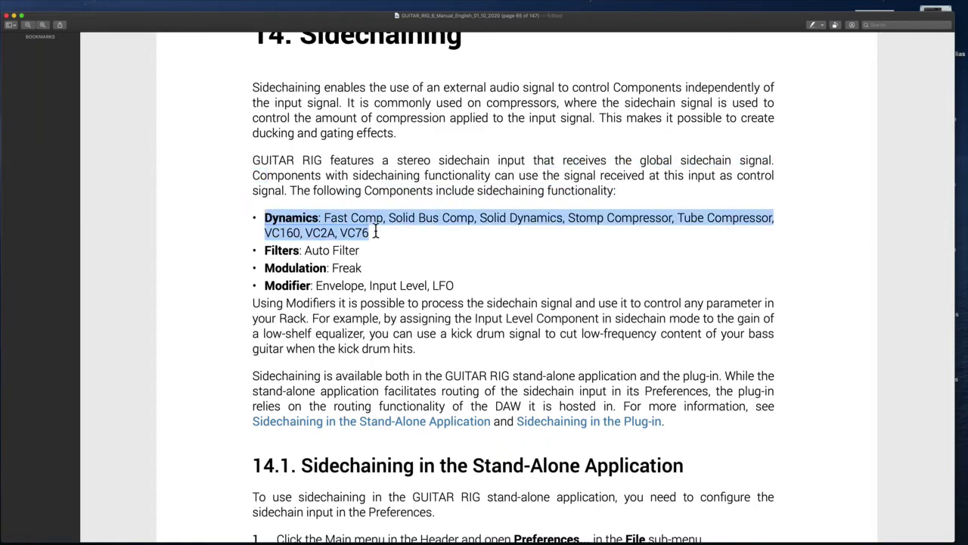
- Read the Filters, Modulation and Modifier entries in the list of components with sidechaining functionality, and the paragraphs following the list
drag(266, 252, 379, 242)
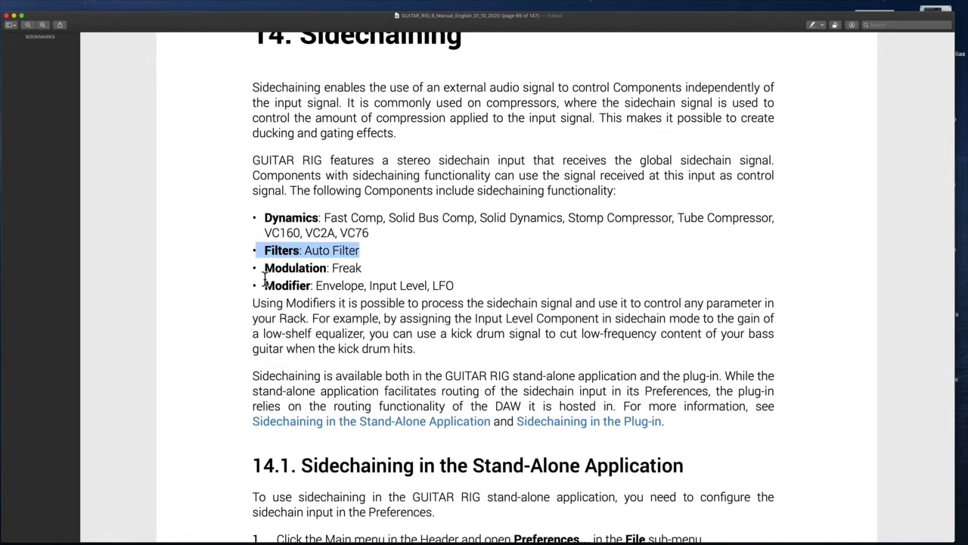
drag(265, 269, 386, 262)
drag(258, 287, 461, 279)
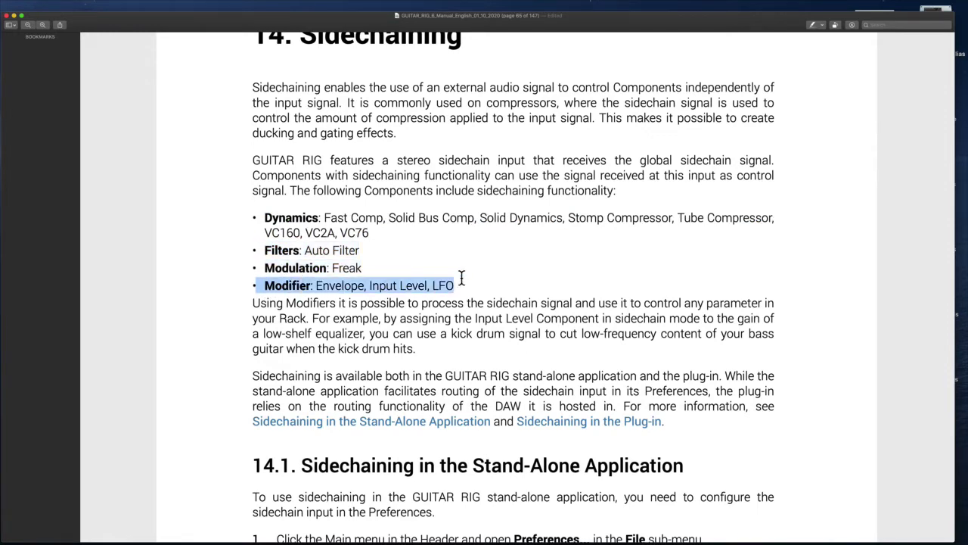
scroll(461, 278, down, 4)
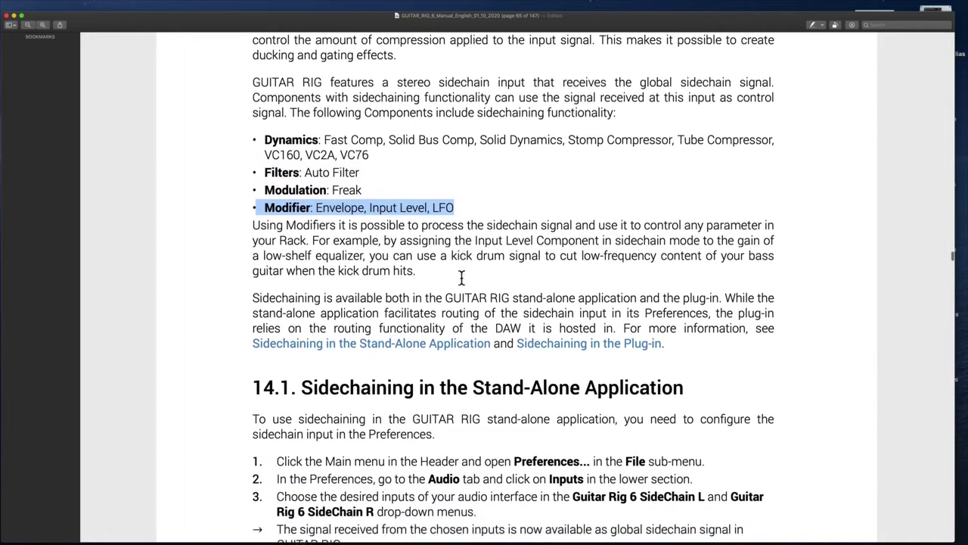
scroll(398, 175, down, 6)
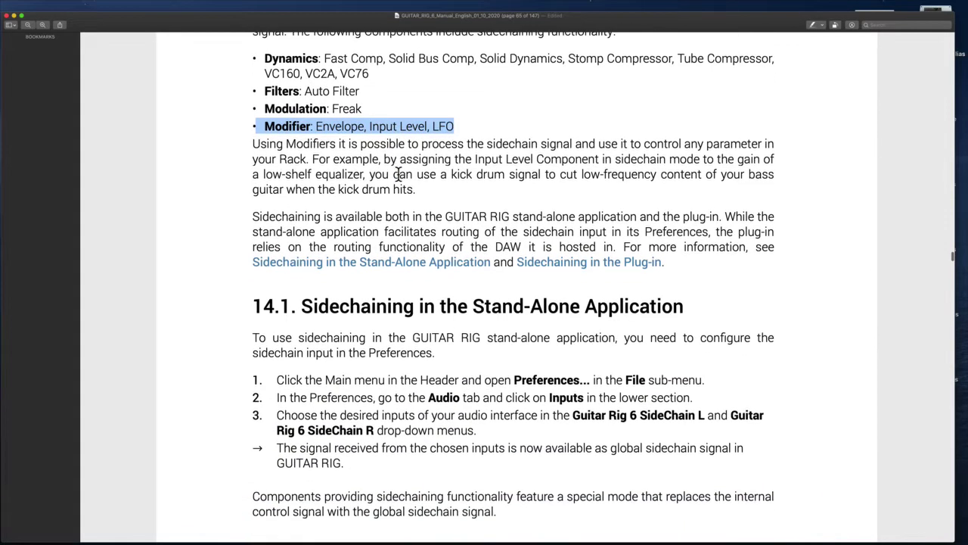
- Skim section 14.1, Sidechaining in the Stand-Alone Application, and the rest of chapter 14 on the plug-in's sidechain input
scroll(399, 165, down, 2)
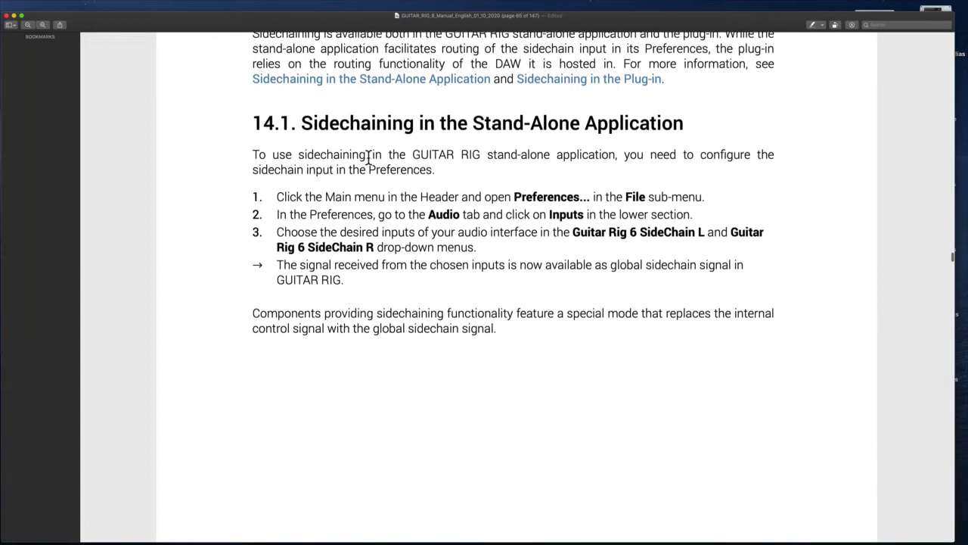
drag(303, 122, 706, 113)
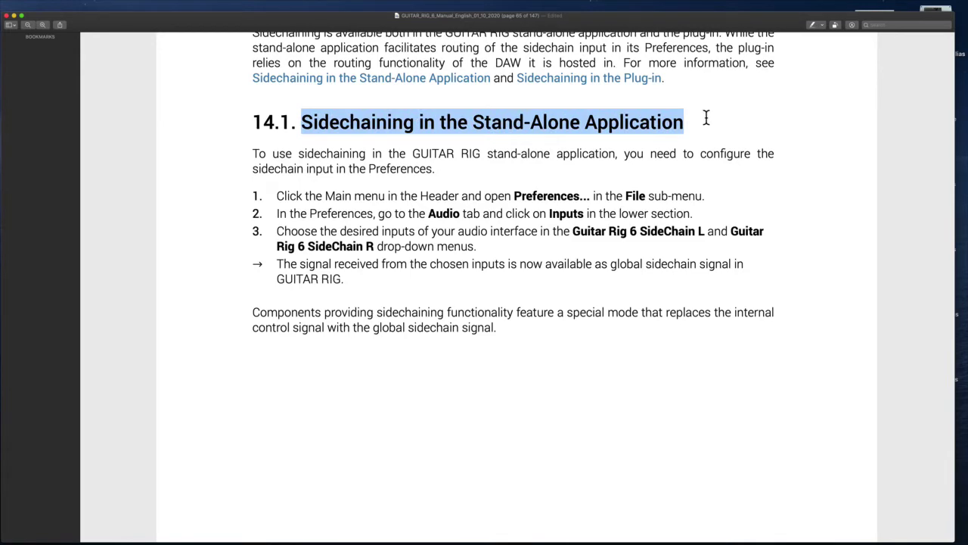
scroll(705, 118, down, 5)
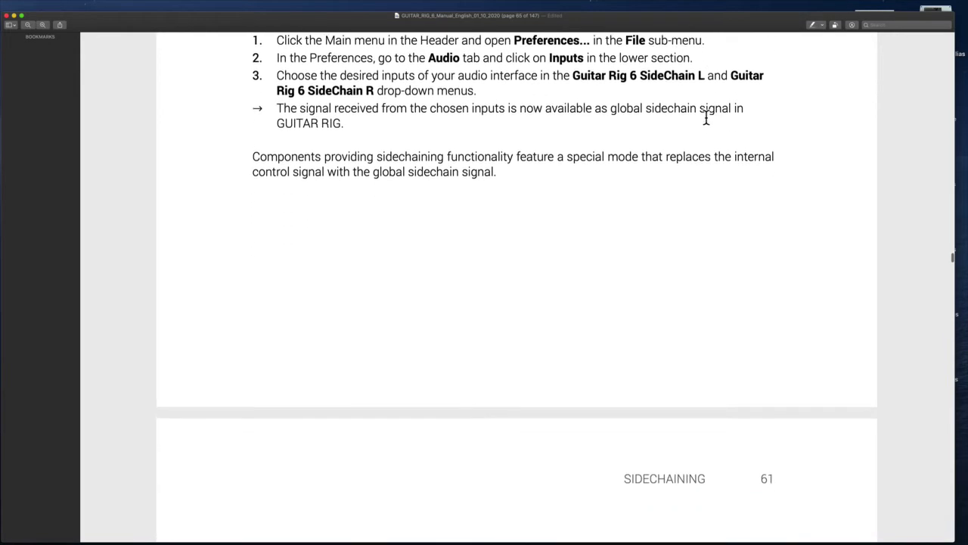
scroll(706, 114, down, 20)
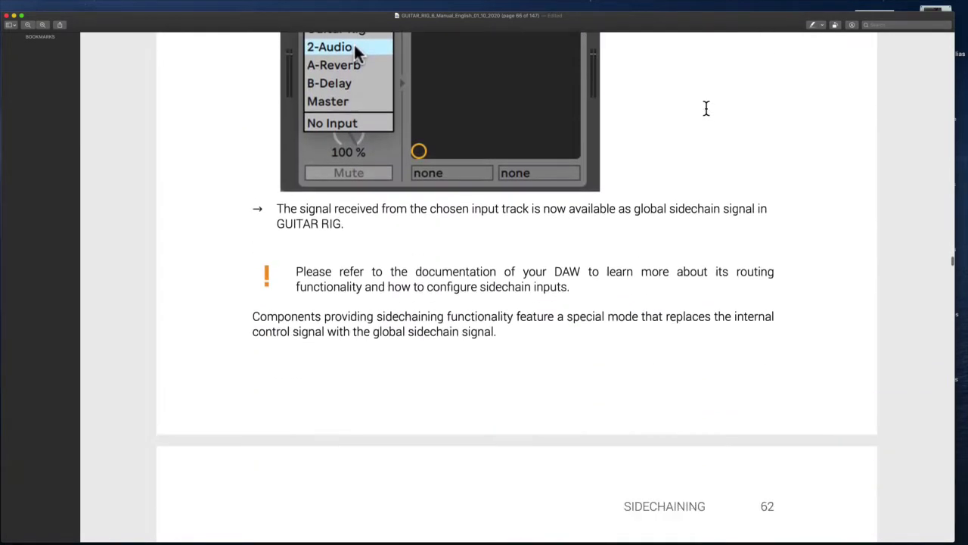
scroll(705, 108, down, 20)
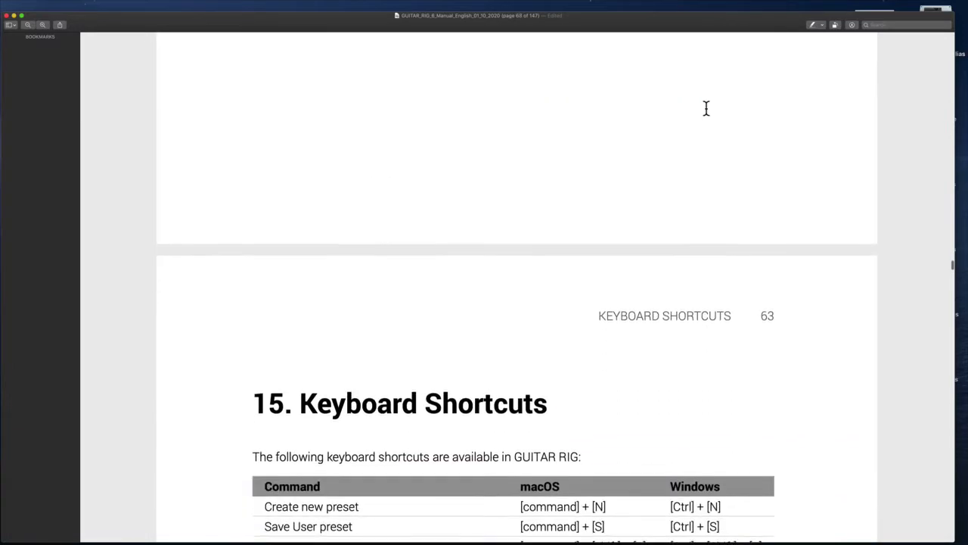
- Look through the macOS and Windows command table in chapter 15, Keyboard Shortcuts
scroll(705, 109, down, 8)
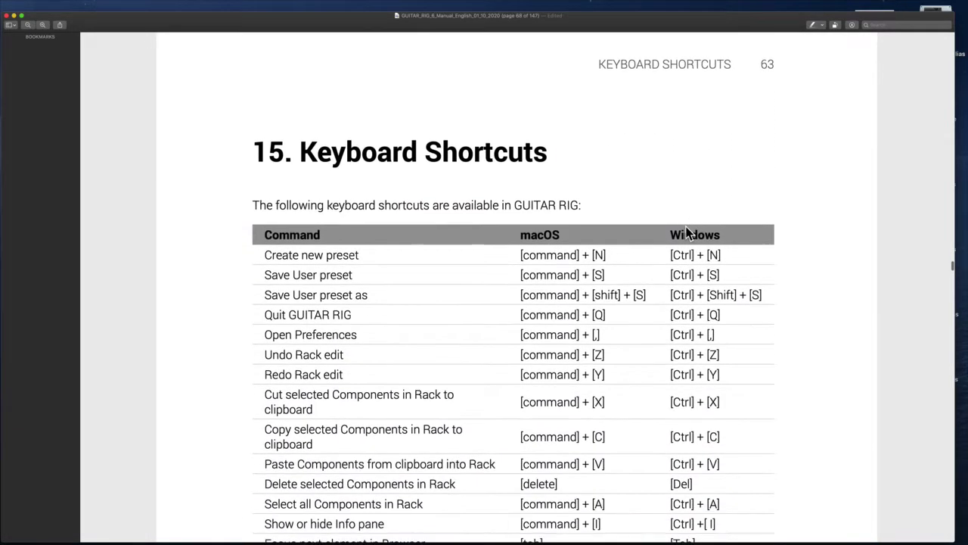
scroll(687, 232, down, 5)
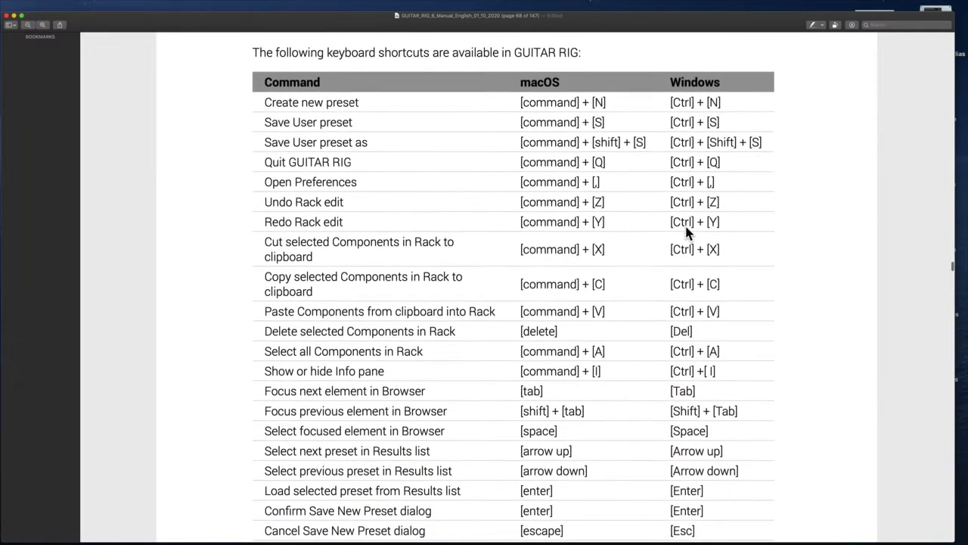
scroll(509, 194, down, 20)
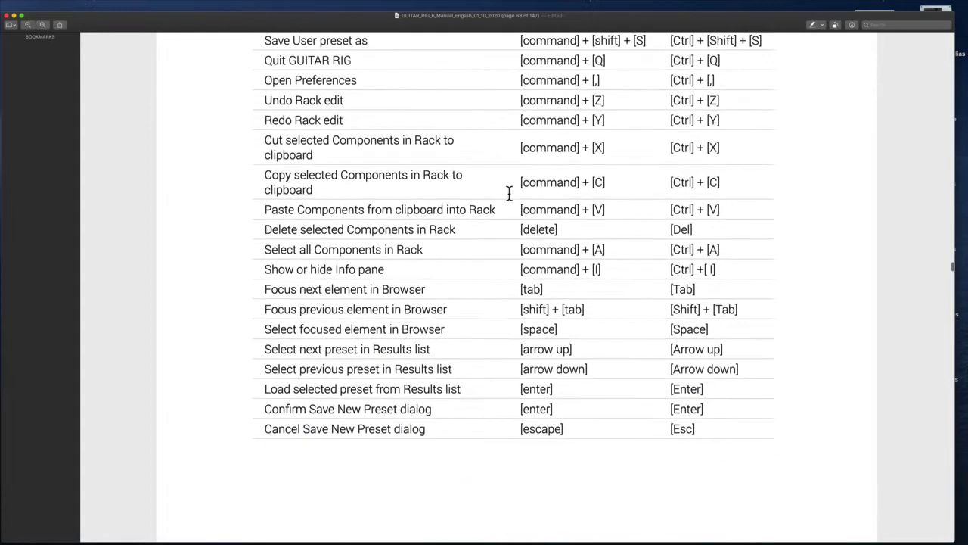
- Review the opening of chapter 16, Components Reference, and the introduction to section 16.1, Amplifiers
scroll(509, 194, down, 5)
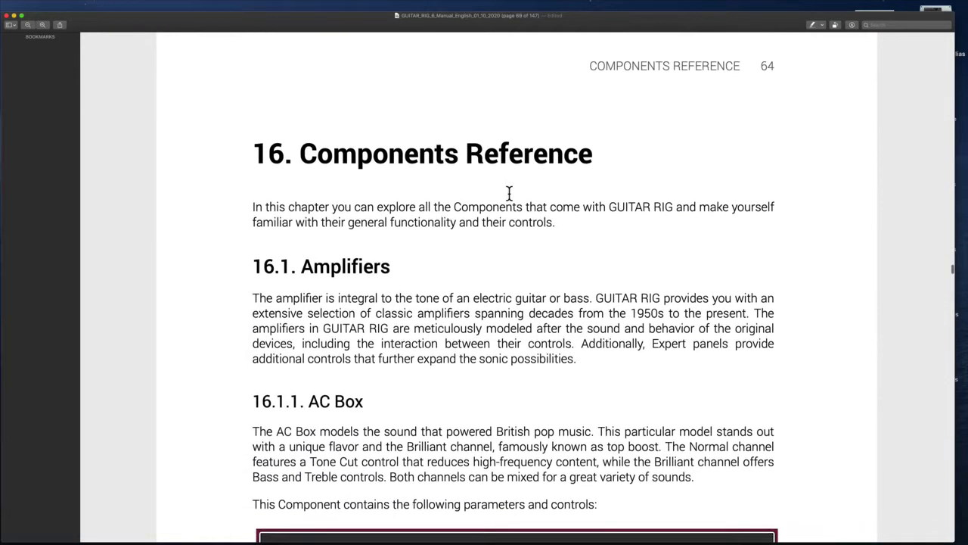
scroll(416, 195, down, 2)
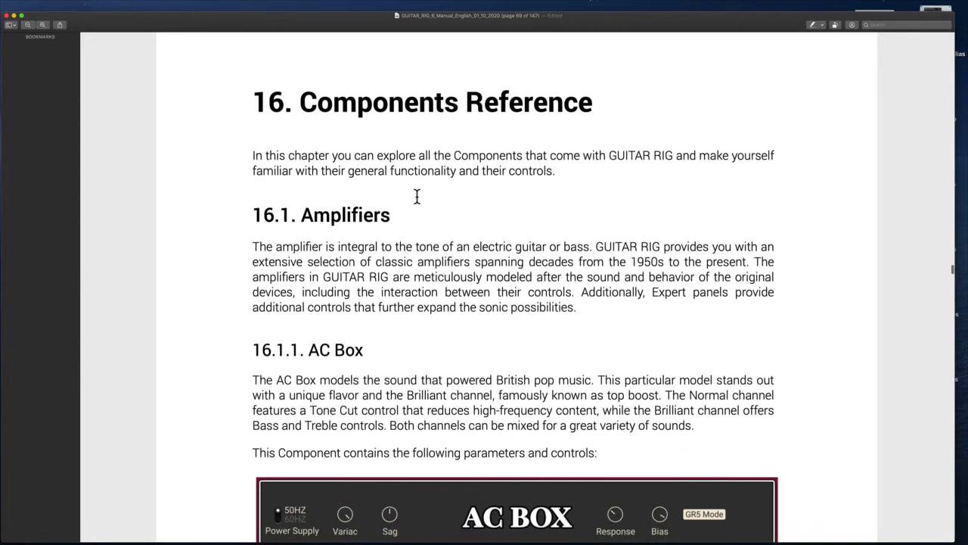
drag(294, 101, 689, 113)
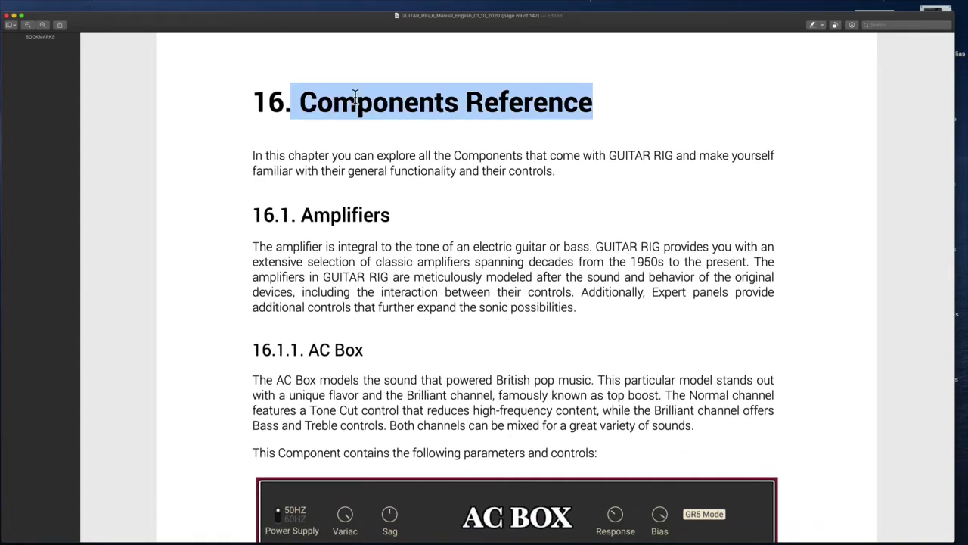
scroll(298, 227, down, 1)
drag(257, 185, 452, 194)
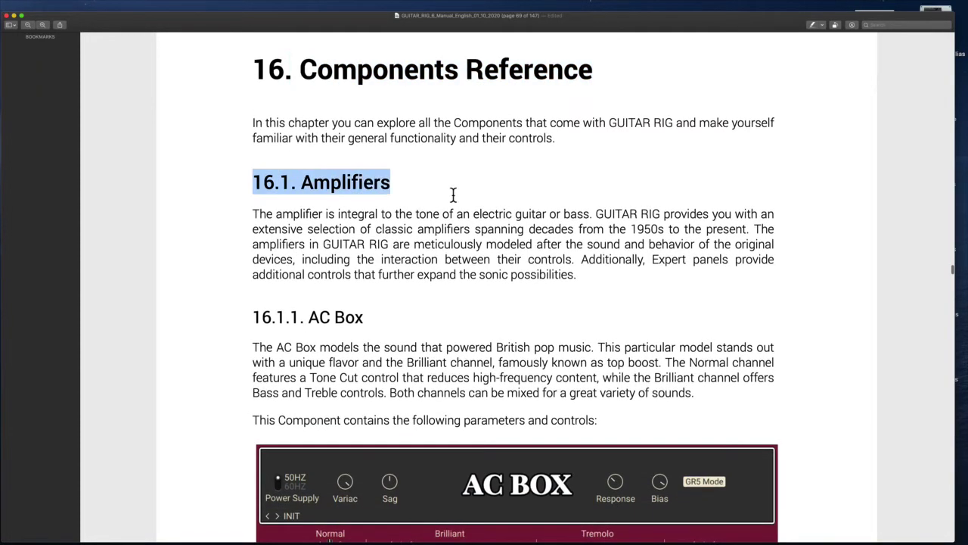
scroll(454, 303, down, 1)
scroll(454, 302, down, 2)
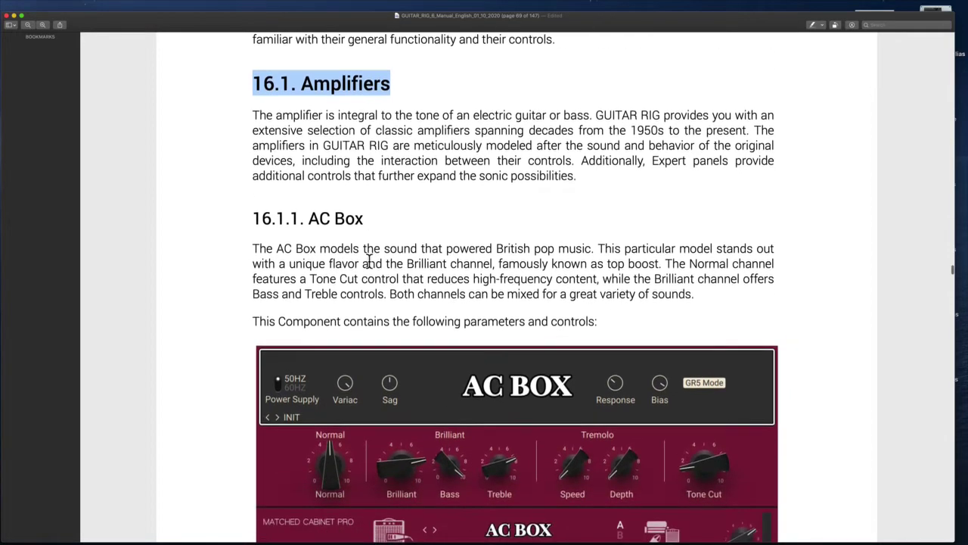
- Examine section 16.1.1, AC Box, covering its main controls and the Expert panel parameters down to GR5 Mode
drag(364, 219, 516, 257)
scroll(516, 257, down, 10)
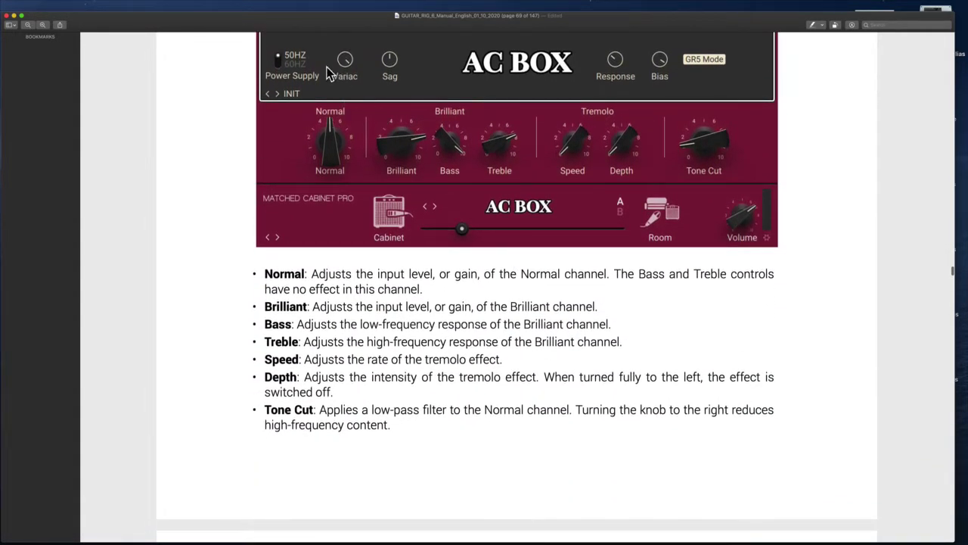
scroll(562, 244, down, 12)
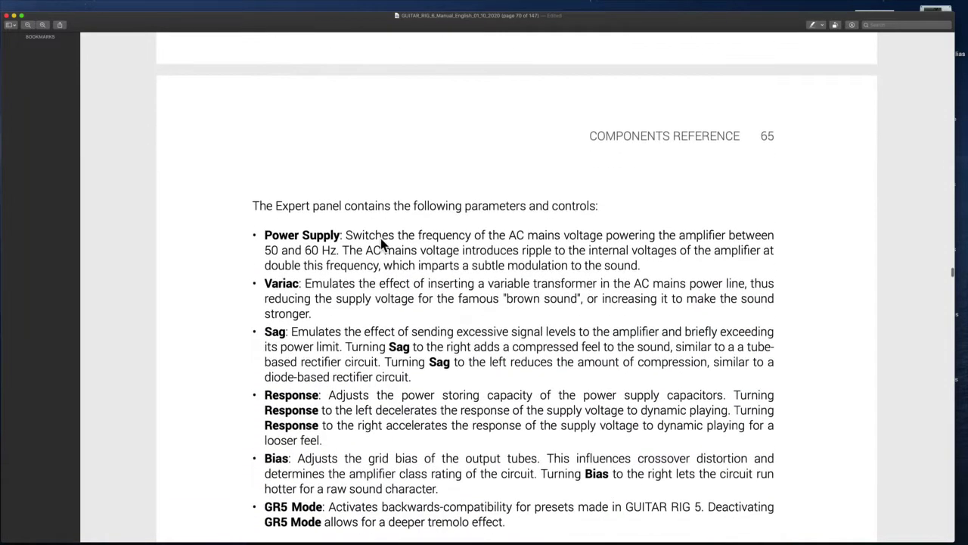
drag(259, 206, 413, 206)
scroll(413, 206, down, 2)
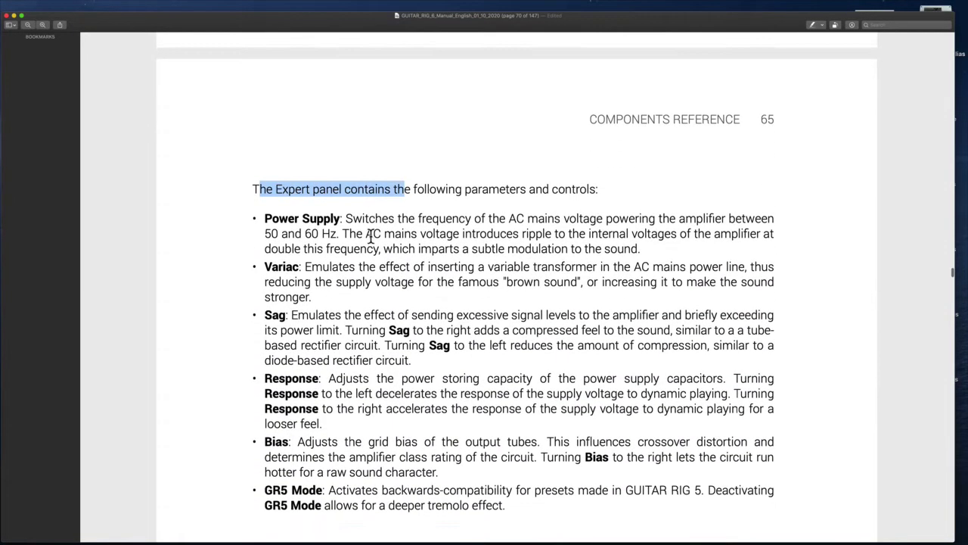
scroll(293, 393, down, 5)
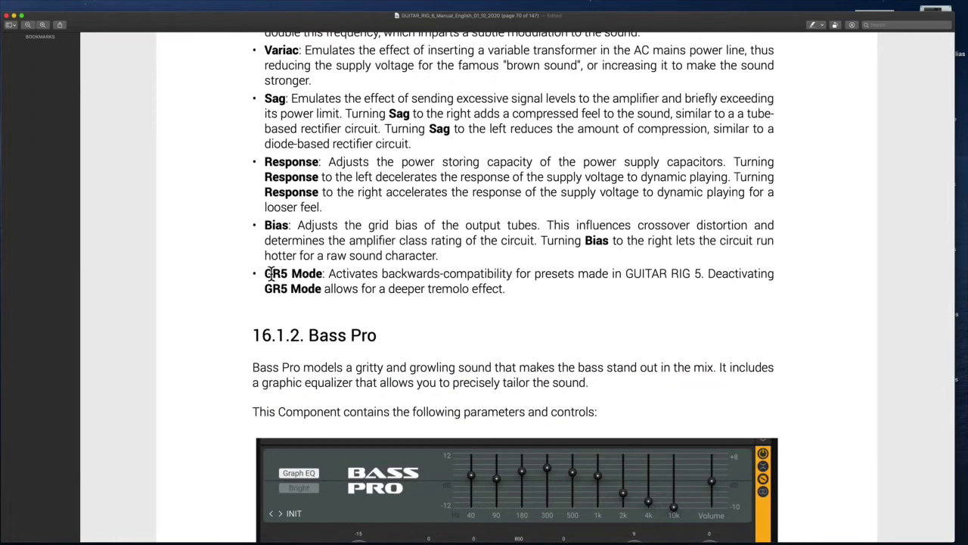
drag(510, 261, 768, 268)
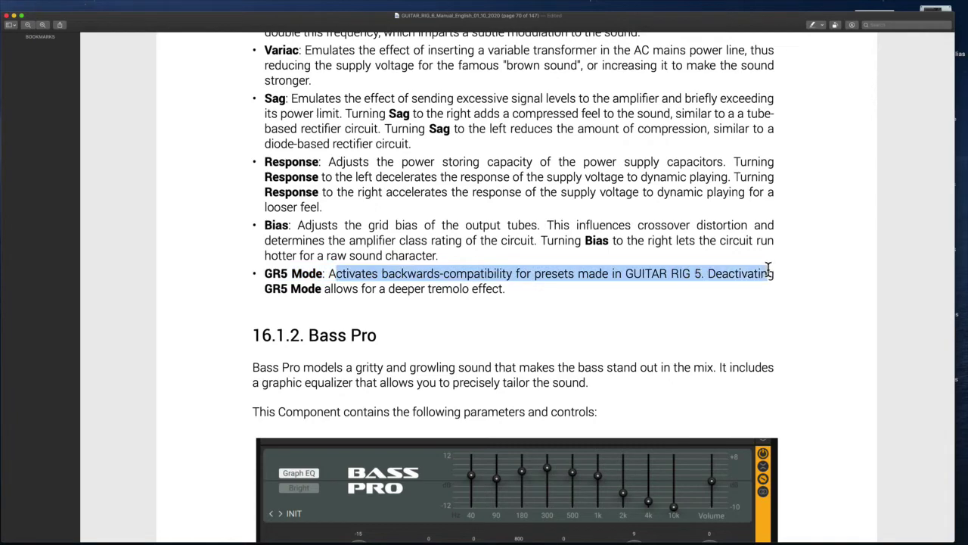
click(356, 313)
- Look over section 16.1.2, Bass Pro, including its panel image and the graphic equalizer controls
scroll(355, 313, down, 6)
drag(281, 130, 358, 163)
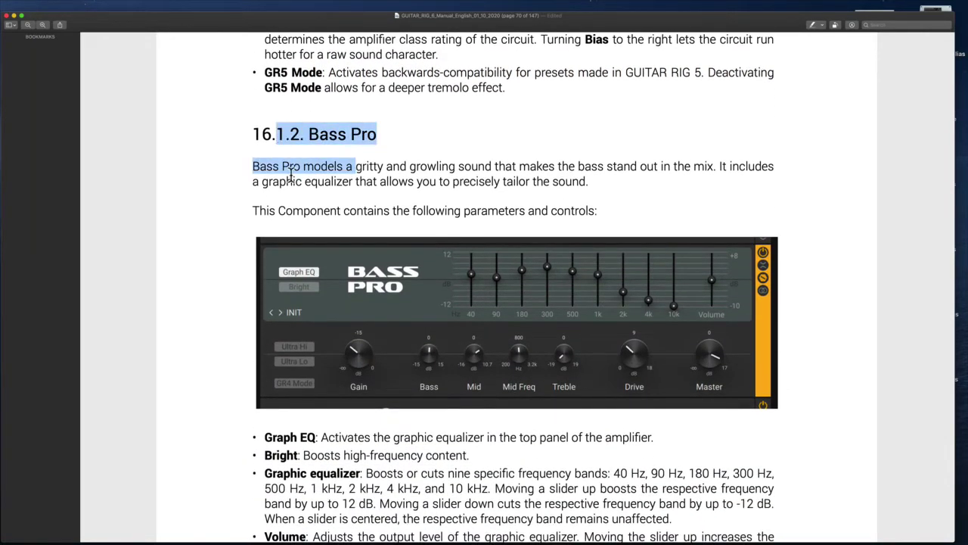
scroll(359, 219, down, 7)
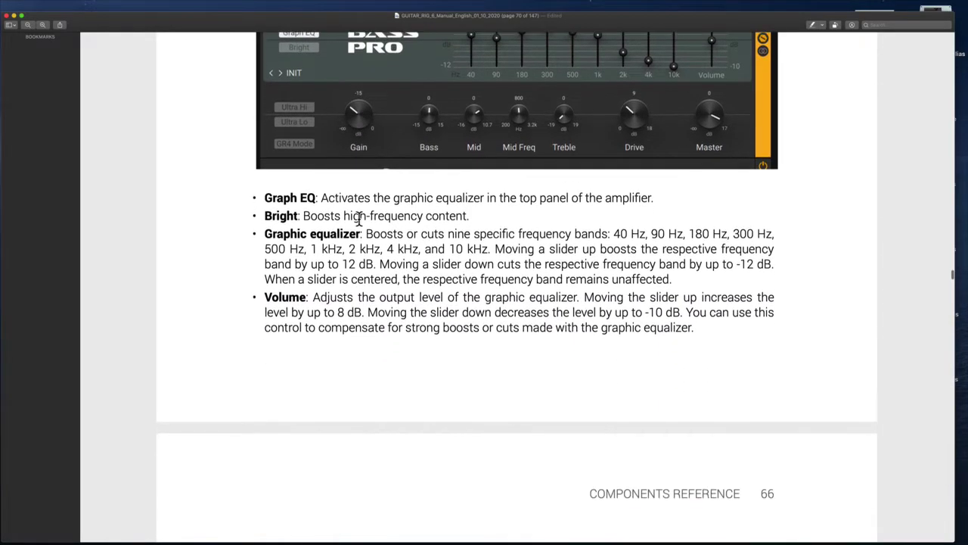
- Skim the Citrus and High White amplifier sections, 16.1.3 and 16.1.4, including their Expert panel parameters
scroll(426, 244, down, 20)
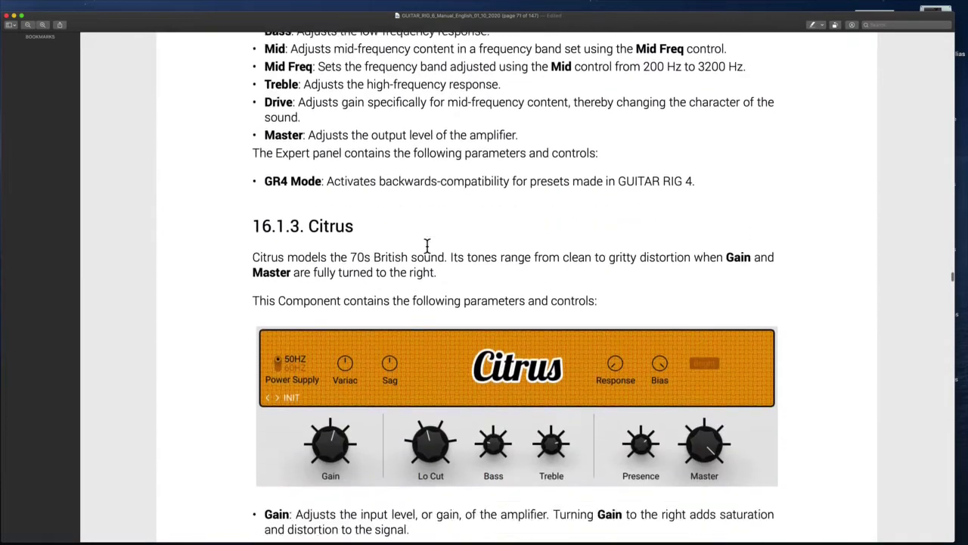
scroll(491, 246, down, 14)
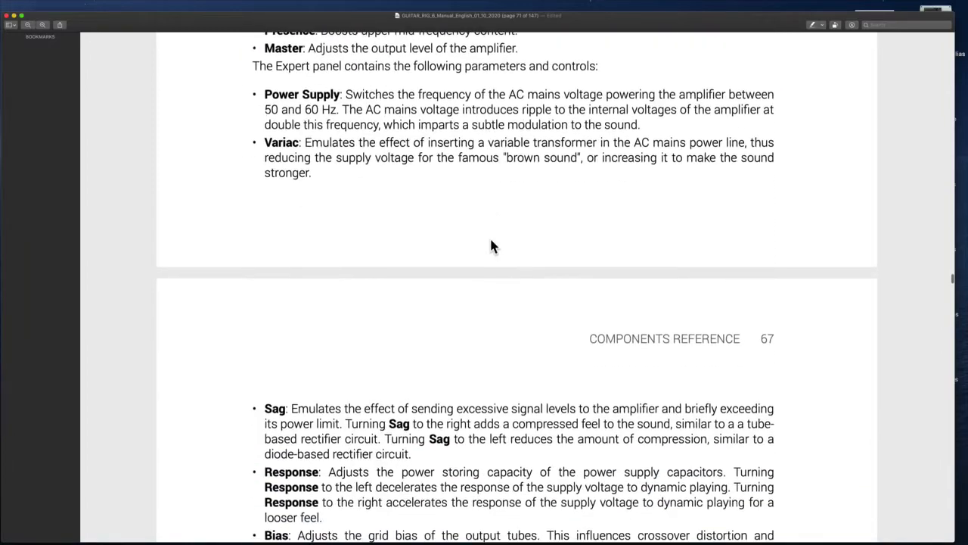
scroll(491, 246, down, 12)
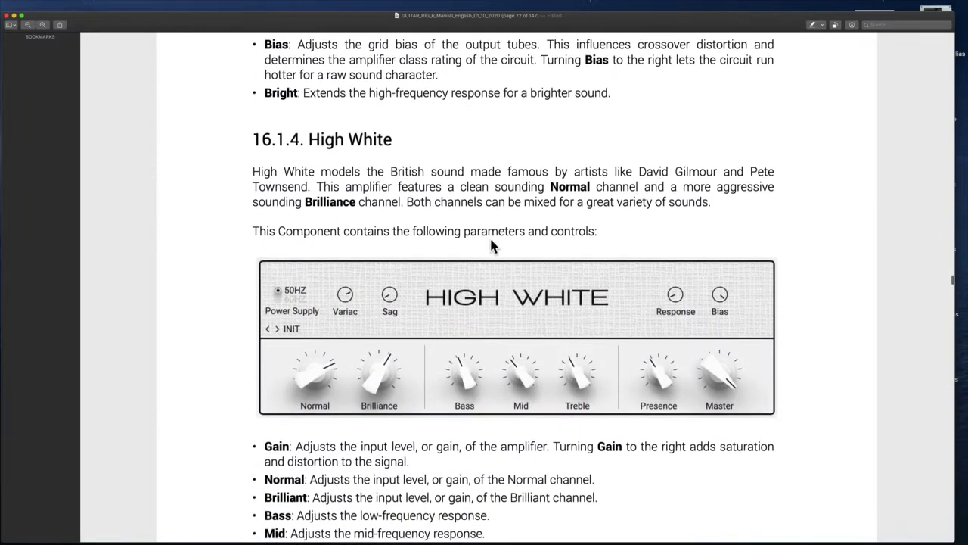
scroll(491, 246, down, 1)
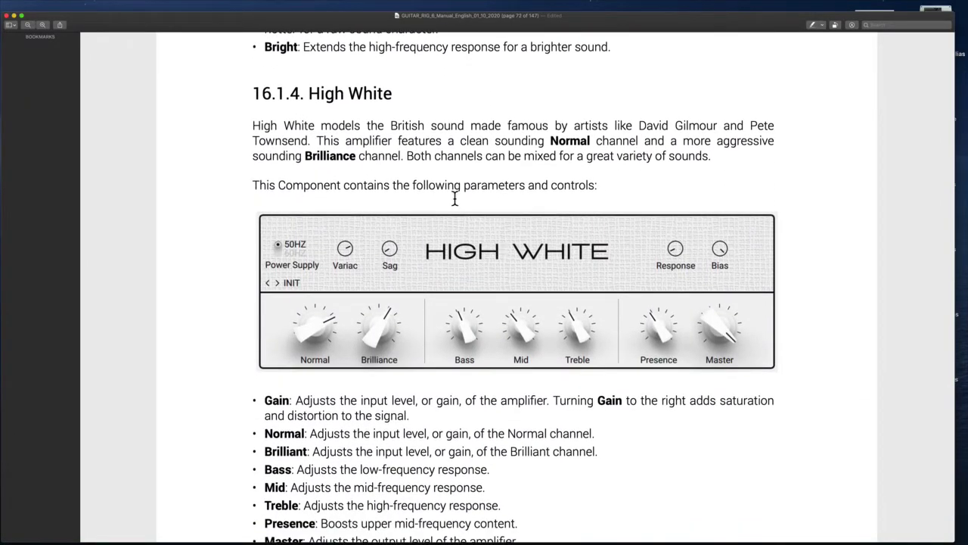
scroll(455, 199, down, 2)
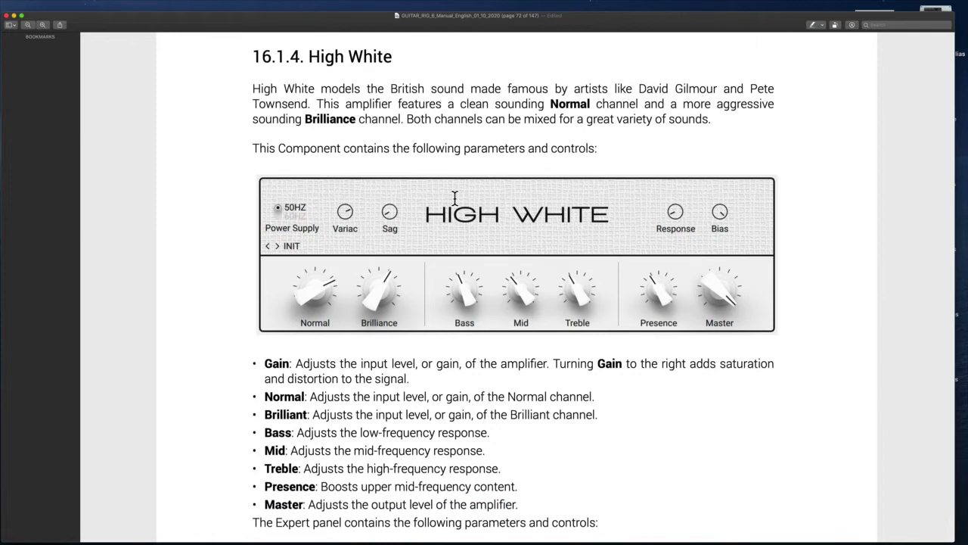
scroll(454, 198, down, 13)
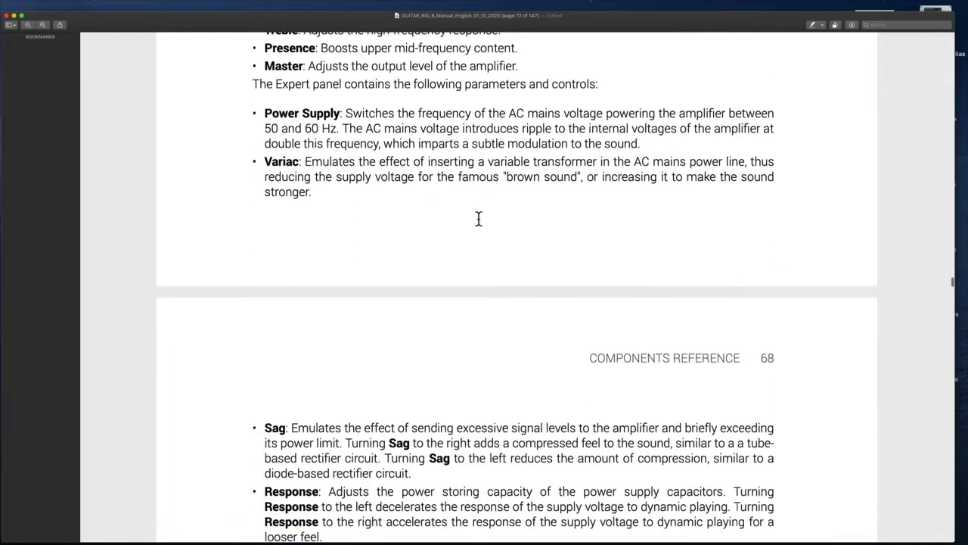
- Review sections 16.1.5 Gratifier and 16.1.6 Hot Plex, covering their panel images, main controls and Expert panel parameters
scroll(478, 218, down, 16)
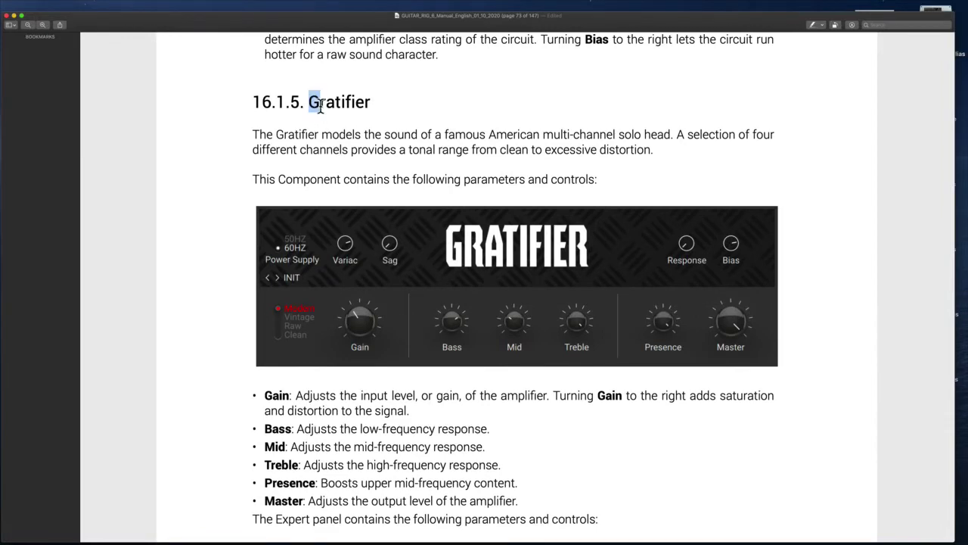
scroll(414, 123, down, 11)
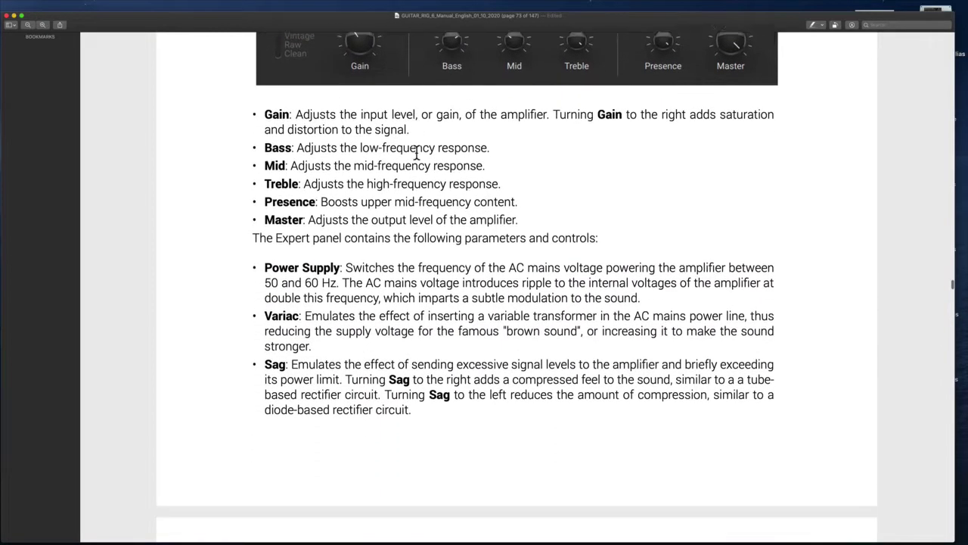
scroll(417, 151, down, 17)
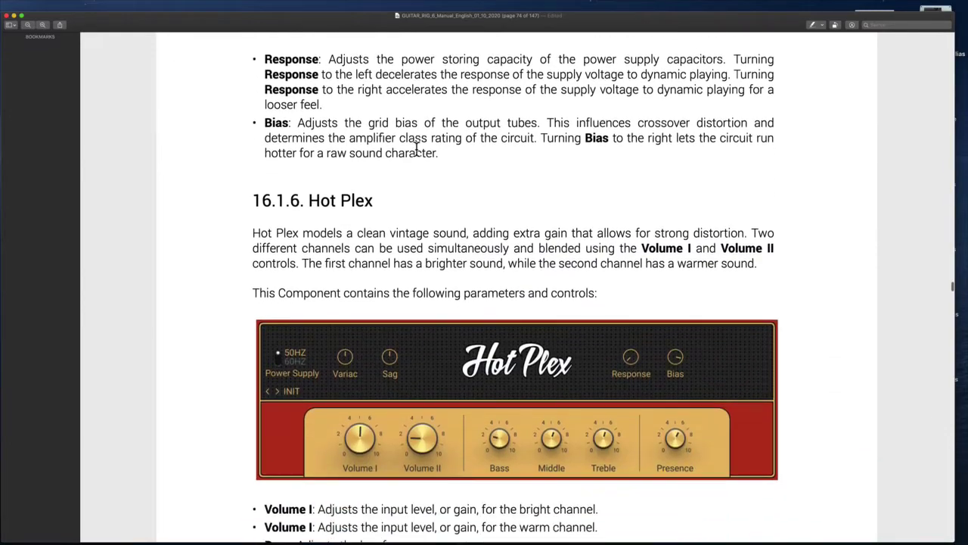
scroll(417, 150, down, 18)
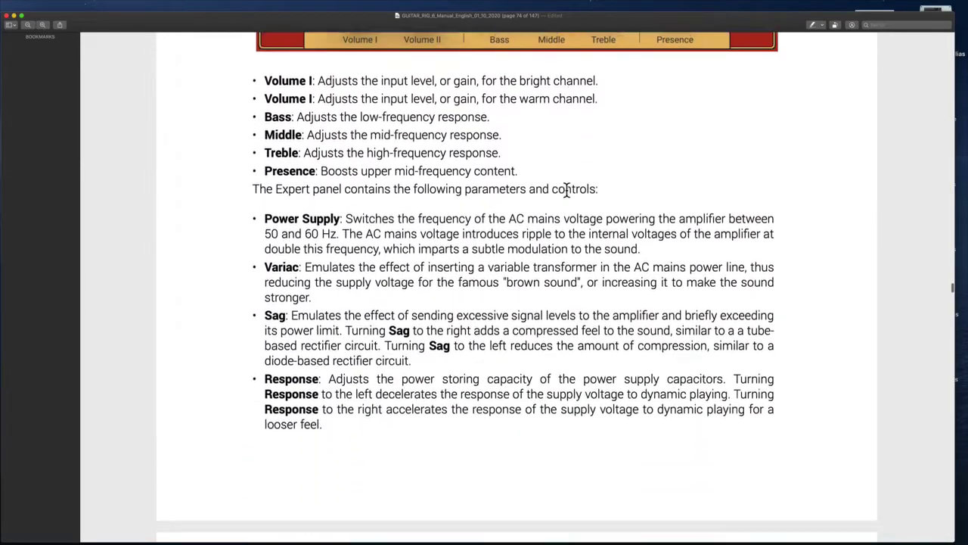
scroll(566, 190, down, 8)
- Skim the remaining amplifier sections, including Lead 800, Tweedman, Twang Reverb and Van 51, up to section 16.2, Cabinets
scroll(567, 190, down, 20)
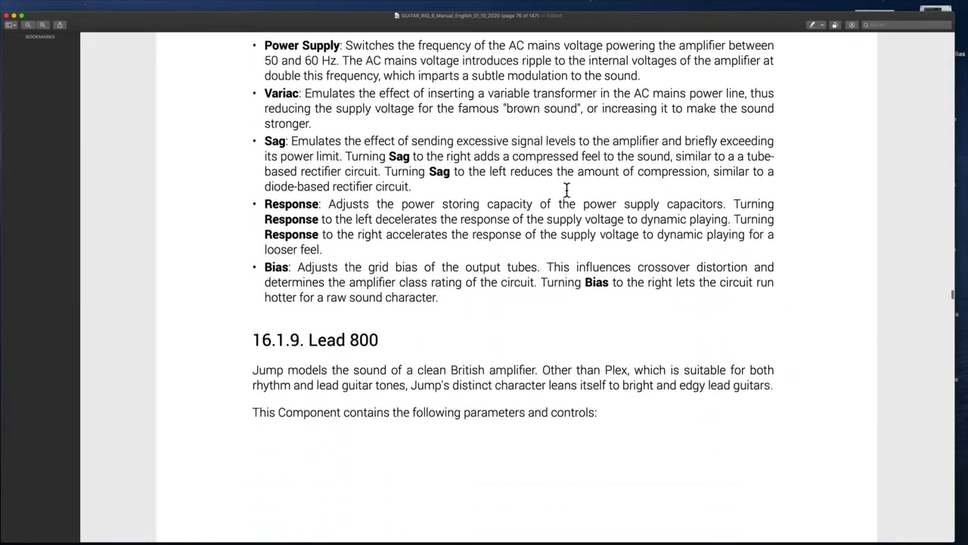
scroll(566, 190, down, 20)
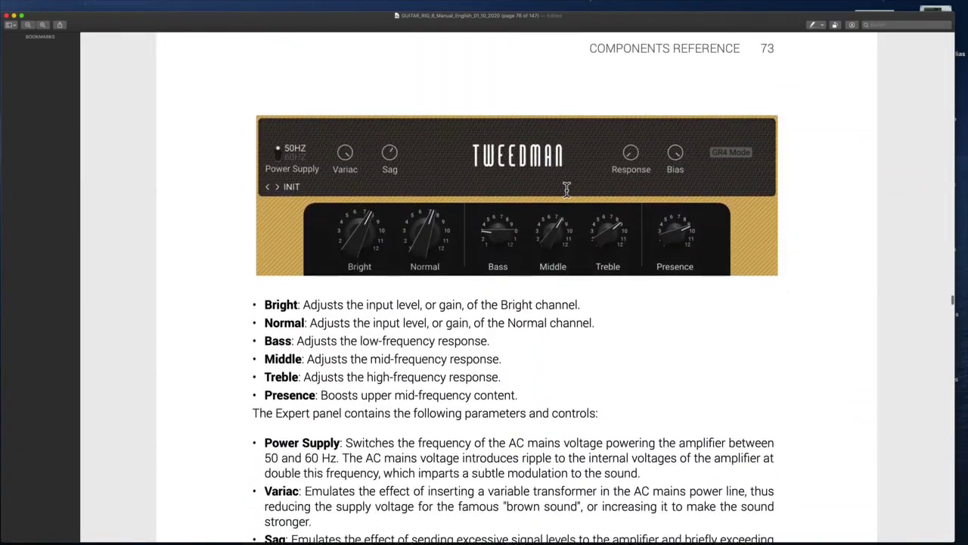
scroll(566, 190, down, 20)
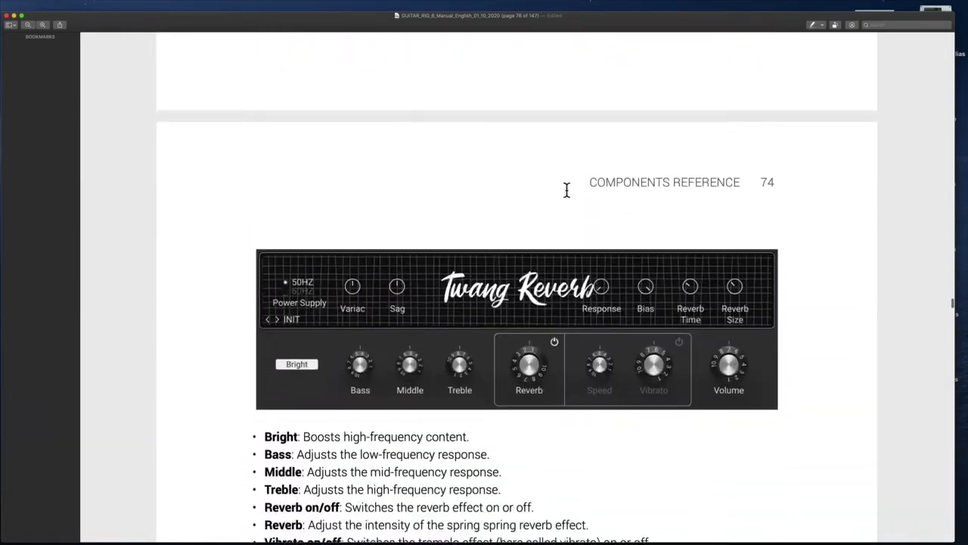
scroll(567, 189, down, 20)
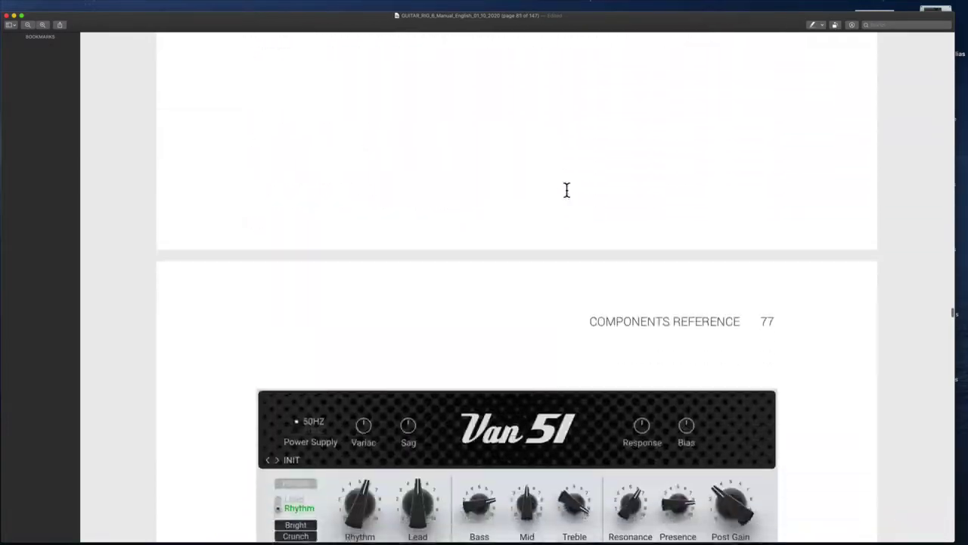
scroll(566, 190, down, 20)
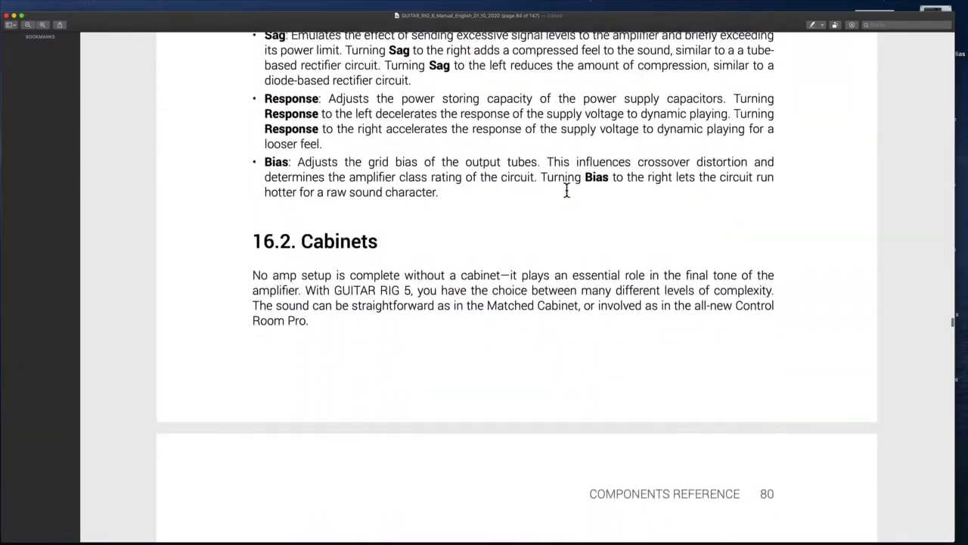
- Read section 16.2.1, Control Room, focusing on the About paragraph's cabinets and in-phase microphones and the mixing console image
scroll(566, 190, down, 18)
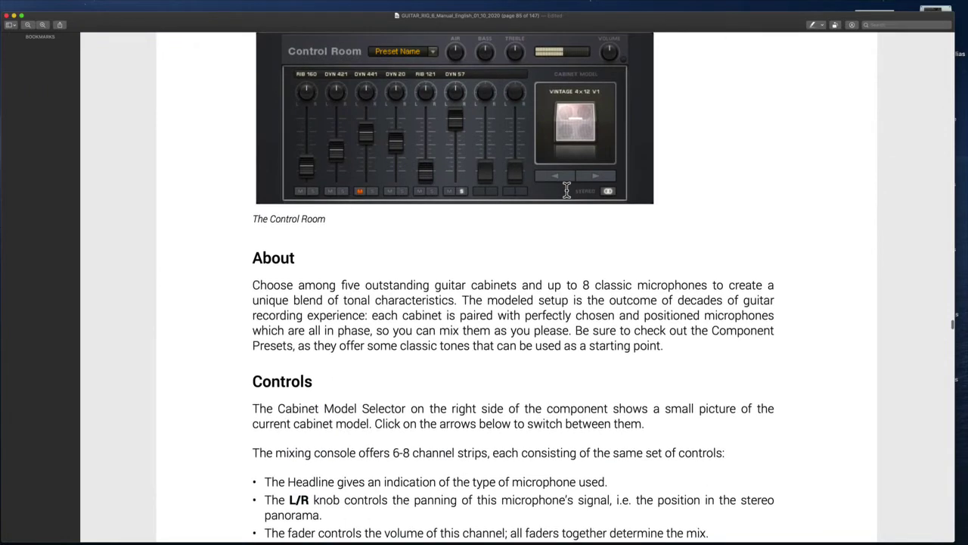
drag(421, 288, 630, 310)
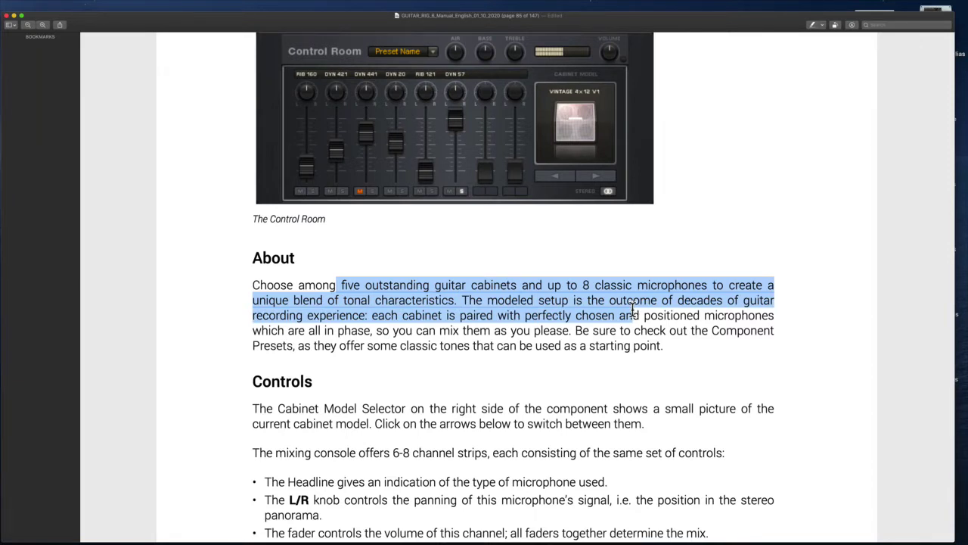
click(670, 351)
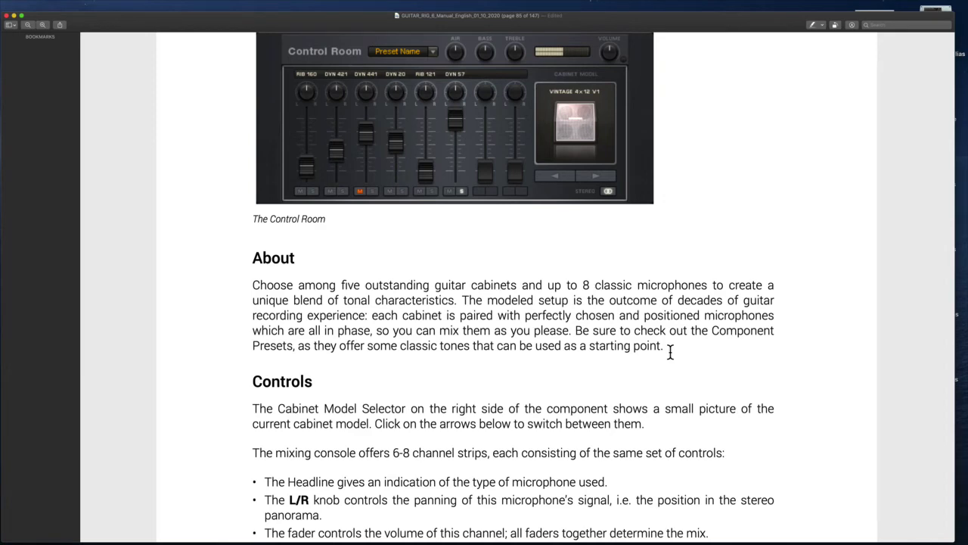
drag(439, 333, 546, 331)
click(590, 356)
scroll(591, 355, down, 2)
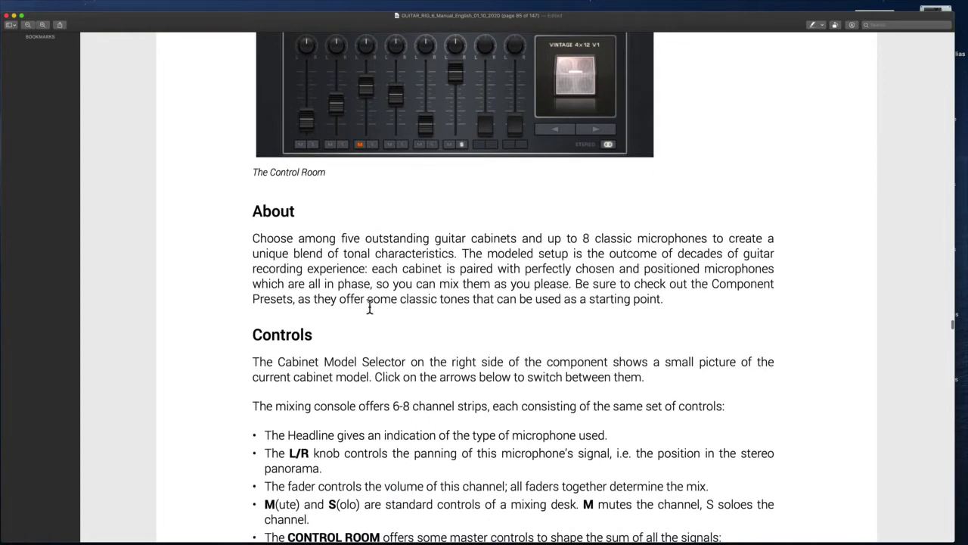
scroll(438, 333, up, 5)
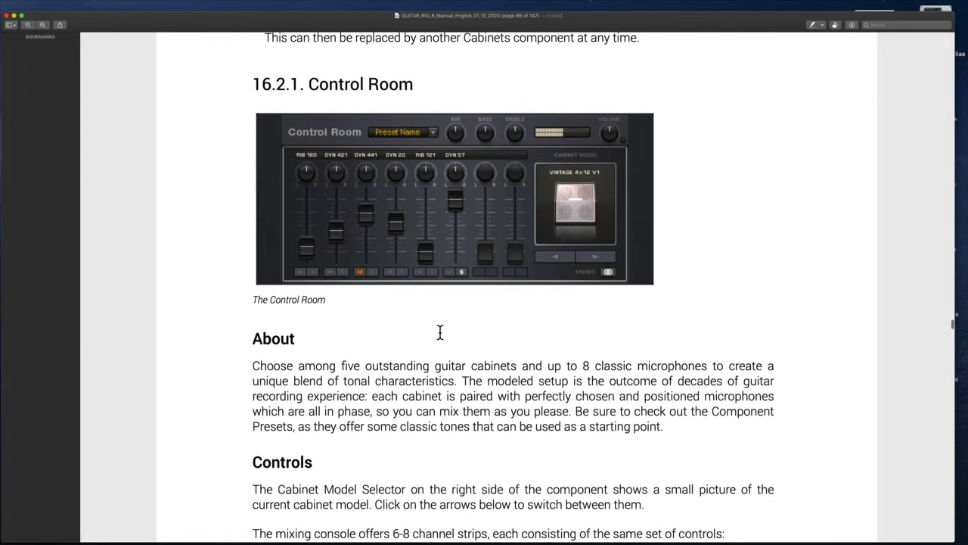
- Switch to Guitar Rig 6 in Logic Pro and search the components for "contr"
key(ctrl+Left)
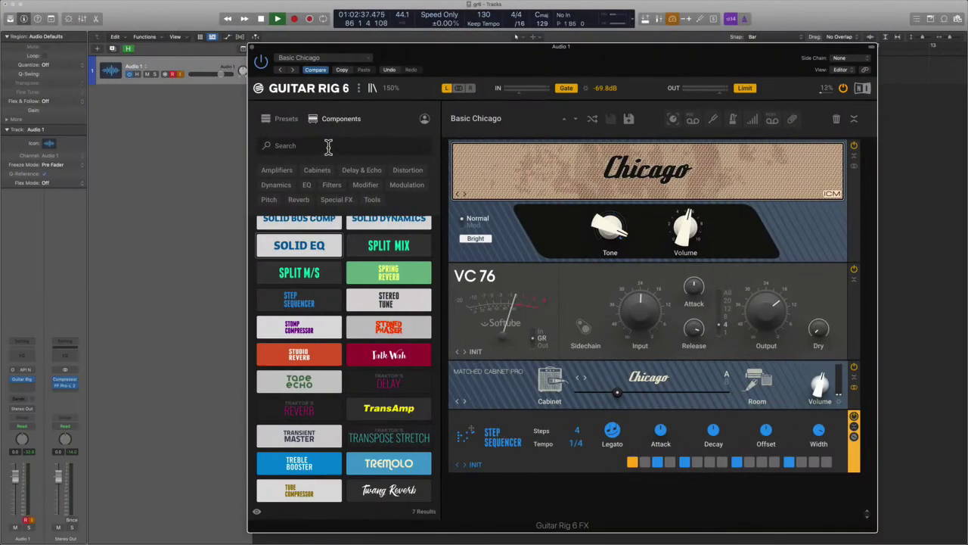
click(328, 146)
text(con)
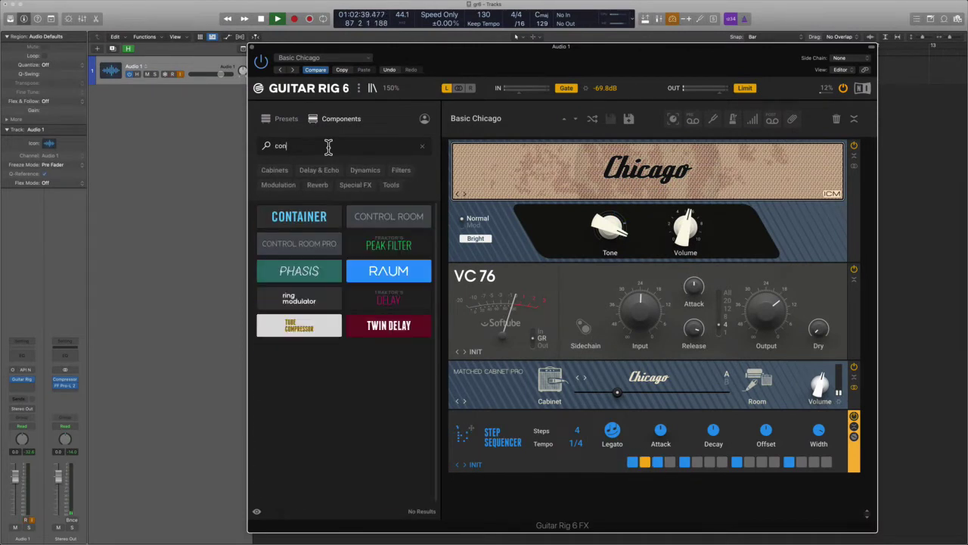
text(tr)
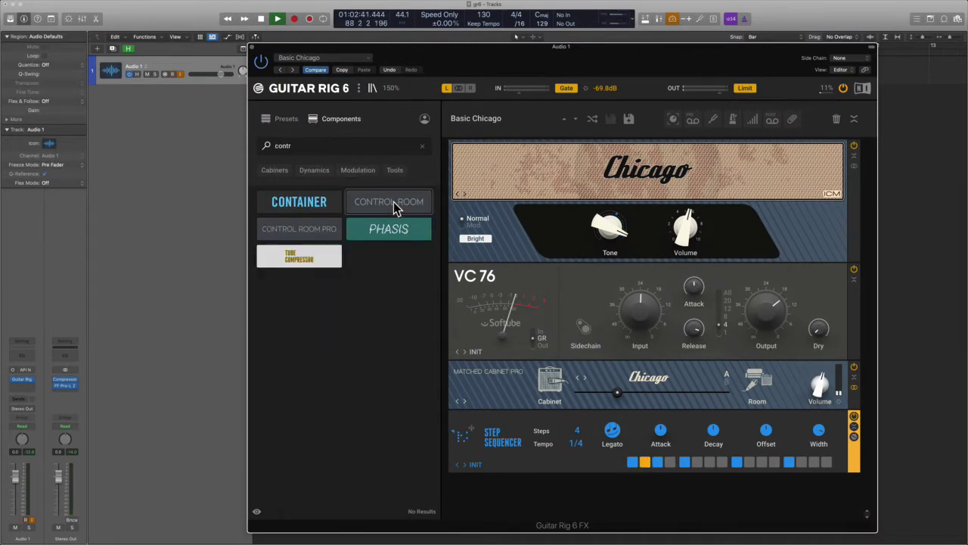
- Insert Control Room Pro above the Chicago amp in the rack and load its AC BOX Basic preset
drag(294, 235, 534, 161)
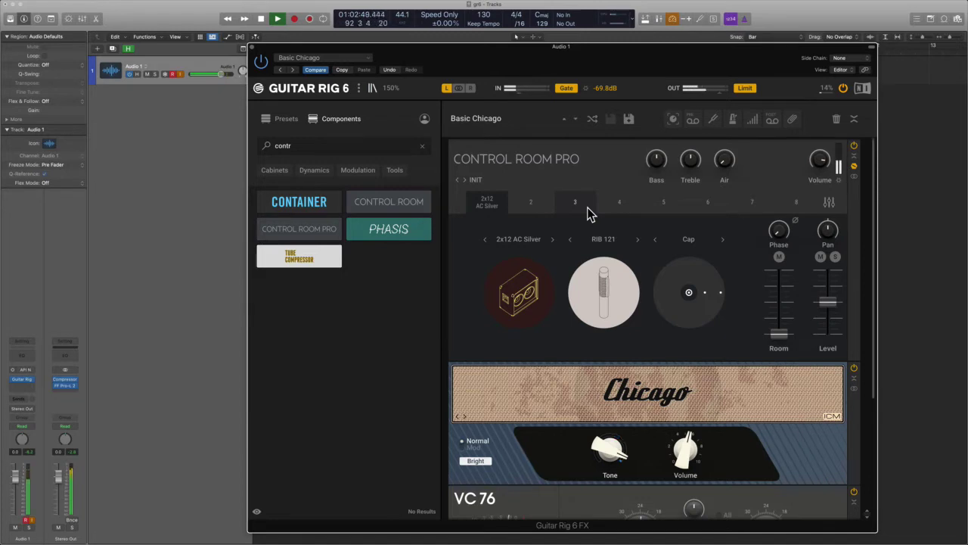
click(465, 179)
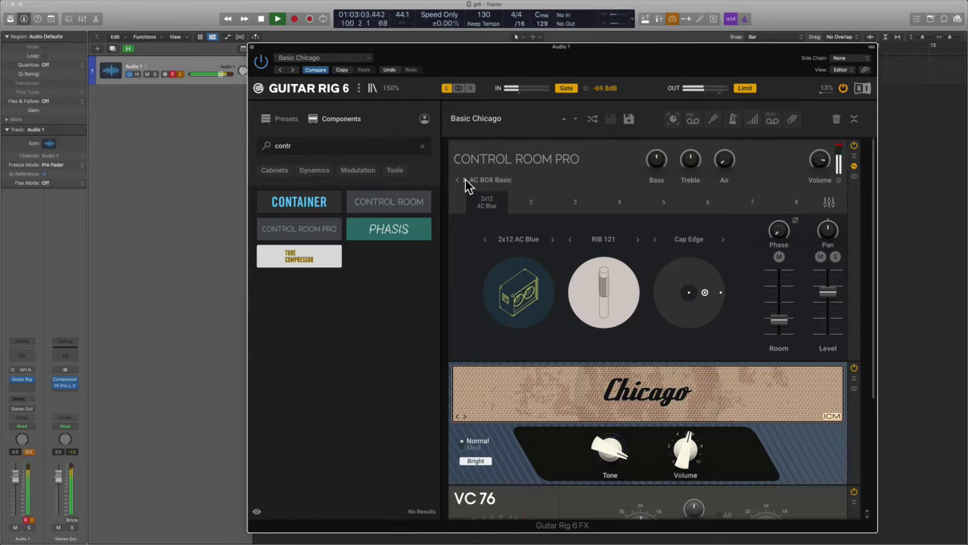
- Audition Control Room Pro with a raised Room level and Air turned up to 97.5 %, and switch it to the Citrus preset
mouse_move(783, 327)
drag(784, 327, 780, 281)
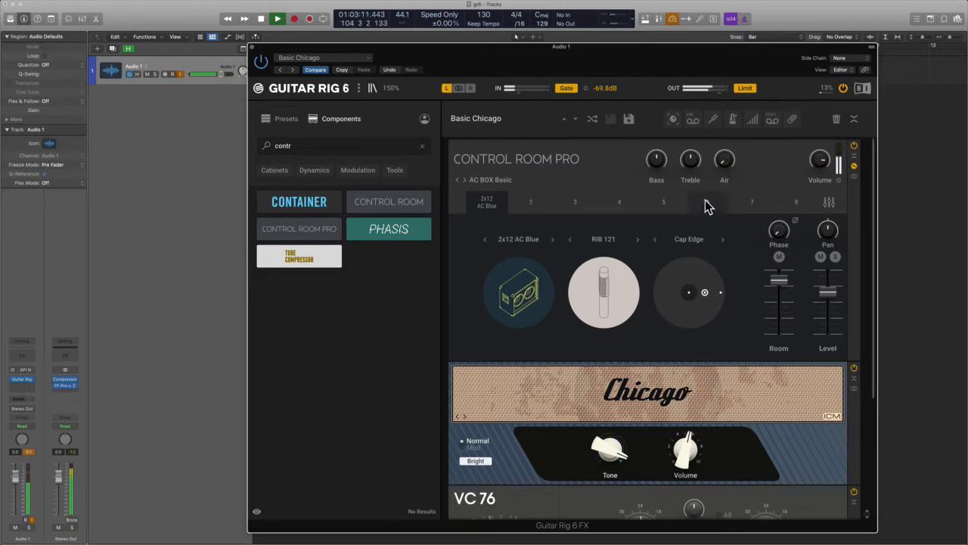
drag(732, 159, 732, 186)
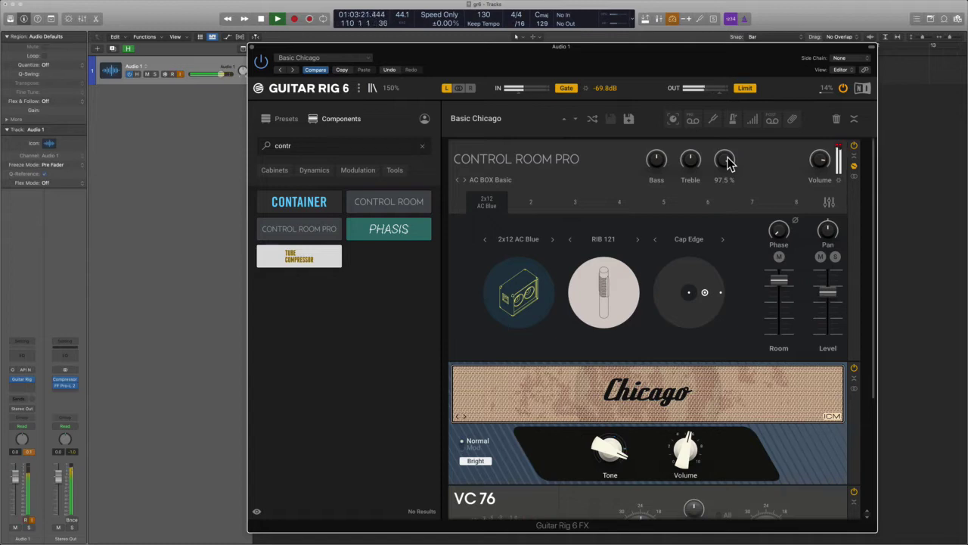
click(464, 180)
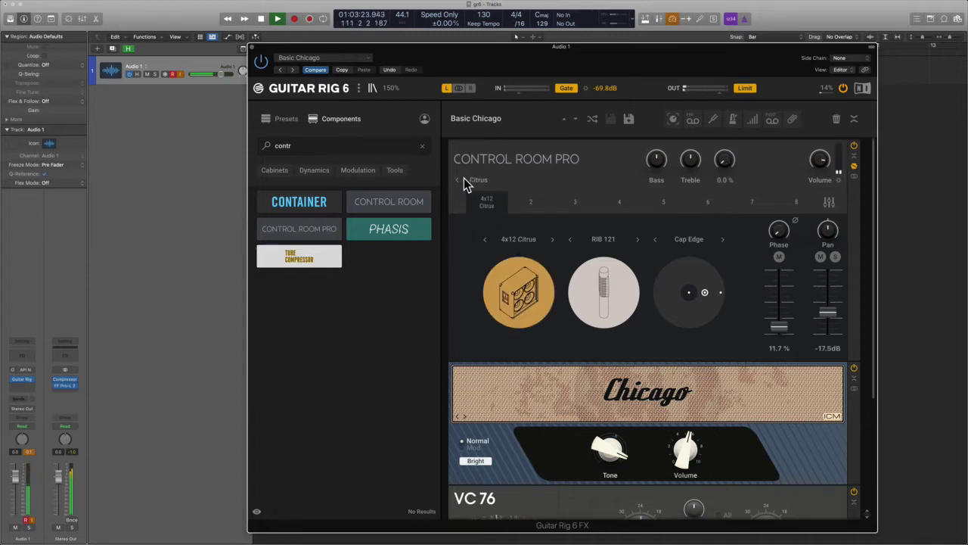
- Clear the entire rack and add Control Room Pro as its only component
click(836, 121)
drag(330, 221, 539, 225)
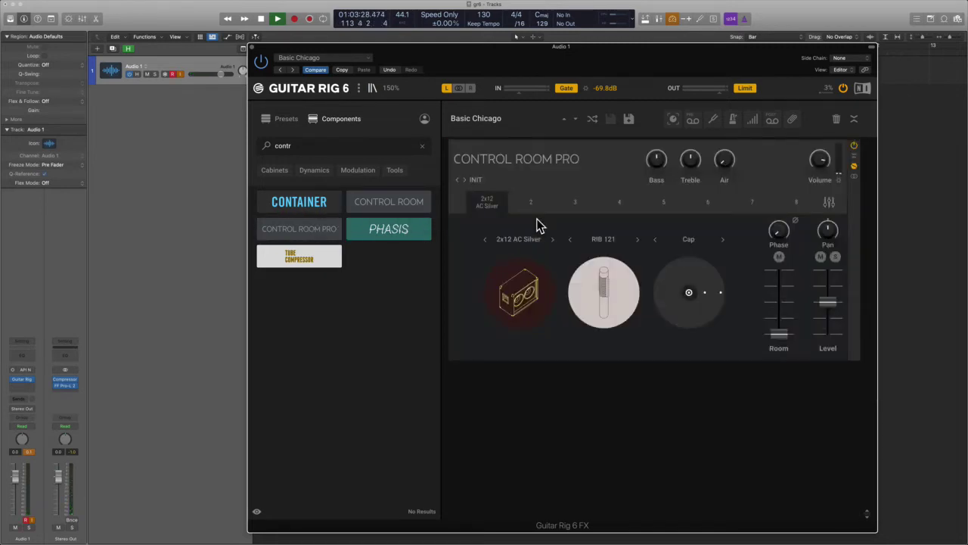
- Audition the Control Room Pro presets Citrus, AC Box and Citrus 1, and load the Gratifier preset
click(463, 183)
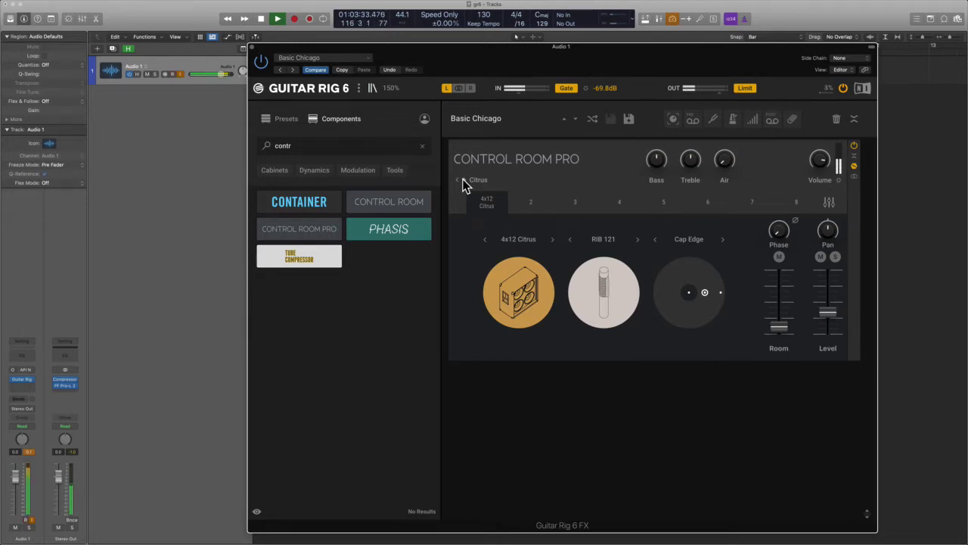
click(463, 181)
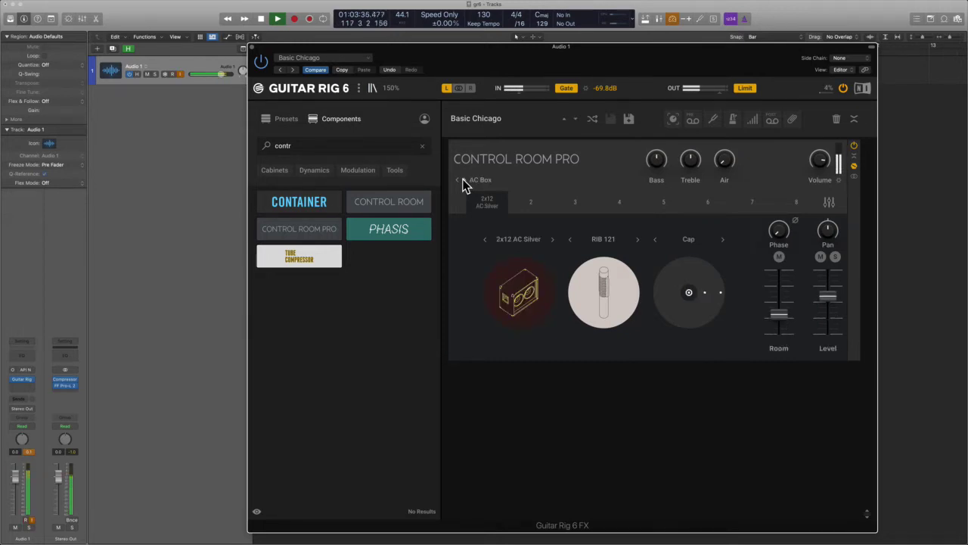
click(463, 181)
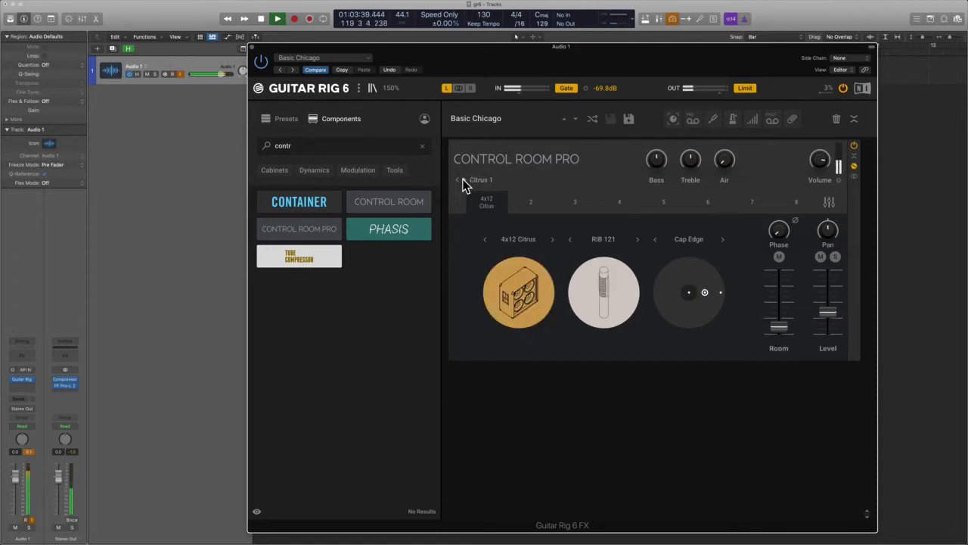
click(463, 181)
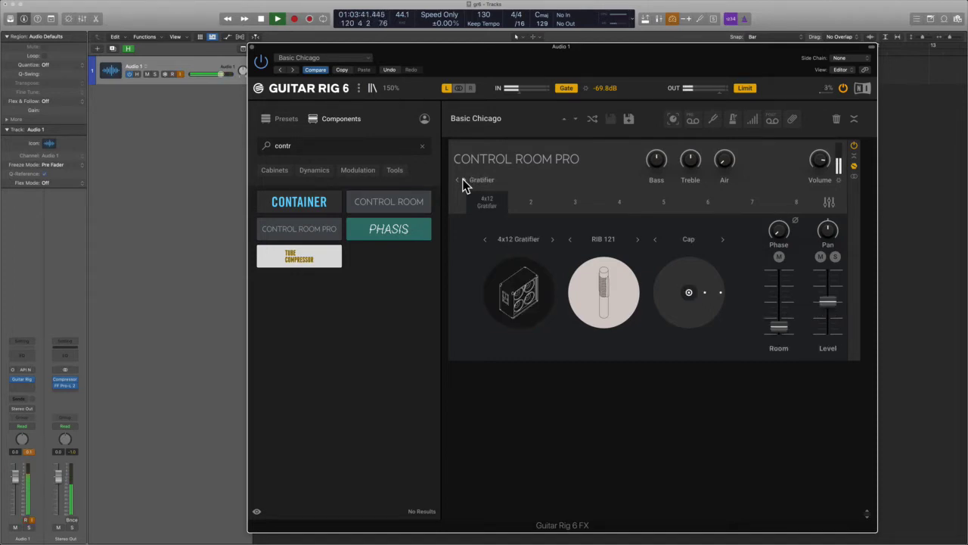
- Open the second cabinet slot of Control Room Pro
click(530, 204)
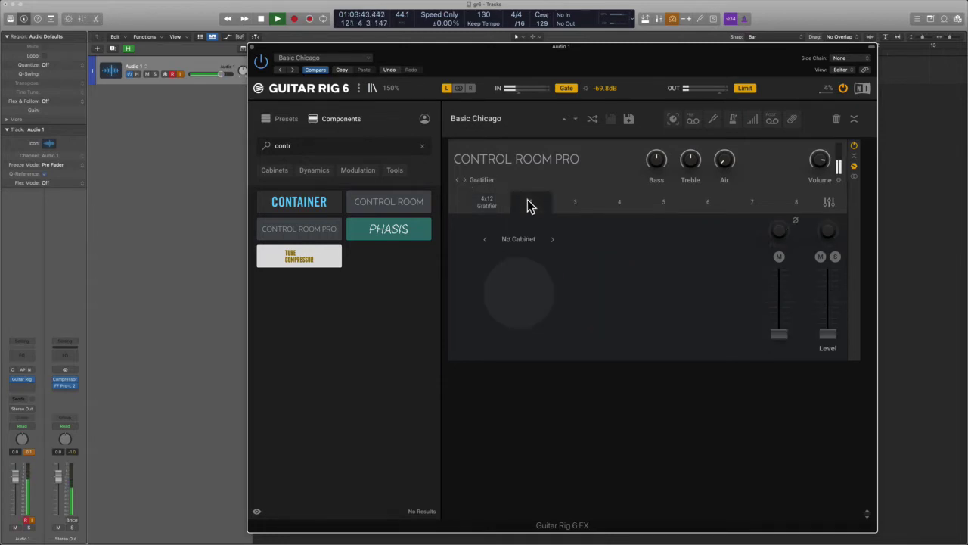
- Set the second Control Room Pro channel's cabinet to 2x12 AC Blue, compare it with channel 1, and raise its Room level
click(552, 239)
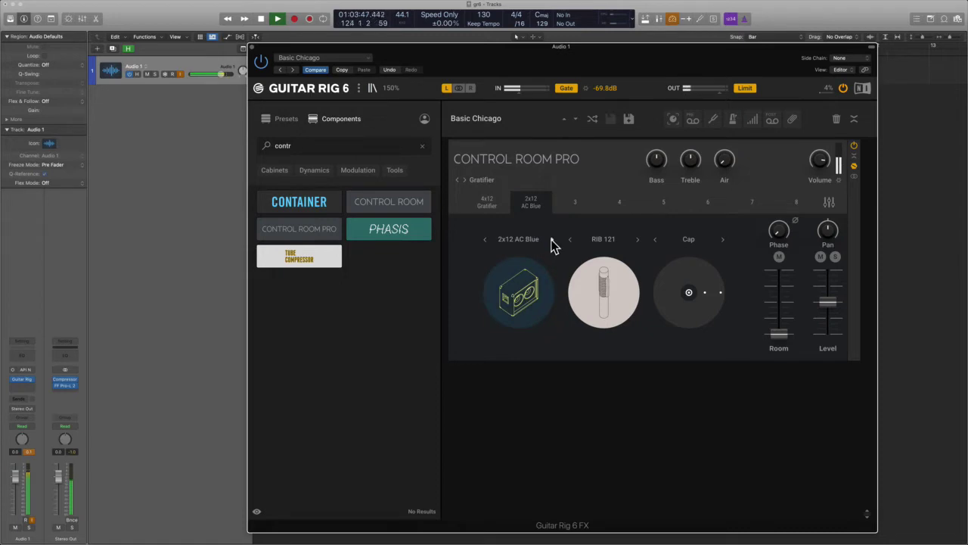
click(487, 202)
click(529, 204)
mouse_move(787, 345)
scroll(785, 345, up, 7)
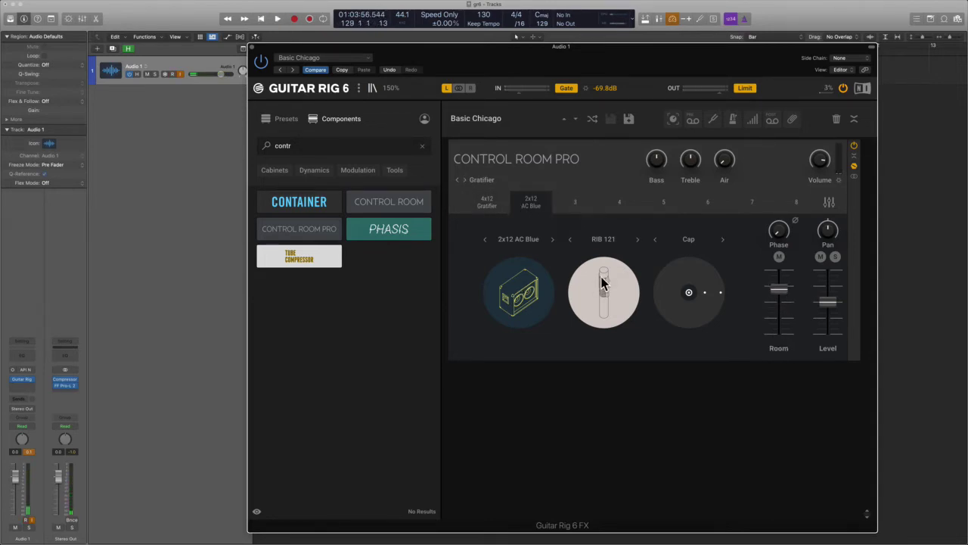
- Cycle the first channel's microphone placement through its options and back to Cap
click(491, 201)
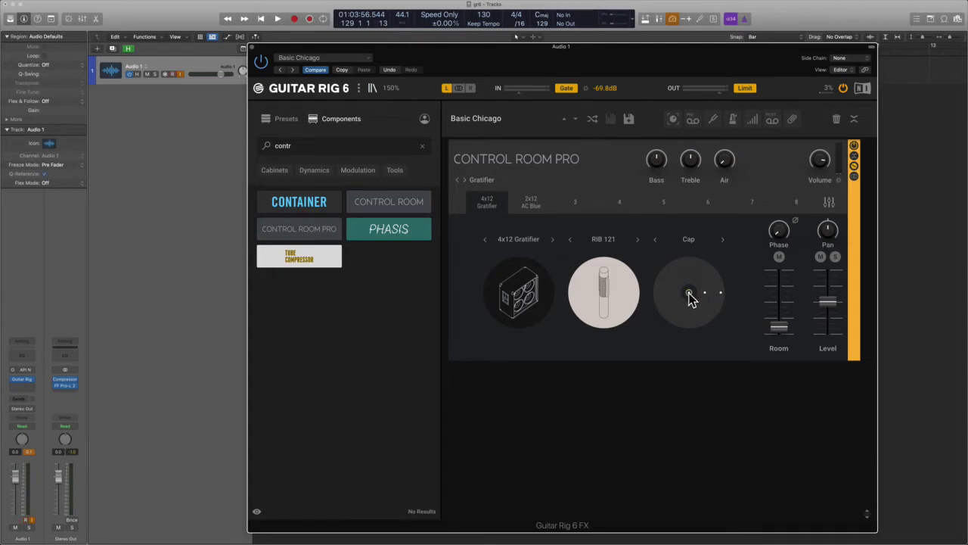
click(723, 241)
click(723, 241)
click(723, 240)
- Switch to the Guitar Rig 6 manual PDF and read the Control Room and Control Room Pro sections, including their controls
key(ctrl+Right)
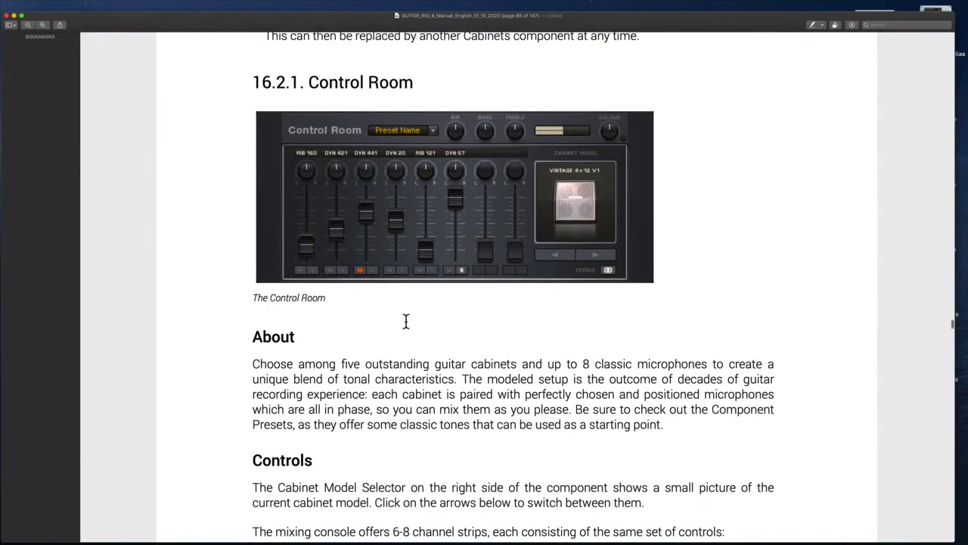
scroll(405, 321, down, 5)
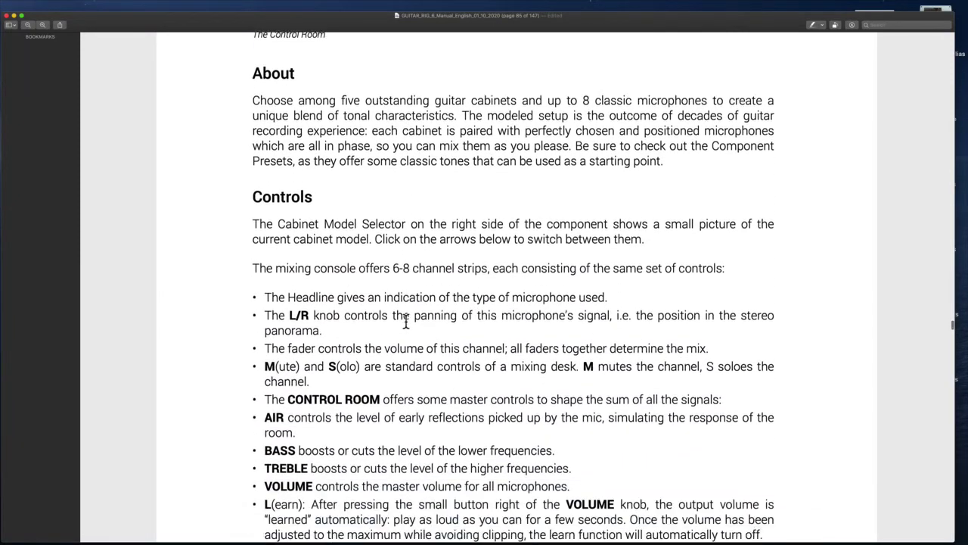
scroll(421, 397, down, 10)
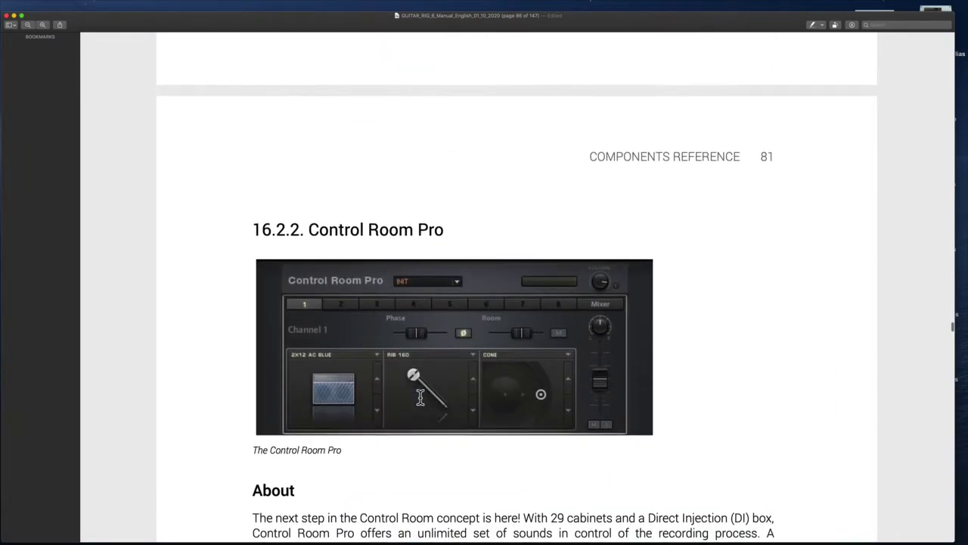
scroll(421, 397, down, 3)
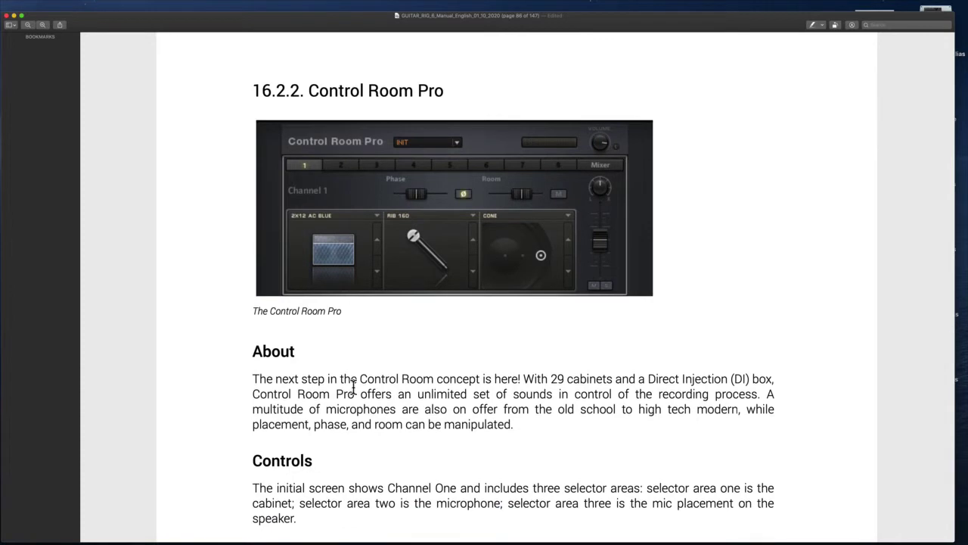
drag(276, 379, 521, 375)
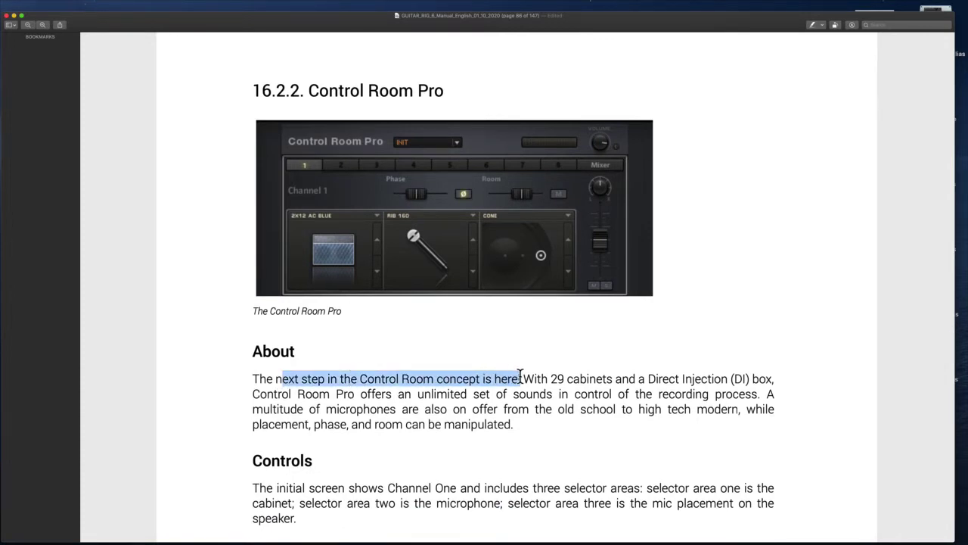
drag(550, 378, 772, 378)
scroll(441, 410, down, 3)
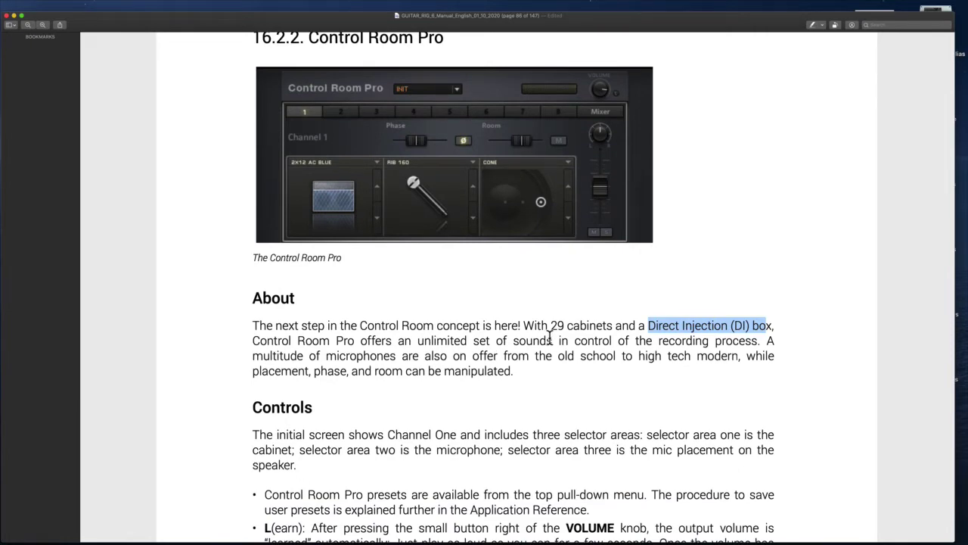
scroll(549, 369, down, 3)
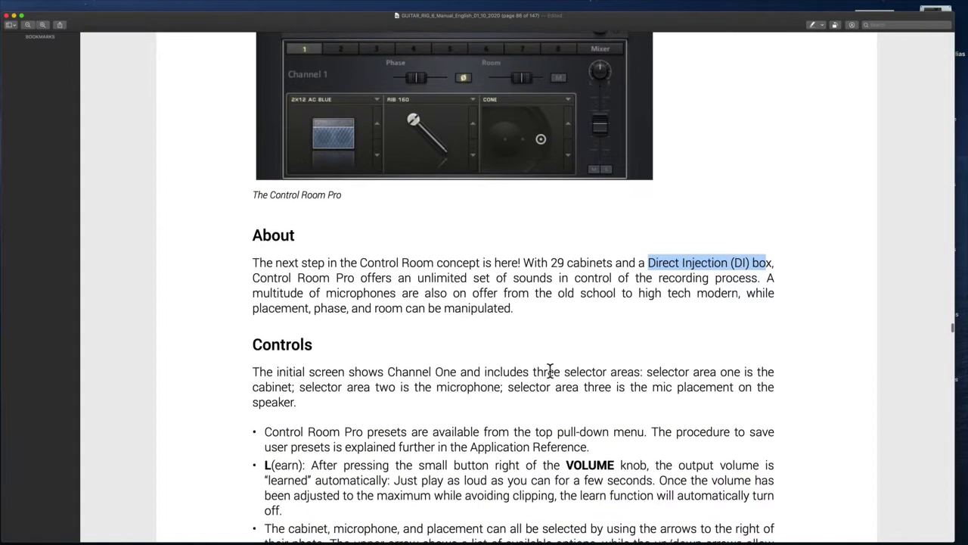
drag(448, 292, 600, 307)
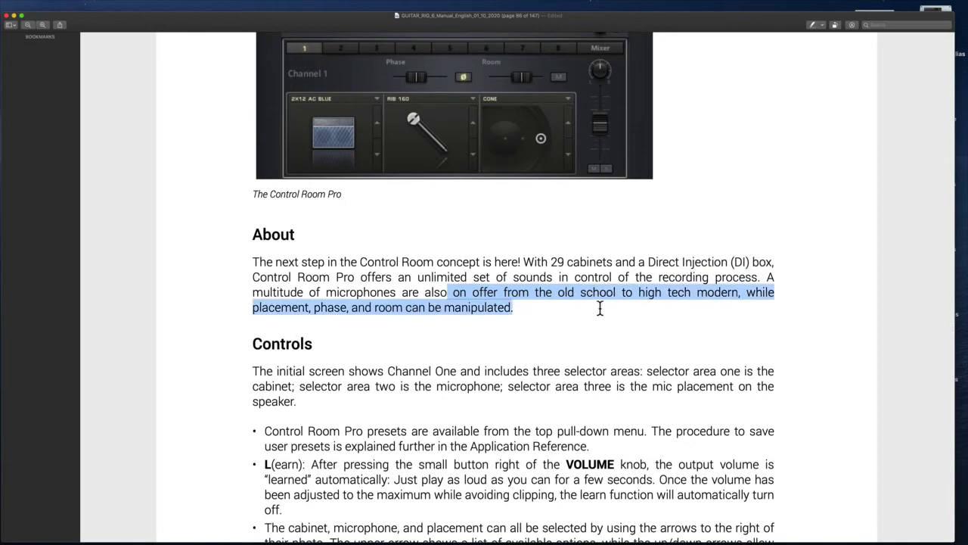
click(514, 346)
scroll(515, 345, down, 10)
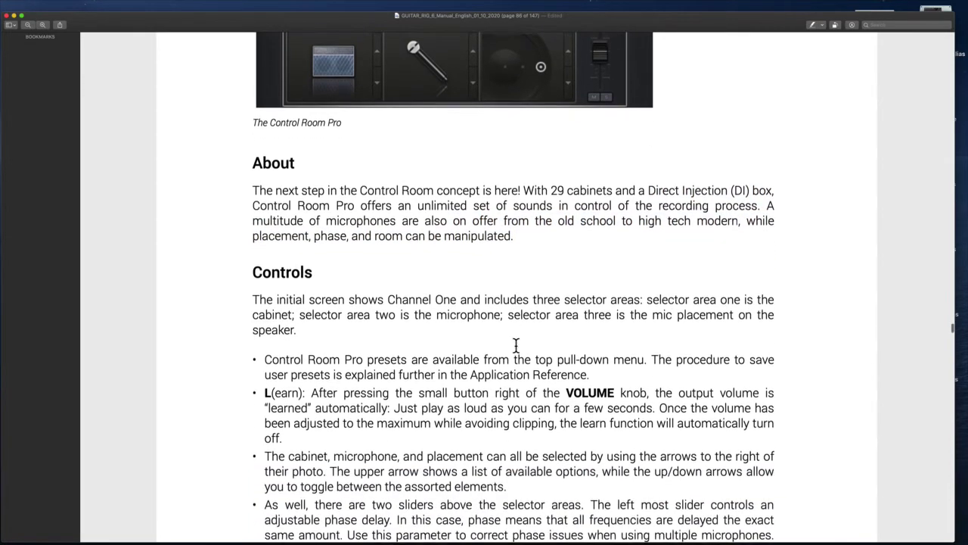
scroll(515, 346, down, 20)
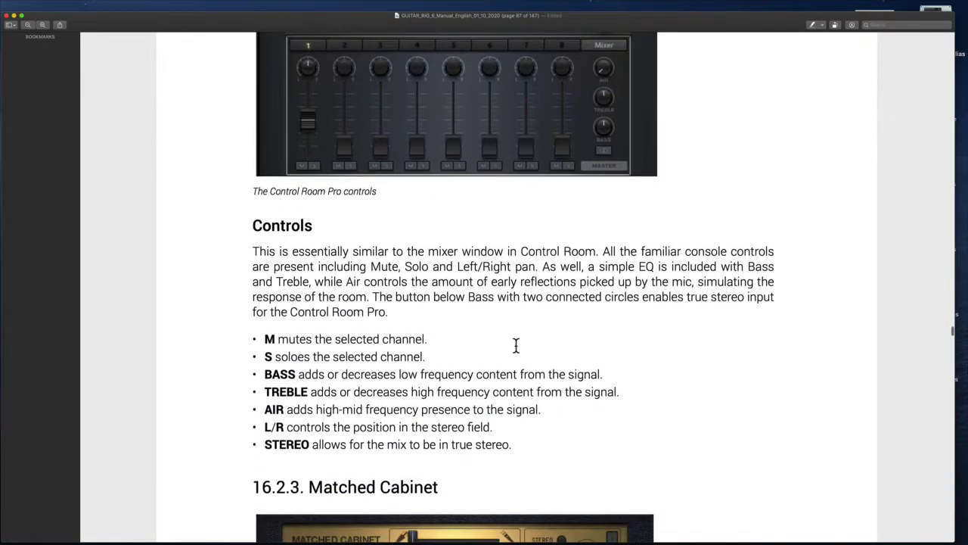
- Skim the manual from Matched Cabinet through Delay Man and Psychedelay to the Quad Delay section
scroll(516, 345, down, 11)
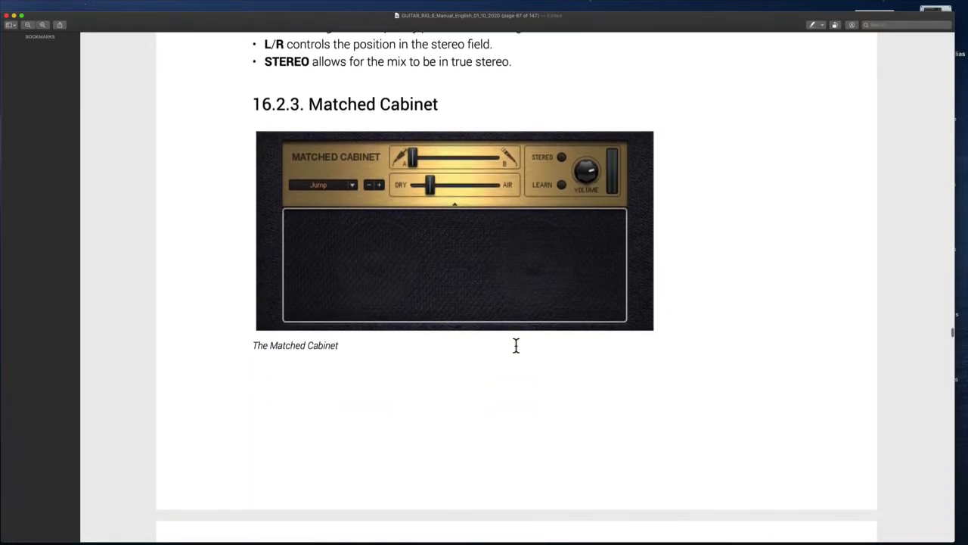
scroll(426, 218, down, 20)
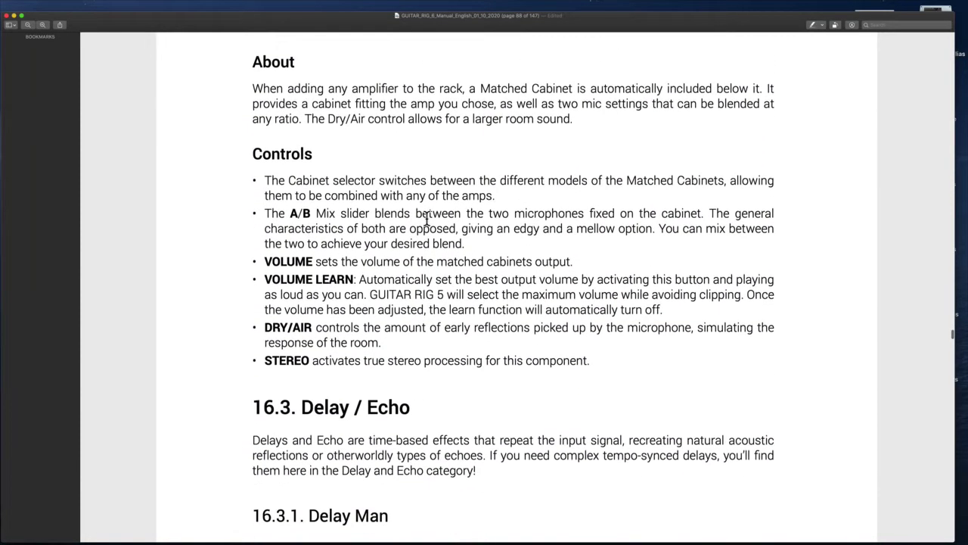
scroll(427, 217, down, 1)
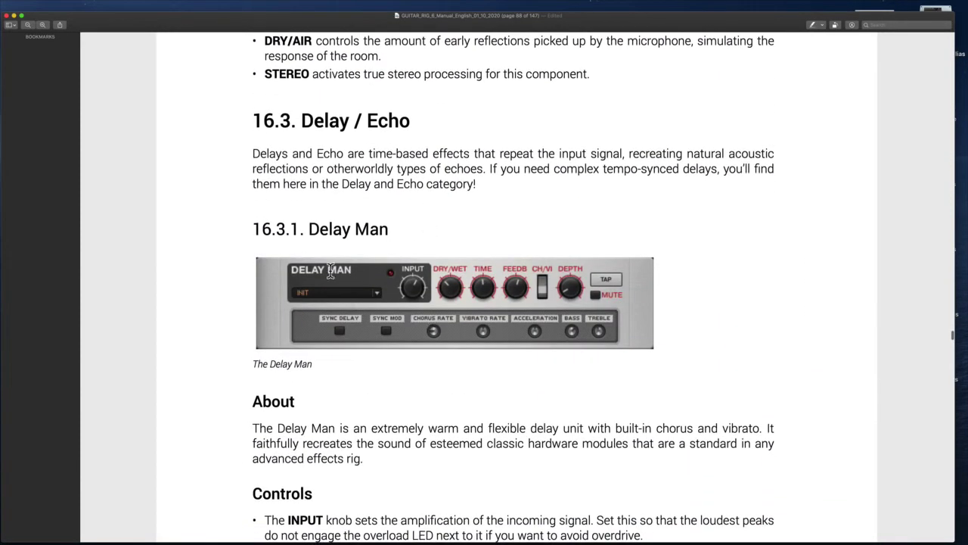
scroll(409, 426, down, 3)
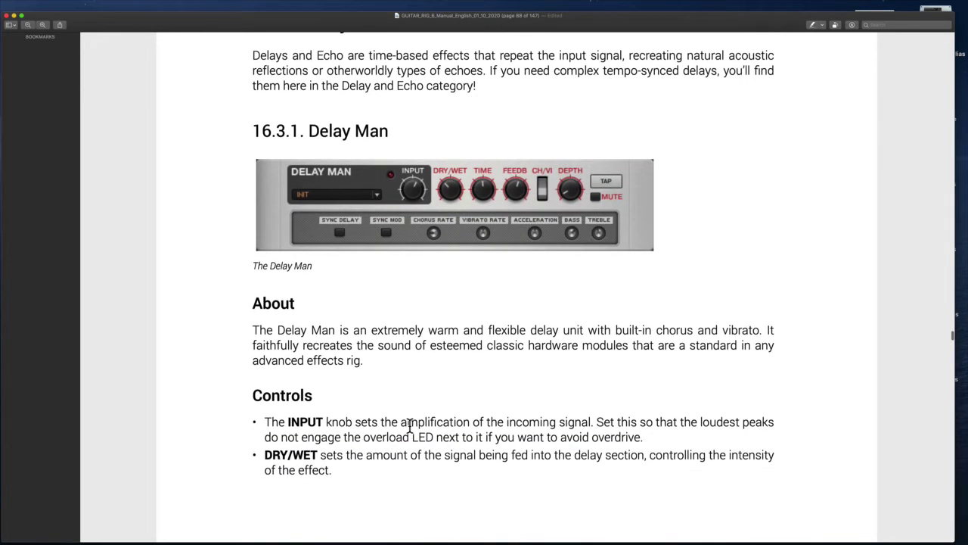
scroll(408, 426, down, 1)
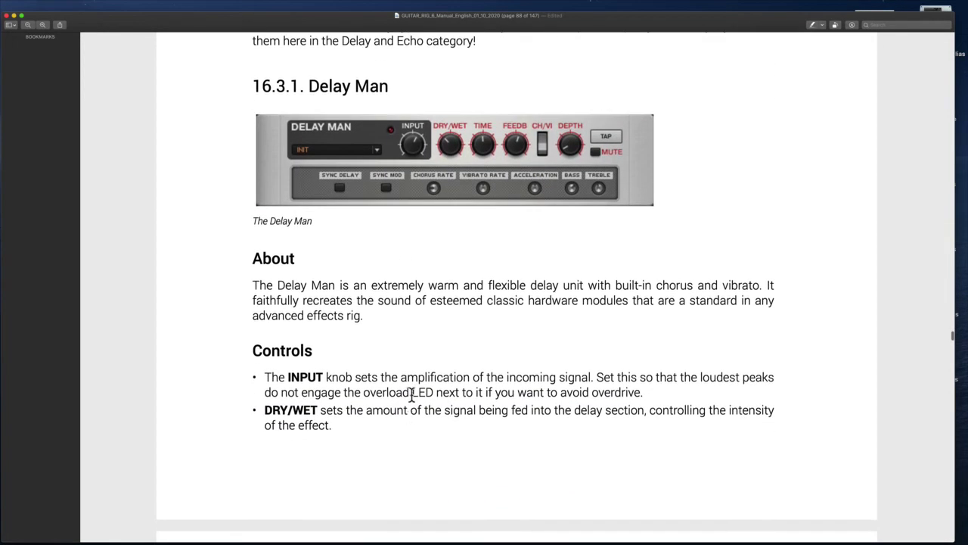
scroll(432, 447, down, 15)
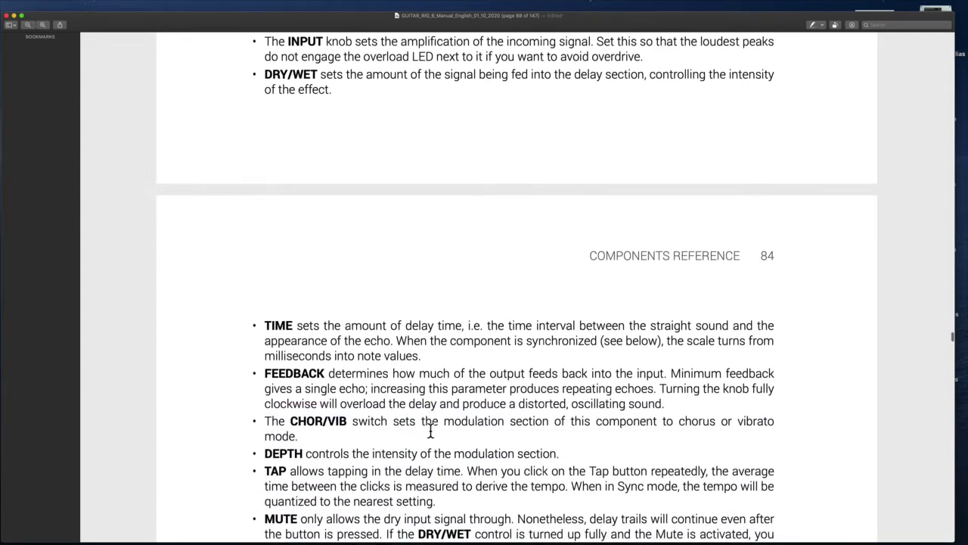
scroll(431, 431, down, 12)
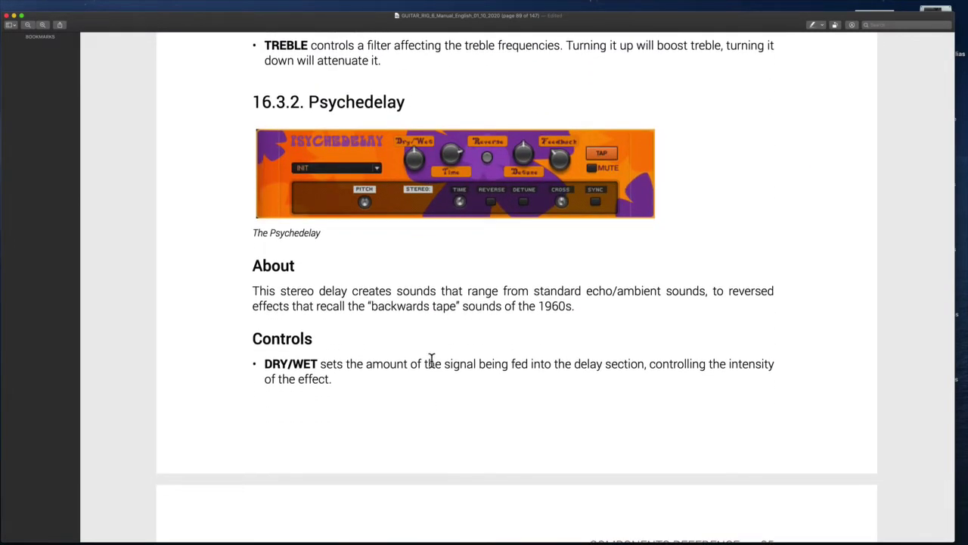
scroll(431, 360, down, 2)
scroll(431, 359, up, 8)
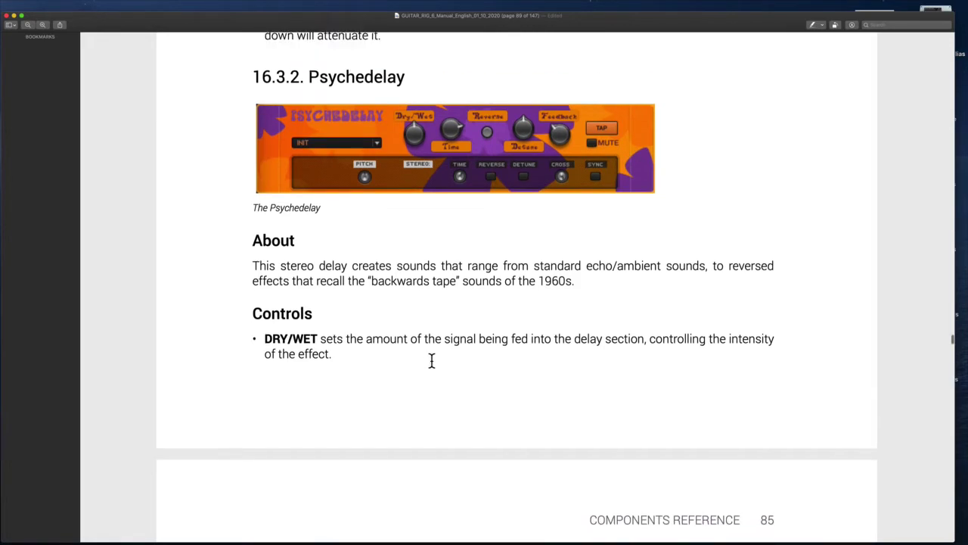
scroll(431, 361, down, 20)
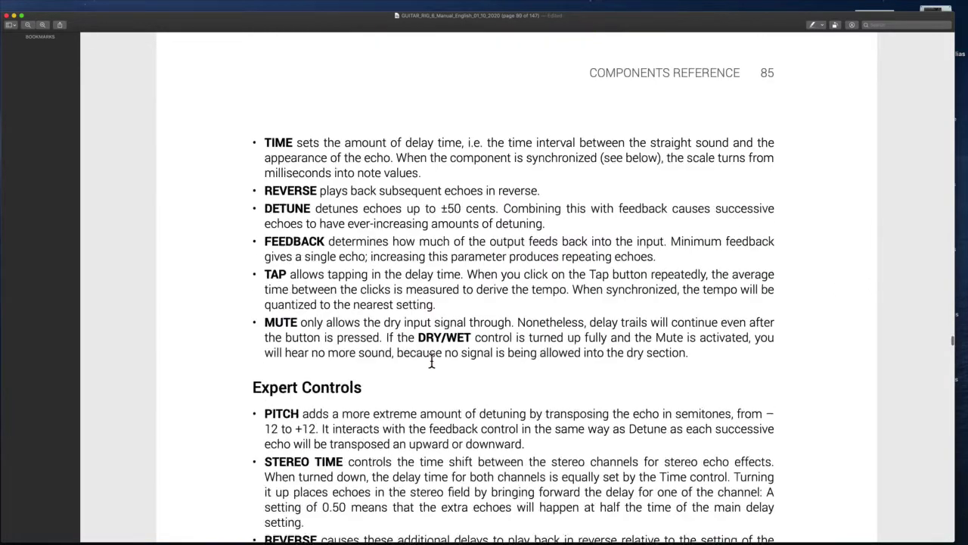
scroll(431, 360, down, 3)
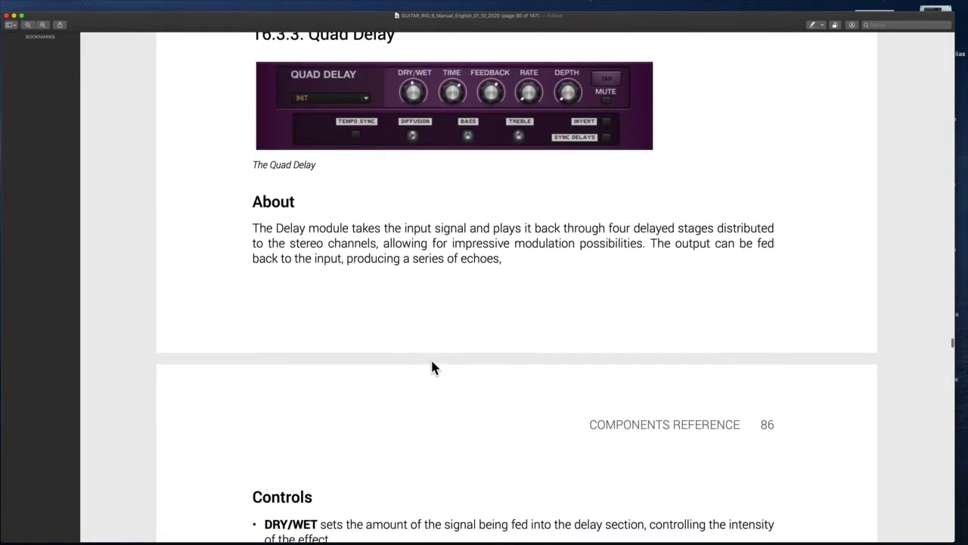
scroll(431, 360, up, 2)
- Return to Guitar Rig, search the components for "delay", and load Quad Delay in place of Control Room Pro
key(ctrl+Left)
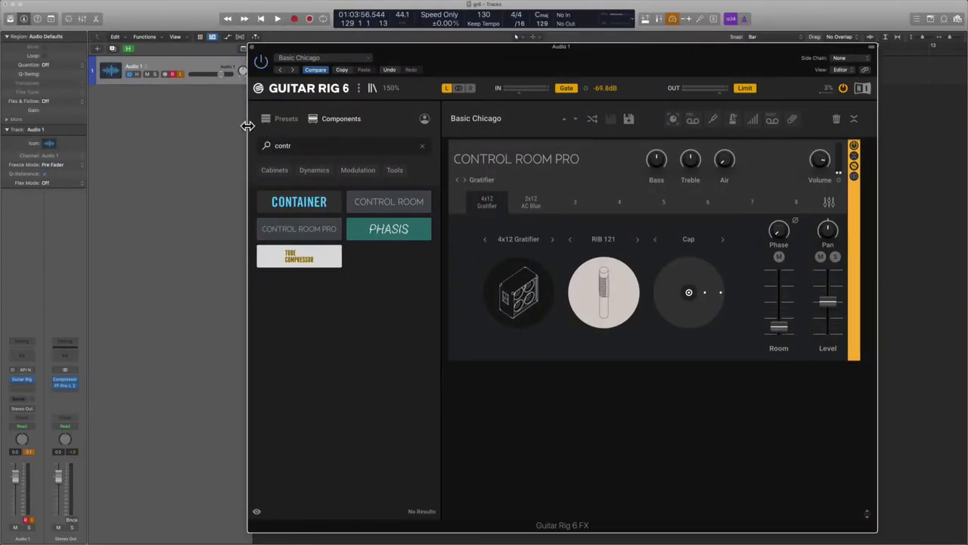
text(delay)
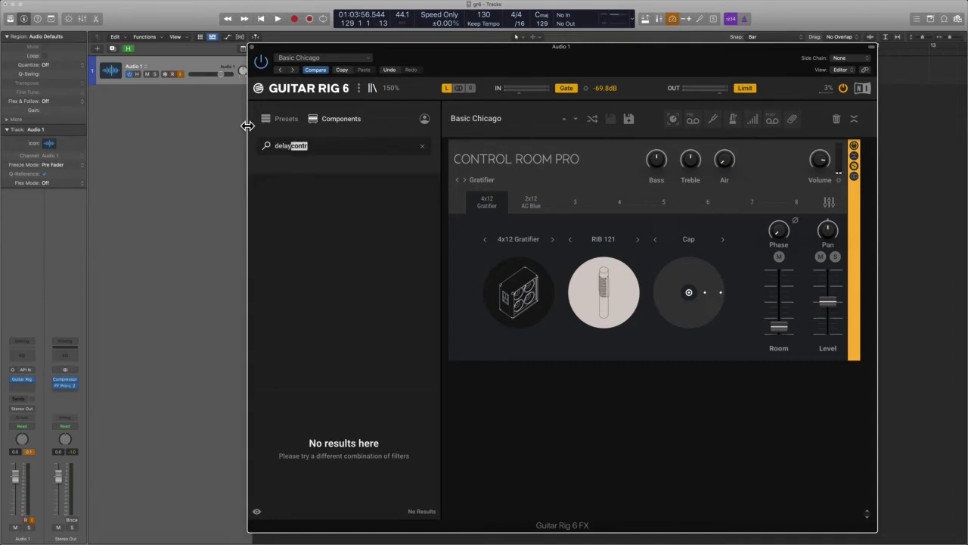
key(BackSpace)
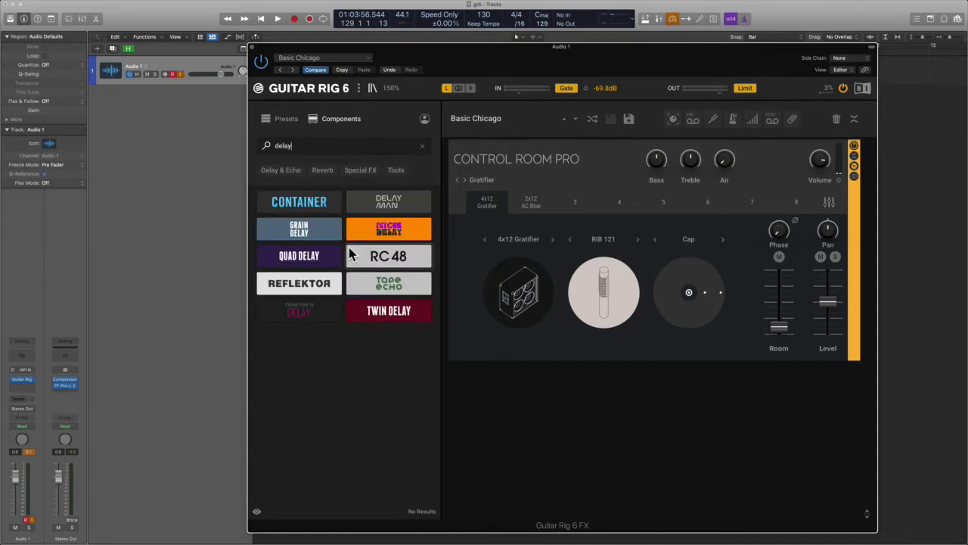
double_click(313, 261)
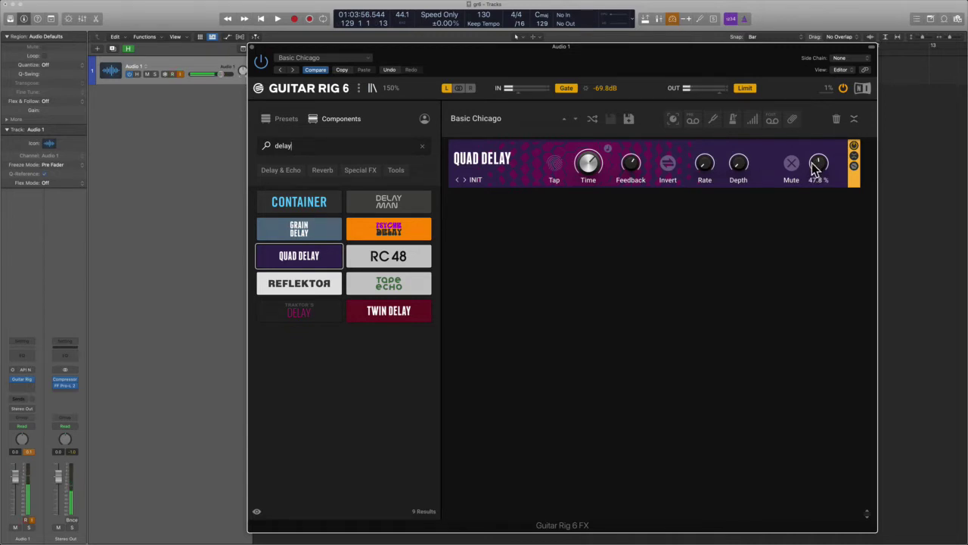
mouse_move(819, 168)
- Read the Quad Delay description and controls in the manual PDF, then return to Guitar Rig
key(ctrl+Right)
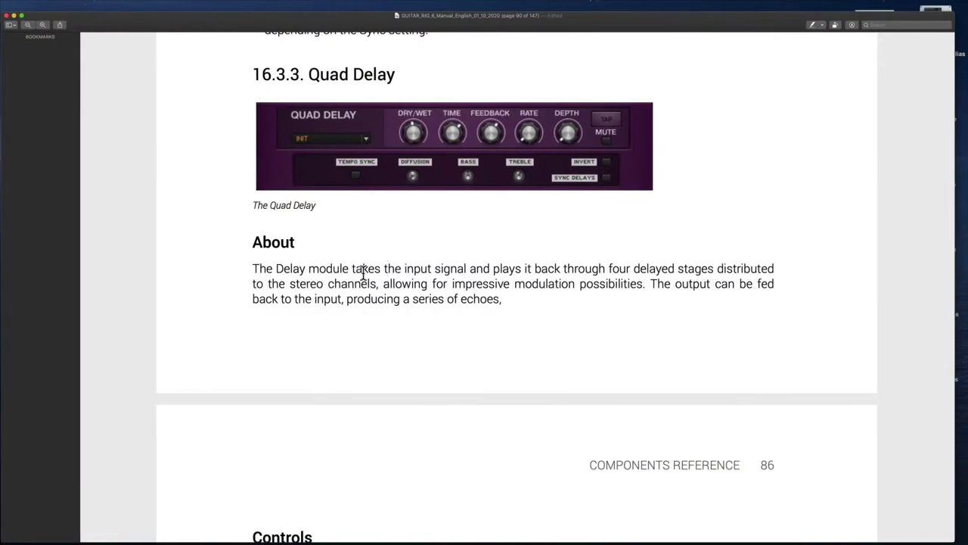
drag(363, 269, 499, 286)
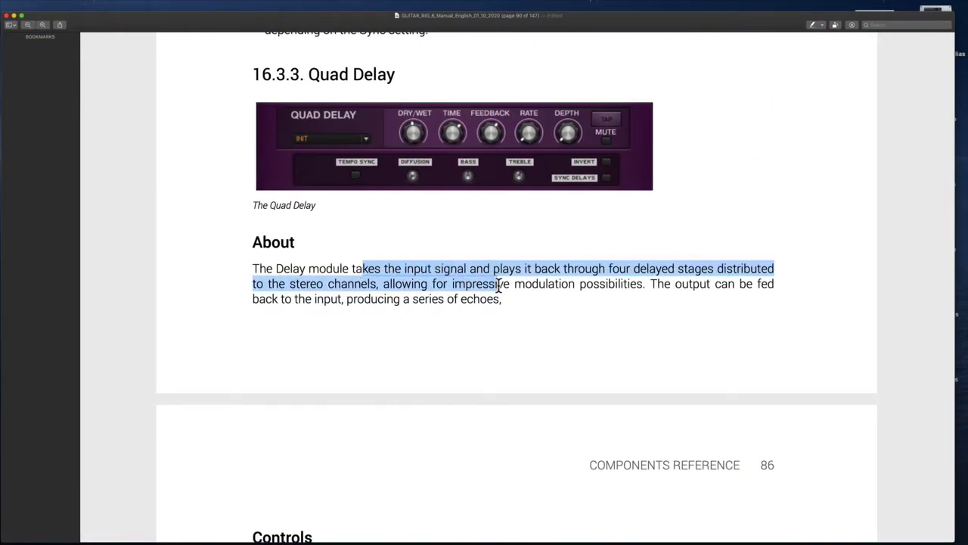
scroll(499, 286, down, 2)
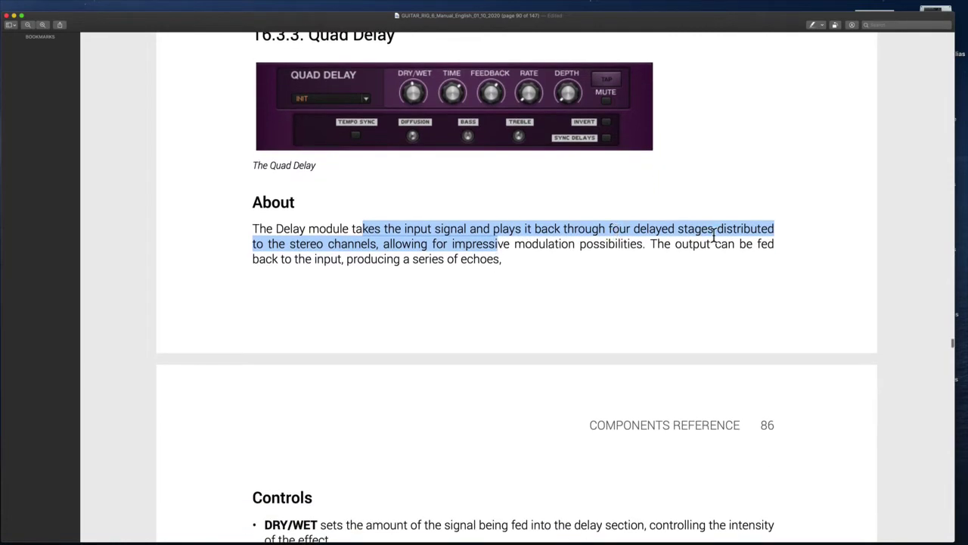
click(734, 233)
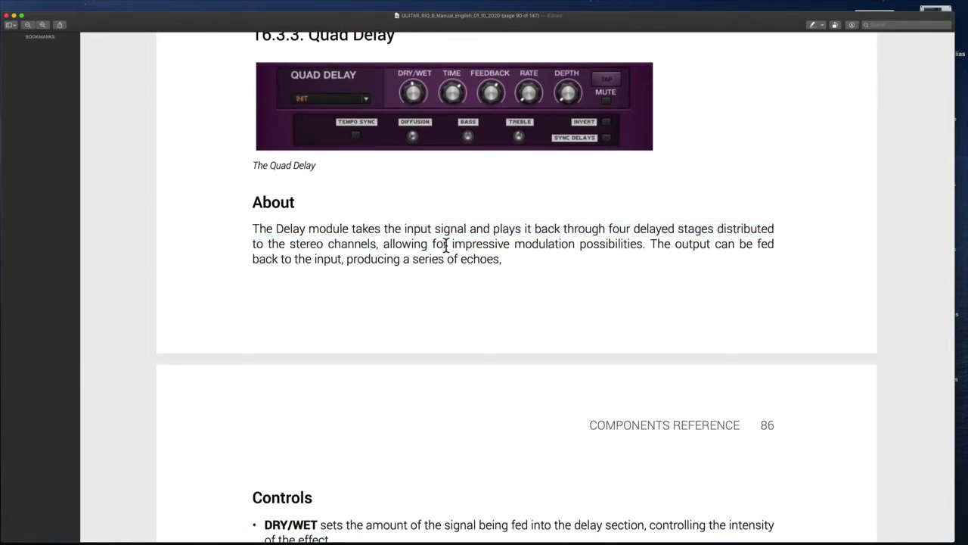
drag(394, 244, 642, 240)
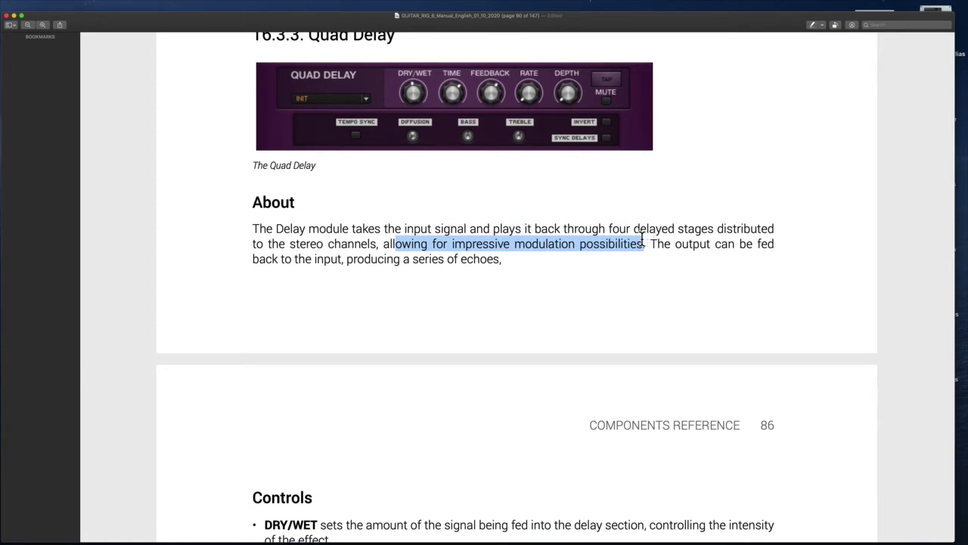
scroll(388, 283, down, 2)
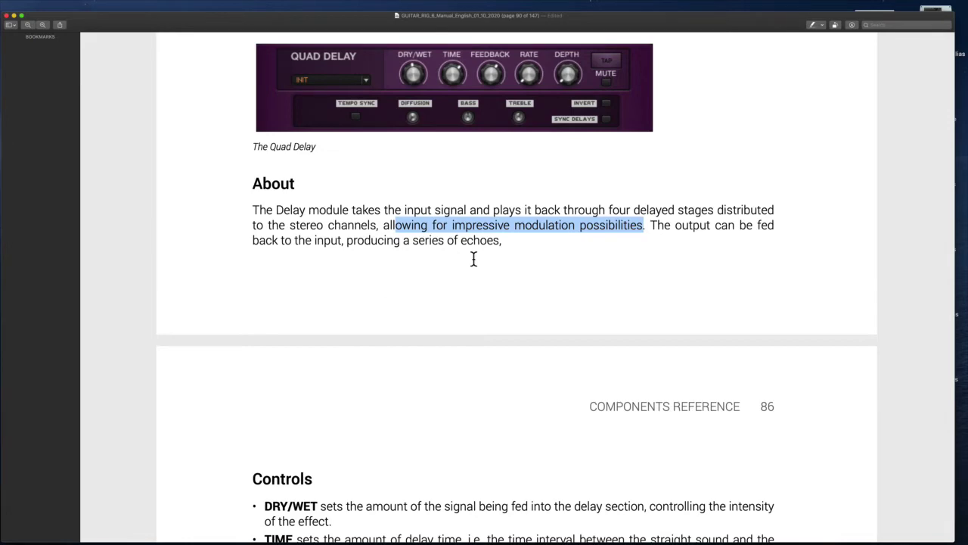
scroll(474, 259, down, 10)
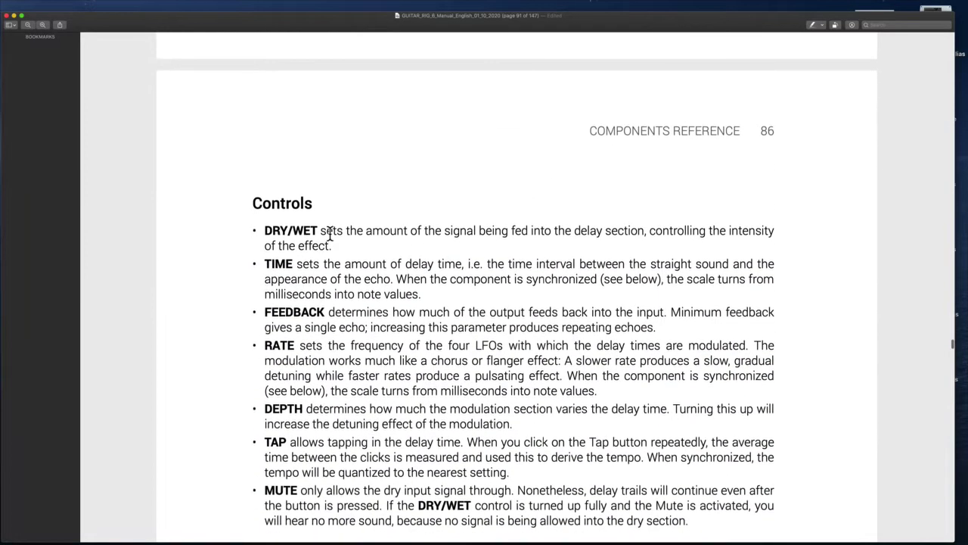
key(ctrl+Left)
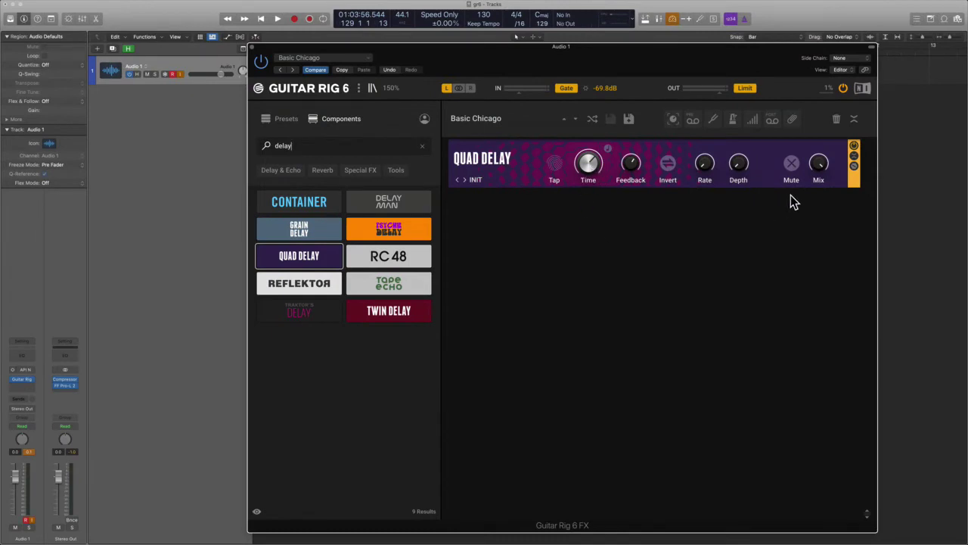
- Step Quad Delay through its presets, past 3 Delays to Awash, and tap in a delay time
click(465, 180)
click(466, 180)
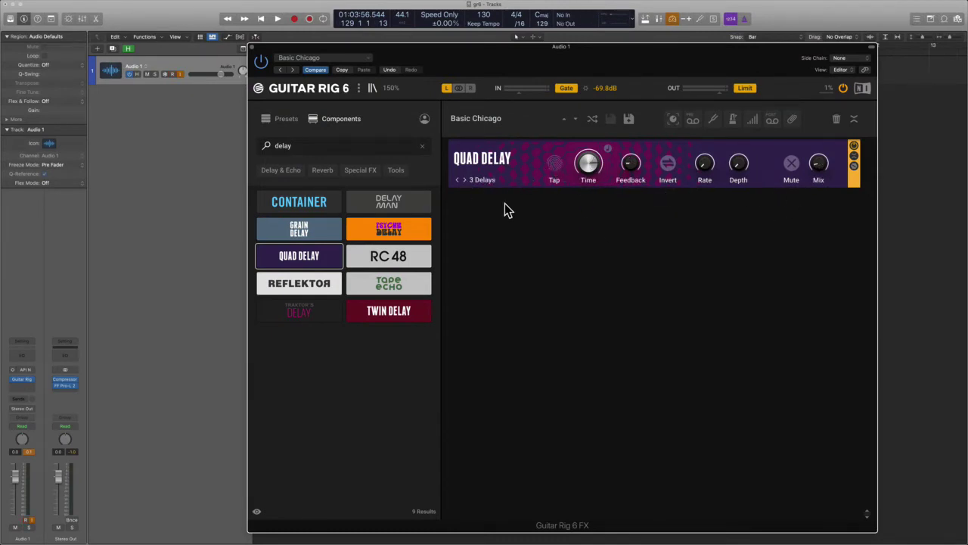
click(464, 180)
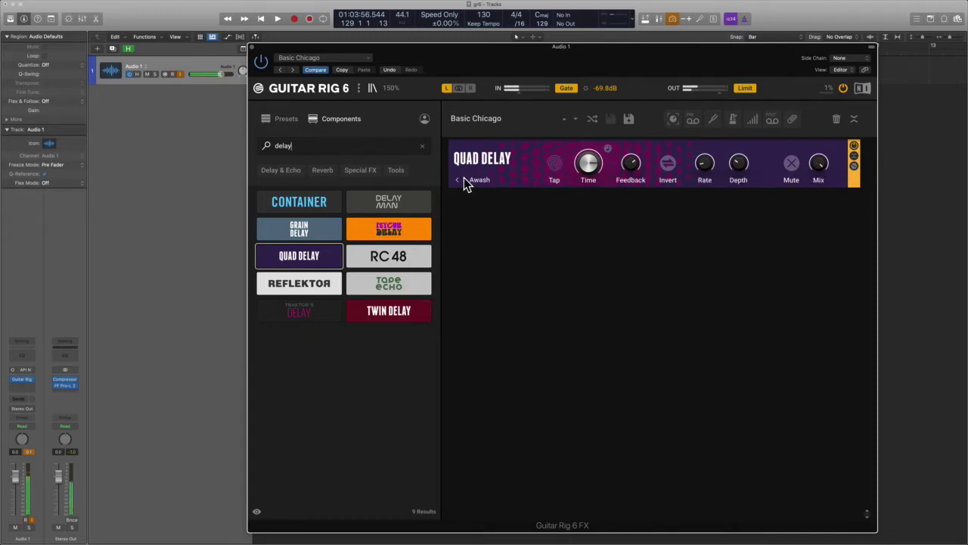
click(556, 166)
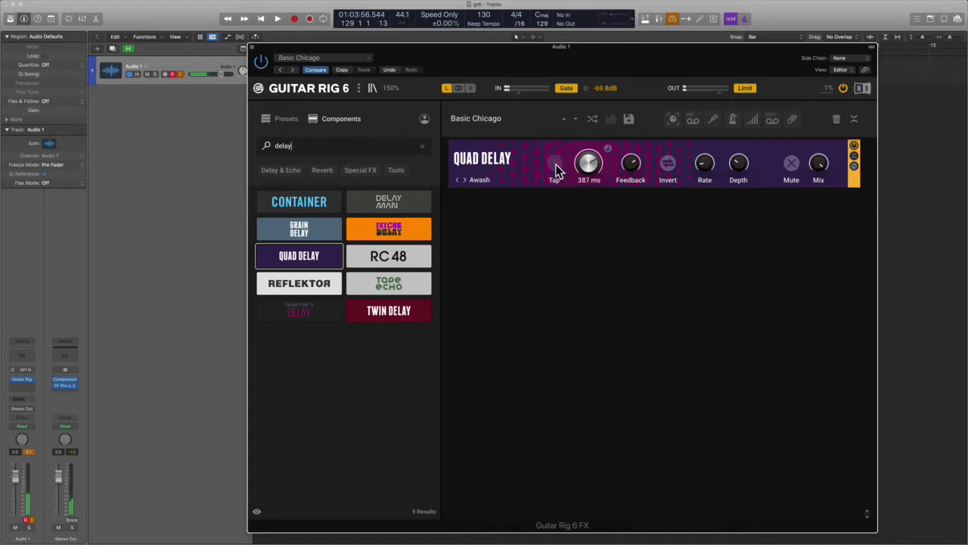
click(556, 166)
- Try tempo sync on Quad Delay's Time control together with a higher Feedback amount in the Awash preset
click(609, 149)
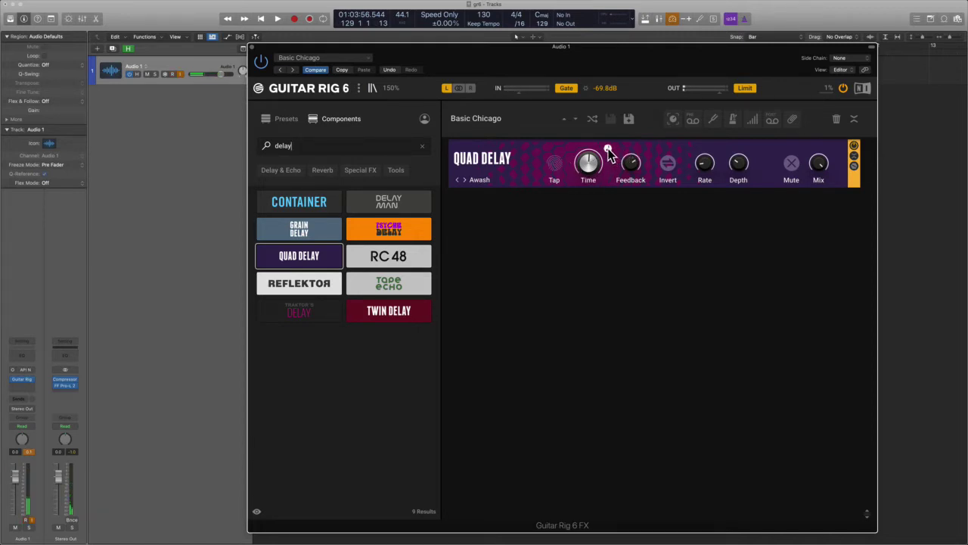
click(607, 149)
drag(631, 166, 659, 175)
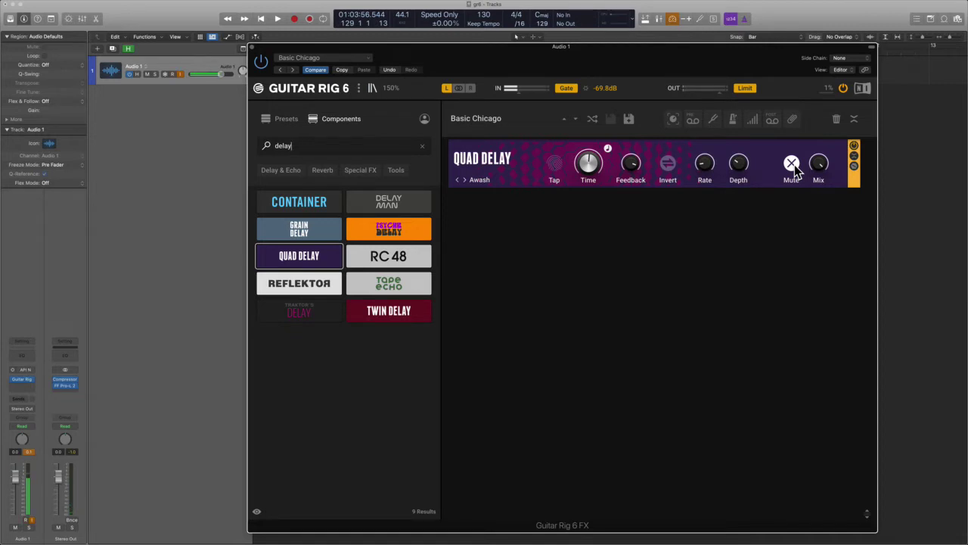
mouse_move(708, 171)
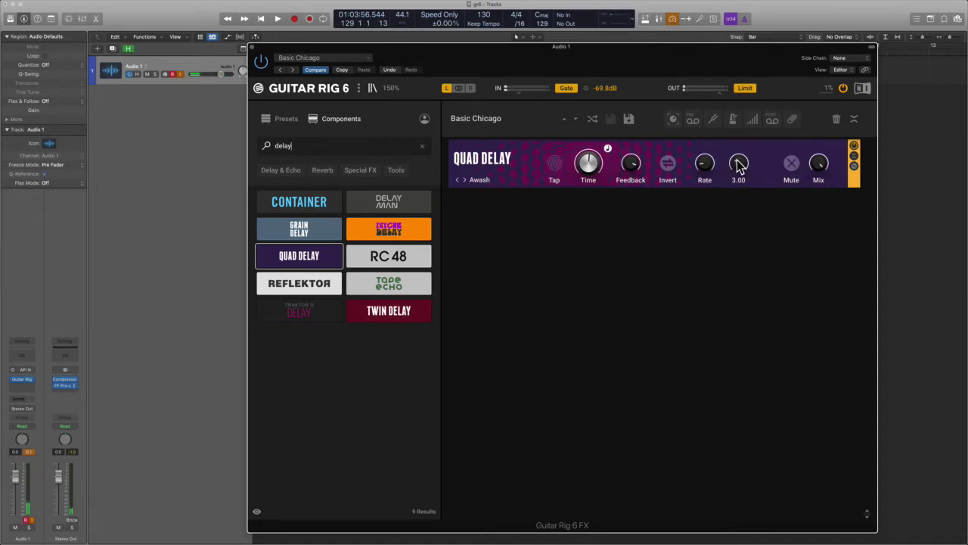
mouse_move(739, 166)
mouse_move(816, 170)
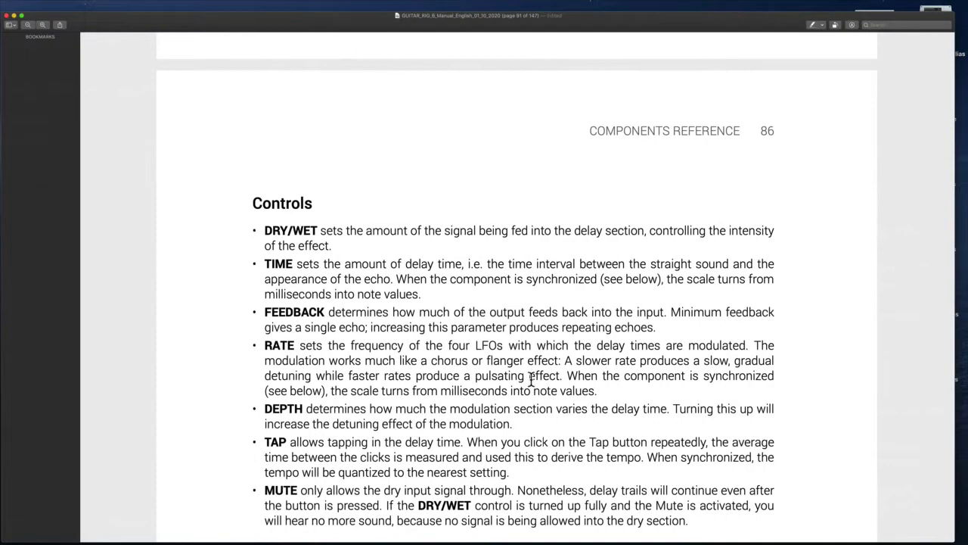
- Check the remaining Quad Delay controls in the manual PDF, and expand the component's expert controls in Guitar Rig
scroll(533, 376, down, 2)
scroll(493, 447, down, 4)
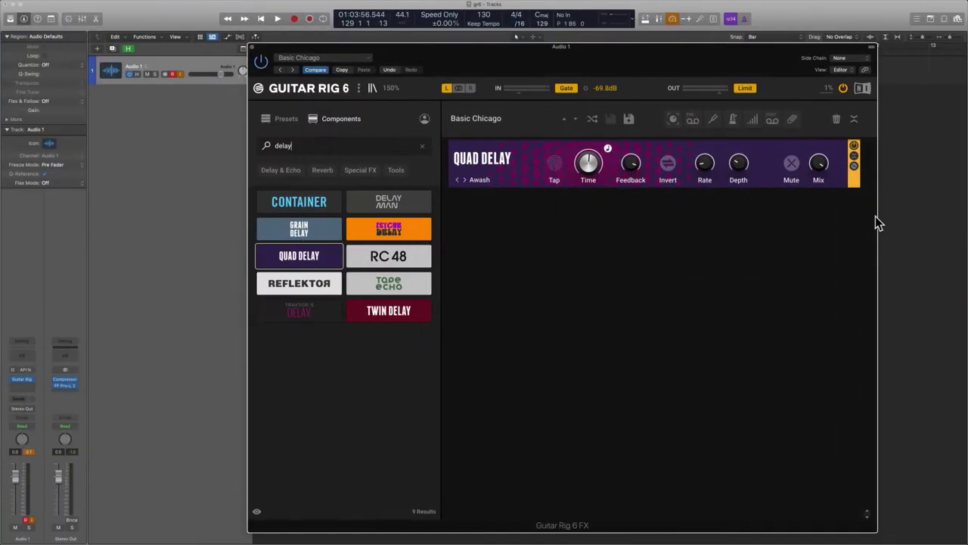
click(854, 166)
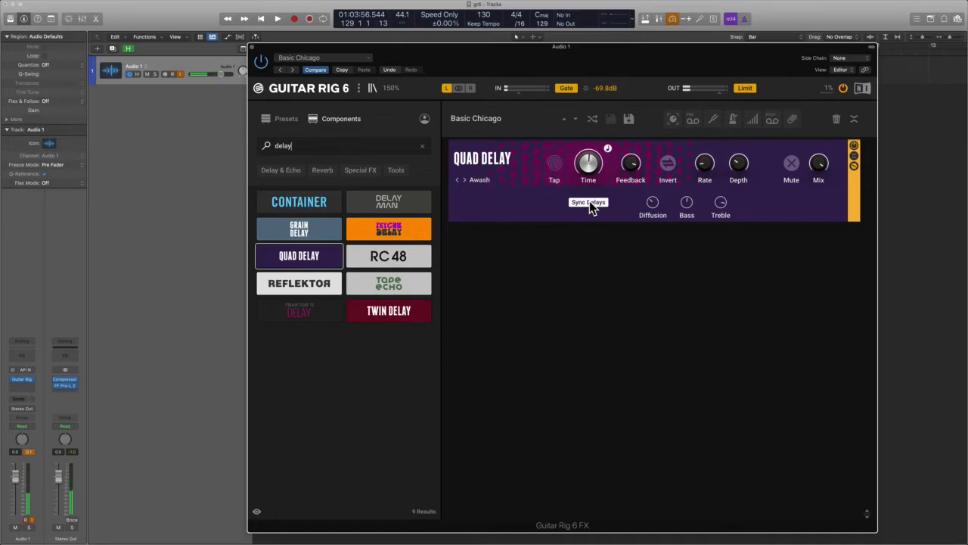
- Switch to the manual PDF and read Quad Delay's Expert Controls, highlighting the Invert description
key(ctrl+Right)
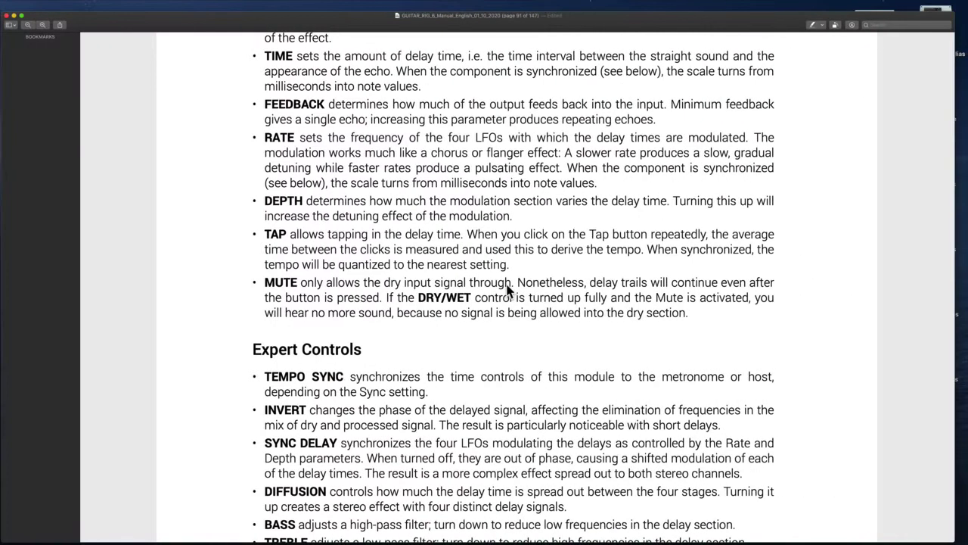
scroll(386, 449, down, 3)
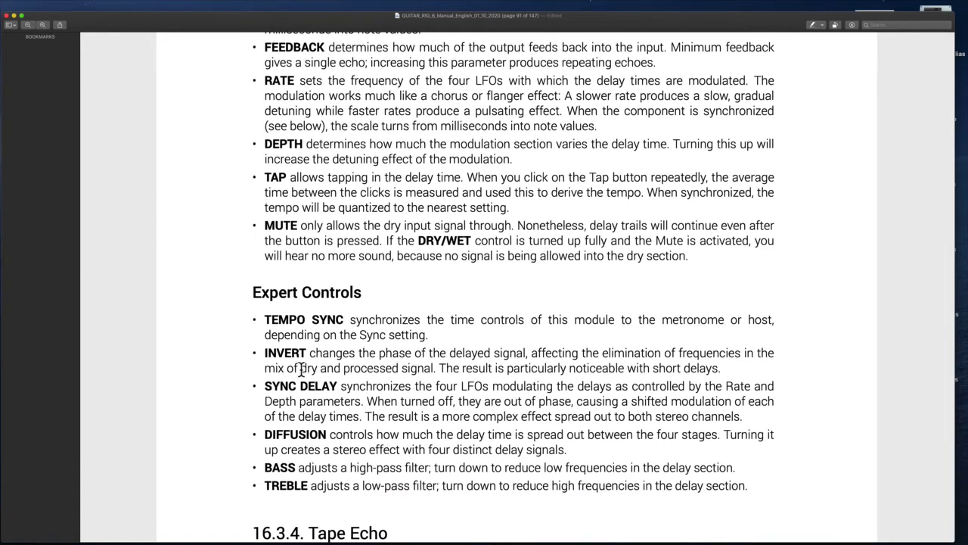
drag(342, 354, 437, 368)
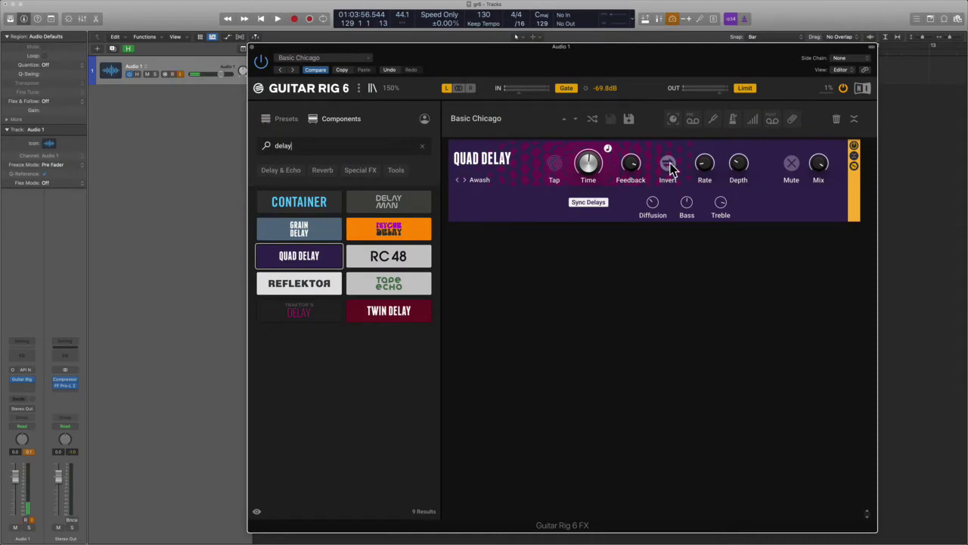
- Back in Guitar Rig, toggle Quad Delay's Invert and load the Baby Talk preset
mouse_move(633, 167)
click(668, 165)
click(464, 180)
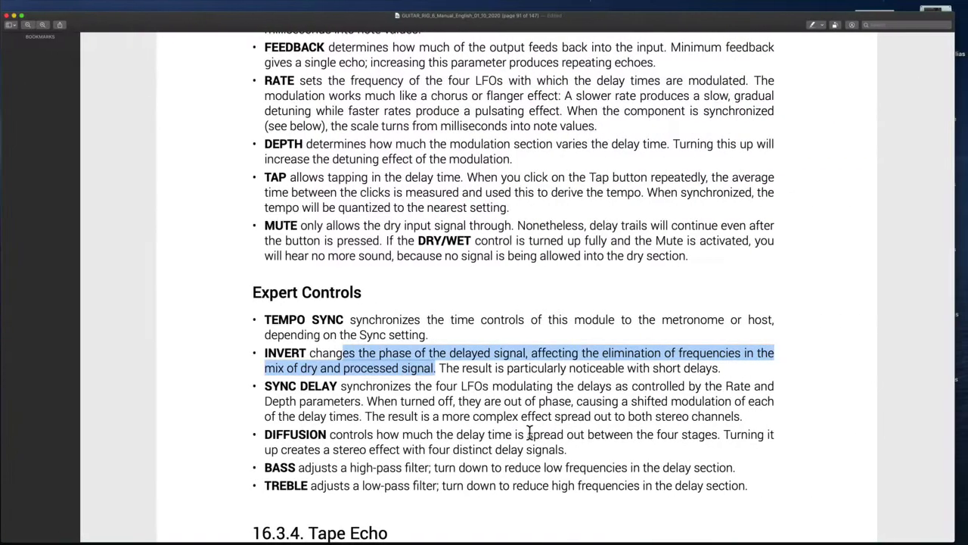
- Read the Sync Delay and Diffusion descriptions in the manual PDF, highlight the Diffusion text, and return to Guitar Rig
scroll(529, 433, down, 2)
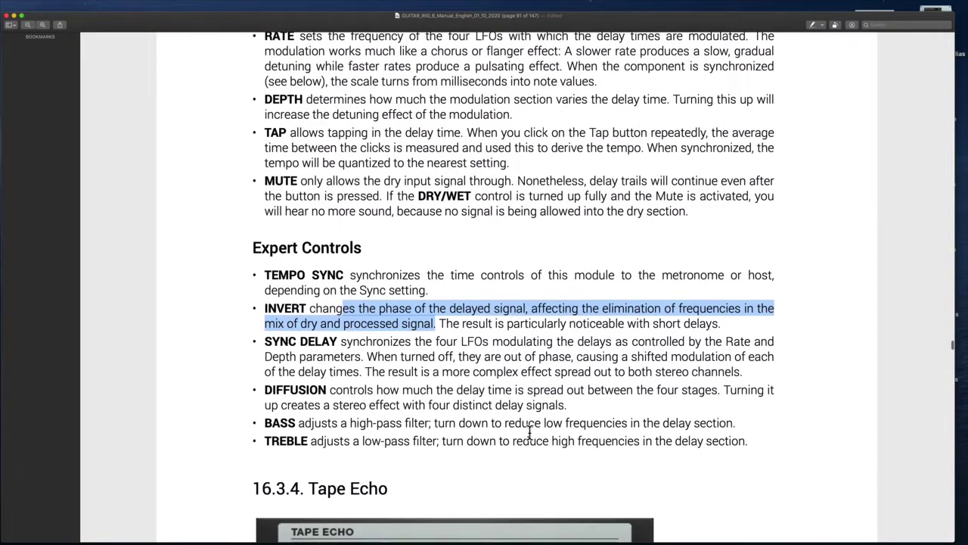
scroll(530, 432, down, 6)
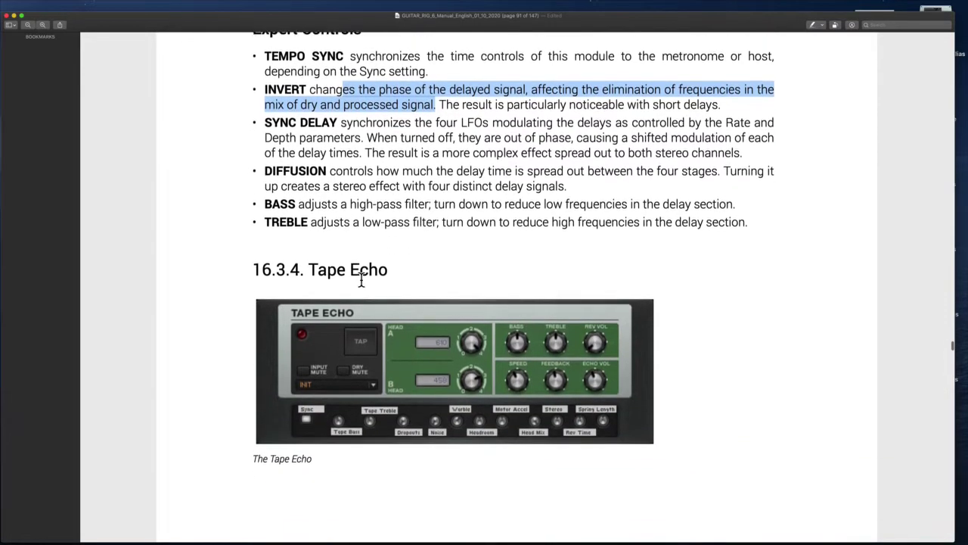
scroll(362, 279, down, 2)
scroll(332, 189, up, 1)
drag(330, 148, 720, 151)
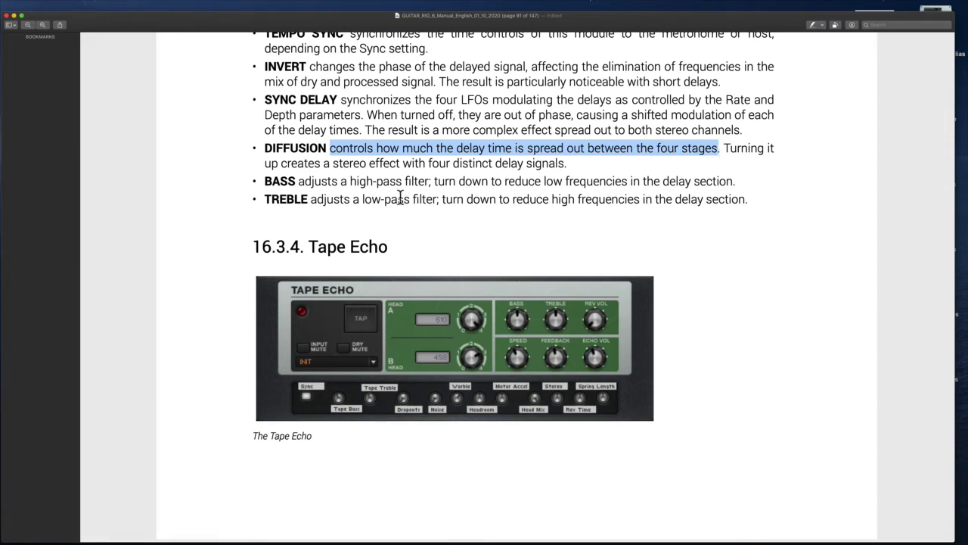
key(ctrl+Left)
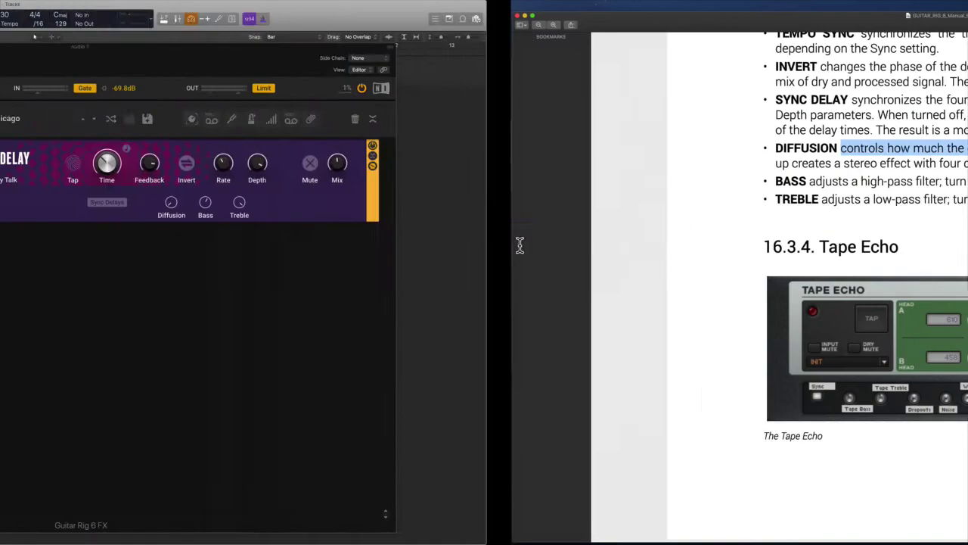
- Reduce Quad Delay's Depth, raise its Mix to full, and adjust its delay Time
mouse_move(653, 212)
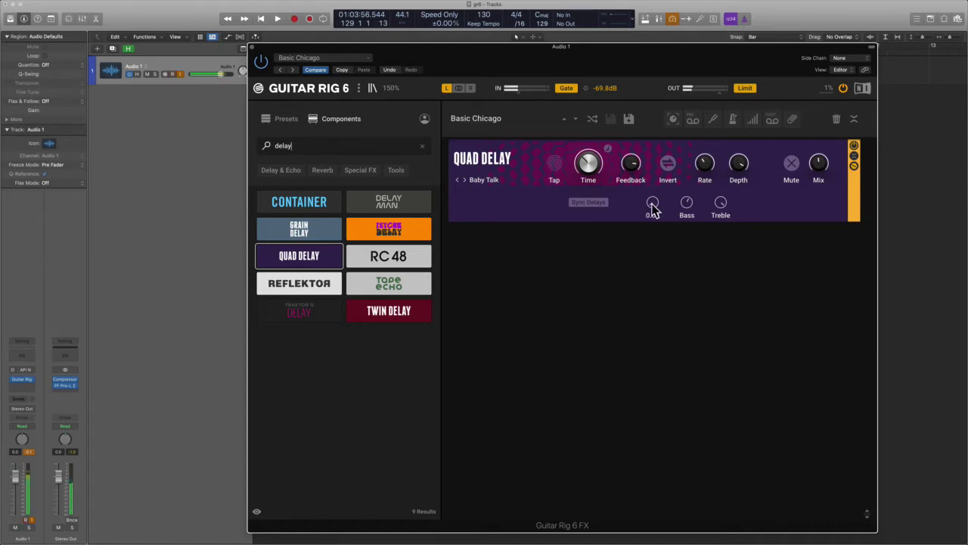
mouse_move(744, 167)
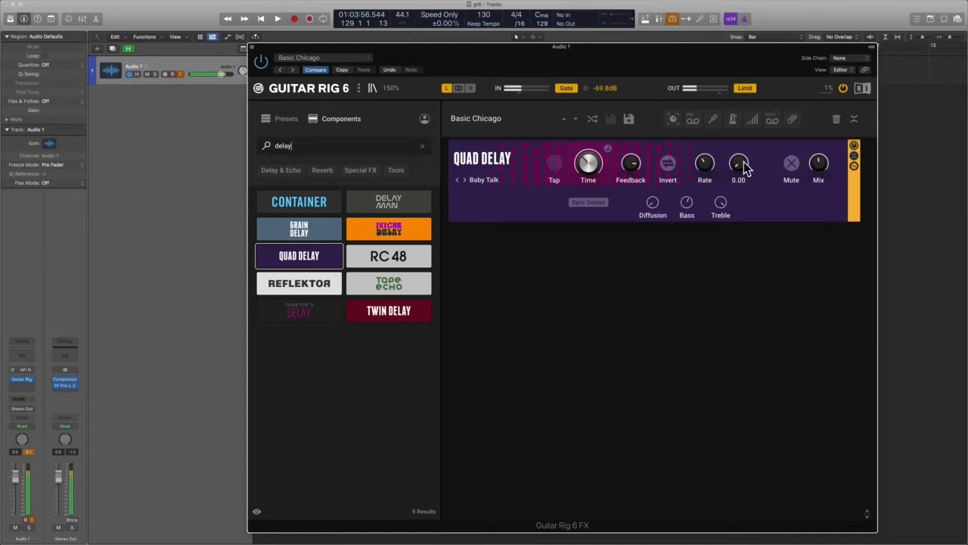
drag(745, 166, 744, 155)
mouse_move(820, 167)
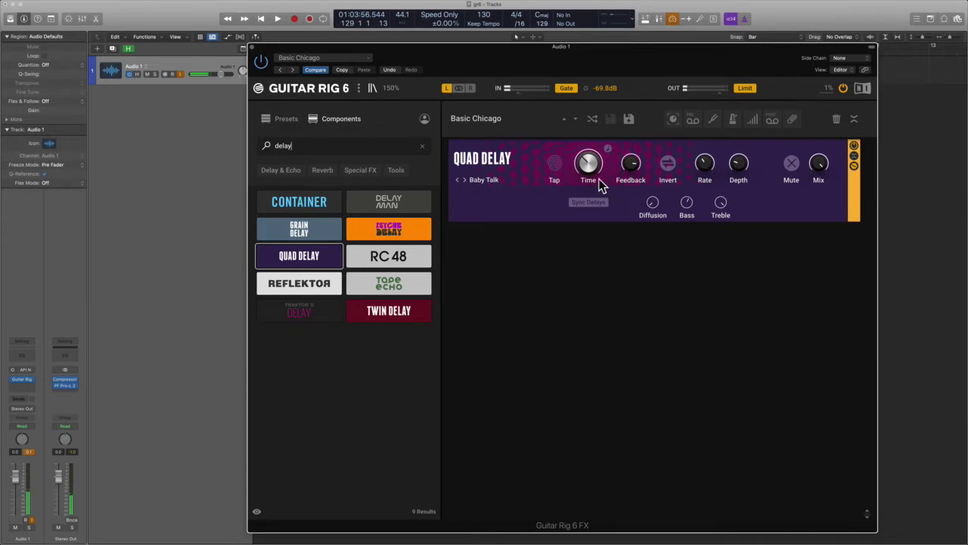
drag(600, 168, 584, 169)
- Try Quad Delay's Diffusion at 10.00, reset it, and raise it partway with a lower Feedback amount
drag(653, 203, 653, 189)
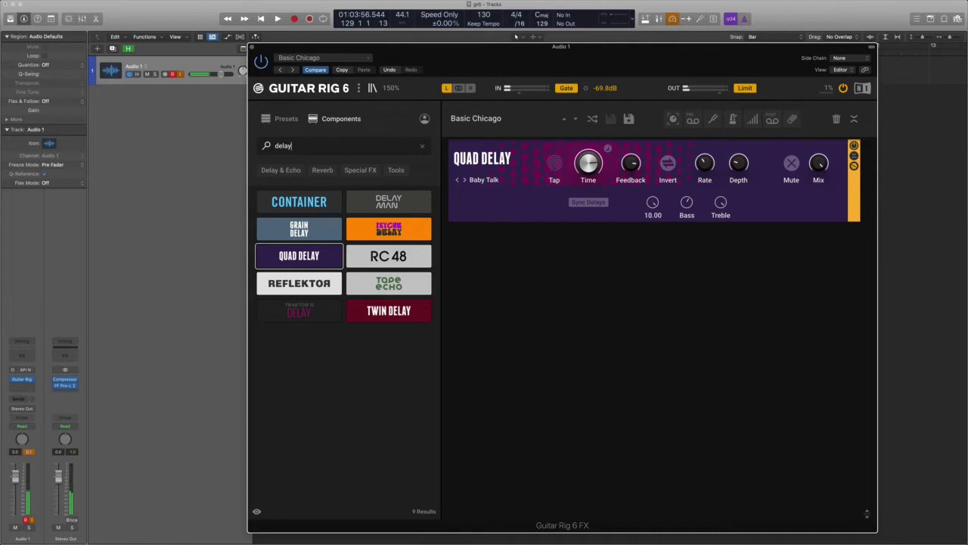
super+click(652, 203)
mouse_move(631, 165)
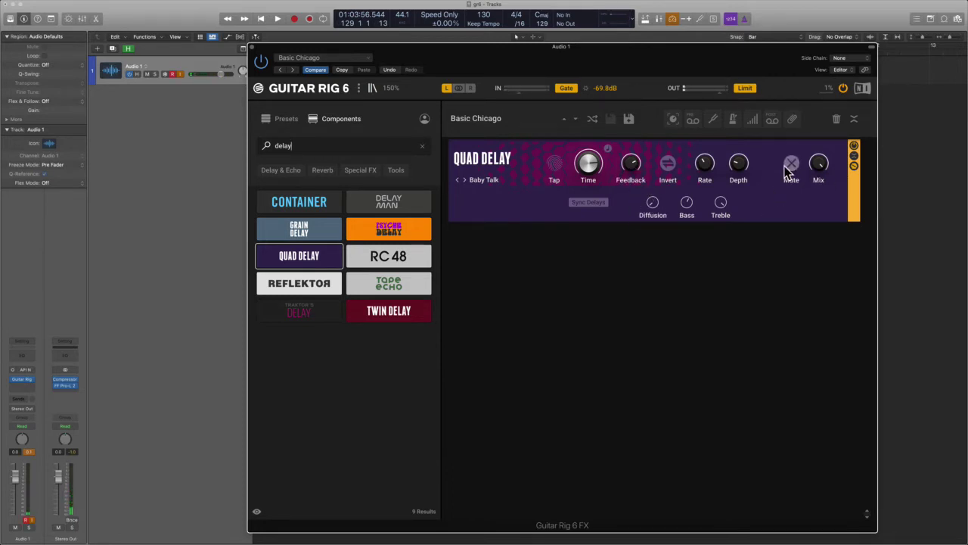
drag(653, 202, 653, 207)
- Switch to the manual PDF and skim past the Tape Echo section to TRAKTOR's Delay
key(ctrl+Right)
scroll(407, 273, up, 2)
scroll(406, 275, down, 1)
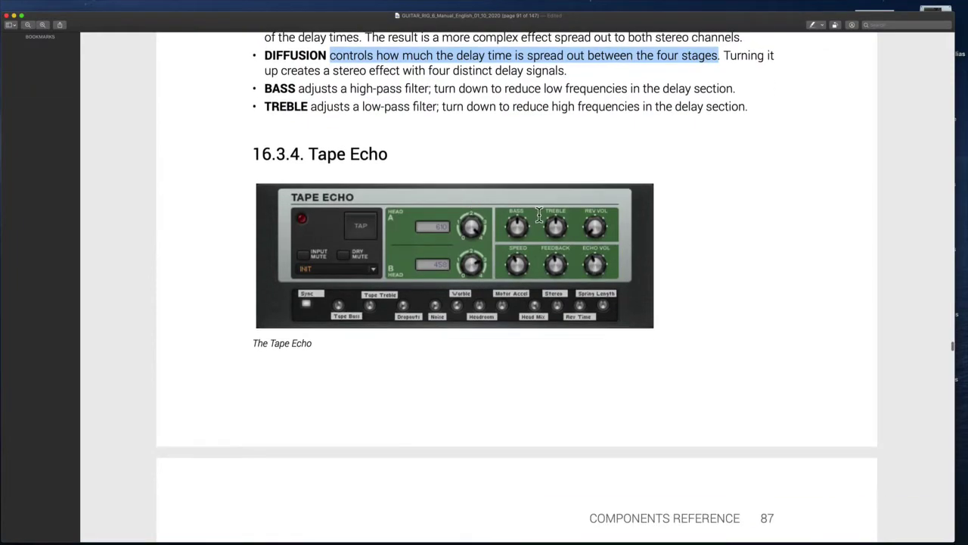
scroll(462, 331, down, 5)
scroll(463, 333, down, 5)
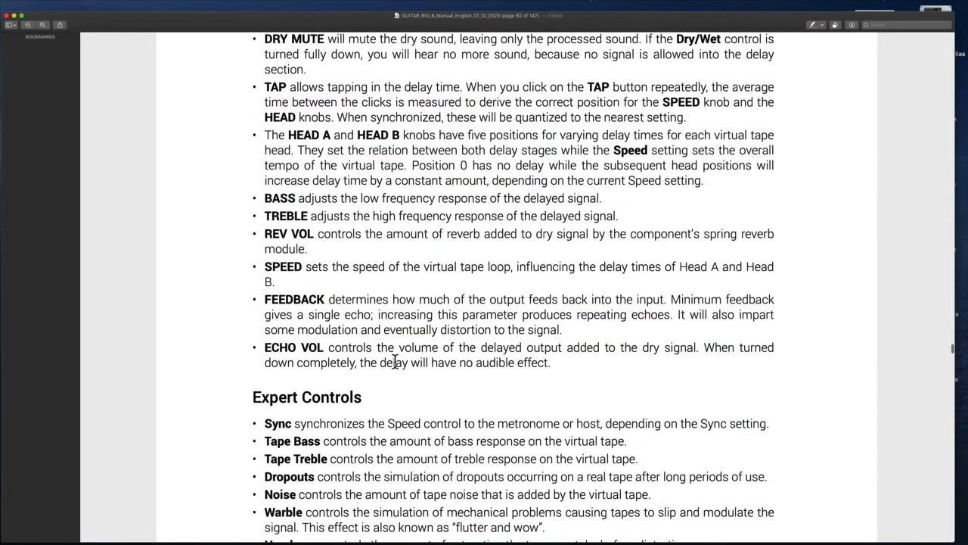
scroll(374, 362, down, 5)
scroll(376, 360, down, 5)
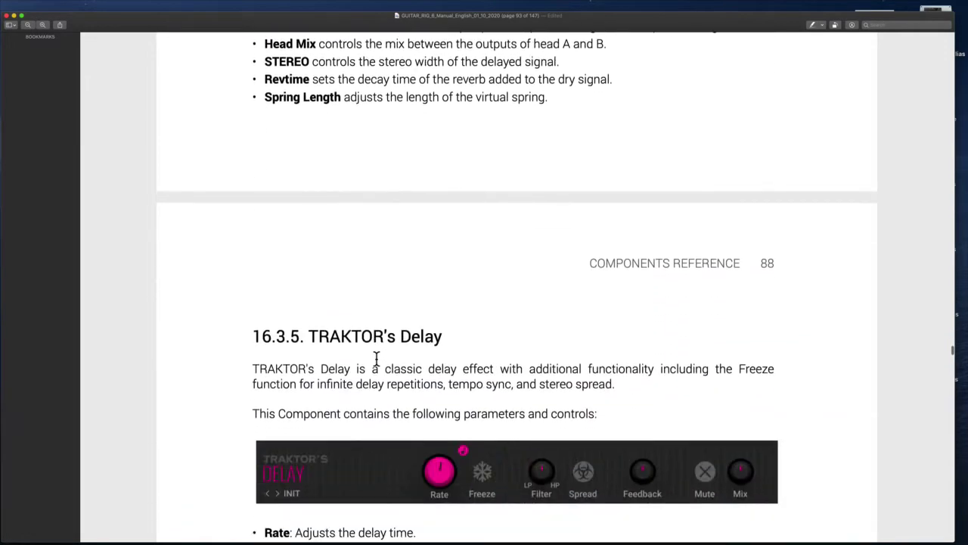
- Read the TRAKTOR's Delay introduction and its control list, highlighting the introductory description
scroll(435, 359, down, 2)
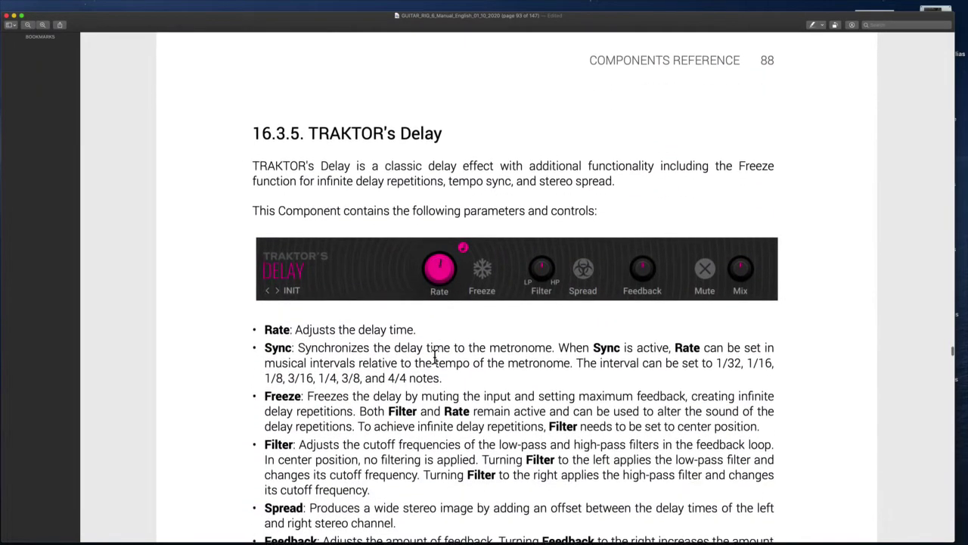
drag(335, 163, 580, 190)
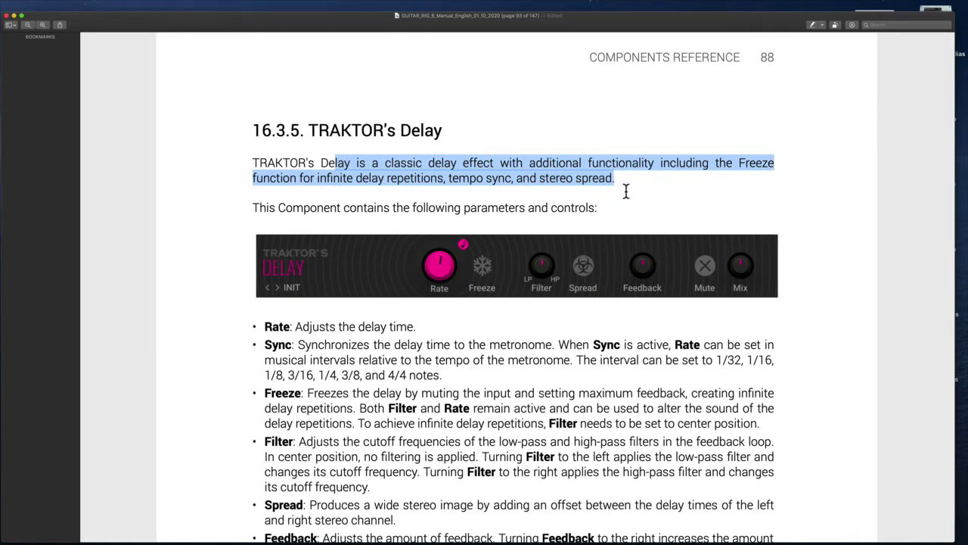
scroll(626, 191, down, 1)
scroll(626, 191, up, 1)
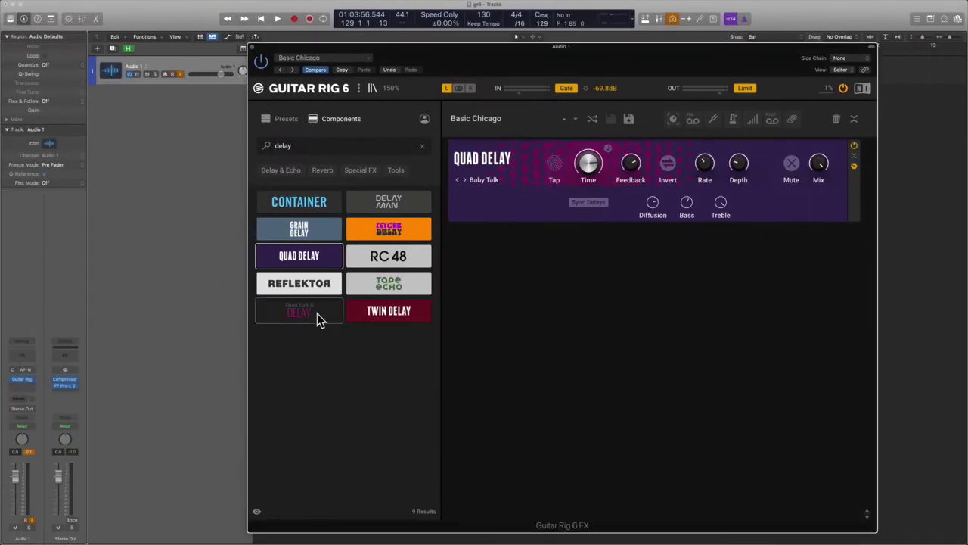
- In Guitar Rig, add TRAKTOR's Delay below a bypassed Quad Delay and try its Freeze and Filter controls
drag(316, 311, 622, 284)
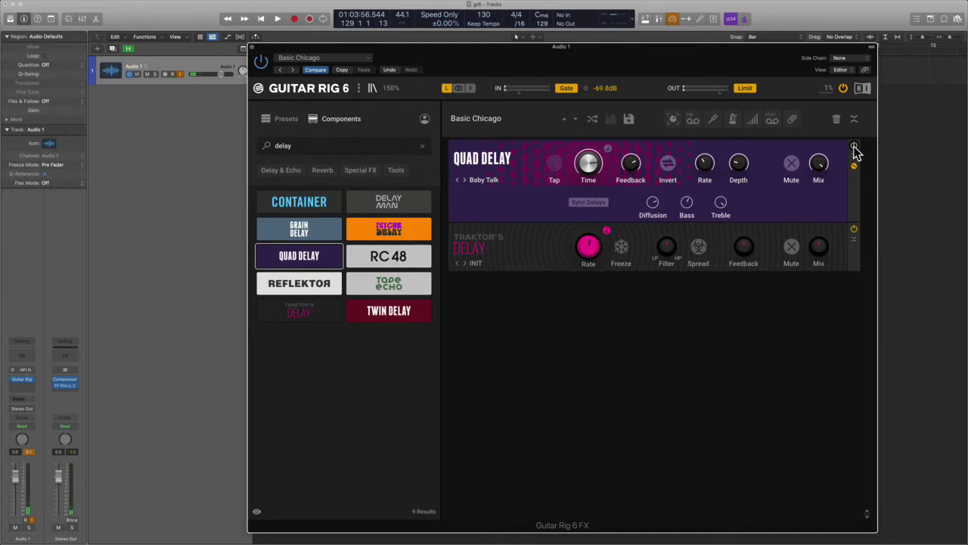
click(621, 248)
mouse_move(667, 250)
mouse_down()
mouse_move(667, 241)
mouse_move(670, 253)
mouse_up()
click(623, 255)
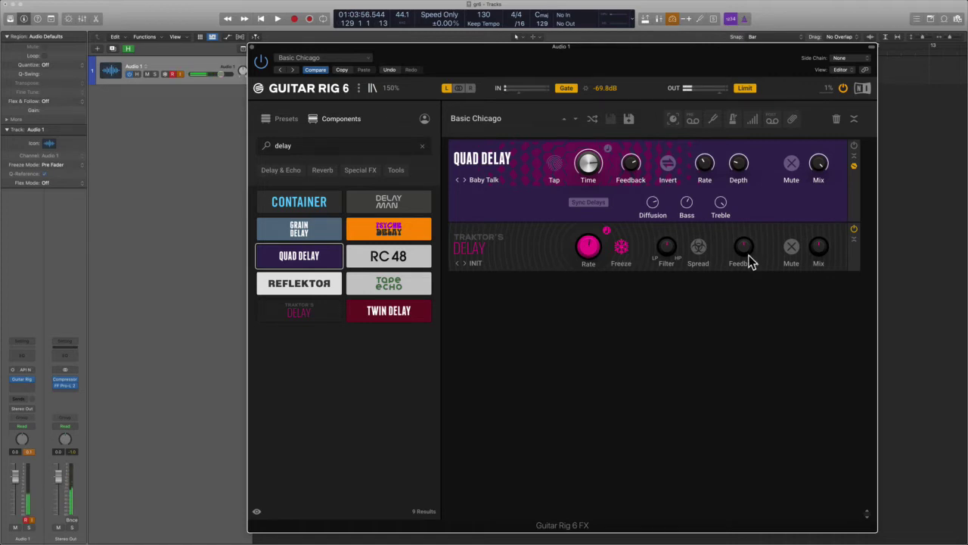
- Try TRAKTOR's Delay with Spread toggled and Rate changed, and switch Freeze off
click(698, 249)
drag(589, 246, 589, 251)
click(621, 247)
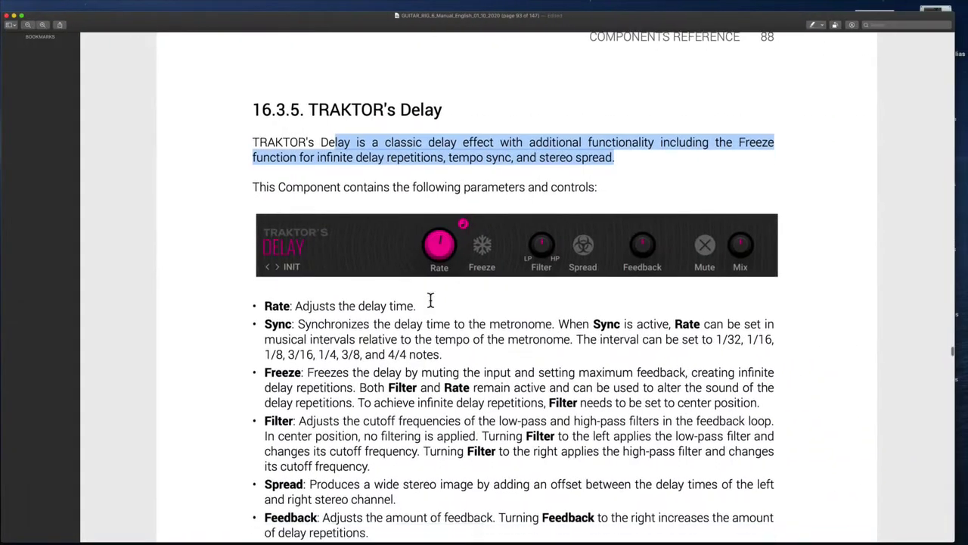
- Switch to the manual PDF, skim past the remaining delay components to section 16.4, and read the Distortion introduction
scroll(431, 302, down, 8)
scroll(431, 300, down, 15)
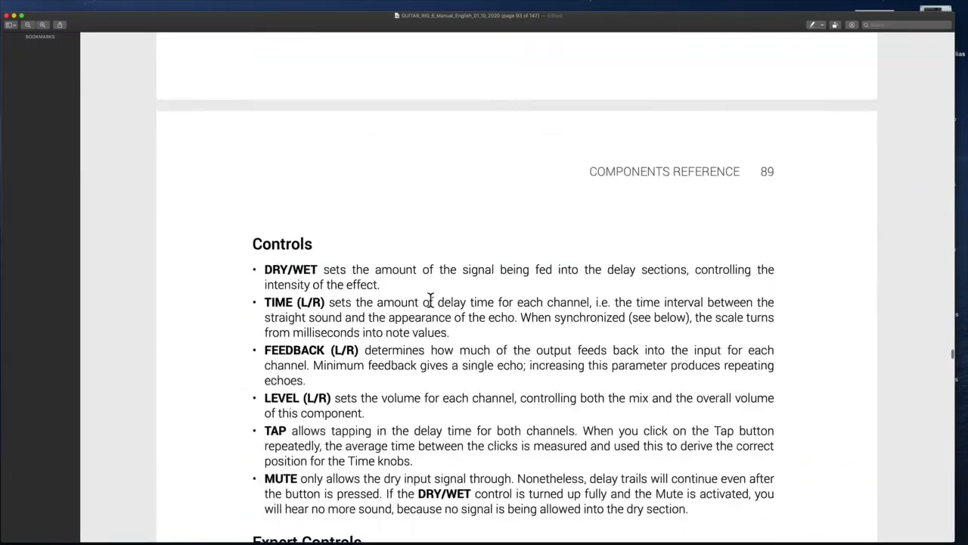
scroll(430, 298, down, 2)
scroll(408, 249, up, 2)
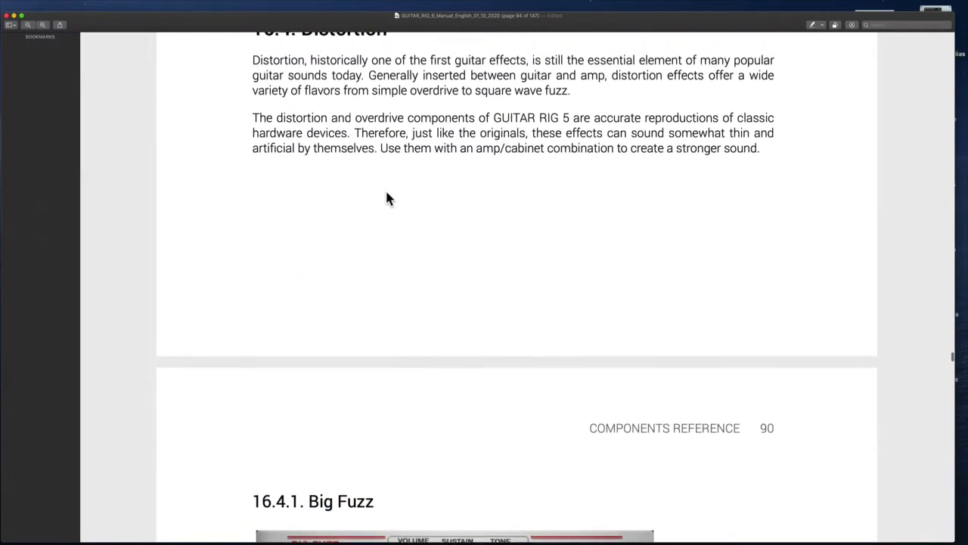
drag(335, 91, 778, 101)
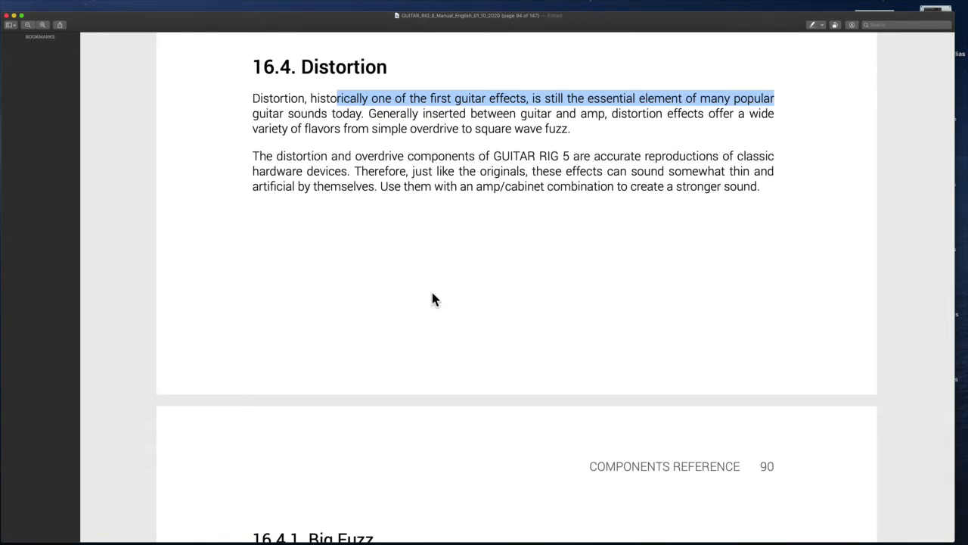
drag(423, 113, 567, 130)
click(521, 304)
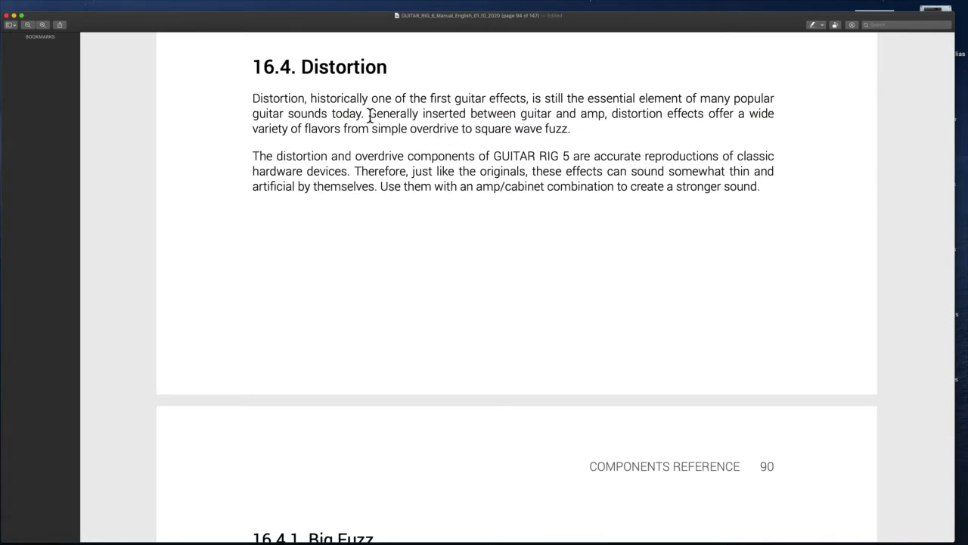
- Highlight the sentence starting "Generally inserted between guitar and amp" in the Distortion introduction
drag(369, 113, 484, 115)
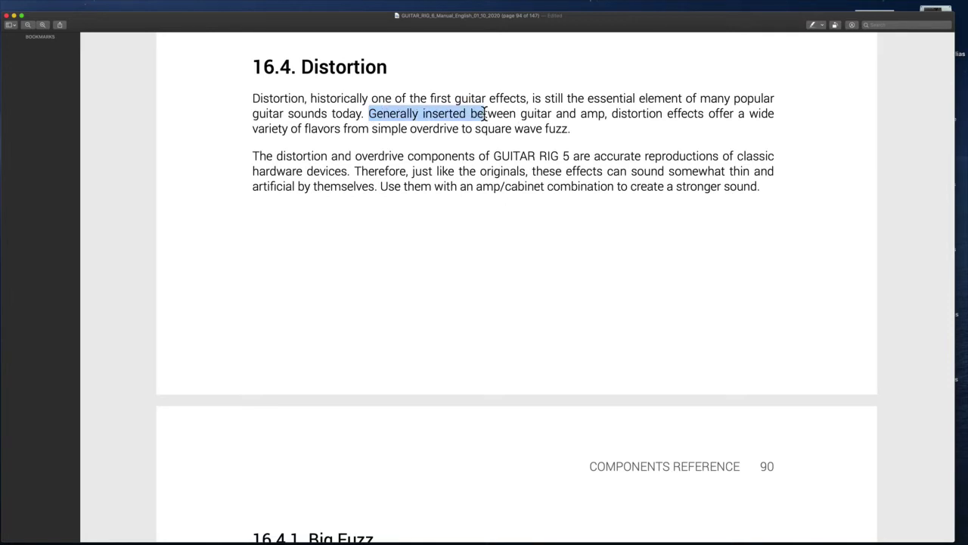
click(529, 112)
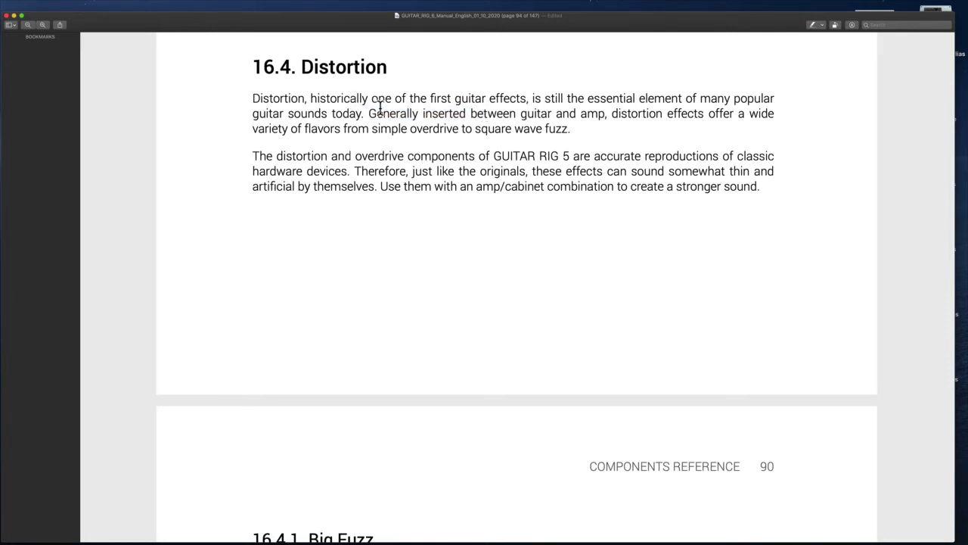
drag(370, 114, 597, 128)
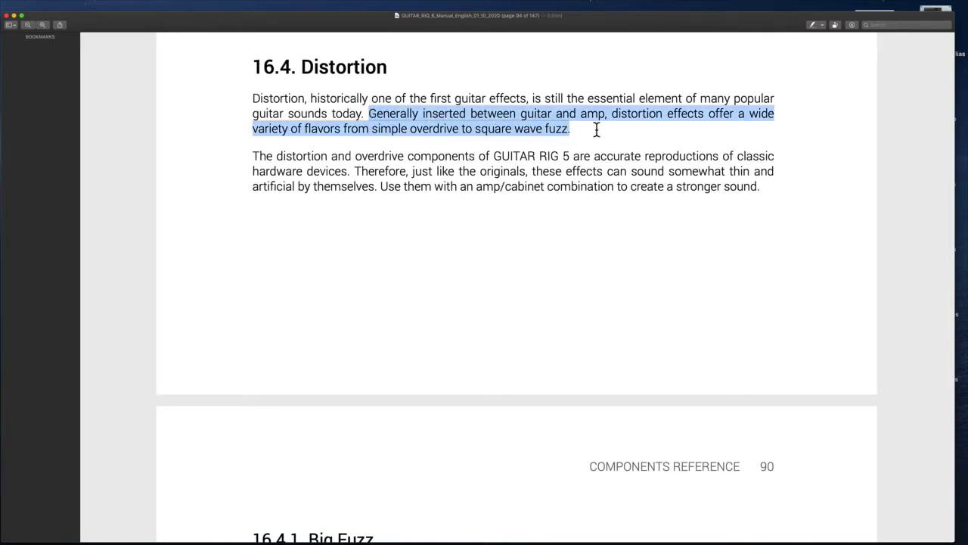
click(812, 25)
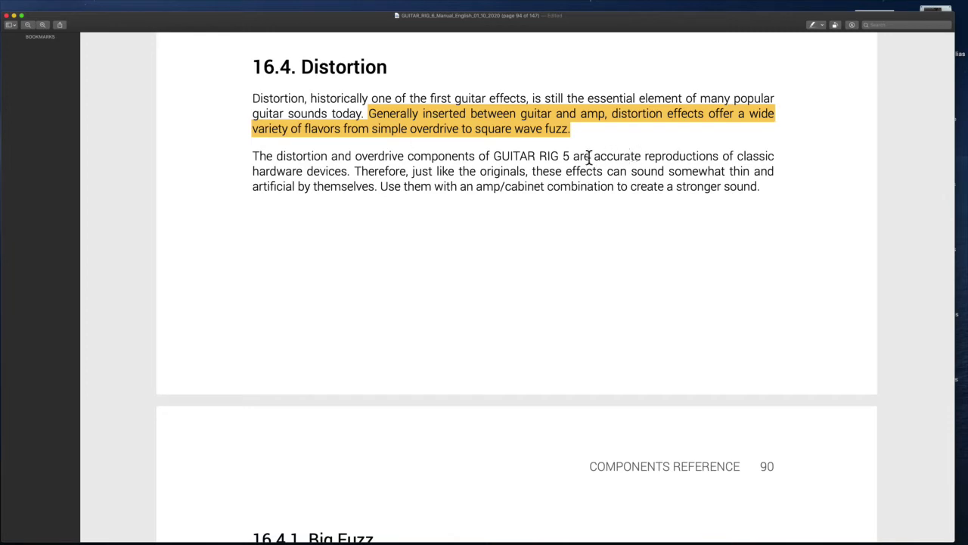
drag(561, 156, 574, 158)
click(558, 237)
- Skim past Big Fuzz and BITE to section 16.4.3 and read the Cat's About description
scroll(558, 236, down, 10)
scroll(557, 233, down, 15)
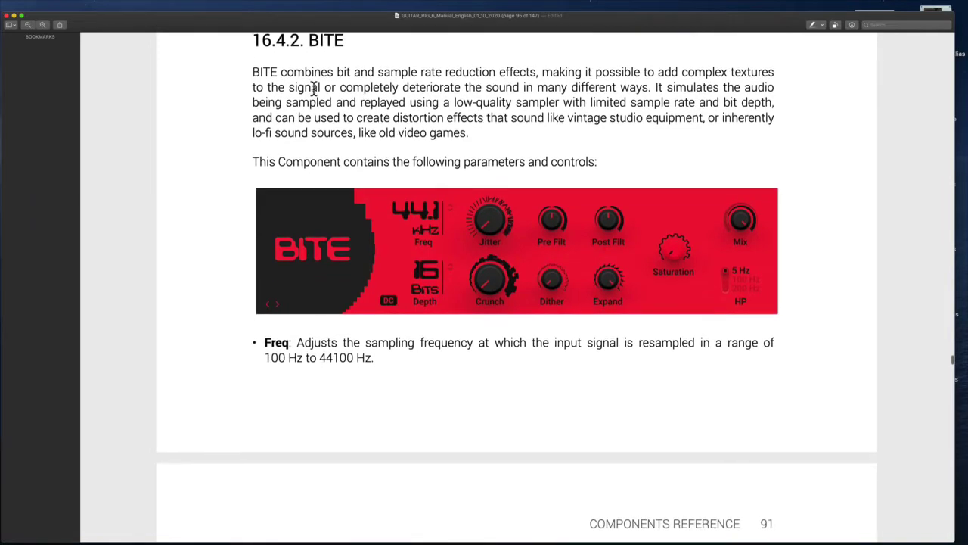
drag(313, 88, 413, 162)
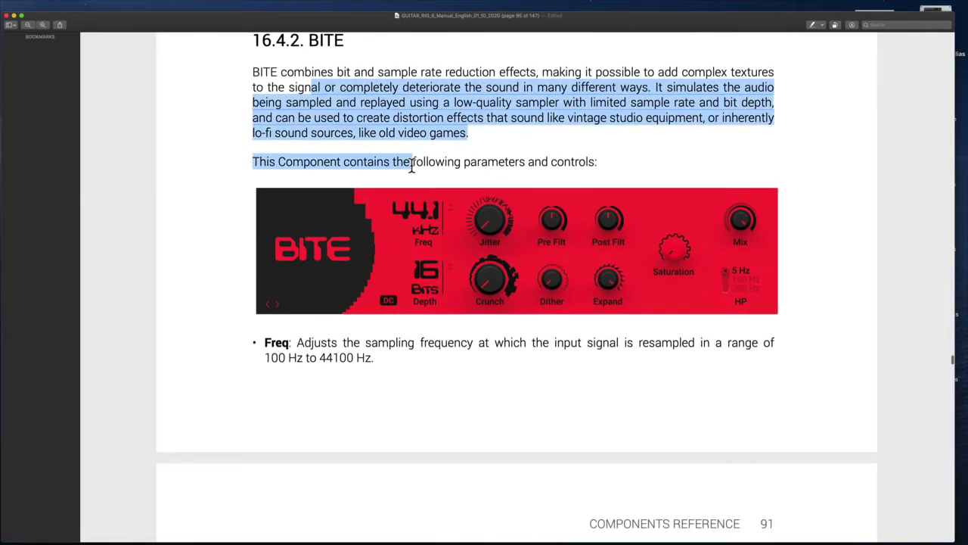
click(463, 143)
scroll(466, 209, down, 12)
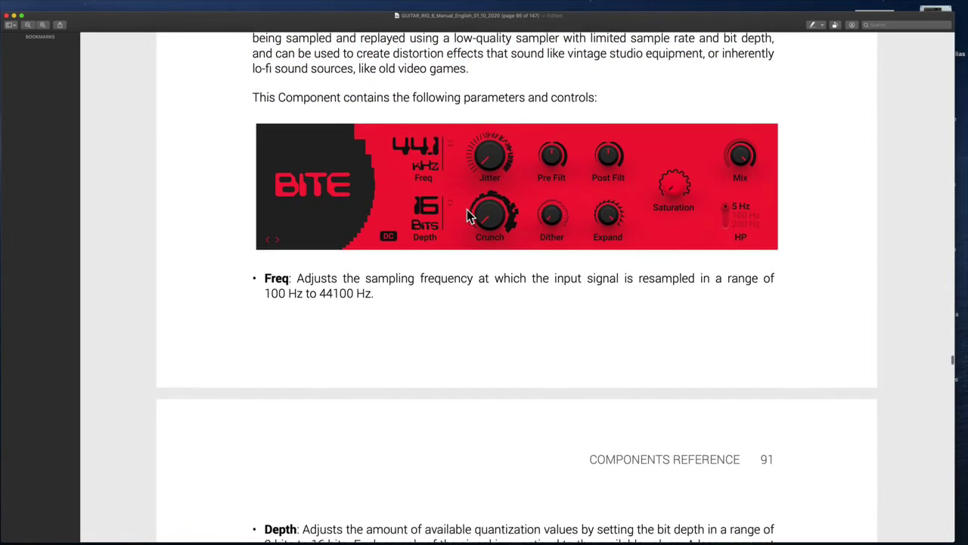
scroll(467, 214, down, 16)
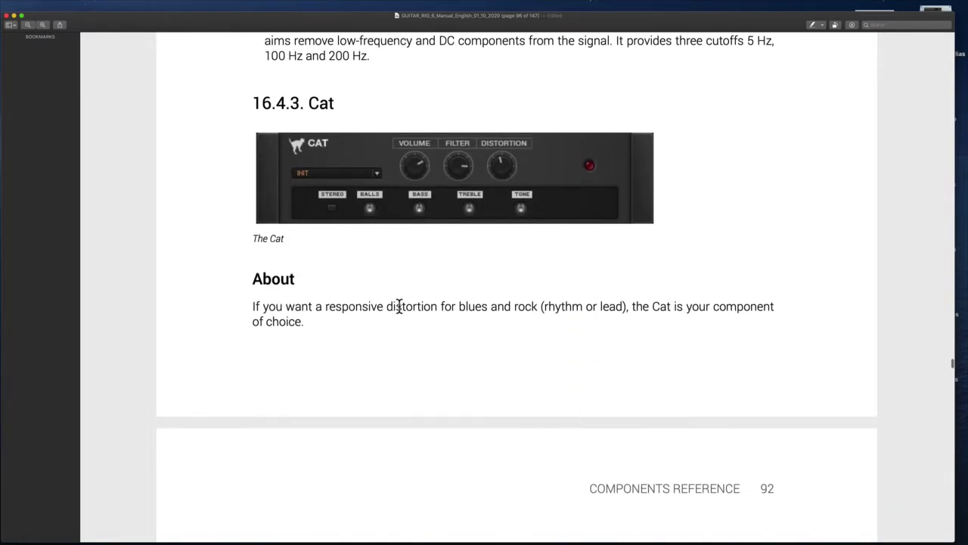
drag(276, 306, 530, 326)
click(525, 337)
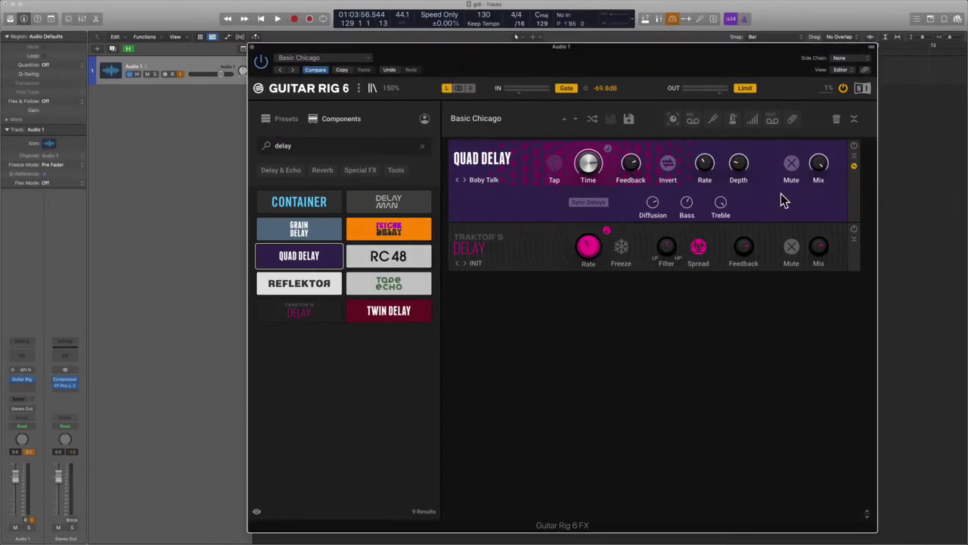
- In Guitar Rig, clear the rack, search the components for "cat" and add the Cat distortion
click(837, 121)
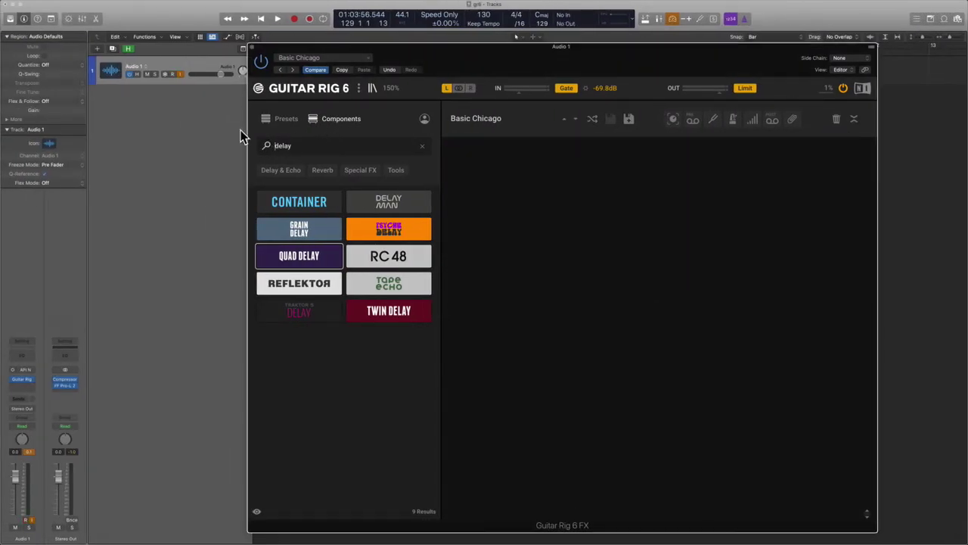
key(super+a)
text(cat)
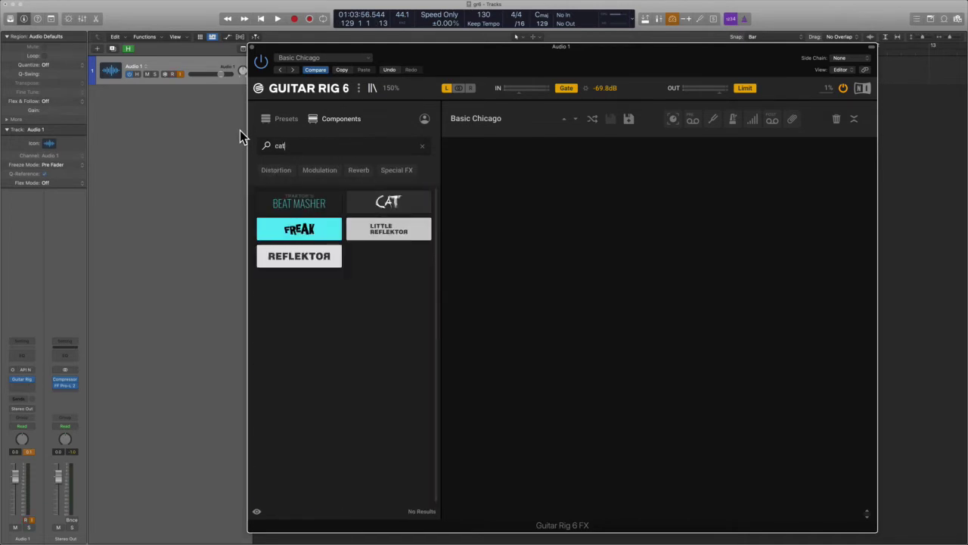
double_click(387, 205)
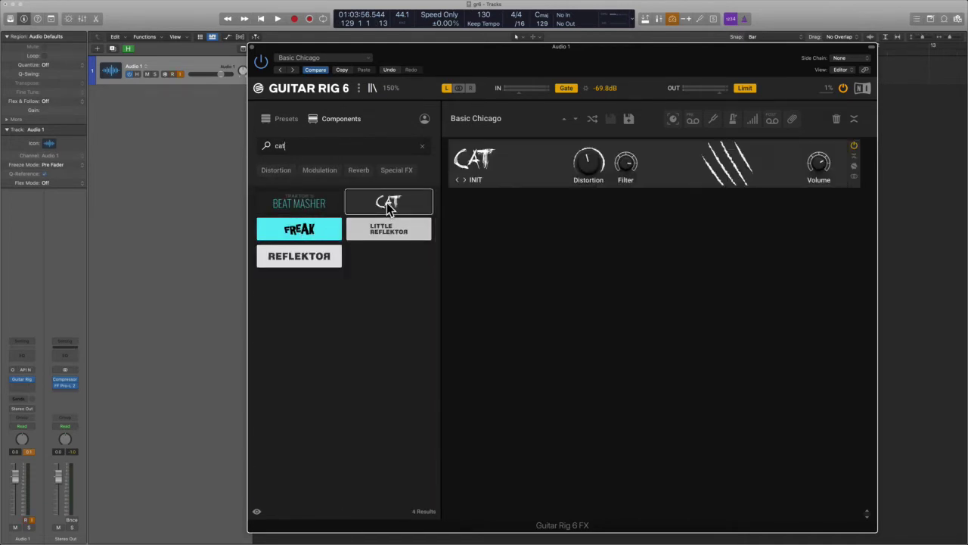
- Switch the Cat to its Boost preset and set its Volume to 7.94
click(464, 180)
mouse_move(496, 178)
click(839, 174)
click(464, 179)
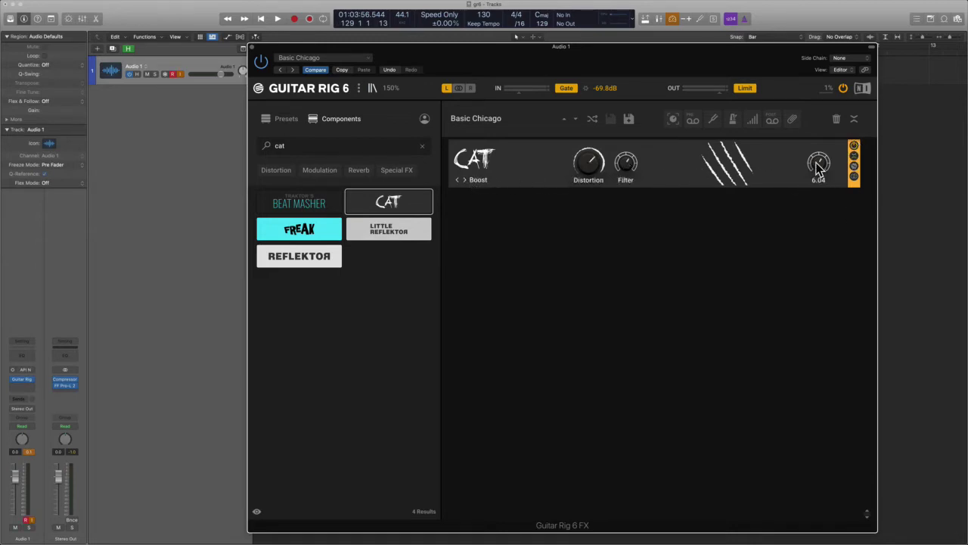
mouse_move(819, 162)
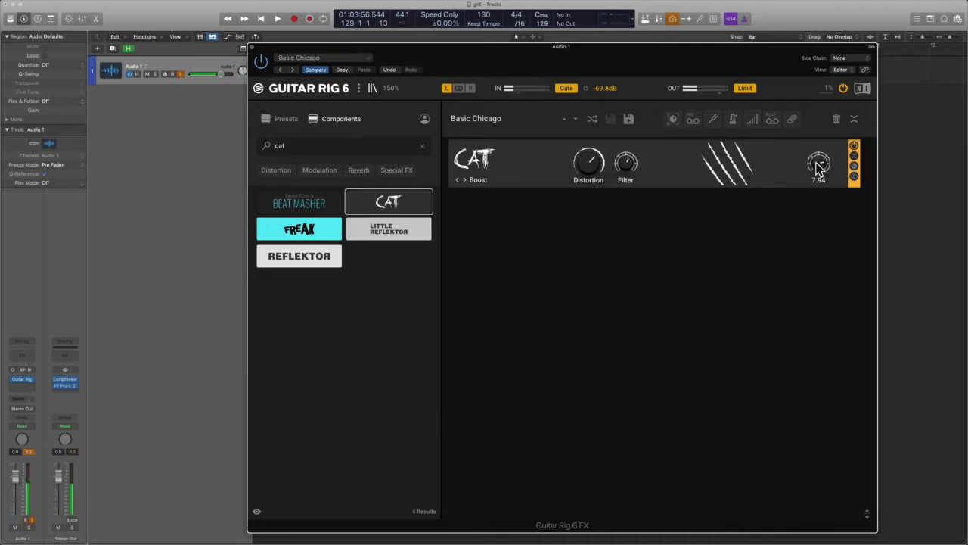
- Return to the manual PDF, skim from the Cat controls to section 16.4.8 and read the Gain Booster description
key(ctrl+Right)
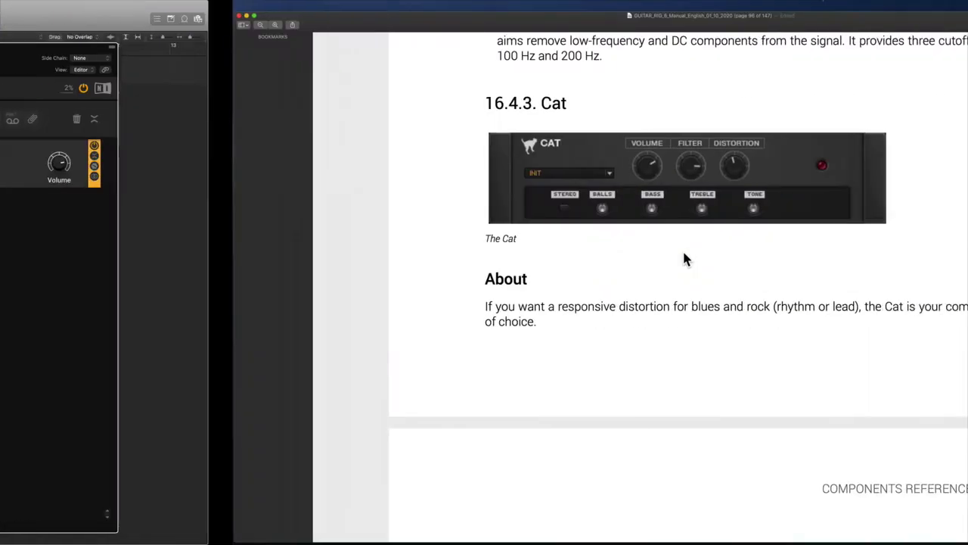
scroll(486, 344, down, 6)
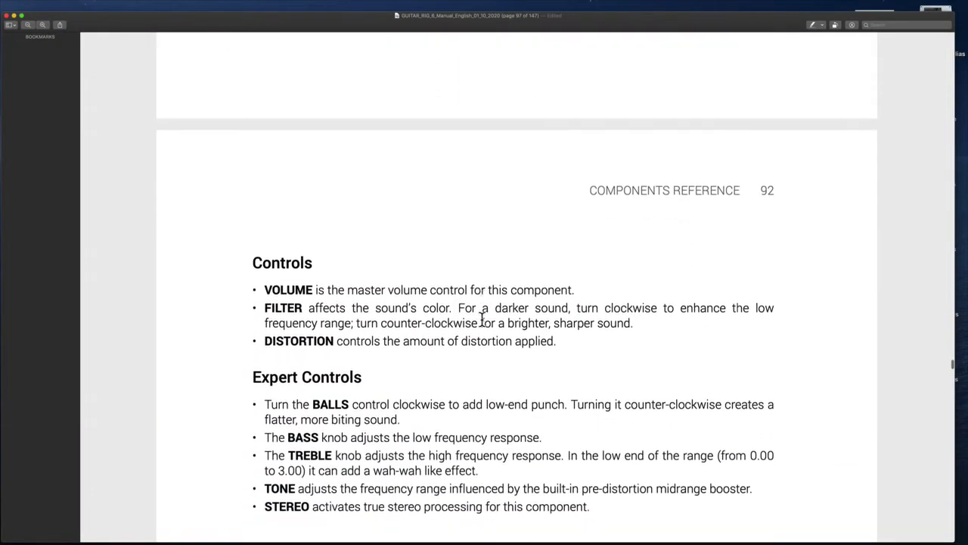
scroll(482, 319, down, 20)
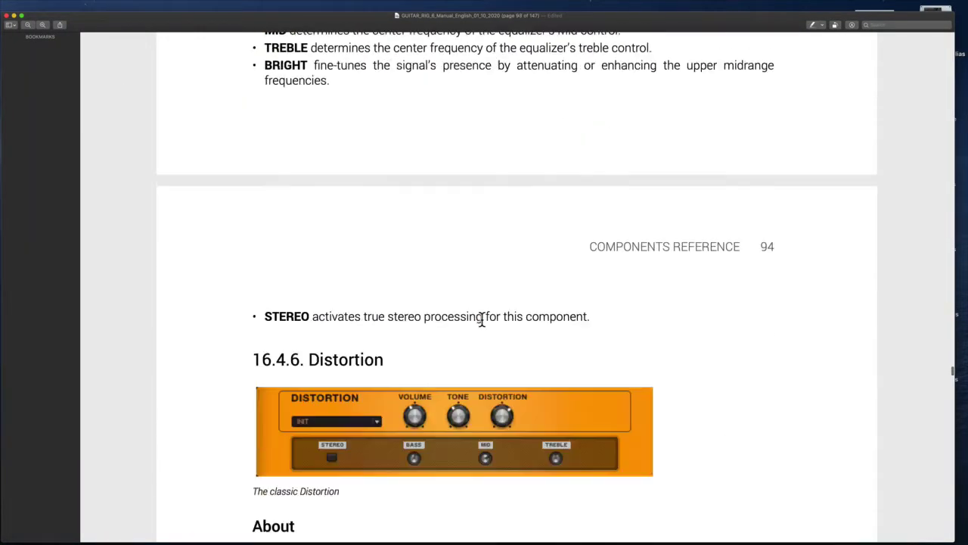
scroll(482, 319, down, 10)
scroll(480, 320, up, 10)
scroll(480, 320, down, 4)
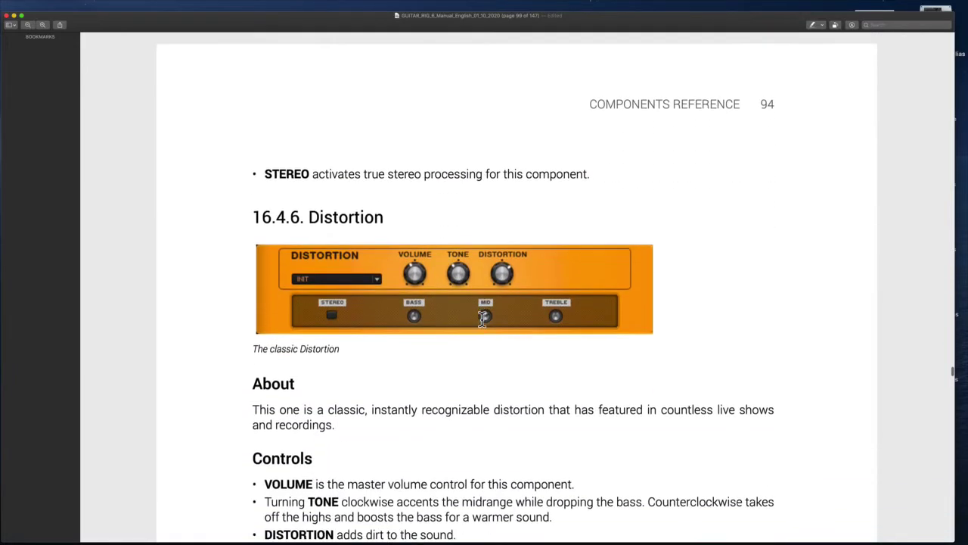
scroll(481, 319, down, 20)
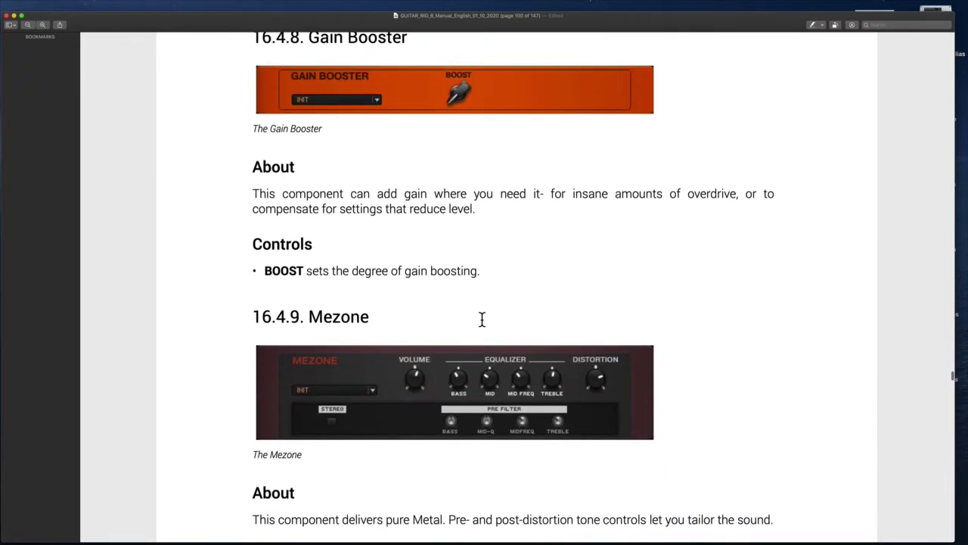
scroll(482, 320, up, 2)
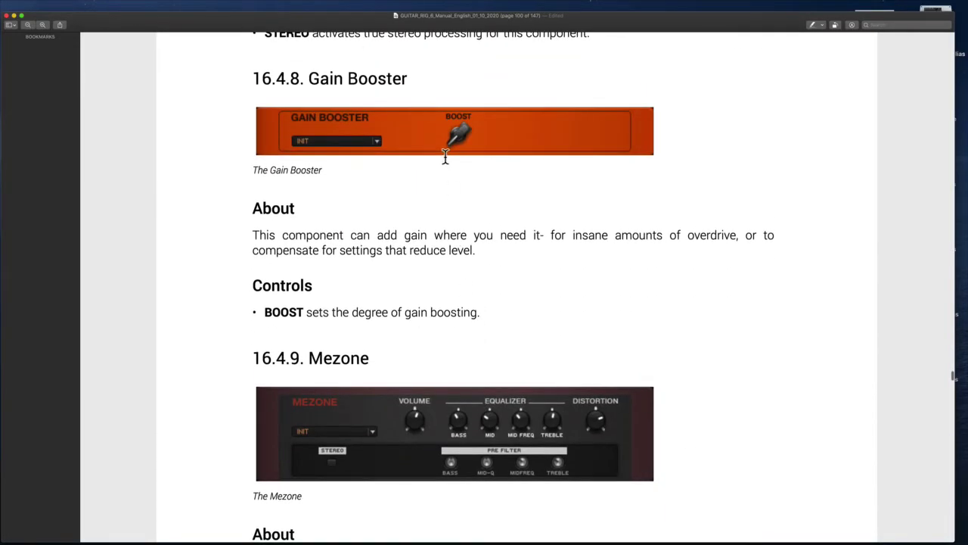
drag(370, 234, 562, 243)
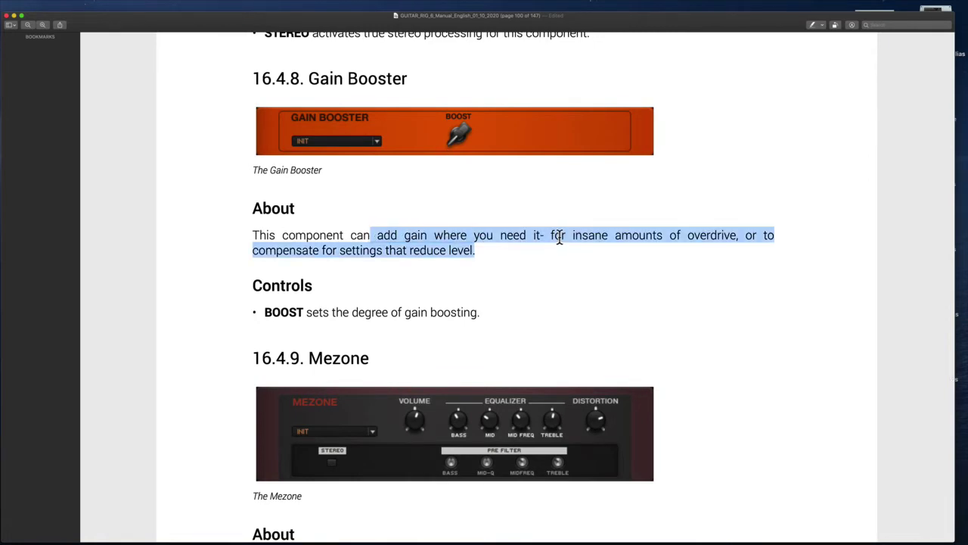
click(555, 251)
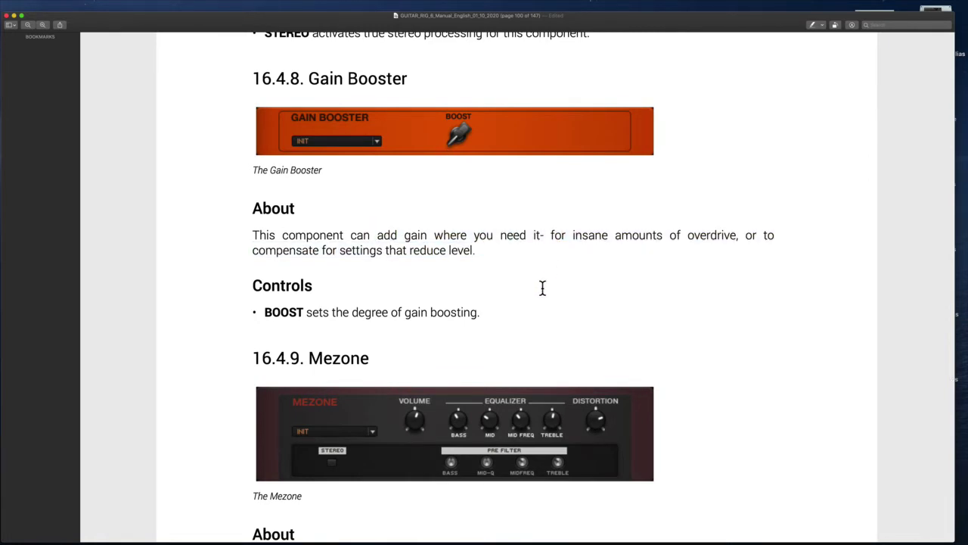
- Read section 16.4.9 on the Mezone, including its About text and control list
scroll(542, 287, down, 5)
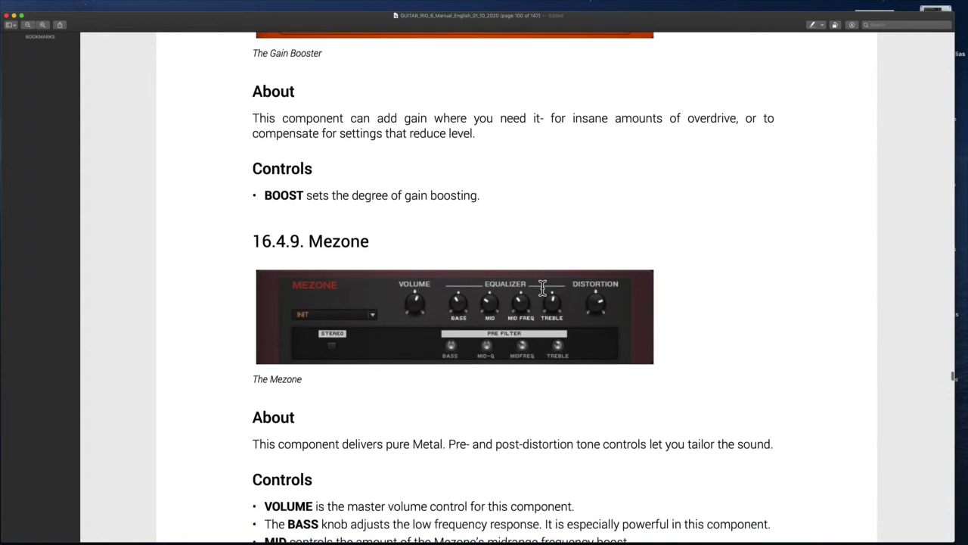
scroll(542, 287, down, 3)
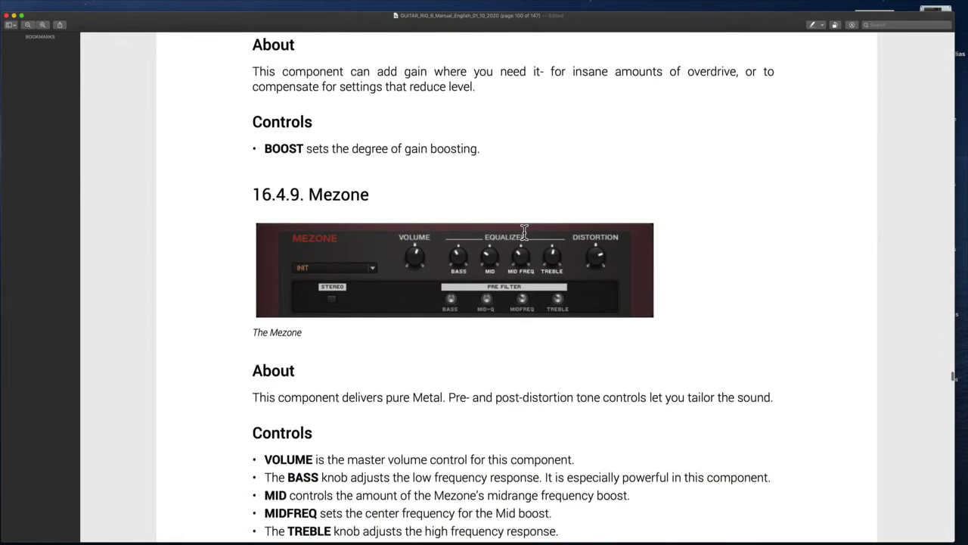
scroll(525, 233, down, 2)
scroll(384, 218, down, 2)
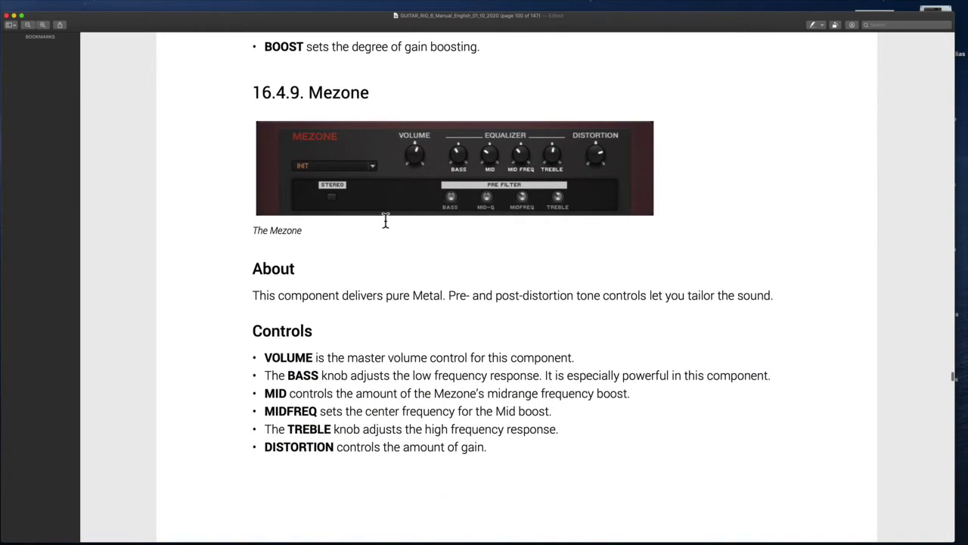
drag(302, 295, 505, 291)
- Switch to Guitar Rig, remove the Cat from the rack, search for "mezo" and add the Mezone
key(ctrl+Left)
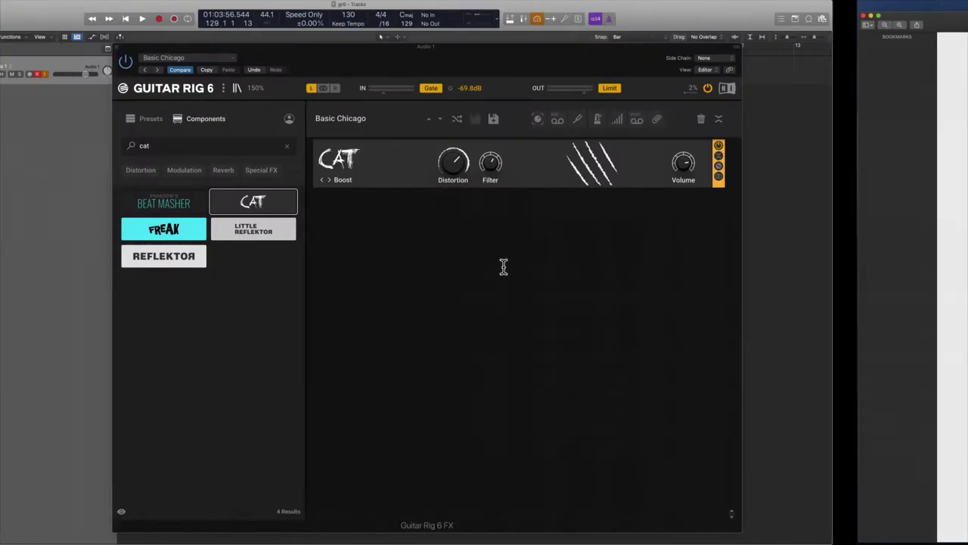
click(838, 120)
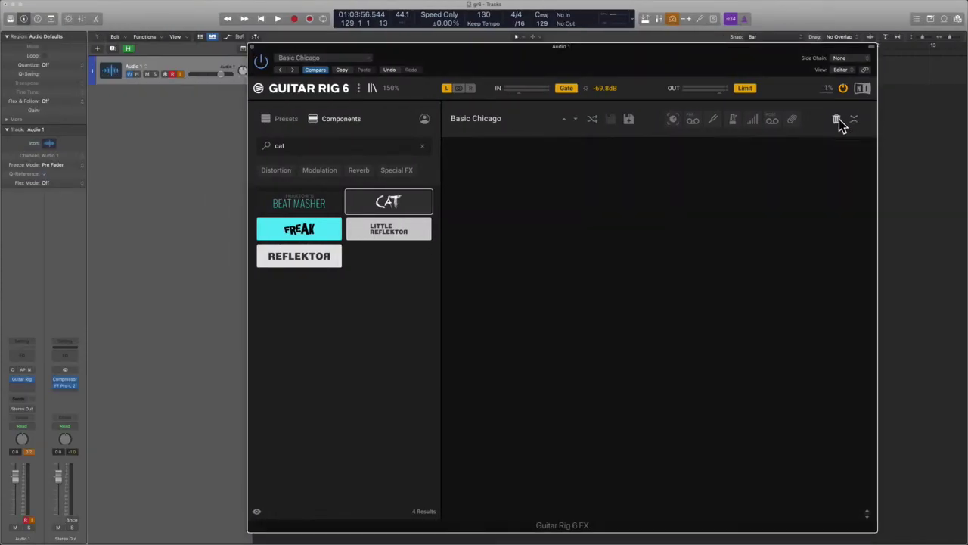
click(422, 147)
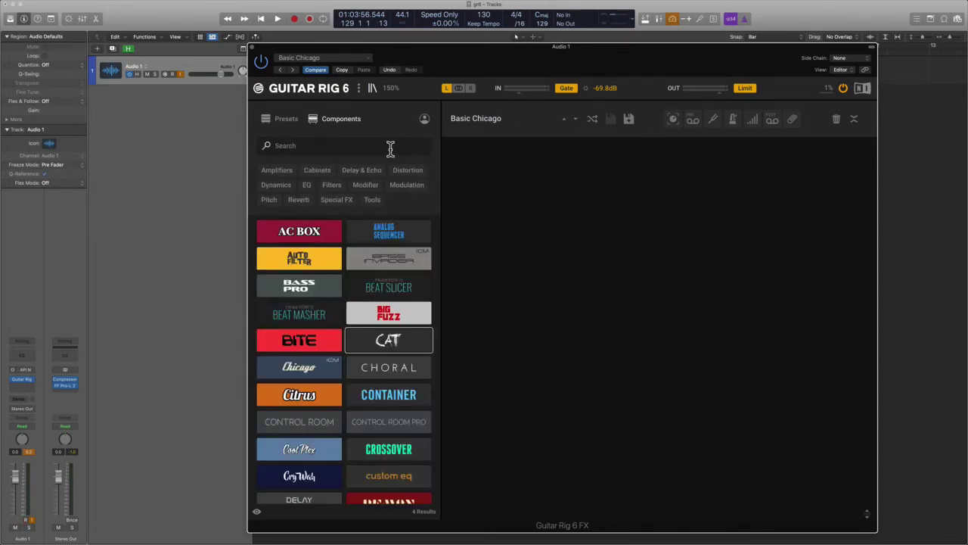
text(mezo)
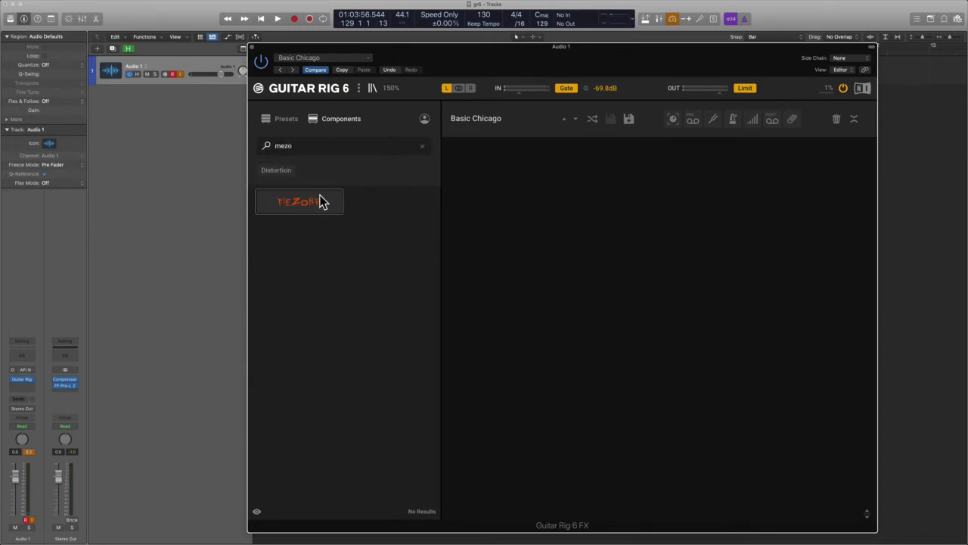
double_click(321, 202)
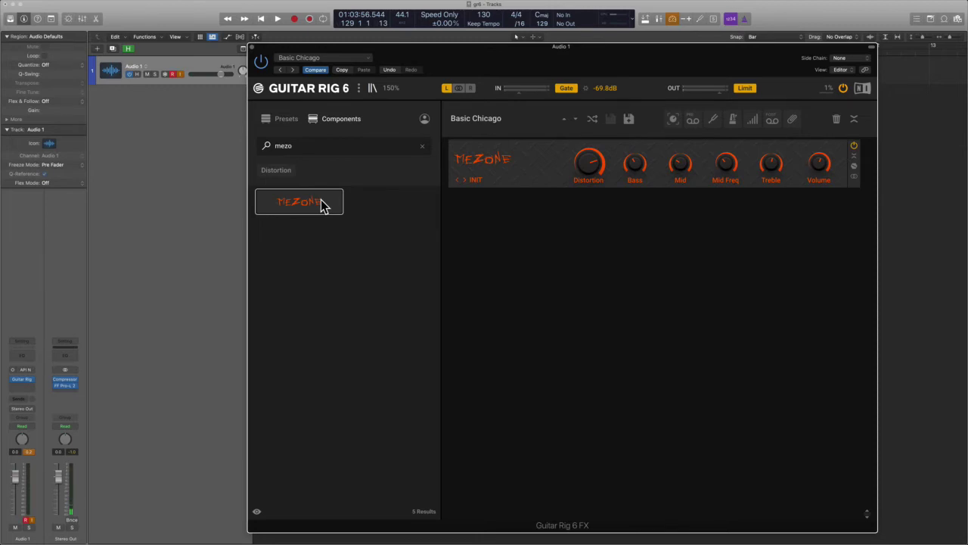
- Audition the Mezone's Crunchy Snarl and Metal treble presets, and move the plug-in window lower on the screen
click(464, 180)
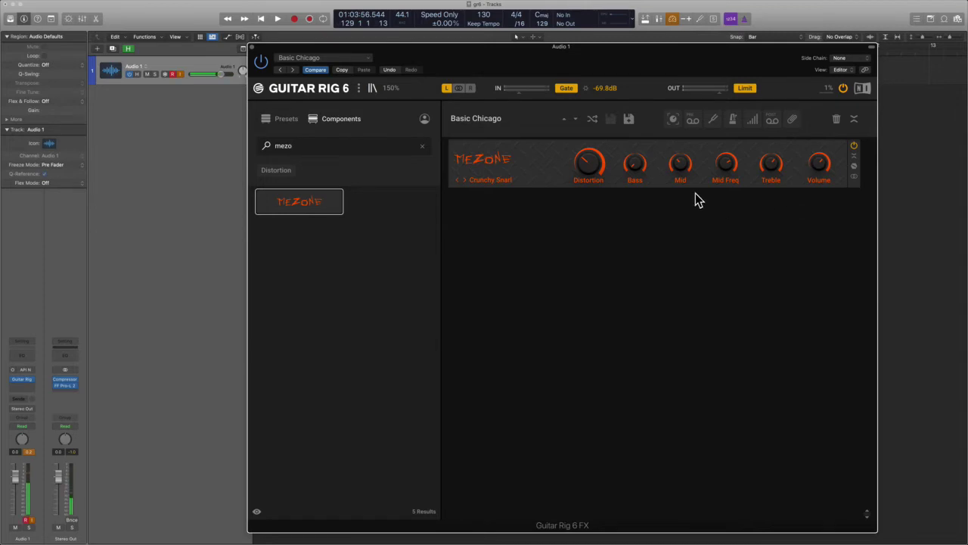
click(465, 180)
drag(764, 66, 730, 116)
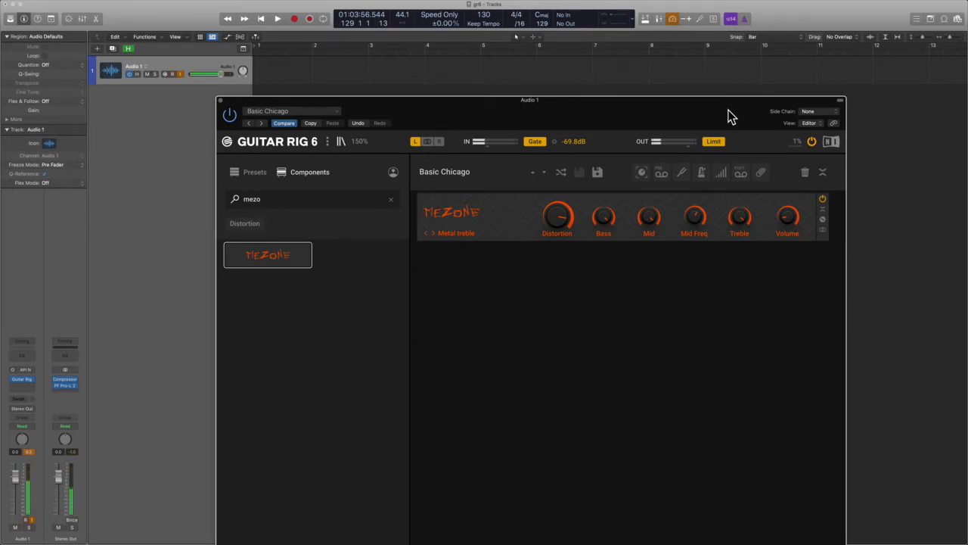
mouse_move(792, 217)
- Return to the manual PDF and skim past the Mezone's expert controls to section 16.4.10, TRAKTOR's Digital LoFi
key(ctrl+Right)
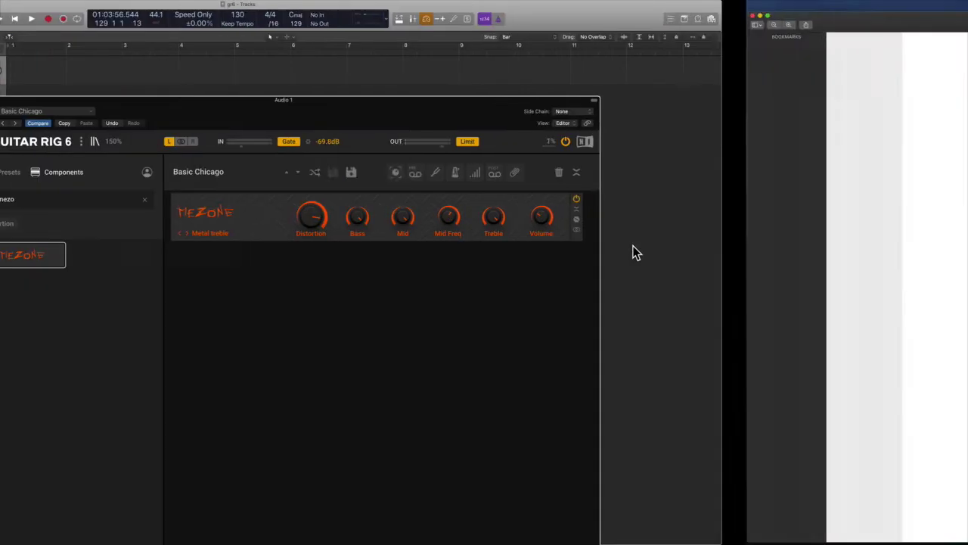
scroll(479, 307, down, 2)
scroll(483, 308, down, 15)
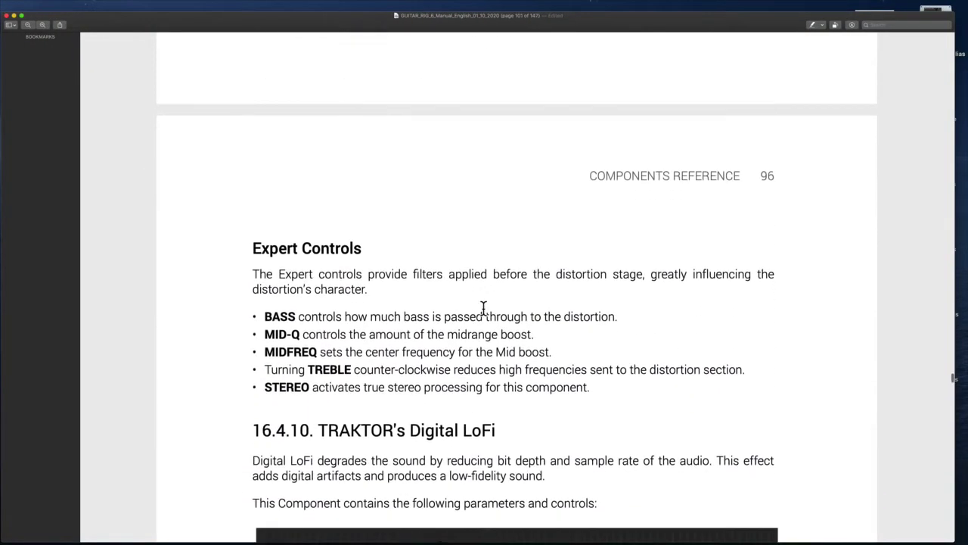
scroll(482, 307, down, 5)
scroll(484, 306, up, 3)
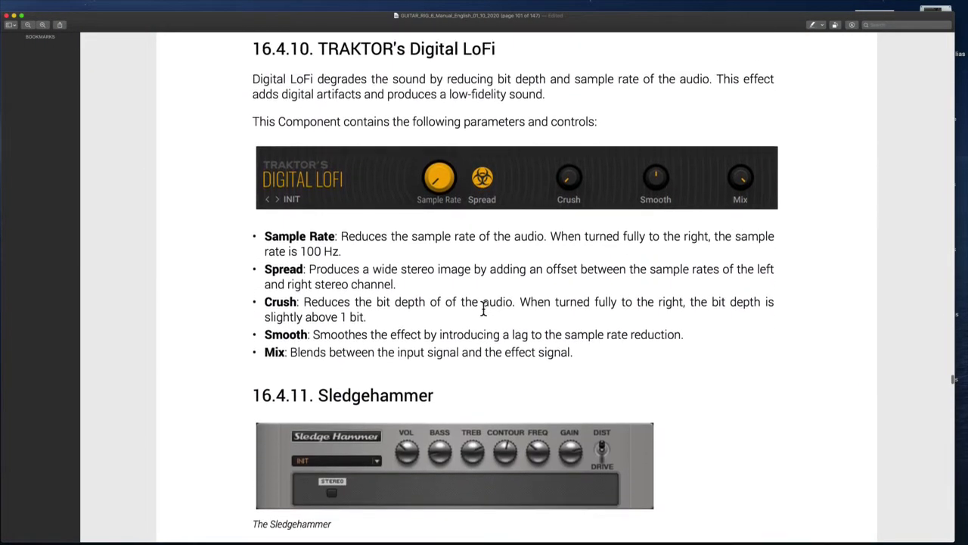
- Read the description of TRAKTOR's Digital LoFi and the About text of section 16.4.11, Sledgehammer, highlighting the passages being read
drag(285, 147, 560, 155)
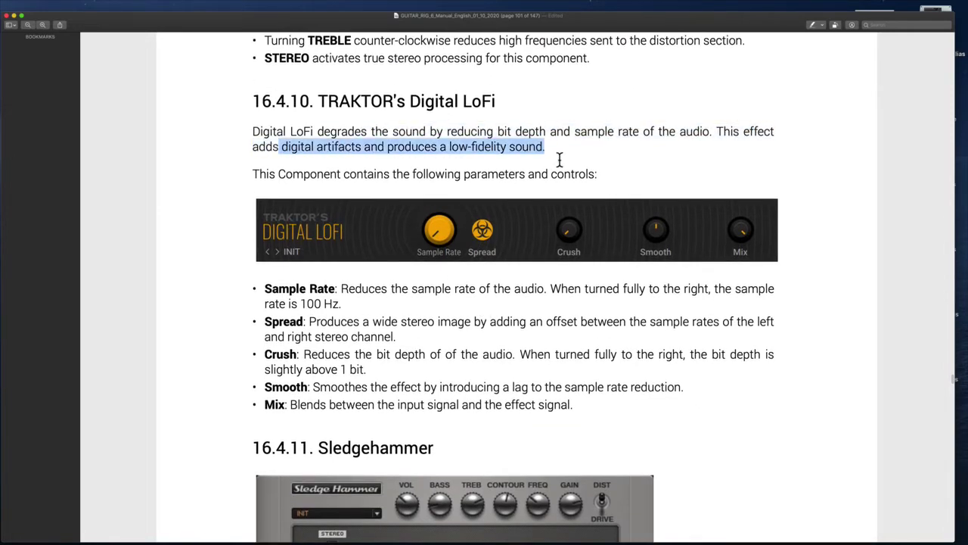
shift+click(517, 131)
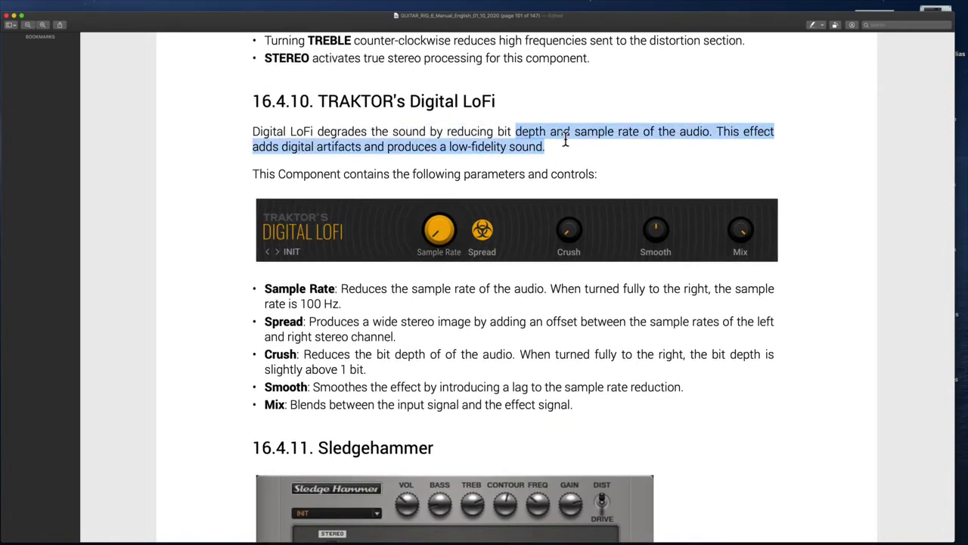
click(475, 133)
scroll(464, 136, down, 10)
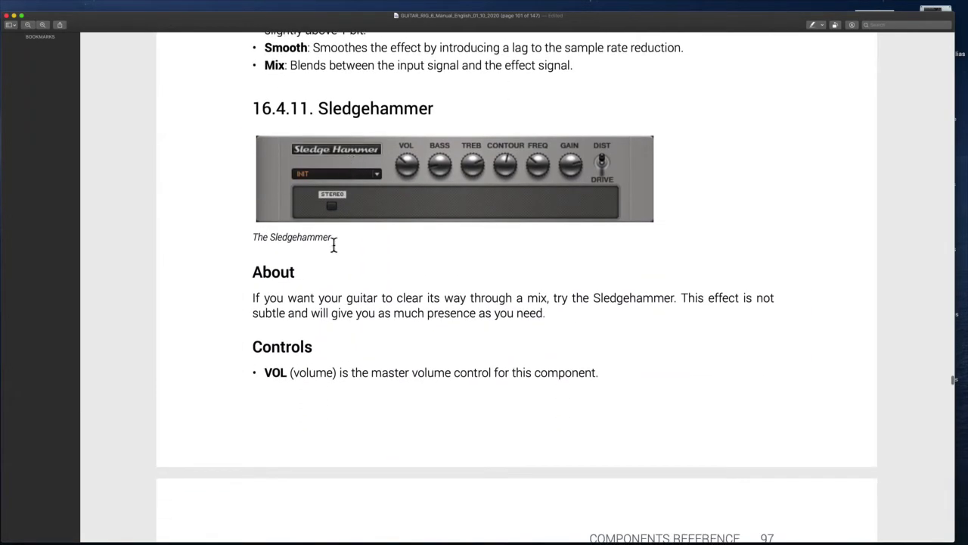
drag(353, 298, 735, 311)
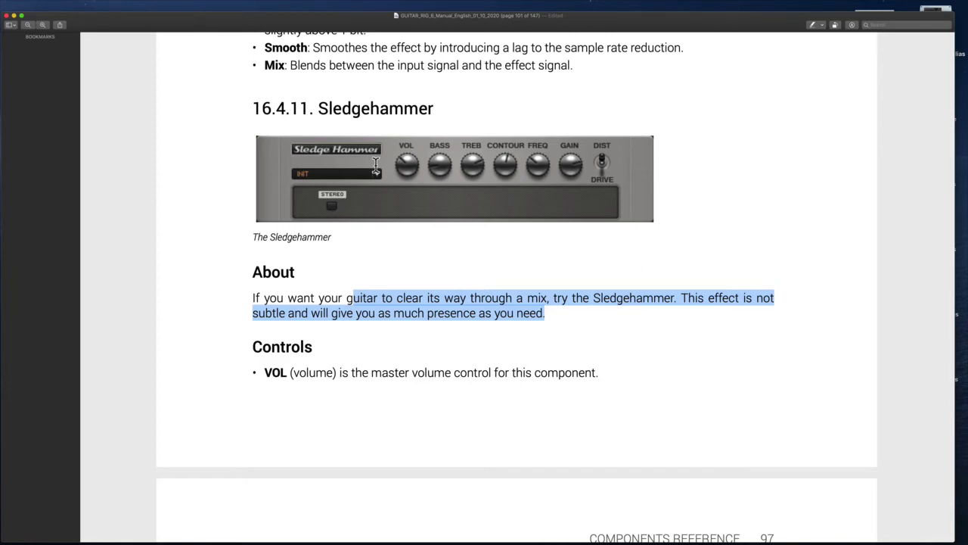
- Read section 16.4.12 on TRAKTOR's Mulholland Drive, highlighting its description and going through its list of controls
scroll(375, 164, down, 5)
scroll(424, 338, down, 10)
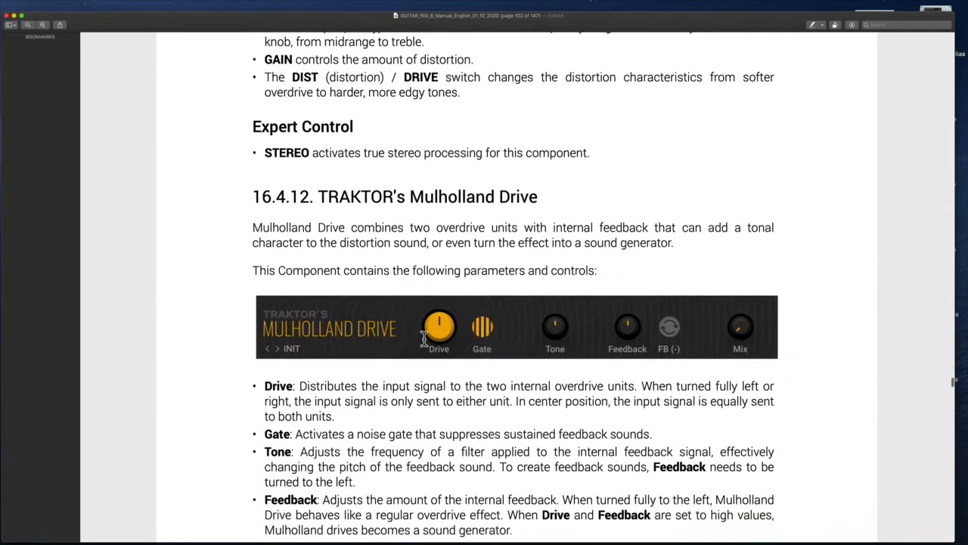
scroll(479, 211, down, 1)
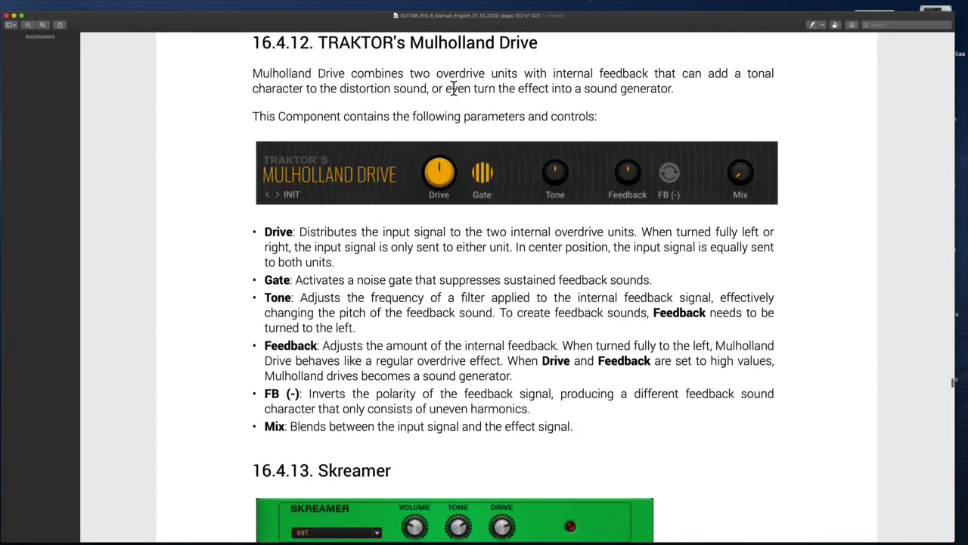
drag(365, 73, 583, 72)
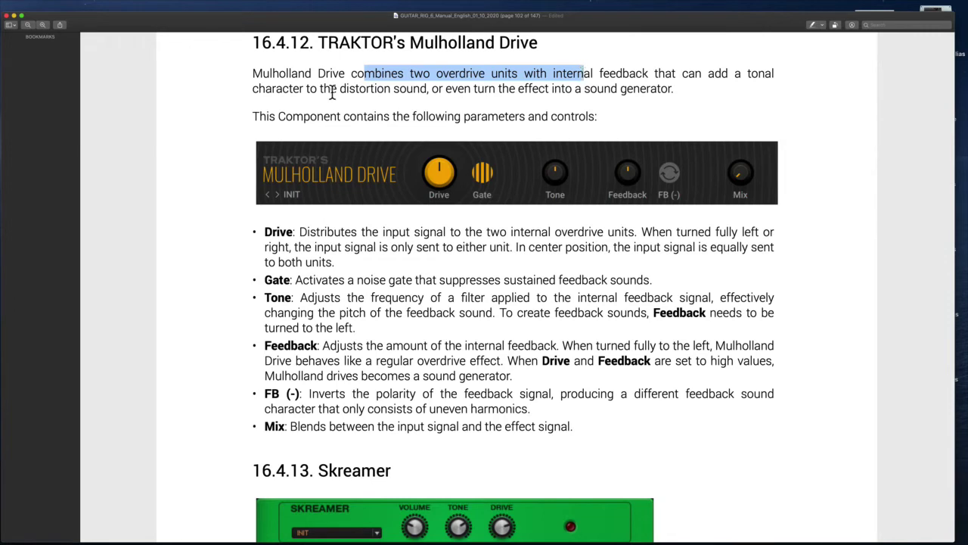
drag(330, 89, 463, 111)
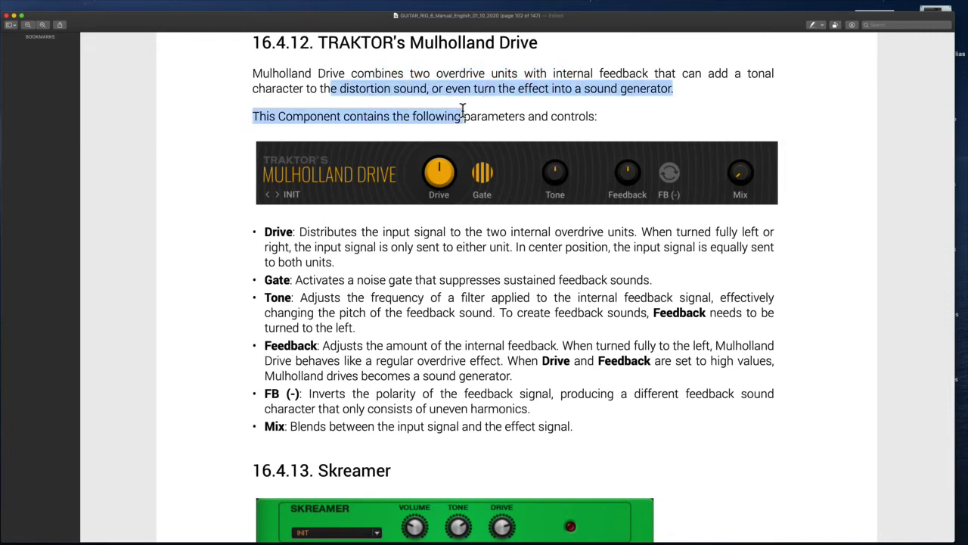
scroll(463, 112, down, 1)
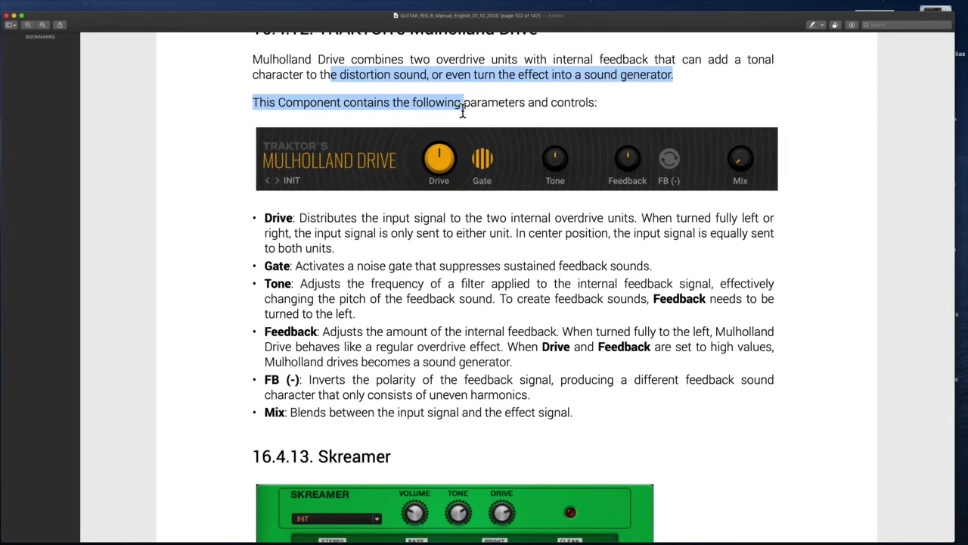
scroll(451, 217, down, 5)
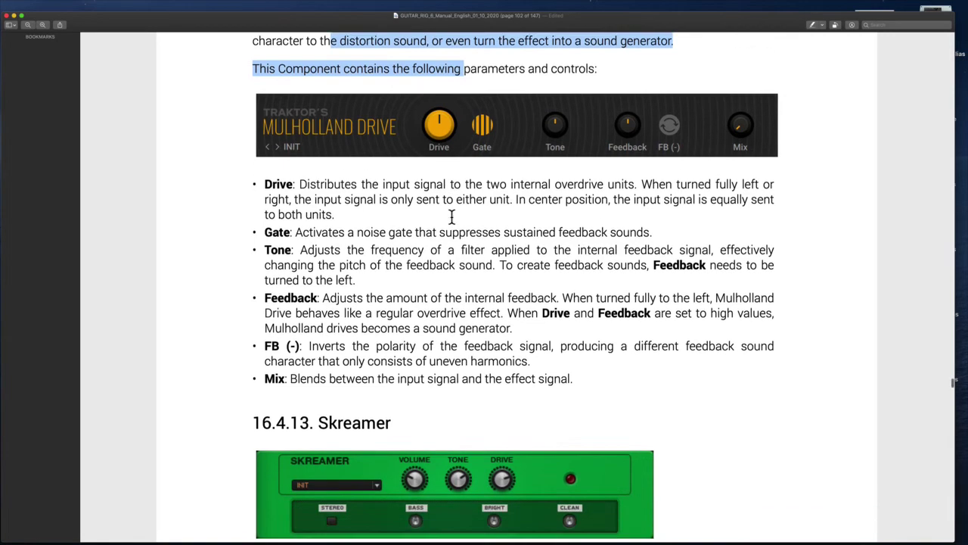
- Switch to Guitar Rig, search the components for "mulh", add Mulholland Drive to the rack and bypass the Mezone
key(ctrl+Left)
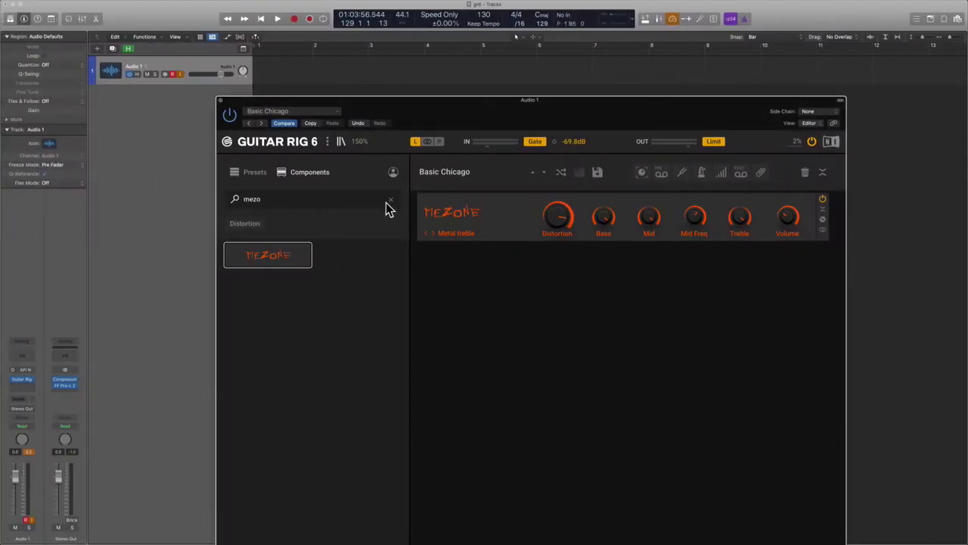
click(390, 199)
text(mulh)
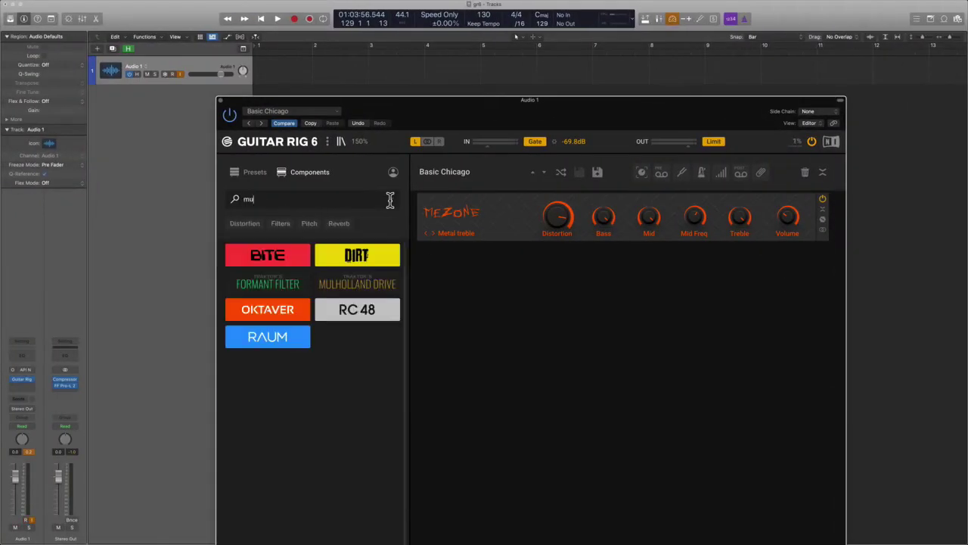
double_click(306, 261)
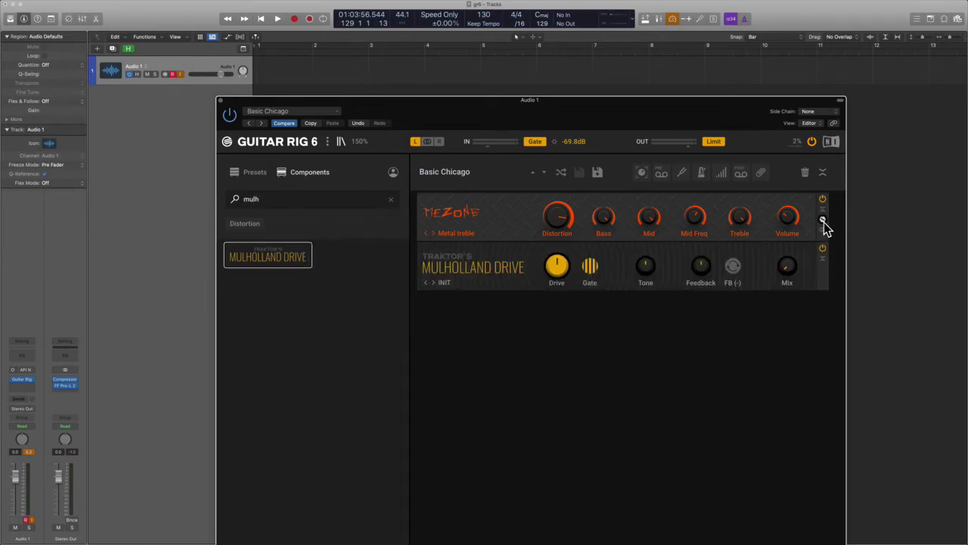
- Audition Mulholland Drive's Burnt and Buzz On Top presets, and clear all components from the rack
click(446, 283)
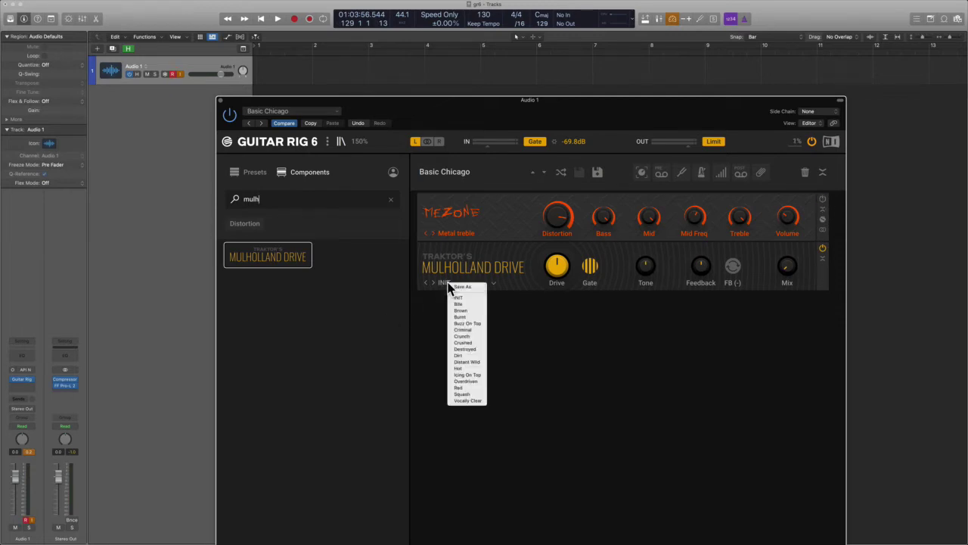
click(479, 316)
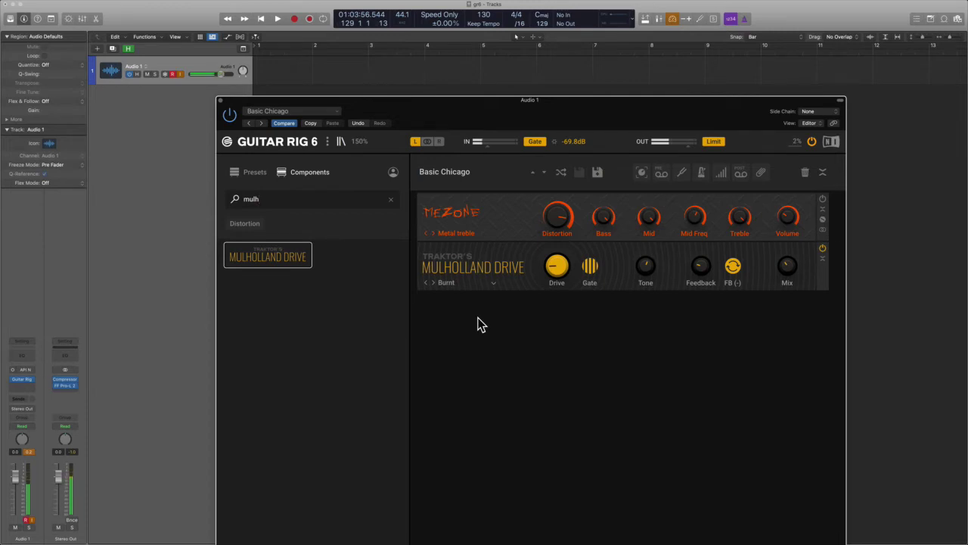
click(433, 282)
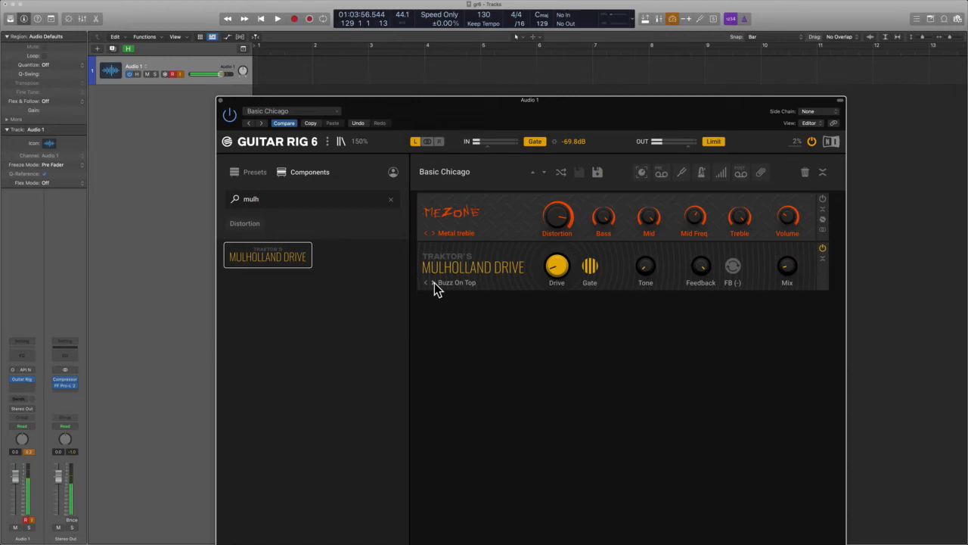
click(805, 174)
- Return to the manual PDF and read section 16.4.13 on the Skreamer, including its About text and controls
key(super+Tab)
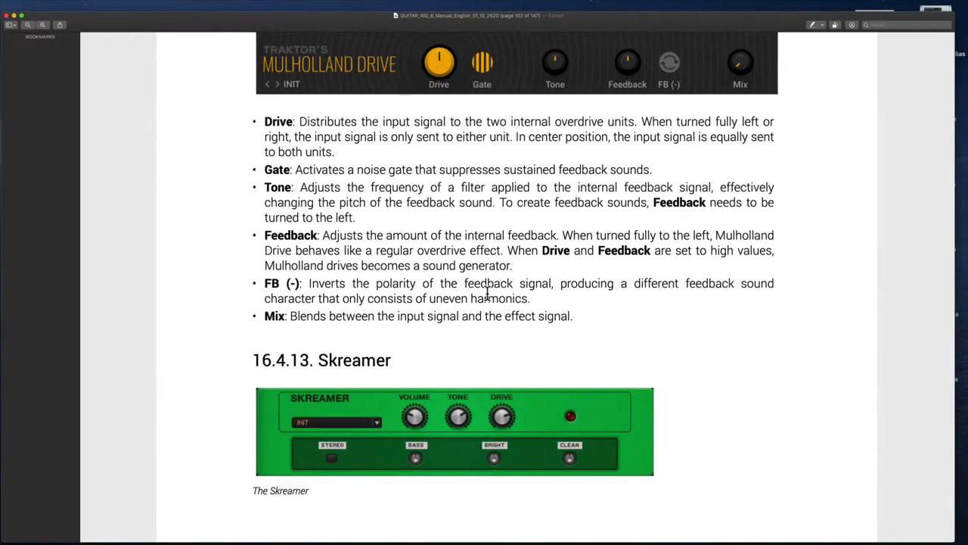
scroll(500, 303, down, 3)
scroll(473, 327, down, 3)
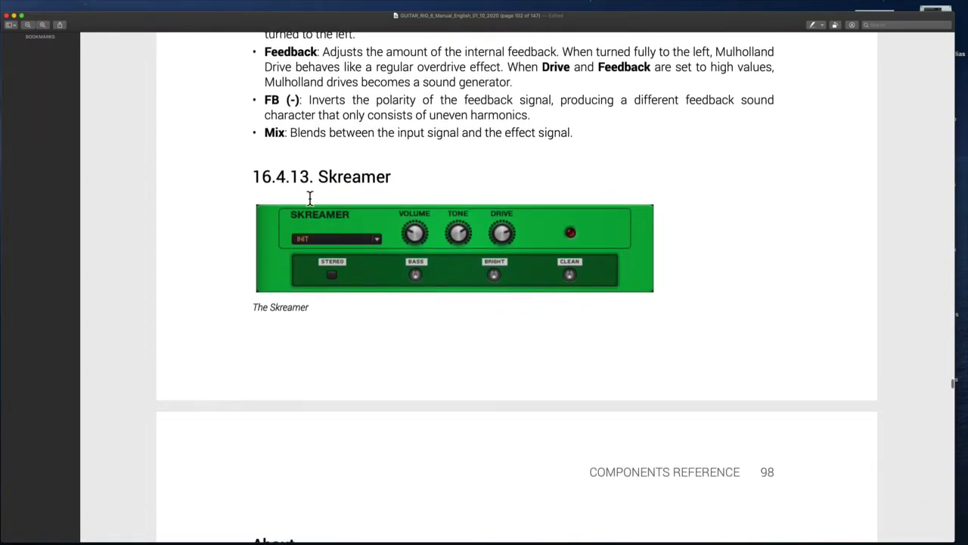
drag(313, 176, 392, 176)
scroll(428, 201, down, 8)
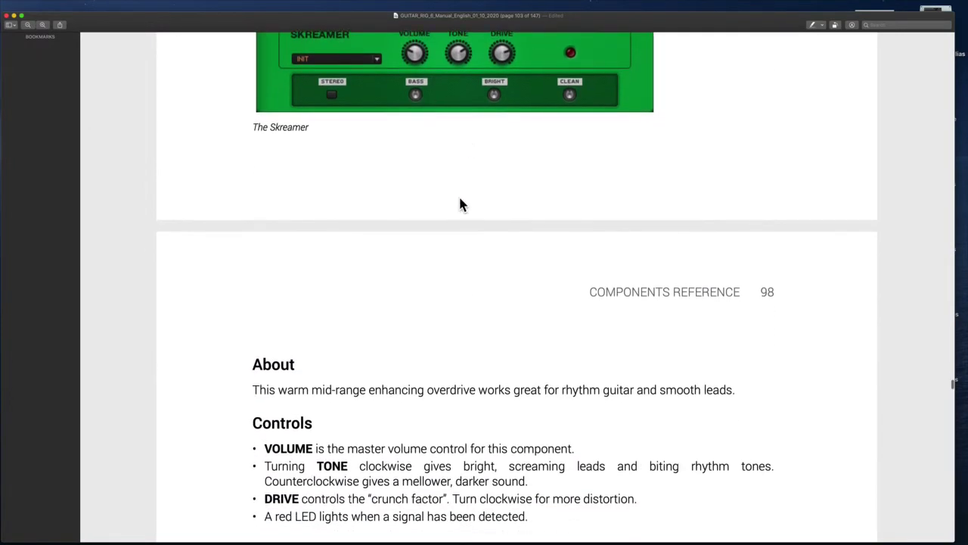
scroll(421, 197, down, 8)
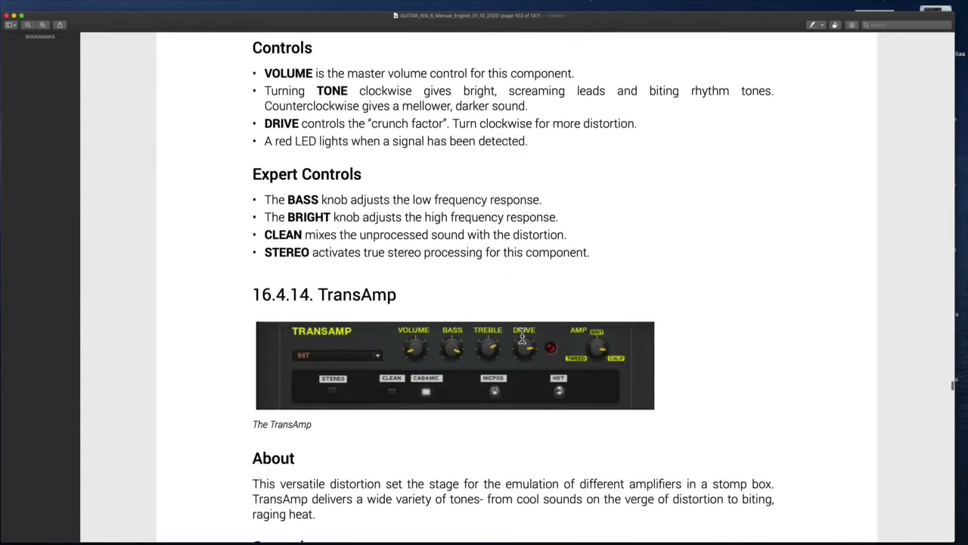
- Read section 16.4.14 on the TransAmp, highlighting its About text
scroll(512, 233, down, 4)
scroll(368, 208, down, 1)
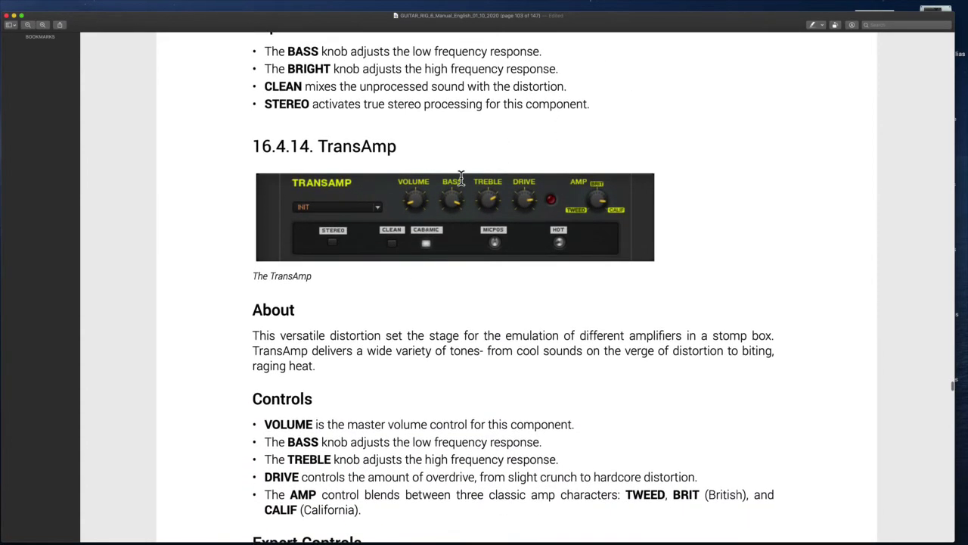
drag(327, 338, 430, 363)
click(625, 356)
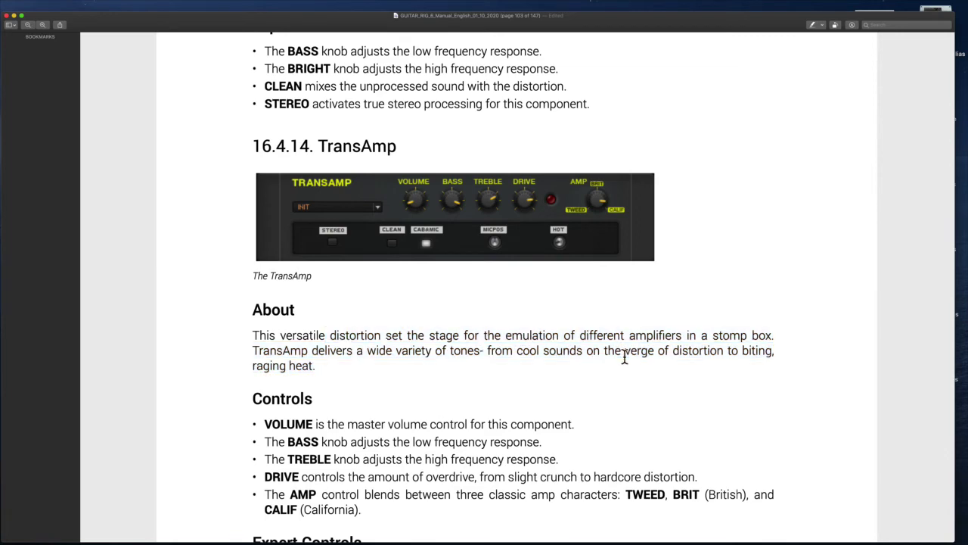
- Skim the manual past the Treble Booster, Tube Compressor and Limiter to section 16.5.3, Noise Gate
scroll(624, 357, down, 7)
scroll(624, 357, down, 15)
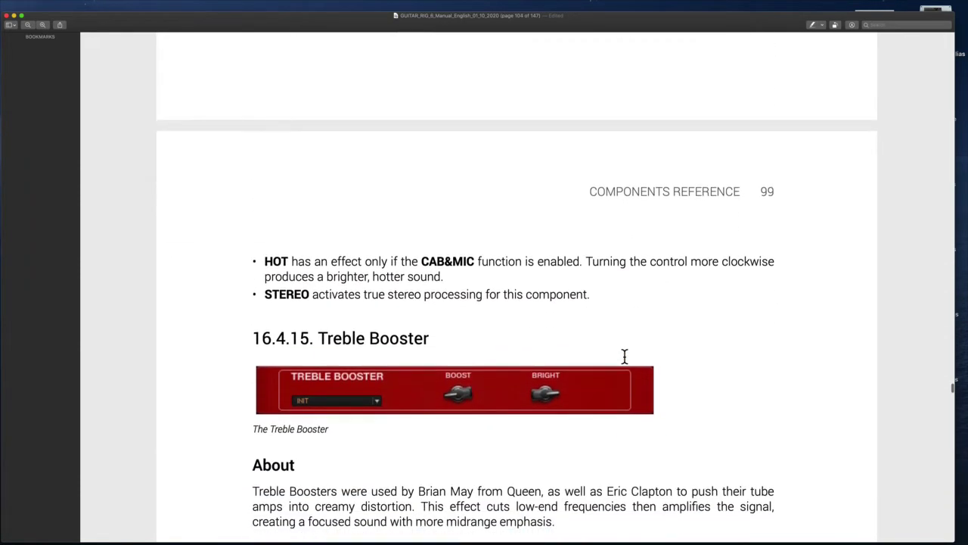
scroll(624, 356, down, 13)
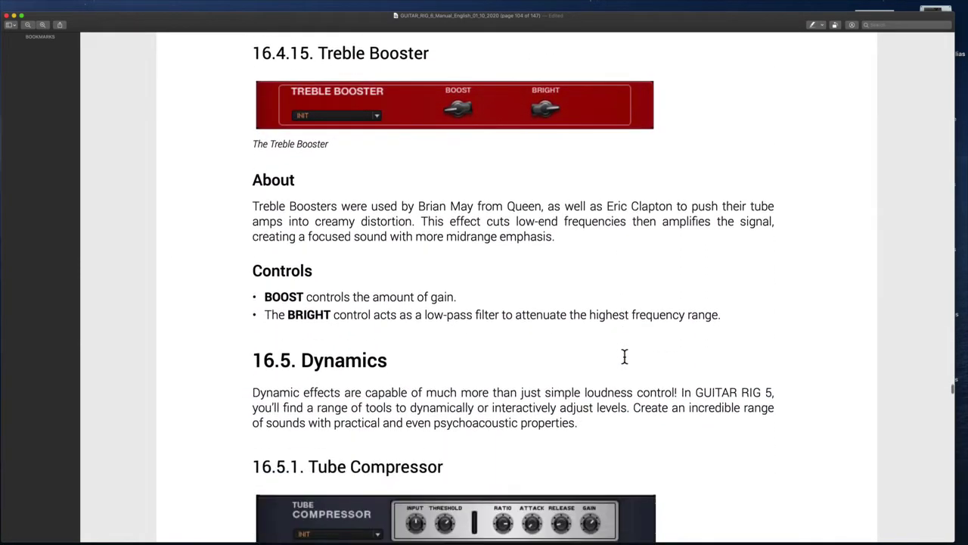
scroll(625, 357, down, 20)
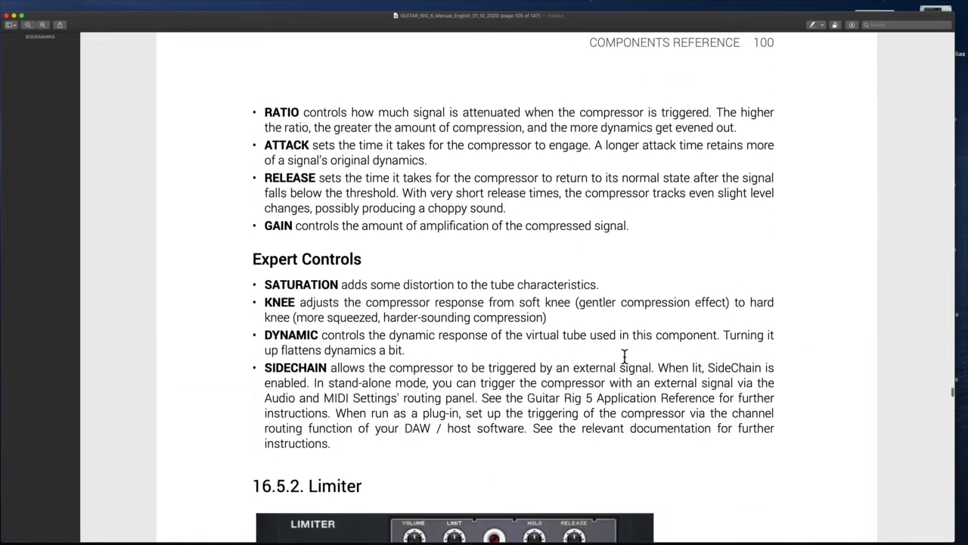
scroll(625, 356, down, 19)
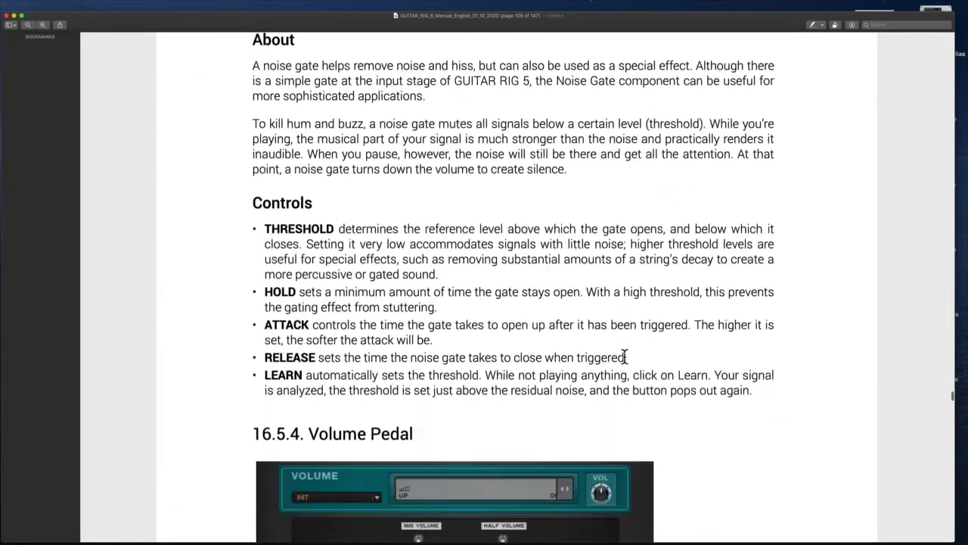
scroll(624, 357, up, 1)
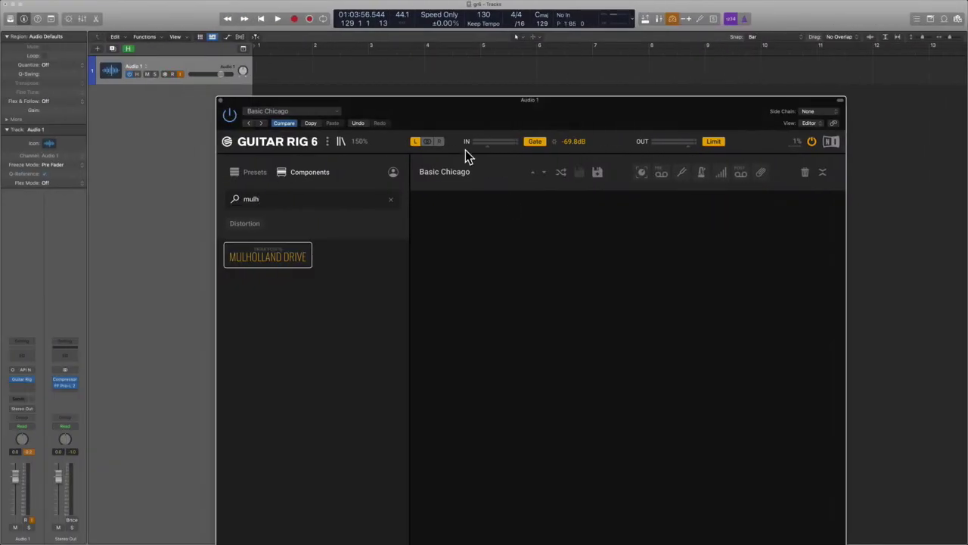
- Search Guitar Rig's components for "gate", and return to the manual to look over section 16.5.4, Volume Pedal
click(390, 200)
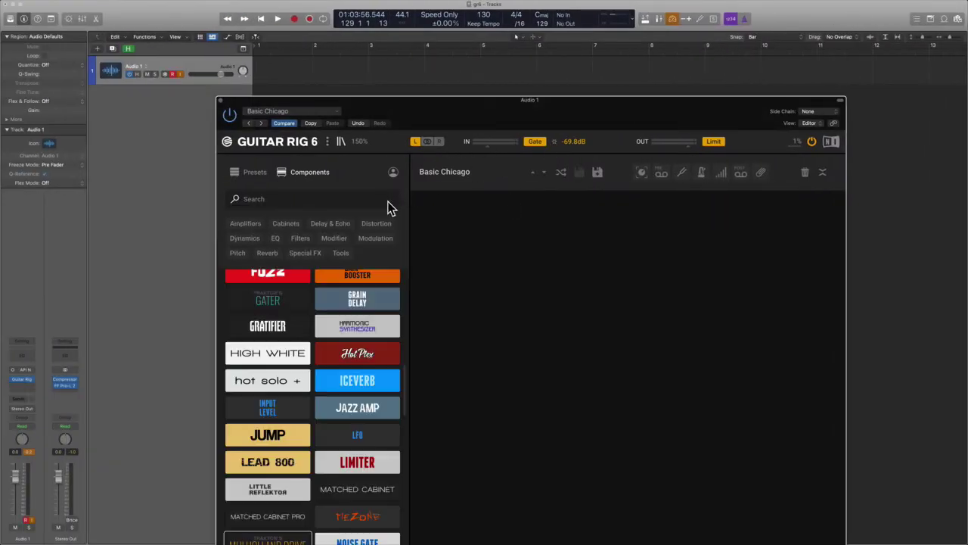
text(gate)
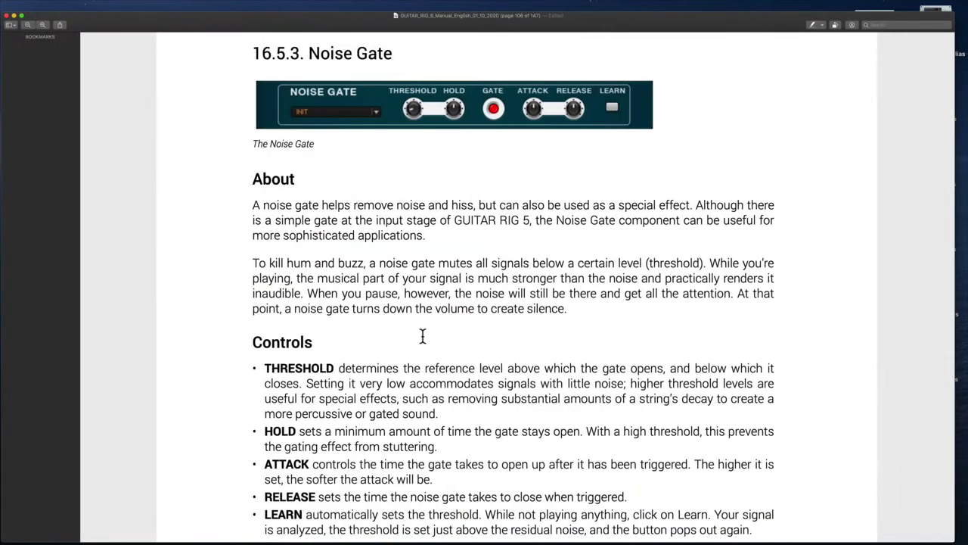
scroll(422, 336, down, 15)
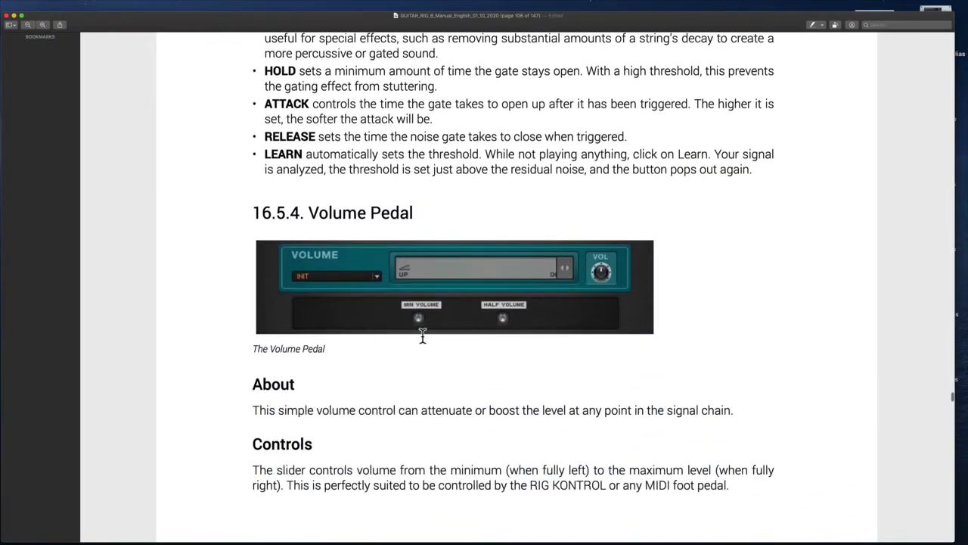
scroll(423, 335, up, 1)
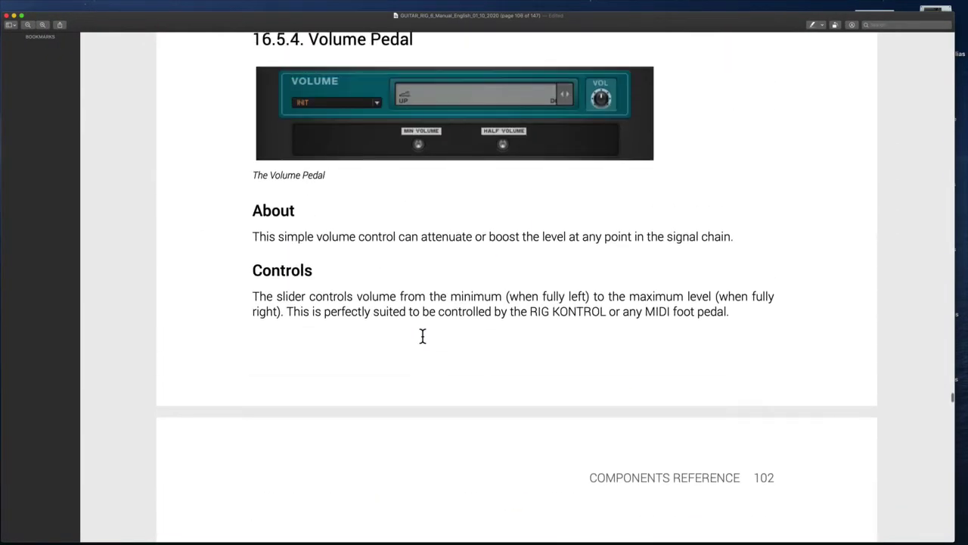
scroll(417, 154, up, 2)
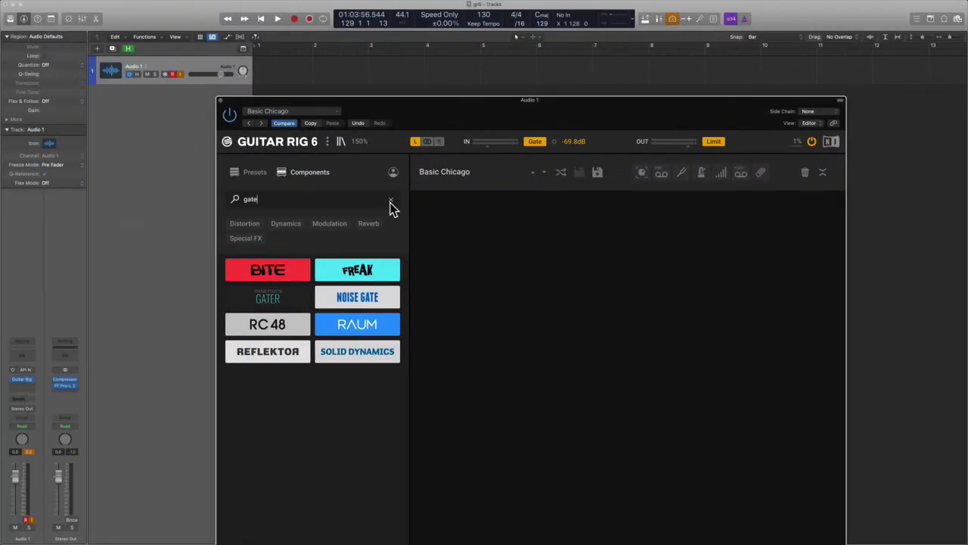
- Switch to Guitar Rig, search the components for "volum" and add Volume to the rack
click(391, 203)
text(volum)
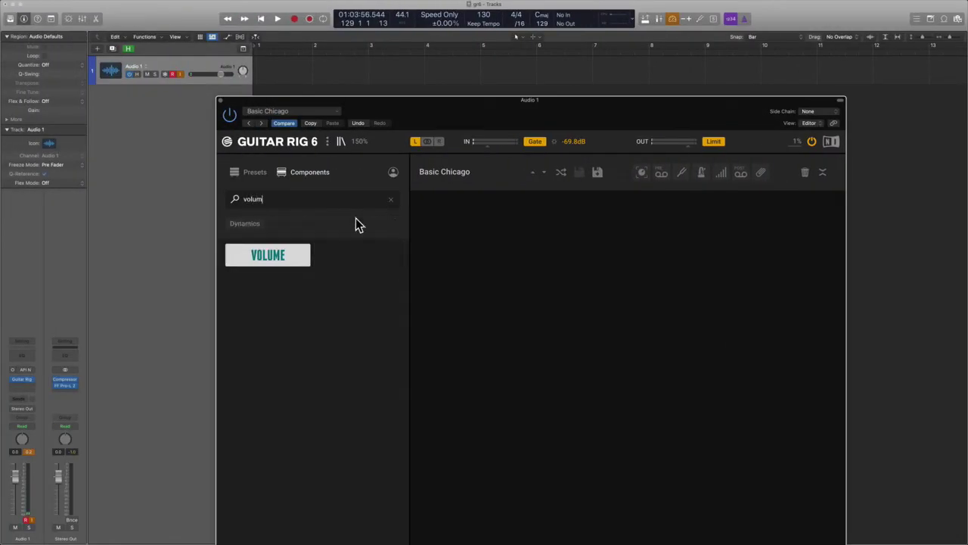
drag(268, 255, 450, 263)
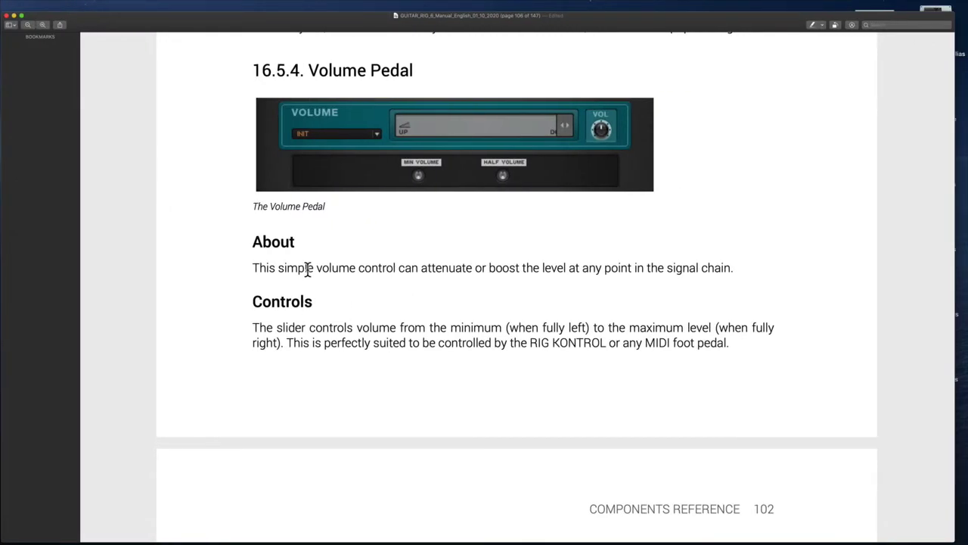
- Return to the manual PDF and highlight the Volume Pedal's About text while reading it
drag(308, 270, 615, 277)
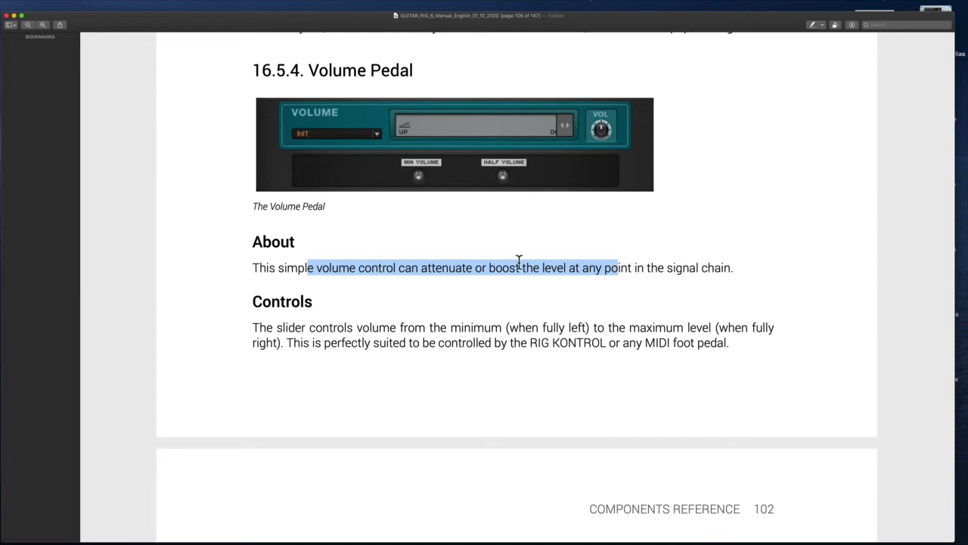
- Skim the manual past Noise Reduction, Solid Bus Comp and Solid Dynamics to section 16.5.8, Stomp Compressor
click(653, 275)
scroll(583, 341, down, 10)
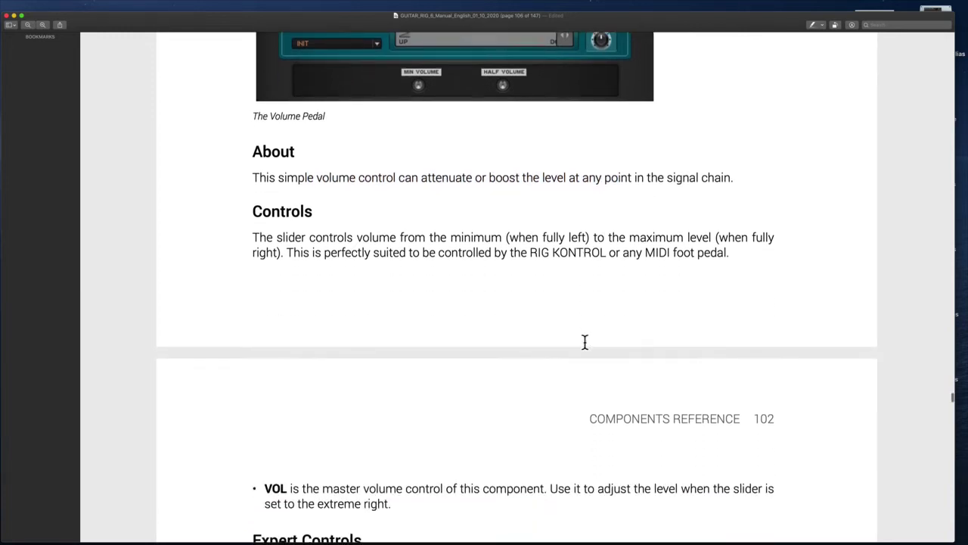
scroll(584, 342, down, 10)
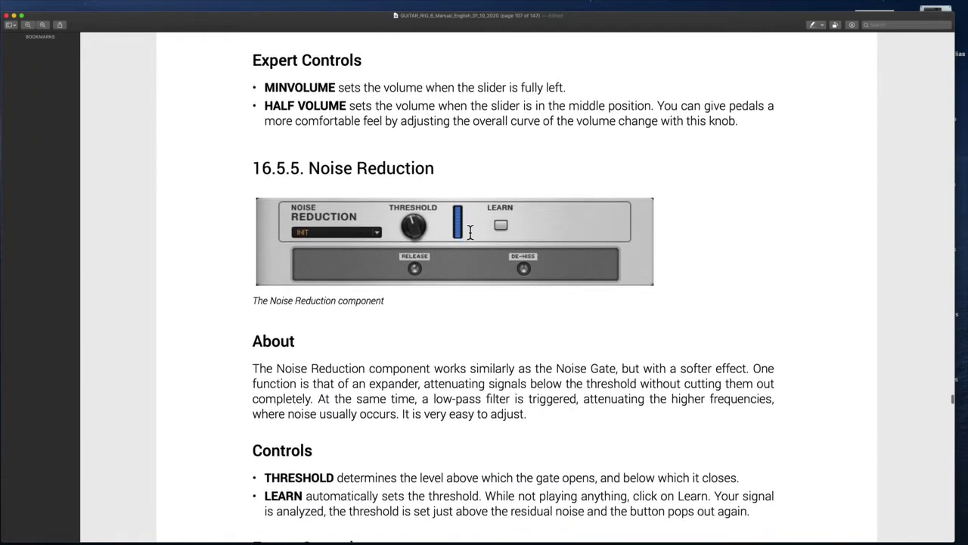
scroll(470, 233, down, 11)
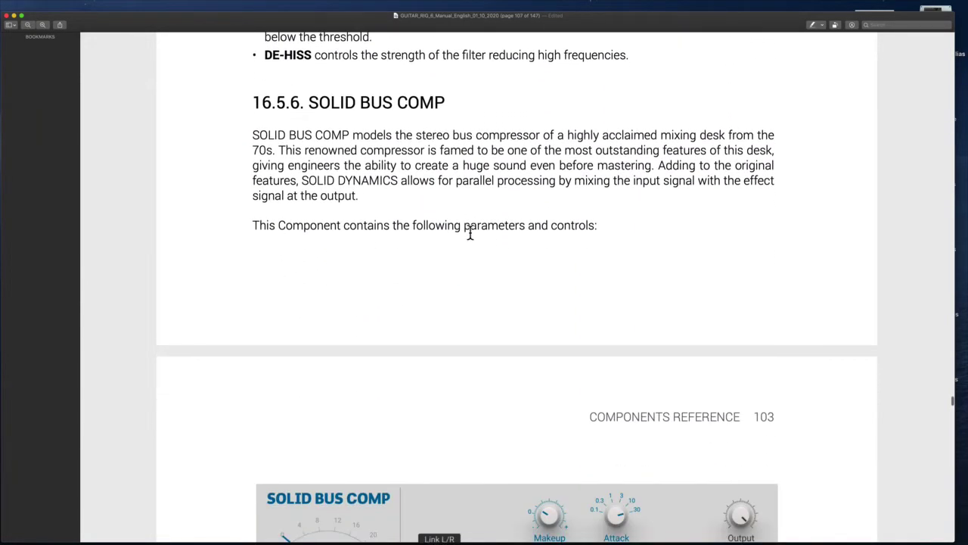
scroll(470, 232, down, 5)
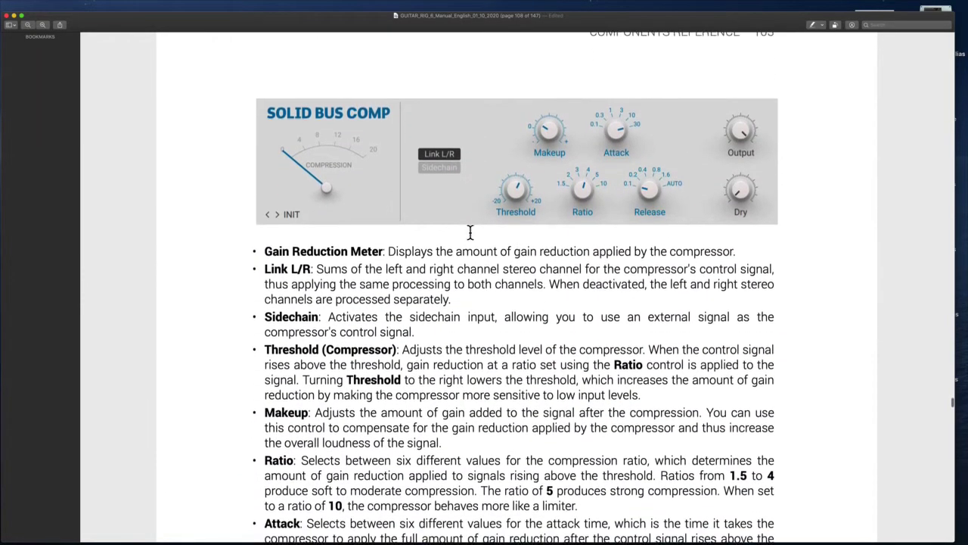
scroll(469, 232, down, 20)
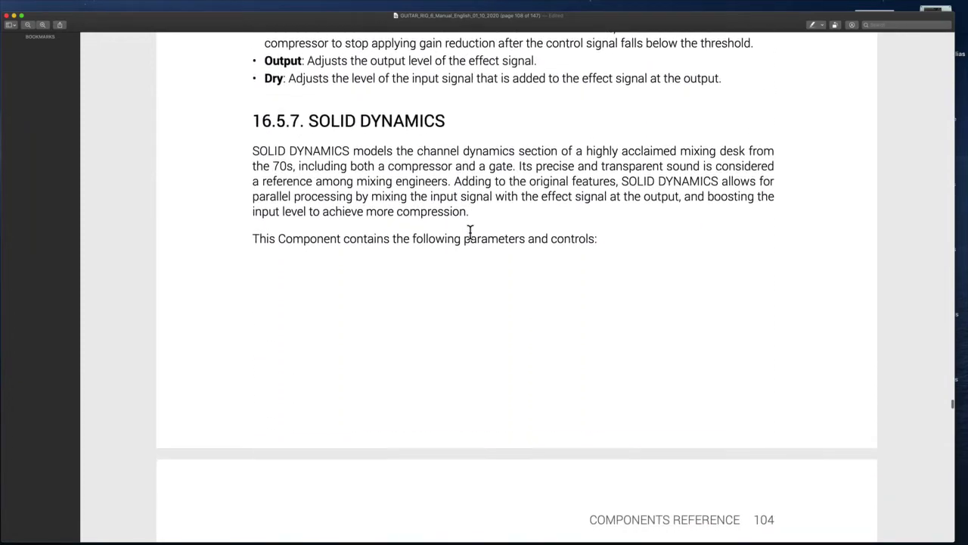
scroll(396, 215, up, 1)
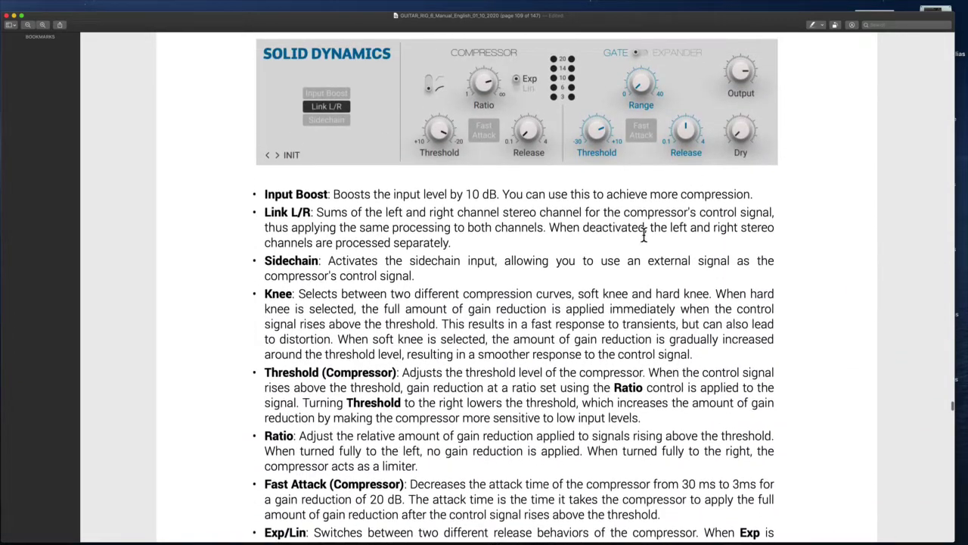
scroll(640, 222, down, 7)
scroll(644, 235, down, 19)
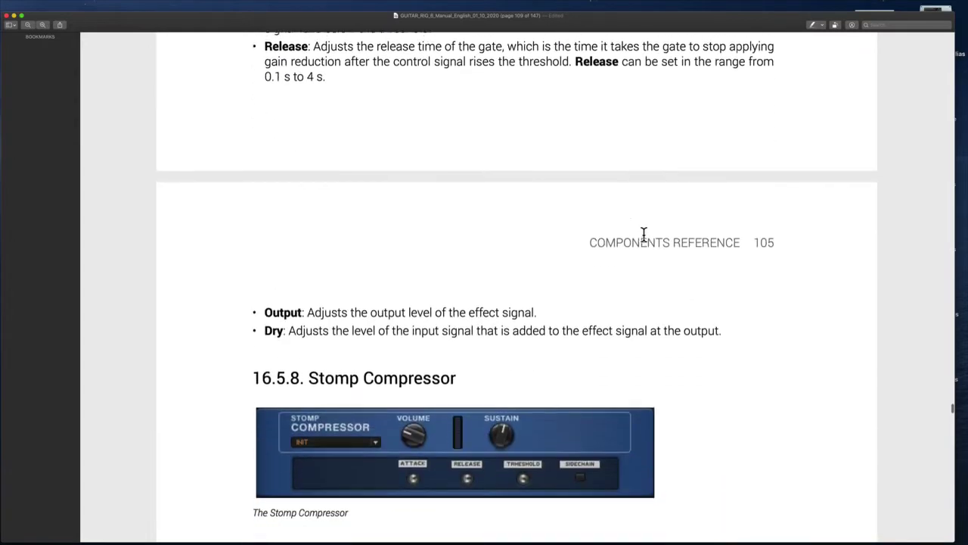
scroll(644, 235, up, 2)
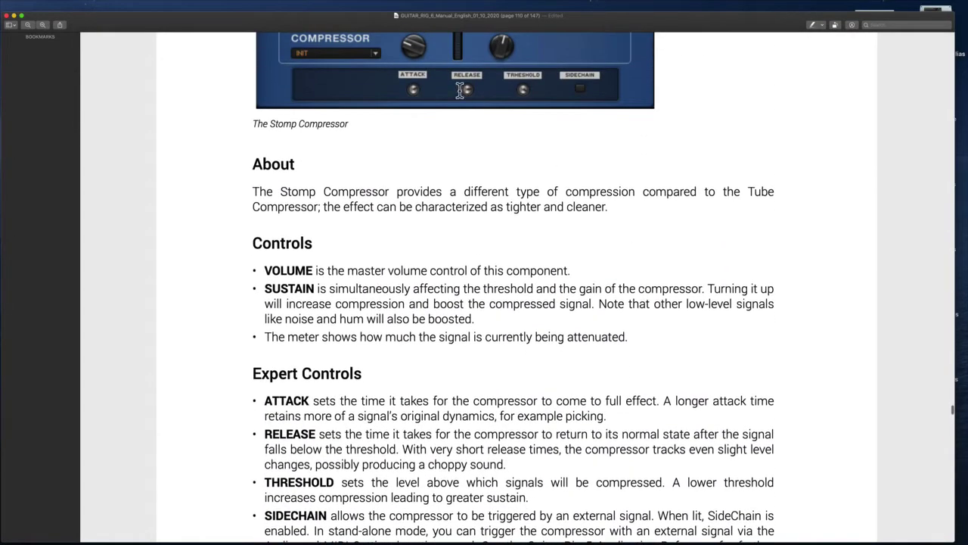
- Highlight the Stomp Compressor's About text while reading it, glance ahead to section 16.6.1, Custom EQ, and return to the Stomp Compressor
drag(684, 191, 742, 212)
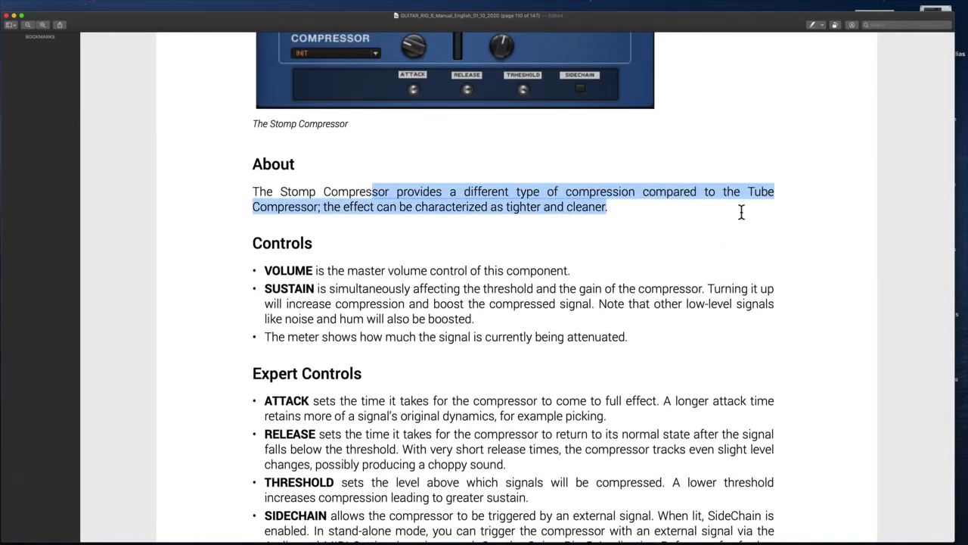
scroll(742, 213, down, 2)
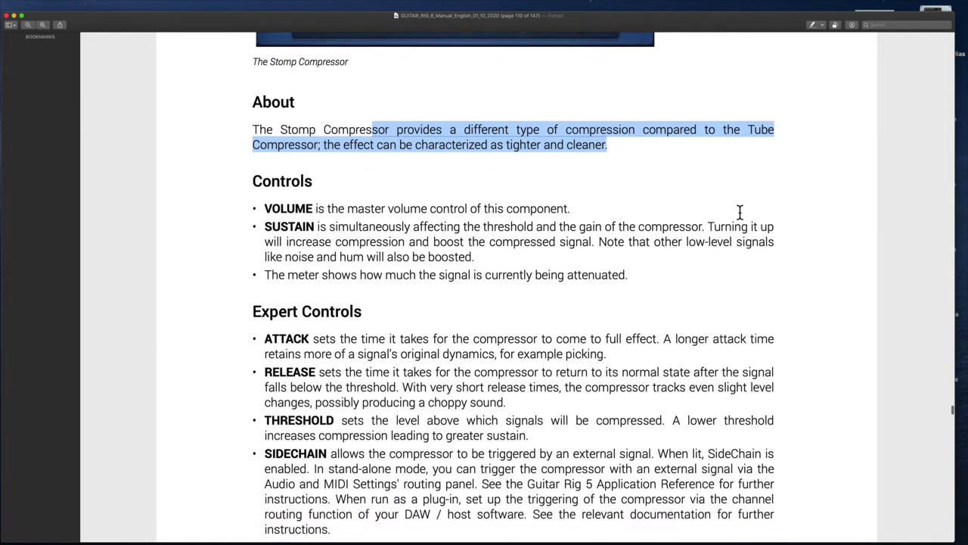
scroll(740, 212, down, 10)
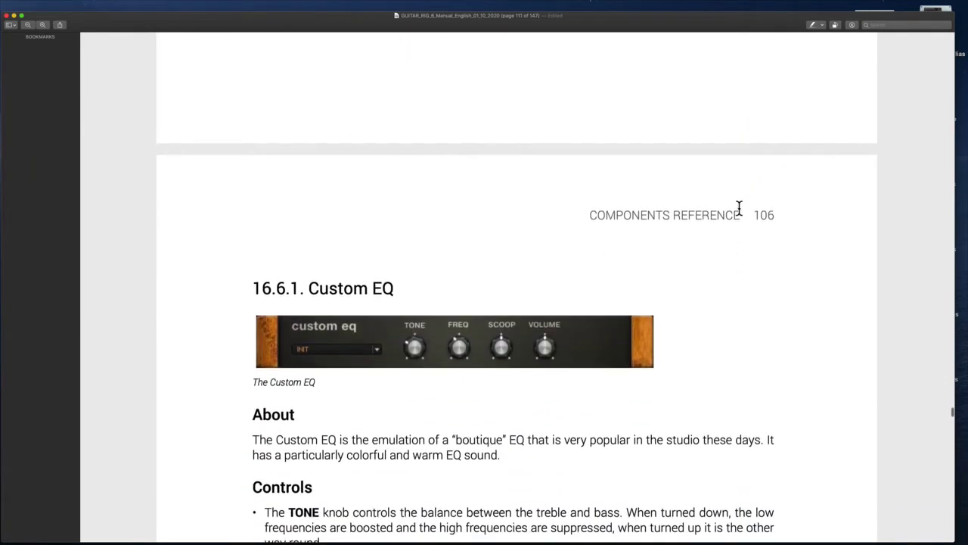
scroll(739, 208, down, 3)
scroll(713, 171, down, 1)
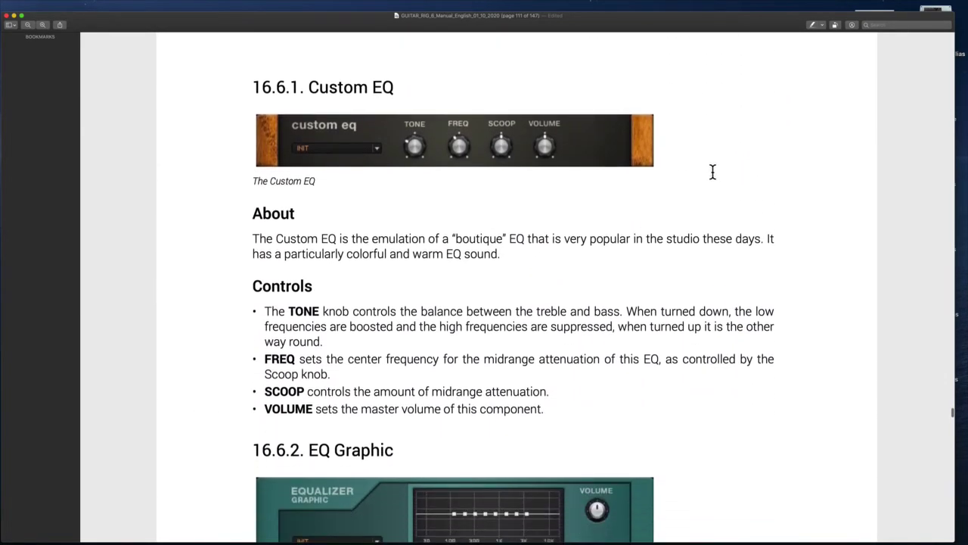
scroll(575, 205, up, 14)
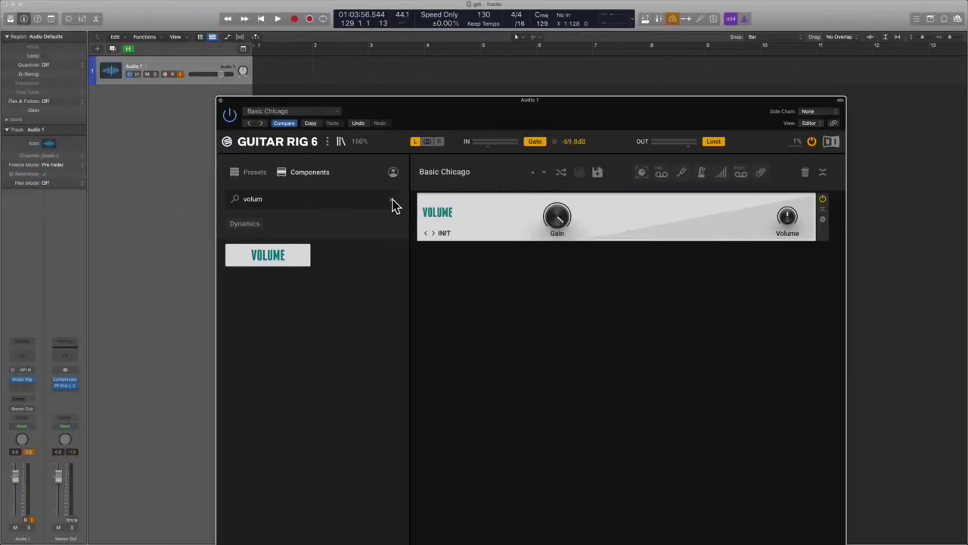
- In Guitar Rig, search the components for "stom", add Stomp Compressor to the rack and adjust its Output level
click(392, 201)
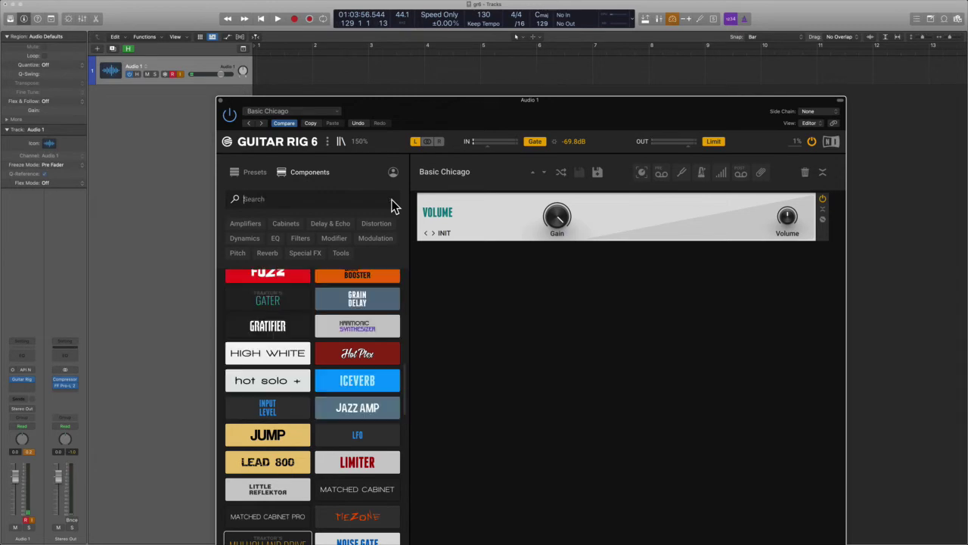
text(stomo)
key(BackSpace)
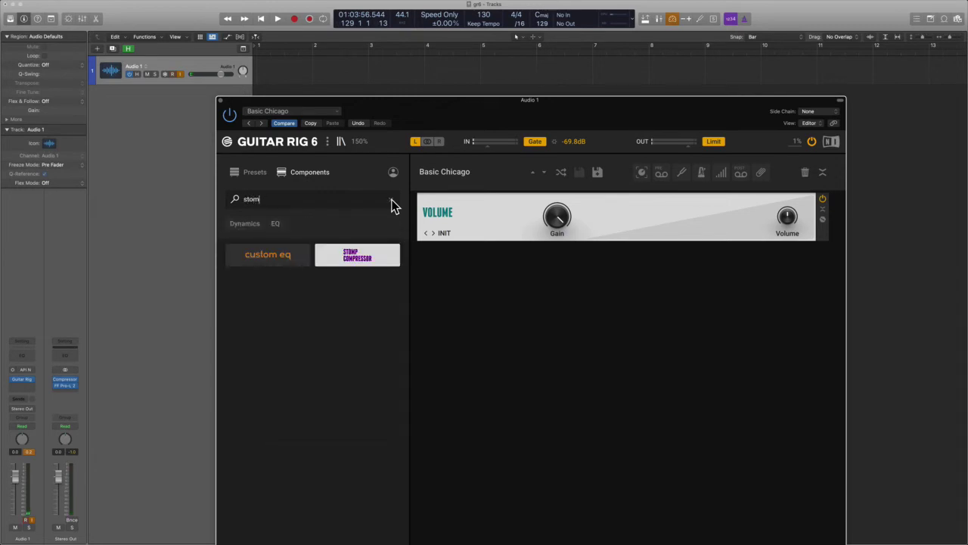
double_click(377, 257)
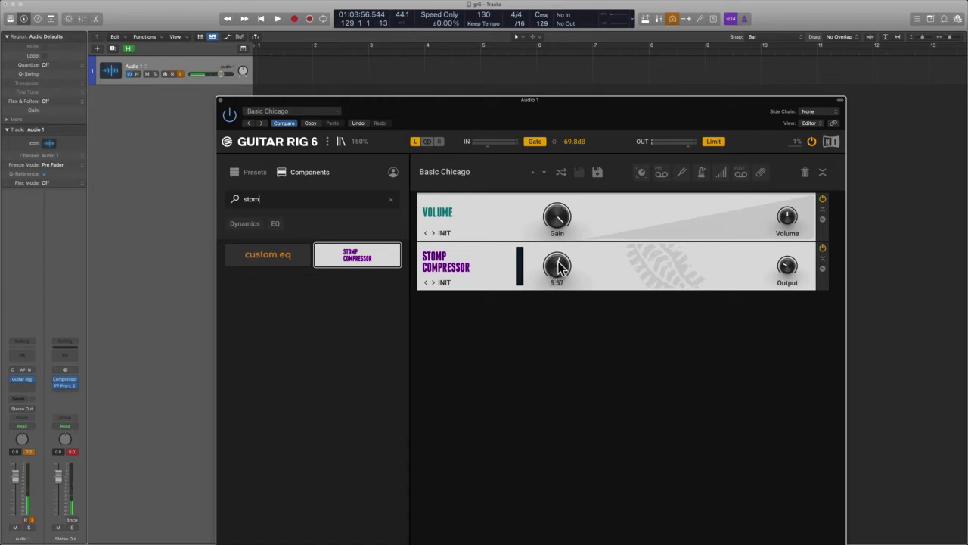
mouse_move(786, 271)
drag(787, 271, 787, 273)
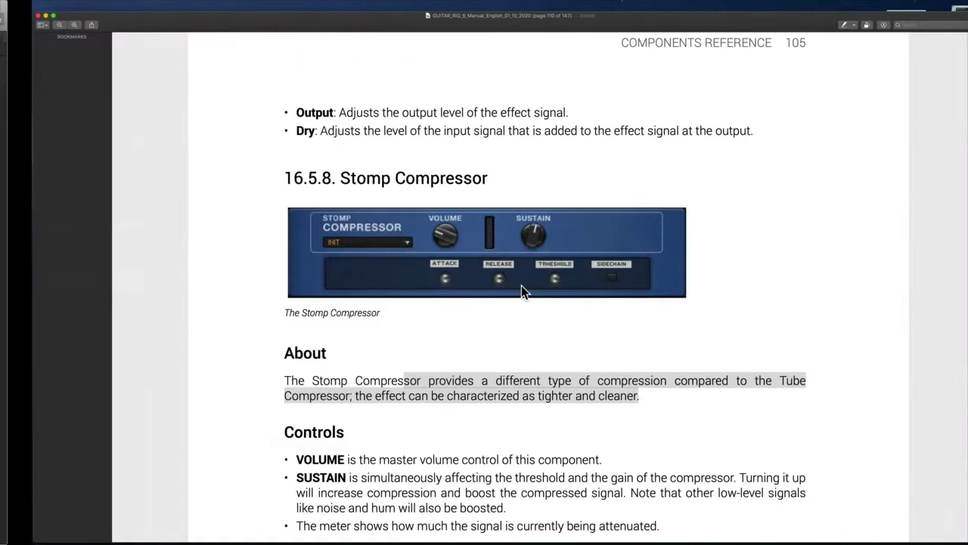
- Return to the manual and skim past the EQ components to section 16.7, Filters, with the AutoFilter
scroll(446, 334, down, 10)
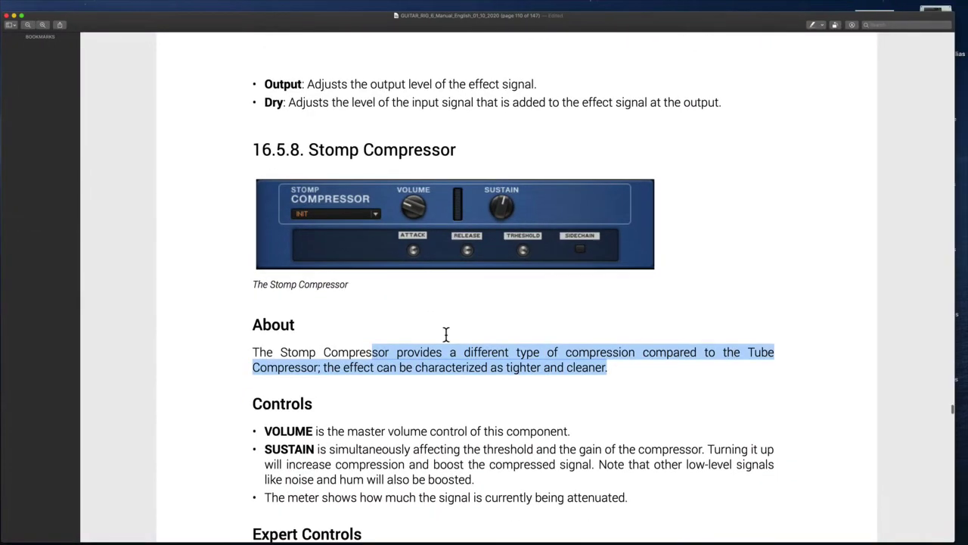
scroll(446, 334, down, 15)
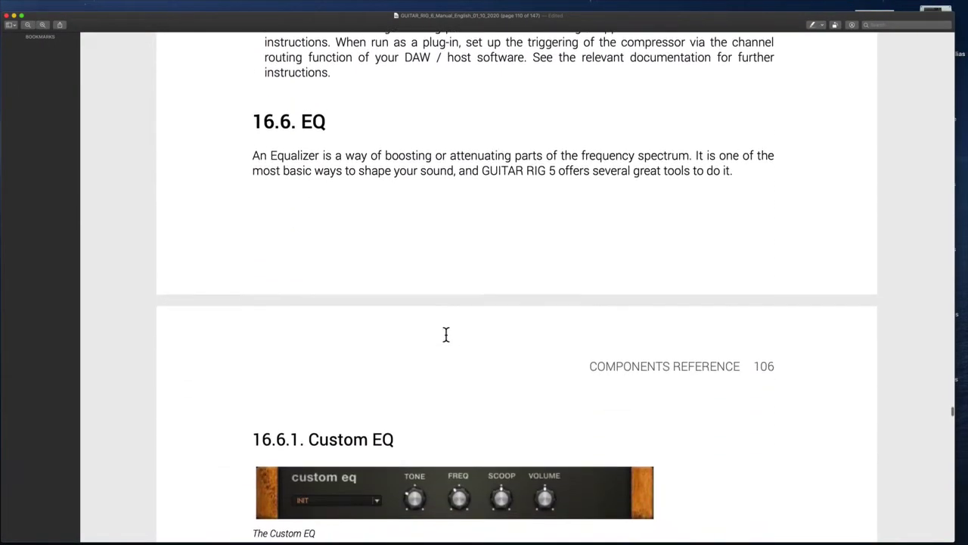
scroll(447, 334, down, 8)
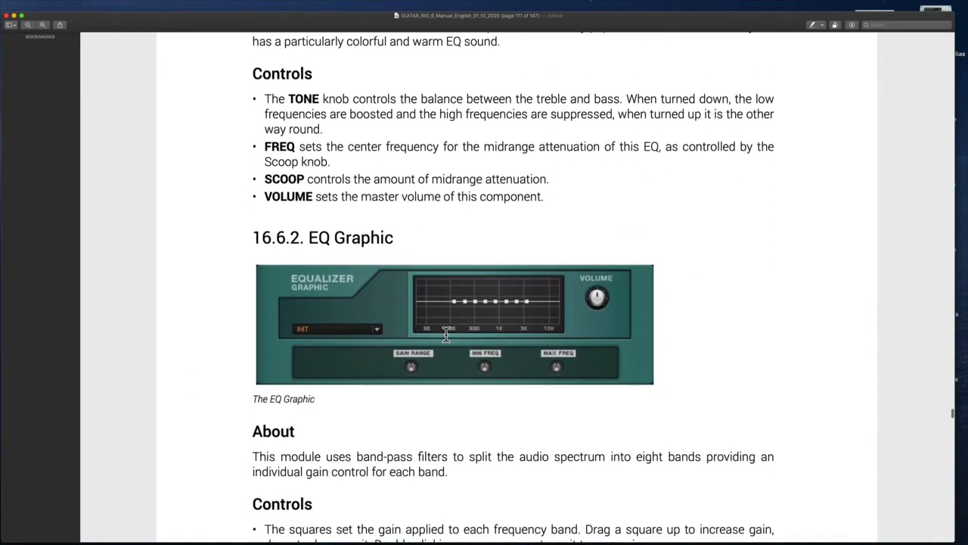
scroll(446, 334, down, 10)
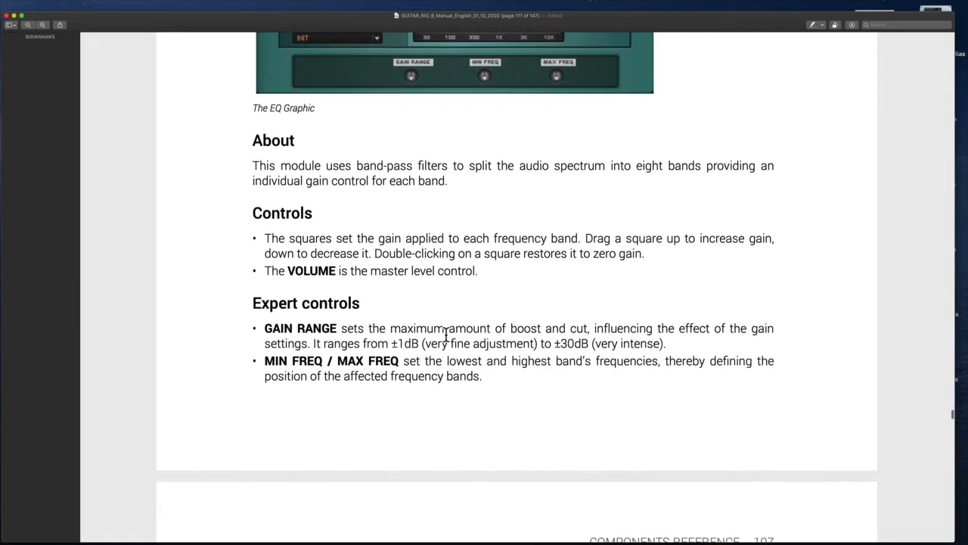
scroll(446, 334, down, 20)
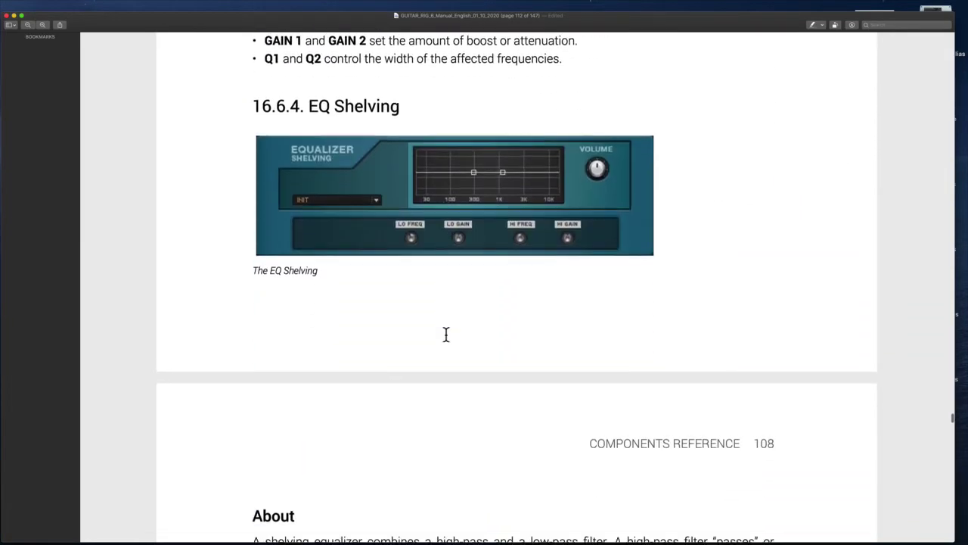
scroll(446, 334, down, 20)
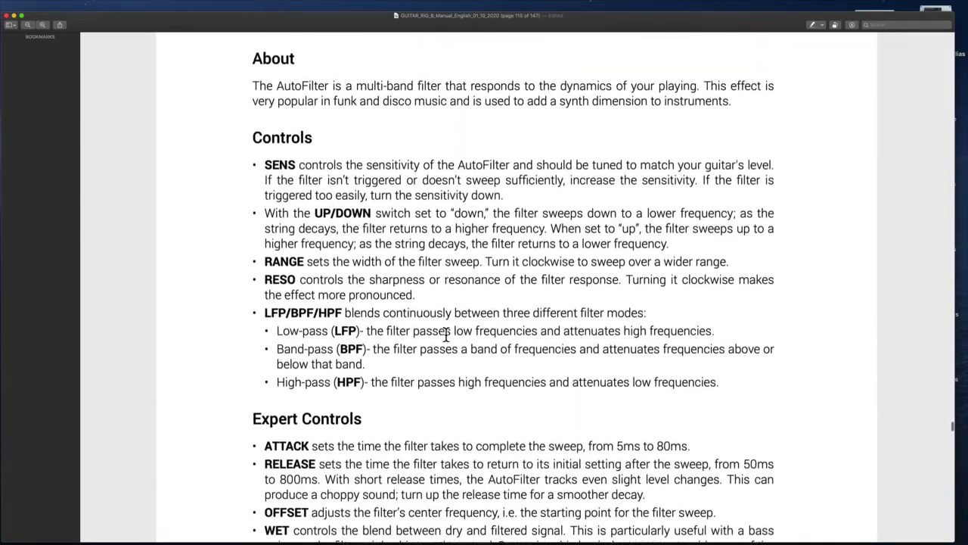
scroll(447, 335, up, 8)
scroll(446, 334, up, 3)
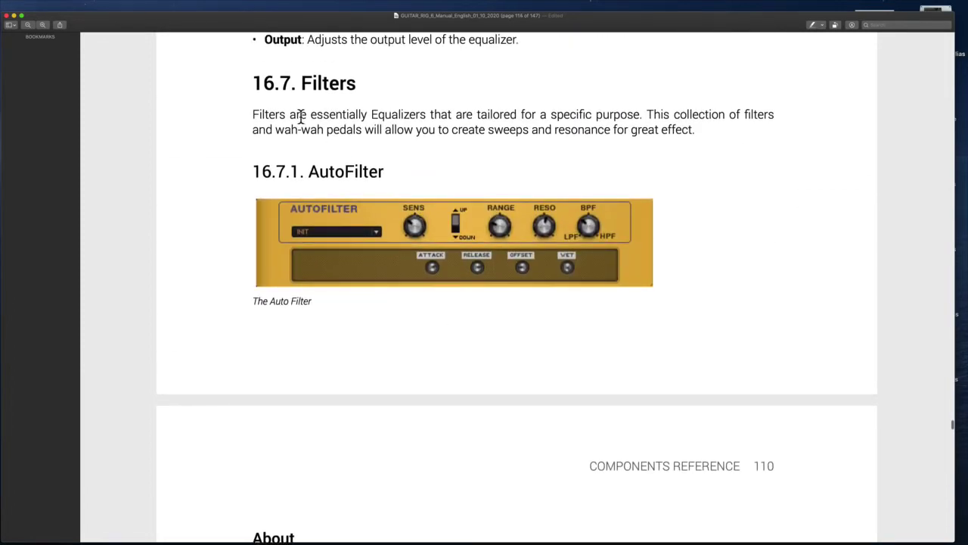
- Switch to Guitar Rig, remove all components from the rack and clear the old component search text
key(ctrl+Left)
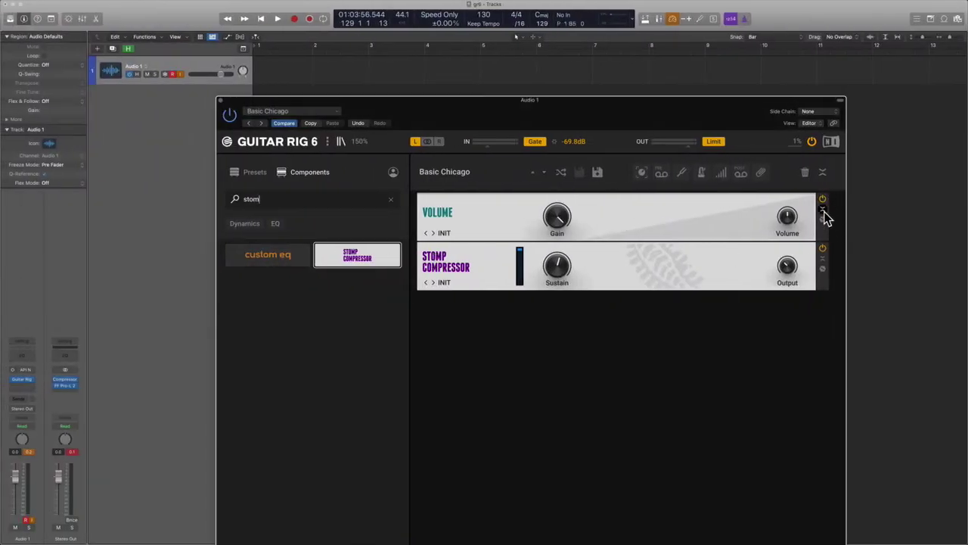
click(805, 174)
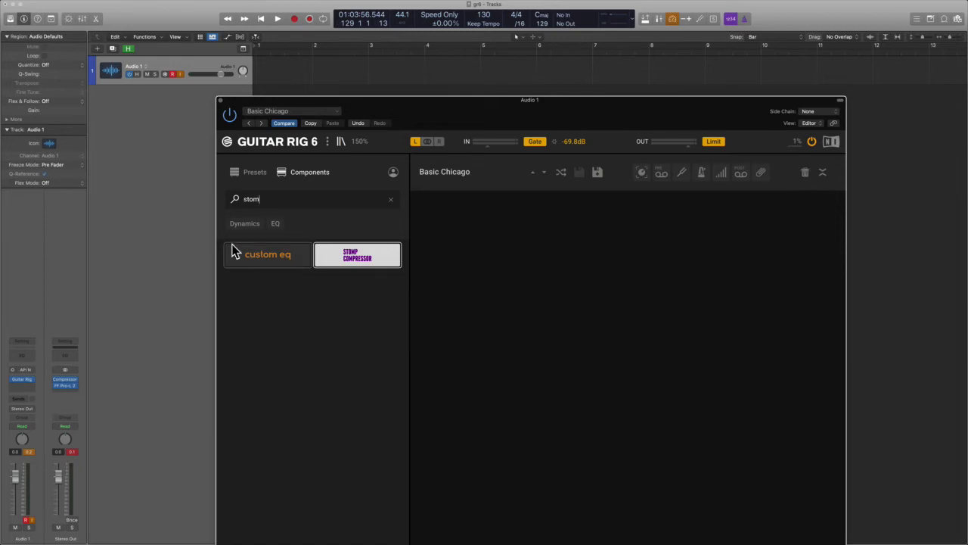
text(a)
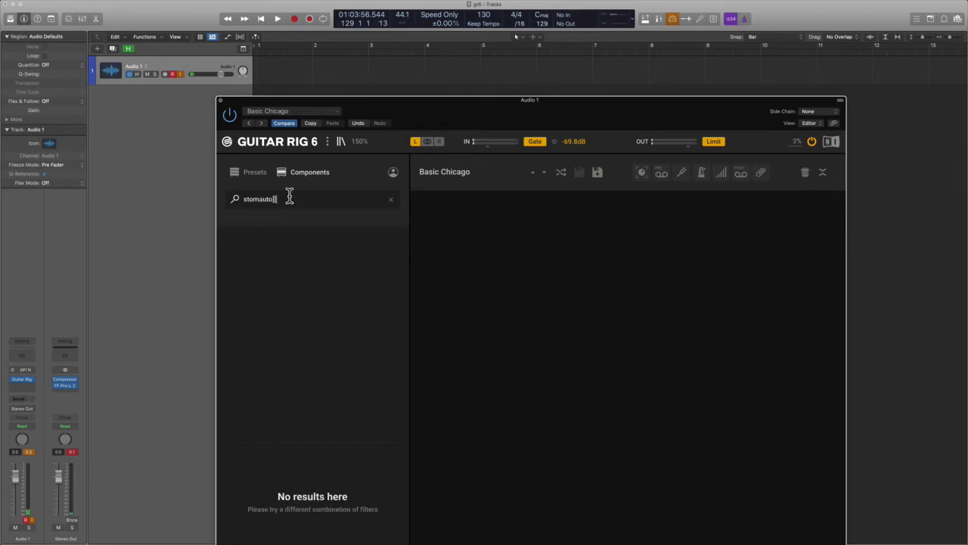
text(uto)
key(BackSpace)
key(BackSpace)
key(BackSpace)
key(BackSpace)
key(BackSpace)
key(BackSpace)
key(BackSpace)
key(BackSpace)
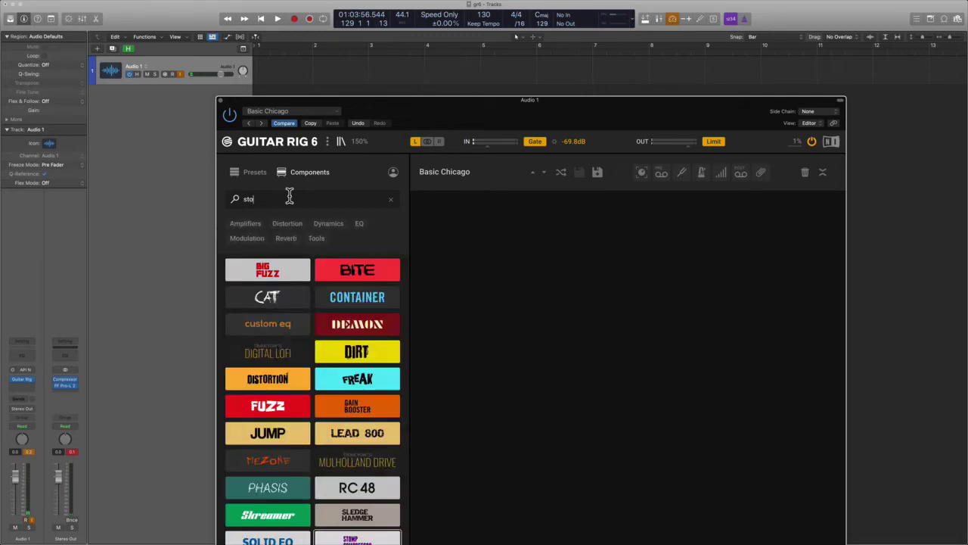
- Search the components for "autofilte", add Auto Filter to the rack and step to its next preset
text(autof)
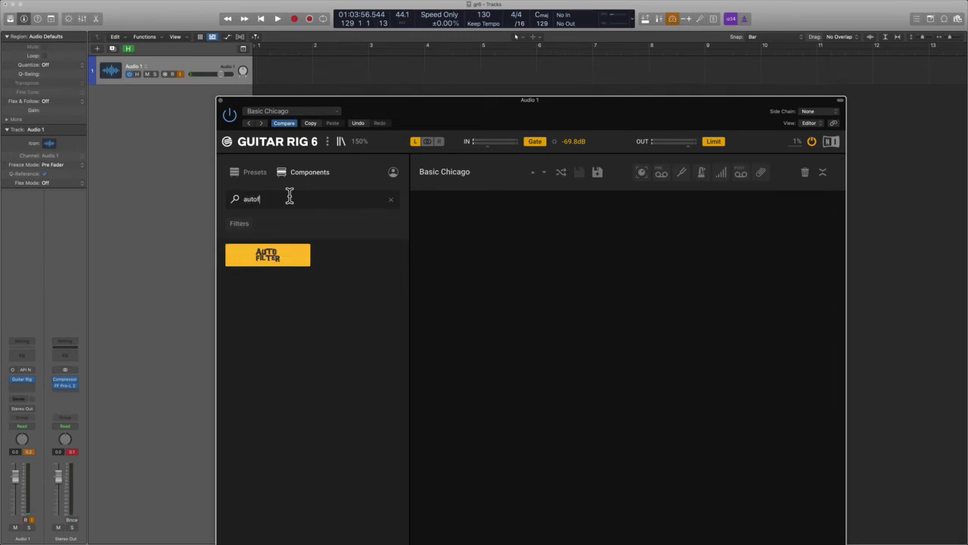
text(ilte)
double_click(294, 256)
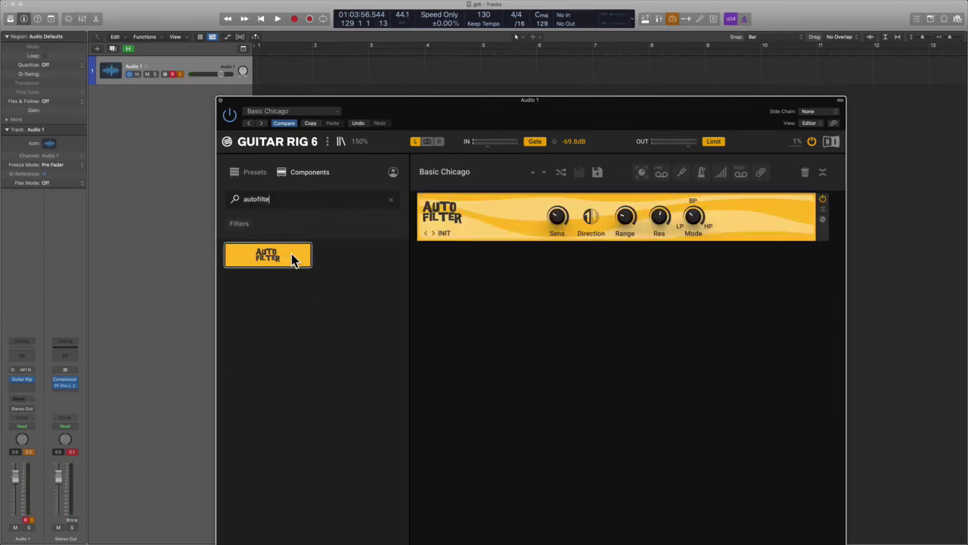
drag(594, 115, 493, 55)
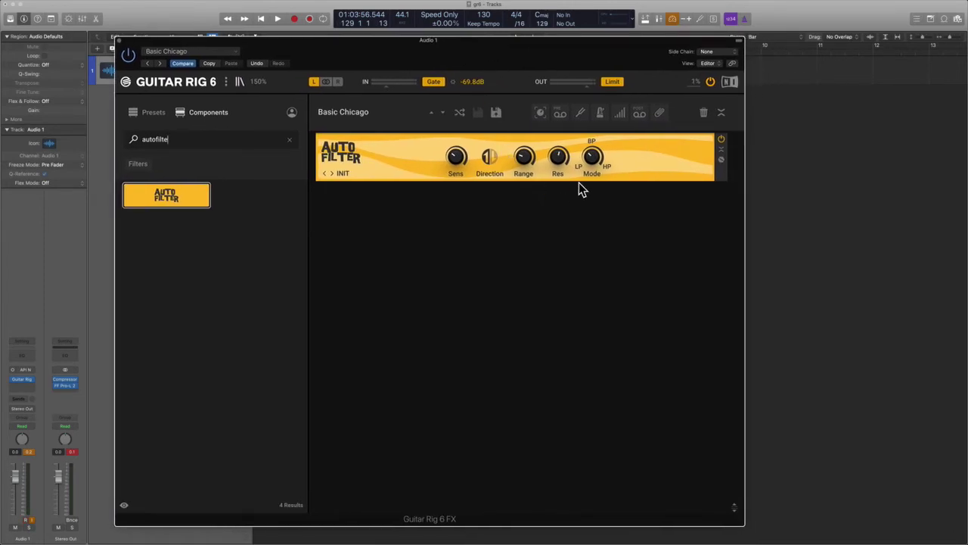
click(332, 173)
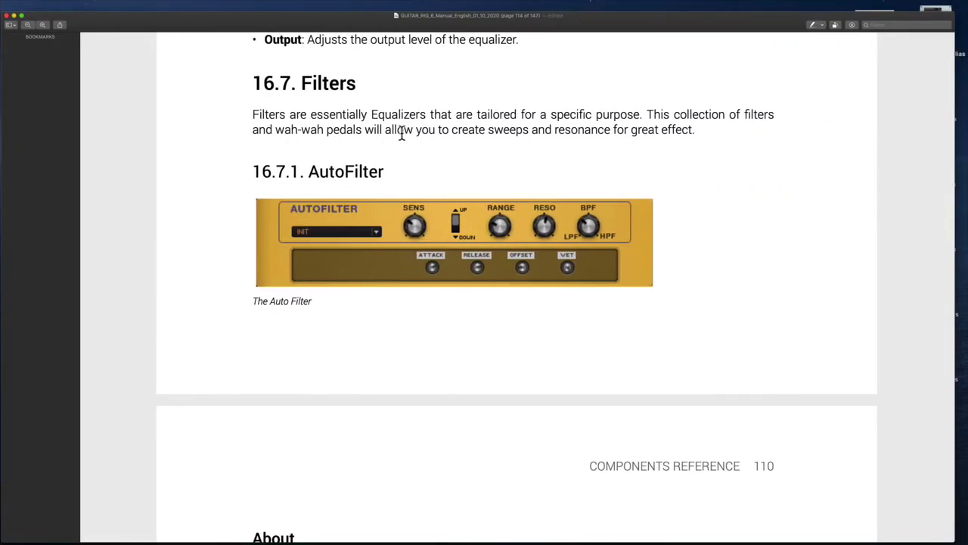
- Return to the manual and highlight the introductory text of section 16.7, Filters, while reading it
drag(386, 114, 647, 122)
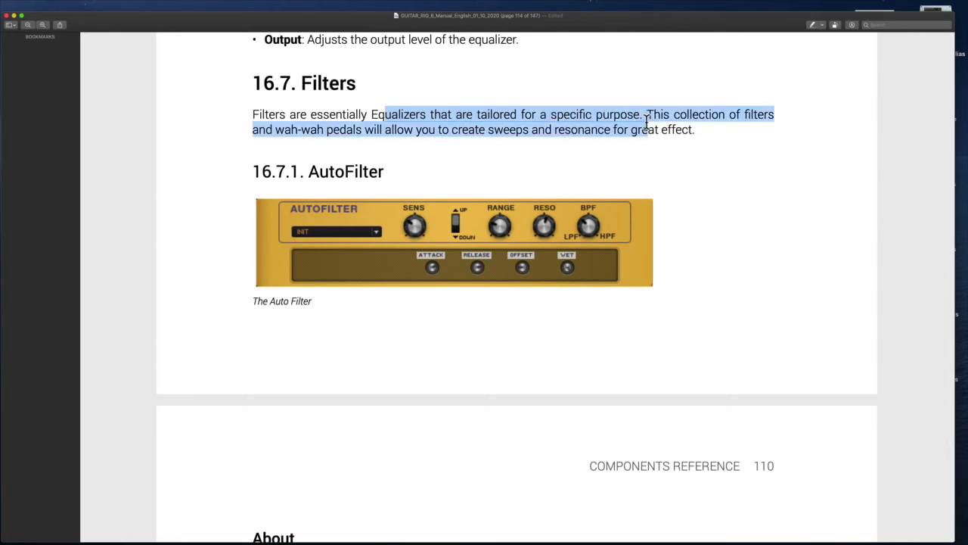
click(402, 129)
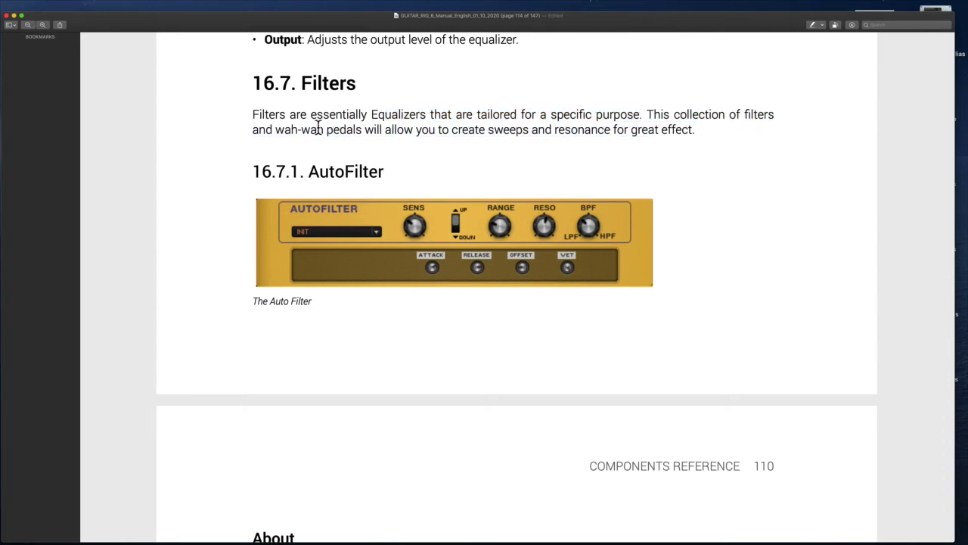
drag(266, 130, 631, 134)
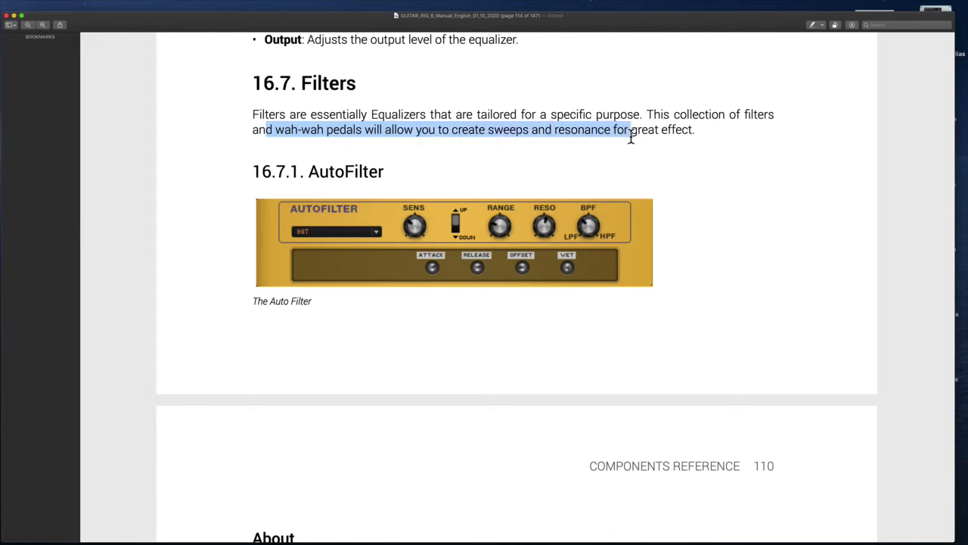
- Read the AutoFilter's About text and SENS description in the manual, highlighting phrases along the way
click(631, 133)
scroll(631, 134, down, 2)
scroll(631, 136, down, 10)
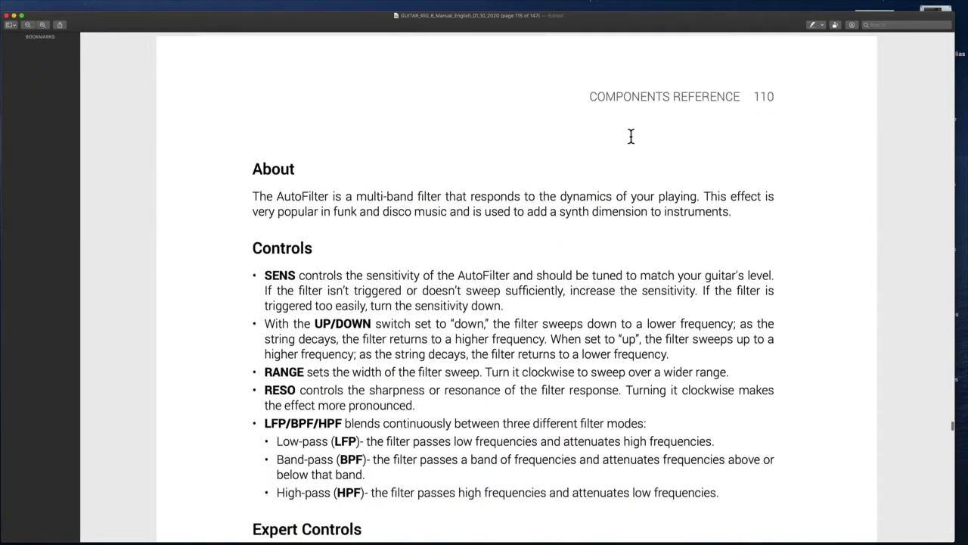
drag(259, 129, 579, 153)
click(580, 154)
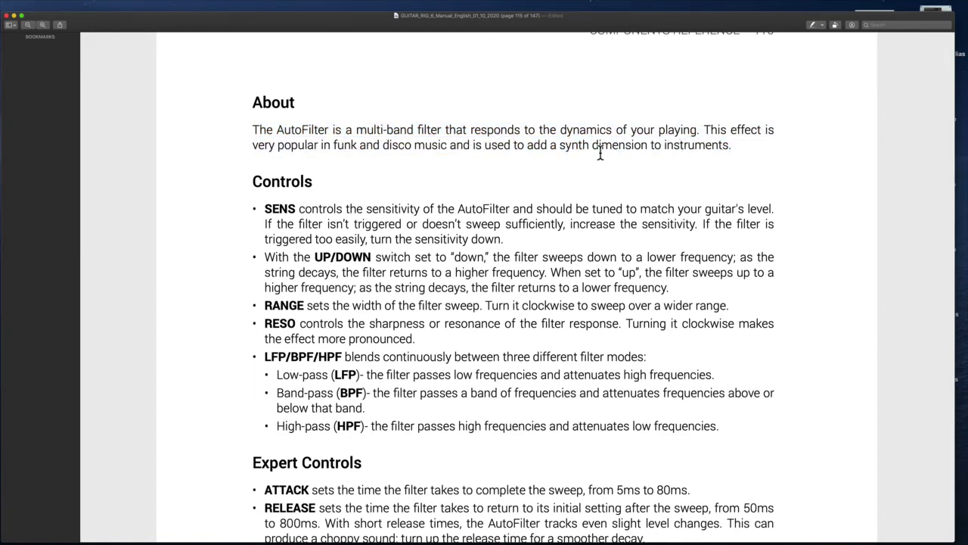
scroll(600, 153, down, 2)
drag(361, 94, 464, 93)
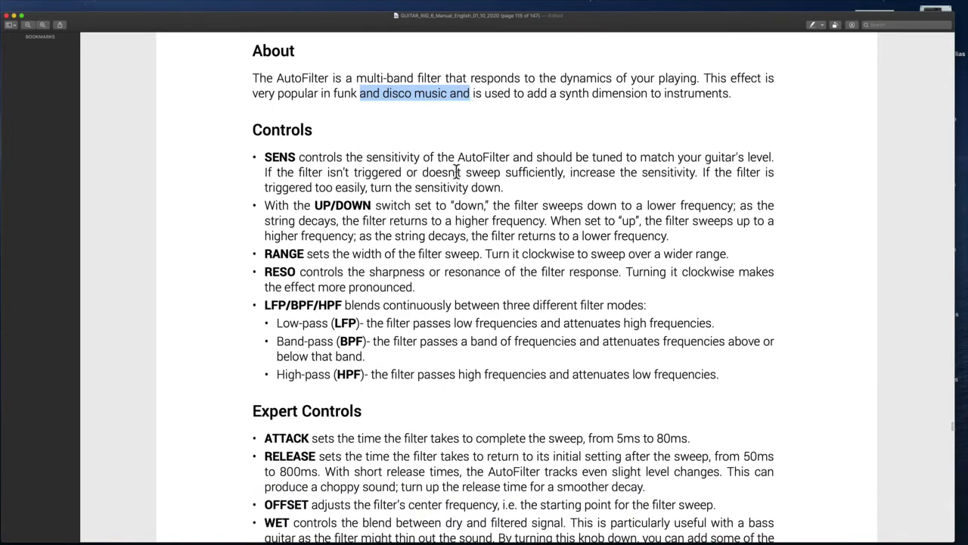
scroll(454, 173, down, 2)
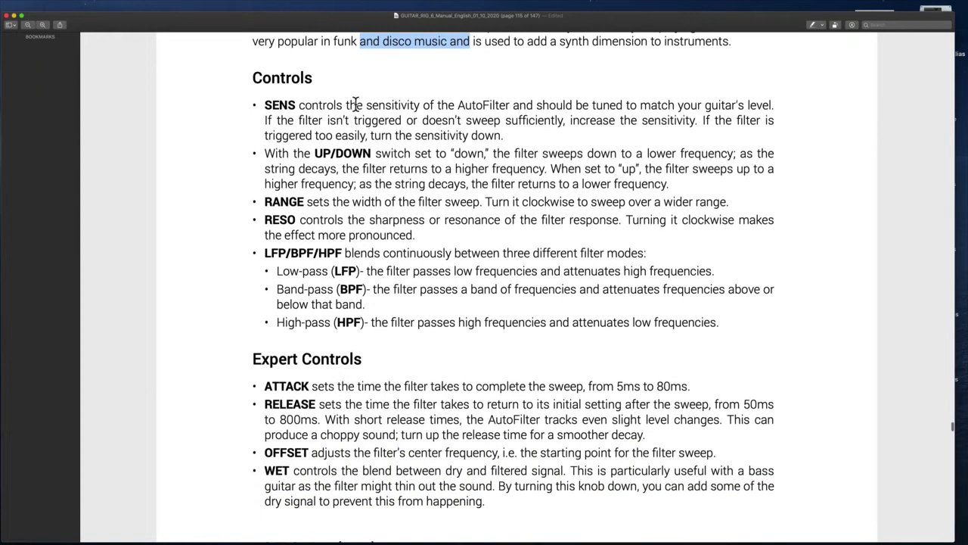
drag(357, 104, 484, 106)
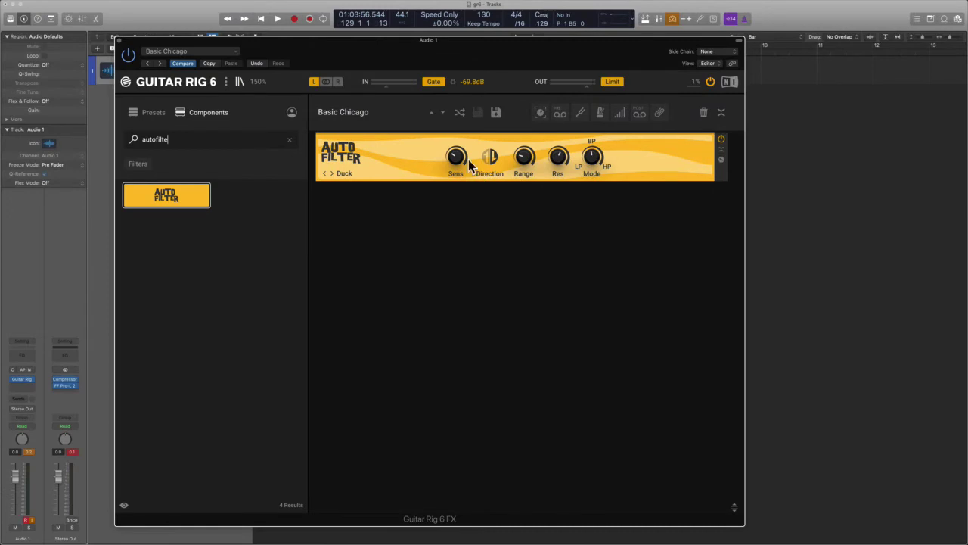
- Switch to Guitar Rig and raise the Auto Filter's Sens to about the middle of its range
mouse_move(458, 159)
scroll(457, 159, up, 5)
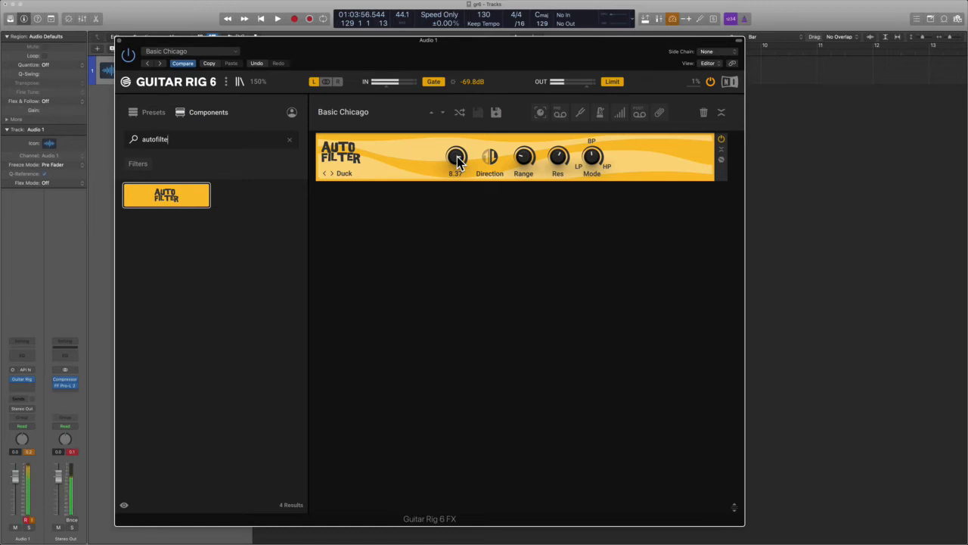
drag(459, 161, 459, 161)
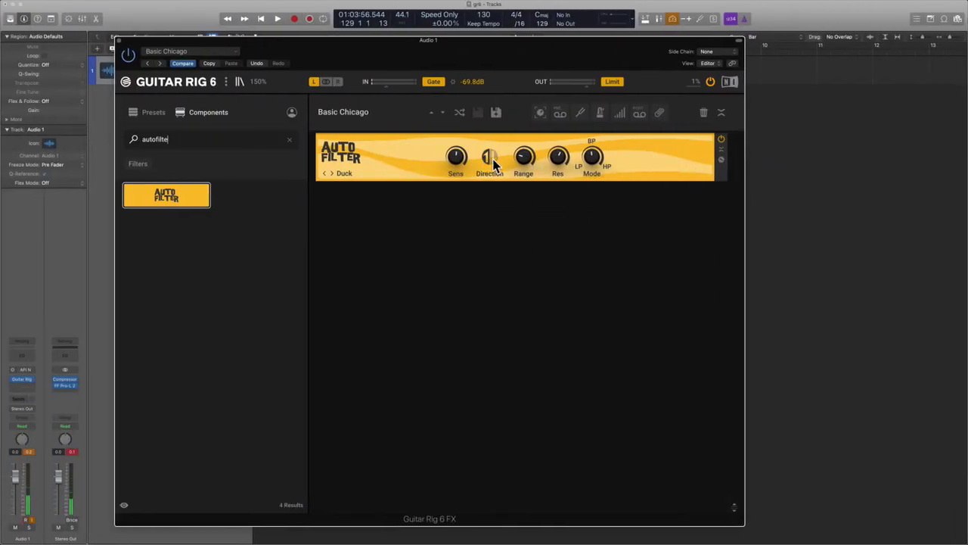
- Return to the manual and highlight parts of the AutoFilter's RANGE and UP/DOWN descriptions while reading them
key(ctrl+Right)
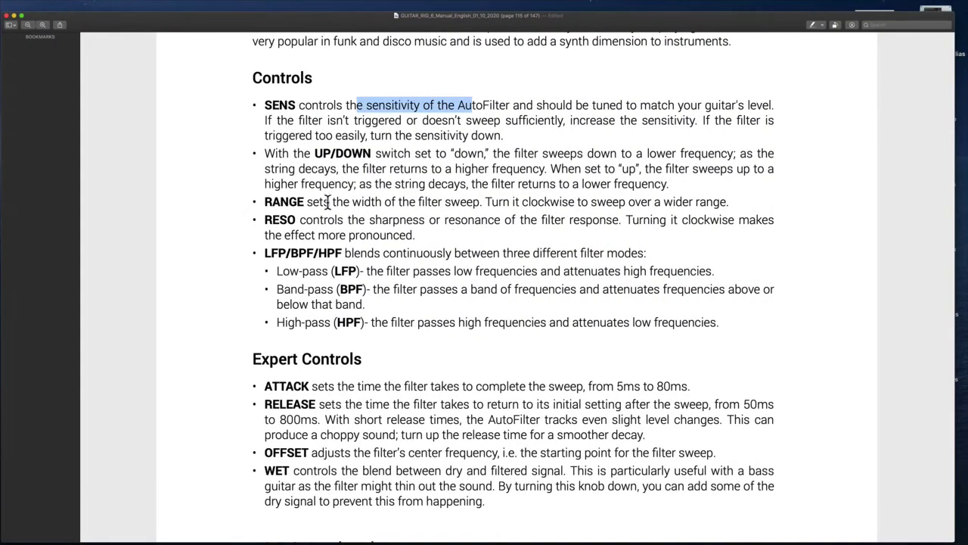
drag(330, 201, 477, 202)
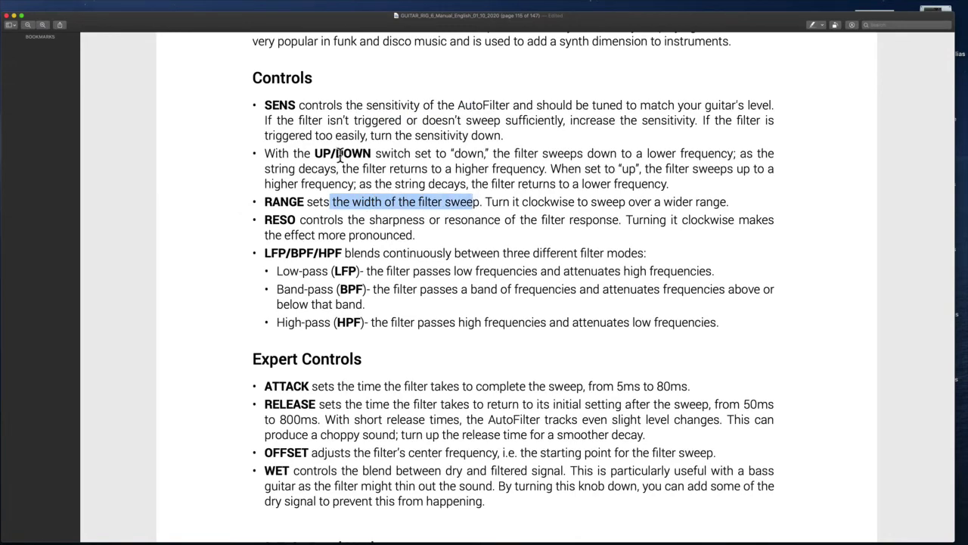
scroll(464, 172, down, 1)
scroll(464, 173, down, 1)
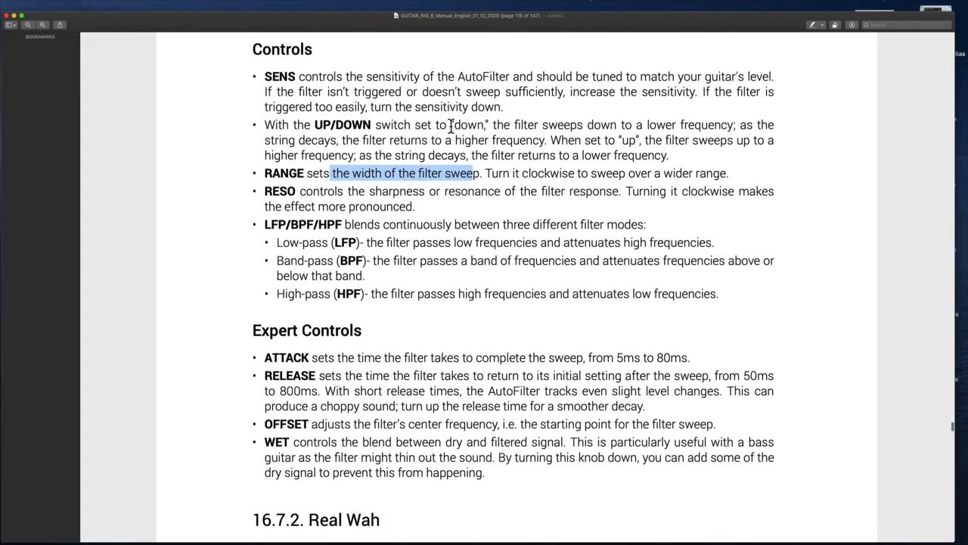
drag(503, 123, 693, 127)
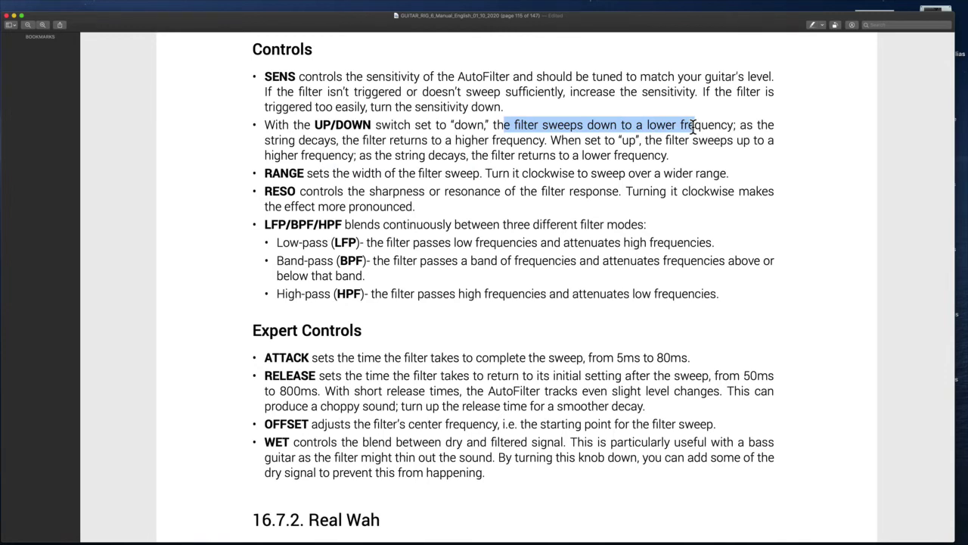
drag(551, 141, 686, 141)
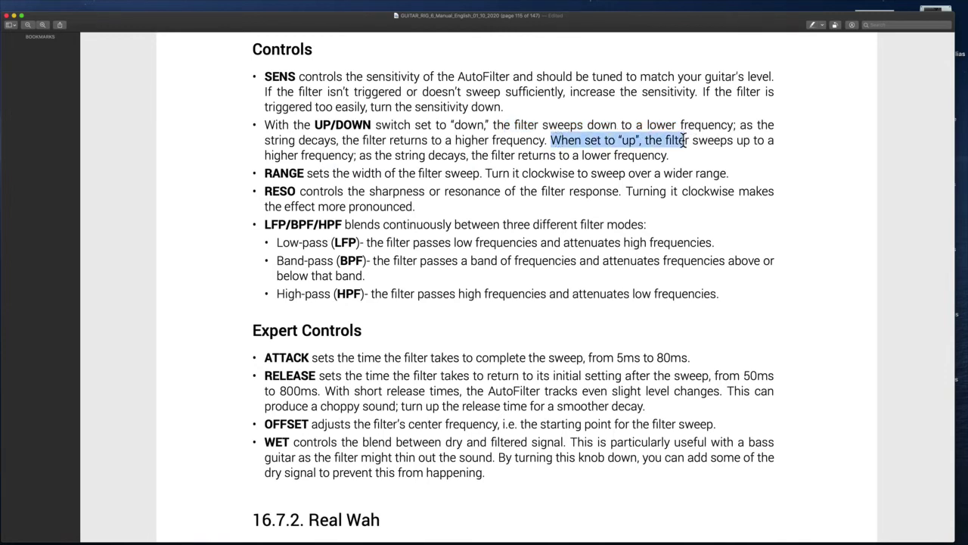
scroll(544, 219, down, 3)
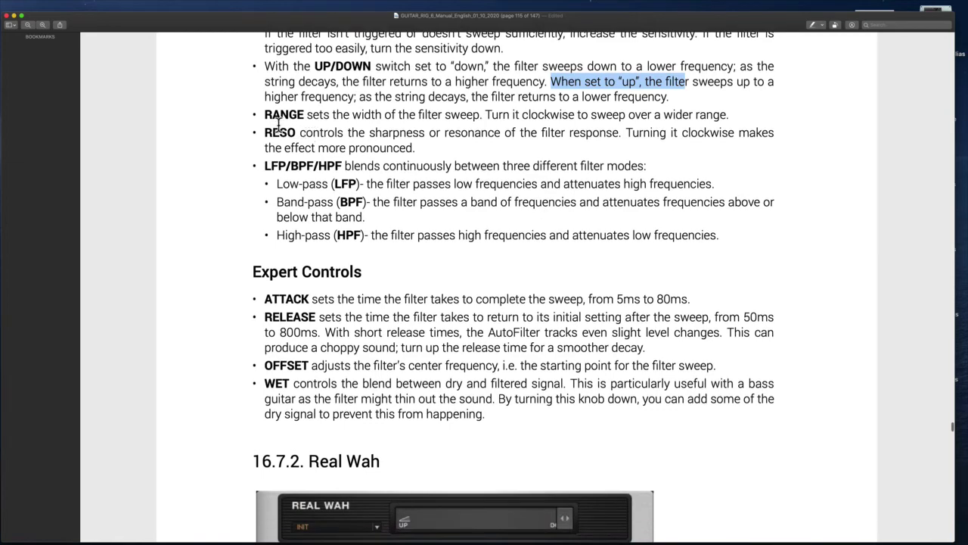
double_click(277, 115)
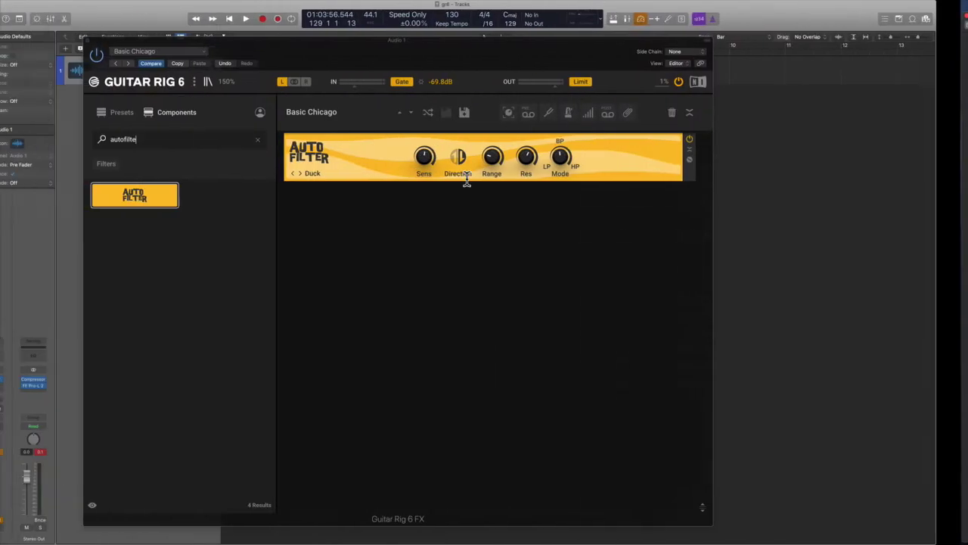
- Switch to Guitar Rig, raise the Auto Filter's Range and set its Res to about 9.45
mouse_move(494, 181)
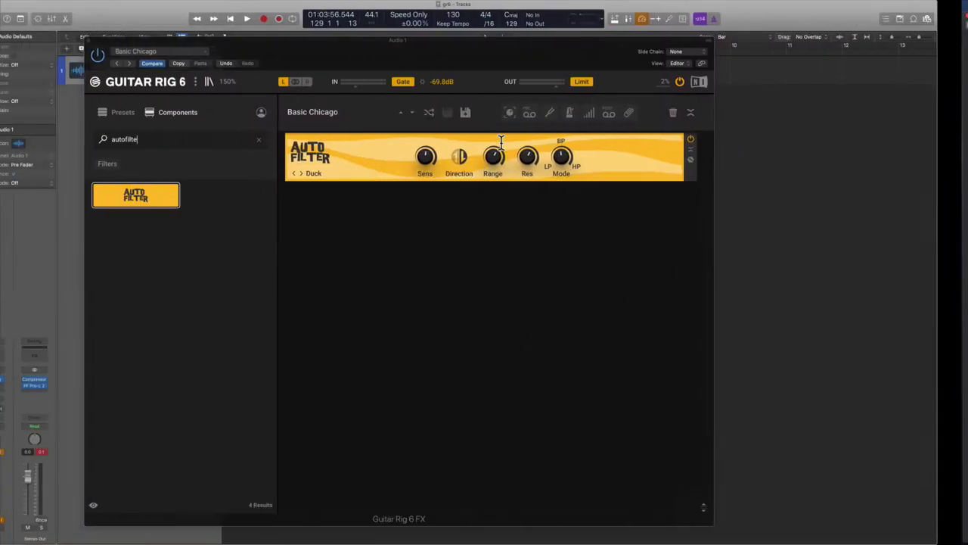
mouse_move(523, 171)
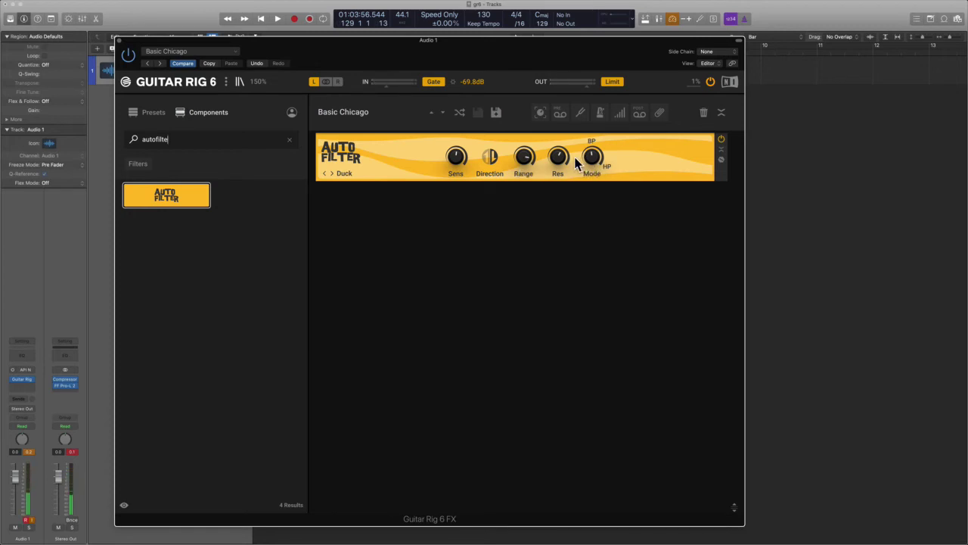
mouse_move(557, 162)
scroll(557, 162, up, 4)
scroll(557, 162, down, 10)
drag(557, 163, 557, 159)
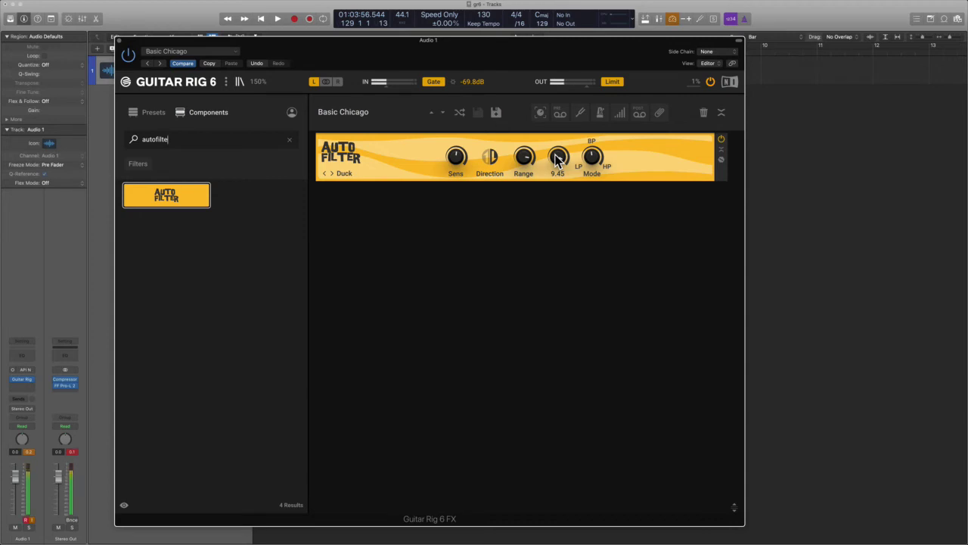
drag(523, 54, 499, 55)
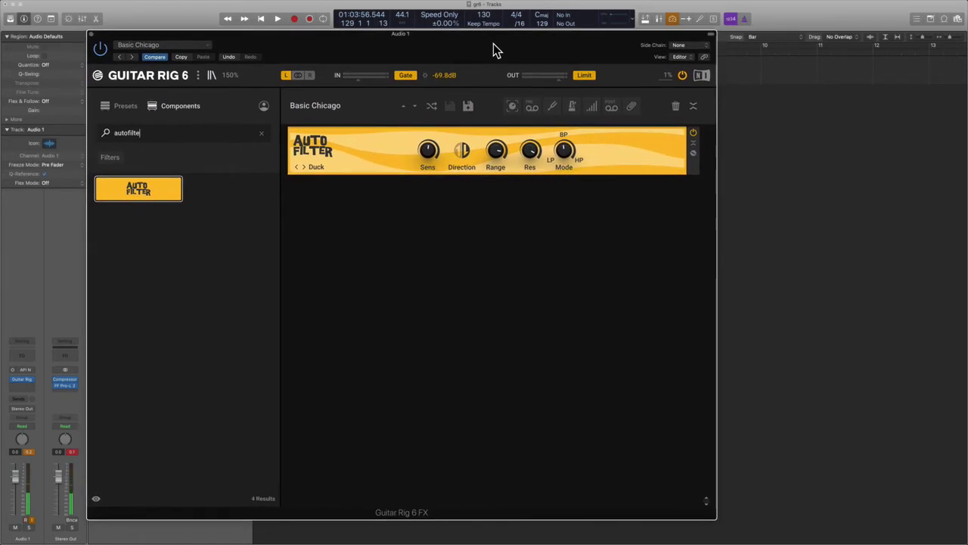
- Return to the manual and highlight the AutoFilter's Expert Controls heading
key(ctrl+Right)
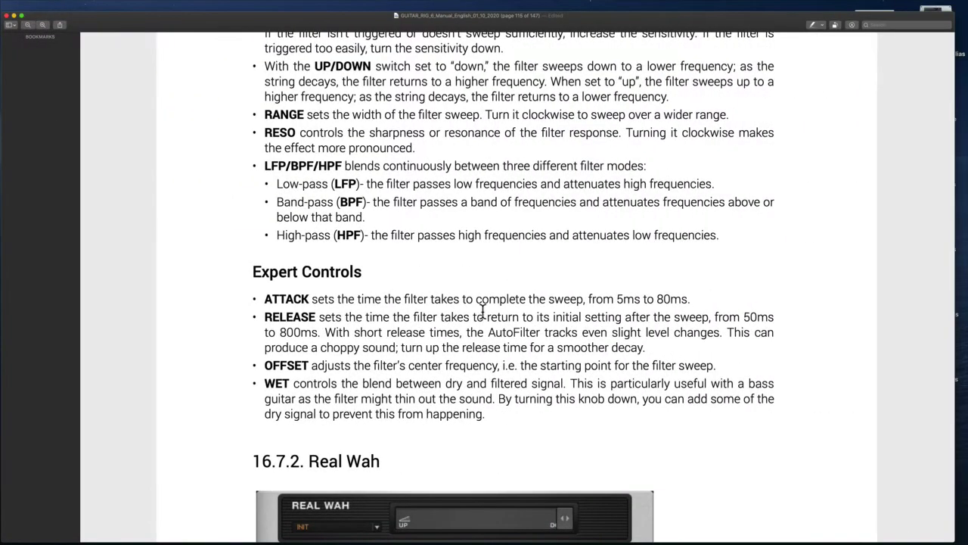
scroll(382, 245, down, 3)
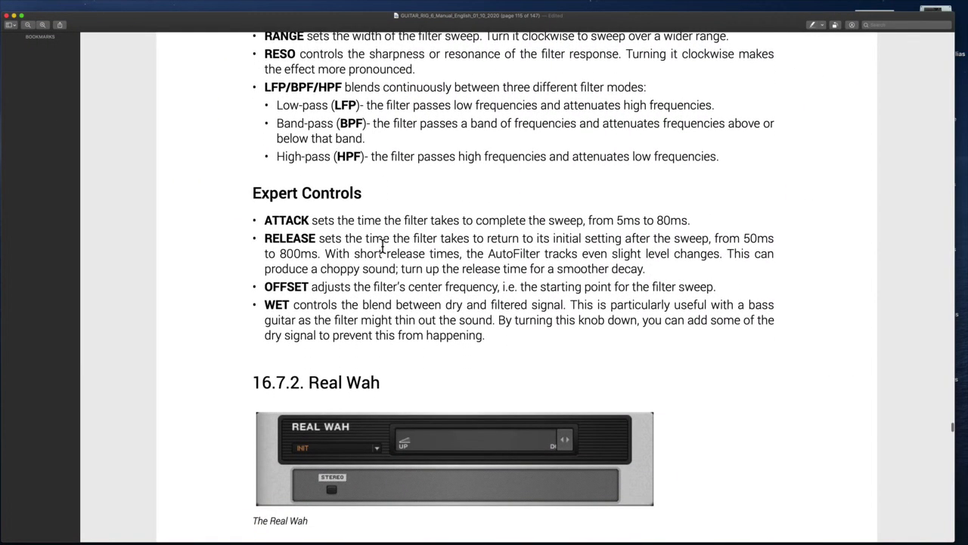
scroll(383, 245, down, 2)
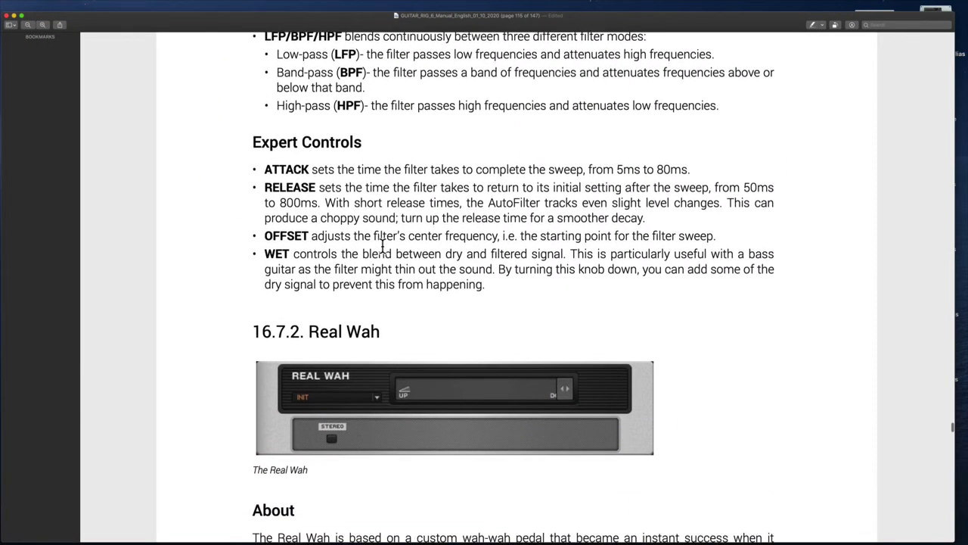
drag(251, 138, 365, 138)
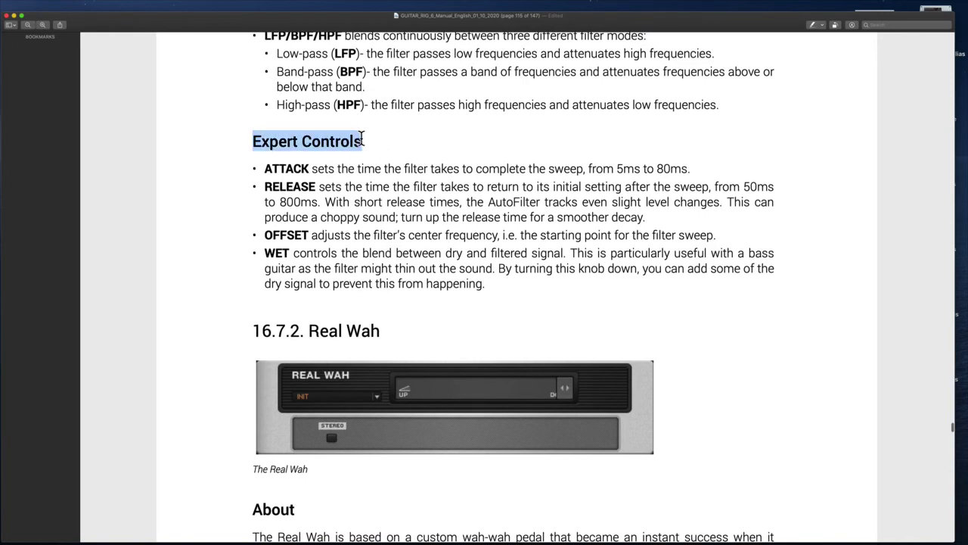
- Move on to section 16.7.2, Real Wah, in the manual and highlight its About text while reading it
scroll(363, 264, down, 15)
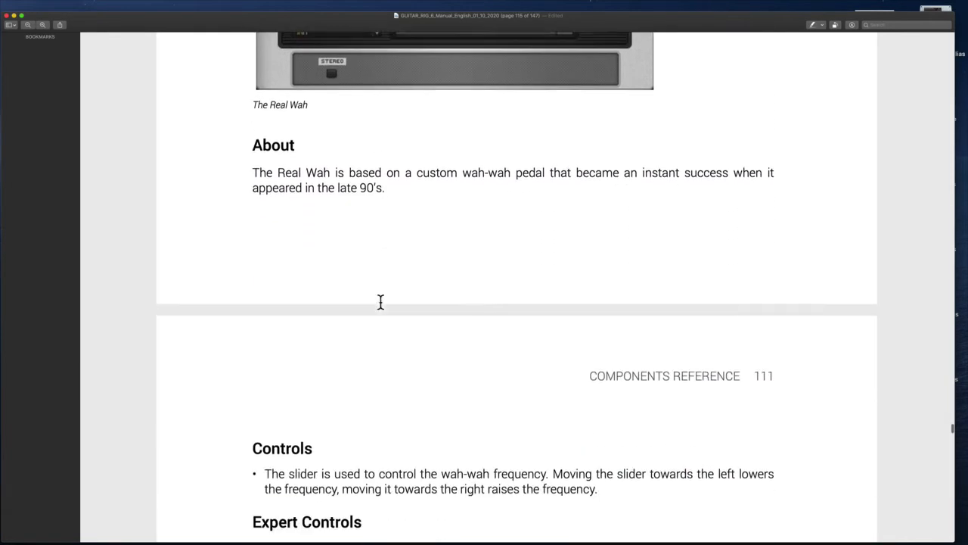
scroll(380, 303, down, 4)
scroll(380, 302, up, 9)
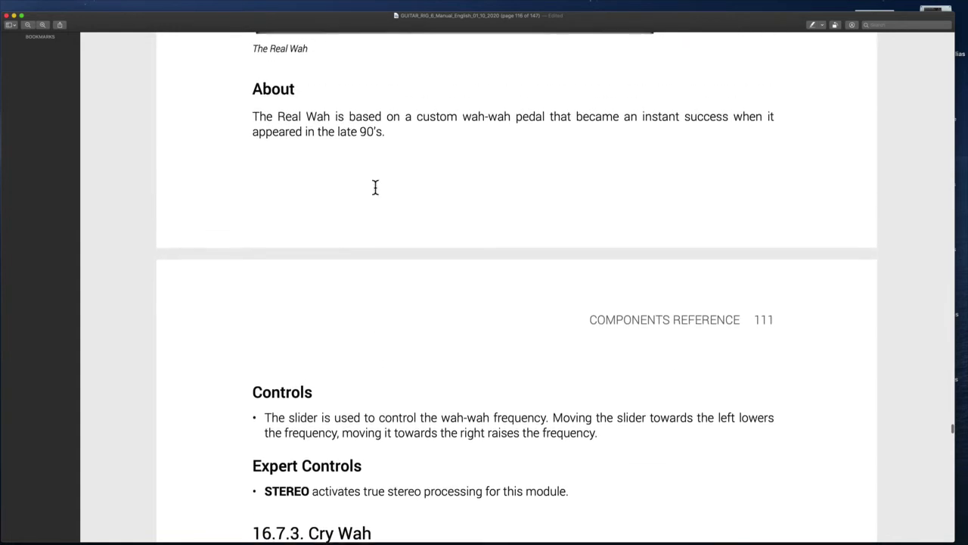
drag(274, 123, 380, 144)
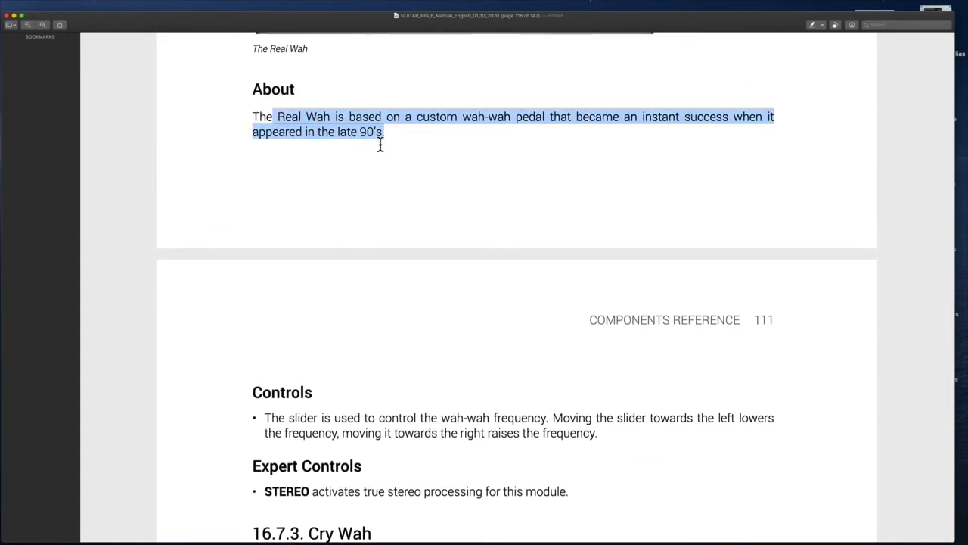
click(375, 148)
- Skim past the Cry Wah section of the manual to 16.7.4 and highlight the title TRAKTOR's Formant Filter
scroll(376, 148, down, 10)
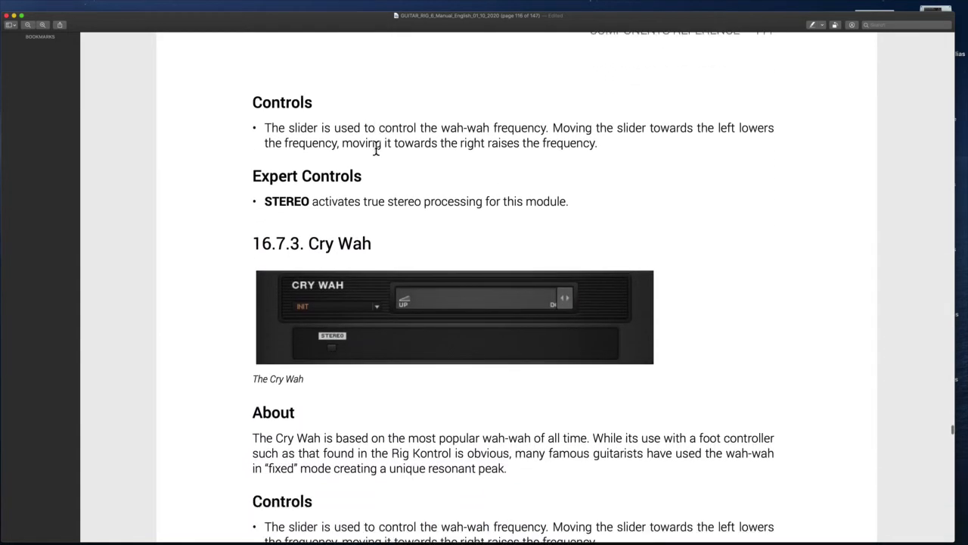
scroll(376, 147, down, 11)
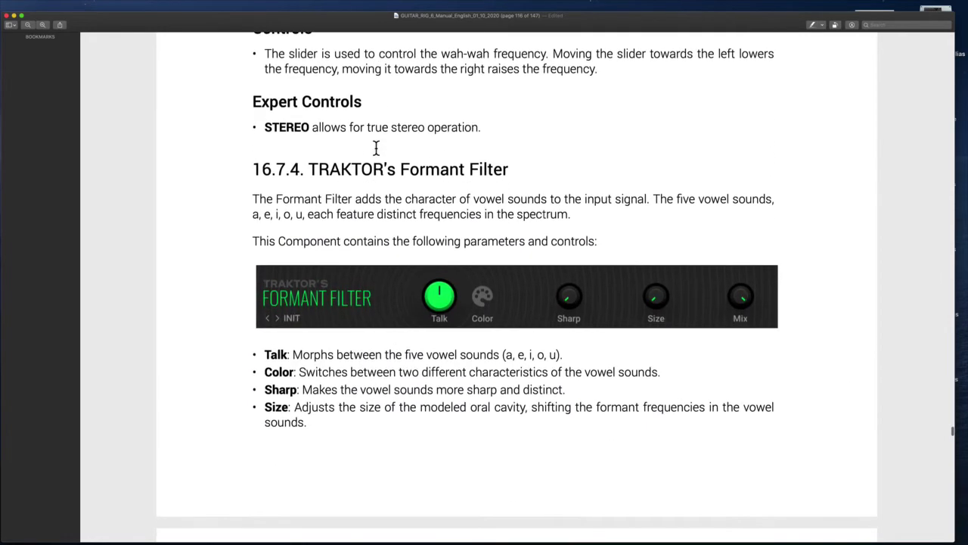
drag(353, 151, 540, 159)
scroll(540, 160, down, 1)
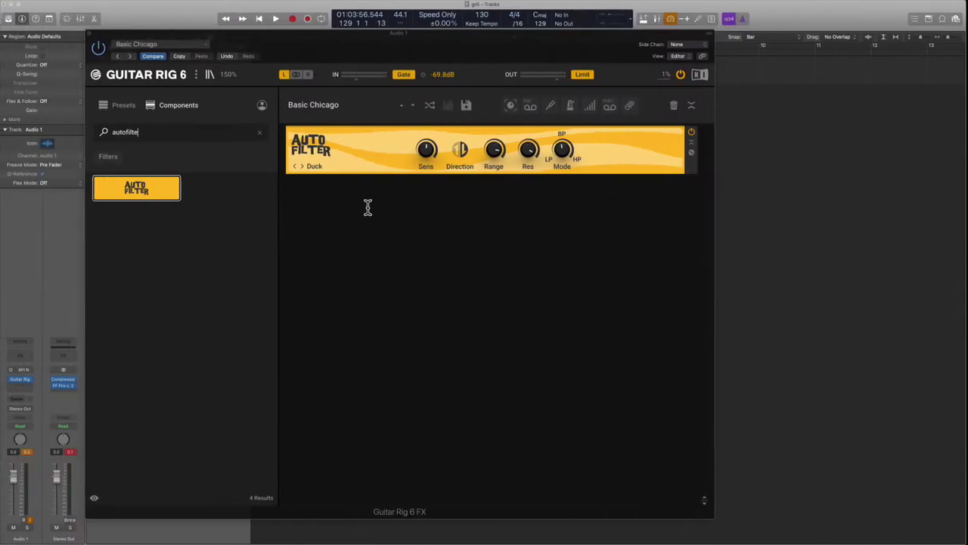
- In Guitar Rig, search the components for "formant", add Traktor's Formant Filter to the rack and step to its Airy preset
click(261, 133)
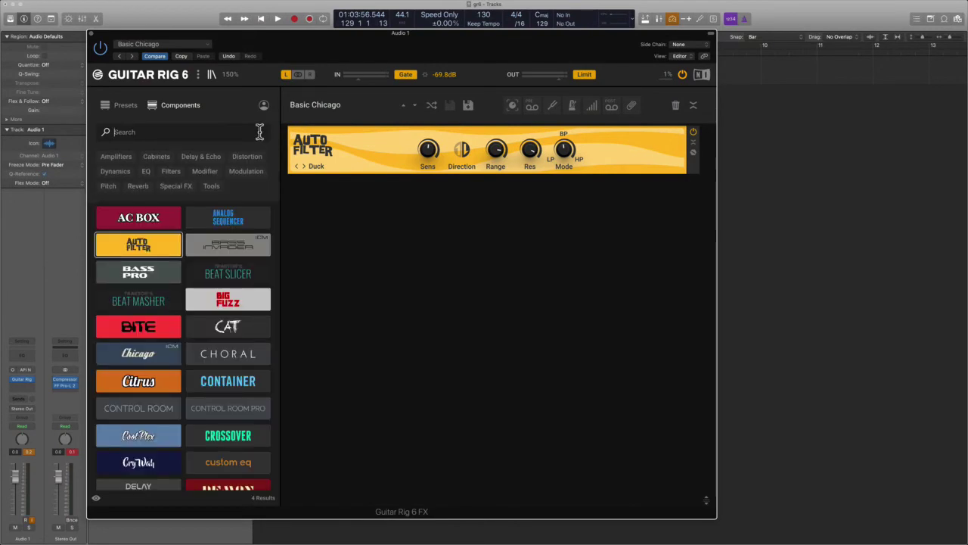
text(formant)
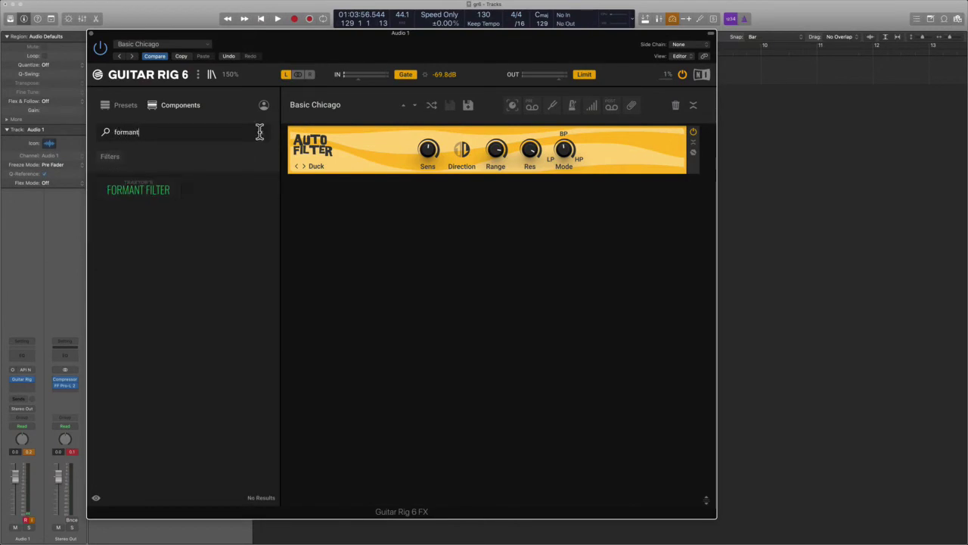
double_click(134, 191)
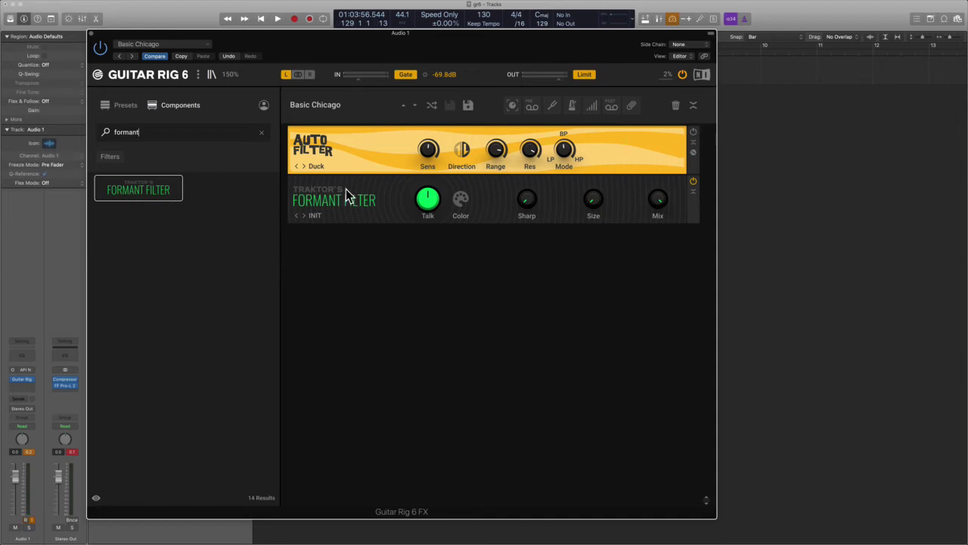
click(304, 215)
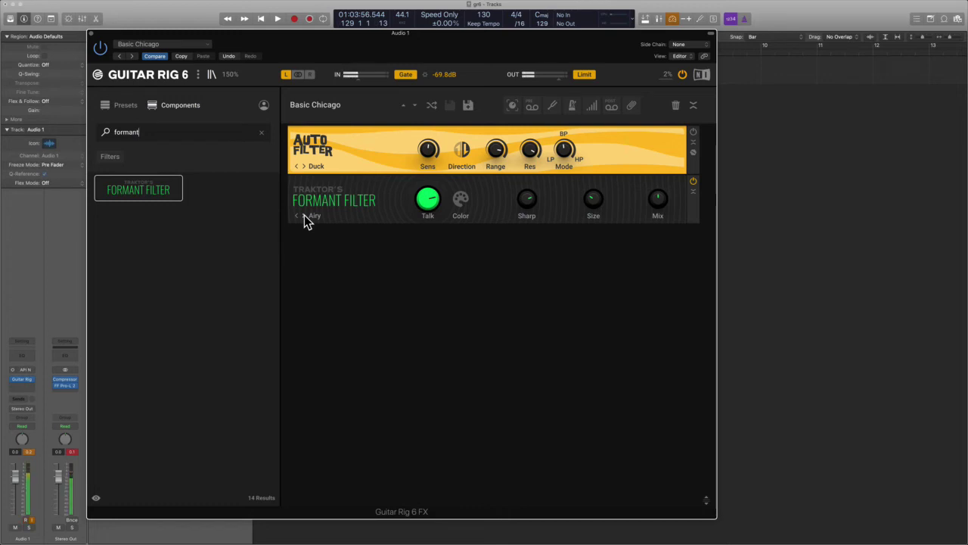
- Turn the Formant Filter's Talk up to near its maximum and enable its Color option
mouse_move(430, 213)
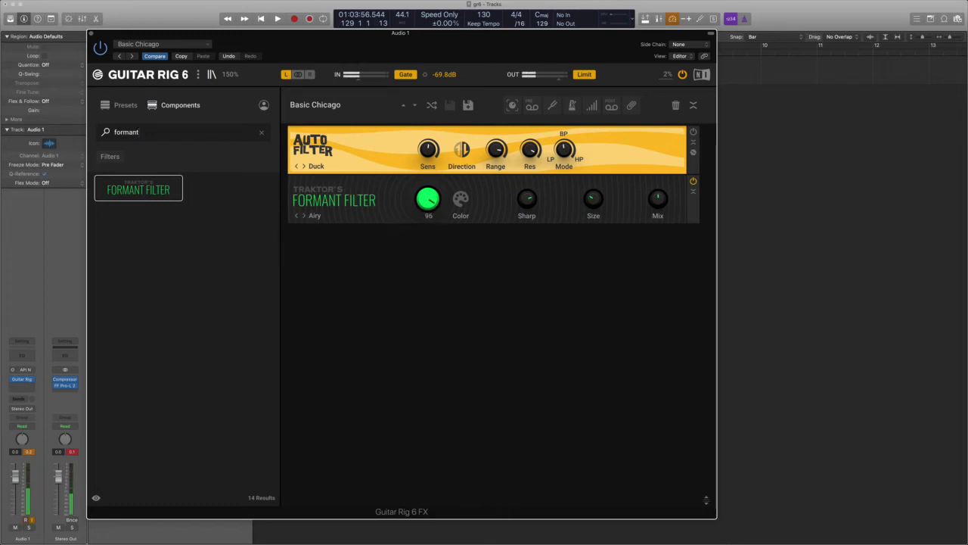
click(460, 201)
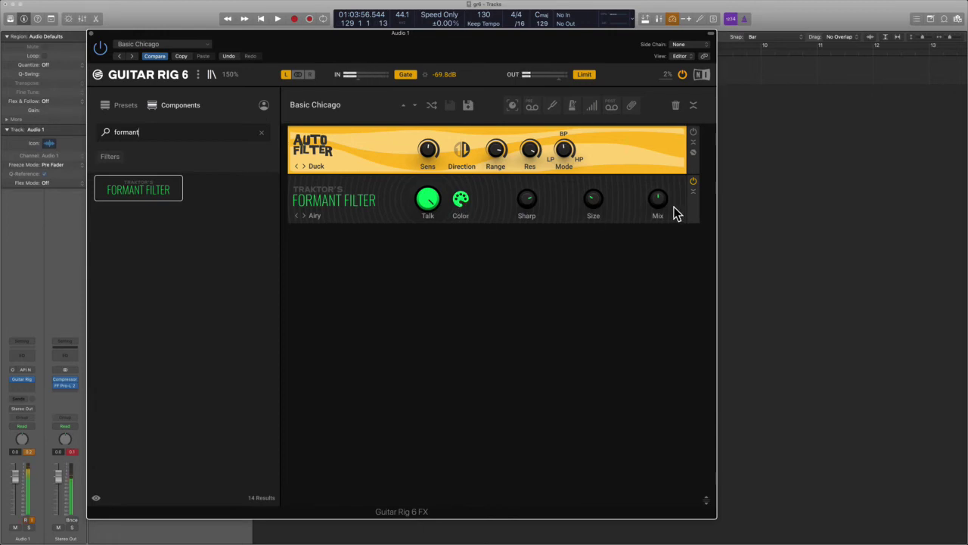
mouse_move(658, 206)
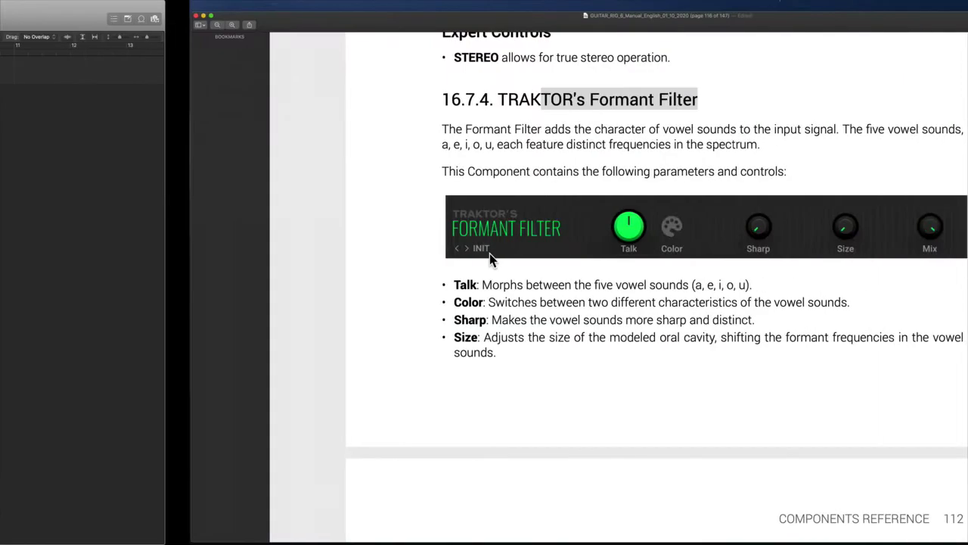
- In Guitar Rig, search the components for "filterb", add Filterbank to the rack and choose its Smile preset
scroll(465, 321, down, 10)
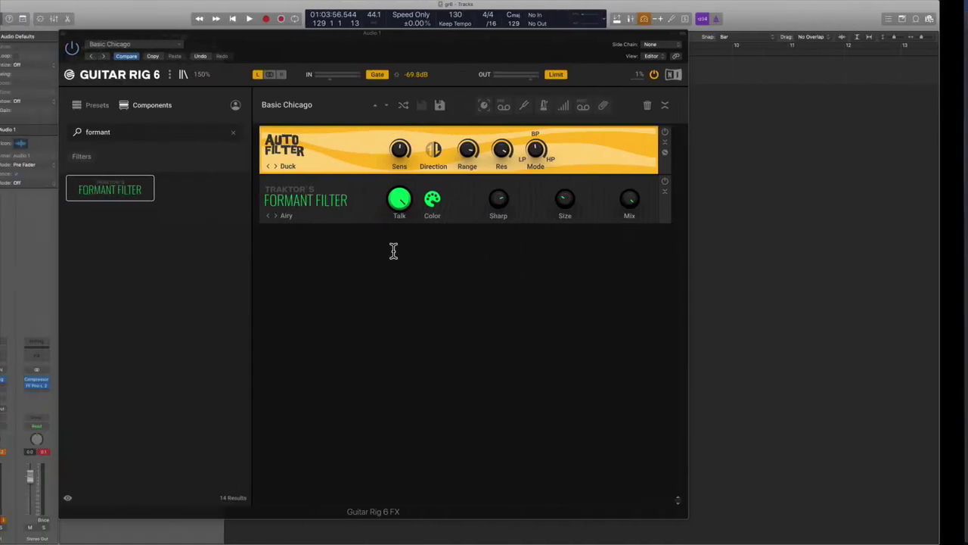
click(233, 131)
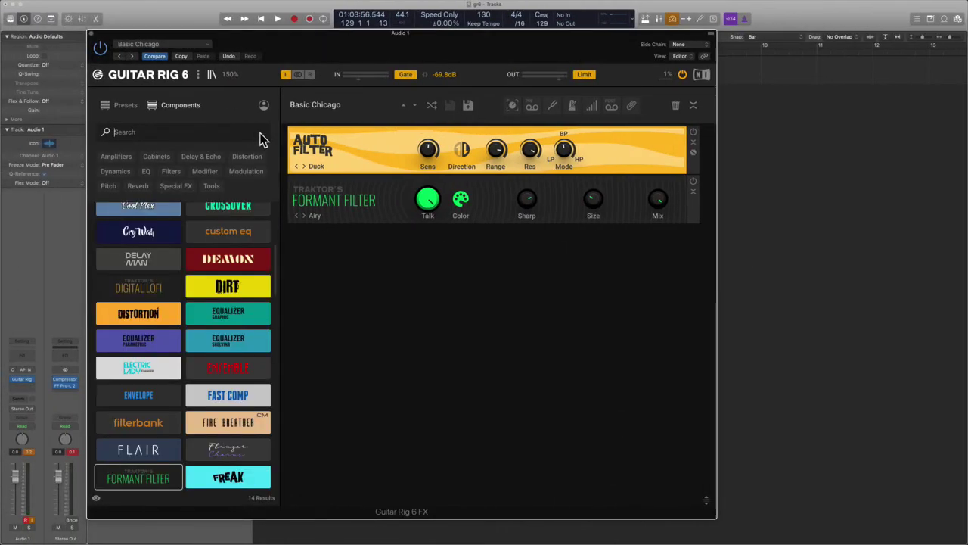
text(filterb)
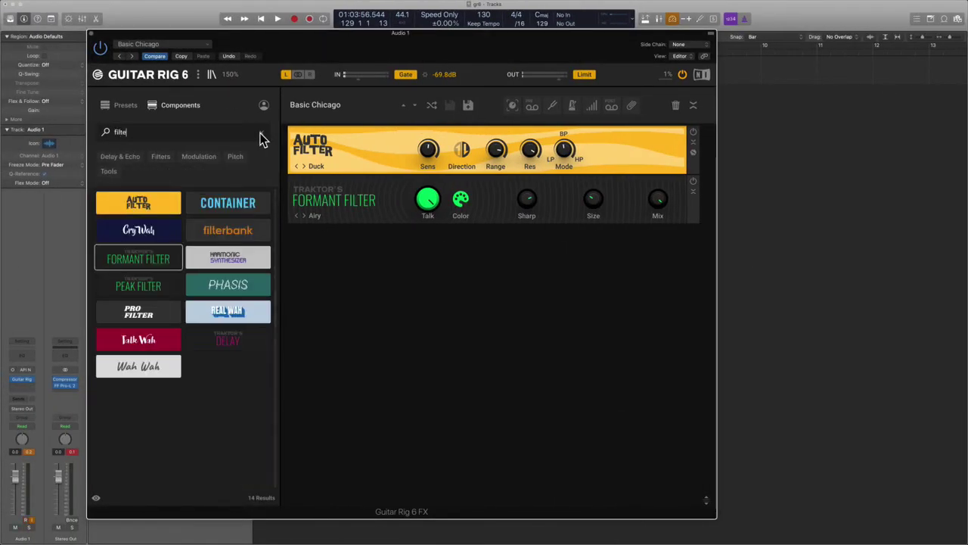
double_click(161, 195)
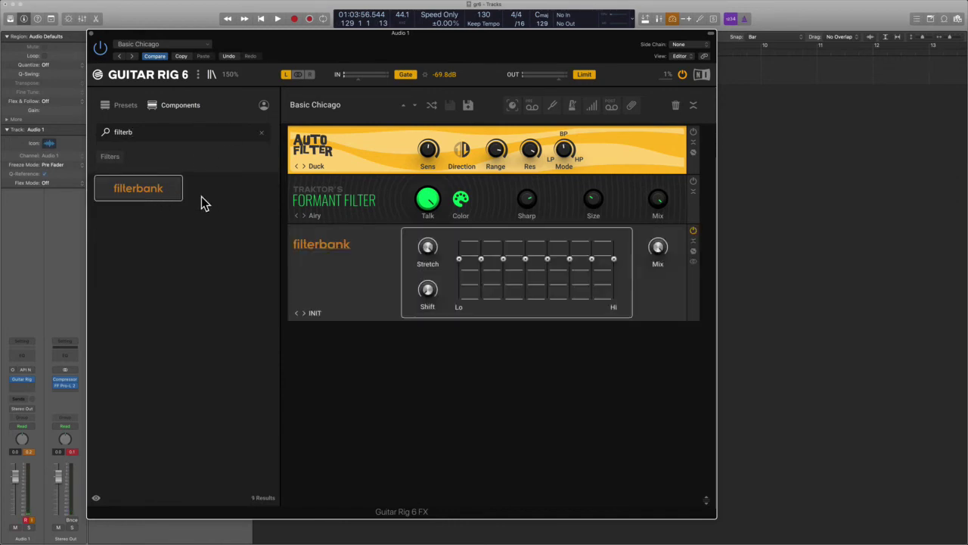
click(303, 314)
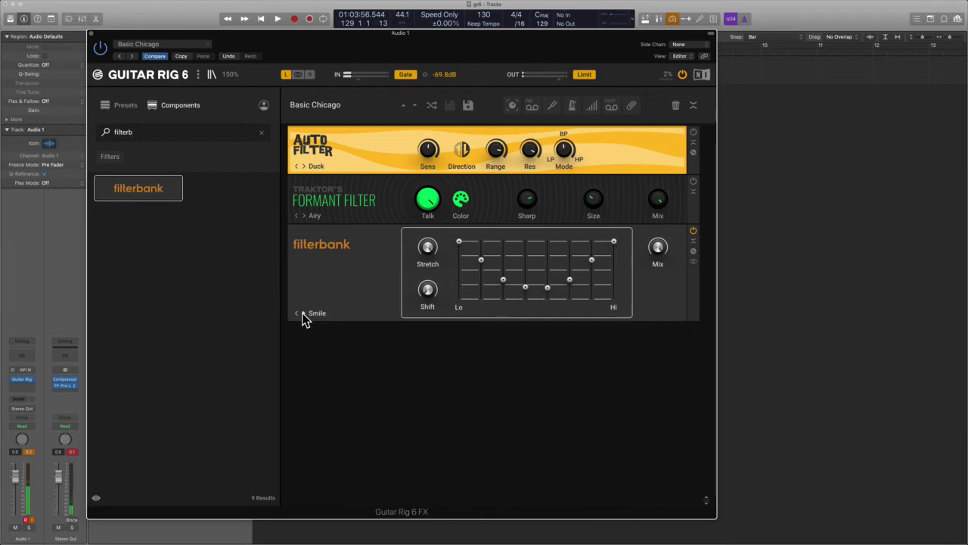
- Reveal Filterbank's expert controls and step through its Sad face and Up presets to Down, consulting its manual section in between
key(ctrl+Right)
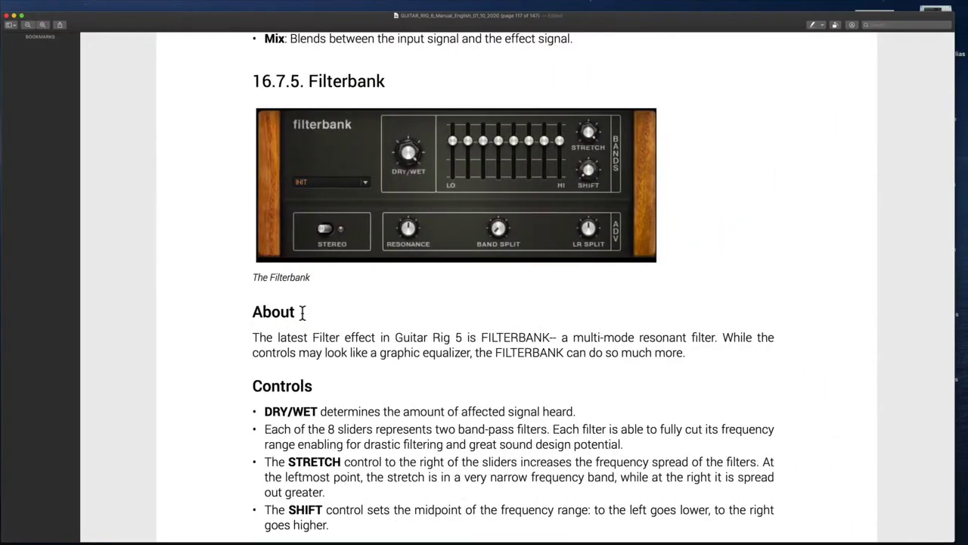
key(ctrl+Left)
click(303, 313)
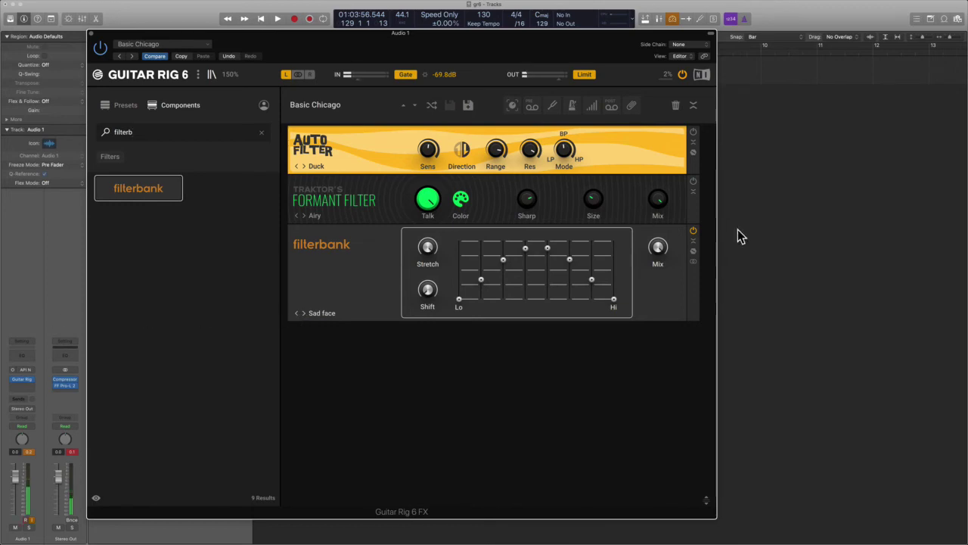
click(693, 251)
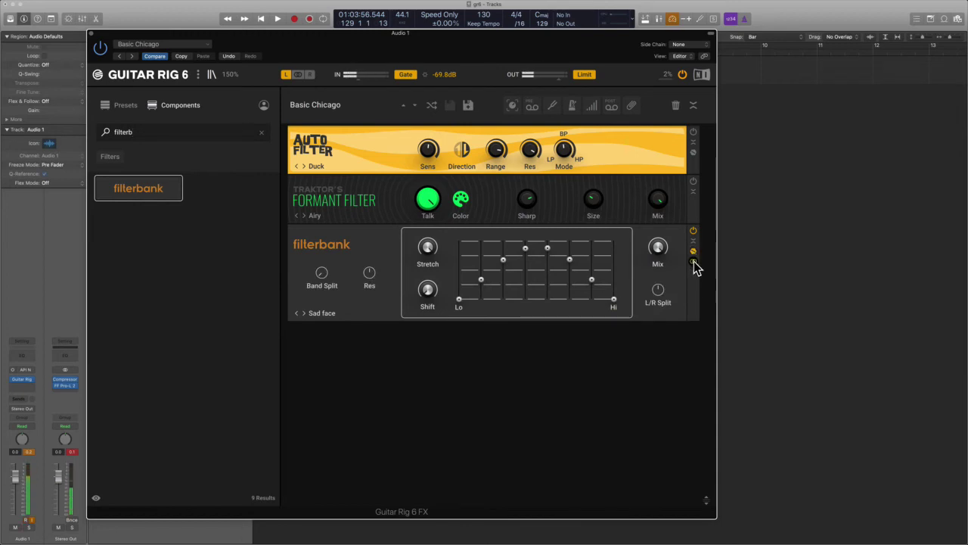
click(304, 312)
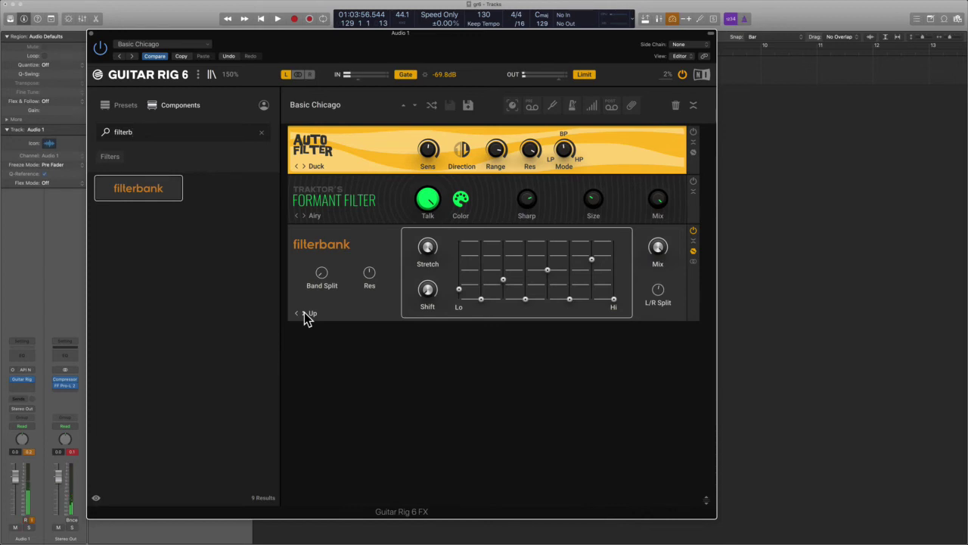
click(304, 312)
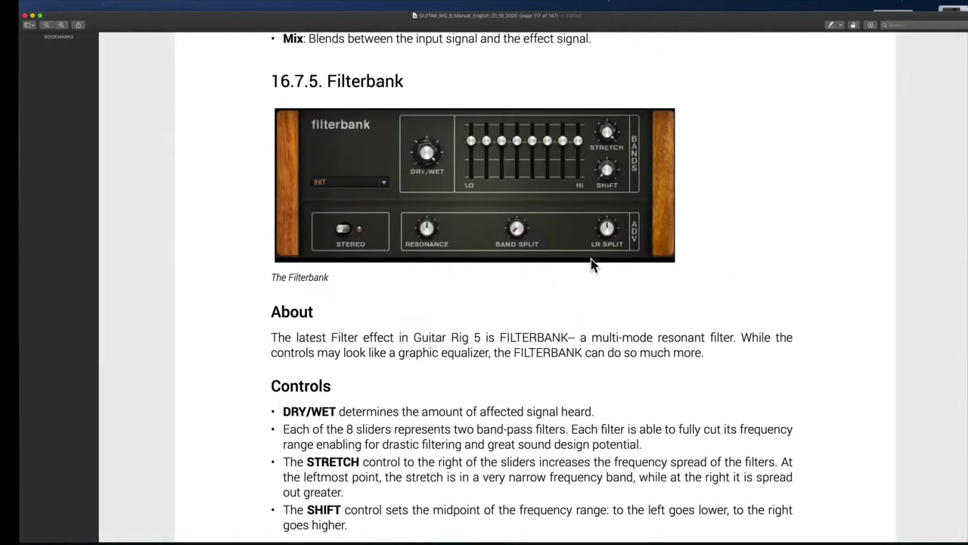
- Skim the manual from section 16.7.5, Filterbank, past the Modulation chapter to section 16.9.3, Pitch Pedal
scroll(552, 347, down, 15)
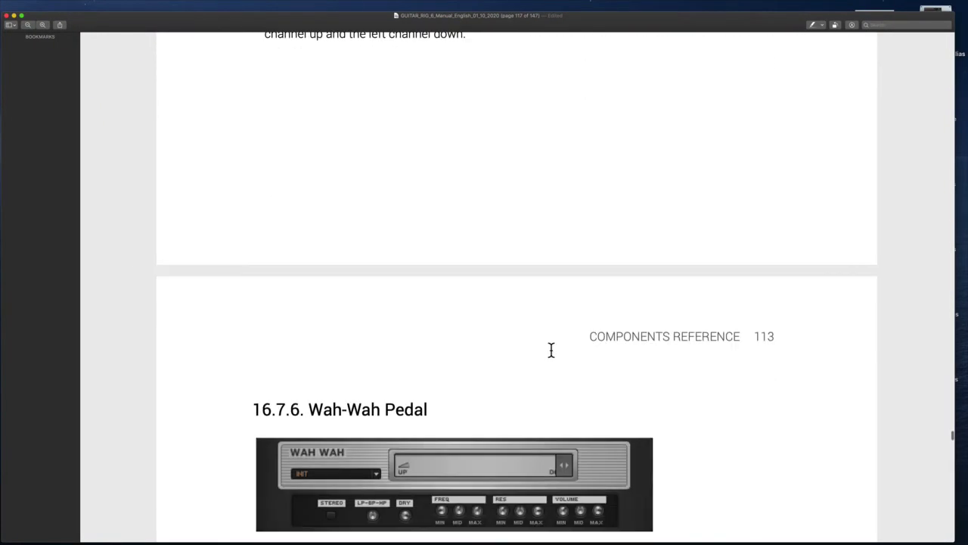
scroll(552, 350, down, 20)
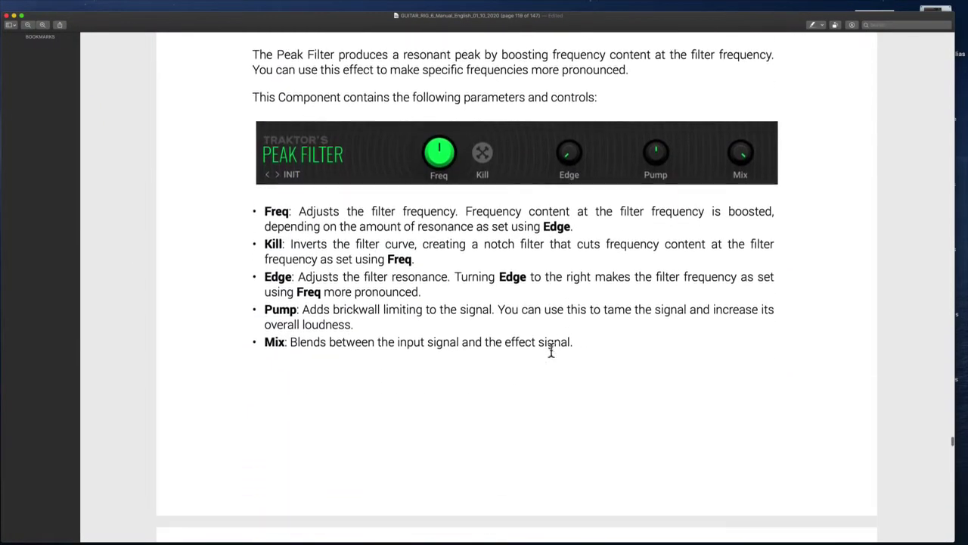
scroll(552, 350, down, 20)
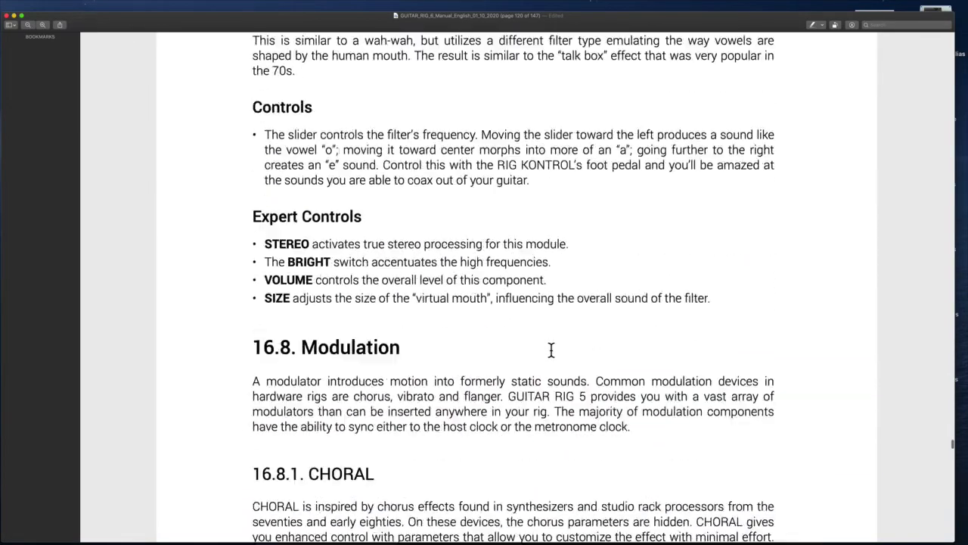
scroll(552, 349, down, 20)
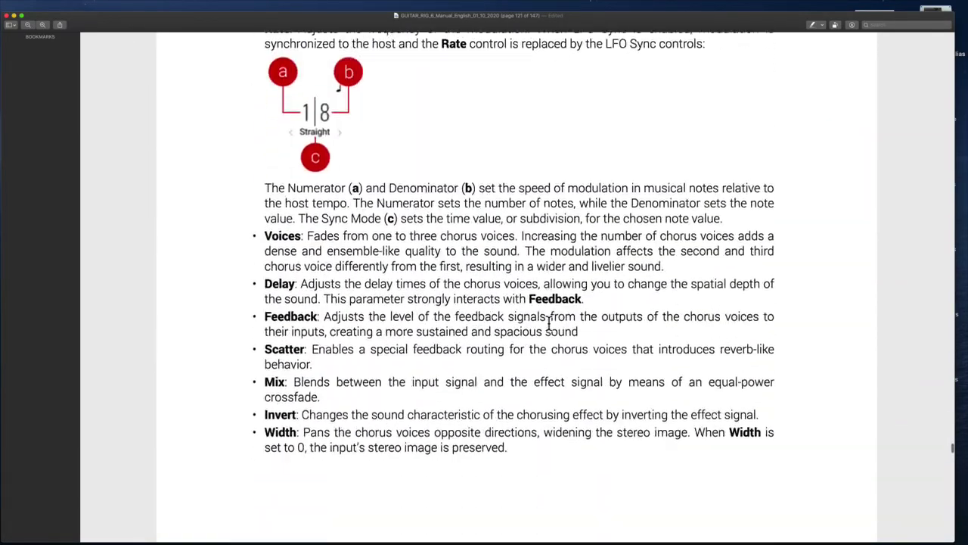
scroll(549, 324, down, 20)
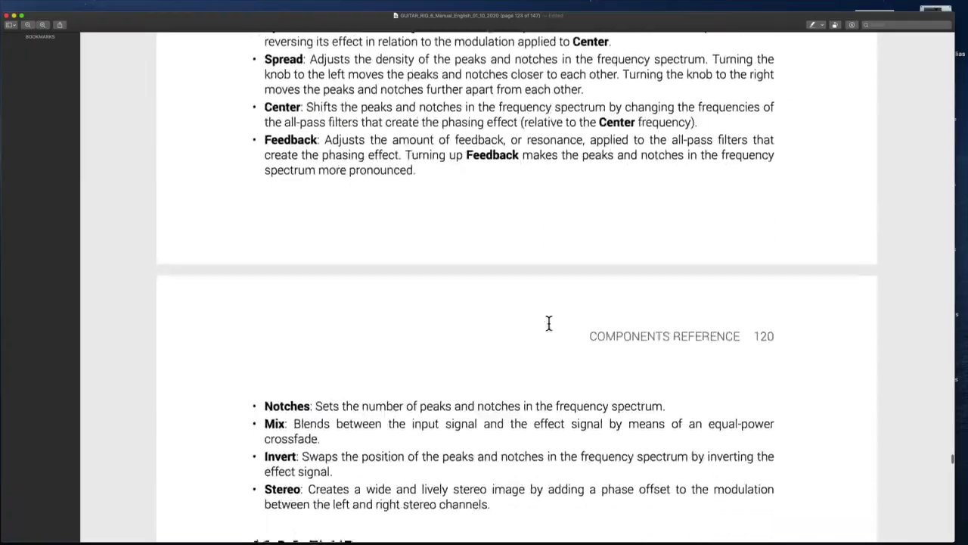
scroll(508, 448, down, 20)
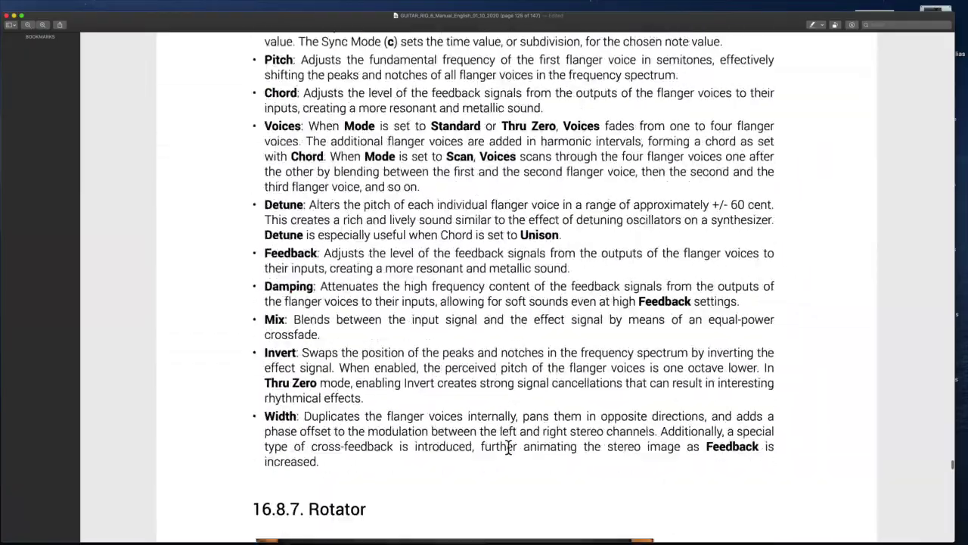
scroll(509, 448, down, 20)
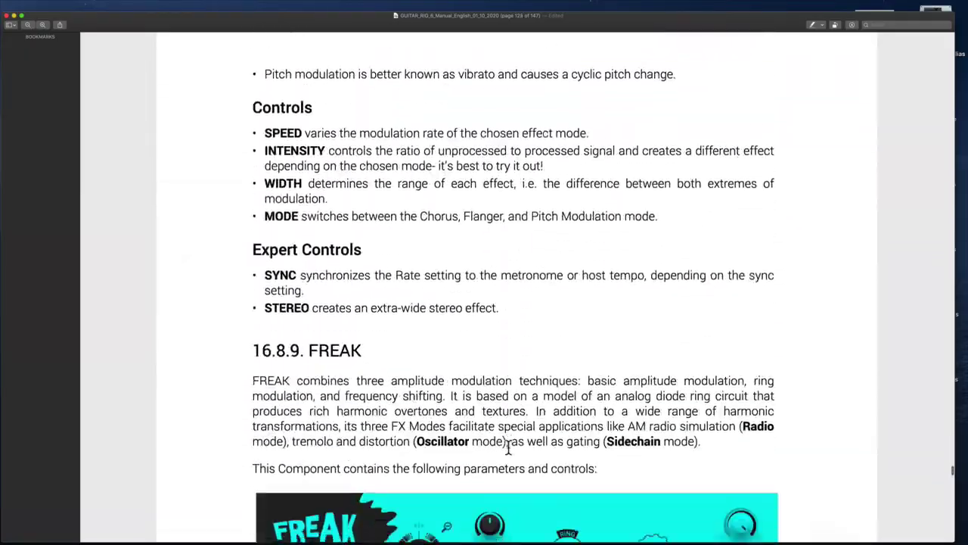
scroll(509, 448, down, 20)
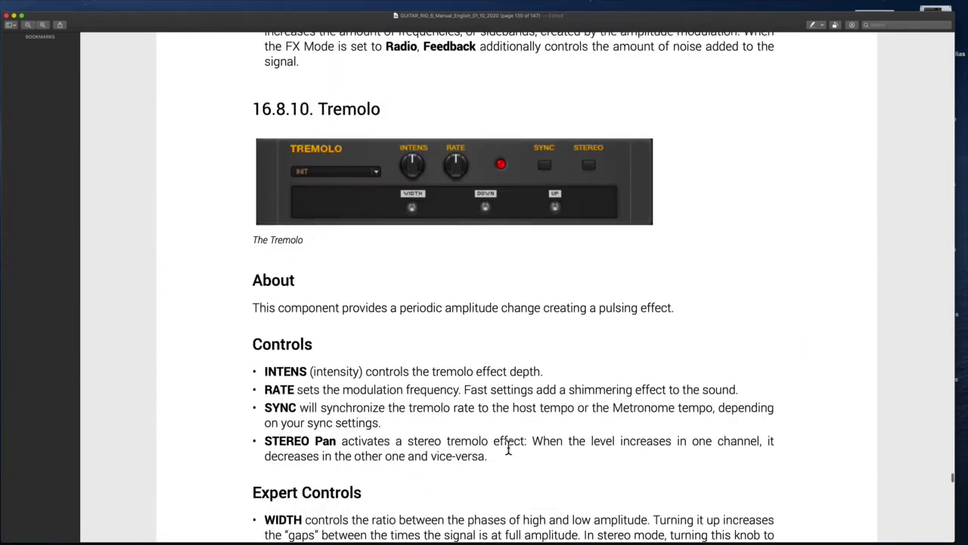
scroll(508, 447, down, 10)
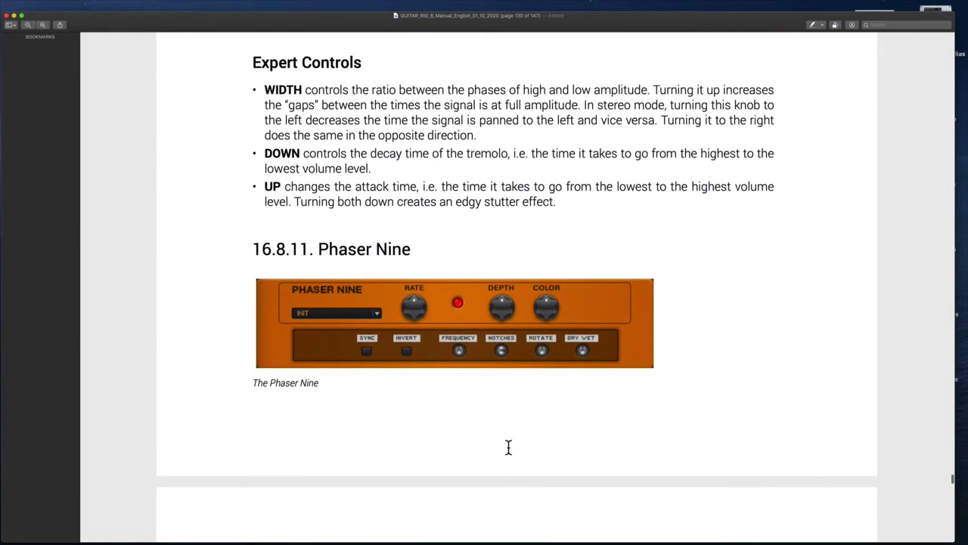
scroll(467, 331, down, 20)
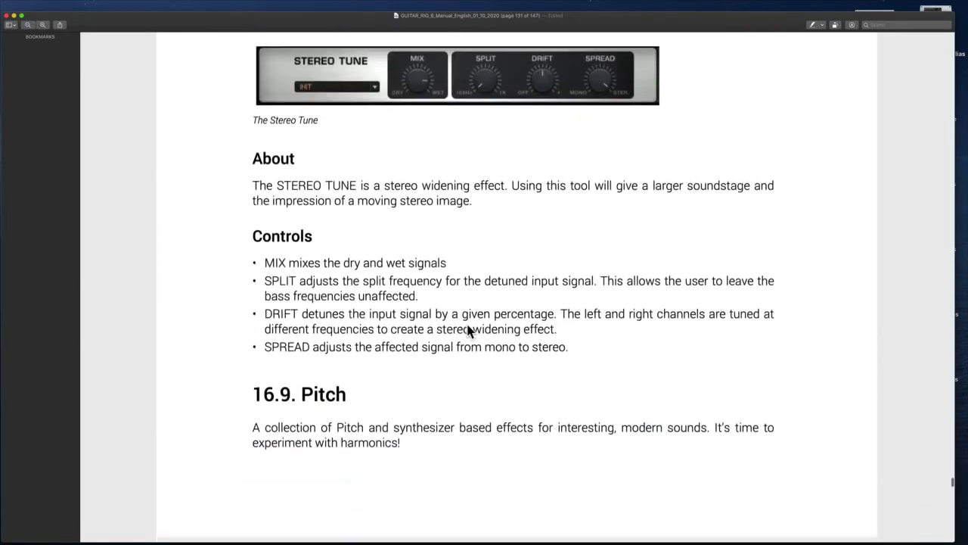
scroll(467, 331, down, 20)
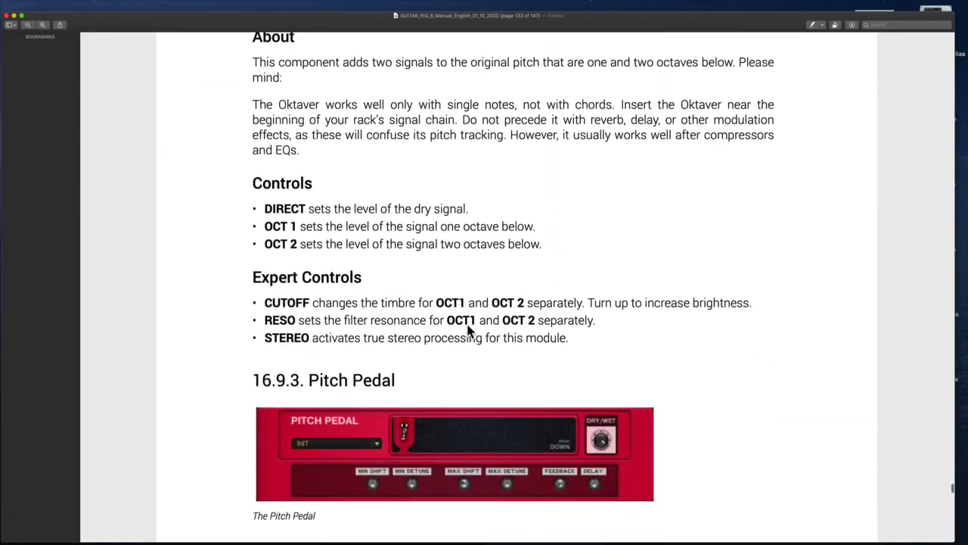
scroll(466, 331, down, 5)
scroll(467, 328, up, 5)
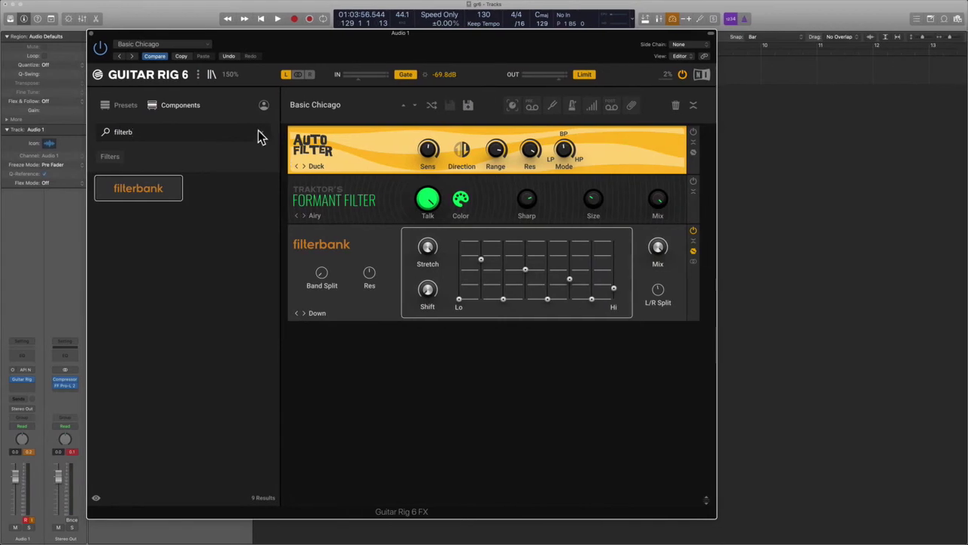
- In Guitar Rig, find the "pitch pedal" component and add it as the only component in an emptied rack
click(263, 133)
text(pi)
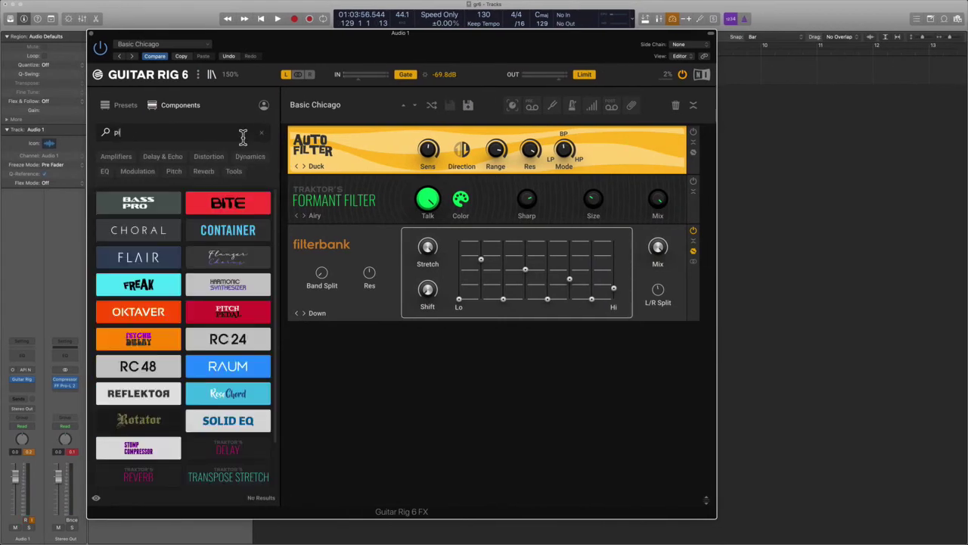
text(tch ped)
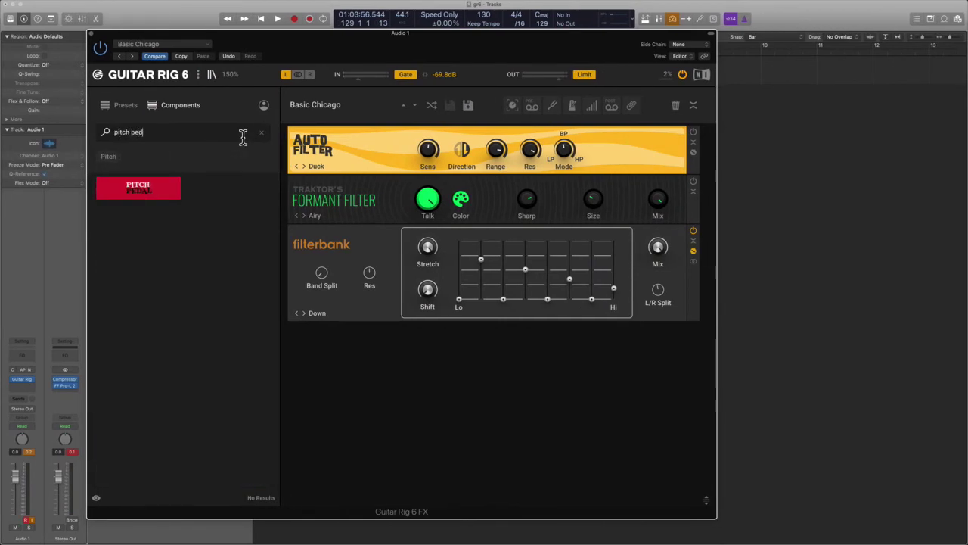
text(al)
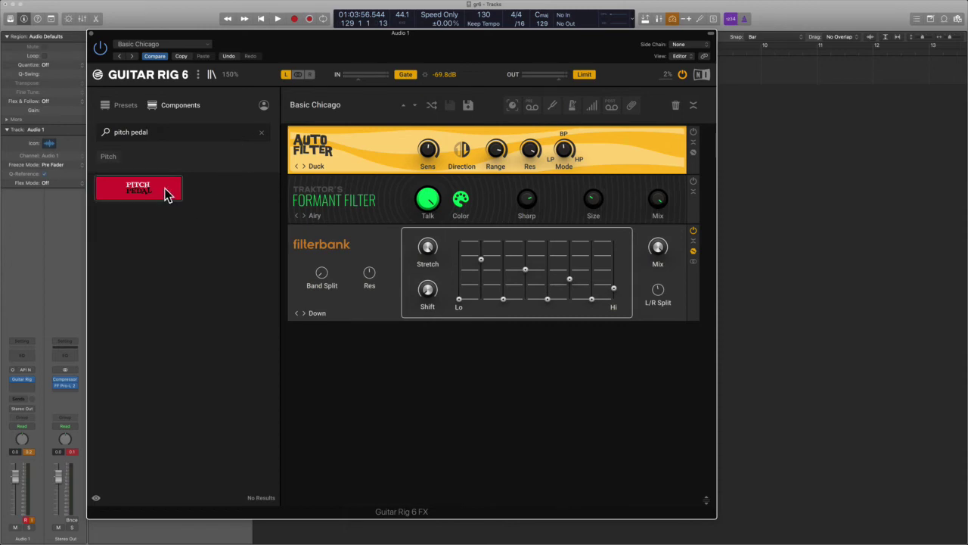
double_click(168, 194)
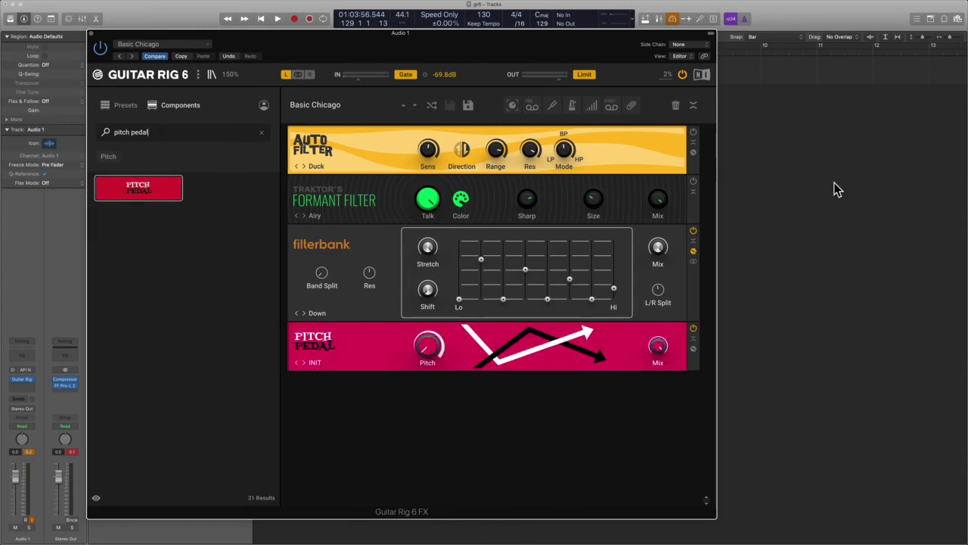
click(675, 105)
drag(174, 184, 358, 177)
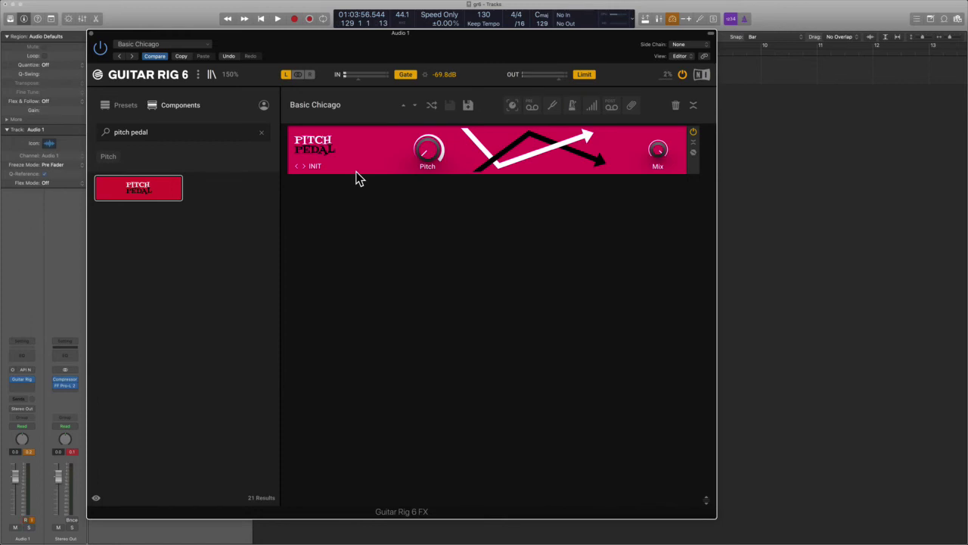
- Step the Pitch Pedal through its Chorus preset to Detune Deep
mouse_move(427, 155)
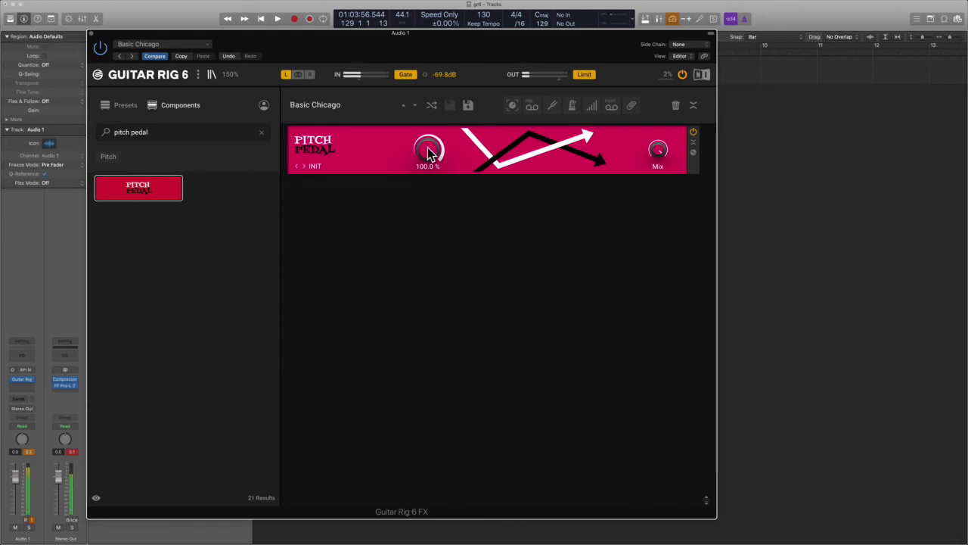
click(305, 167)
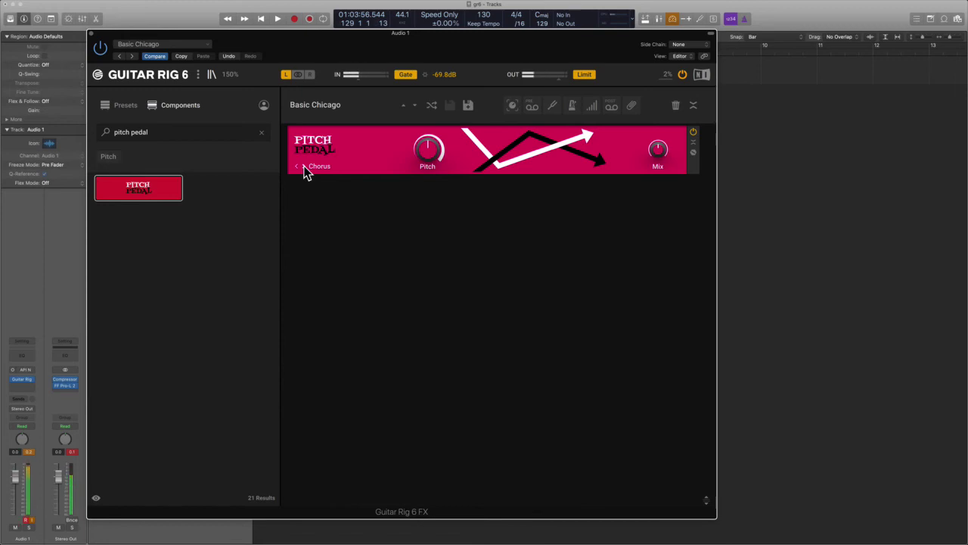
click(305, 166)
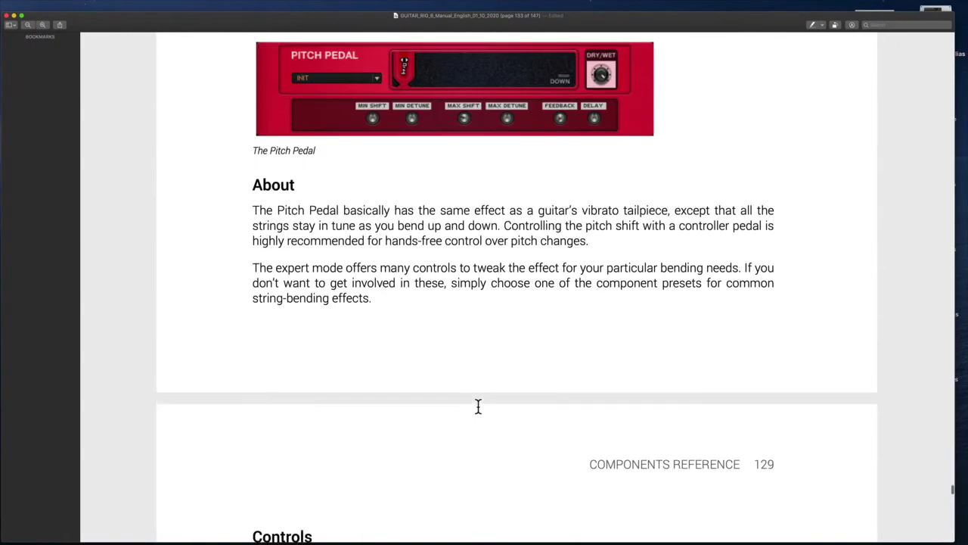
- Read the Pitch Pedal's About text in the manual, highlighting the passage on the vibrato tailpiece and controller pedal
scroll(478, 406, down, 5)
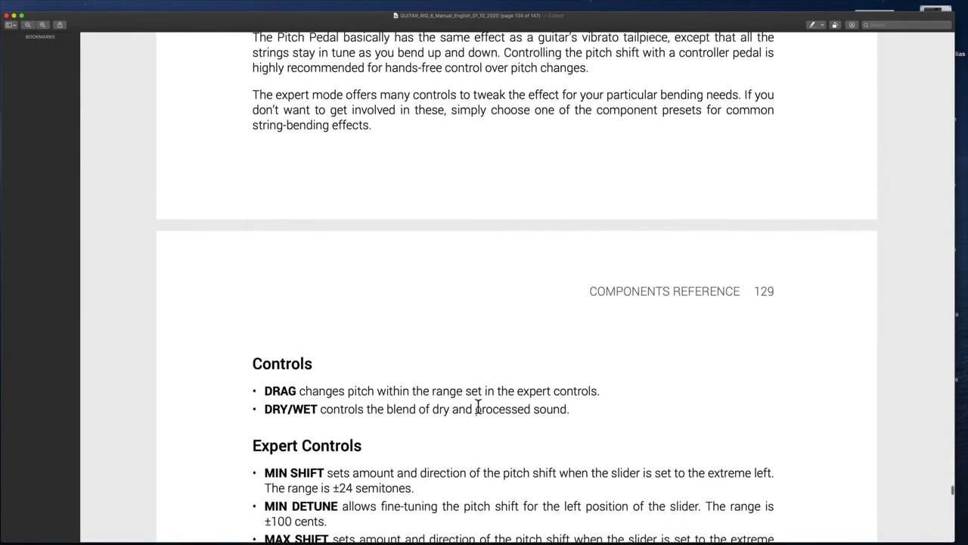
scroll(478, 406, up, 1)
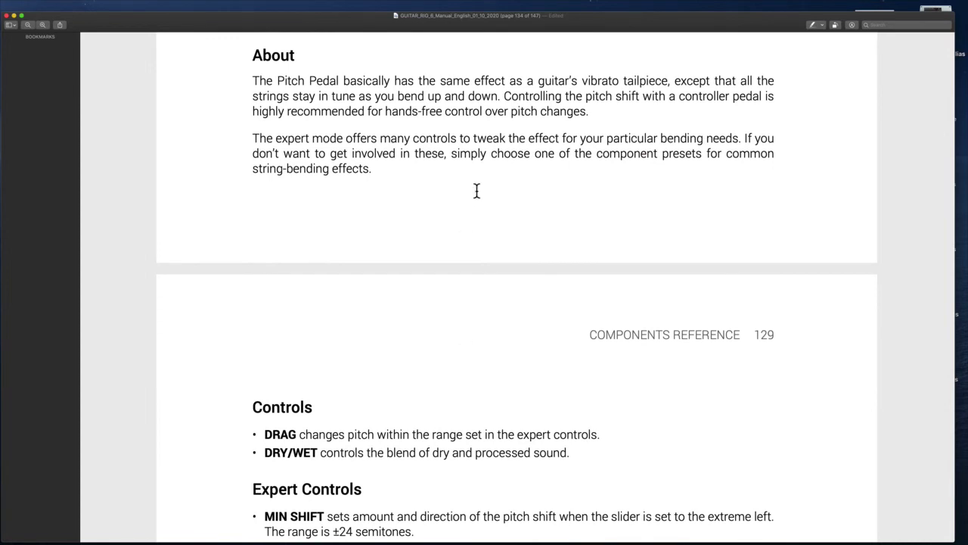
drag(540, 80, 497, 105)
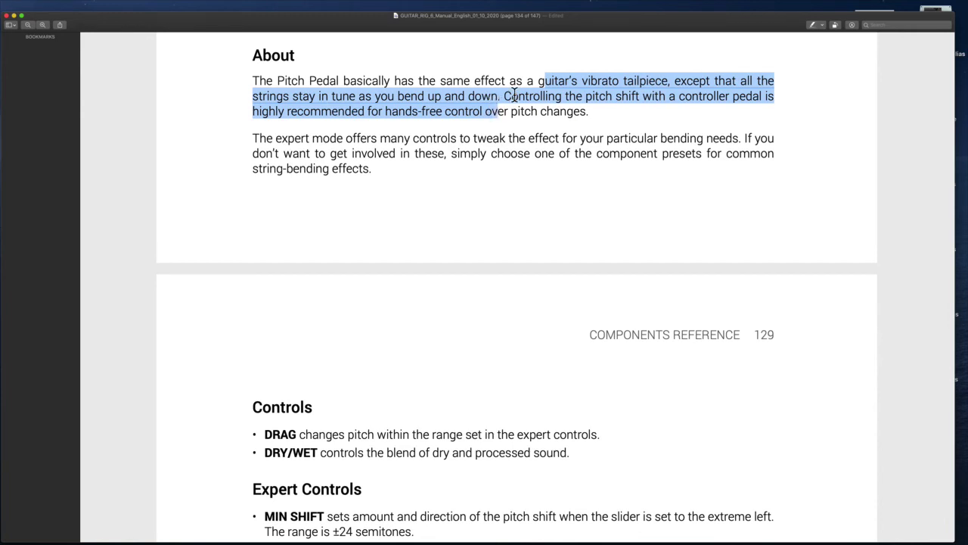
click(655, 99)
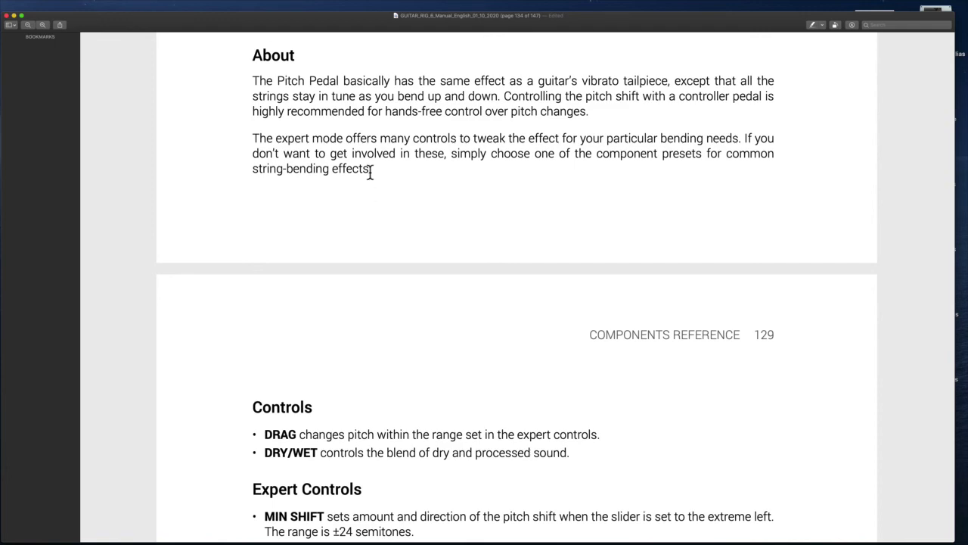
- In Guitar Rig, load the HiGain Breather preset and add a Pitch Pedal below the Solid EQ
key(ctrl+Left)
click(126, 105)
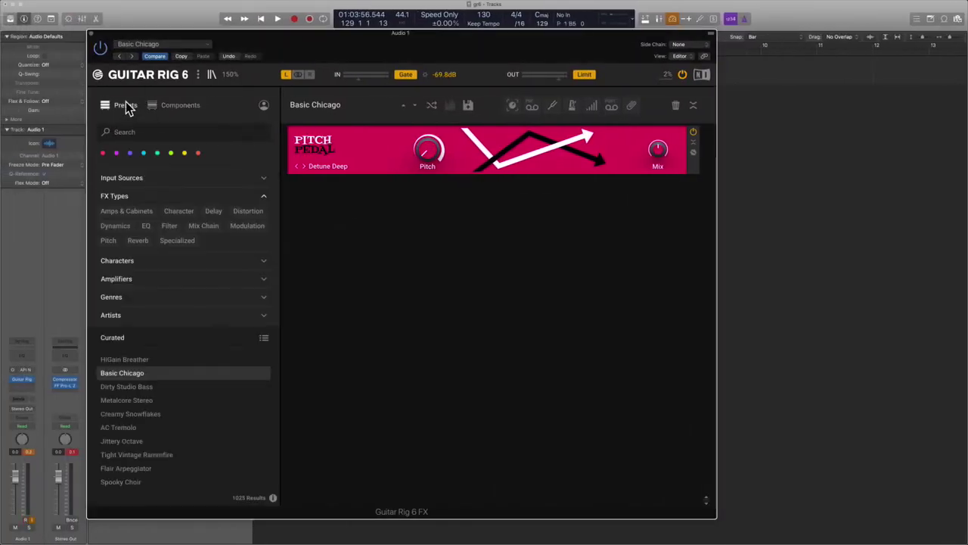
click(125, 359)
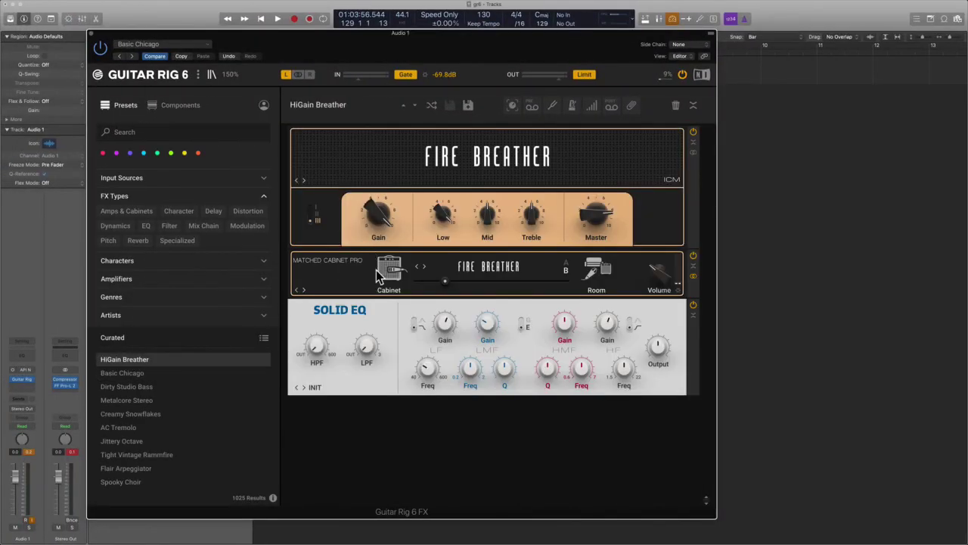
click(178, 105)
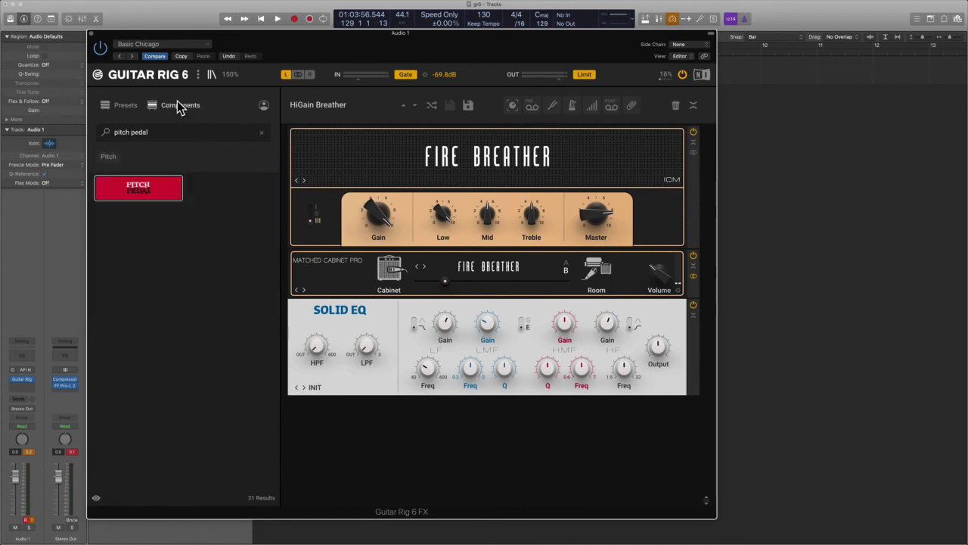
drag(143, 190, 429, 452)
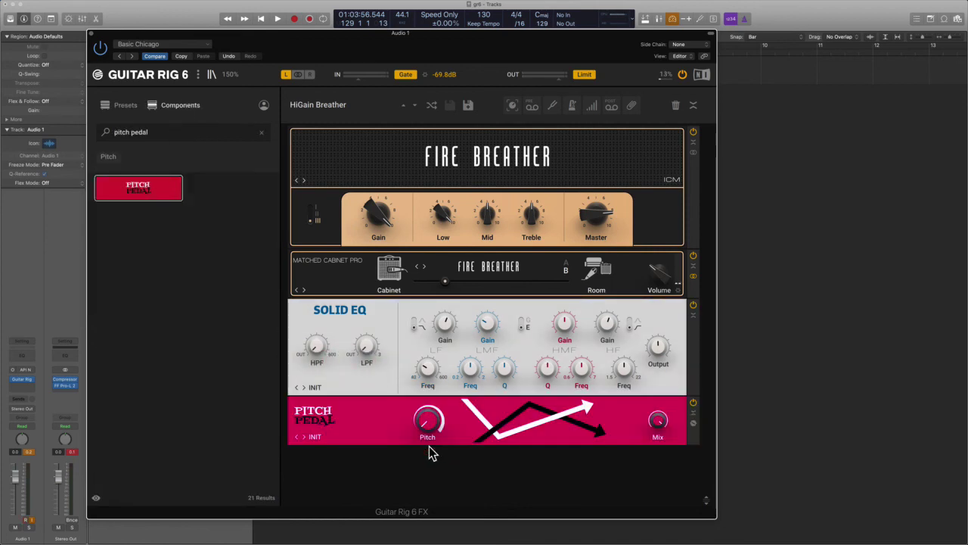
- Try pitch bends with the Pitch Pedal's Pitch knob and check its Controls and Expert Controls in the manual
mouse_move(426, 425)
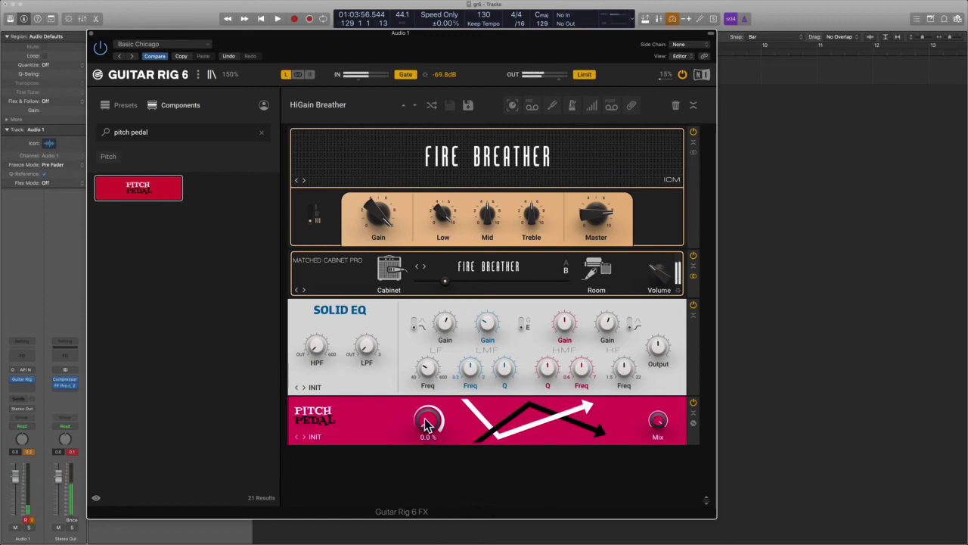
mouse_move(426, 425)
mouse_down()
mouse_move(426, 390)
mouse_move(428, 424)
mouse_up()
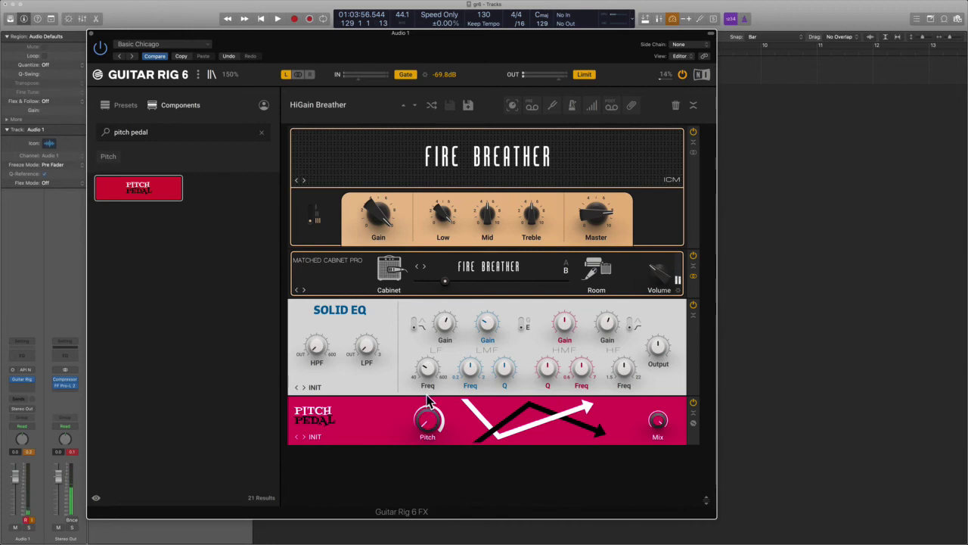
drag(428, 427, 428, 433)
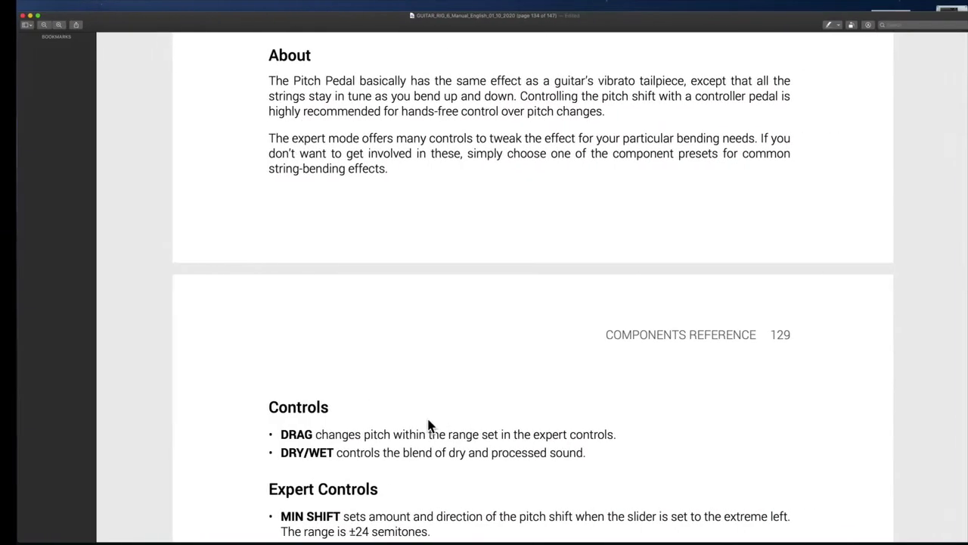
scroll(365, 403, down, 3)
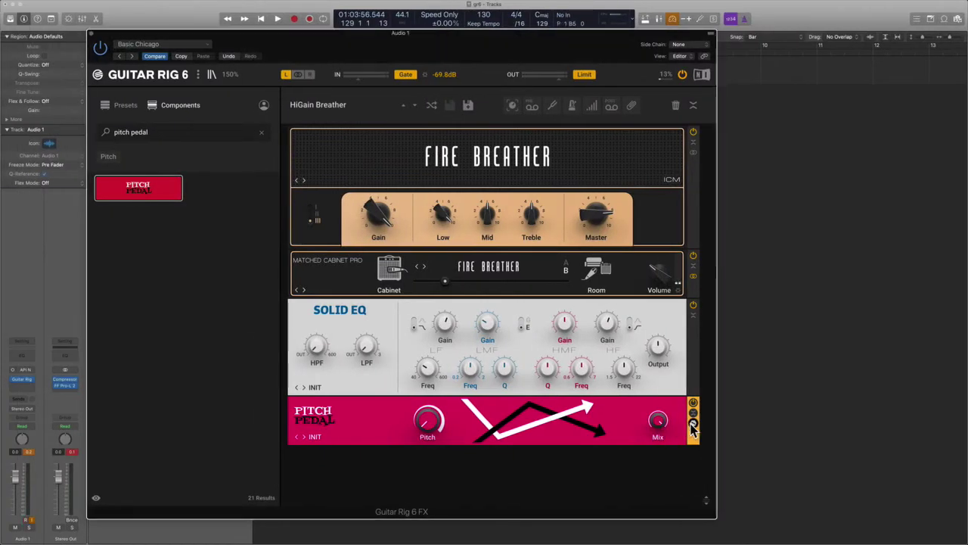
- Show the Pitch Pedal's expert controls and sweep the Pitch knob with the maximum shift set to +12
click(693, 423)
click(693, 426)
click(693, 425)
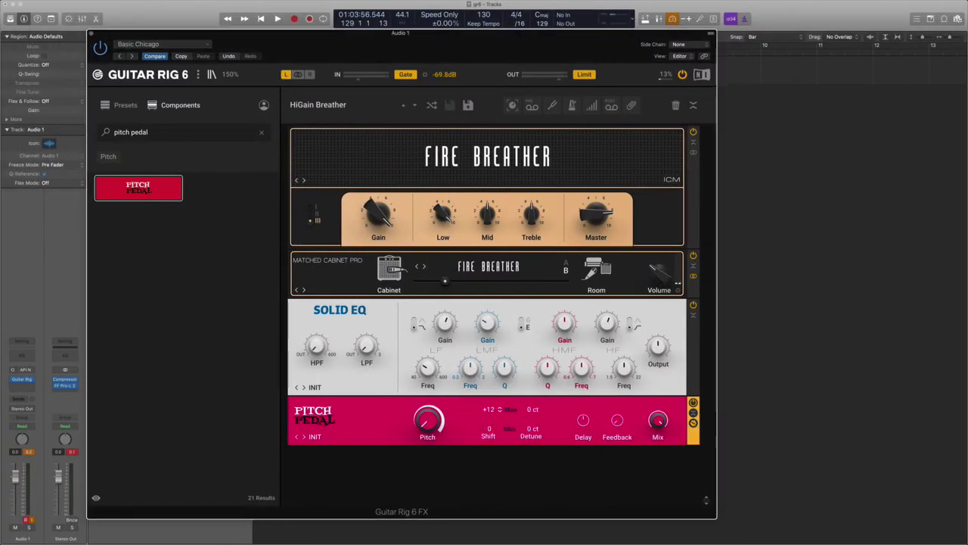
drag(489, 409, 489, 405)
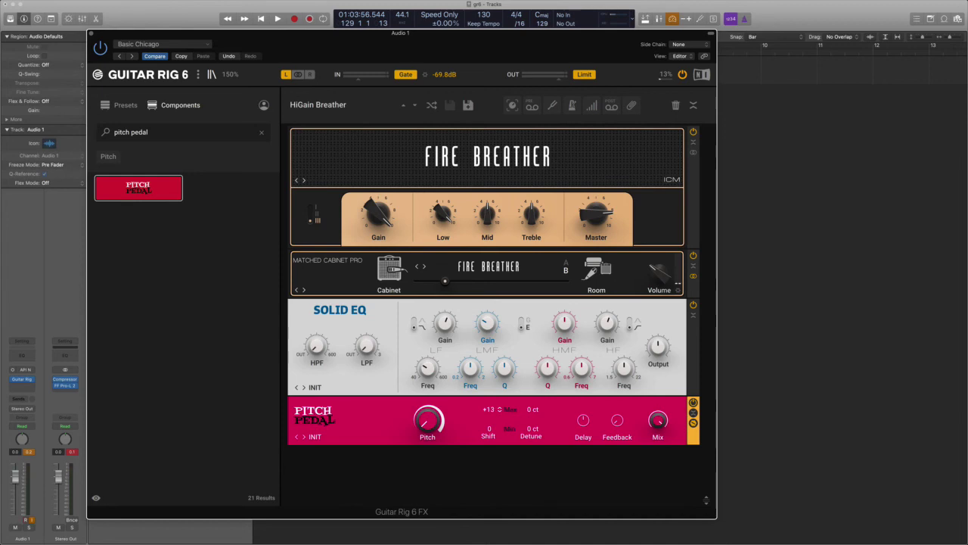
click(498, 412)
drag(433, 425, 432, 416)
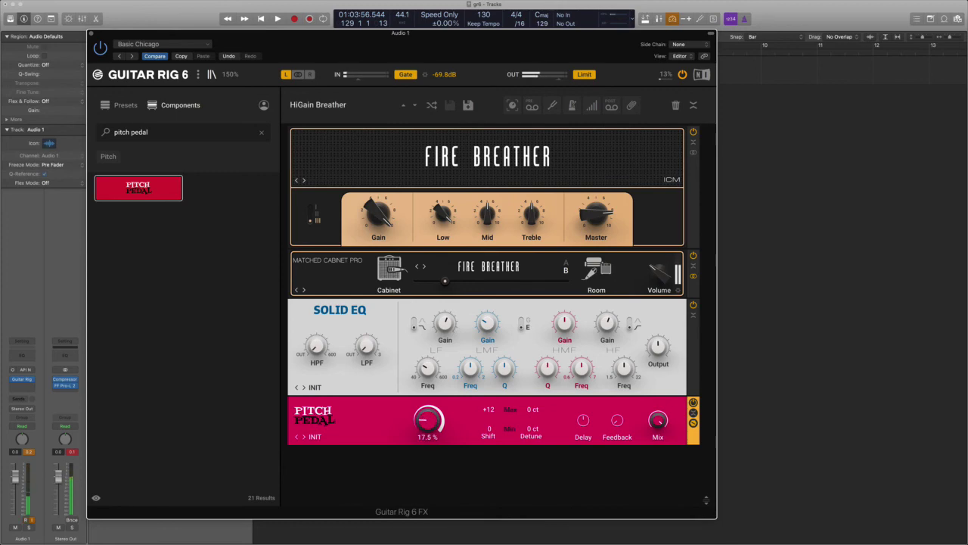
- Skim the manual from the Pitch Pedal's expert controls through the Reverb chapter to section 16.11.4, TRAKTOR's Beat Slicer
key(ctrl+Right)
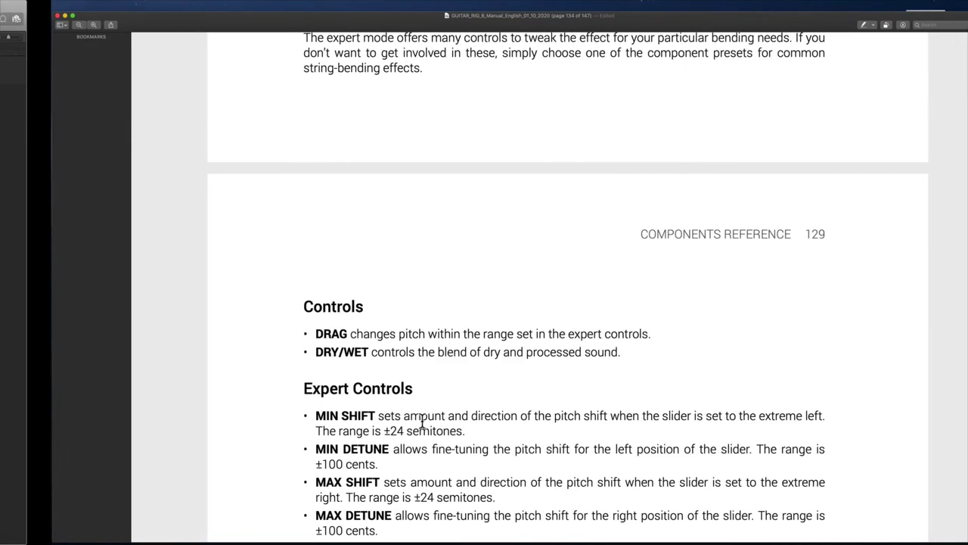
scroll(422, 421, down, 10)
scroll(422, 421, down, 15)
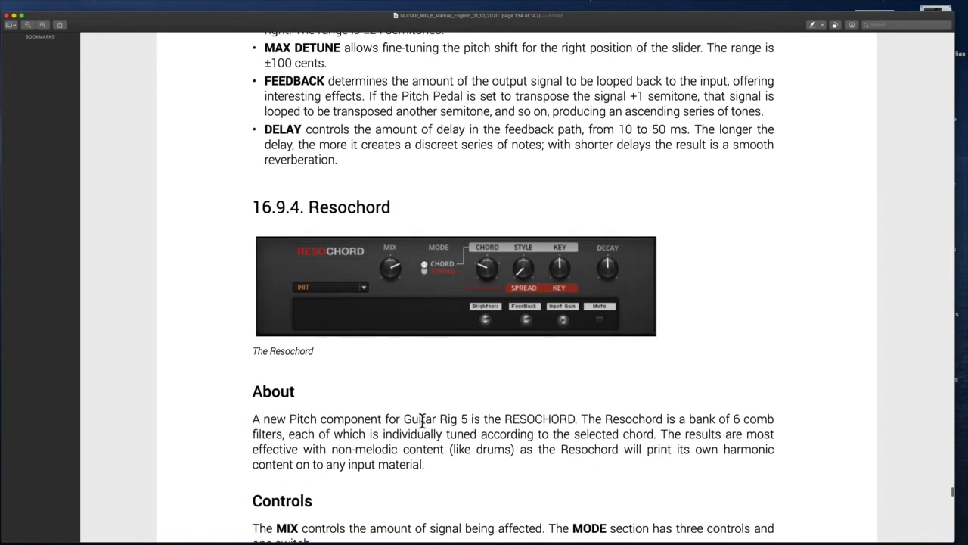
scroll(422, 422, down, 20)
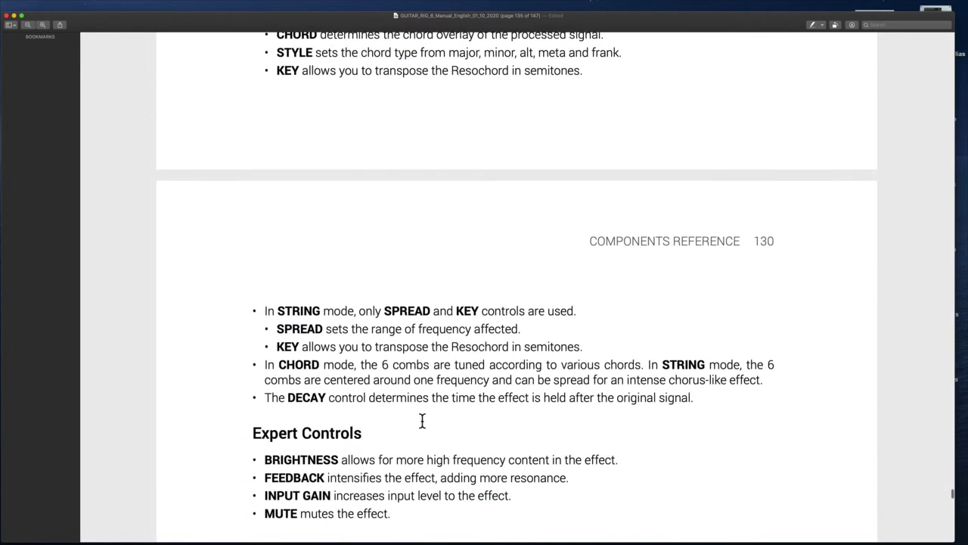
scroll(422, 421, up, 2)
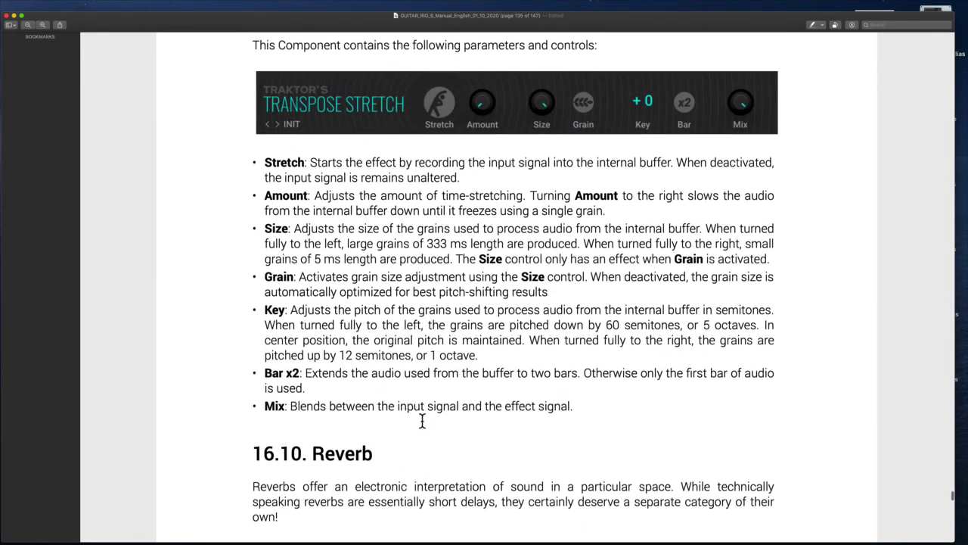
scroll(422, 422, down, 10)
scroll(422, 421, down, 15)
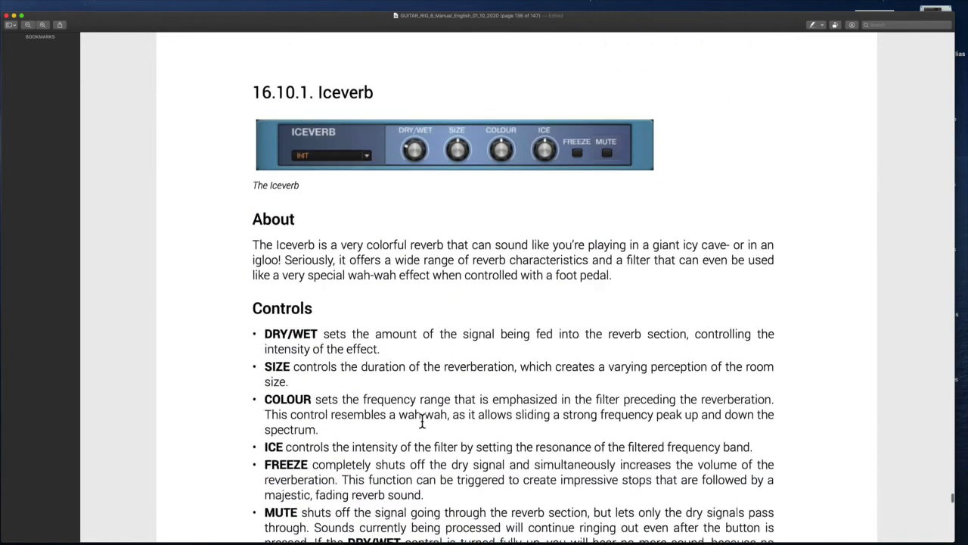
scroll(422, 420, up, 5)
scroll(422, 422, down, 20)
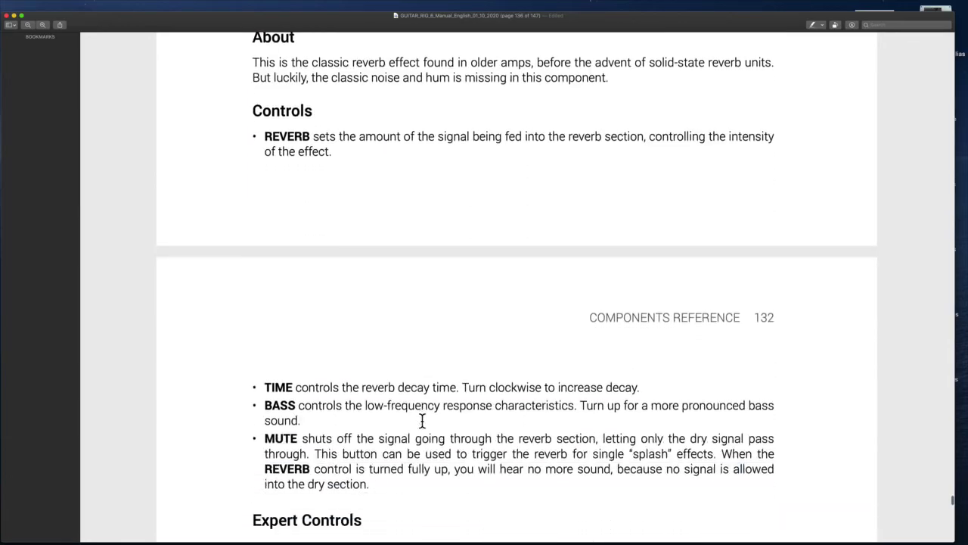
scroll(422, 417, down, 20)
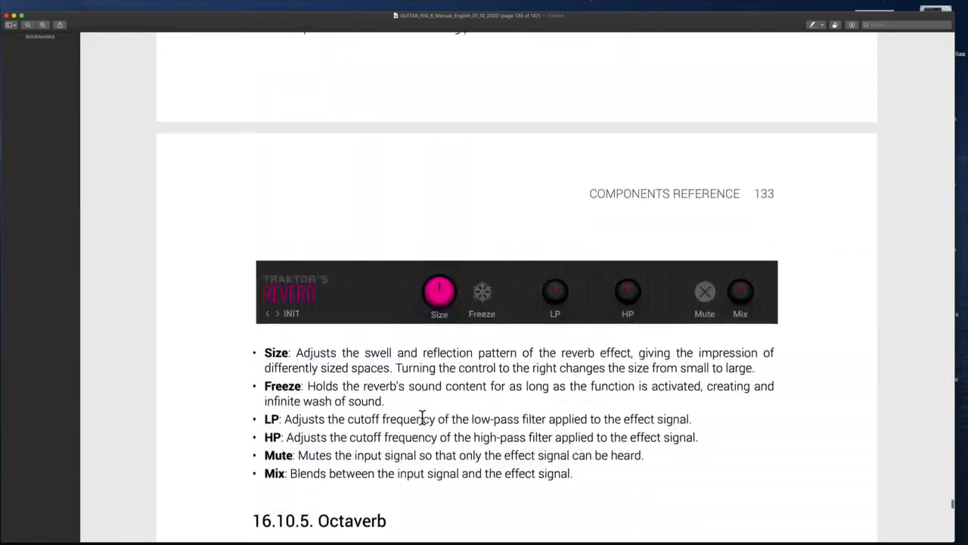
scroll(422, 418, down, 20)
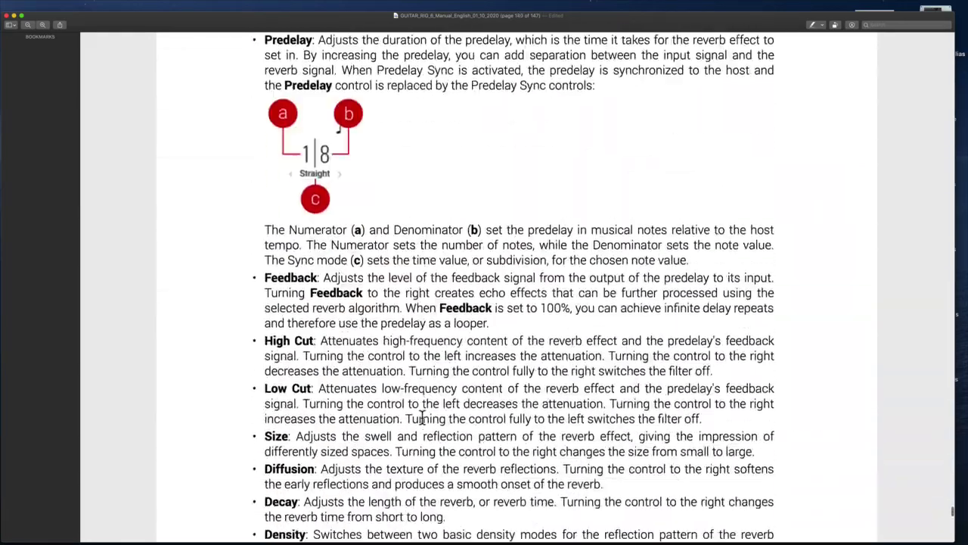
scroll(422, 417, down, 20)
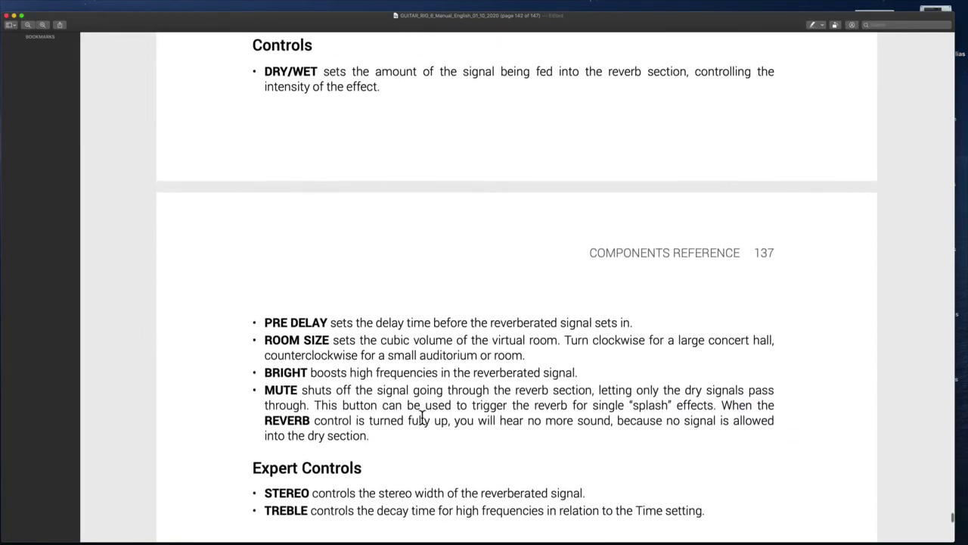
scroll(422, 417, down, 20)
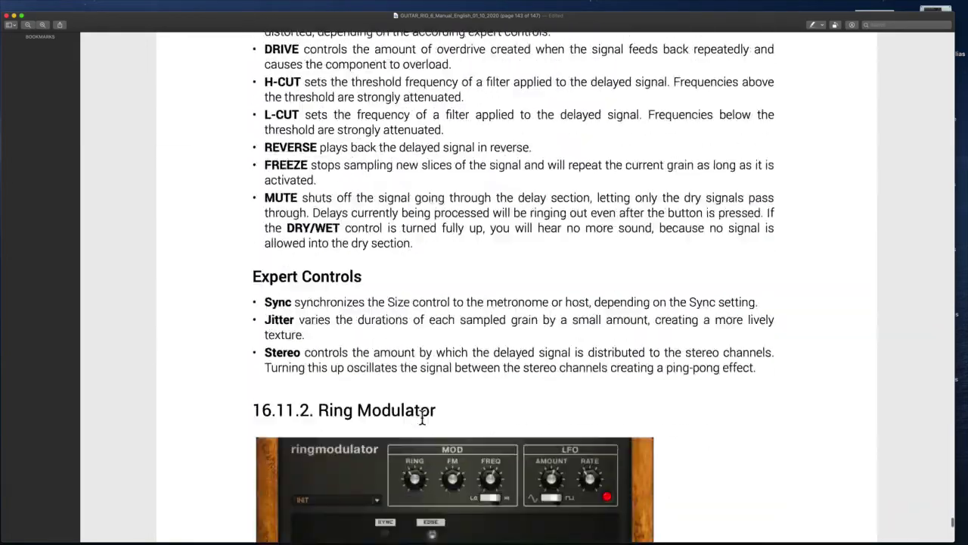
scroll(422, 418, down, 10)
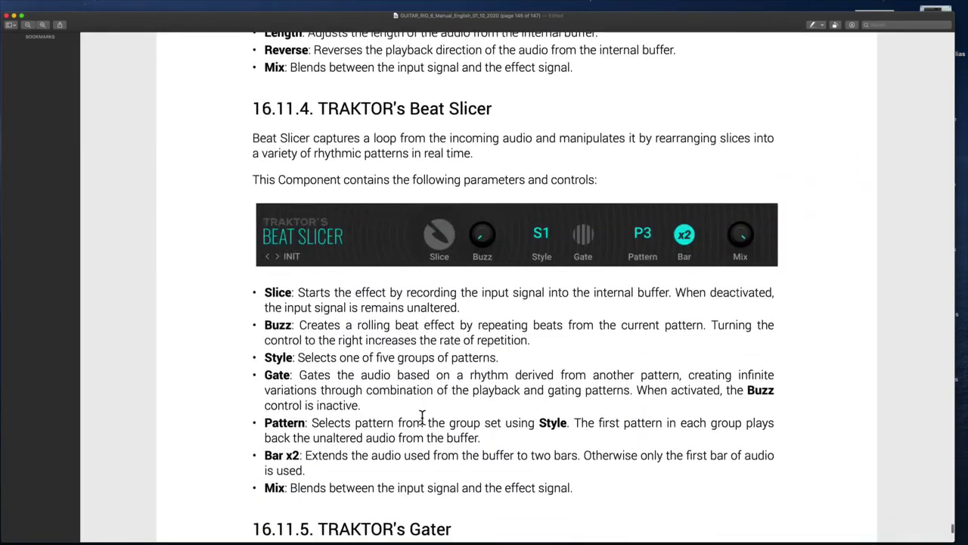
scroll(424, 423, up, 3)
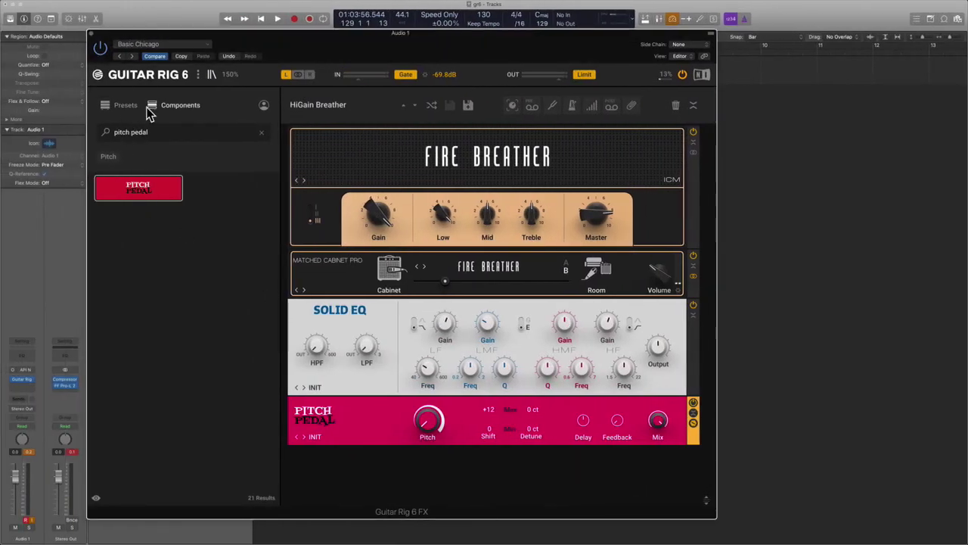
- Search Guitar Rig's components for "loop" and clear the search
click(261, 133)
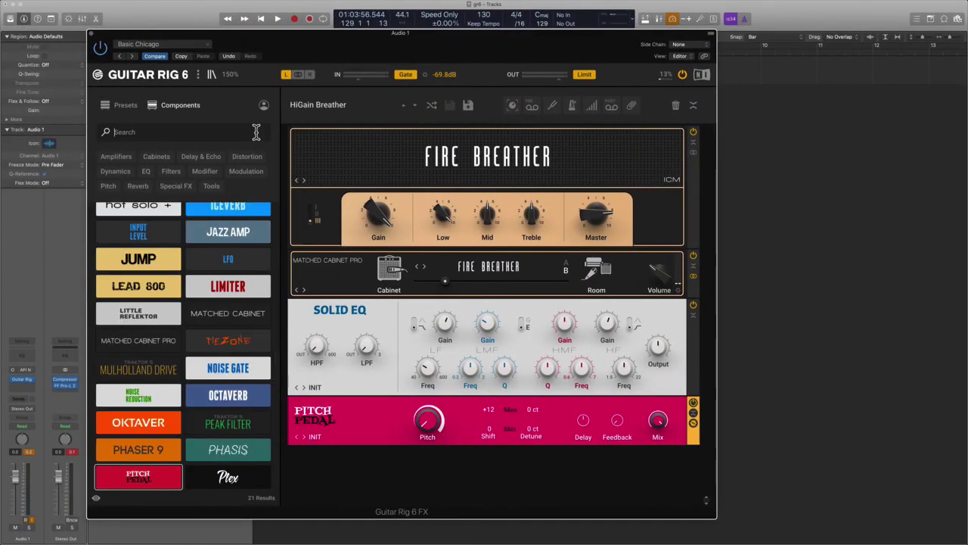
text(loop s)
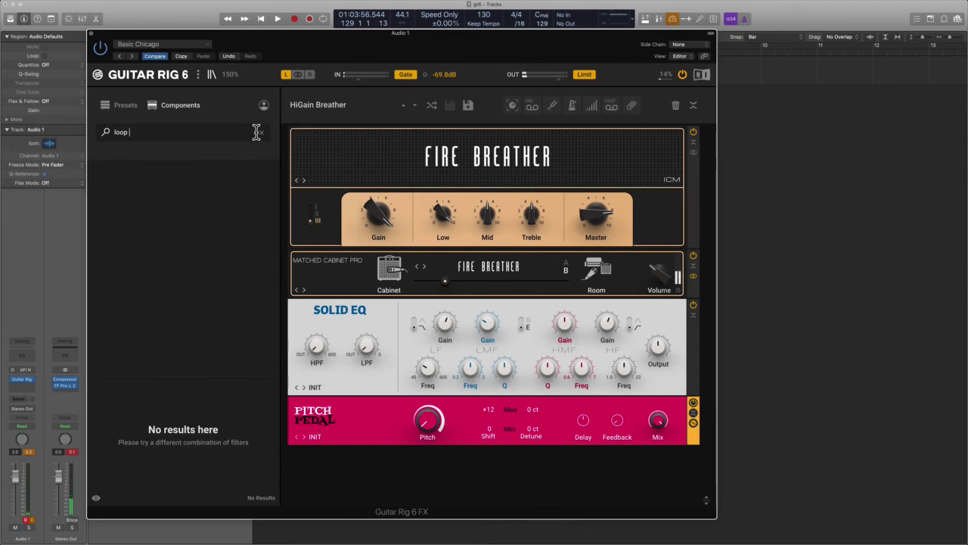
key(BackSpace)
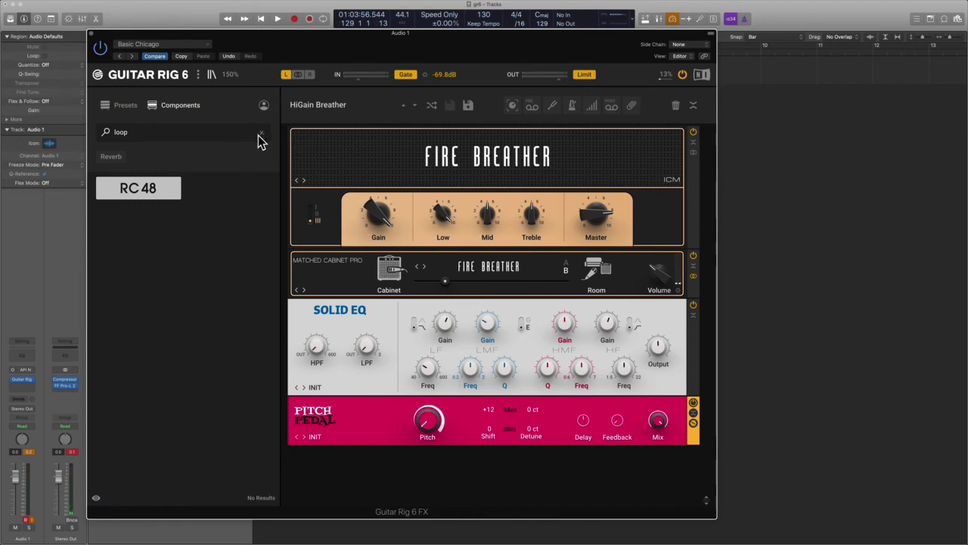
click(263, 135)
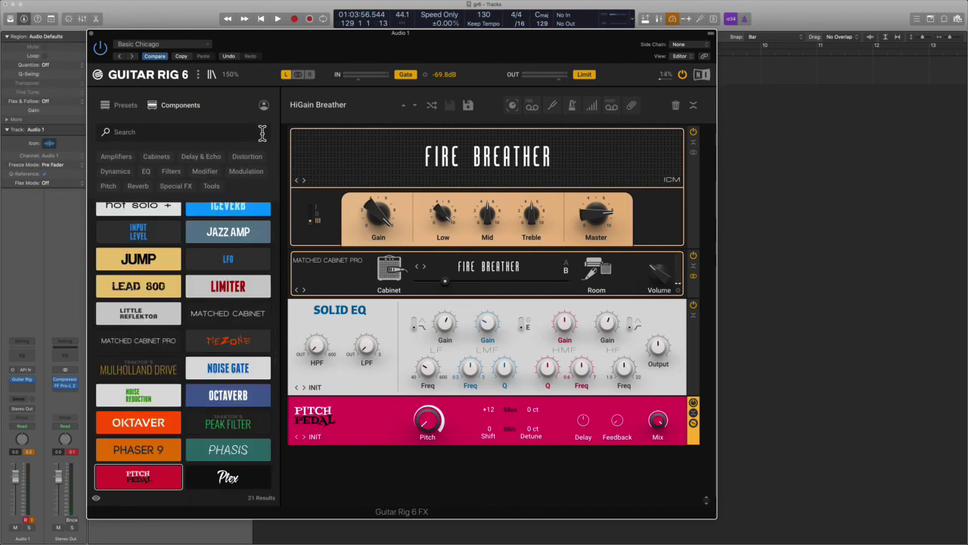
text(loop)
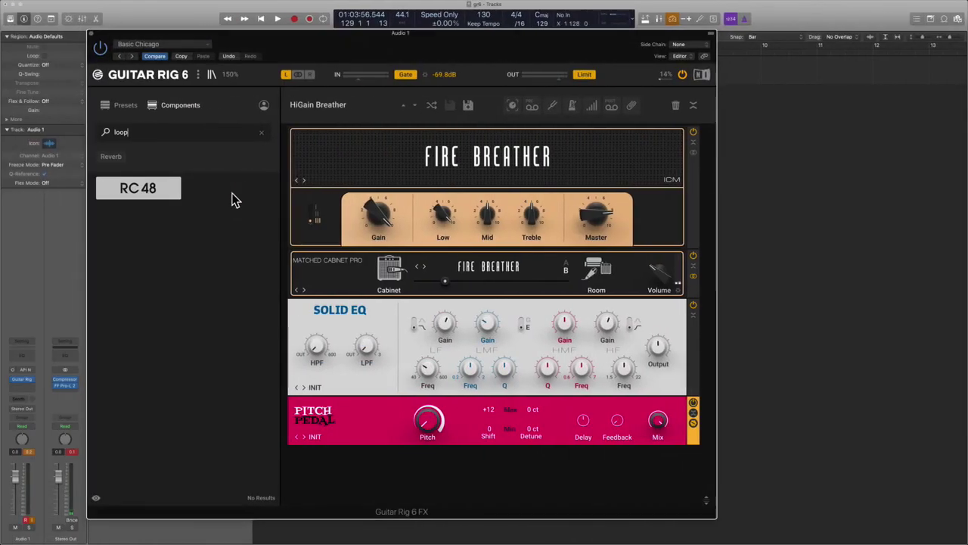
click(261, 132)
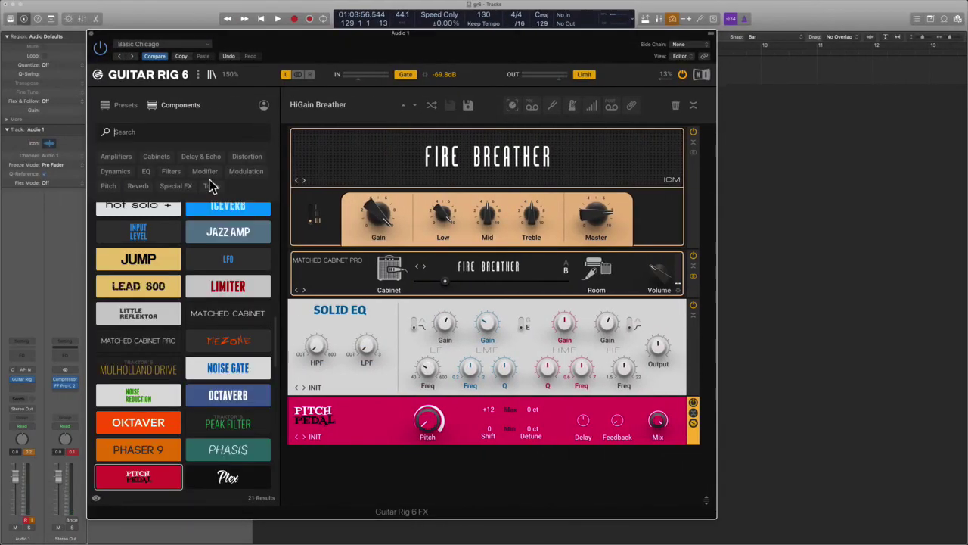
- Find TRAKTOR's Beat Slicer in the full component list and add it below the Pitch Pedal
scroll(173, 315, up, 3)
scroll(172, 316, down, 2)
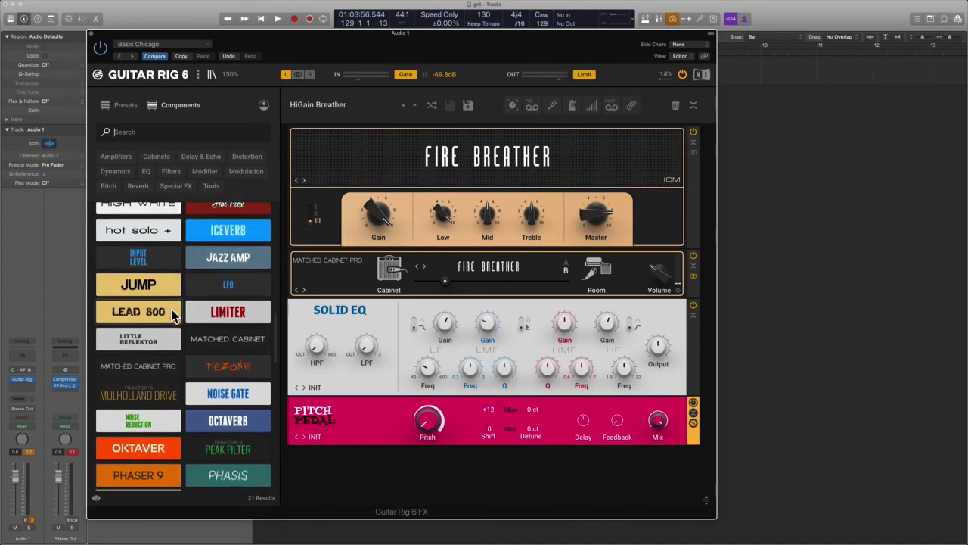
scroll(173, 315, down, 1)
scroll(204, 451, up, 5)
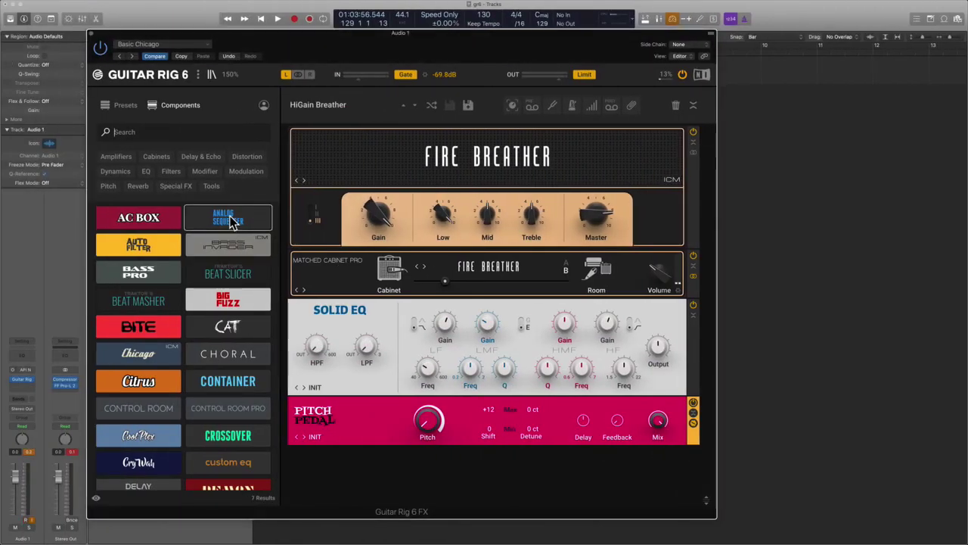
drag(236, 273, 408, 476)
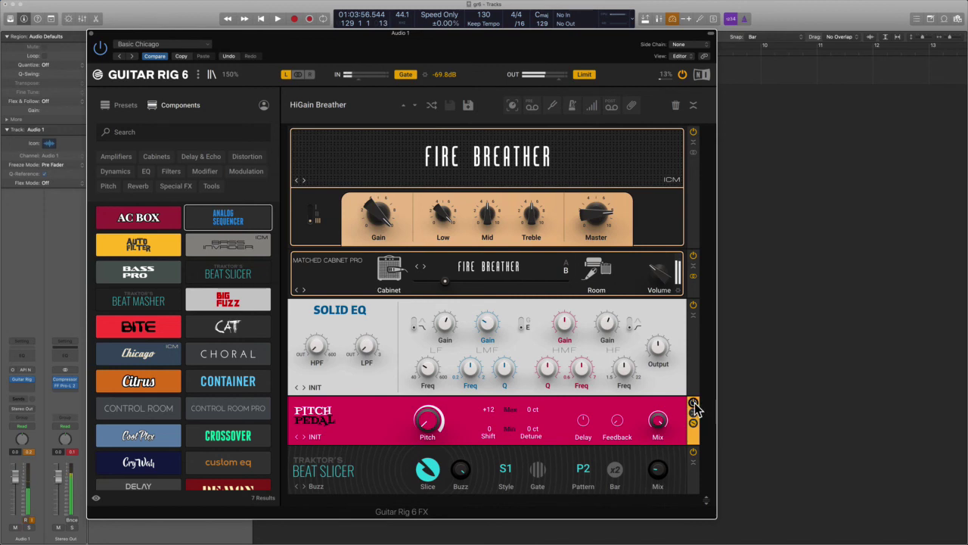
- Try Bar x2 on the Beat Slicer, step it to the CD Glitch preset and return to its manual section
click(615, 472)
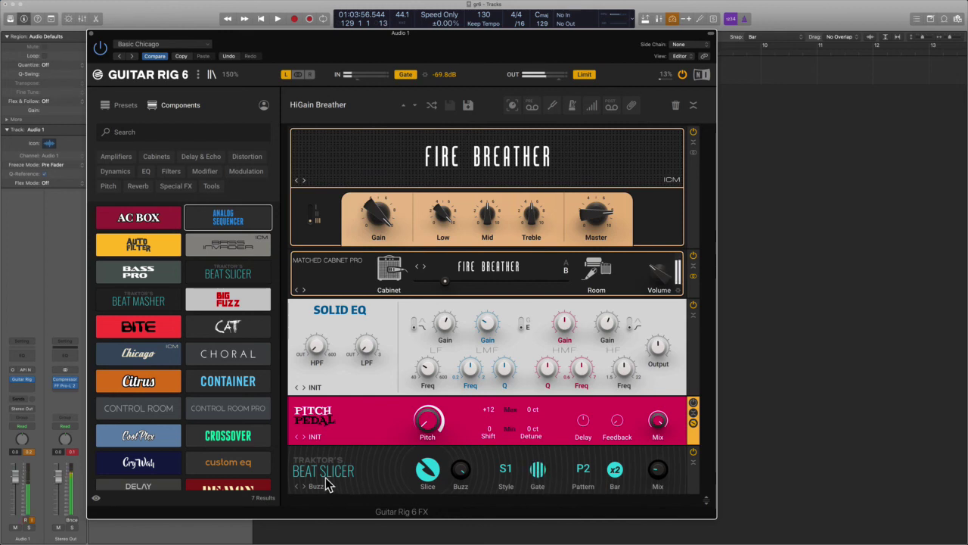
click(303, 485)
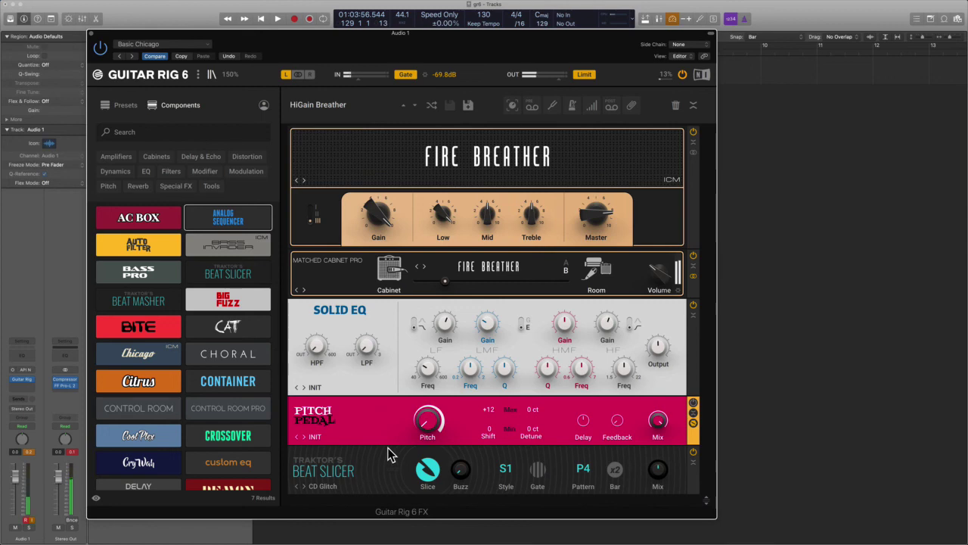
drag(391, 452, 403, 115)
key(ctrl+Right)
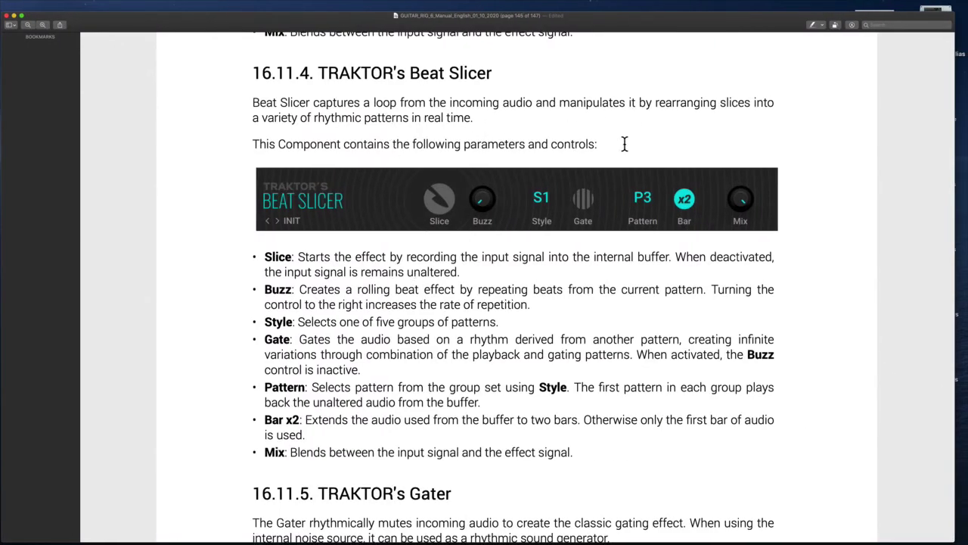
- Review the manual's descriptions of the Beat Slicer controls, from Slice through Mix
scroll(625, 144, down, 2)
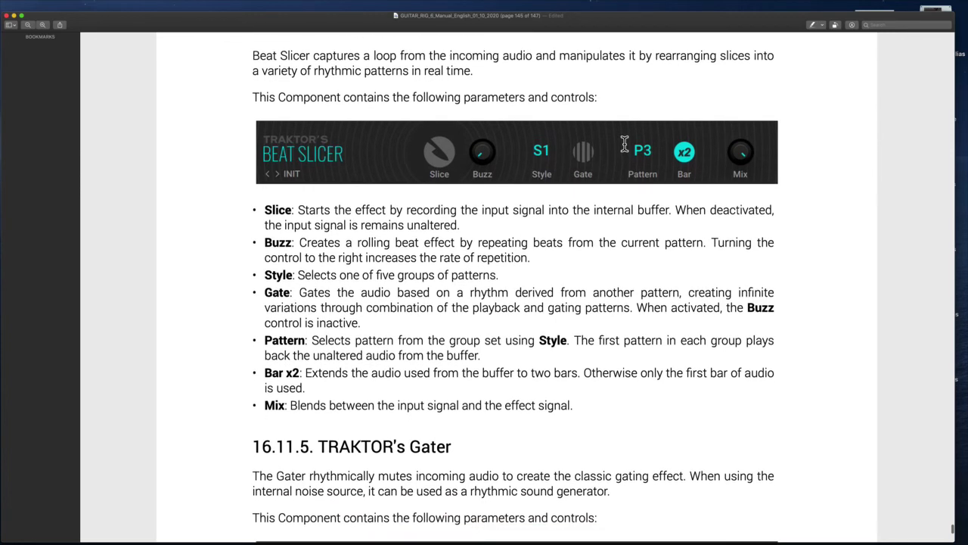
scroll(408, 94, down, 2)
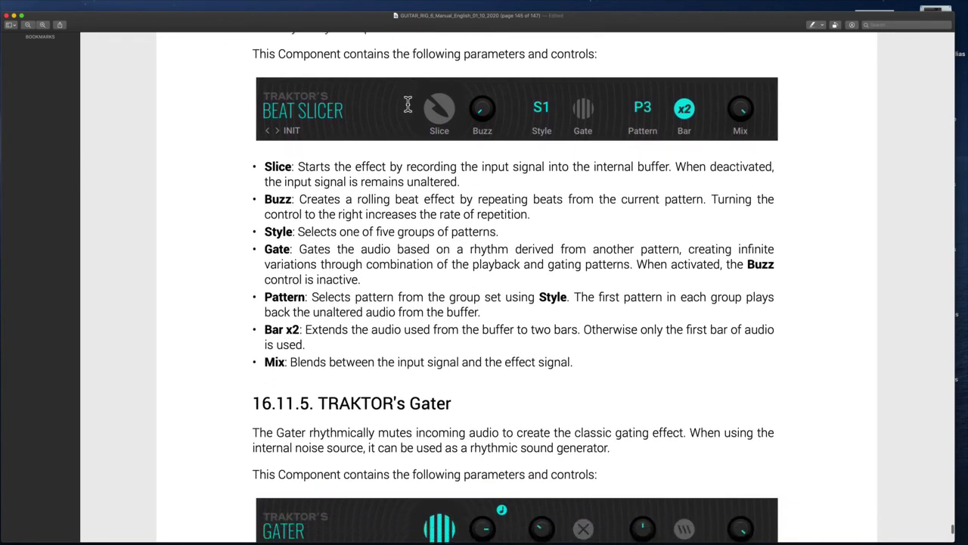
scroll(408, 106, up, 4)
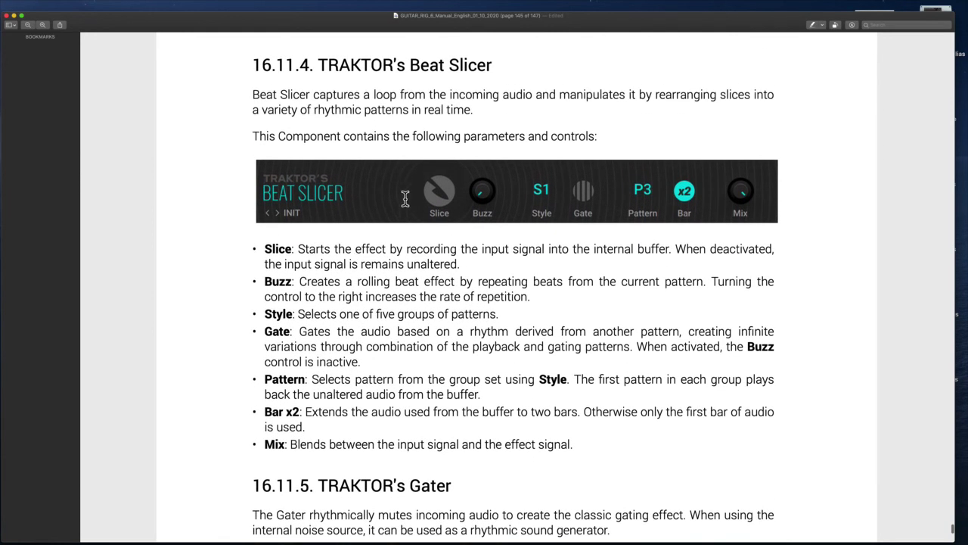
scroll(378, 121, down, 1)
scroll(371, 98, down, 5)
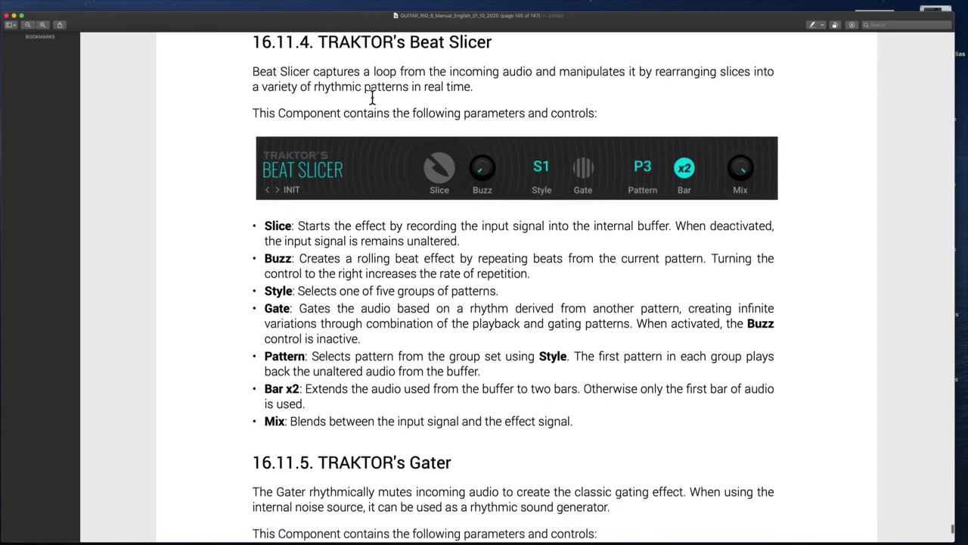
scroll(389, 295, down, 2)
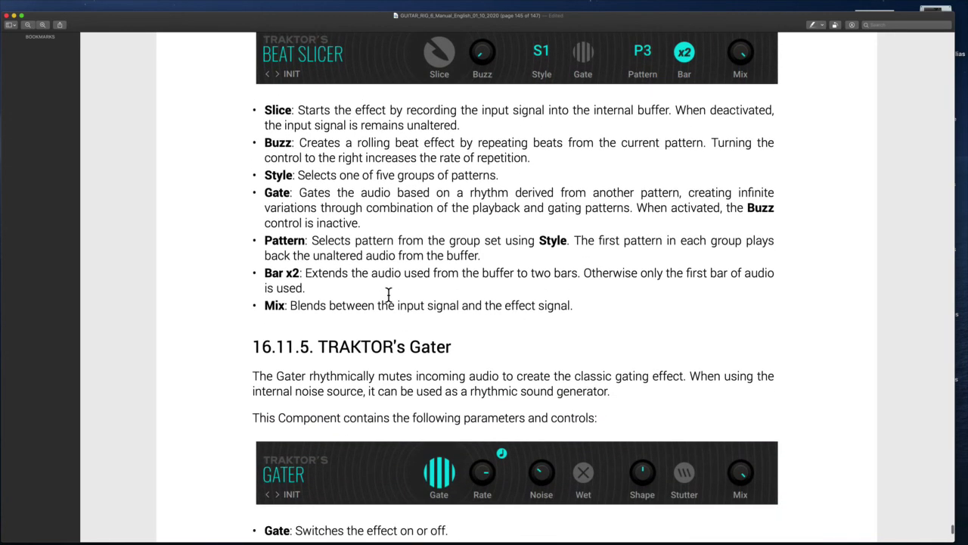
- Switch to Guitar Rig and load the Fragmented preset on TRAKTOR's Beat Slicer to try it out
key(ctrl+Left)
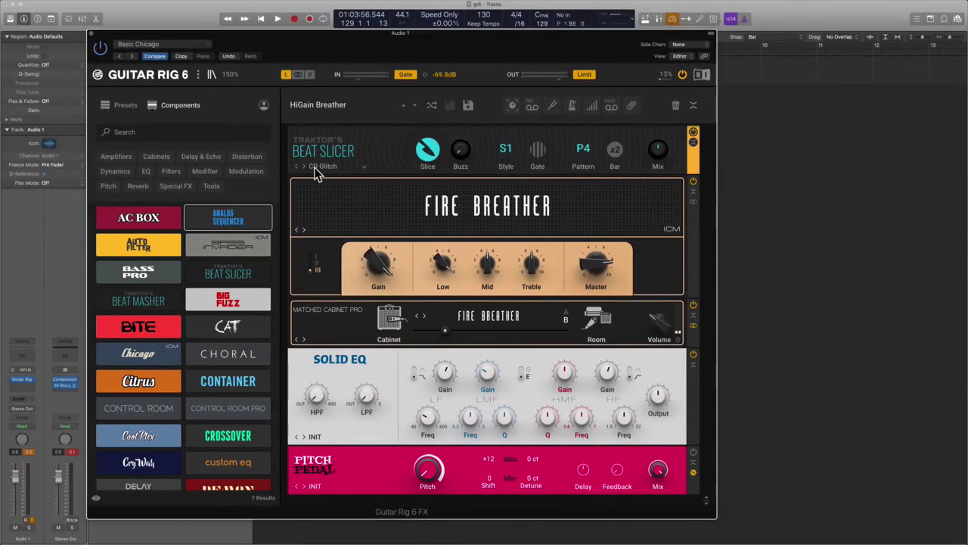
click(367, 168)
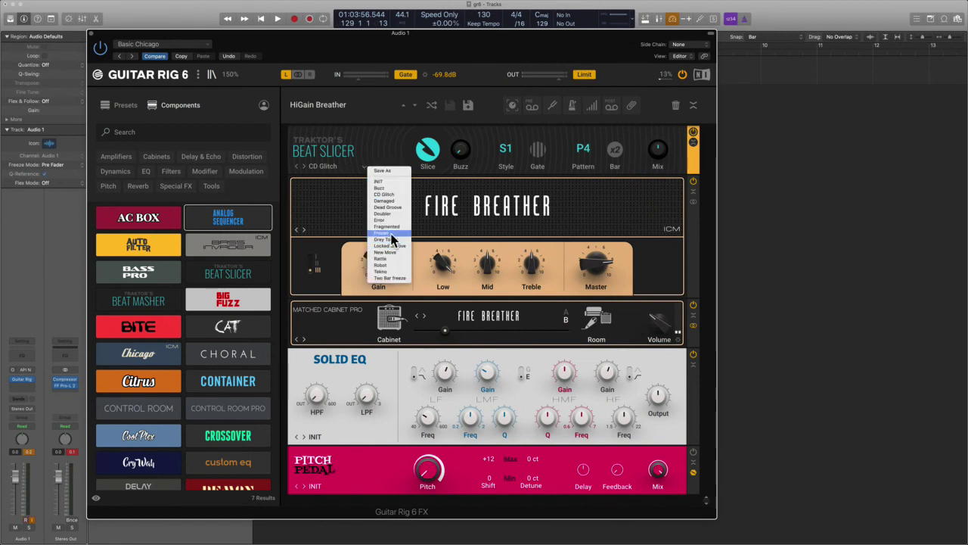
click(390, 228)
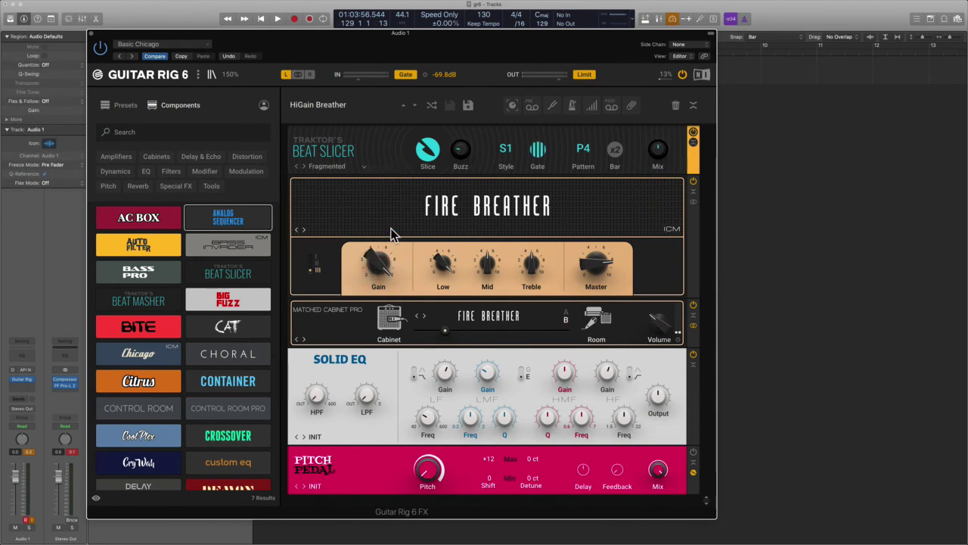
click(658, 149)
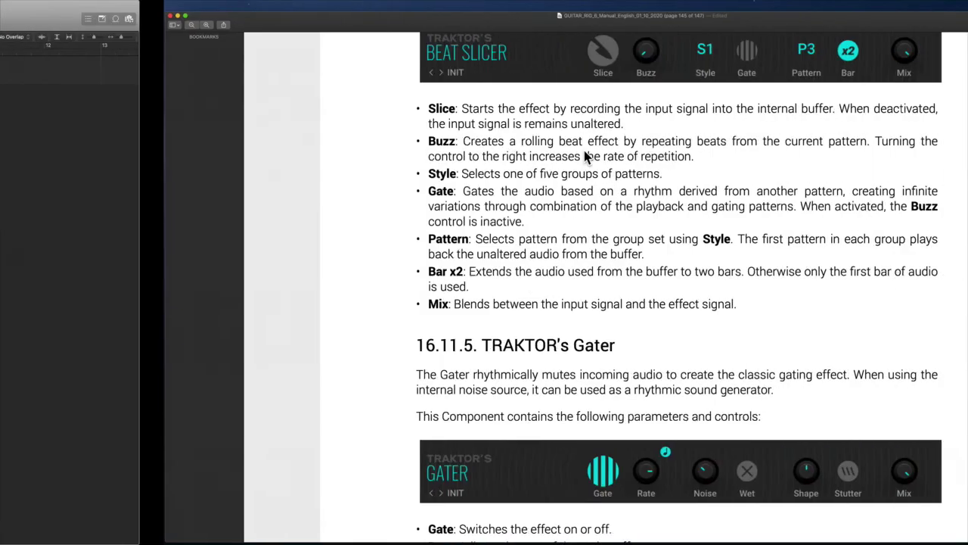
- Search Guitar Rig's components for "gater" and replace the whole rack with TRAKTOR's Gater
scroll(505, 273, down, 5)
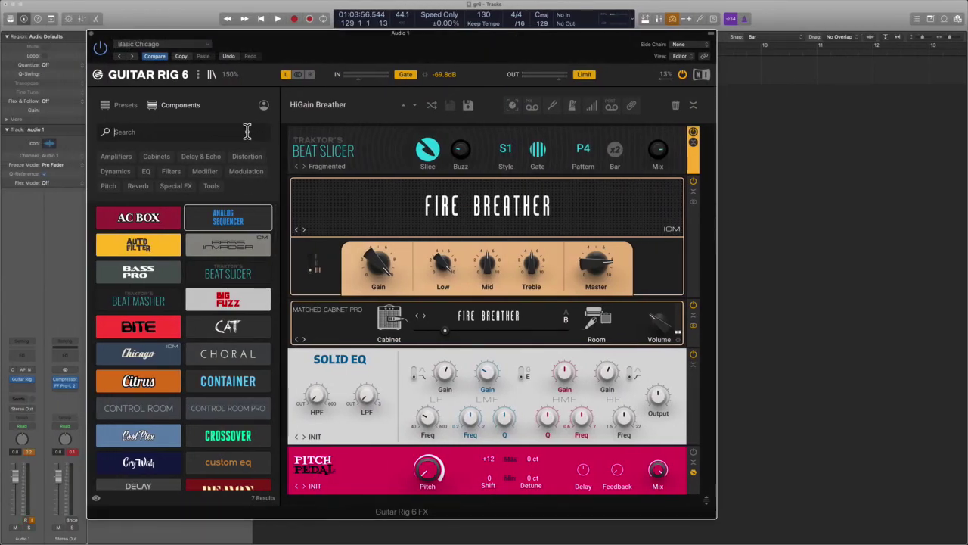
text(gater)
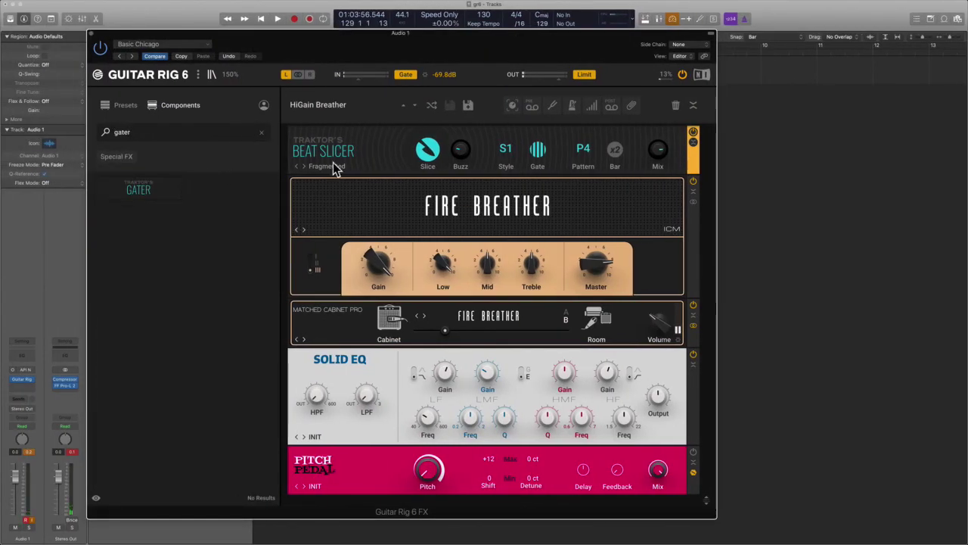
click(676, 106)
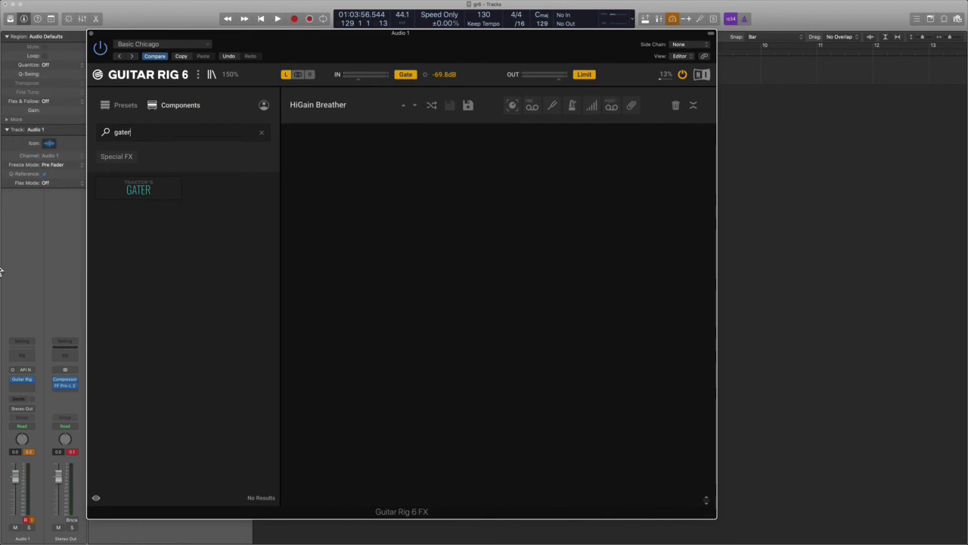
double_click(136, 193)
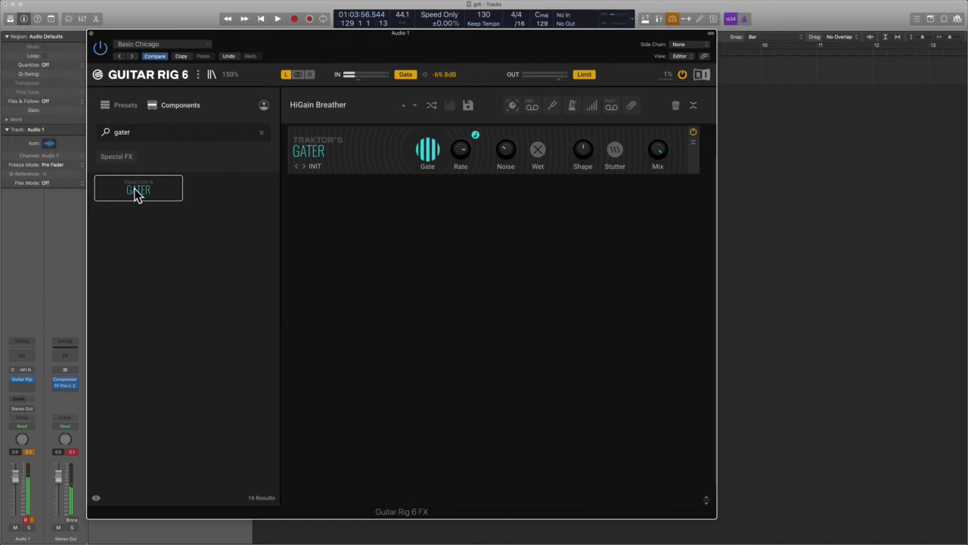
- Try out the Gater's Mix and Noise controls
drag(657, 150, 658, 148)
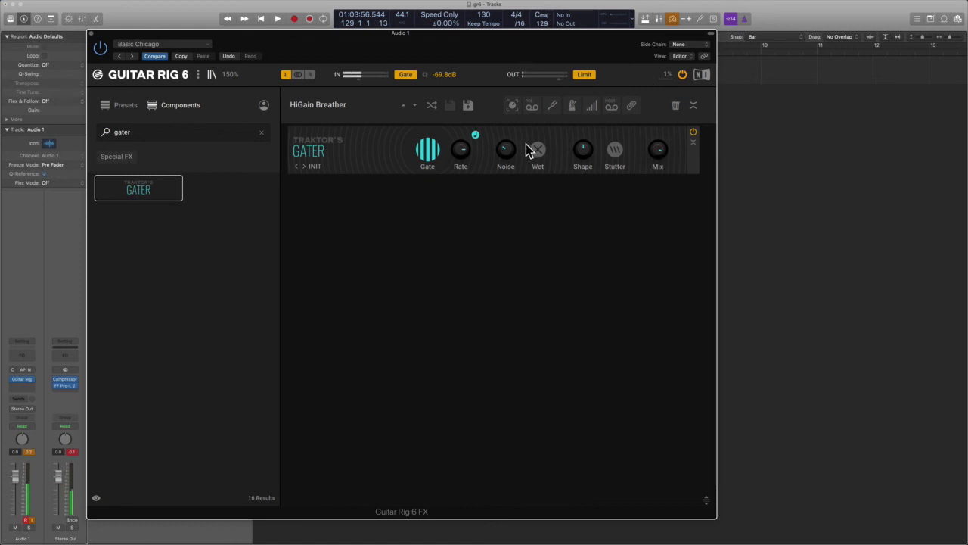
drag(506, 150, 506, 147)
click(693, 141)
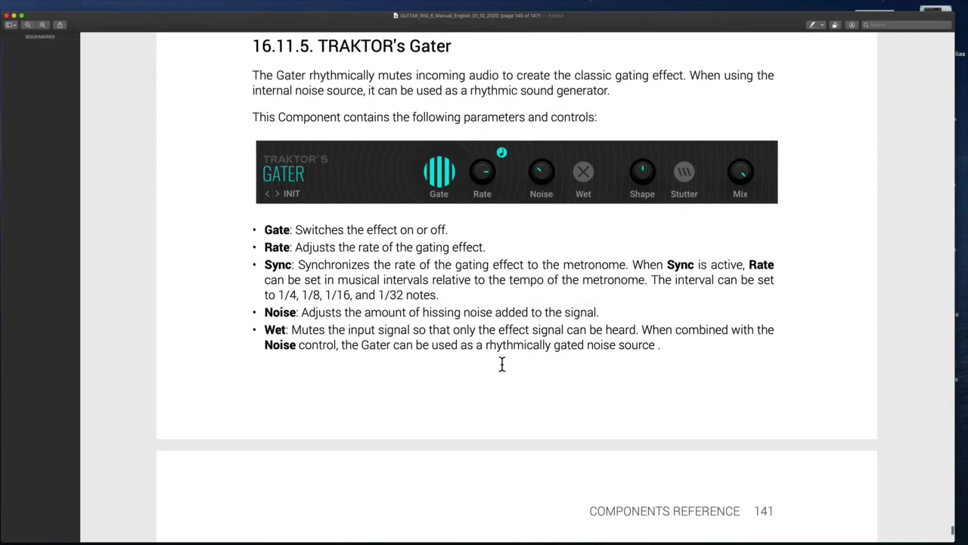
- Skim the manual from TRAKTOR's Gater through Reverse Grain and Ring Modulator to the last page, and return to section 16.11.6
scroll(501, 363, down, 5)
scroll(501, 363, down, 10)
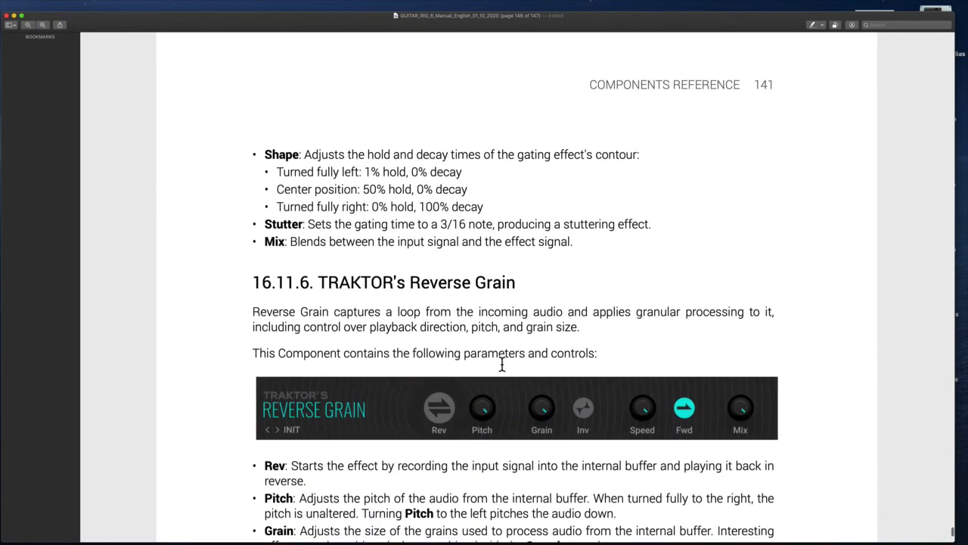
scroll(502, 364, down, 15)
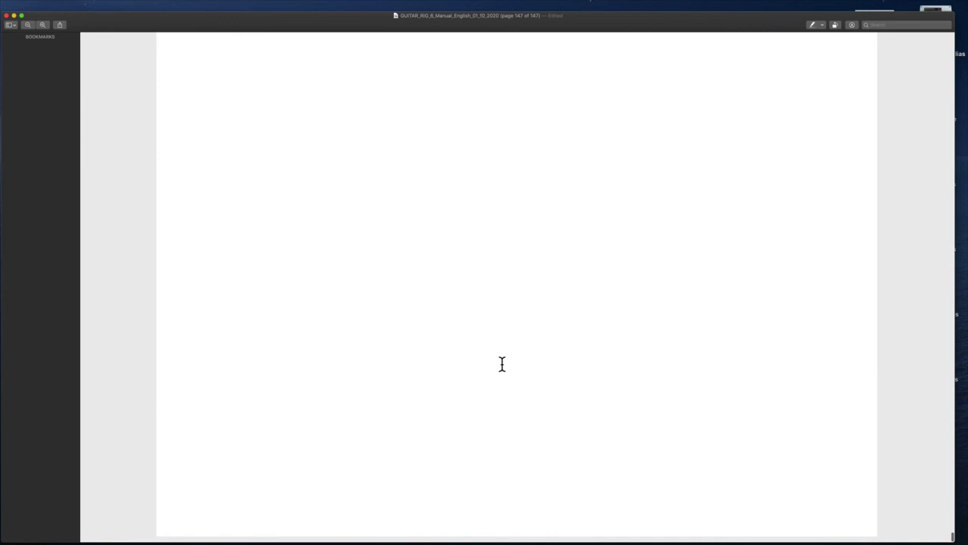
scroll(513, 314, up, 10)
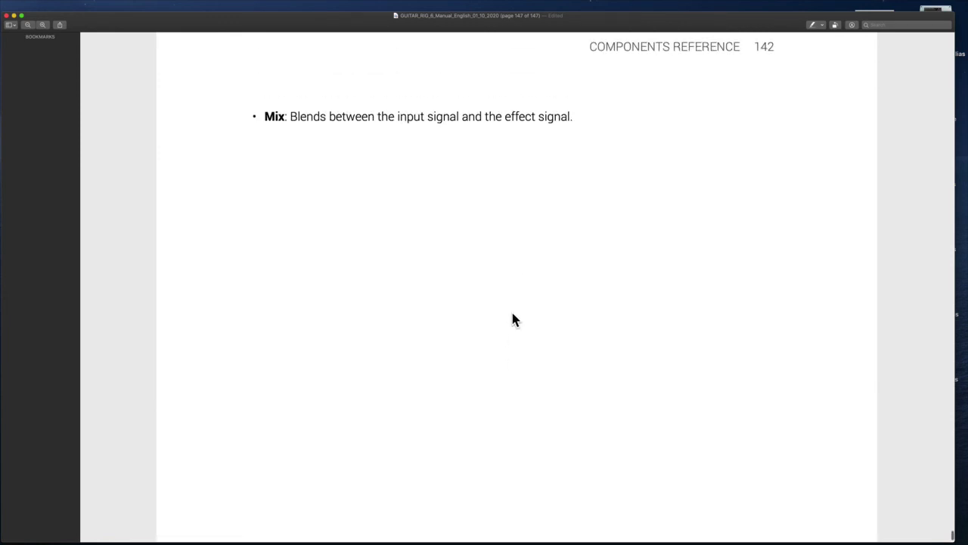
scroll(512, 313, up, 3)
scroll(512, 314, down, 6)
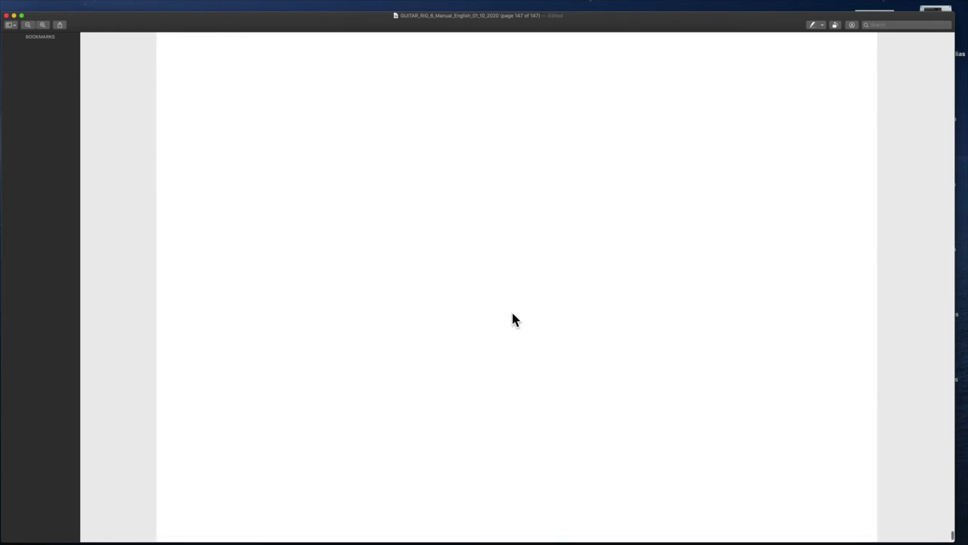
scroll(512, 319, up, 8)
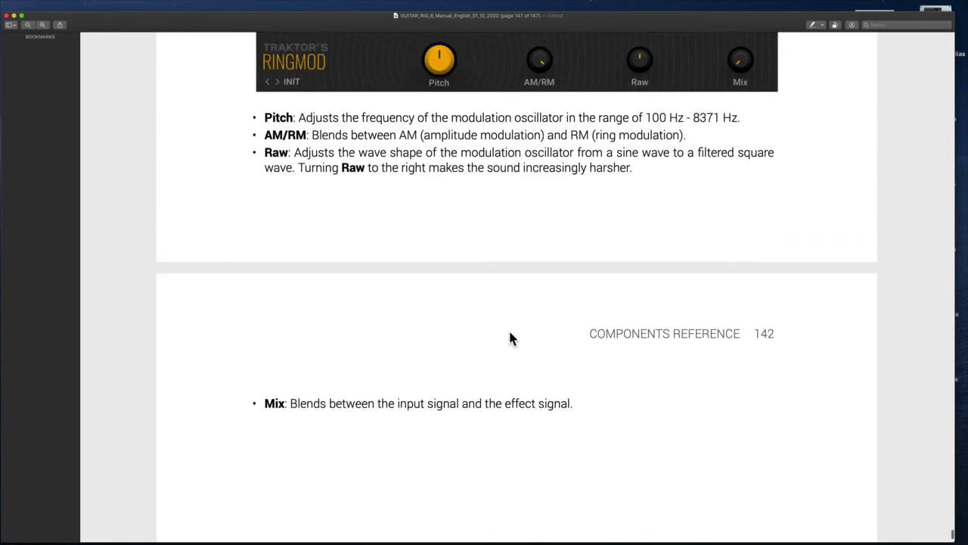
scroll(491, 189, up, 2)
scroll(476, 212, down, 1)
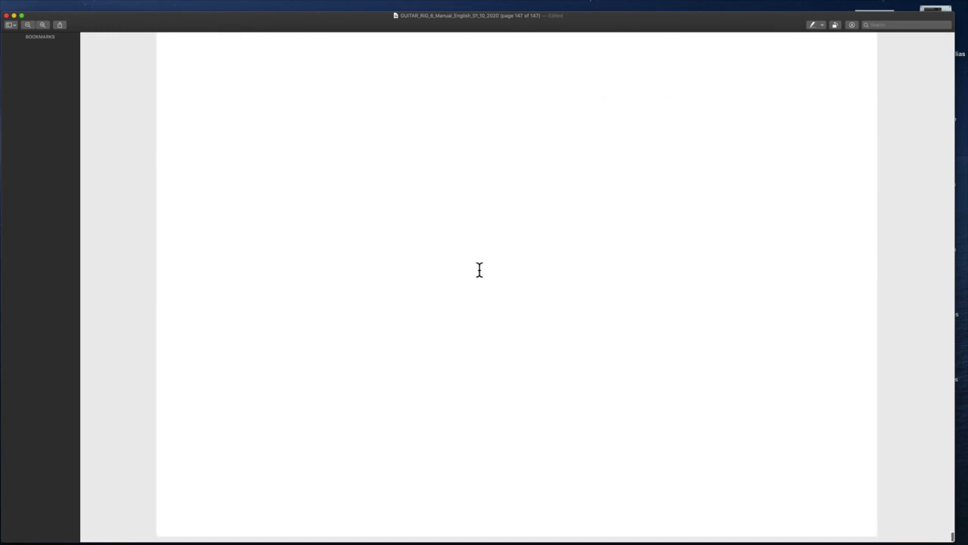
scroll(479, 270, up, 10)
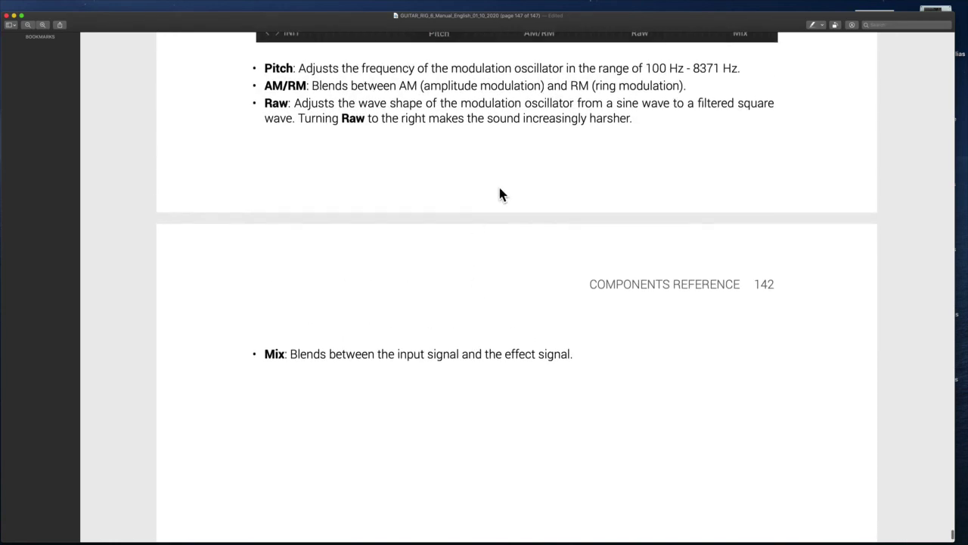
scroll(804, 281, up, 10)
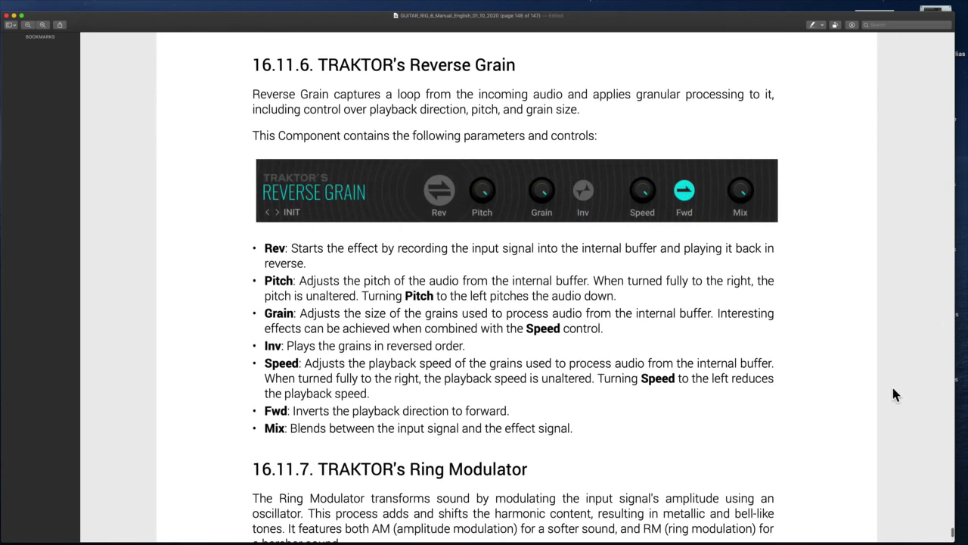
- Go back to the manual's table of contents at section 16.11, Special FX
drag(952, 532, 951, 58)
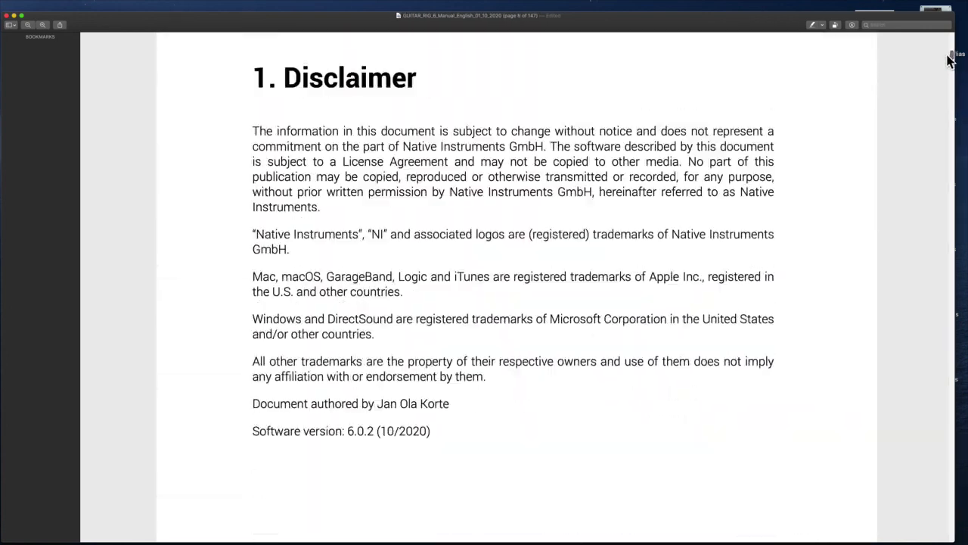
scroll(776, 205, up, 10)
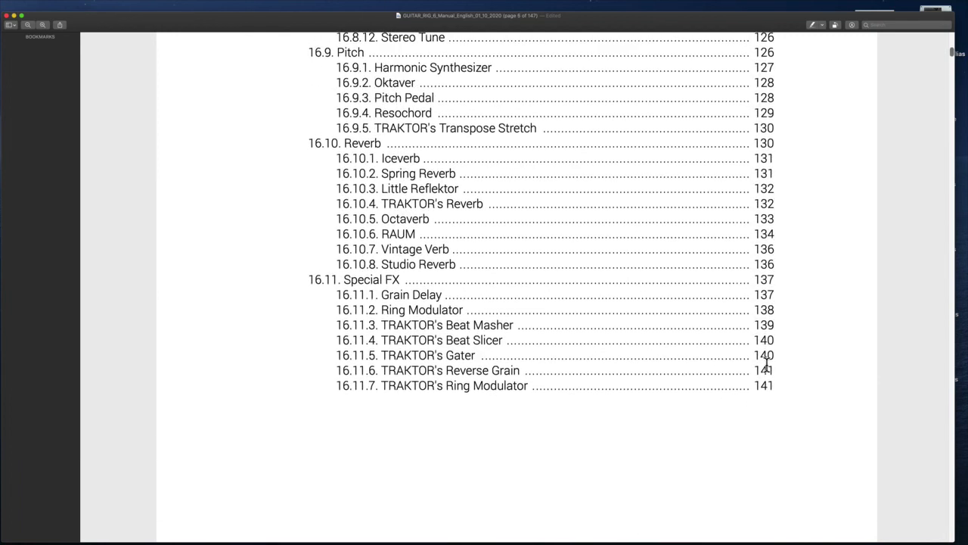